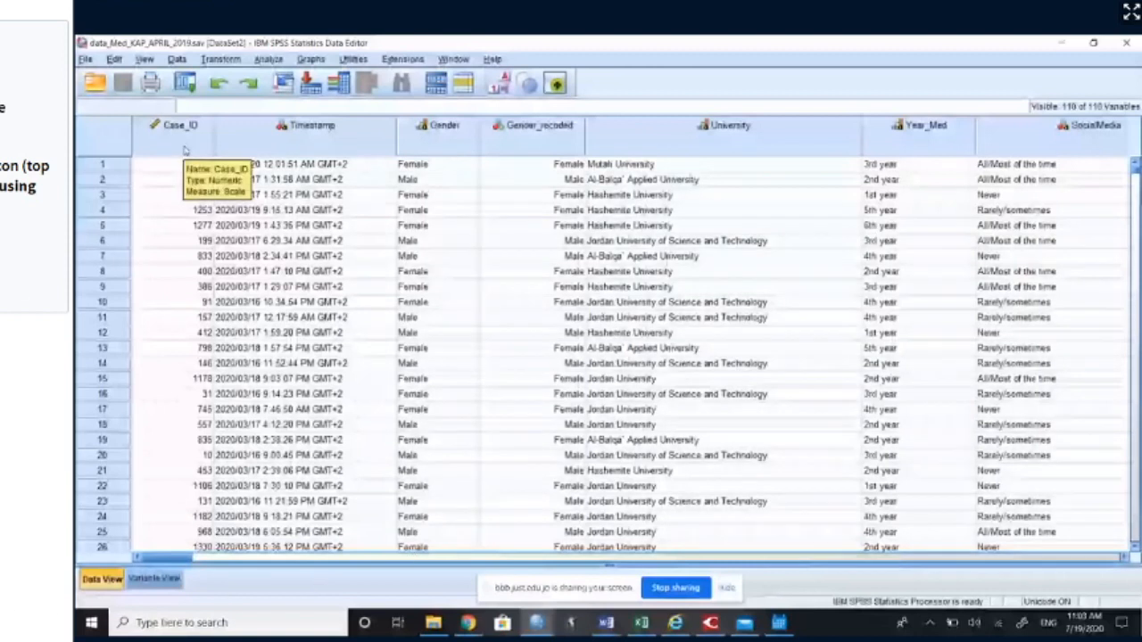
Step: Review the Gender, University, Year_Med, SocialMedia and Familyandfriends columns in the data grid
{"action": "left_click", "coordinate": [446, 141]}
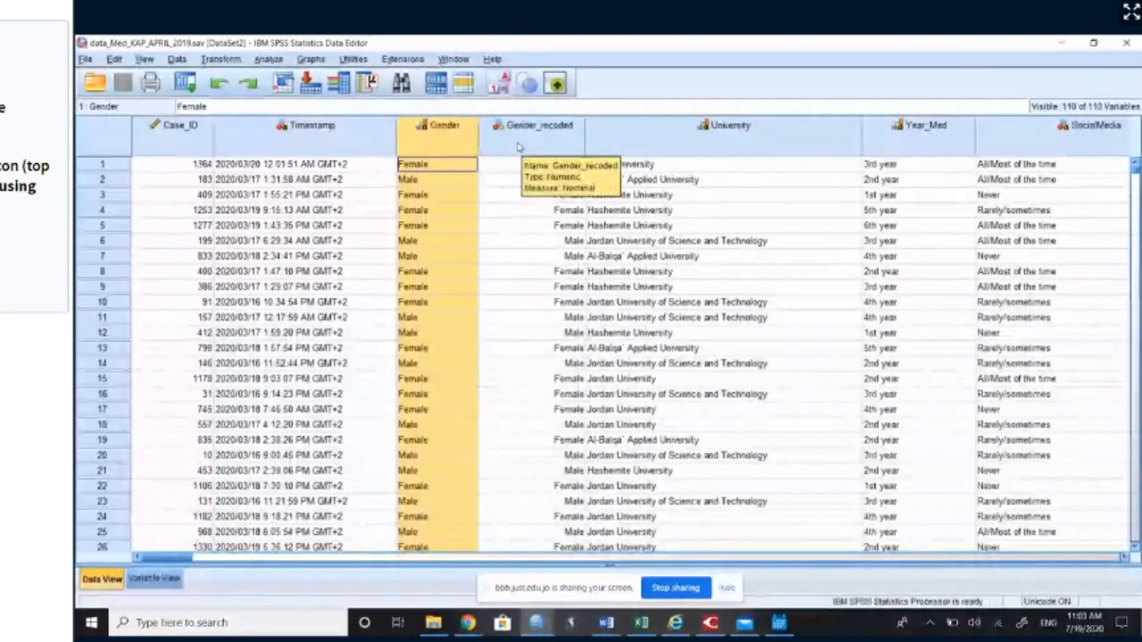
{"action": "left_click", "coordinate": [720, 129]}
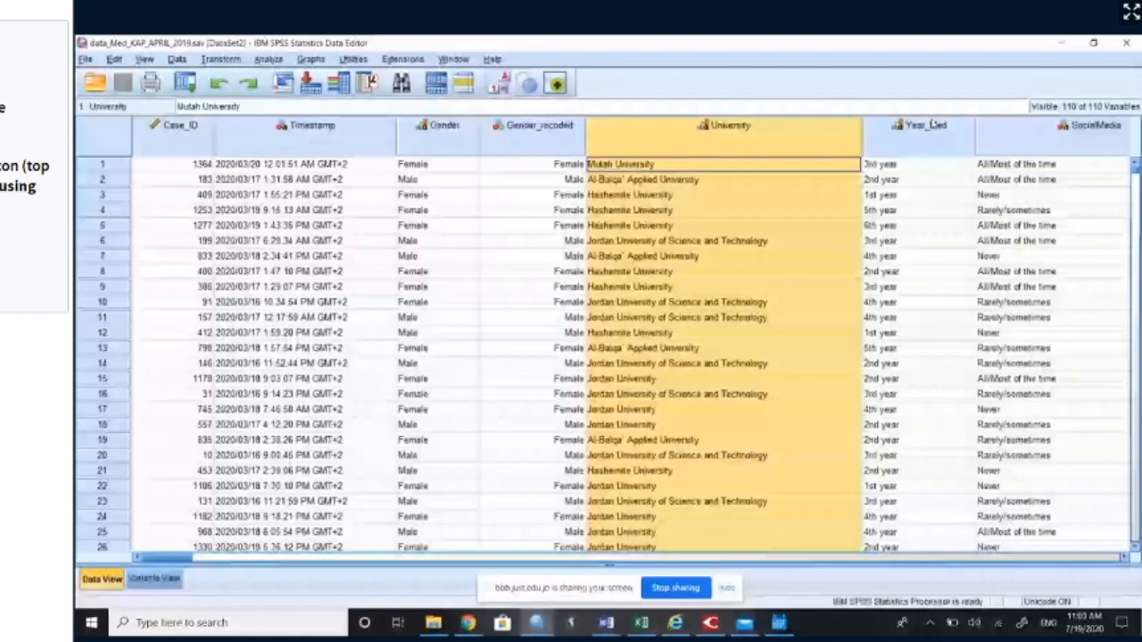
{"action": "left_click", "coordinate": [923, 126]}
{"action": "left_click_drag", "start_coordinate": [182, 559], "coordinate": [195, 558]}
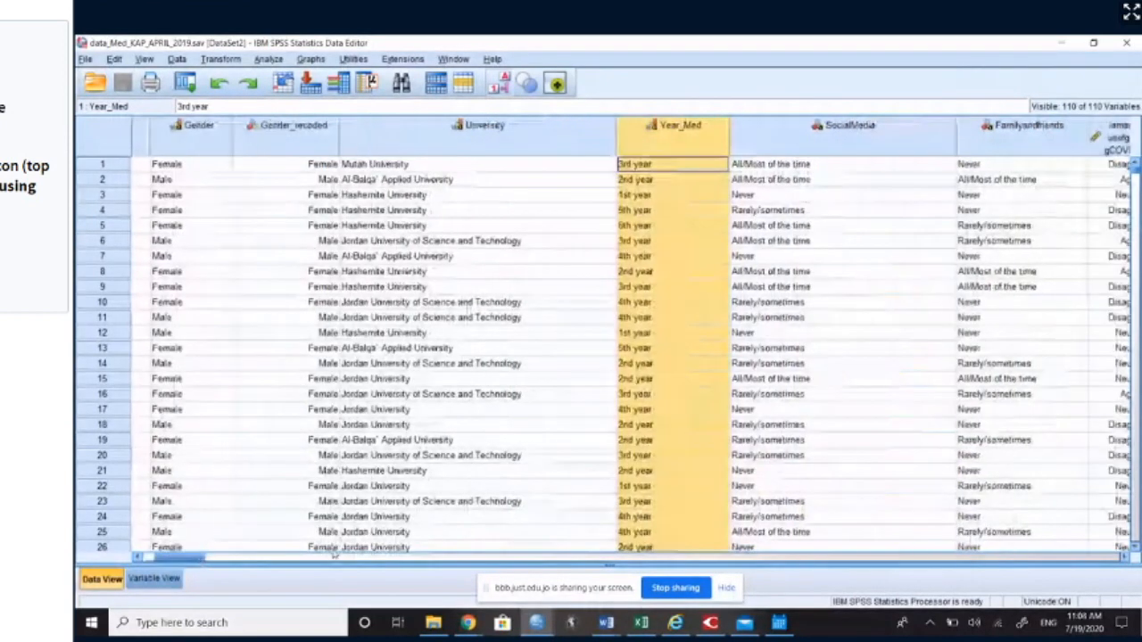
{"action": "left_click", "coordinate": [849, 129]}
{"action": "left_click", "coordinate": [1025, 129]}
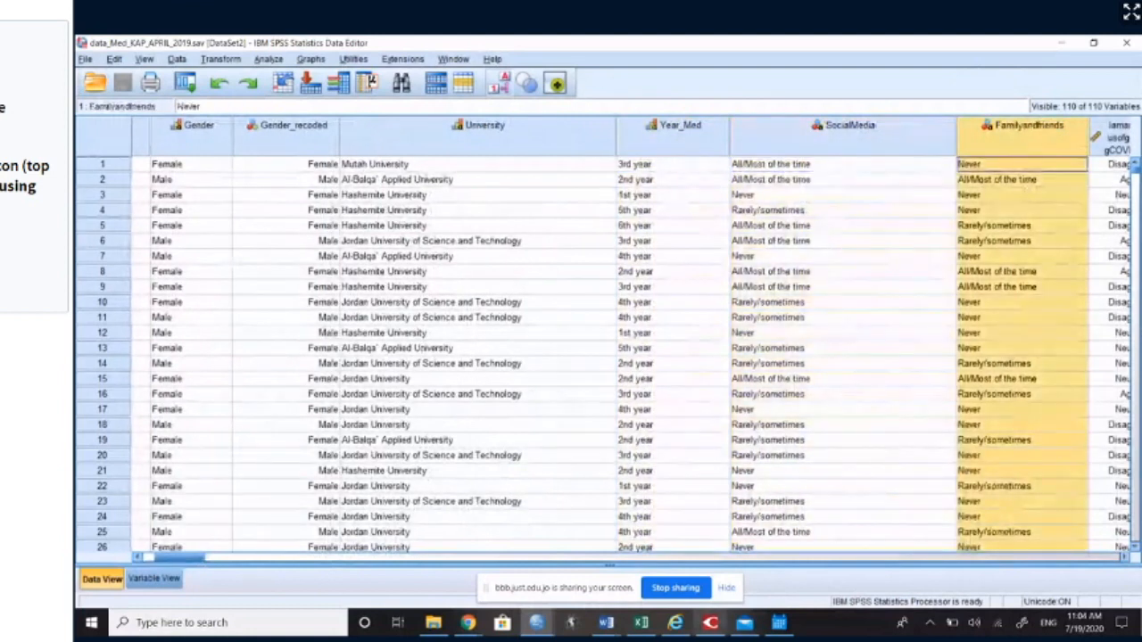
{"action": "left_click_drag", "start_coordinate": [181, 559], "coordinate": [156, 561]}
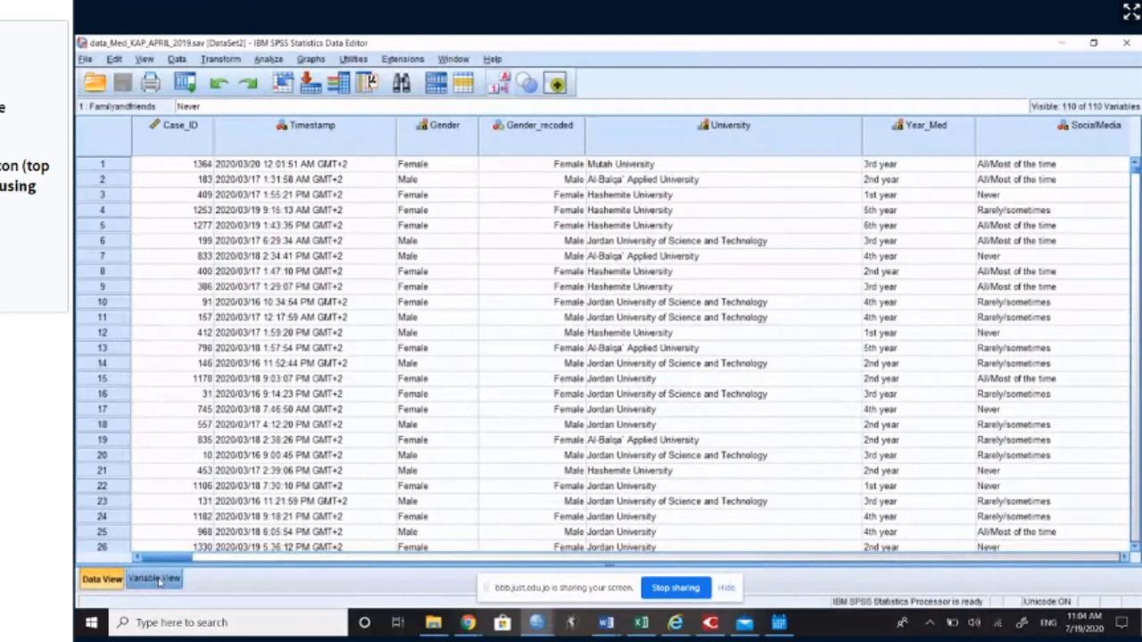
Step: Show the variable definitions and go through the variable names from Case_ID to Year_Med
{"action": "left_click", "coordinate": [157, 579]}
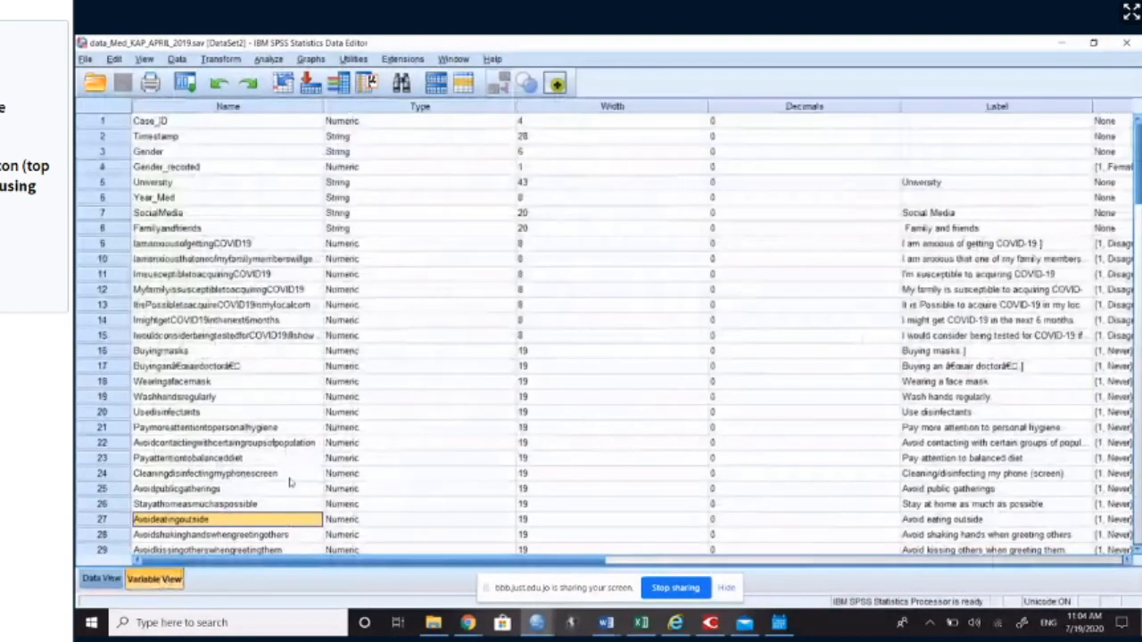
{"action": "left_click", "coordinate": [205, 107]}
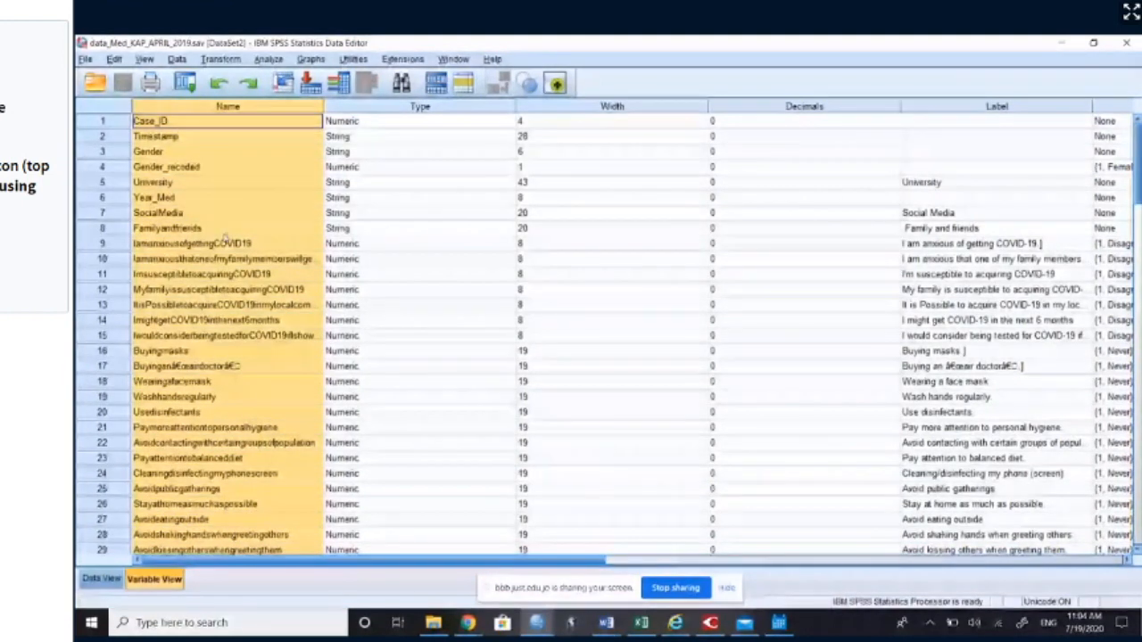
{"action": "left_click", "coordinate": [180, 126]}
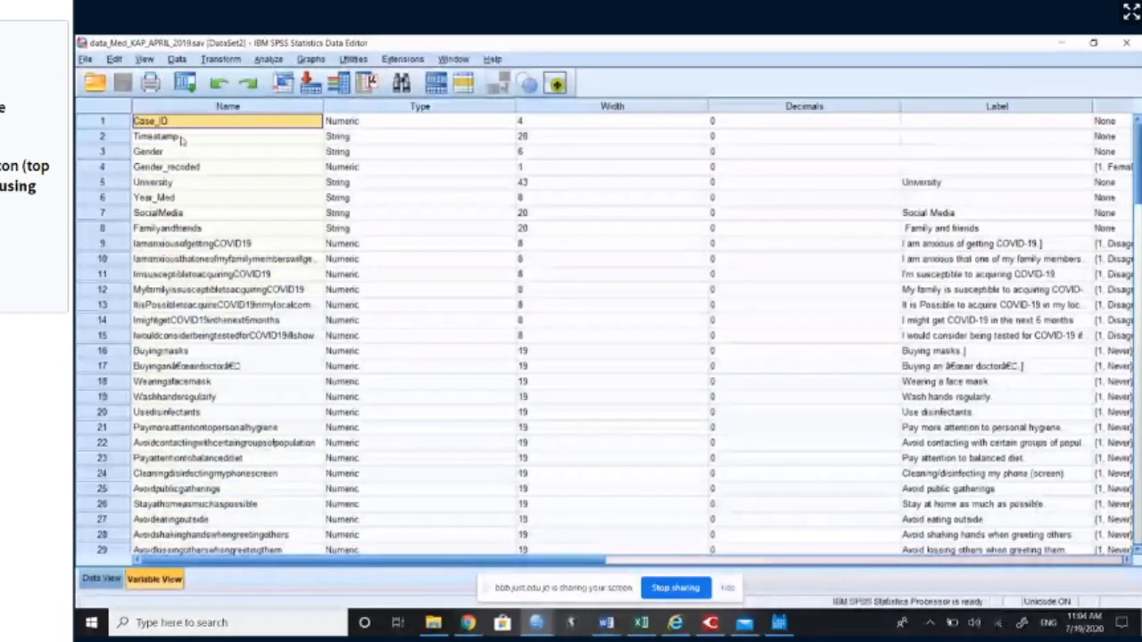
{"action": "left_click", "coordinate": [183, 154]}
{"action": "left_click", "coordinate": [185, 169]}
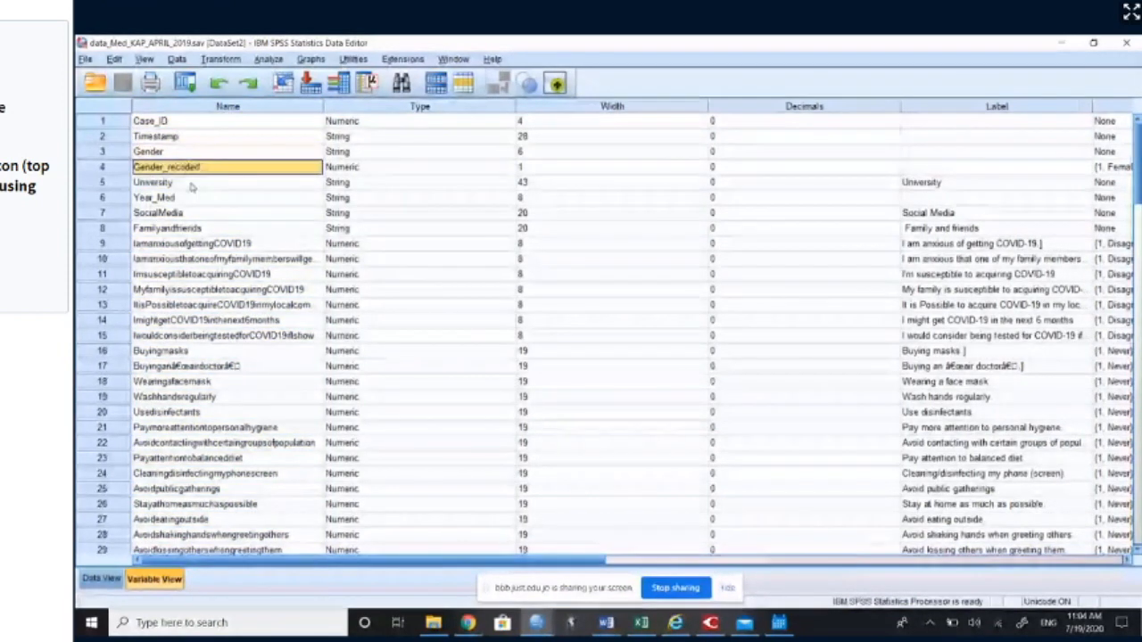
{"action": "left_click", "coordinate": [190, 183]}
{"action": "left_click", "coordinate": [193, 198]}
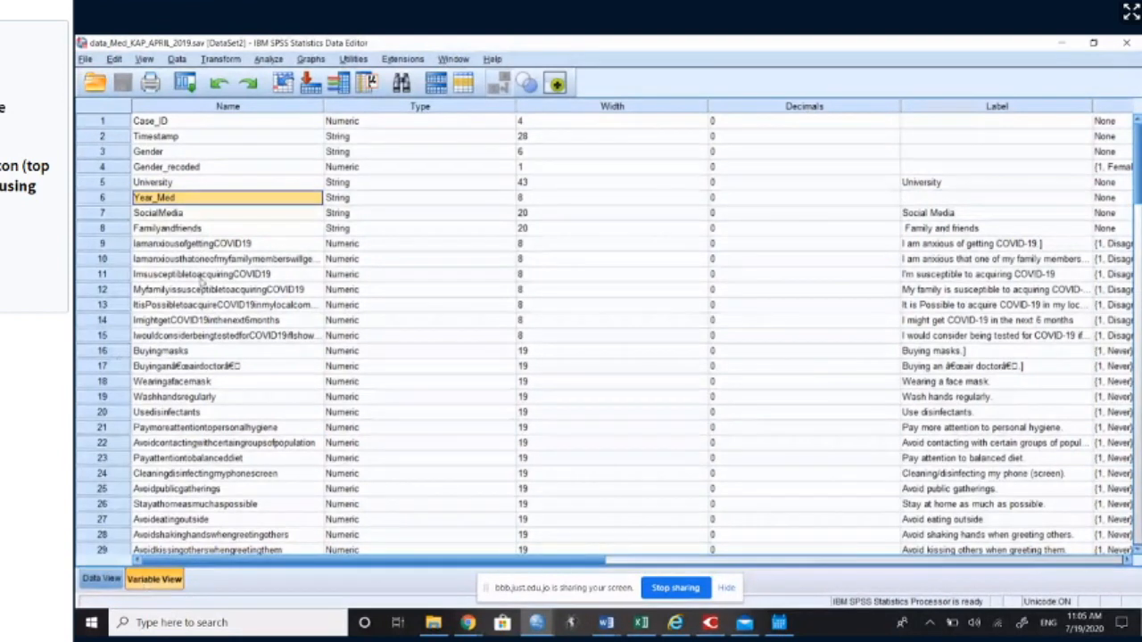
Step: Compare the data type of the Gender variable with that of Gender_recoded in the variable definitions
{"action": "left_click", "coordinate": [98, 153]}
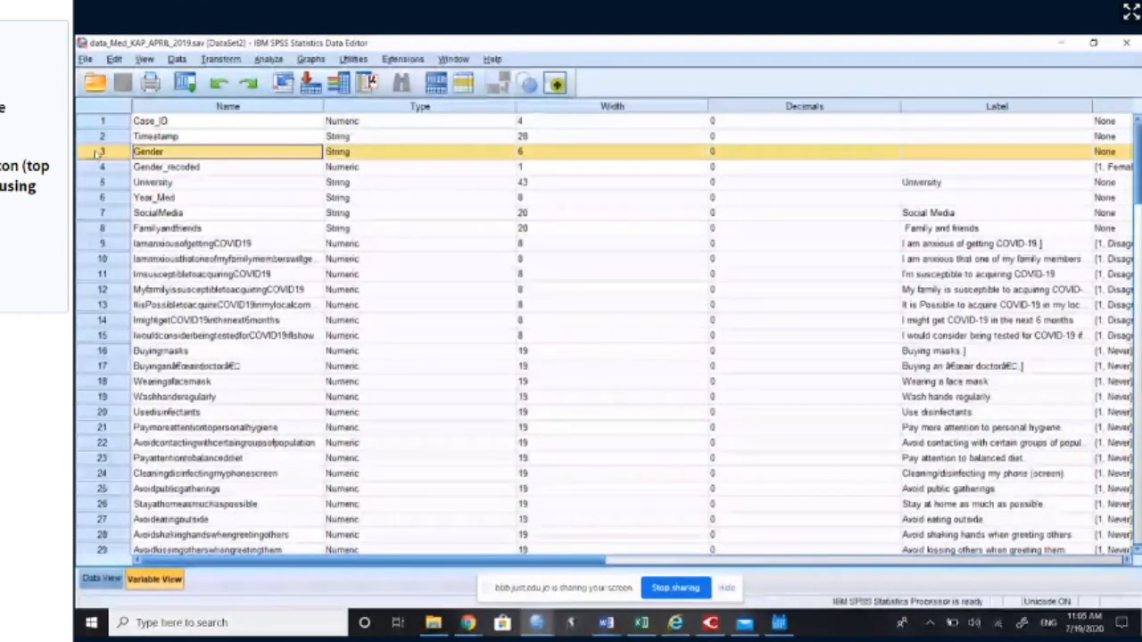
{"action": "left_click", "coordinate": [146, 158]}
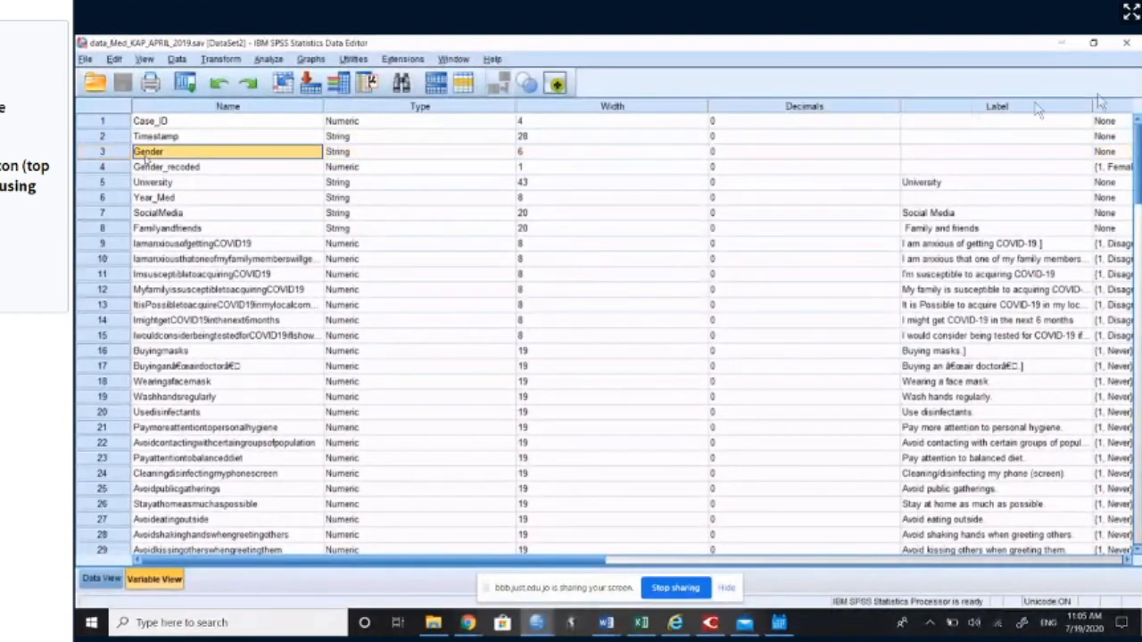
{"action": "left_click", "coordinate": [363, 155]}
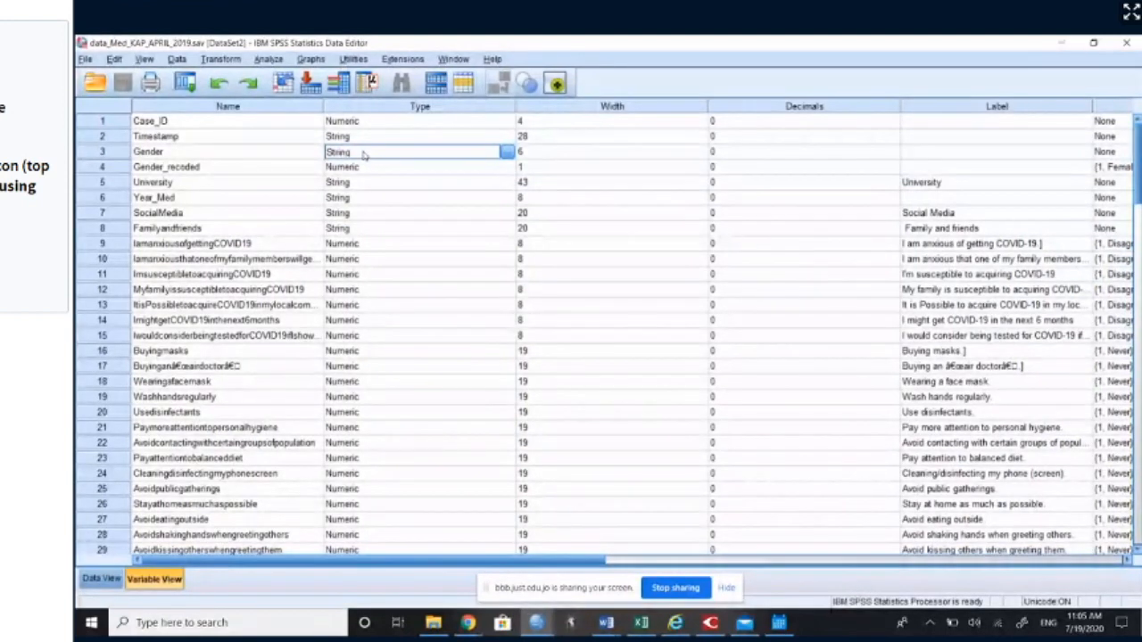
{"action": "left_click", "coordinate": [197, 168]}
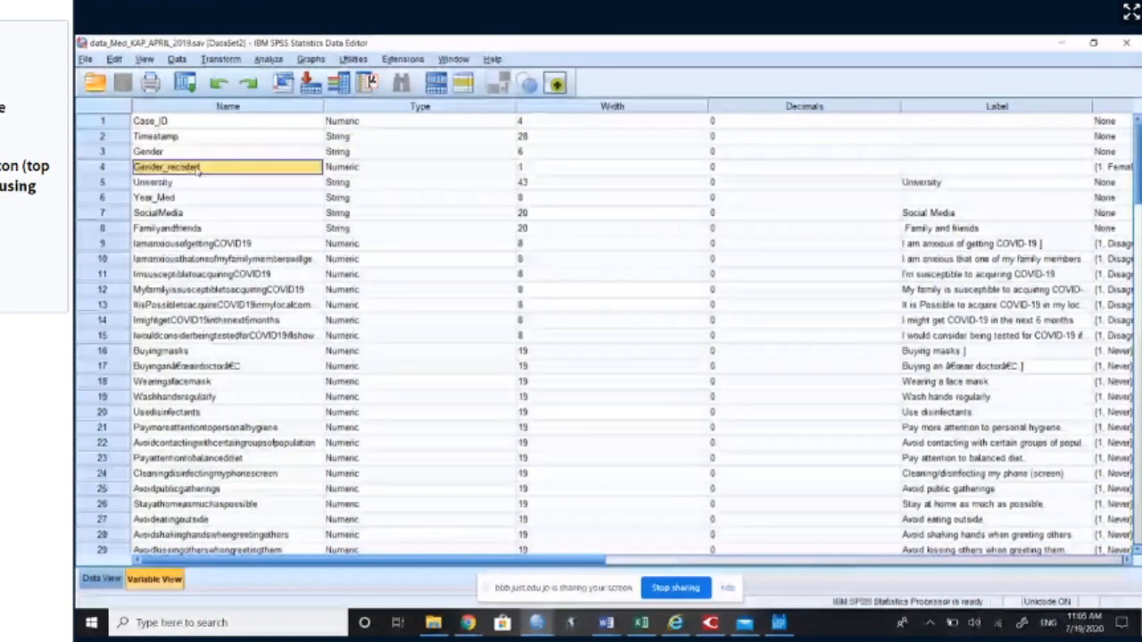
{"action": "left_click", "coordinate": [327, 167]}
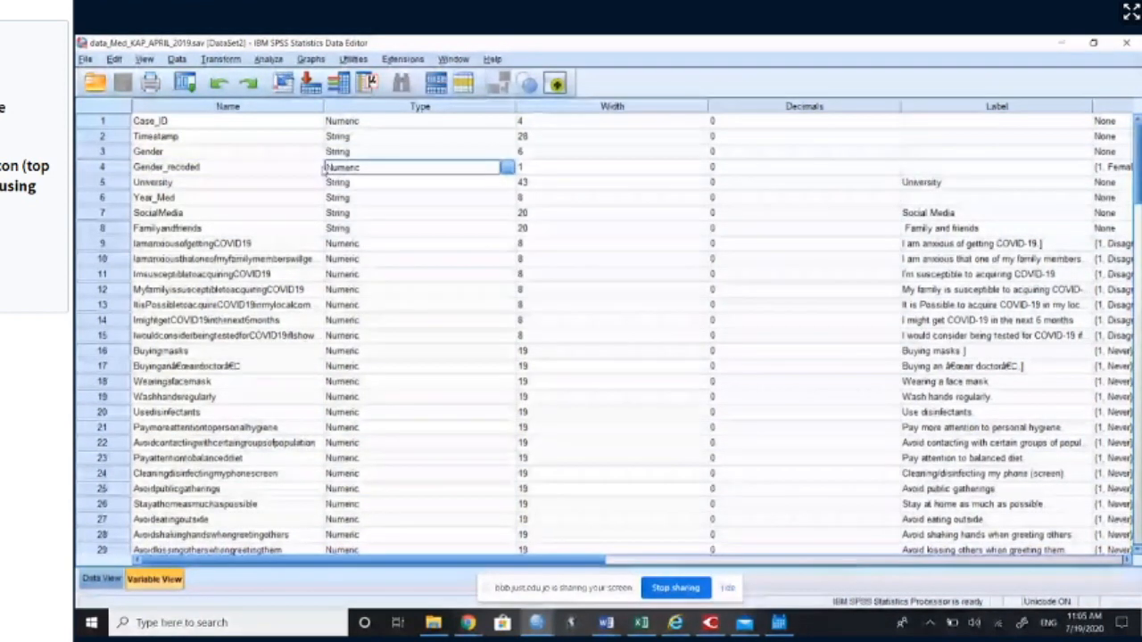
{"action": "left_click", "coordinate": [271, 154]}
{"action": "key", "text": "Down"}
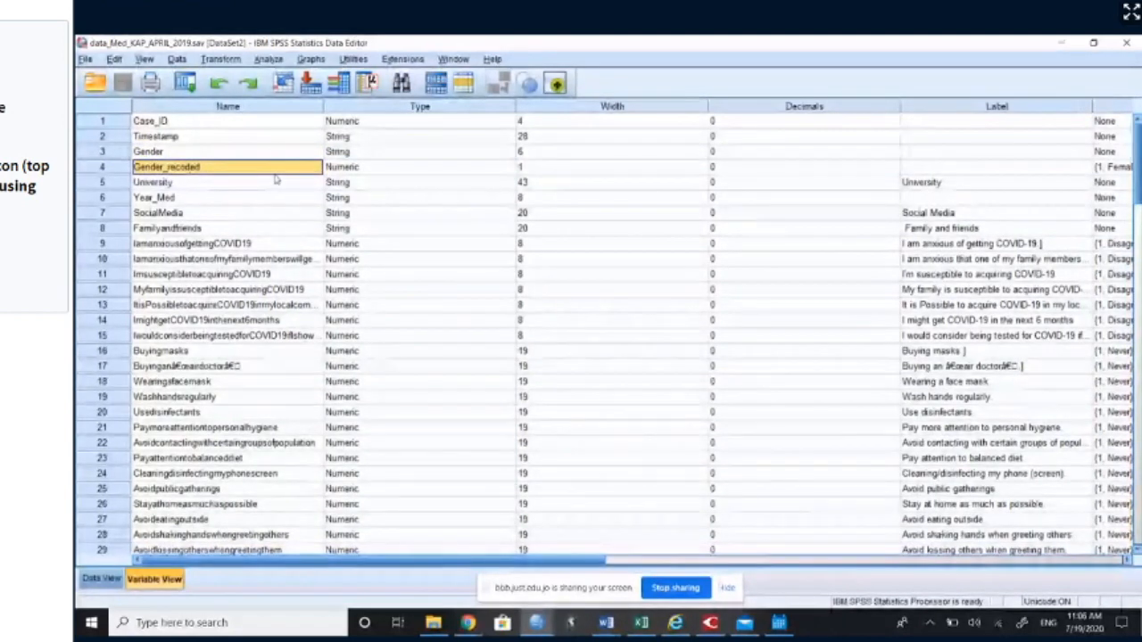
{"action": "left_click", "coordinate": [350, 154]}
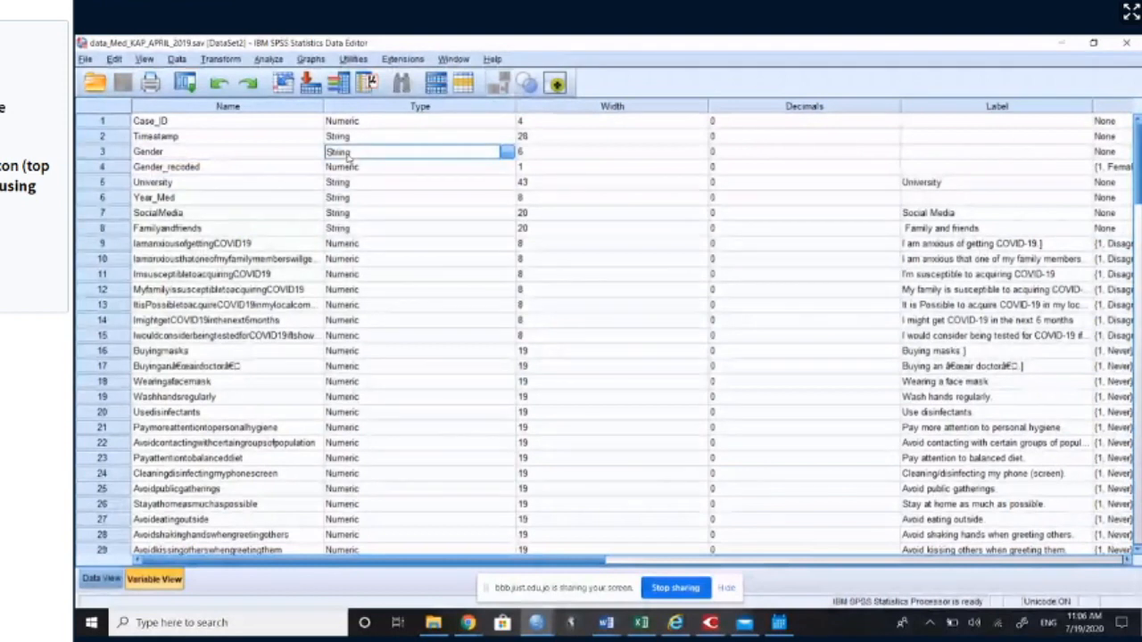
{"action": "left_click", "coordinate": [341, 169]}
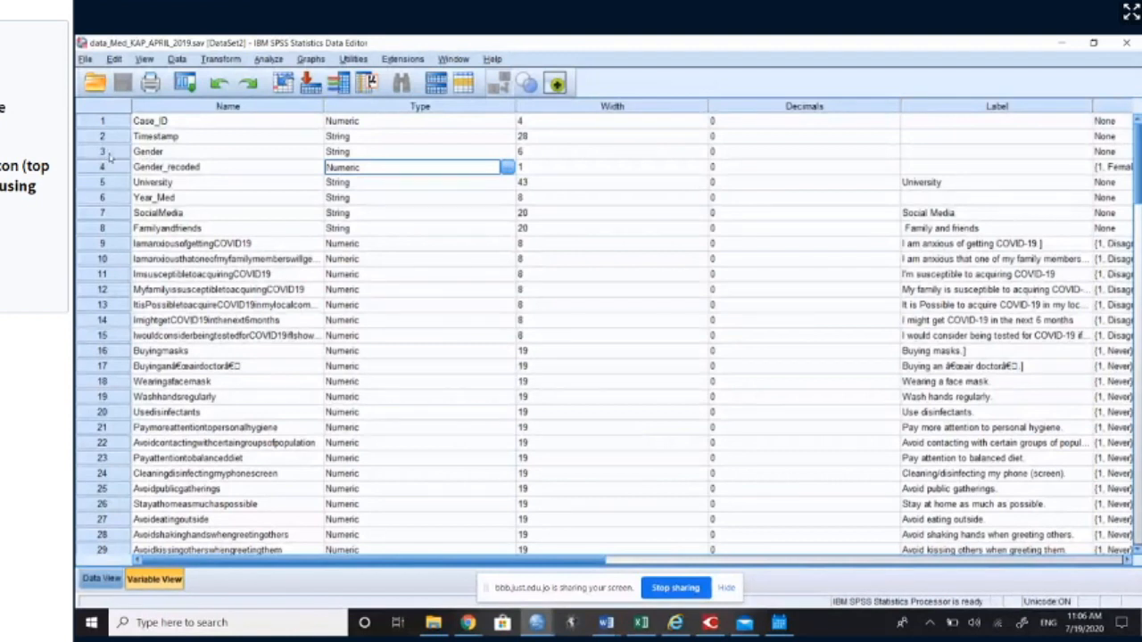
Step: Jump from the Gender definition to its data column and inspect the first case's Gender and Gender_recoded entries
{"action": "double_click", "coordinate": [104, 152]}
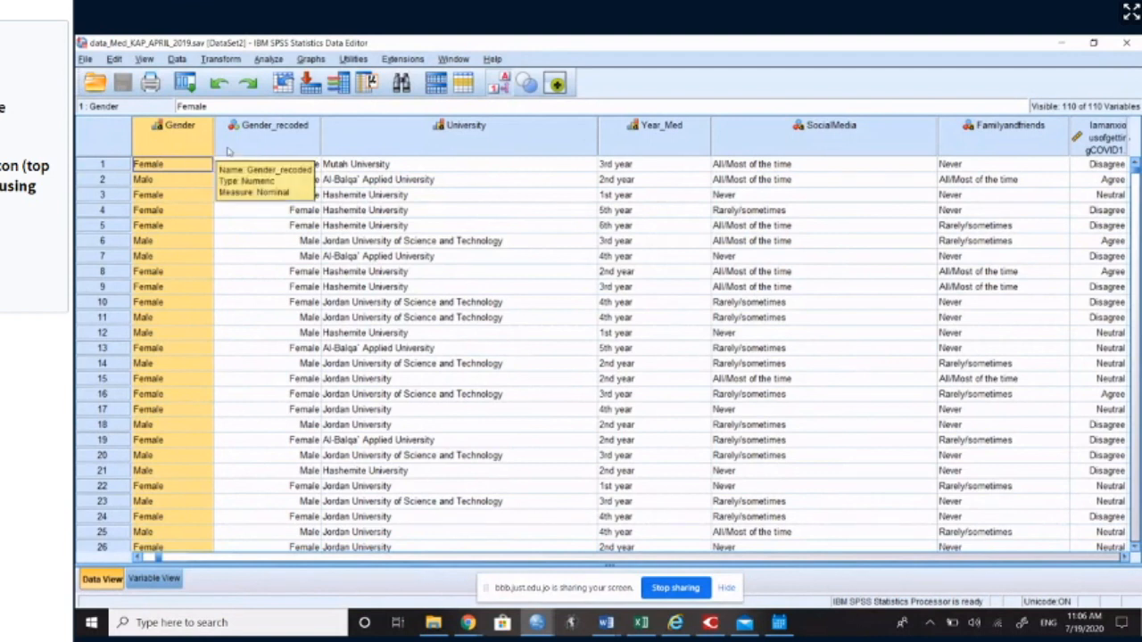
{"action": "left_click", "coordinate": [184, 170]}
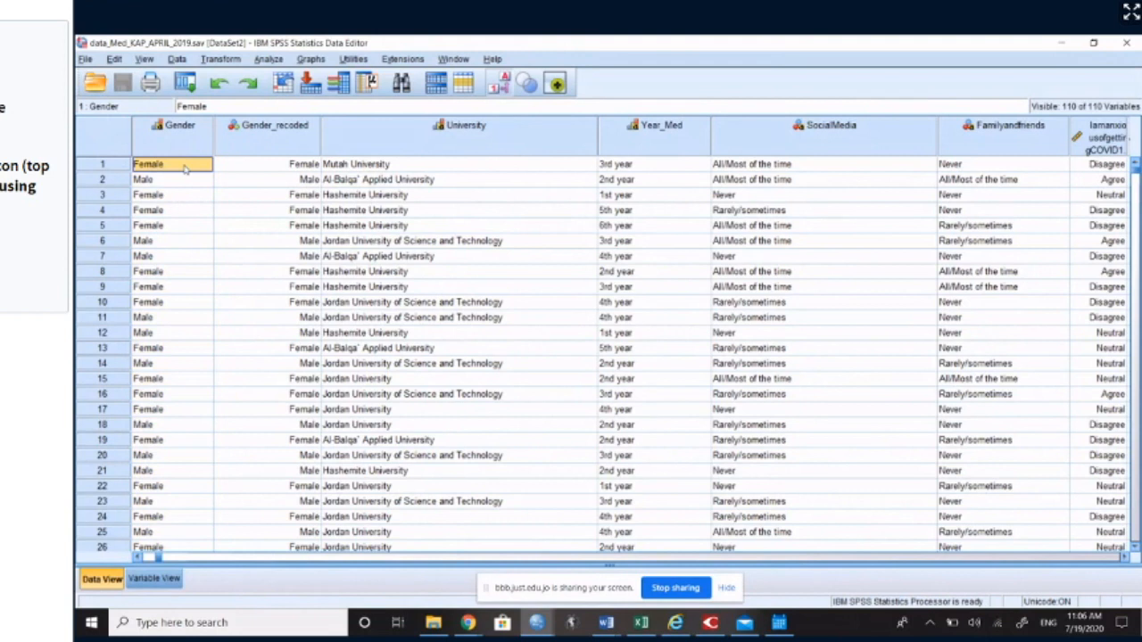
{"action": "left_click", "coordinate": [122, 170]}
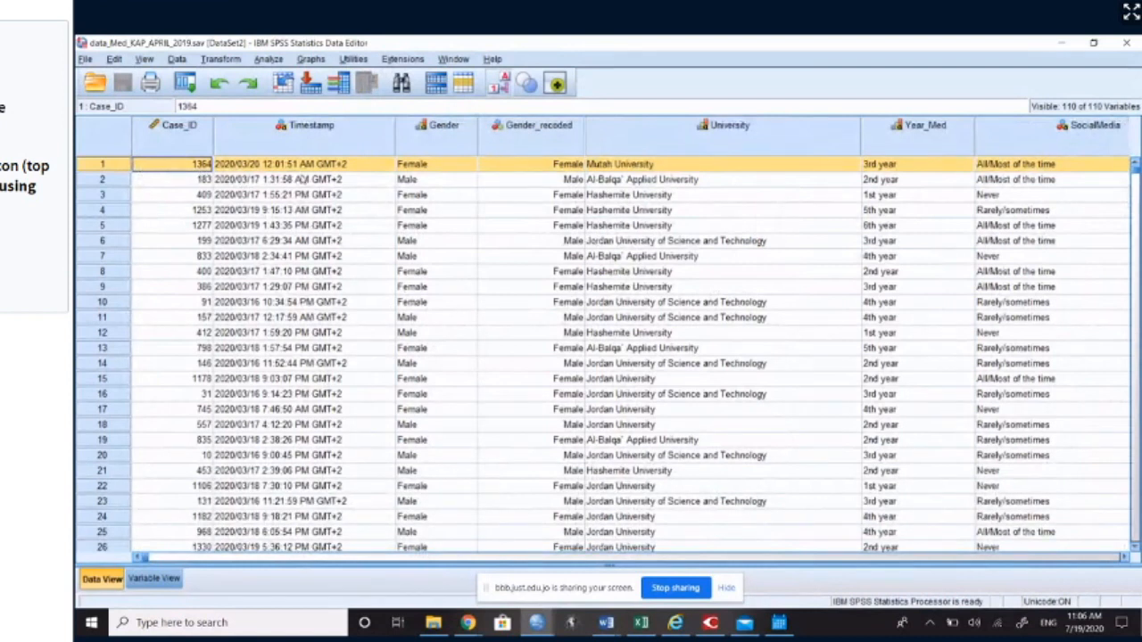
{"action": "left_click", "coordinate": [439, 167]}
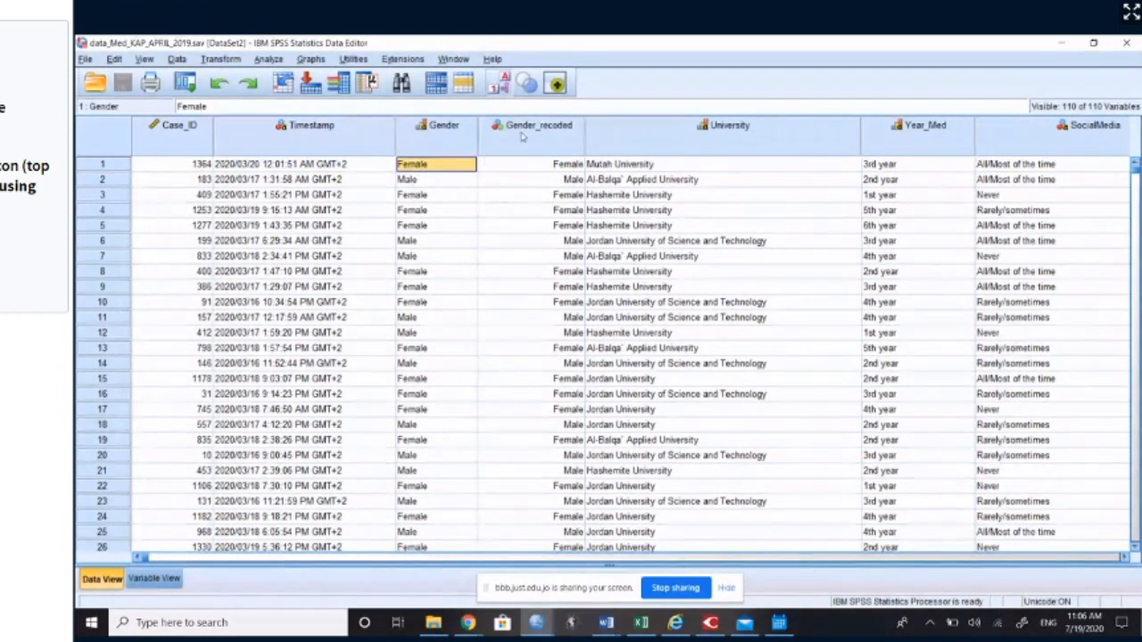
{"action": "left_click", "coordinate": [533, 170]}
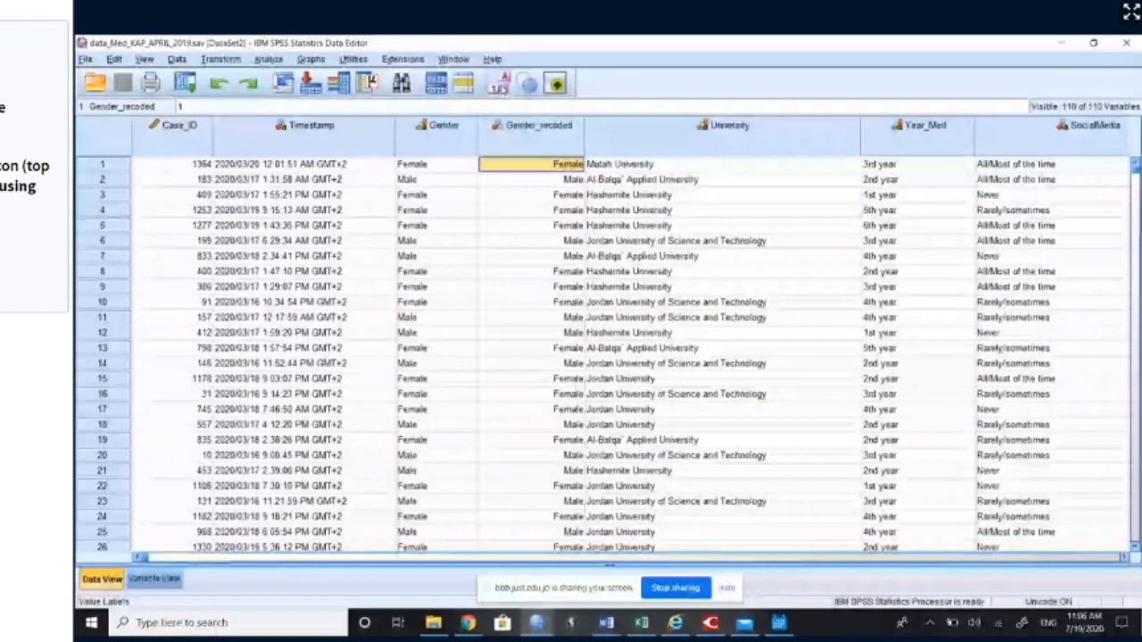
Step: Display numeric codes instead of value labels and compare Gender with Gender_recoded for the first two cases
{"action": "left_click", "coordinate": [502, 85]}
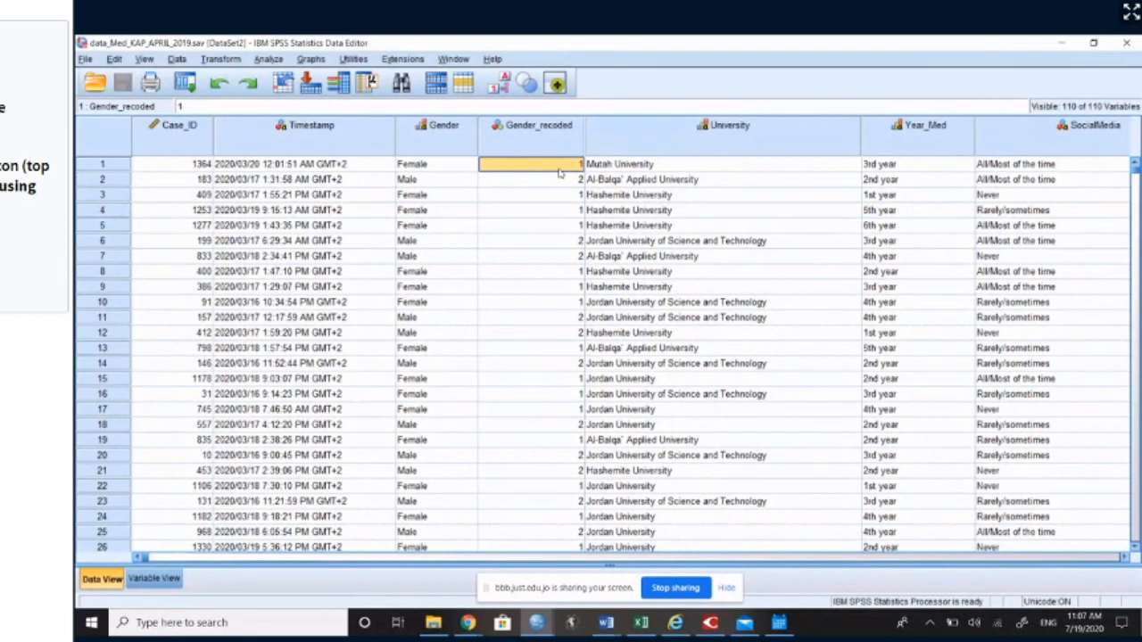
{"action": "left_click", "coordinate": [463, 168]}
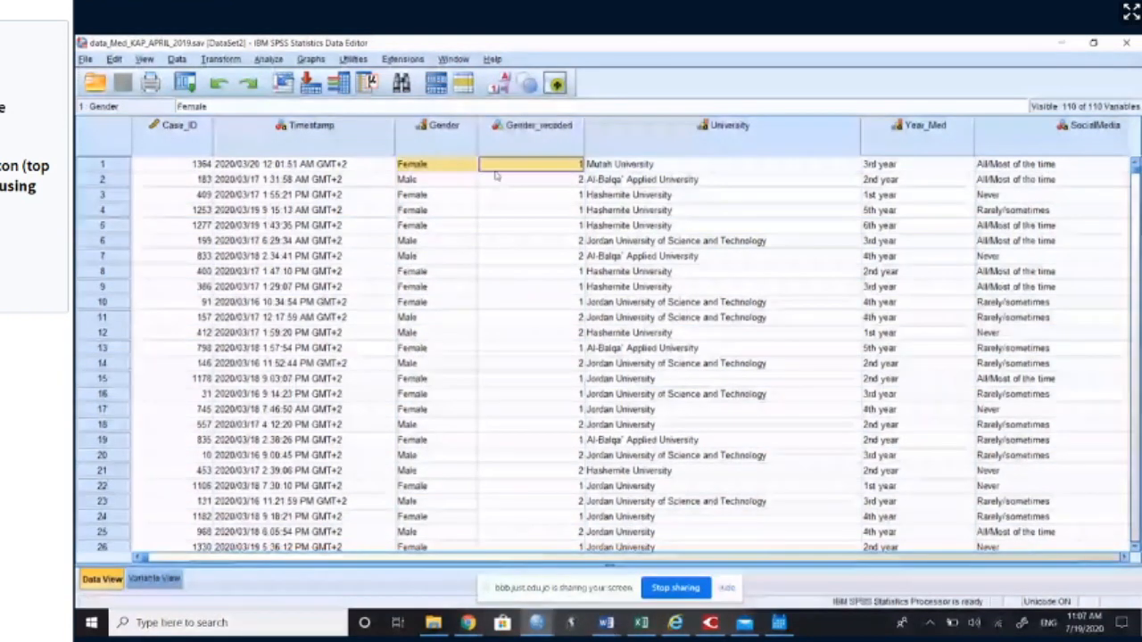
{"action": "left_click", "coordinate": [463, 181]}
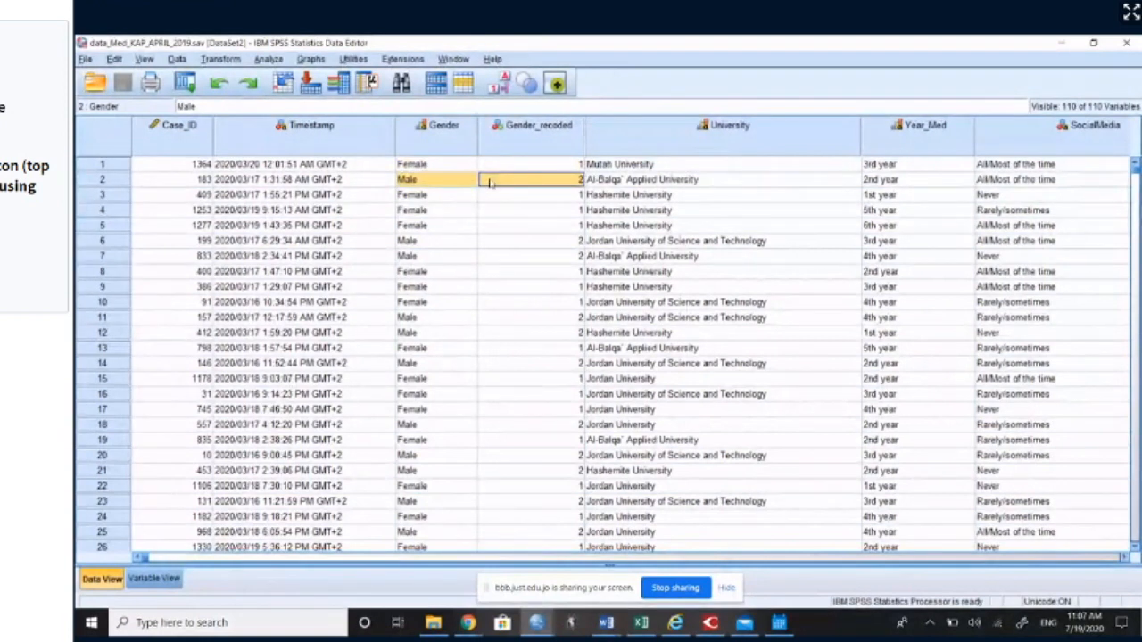
{"action": "left_click", "coordinate": [520, 181]}
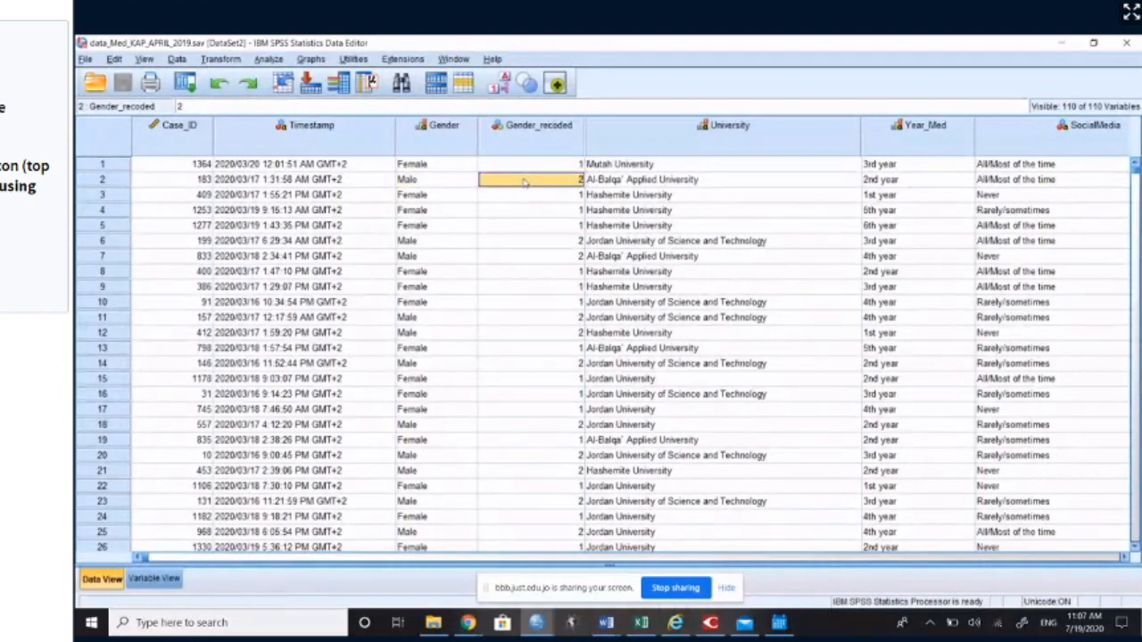
{"action": "left_click", "coordinate": [525, 166]}
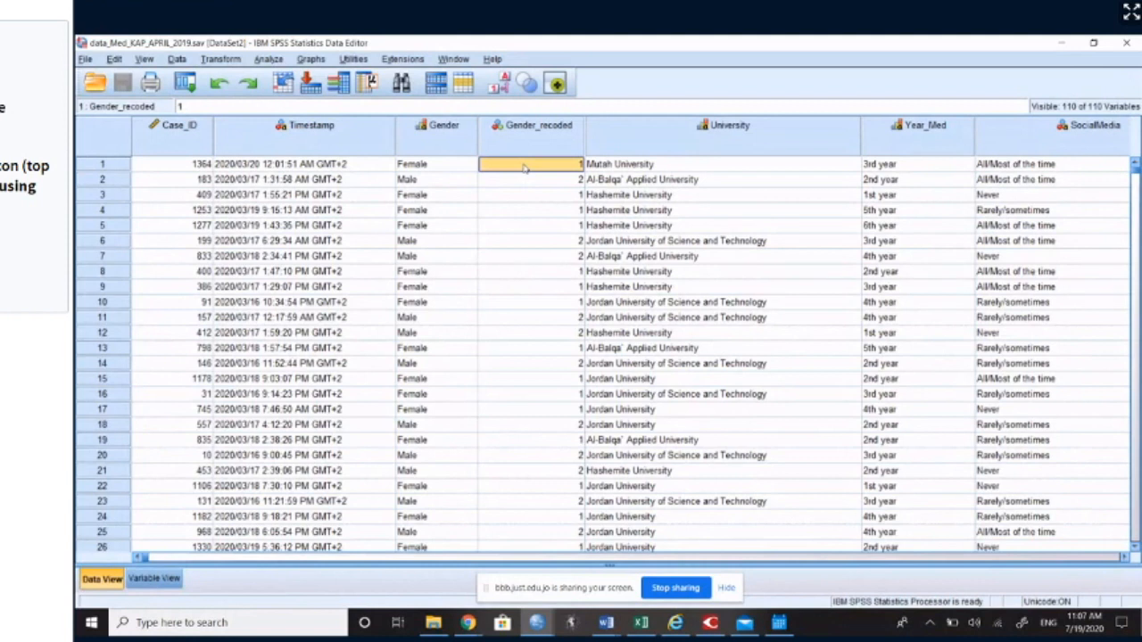
{"action": "left_click", "coordinate": [525, 181]}
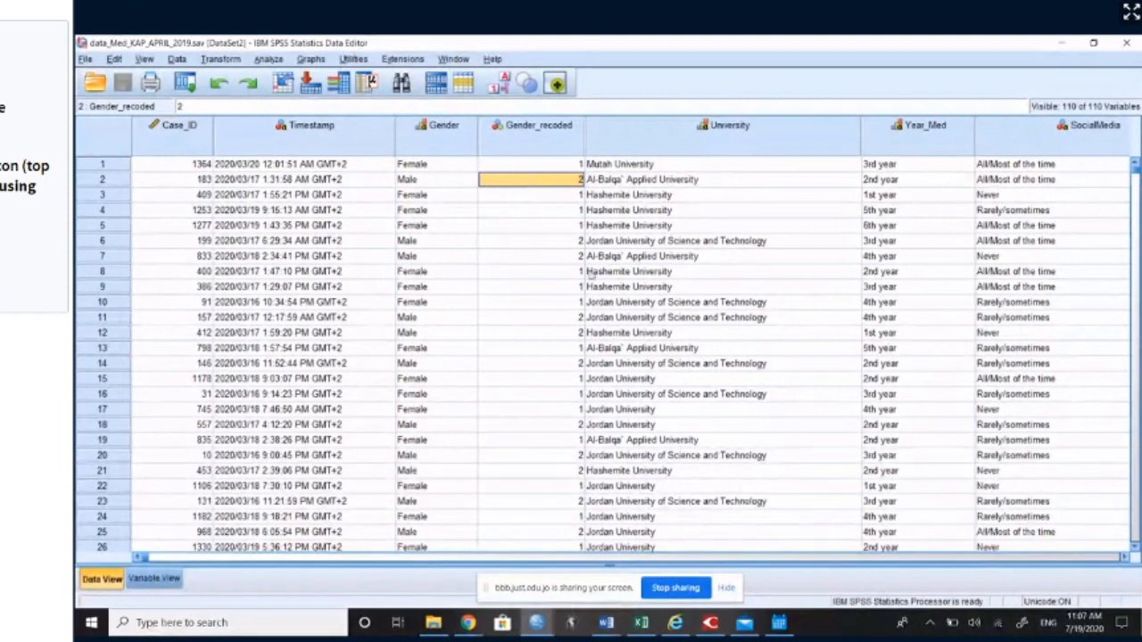
Step: Return to the variable definitions and check the types of Gender and Gender_recoded again
{"action": "mouse_move", "coordinate": [468, 627]}
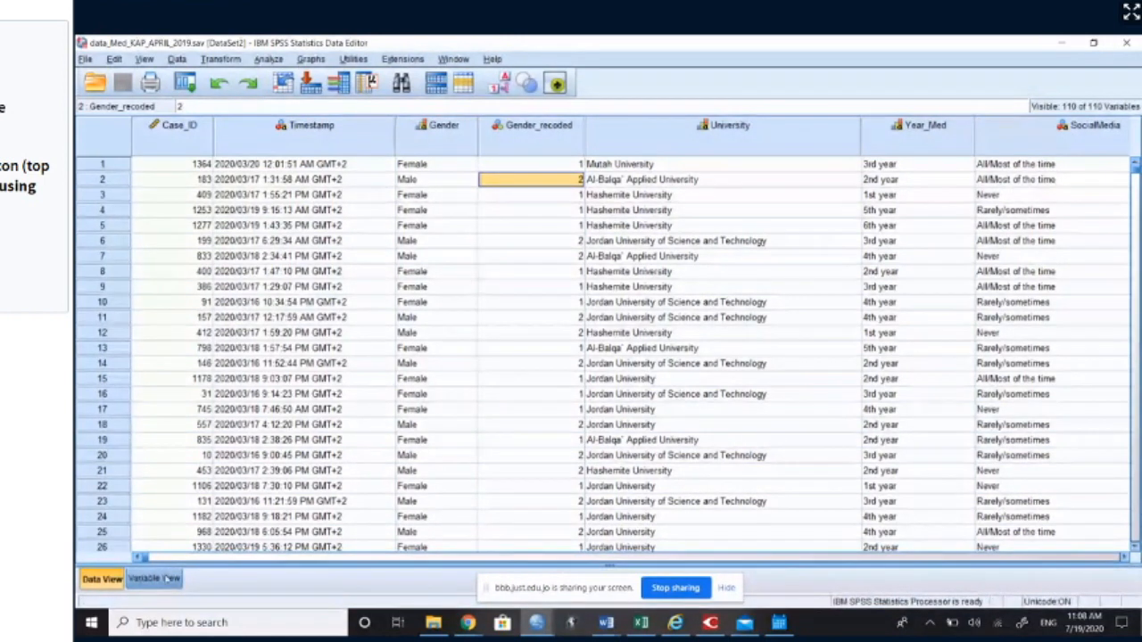
{"action": "left_click", "coordinate": [168, 578]}
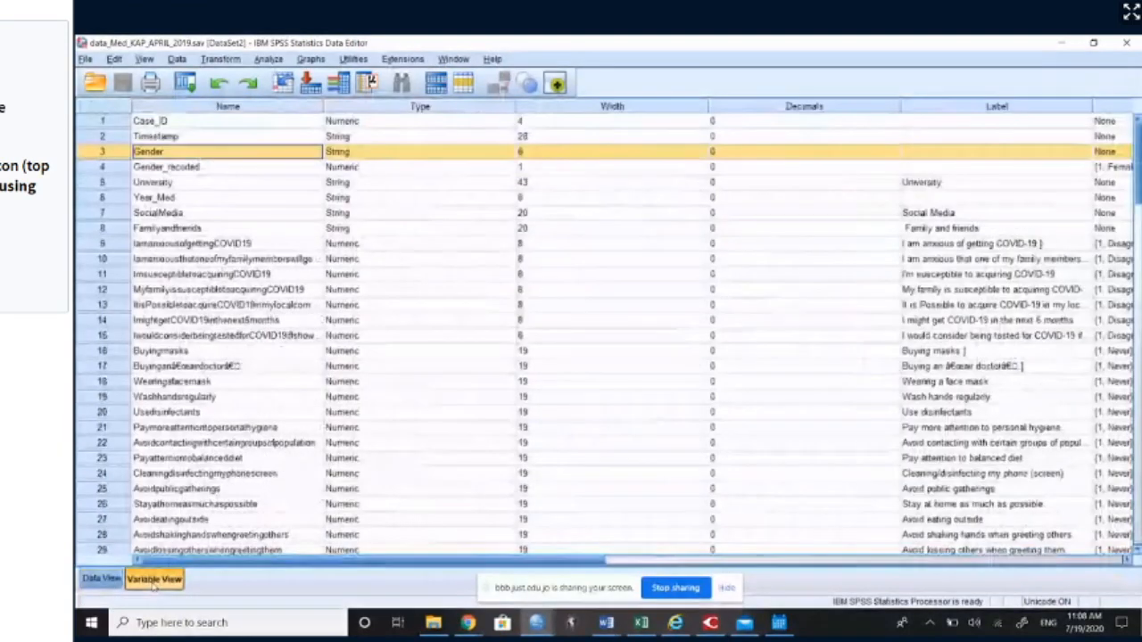
{"action": "left_click", "coordinate": [155, 152]}
{"action": "left_click", "coordinate": [178, 169]}
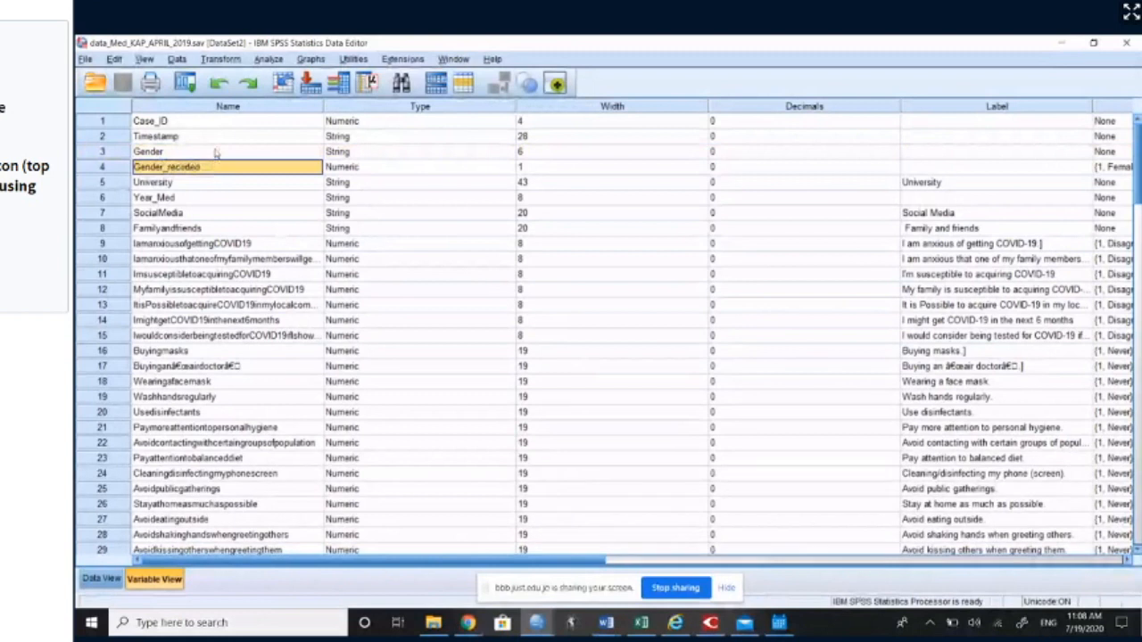
{"action": "left_click", "coordinate": [217, 153]}
{"action": "left_click", "coordinate": [352, 155]}
{"action": "left_click", "coordinate": [352, 154]}
{"action": "left_click", "coordinate": [298, 166]}
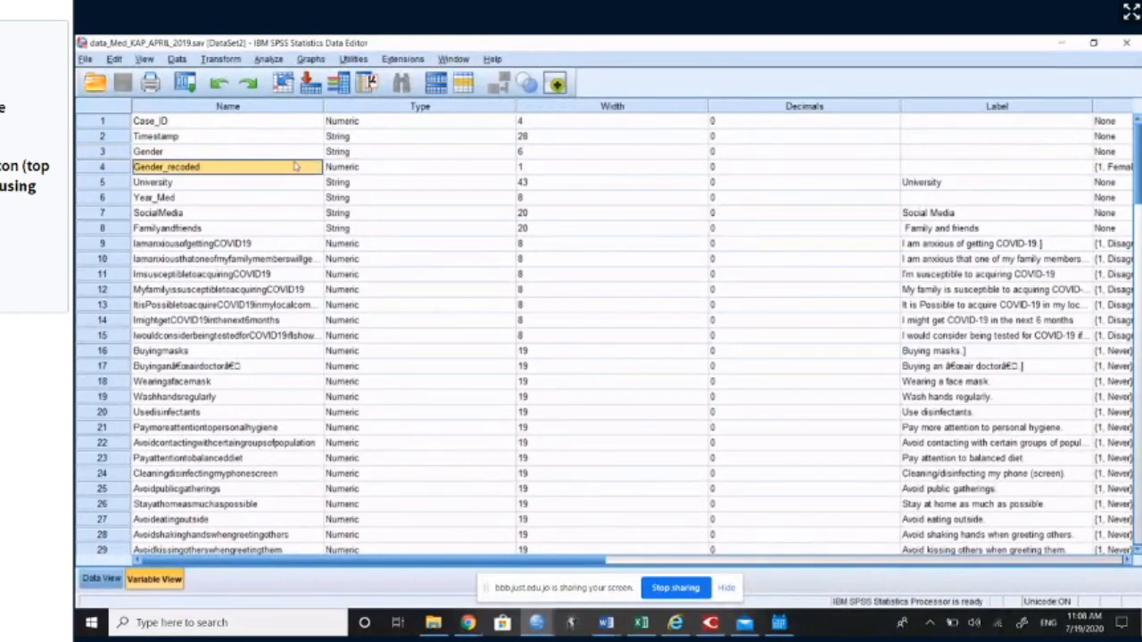
{"action": "left_click", "coordinate": [352, 171]}
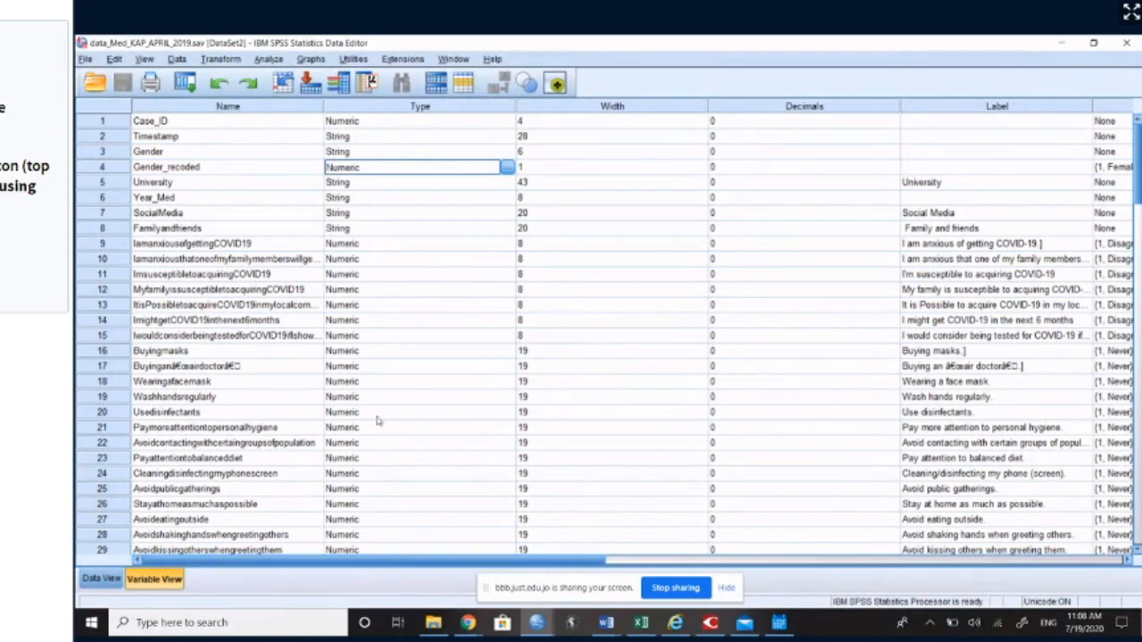
Step: Label the Gender_recoded variable "What is your gender?" in the variable definitions
{"action": "left_click", "coordinate": [202, 167]}
{"action": "key", "text": "Right"}
{"action": "key", "text": "Right"}
{"action": "key", "text": "Right"}
{"action": "key", "text": "Right"}
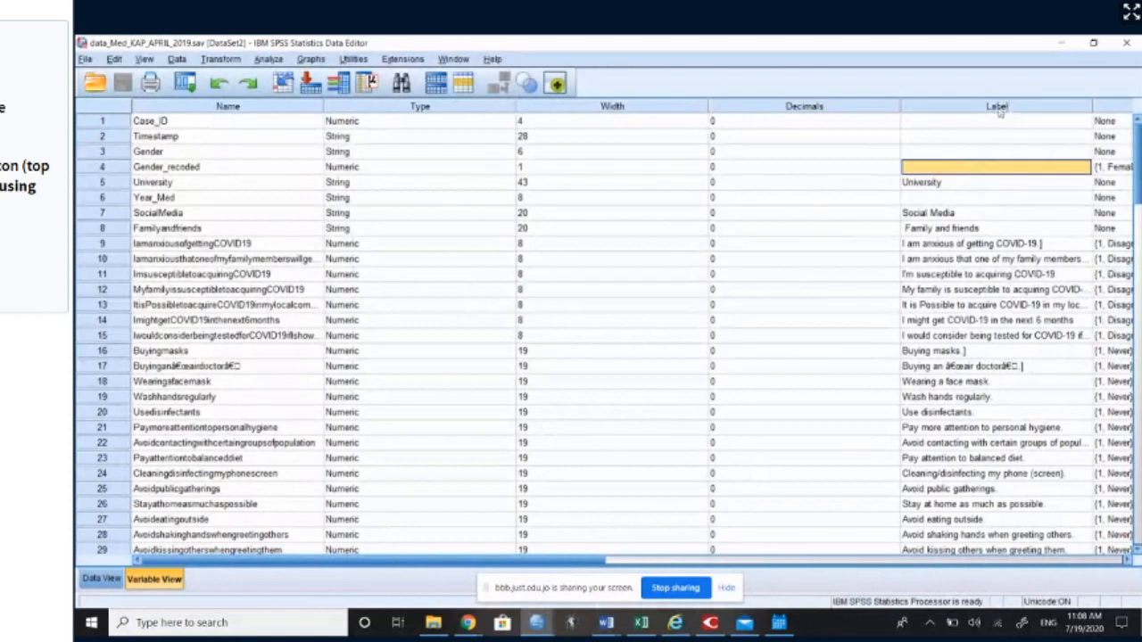
{"action": "double_click", "coordinate": [965, 168]}
{"action": "type", "text": "Wh"}
{"action": "key", "text": "BackSpace"}
{"action": "type", "text": "hat is"}
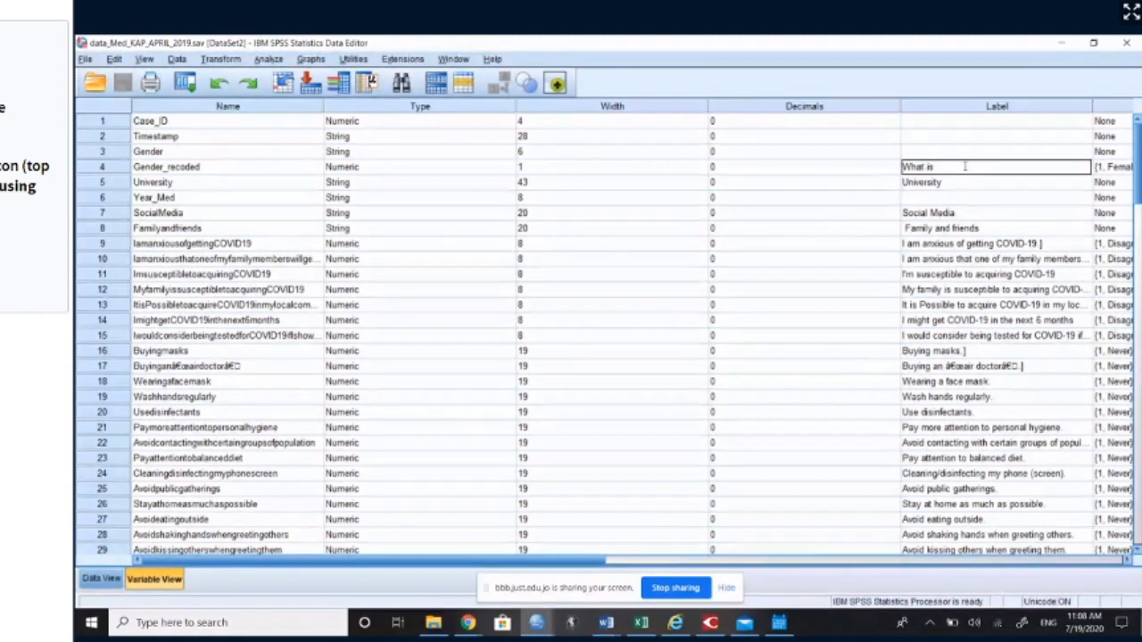
{"action": "type", "text": " your gender"}
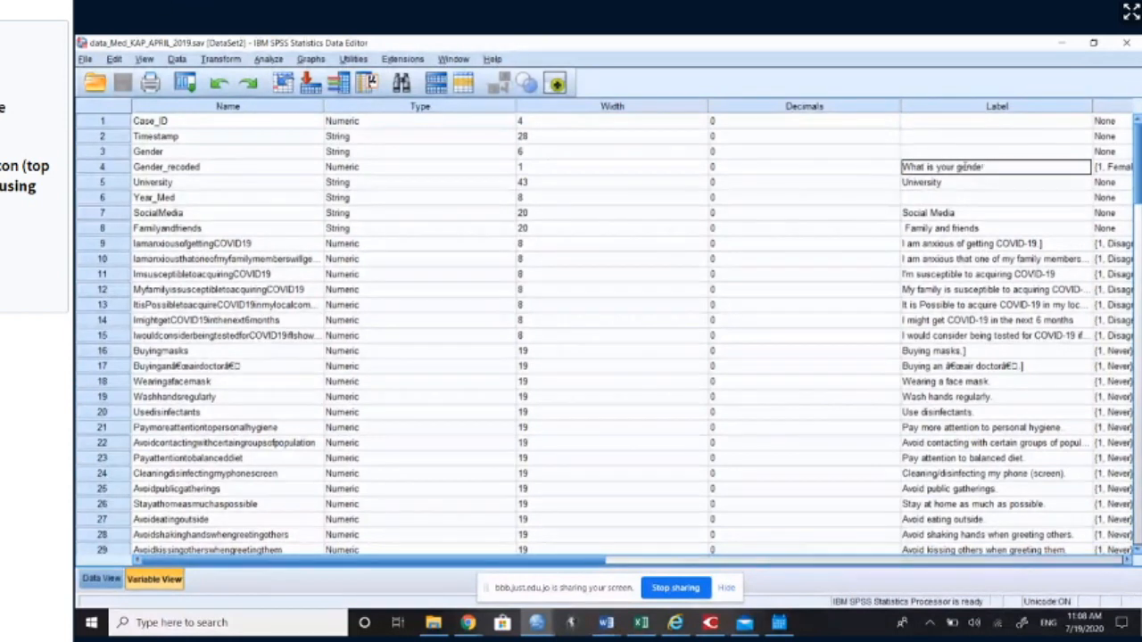
{"action": "type", "text": "?"}
{"action": "key", "text": "Return"}
{"action": "left_click", "coordinate": [968, 170]}
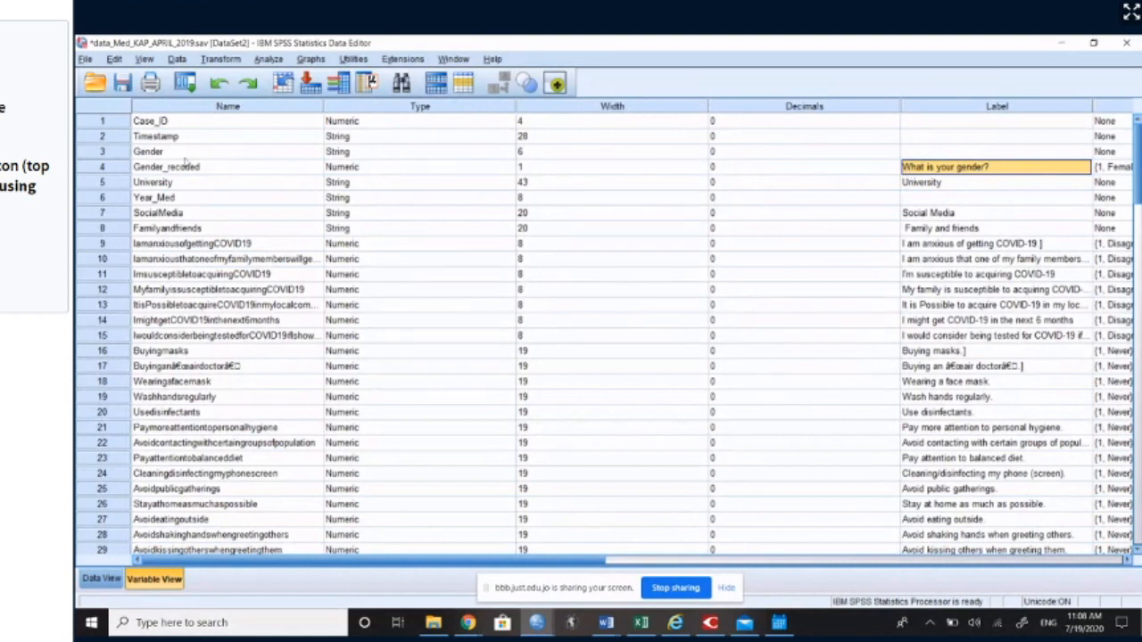
Step: Try to give the Gender_recoded variable a name containing a character not allowed in variable names
{"action": "left_click", "coordinate": [170, 169]}
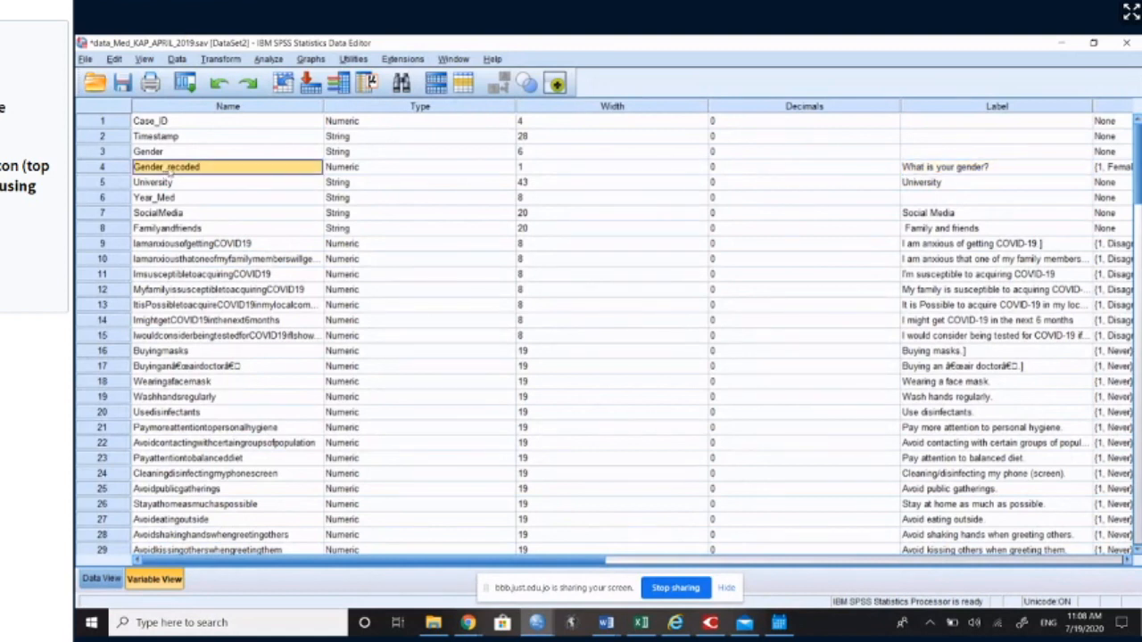
{"action": "double_click", "coordinate": [246, 172]}
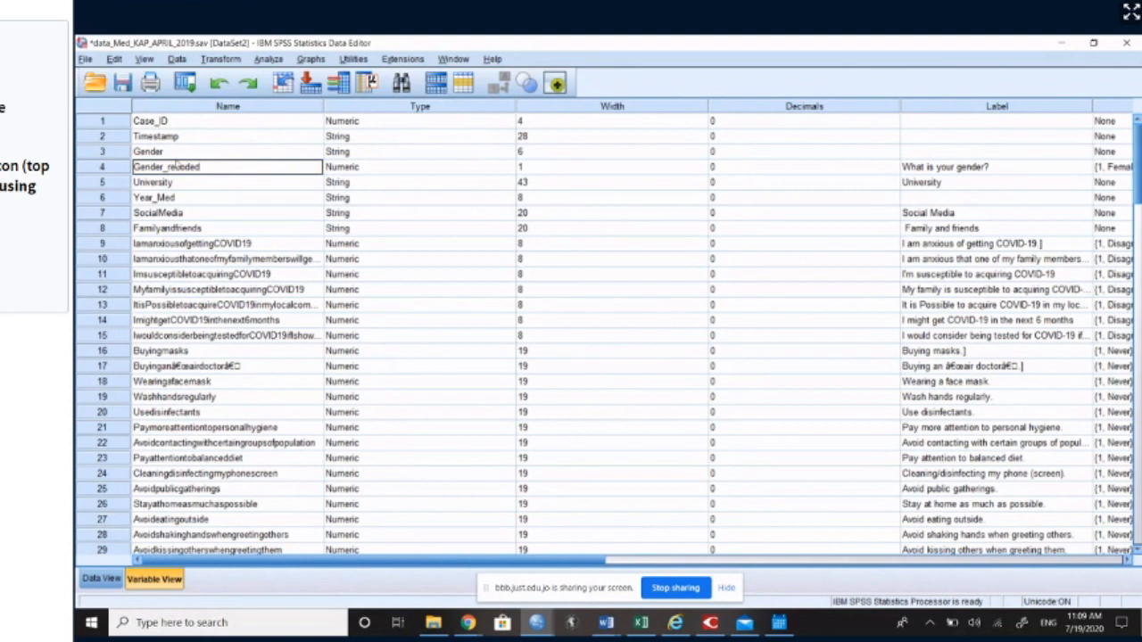
{"action": "key", "text": "BackSpace"}
{"action": "key", "text": "Return"}
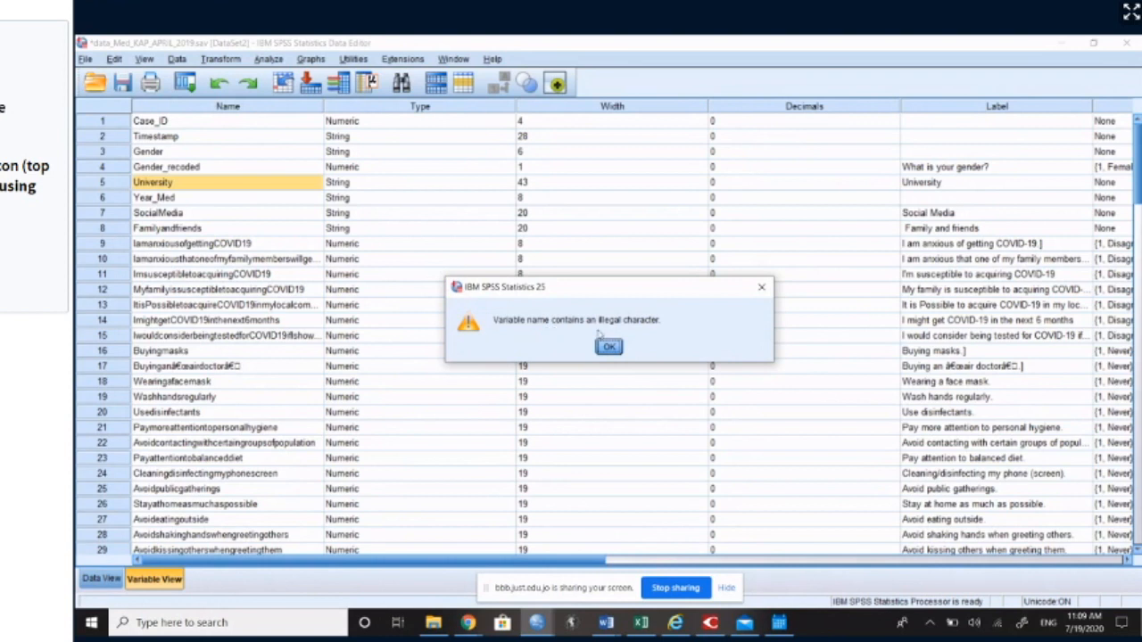
{"action": "left_click", "coordinate": [610, 347]}
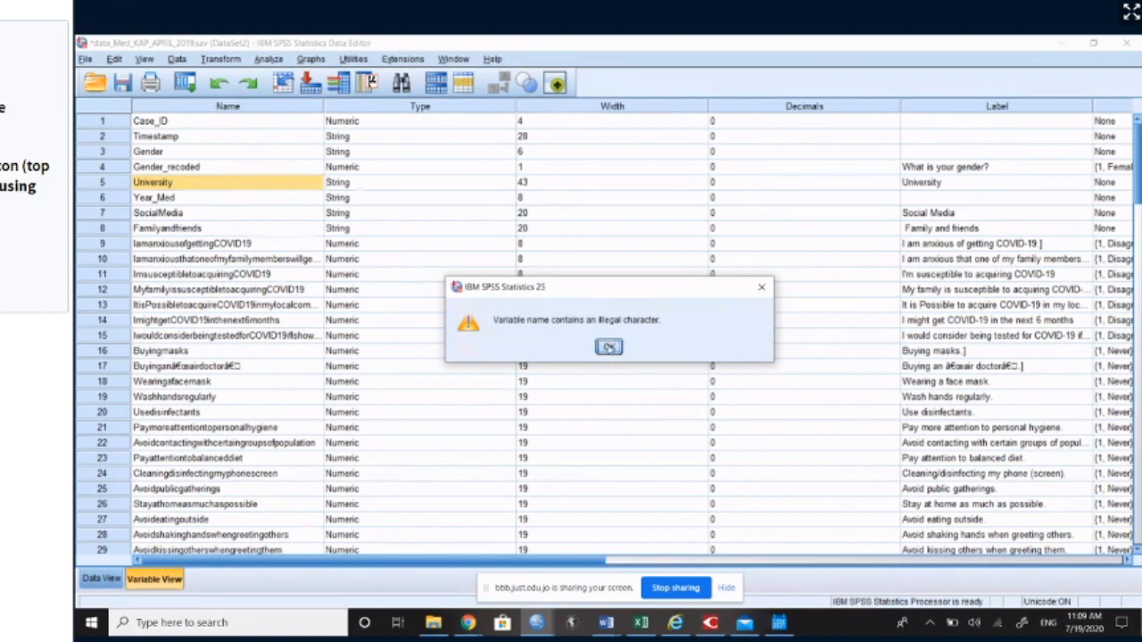
{"action": "left_click", "coordinate": [609, 347]}
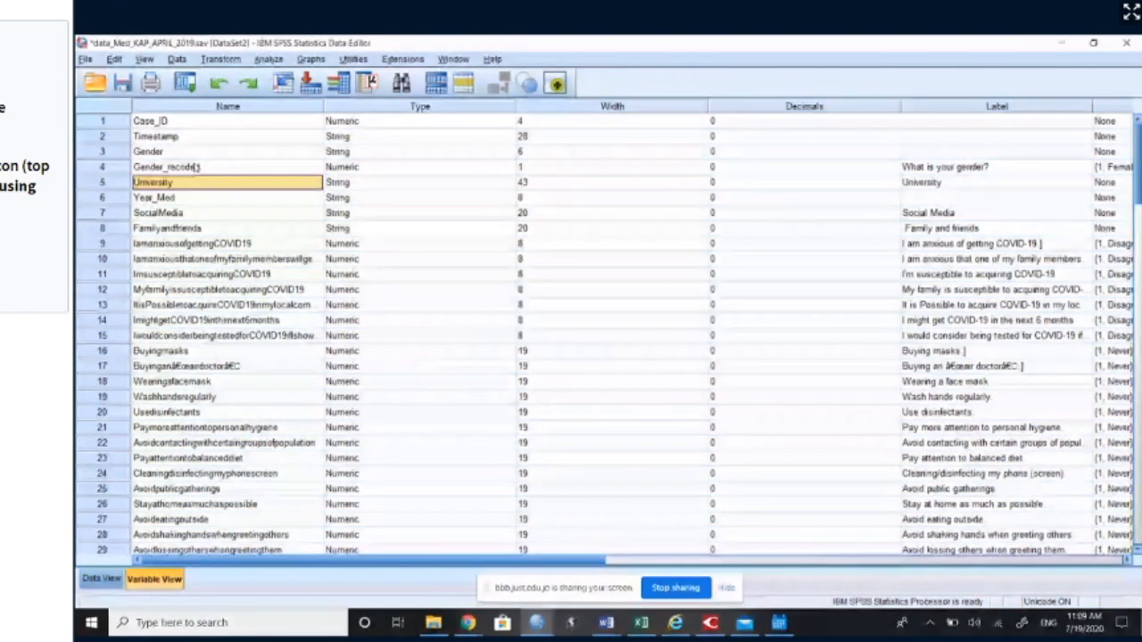
Step: Compare the variables' Name and Label columns, focusing on the names of Gender and Gender_recoded
{"action": "left_click", "coordinate": [197, 166]}
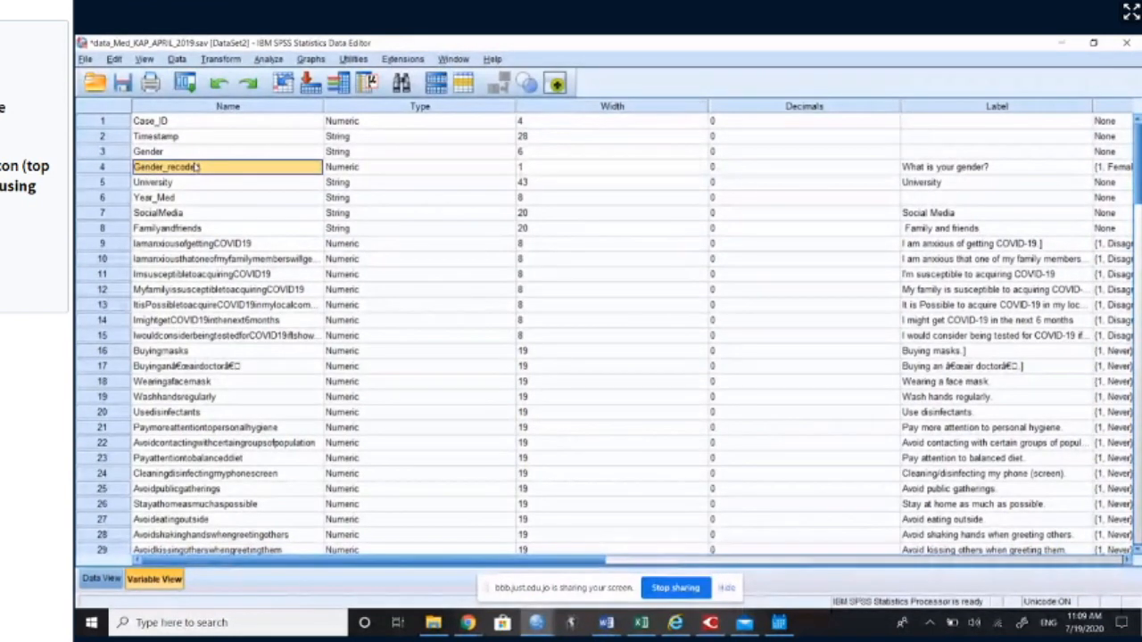
{"action": "left_click", "coordinate": [214, 108]}
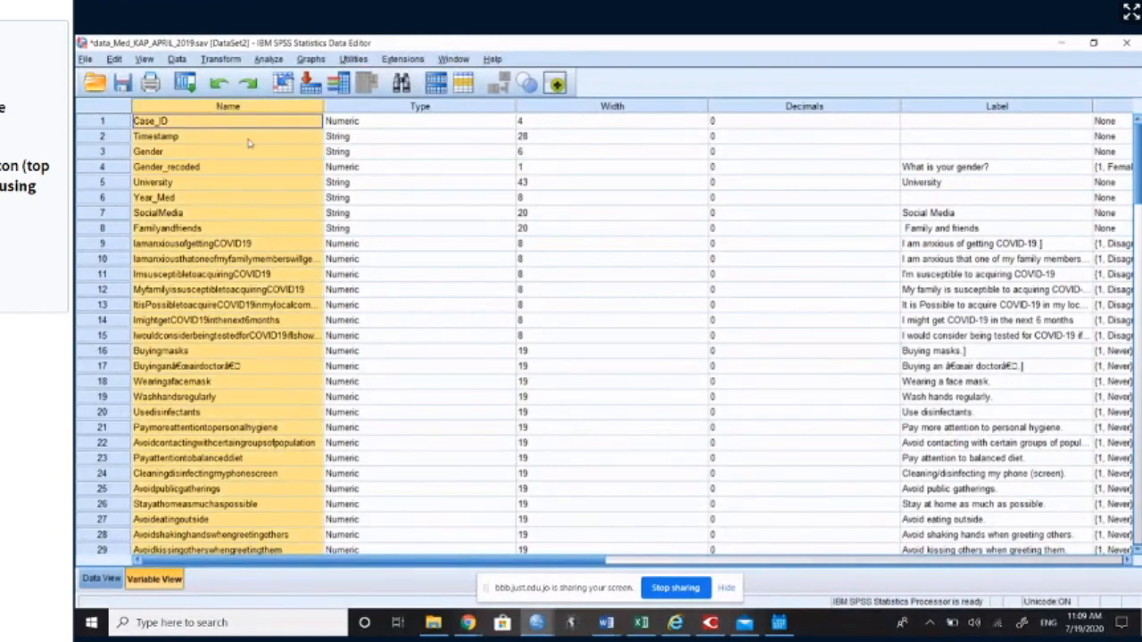
{"action": "left_click", "coordinate": [998, 106]}
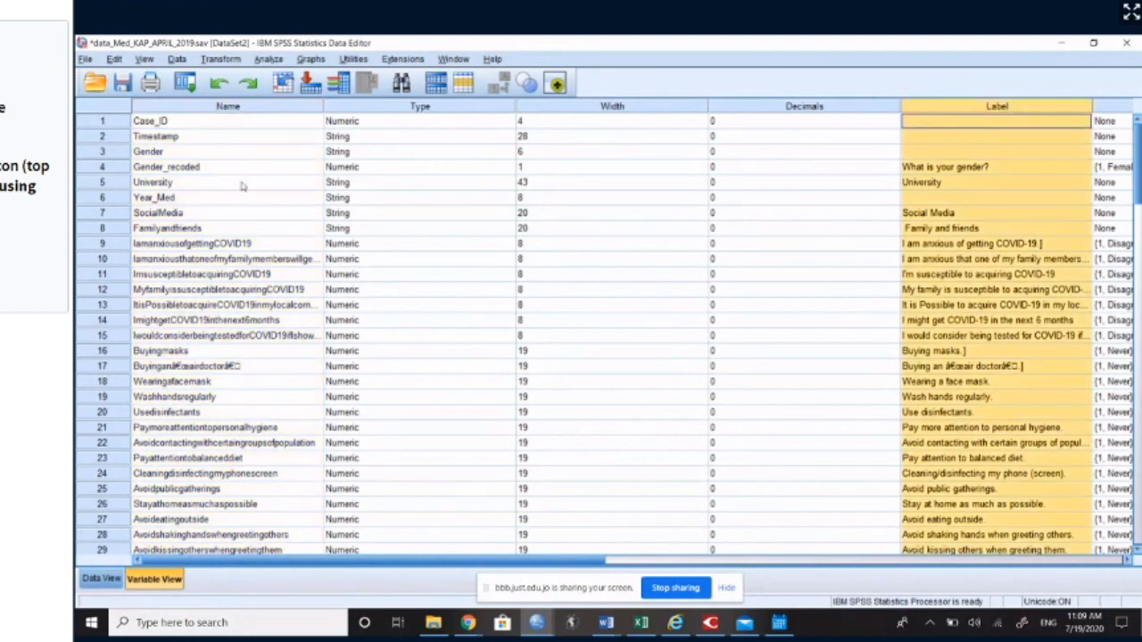
{"action": "left_click", "coordinate": [228, 167]}
{"action": "left_click", "coordinate": [223, 153]}
{"action": "left_click", "coordinate": [229, 169]}
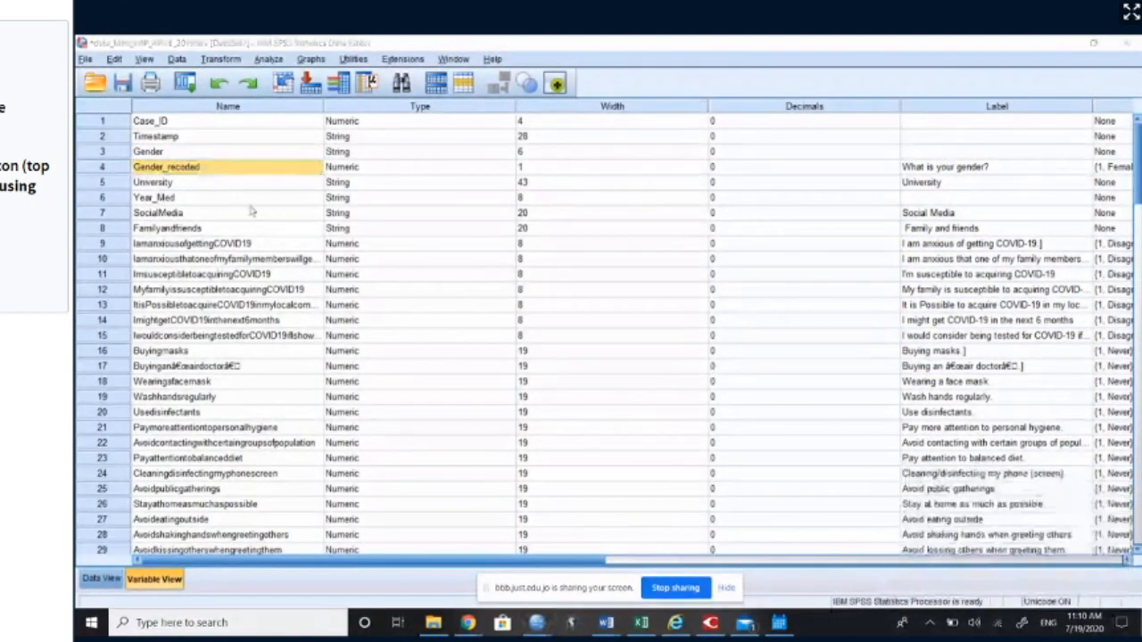
{"action": "left_click", "coordinate": [317, 168]}
Step: Change the label of Gender_recoded to "What is your gender recoded?"
{"action": "left_click", "coordinate": [967, 171]}
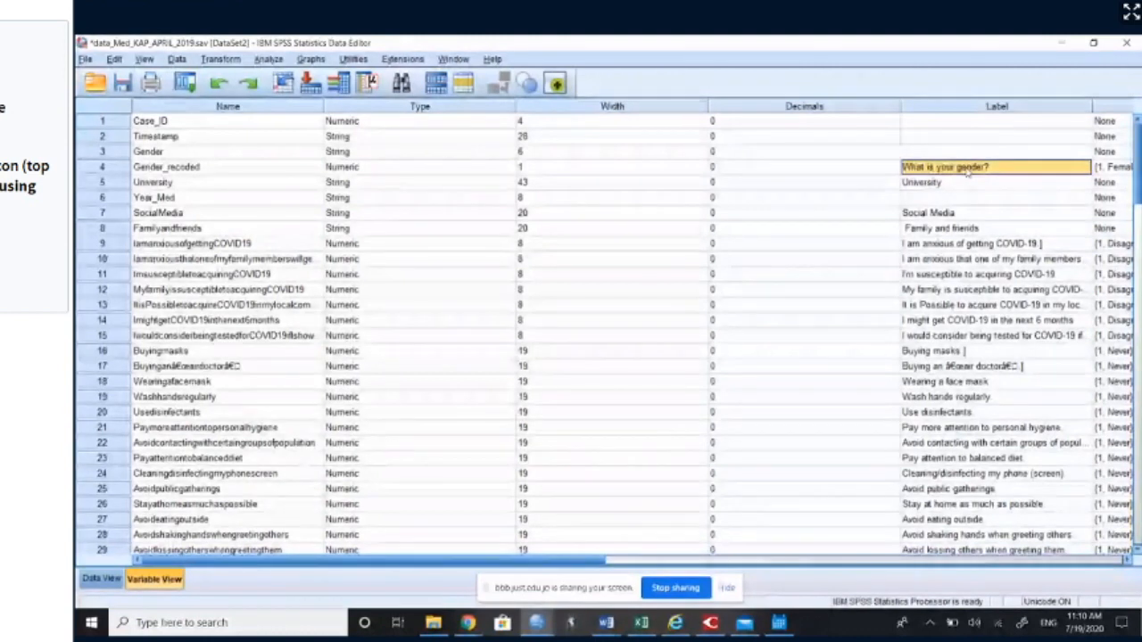
{"action": "double_click", "coordinate": [1004, 171]}
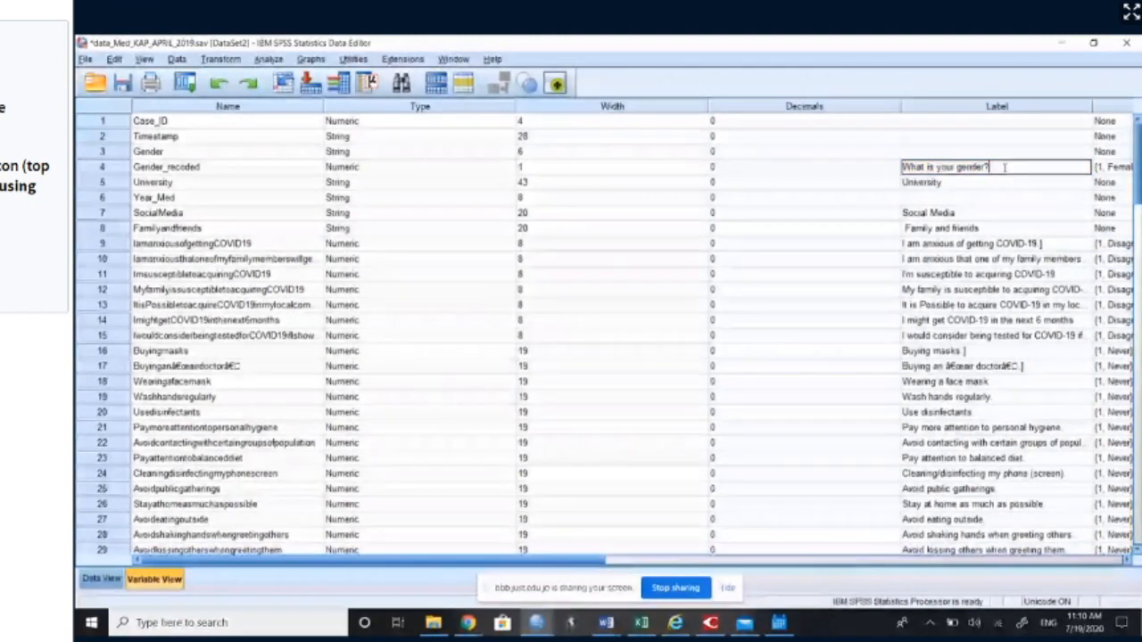
{"action": "key", "text": "BackSpace"}
{"action": "type", "text": "reco"}
{"action": "type", "text": "ded?"}
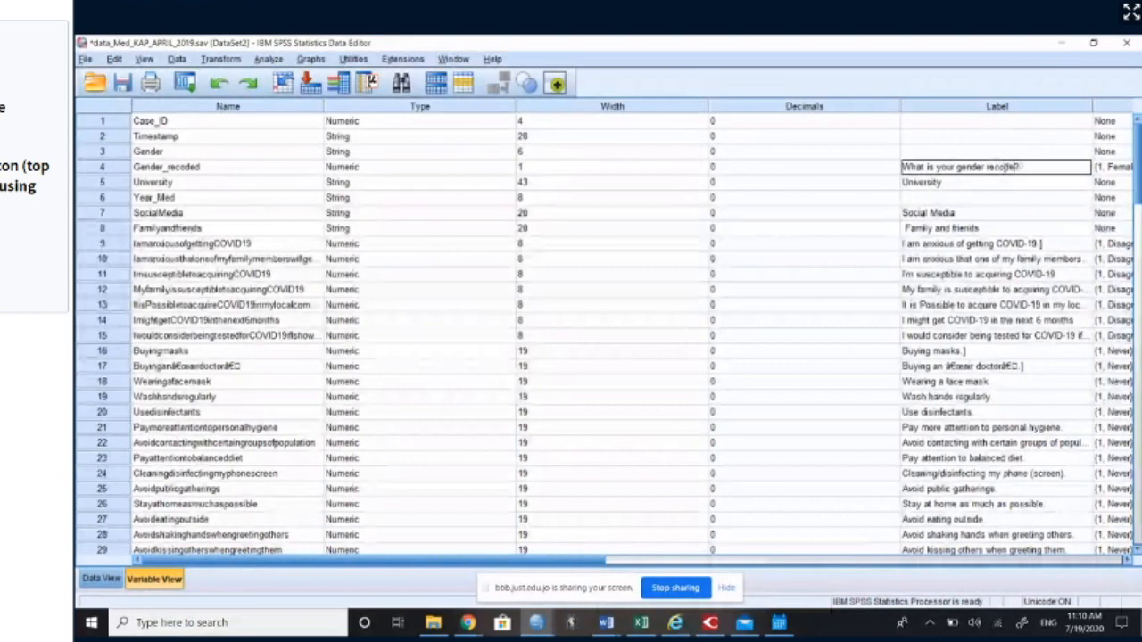
Step: Label the original Gender variable "what is your gender original?"
{"action": "left_click", "coordinate": [1005, 152]}
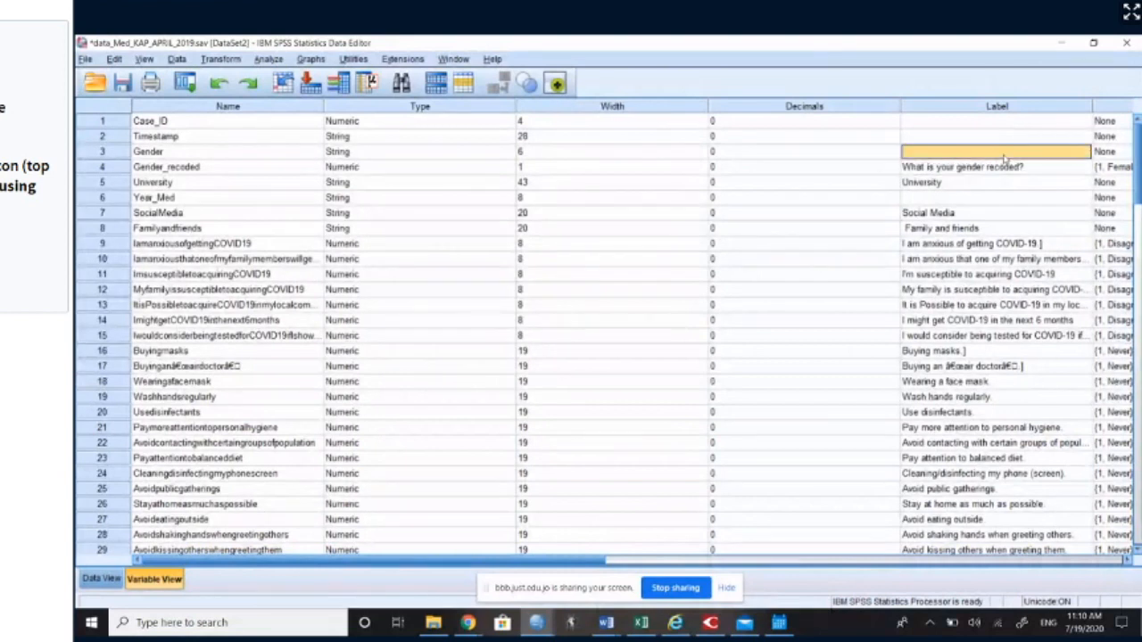
{"action": "type", "text": "who"}
{"action": "type", "text": " is"}
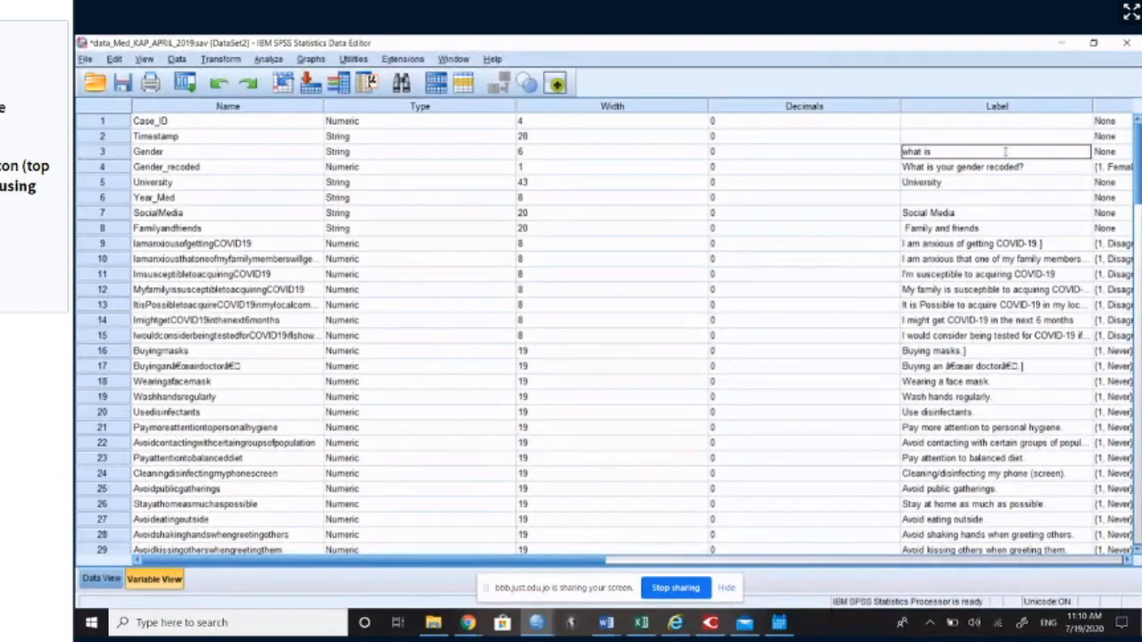
{"action": "type", "text": " your"}
{"action": "type", "text": "?"}
{"action": "key", "text": "Return"}
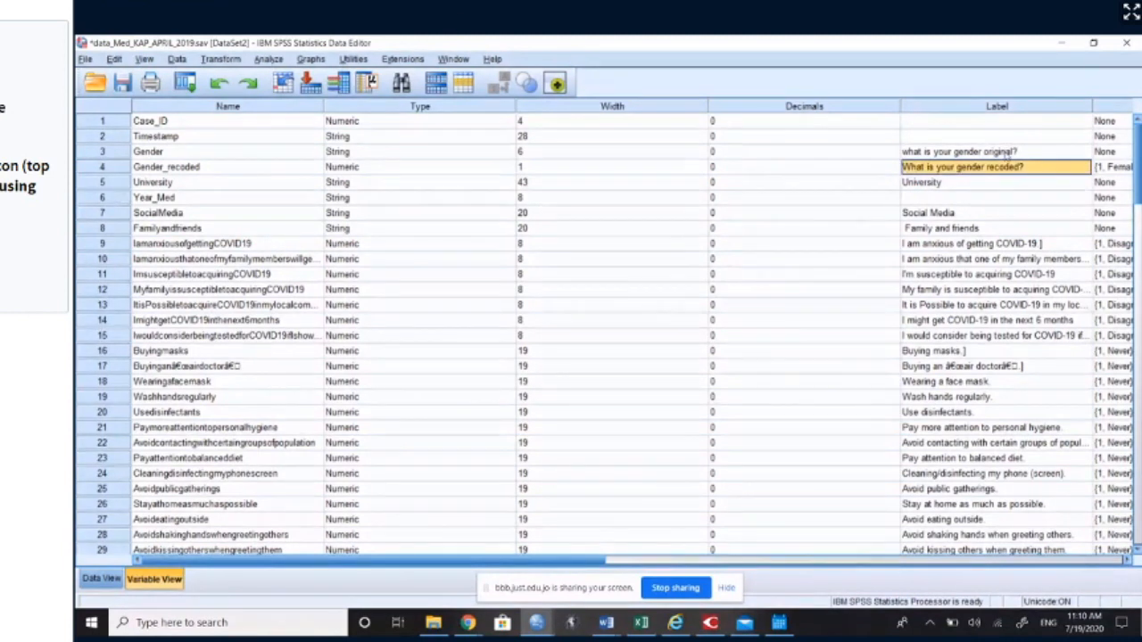
Step: Examine the variable type options for Gender, switching between Numeric and String, and cancel without applying a change
{"action": "left_click", "coordinate": [264, 155]}
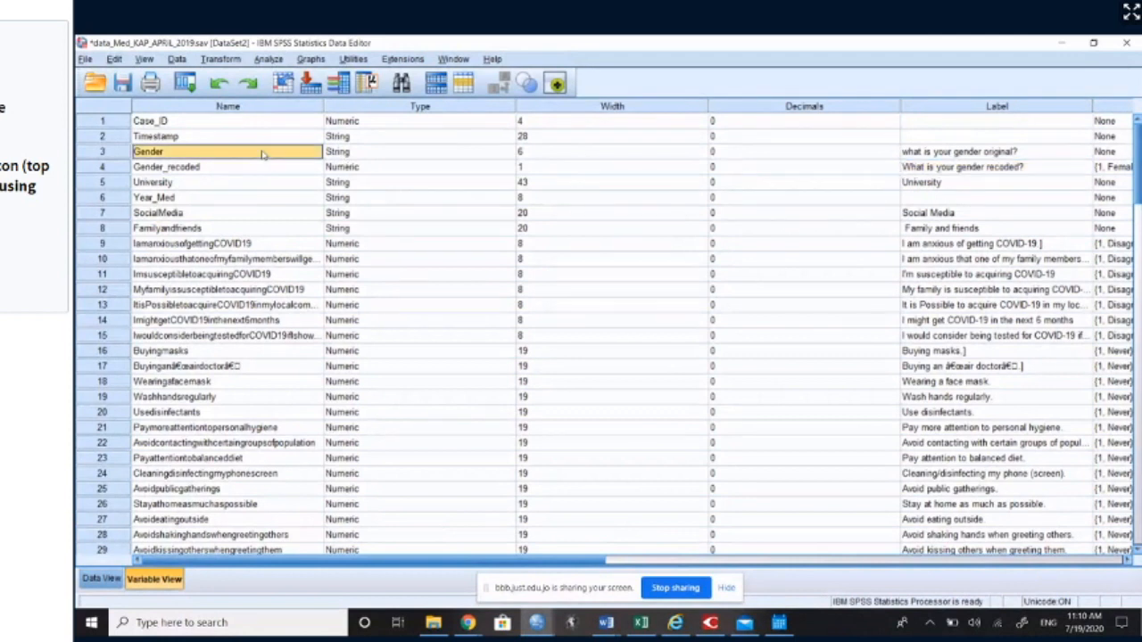
{"action": "left_click", "coordinate": [345, 153]}
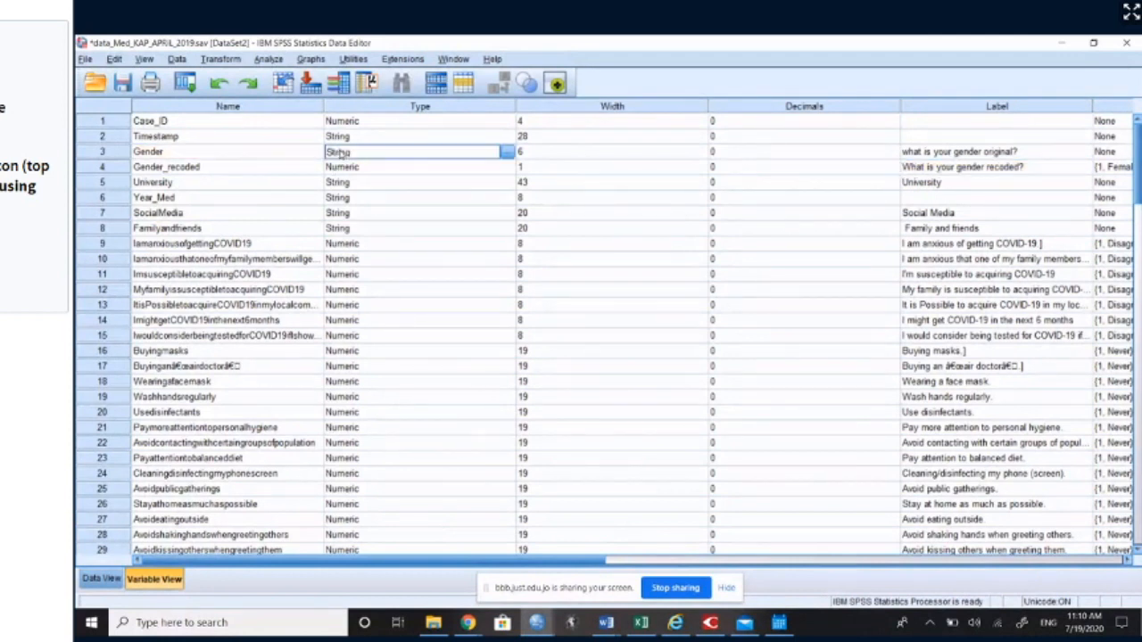
{"action": "left_click", "coordinate": [506, 153]}
{"action": "left_click", "coordinate": [505, 154]}
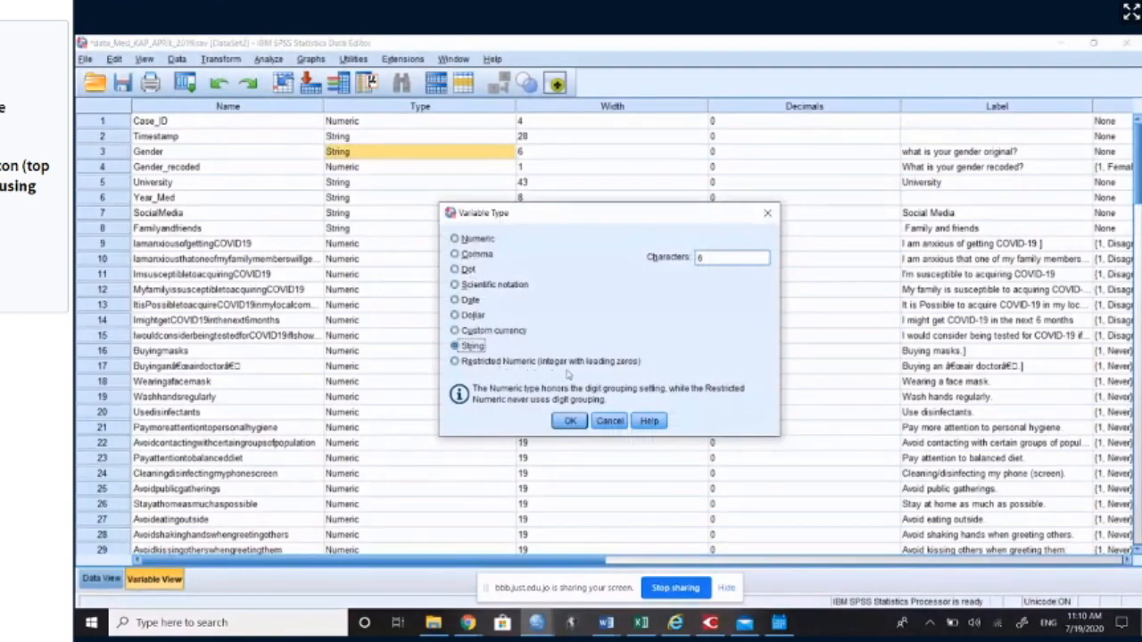
{"action": "left_click", "coordinate": [484, 240]}
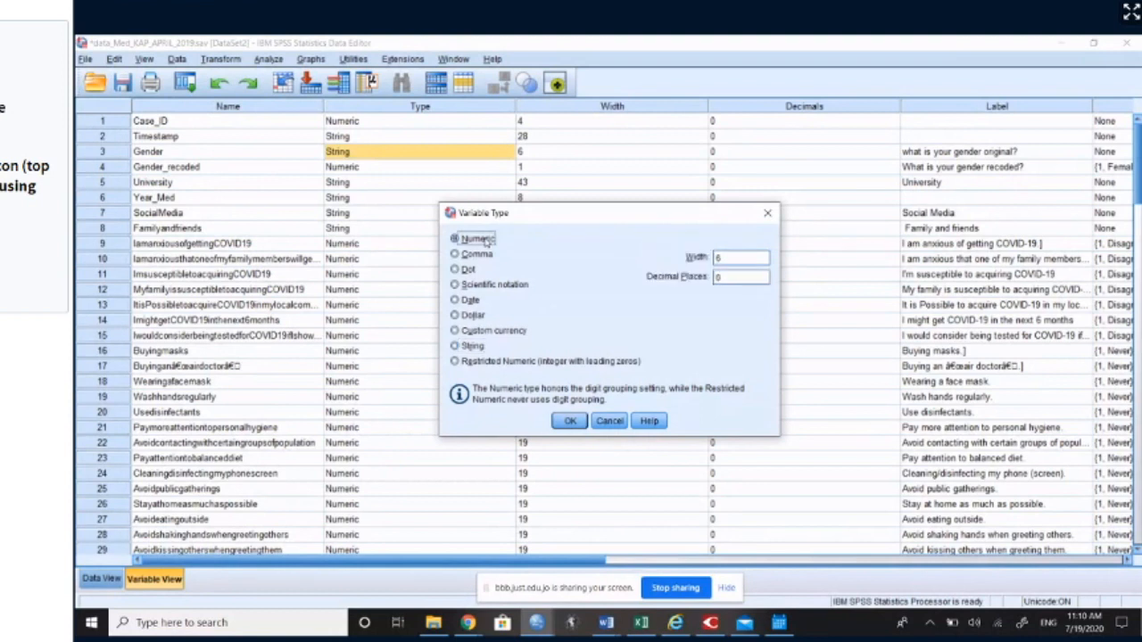
{"action": "left_click", "coordinate": [473, 346]}
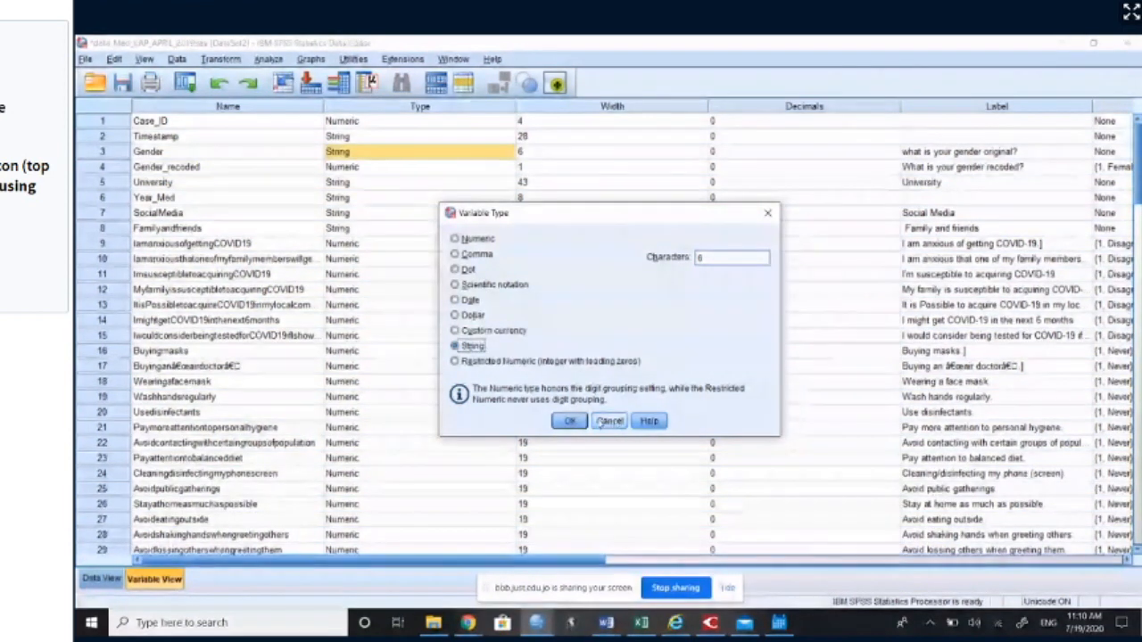
{"action": "left_click", "coordinate": [478, 239]}
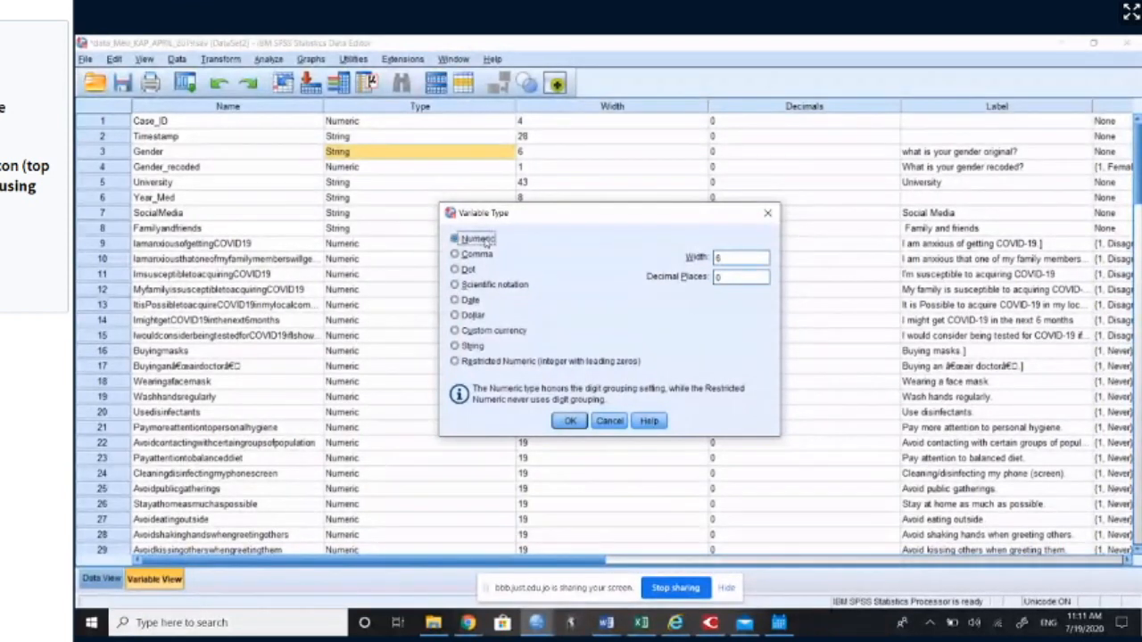
{"action": "left_click", "coordinate": [609, 420]}
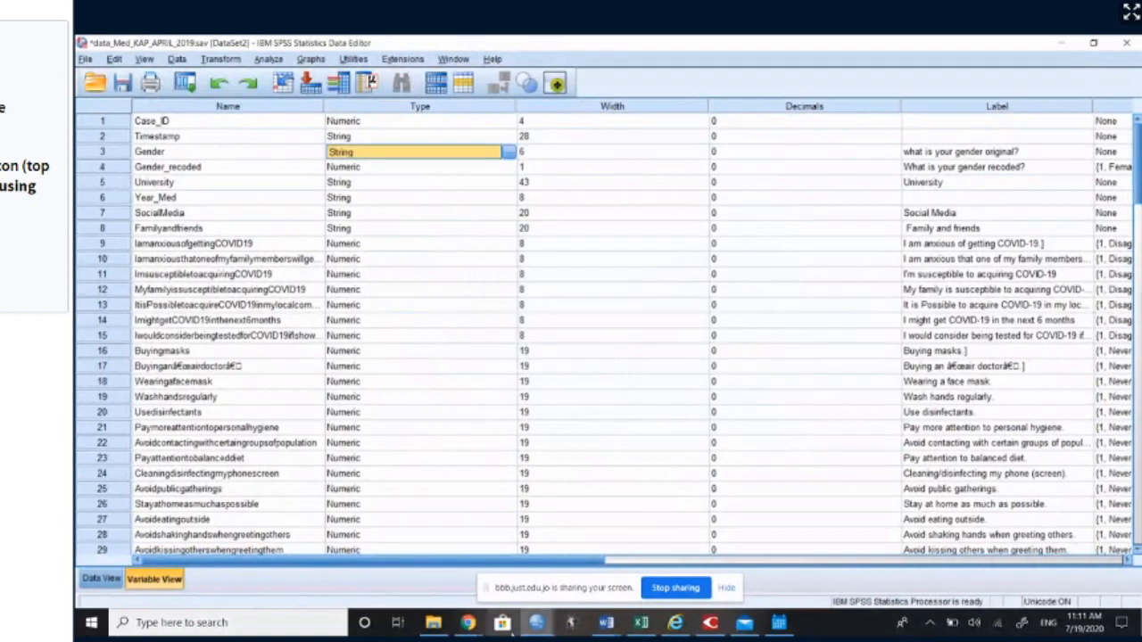
{"action": "left_click", "coordinate": [467, 622]}
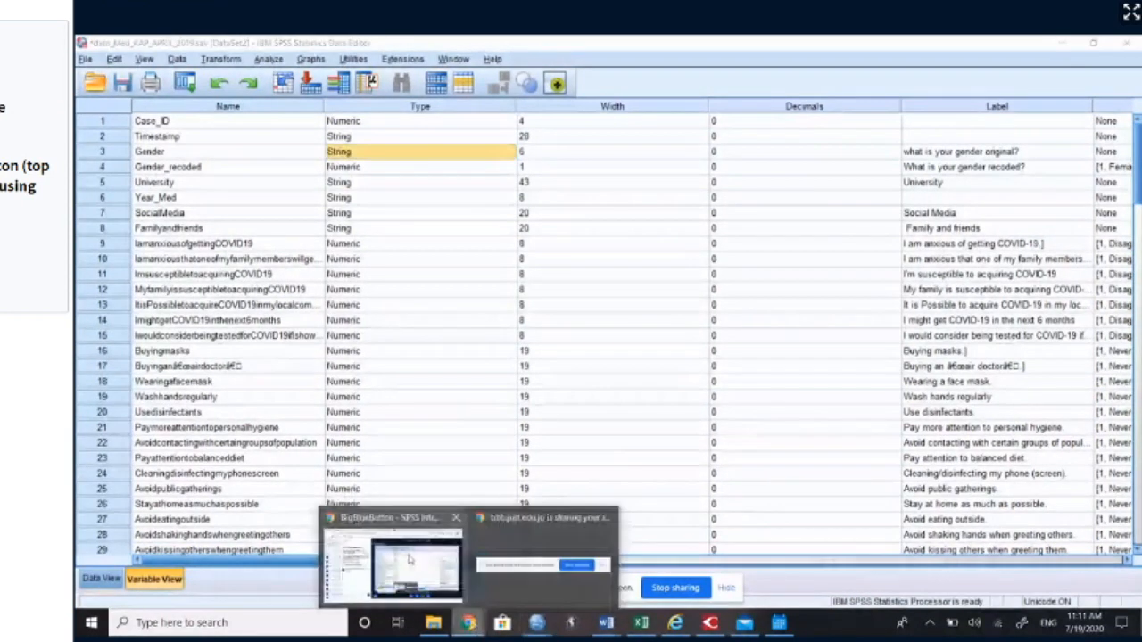
{"action": "mouse_move", "coordinate": [409, 559]}
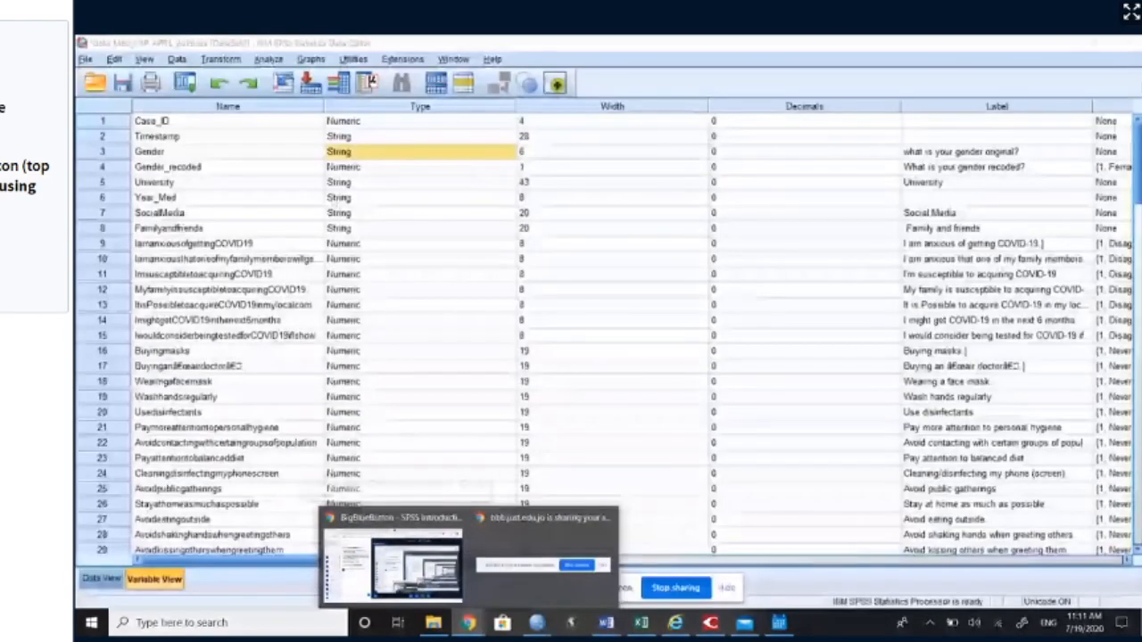
Step: Check the type of Gender_recoded, view the Gender and Gender_recoded entries in the data, and return to the variable definitions
{"action": "left_click", "coordinate": [355, 170]}
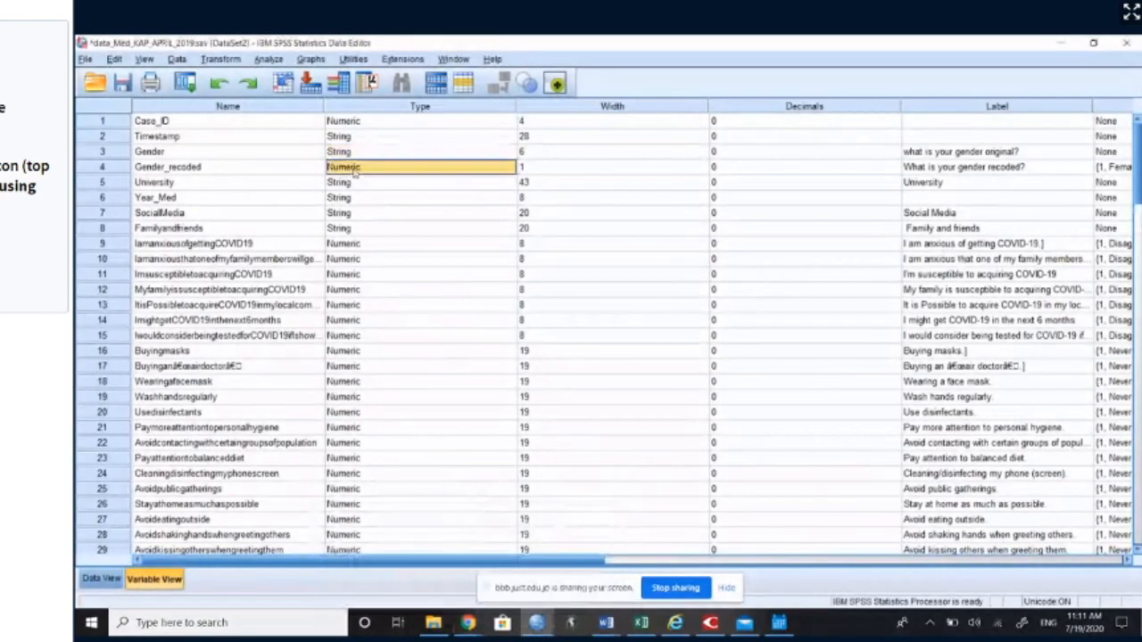
{"action": "left_click", "coordinate": [102, 579]}
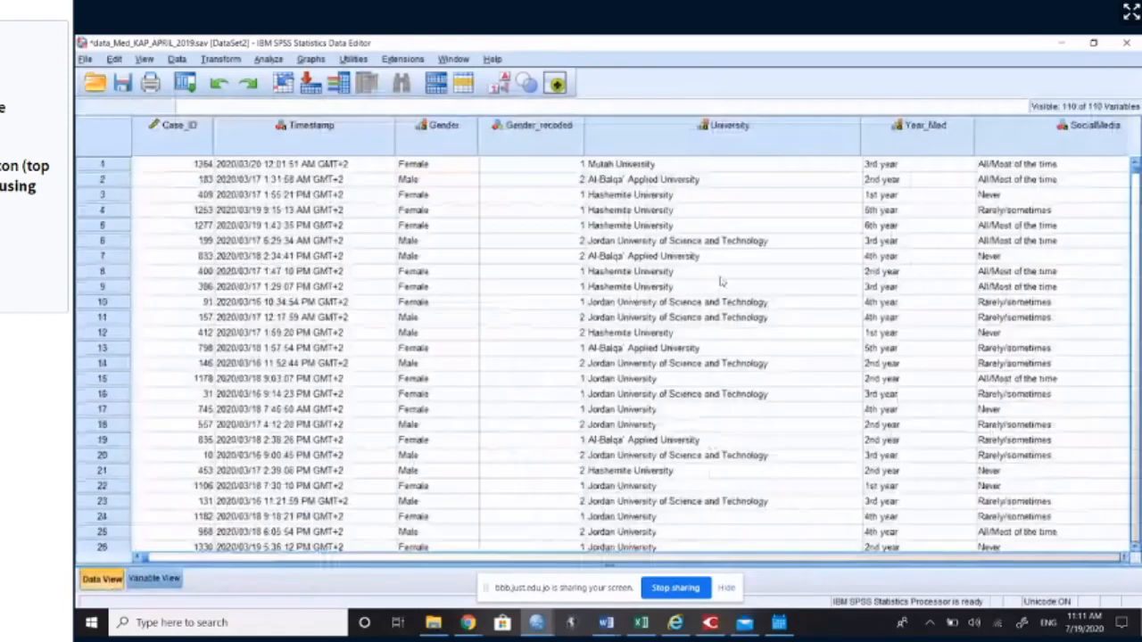
{"action": "left_click", "coordinate": [155, 579]}
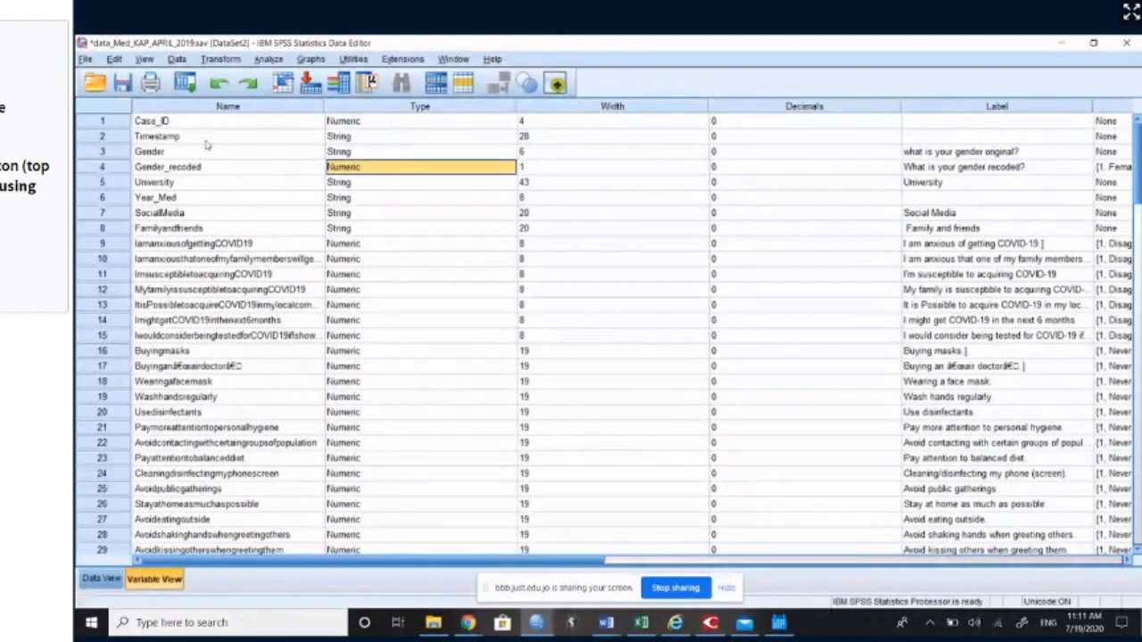
Step: Jump from the University variable's definition to its data column and select the whole column to inspect it
{"action": "left_click", "coordinate": [193, 185]}
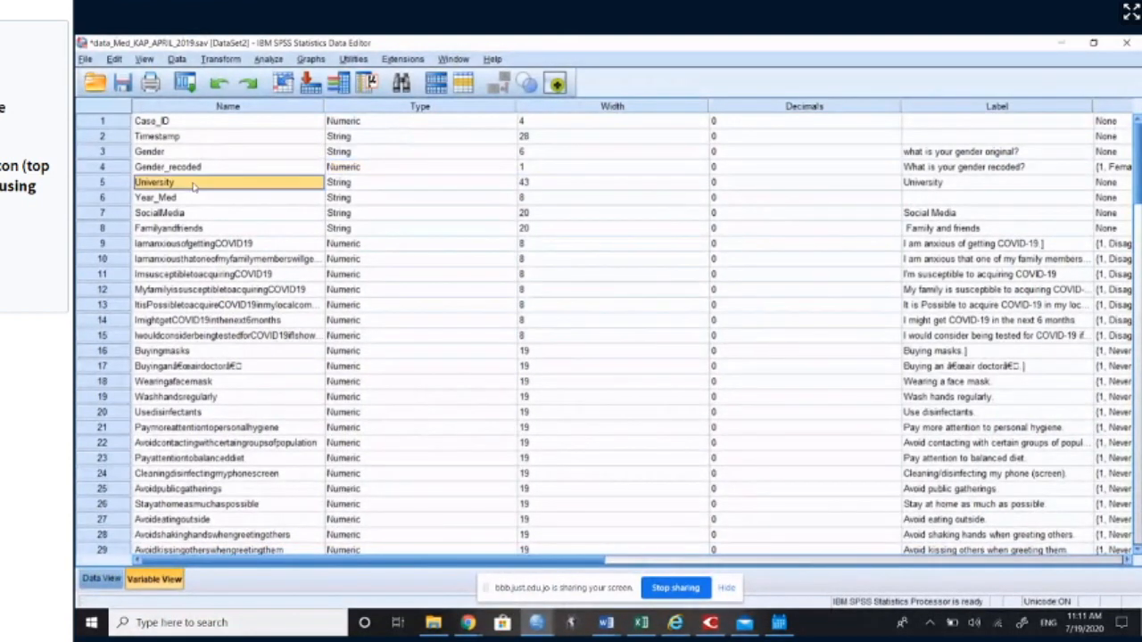
{"action": "left_click", "coordinate": [117, 182]}
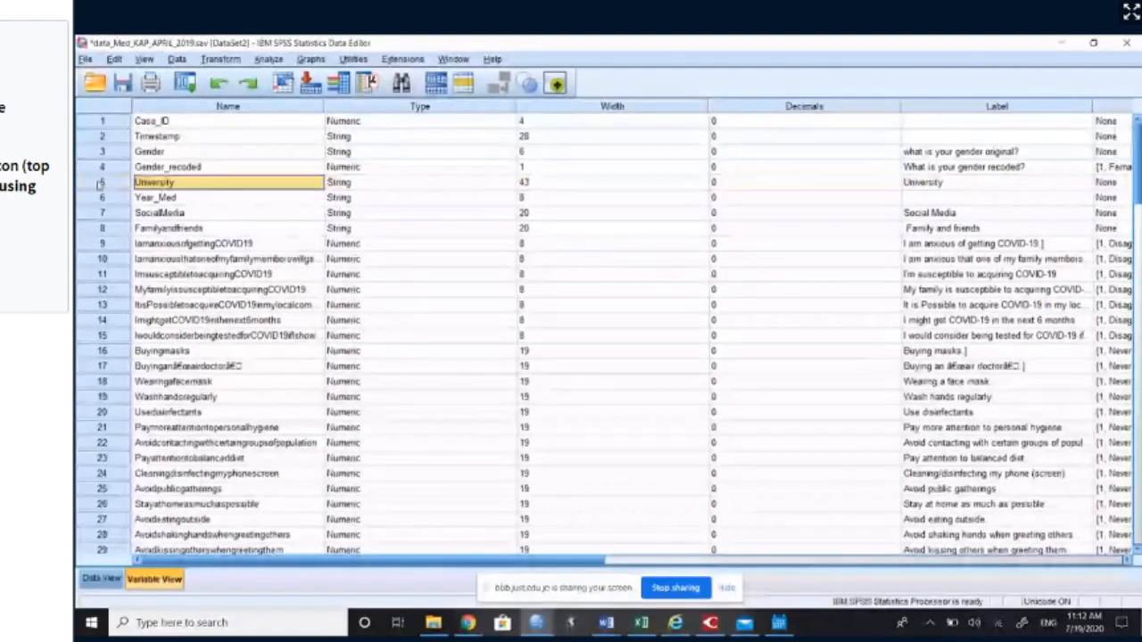
{"action": "double_click", "coordinate": [103, 182]}
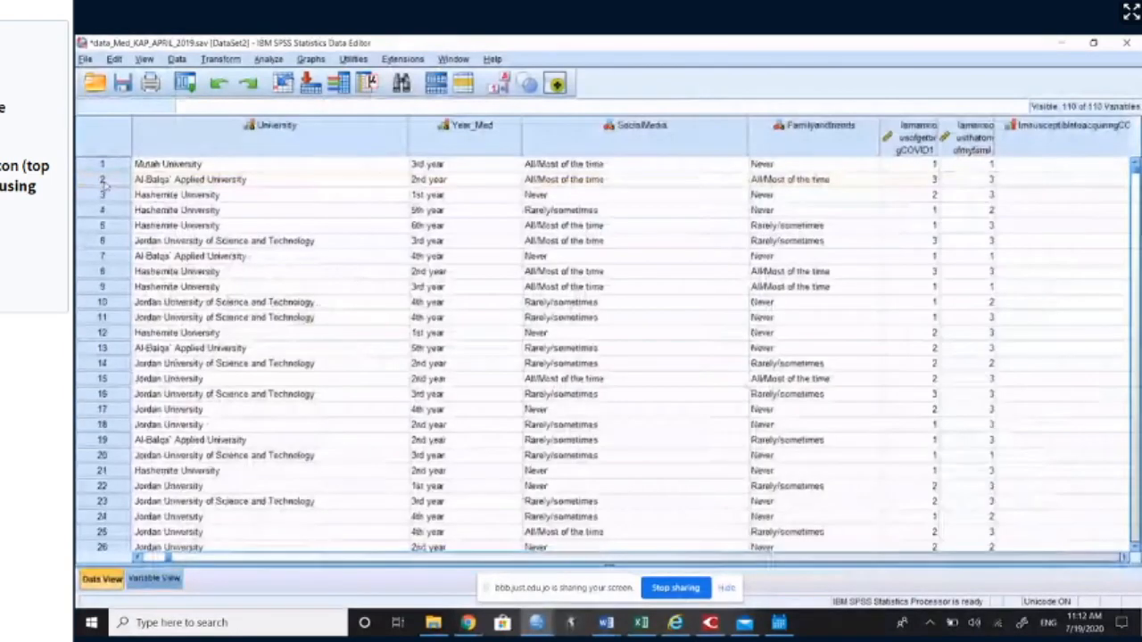
{"action": "left_click", "coordinate": [260, 135]}
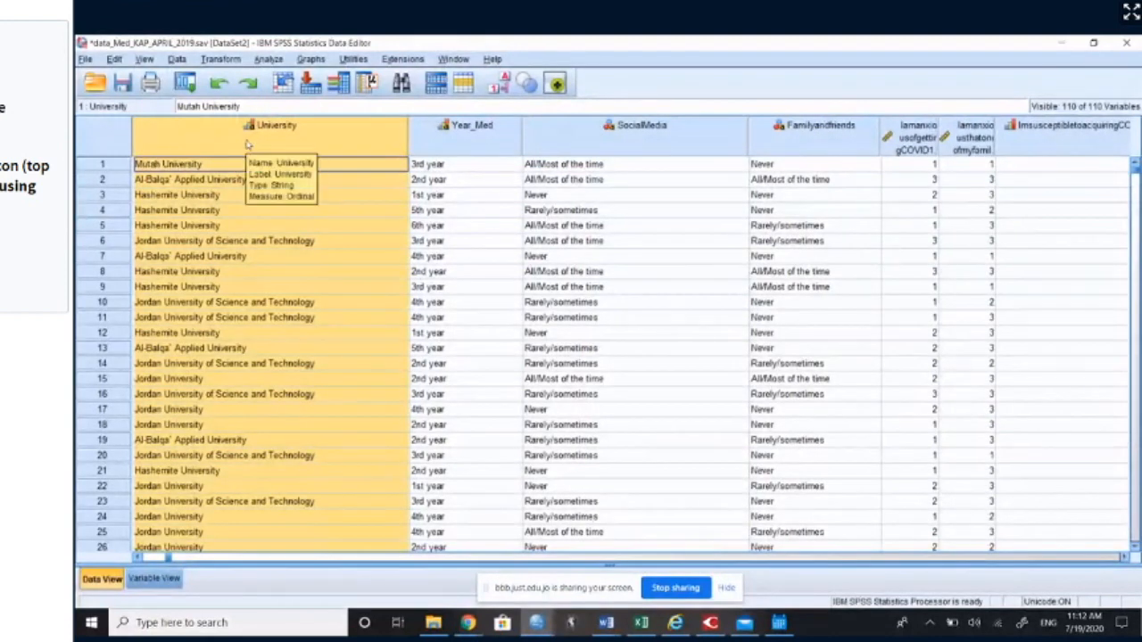
Step: Sort the dataset's cases in ascending order by the University variable
{"action": "left_click", "coordinate": [444, 164]}
{"action": "left_click", "coordinate": [309, 148]}
{"action": "right_click", "coordinate": [308, 148]}
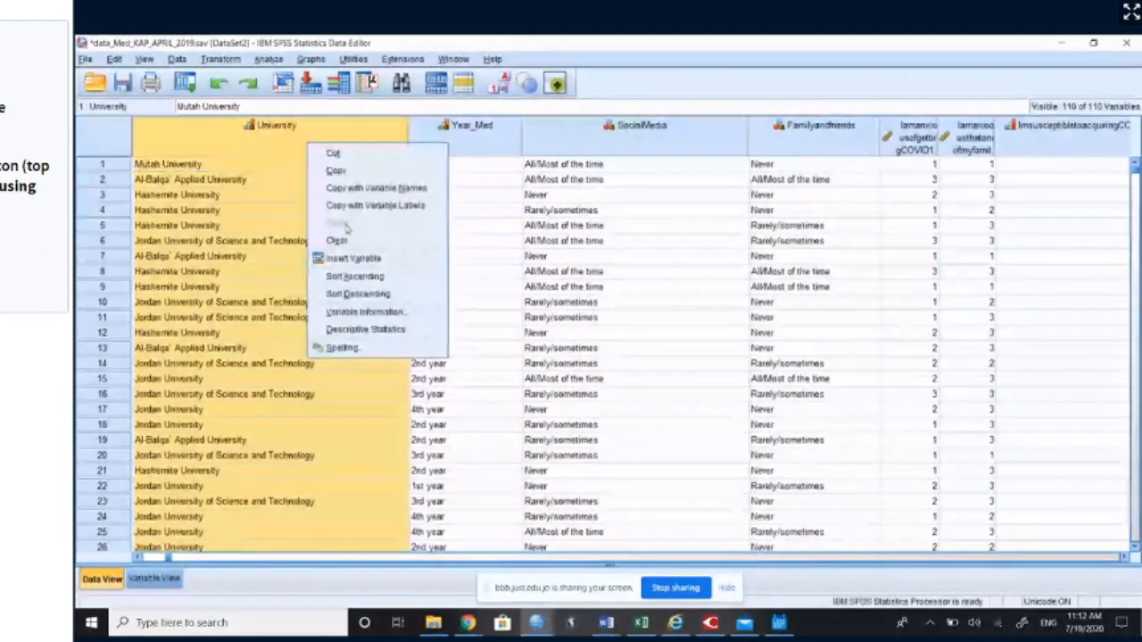
{"action": "left_click", "coordinate": [374, 278]}
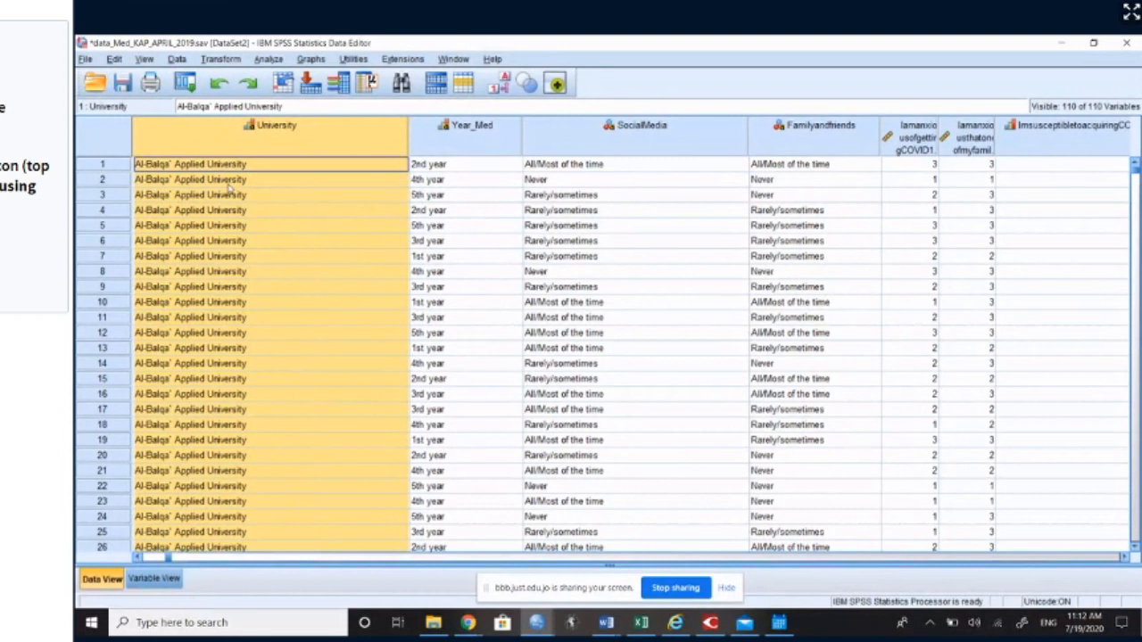
Step: Examine the sorted University column from the first case down to the Mutah University cases, checking how the universities are grouped
{"action": "scroll", "coordinate": [236, 214], "scroll_direction": "down", "scroll_amount": 20}
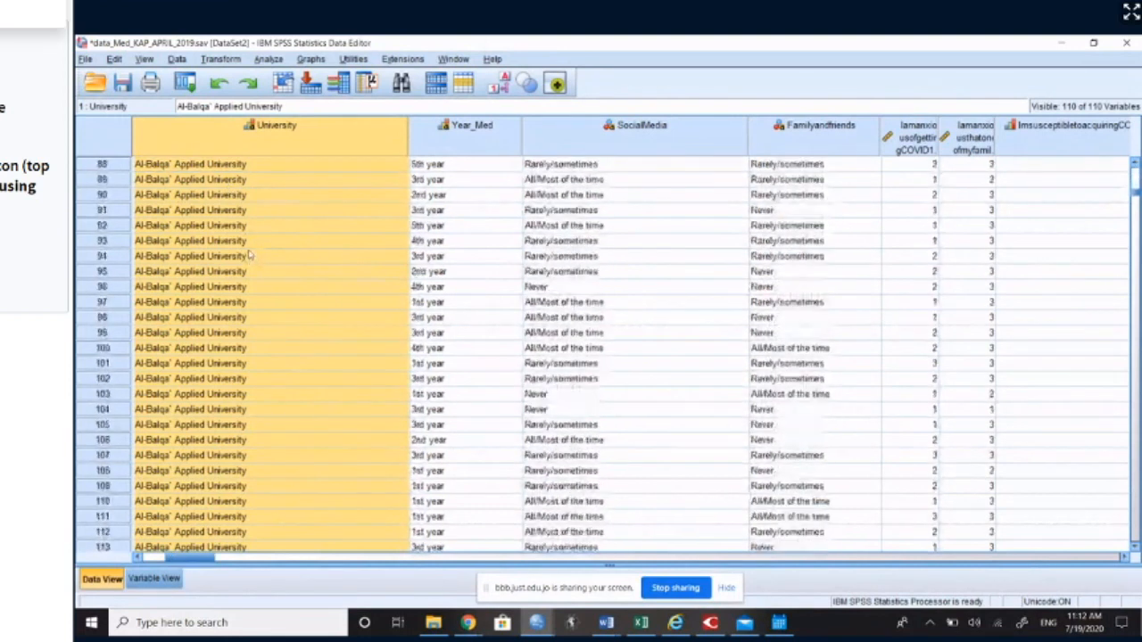
{"action": "scroll", "coordinate": [236, 259], "scroll_direction": "down", "scroll_amount": 7}
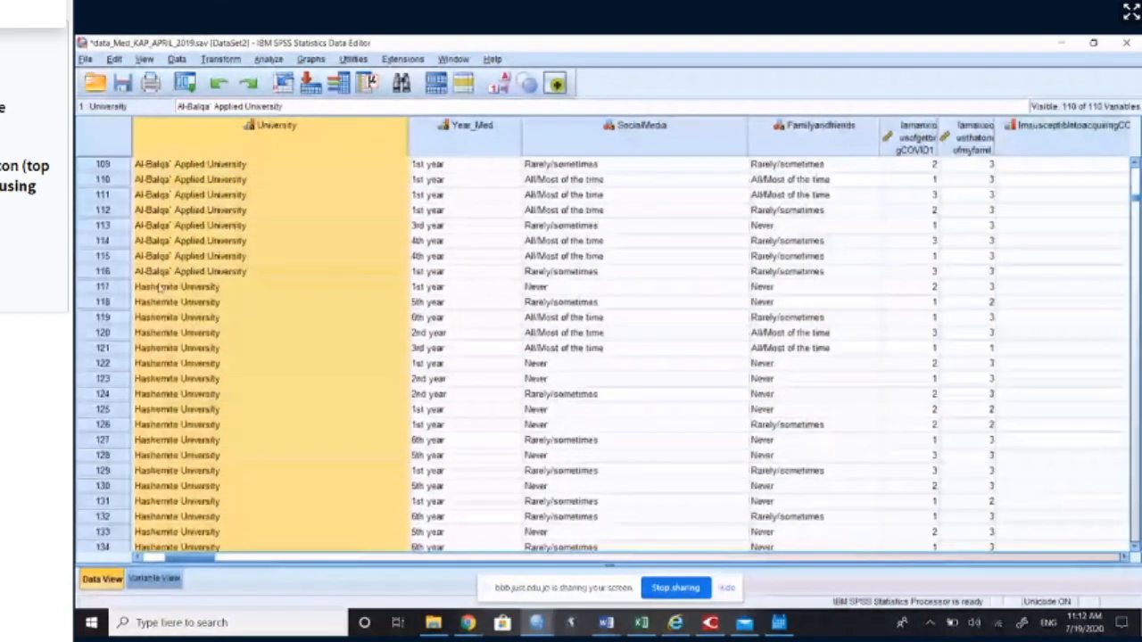
{"action": "left_click", "coordinate": [159, 287]}
{"action": "scroll", "coordinate": [191, 299], "scroll_direction": "down", "scroll_amount": 17}
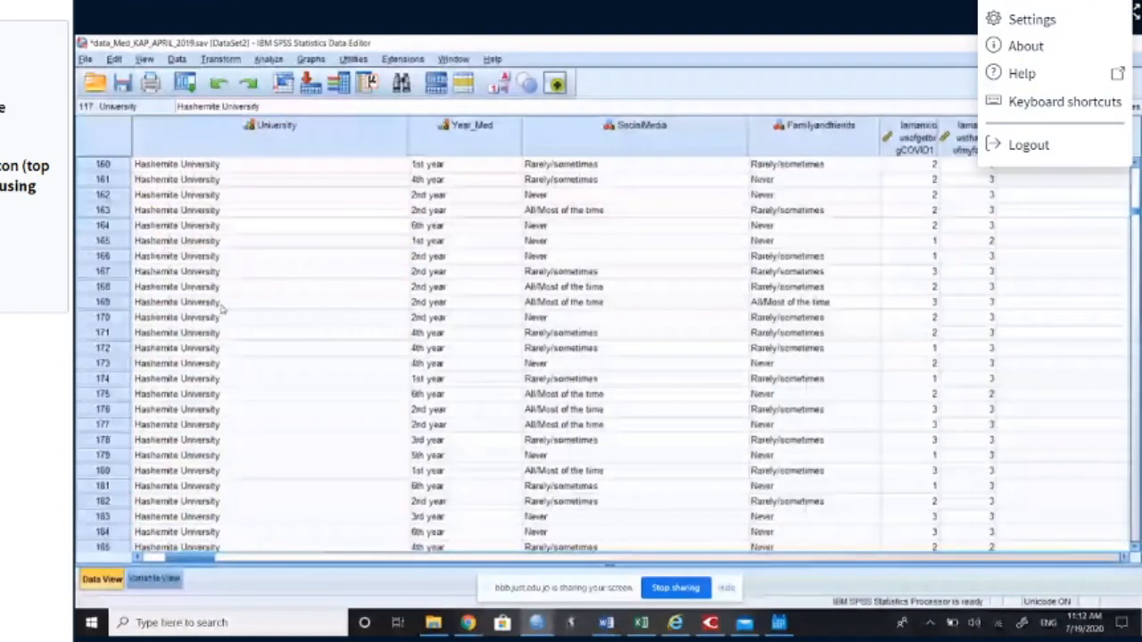
{"action": "scroll", "coordinate": [223, 308], "scroll_direction": "down", "scroll_amount": 20}
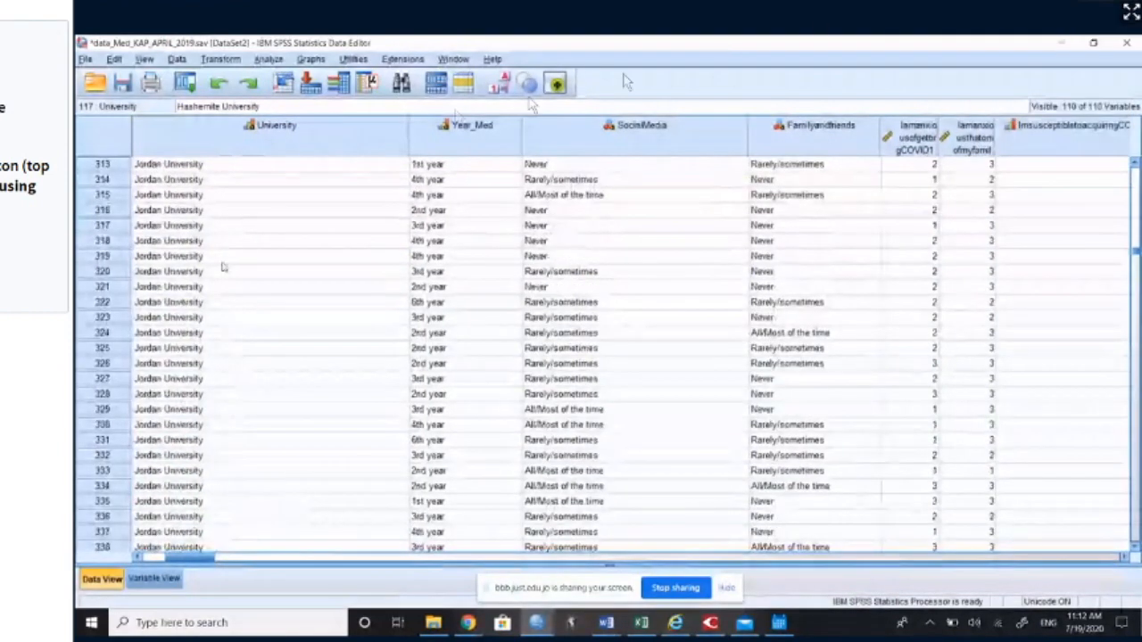
{"action": "left_click", "coordinate": [214, 226]}
{"action": "scroll", "coordinate": [214, 261], "scroll_direction": "down", "scroll_amount": 20}
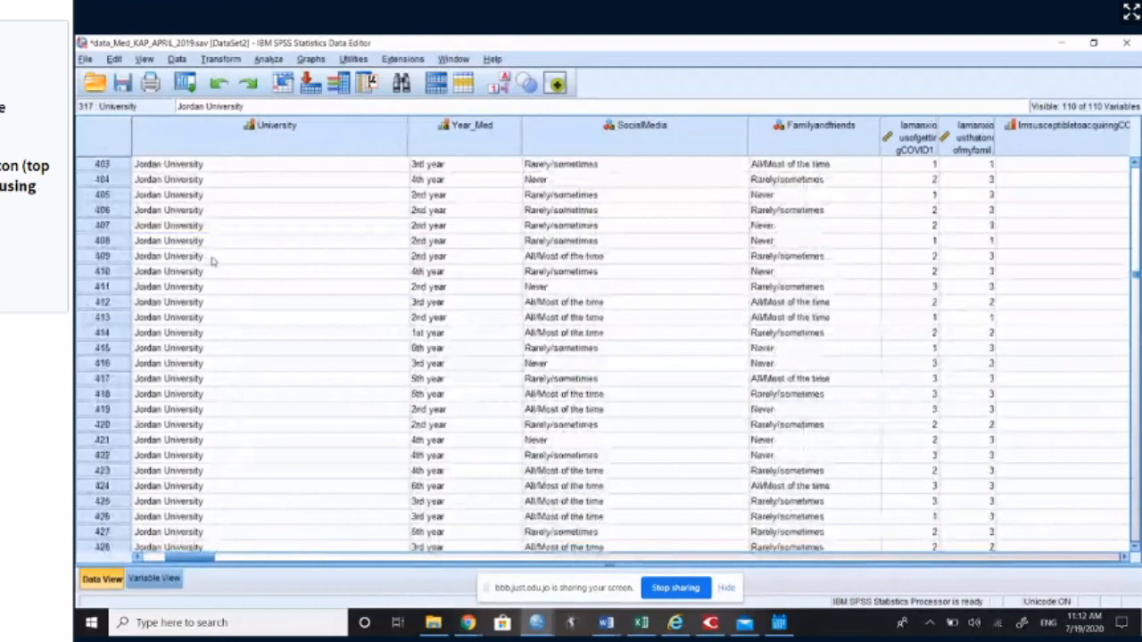
{"action": "scroll", "coordinate": [214, 261], "scroll_direction": "down", "scroll_amount": 20}
{"action": "scroll", "coordinate": [217, 271], "scroll_direction": "down", "scroll_amount": 20}
{"action": "scroll", "coordinate": [236, 287], "scroll_direction": "down", "scroll_amount": 20}
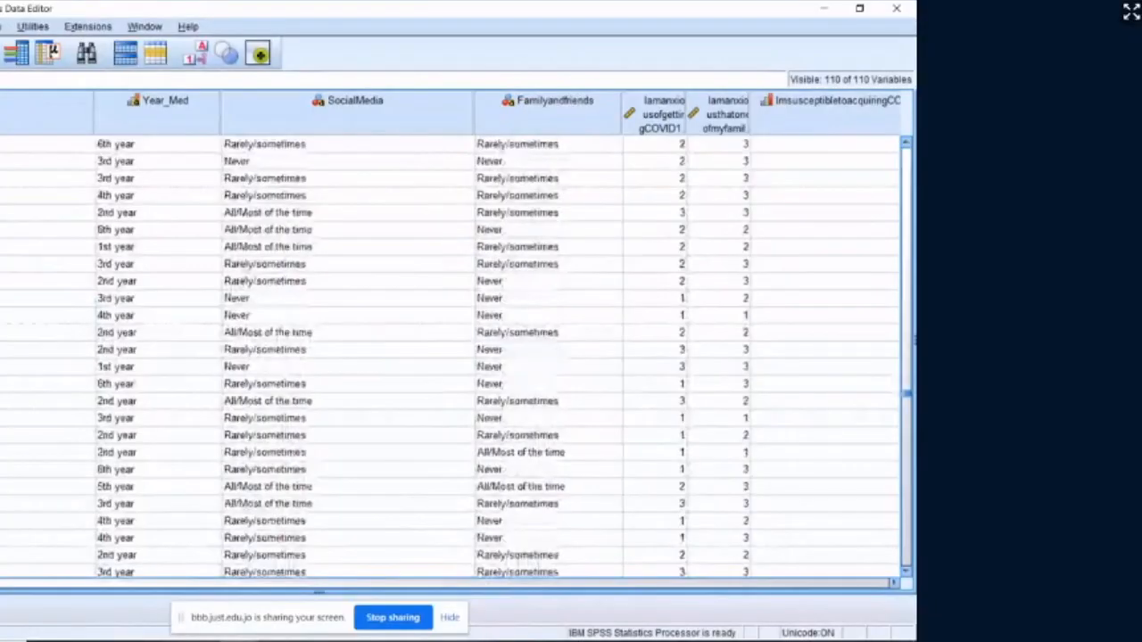
{"action": "scroll", "coordinate": [255, 469], "scroll_direction": "down", "scroll_amount": 20}
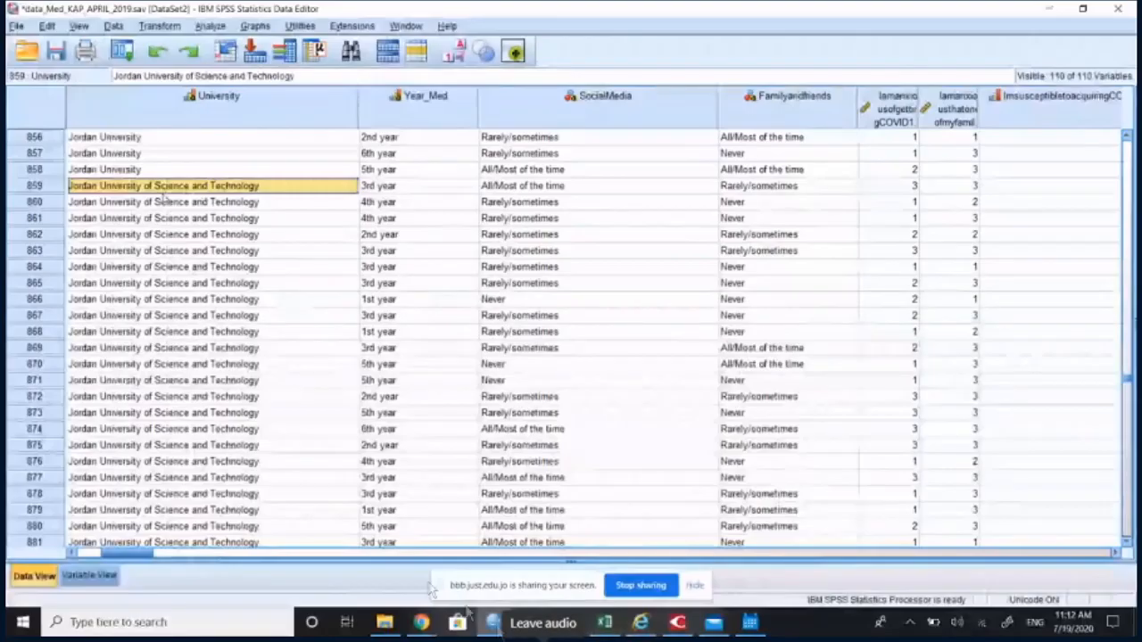
{"action": "scroll", "coordinate": [165, 204], "scroll_direction": "down", "scroll_amount": 20}
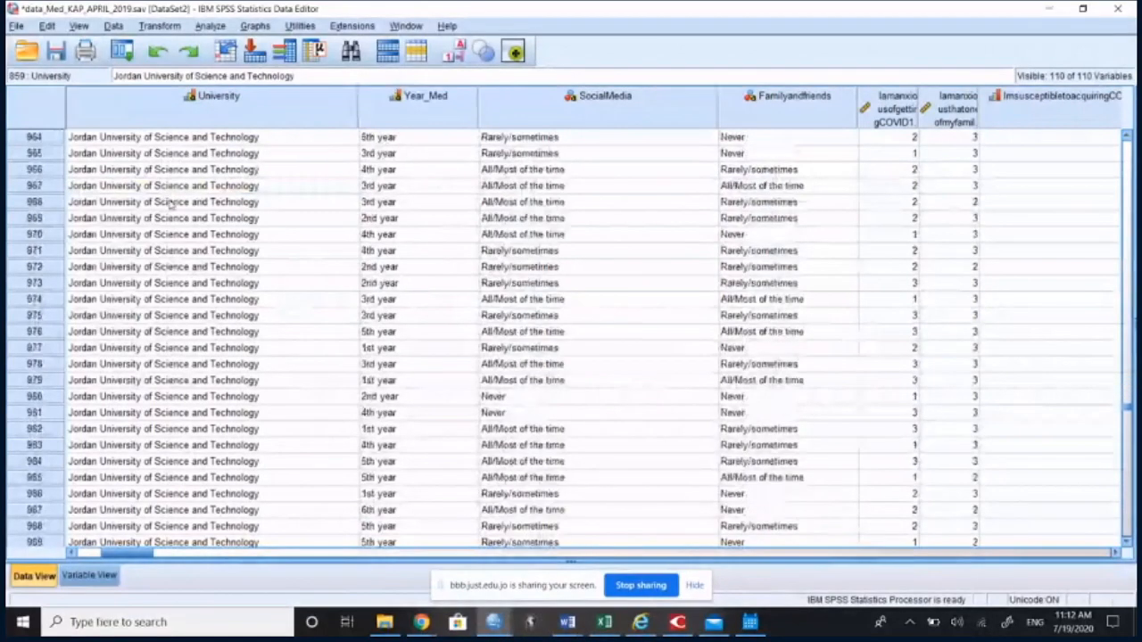
{"action": "scroll", "coordinate": [241, 312], "scroll_direction": "down", "scroll_amount": 20}
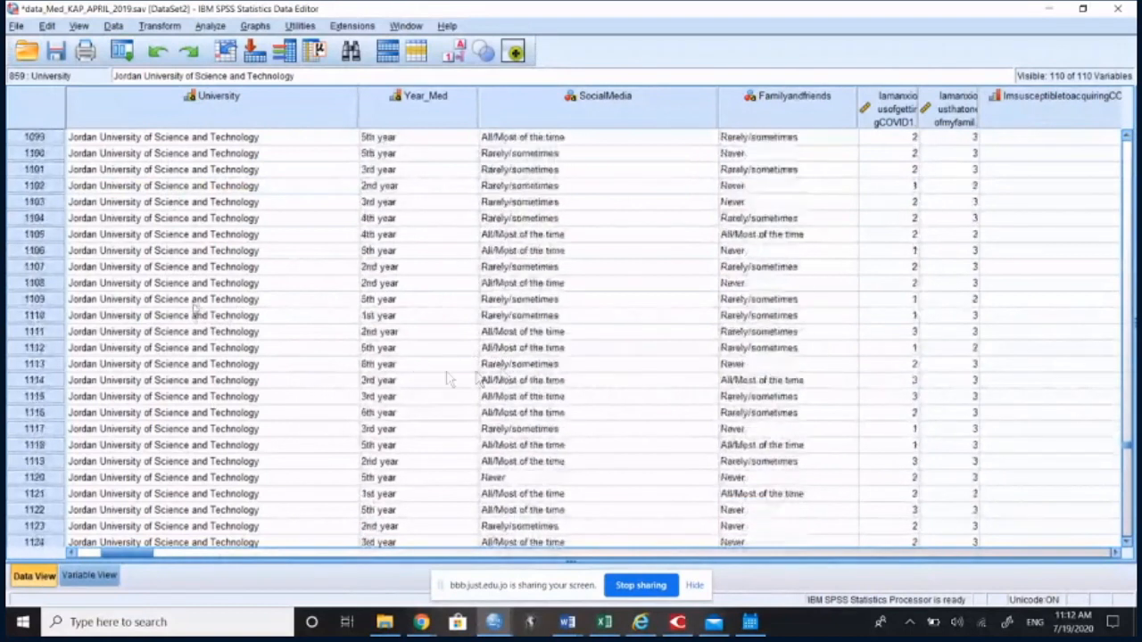
{"action": "scroll", "coordinate": [401, 382], "scroll_direction": "down", "scroll_amount": 20}
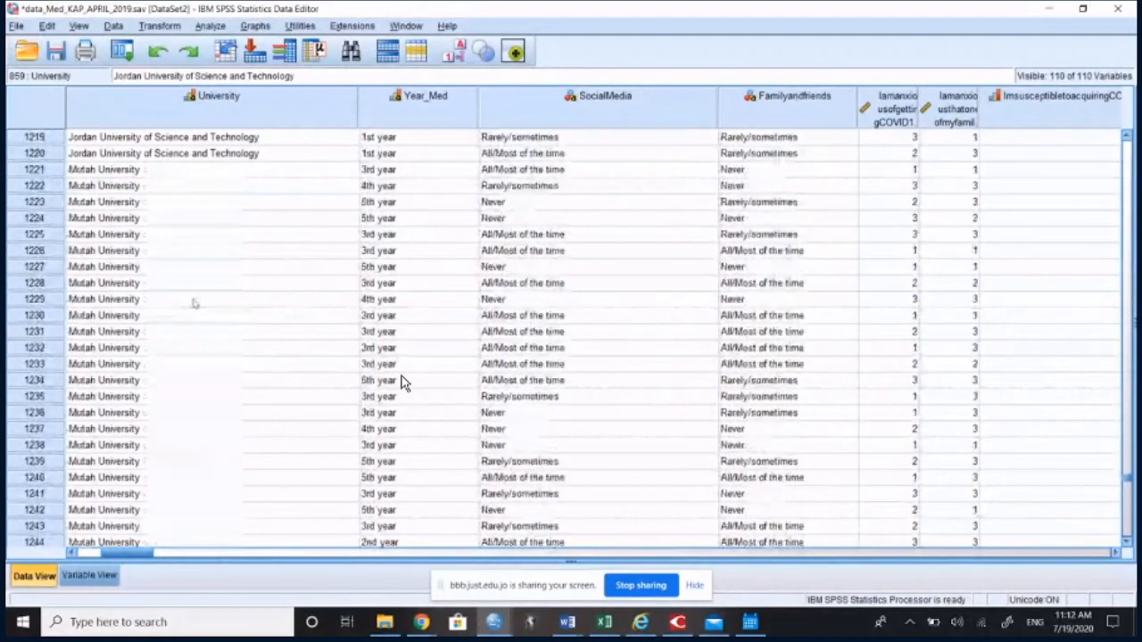
{"action": "left_click", "coordinate": [101, 303]}
Step: Return to the first case and select the whole Case_ID column to inspect the case order
{"action": "scroll", "coordinate": [222, 300], "scroll_direction": "up", "scroll_amount": 12}
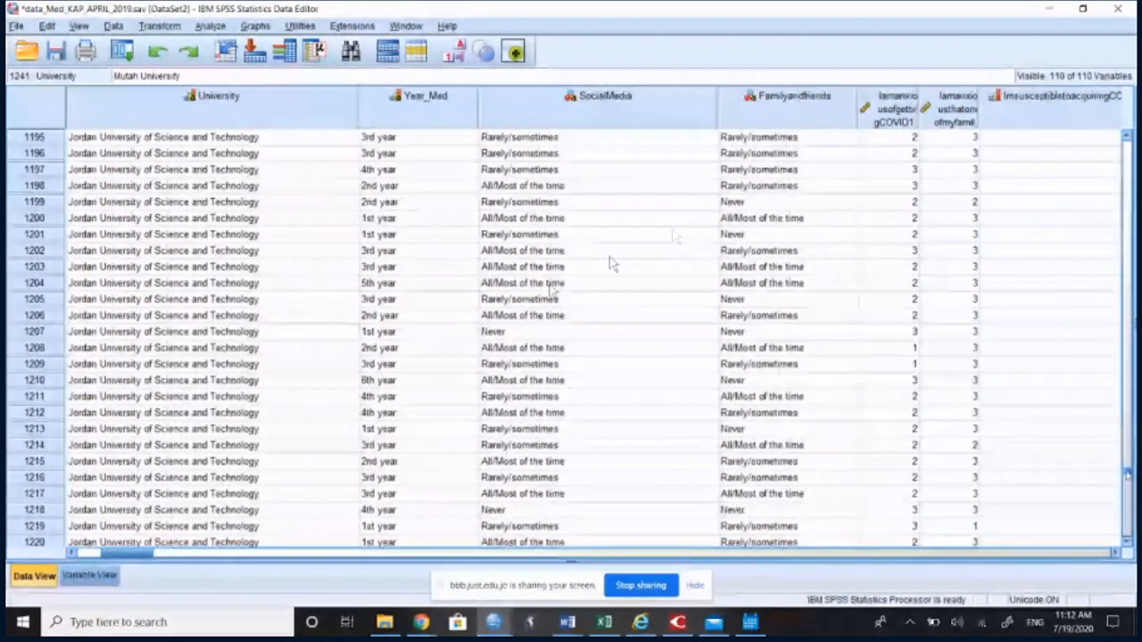
{"action": "scroll", "coordinate": [311, 181], "scroll_direction": "up", "scroll_amount": 17}
{"action": "scroll", "coordinate": [311, 181], "scroll_direction": "up", "scroll_amount": 20}
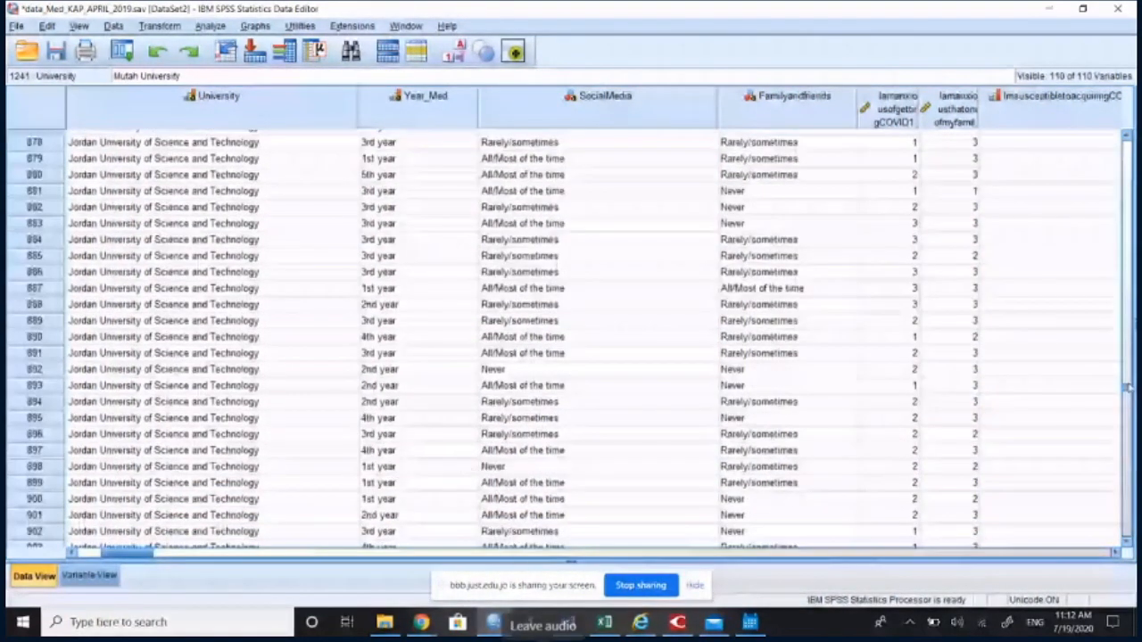
{"action": "left_click_drag", "start_coordinate": [1132, 276], "coordinate": [1130, 141]}
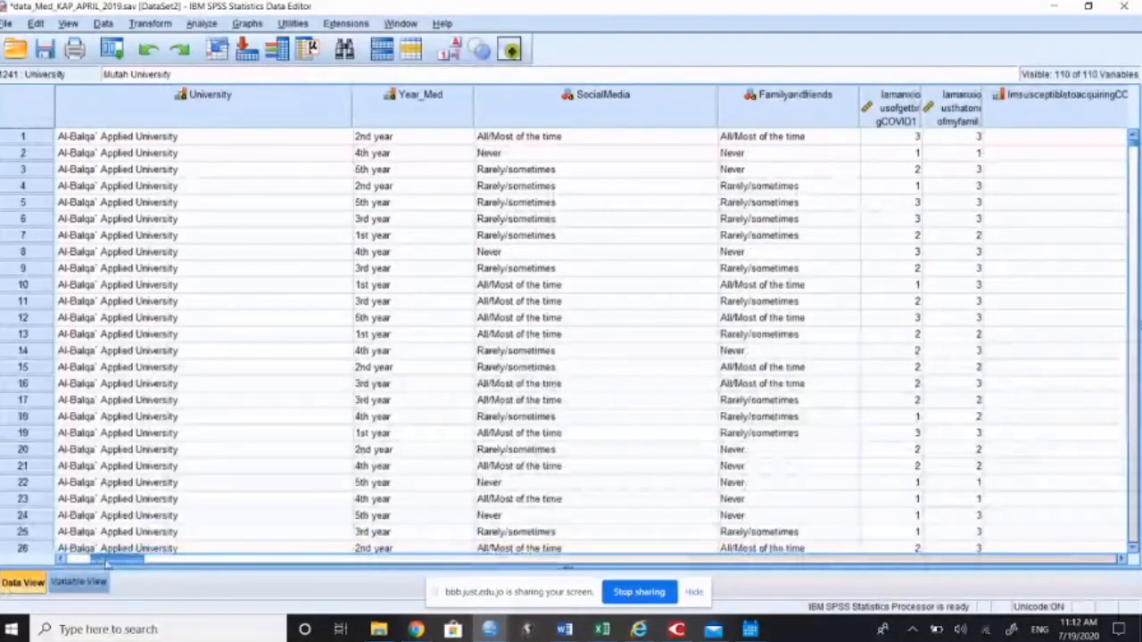
{"action": "left_click_drag", "start_coordinate": [105, 562], "coordinate": [77, 560]}
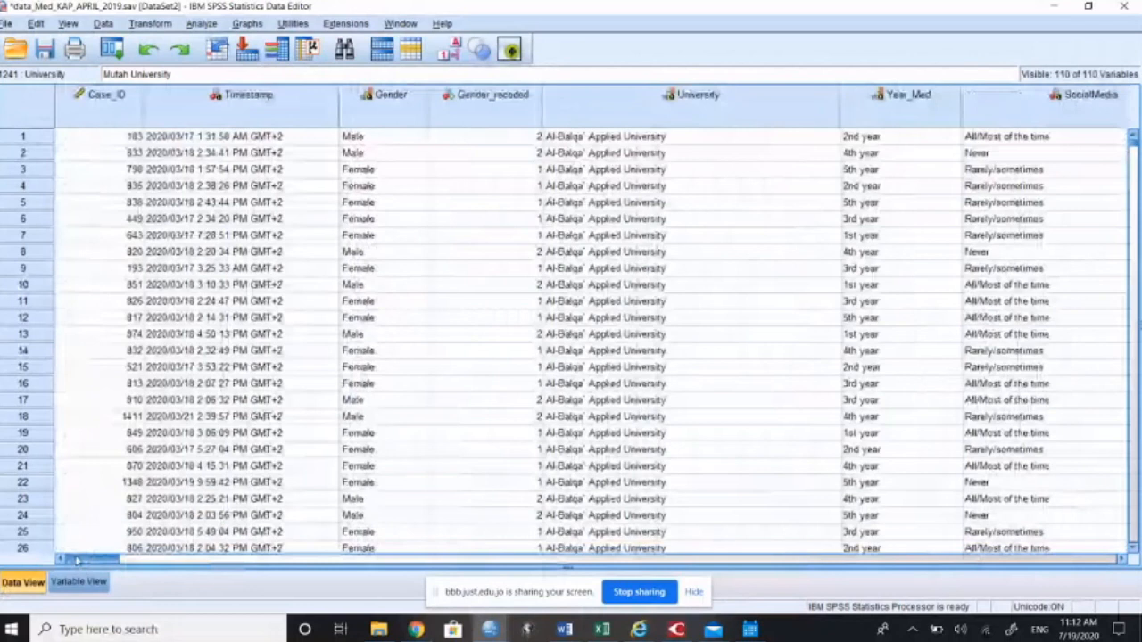
{"action": "left_click", "coordinate": [120, 103]}
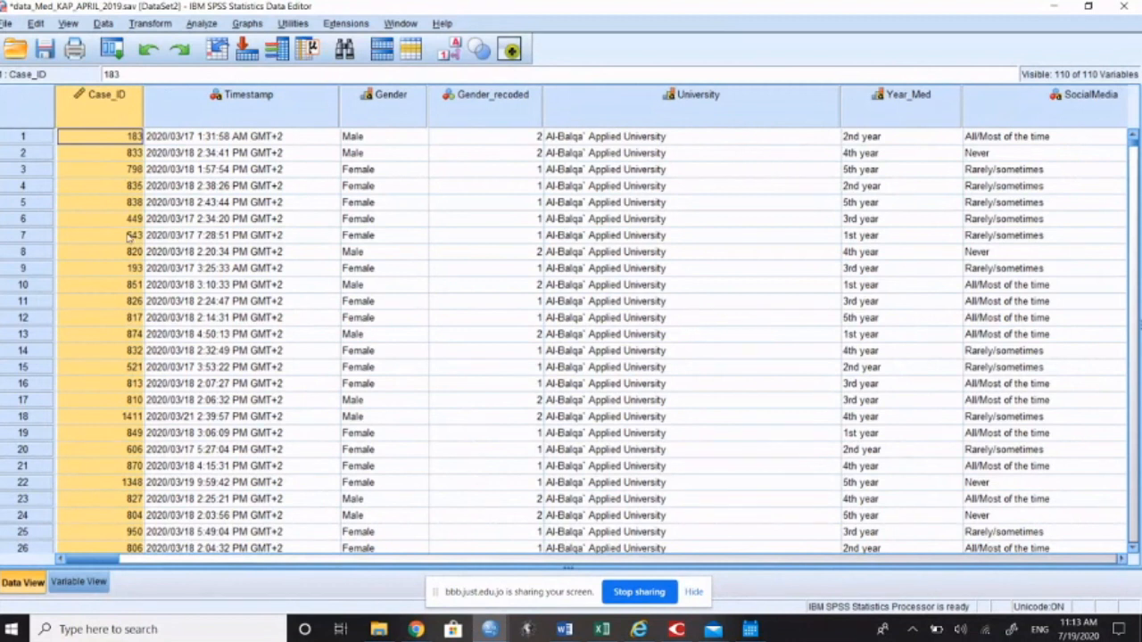
Step: Inspect the rows of the first two cases and go through the second case's entries from Timestamp to SocialMedia
{"action": "left_click", "coordinate": [20, 138]}
{"action": "left_click", "coordinate": [33, 156]}
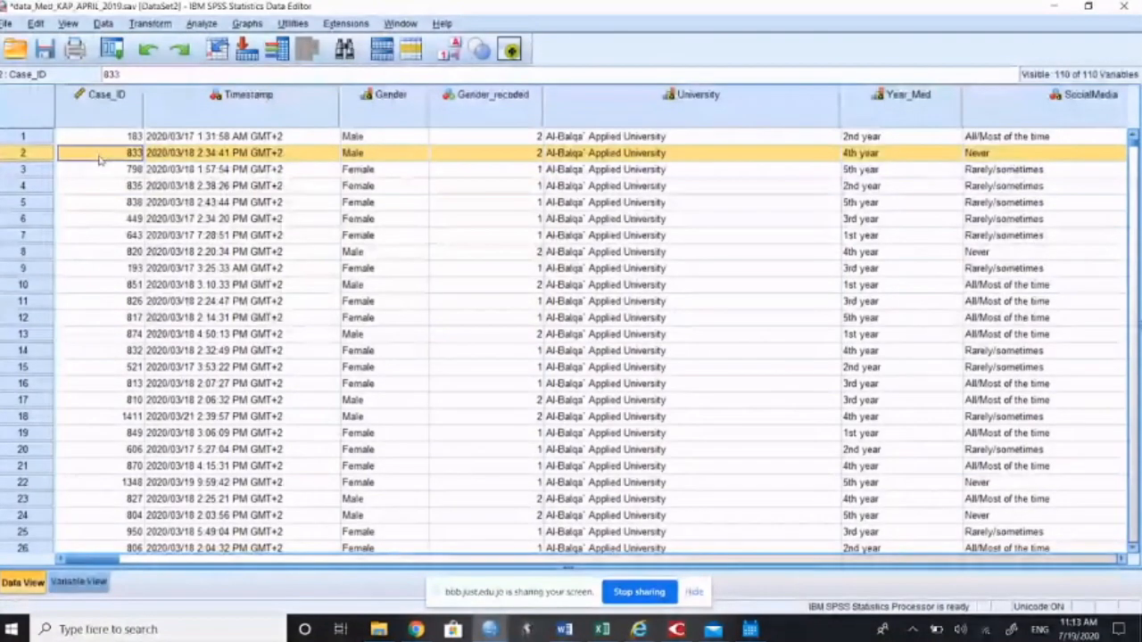
{"action": "left_click", "coordinate": [188, 156]}
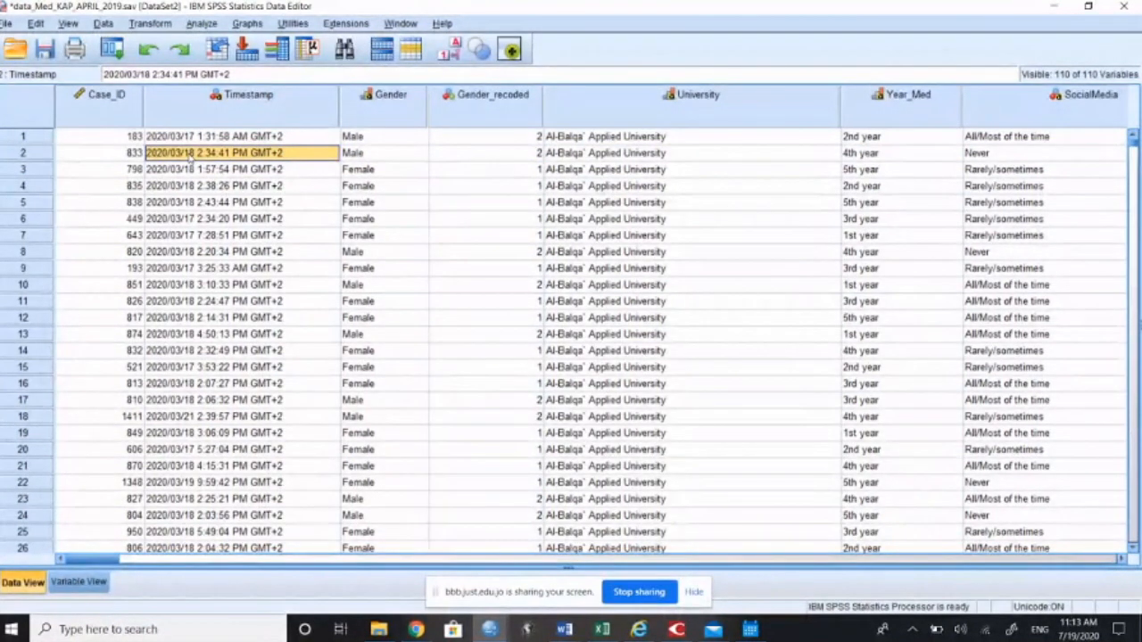
{"action": "key", "text": "Tab"}
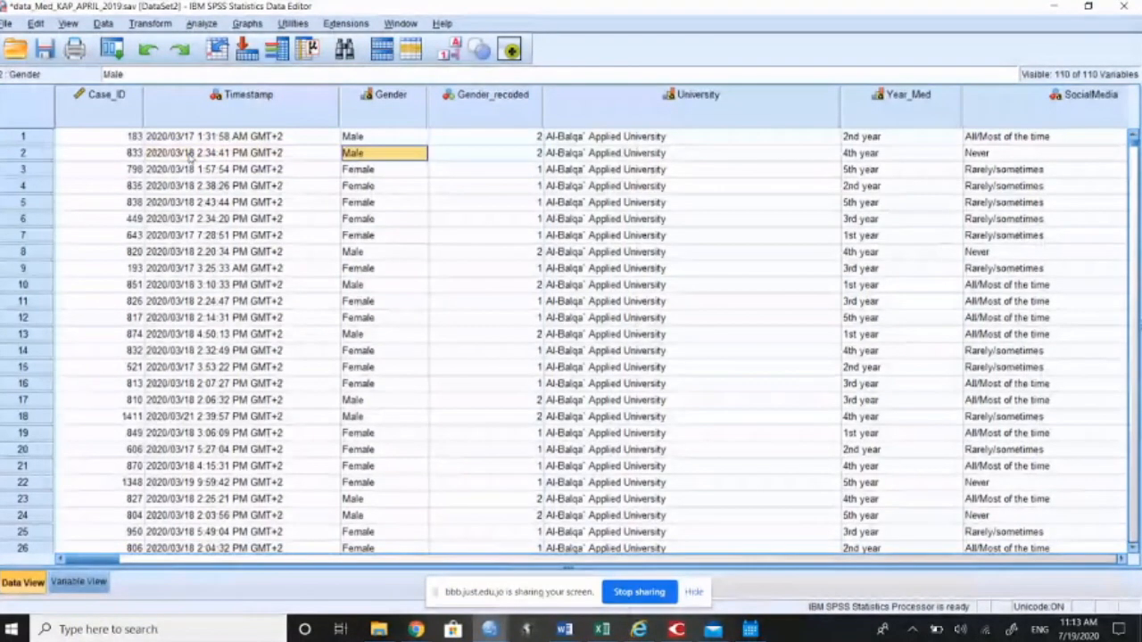
{"action": "key", "text": "Tab"}
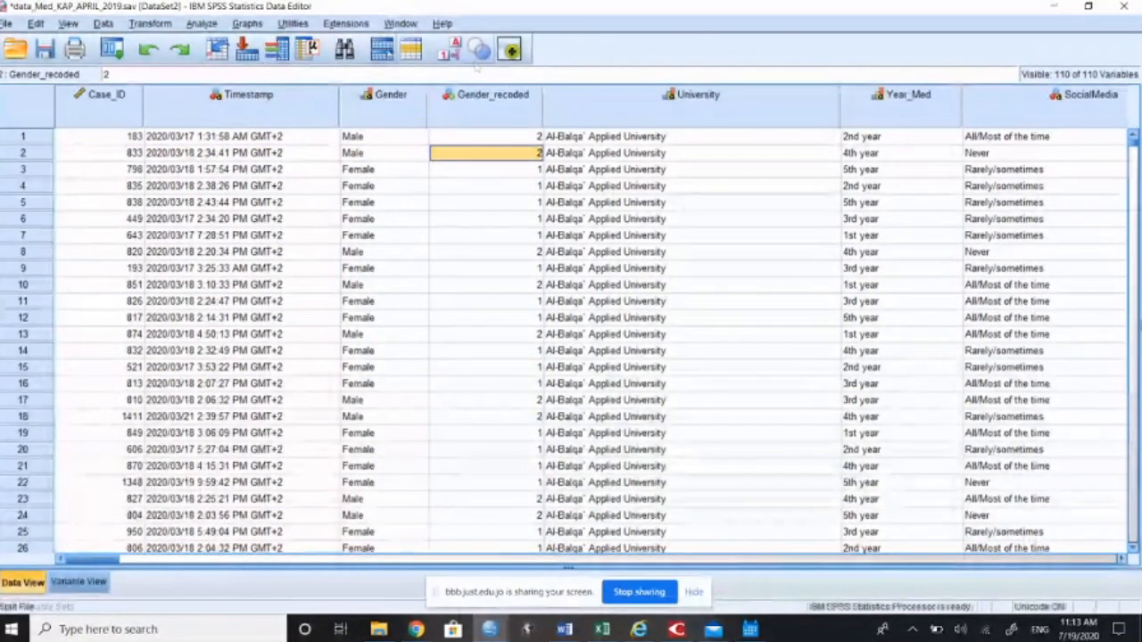
{"action": "key", "text": "Tab"}
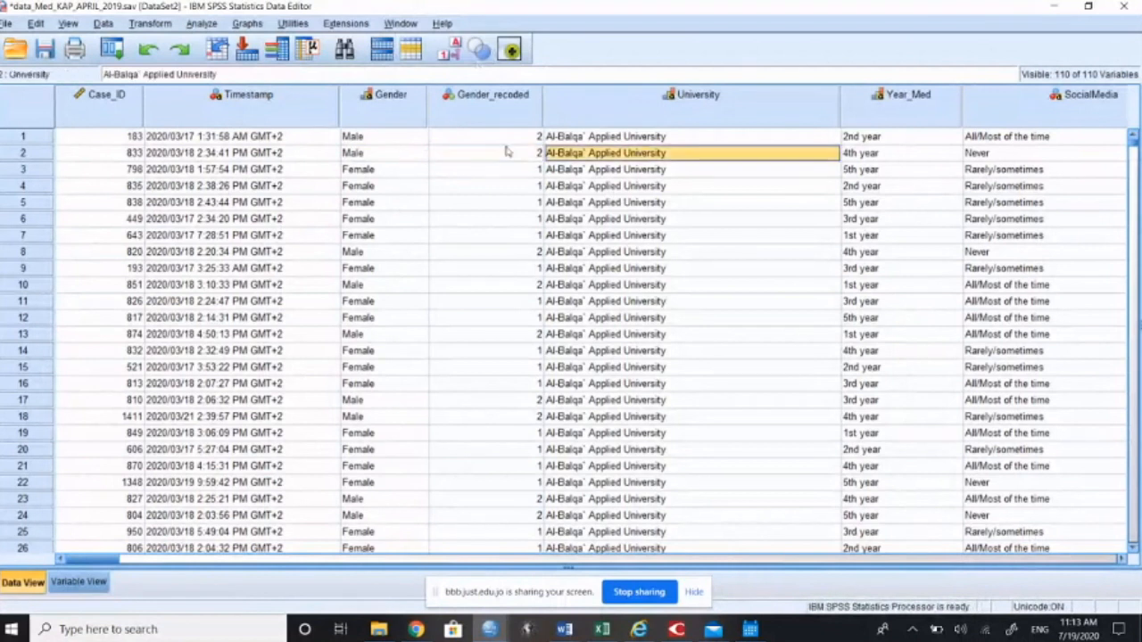
{"action": "key", "text": "Tab"}
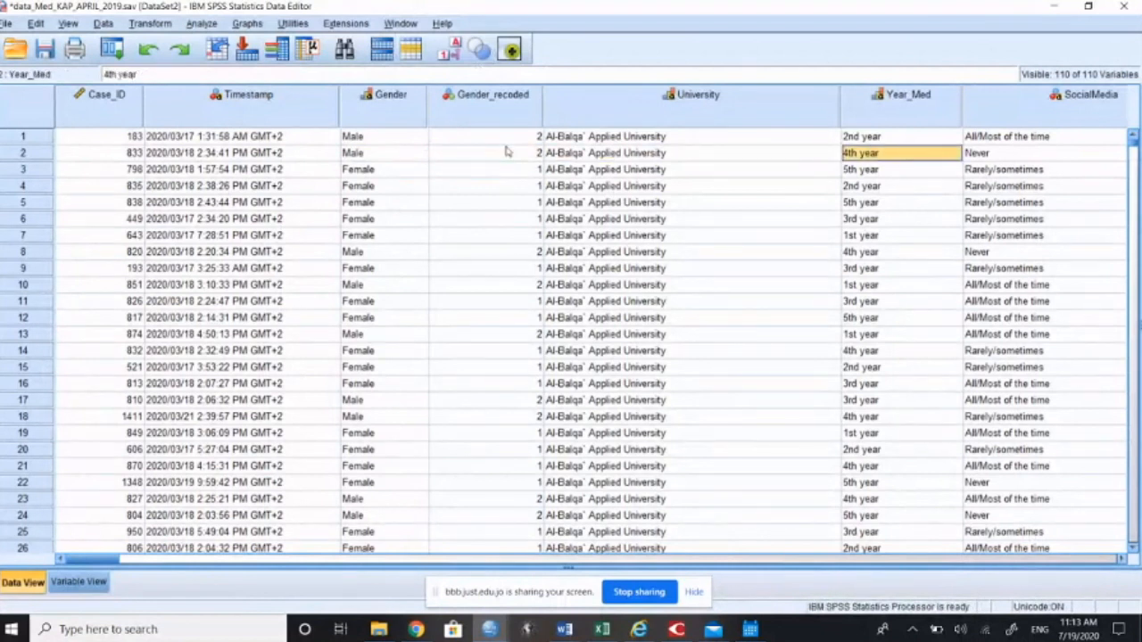
{"action": "key", "text": "Tab"}
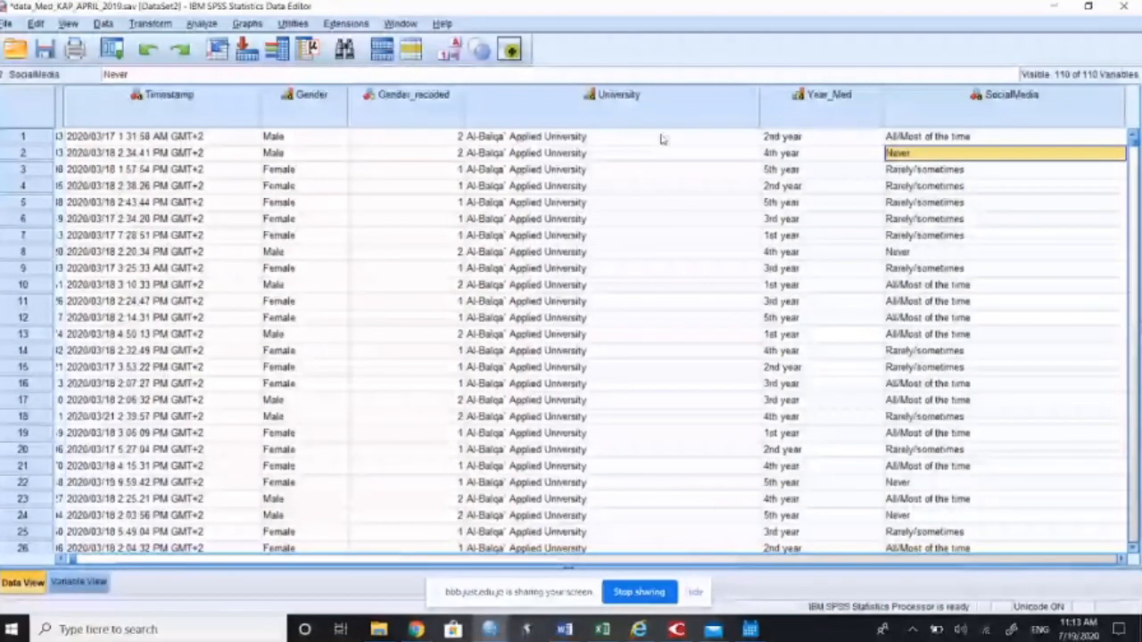
Step: View the second case's answers in the columns beyond SocialMedia and return to its Case_ID entry
{"action": "key", "text": "Right"}
{"action": "key", "text": "Right"}
{"action": "key", "text": "Right"}
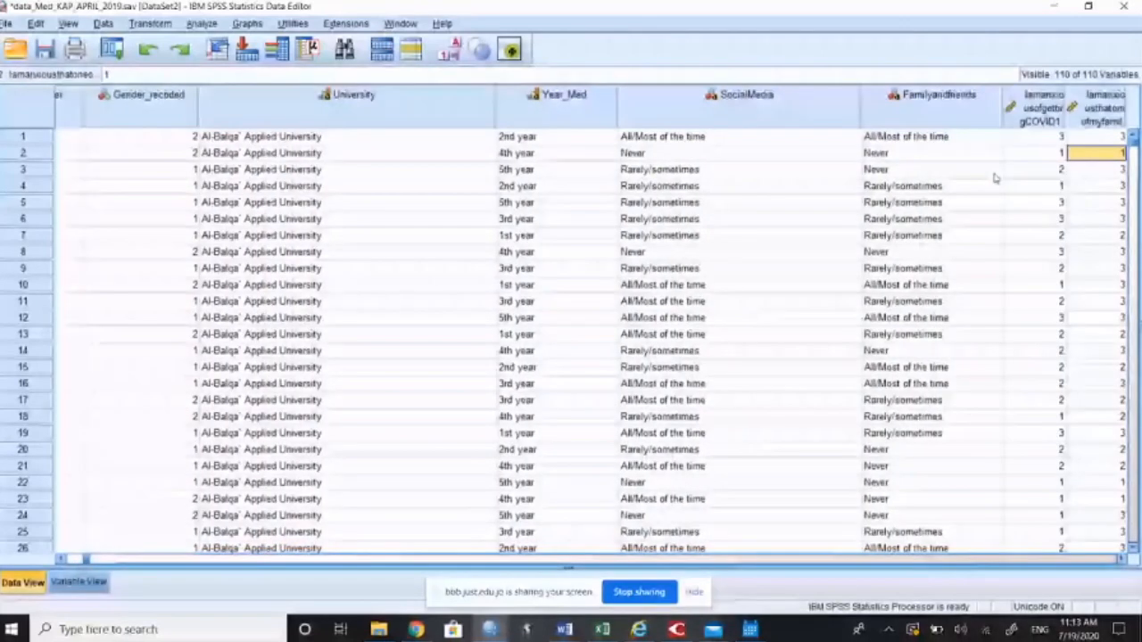
{"action": "key", "text": "Left"}
{"action": "key", "text": "Left"}
{"action": "key", "text": "Left"}
{"action": "key", "text": "Left"}
{"action": "key", "text": "Left"}
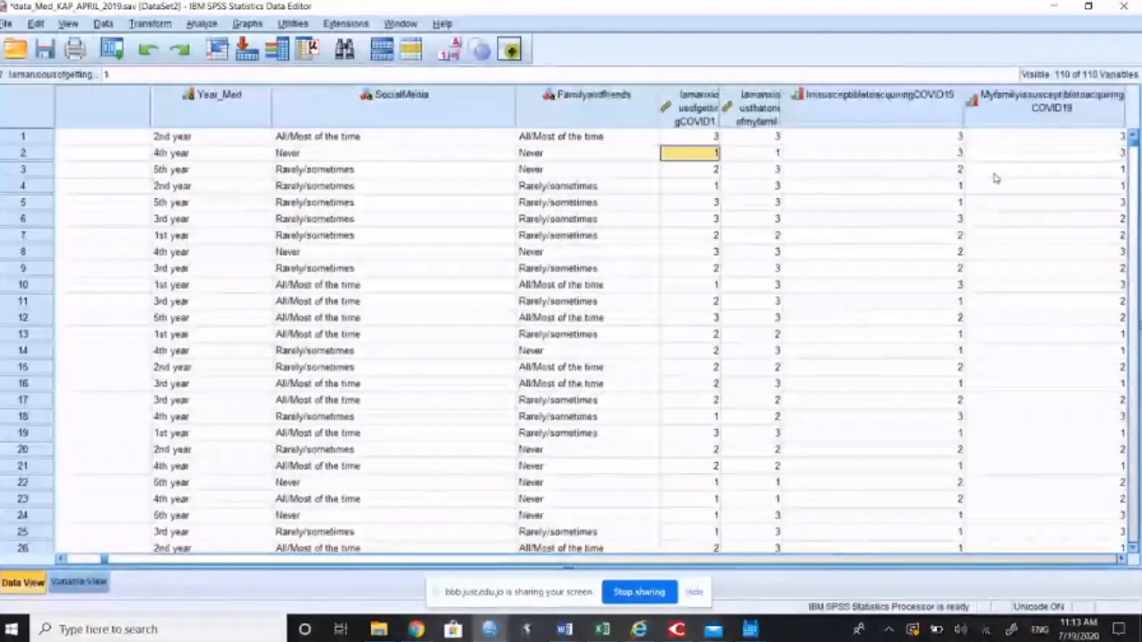
{"action": "key", "text": "Home"}
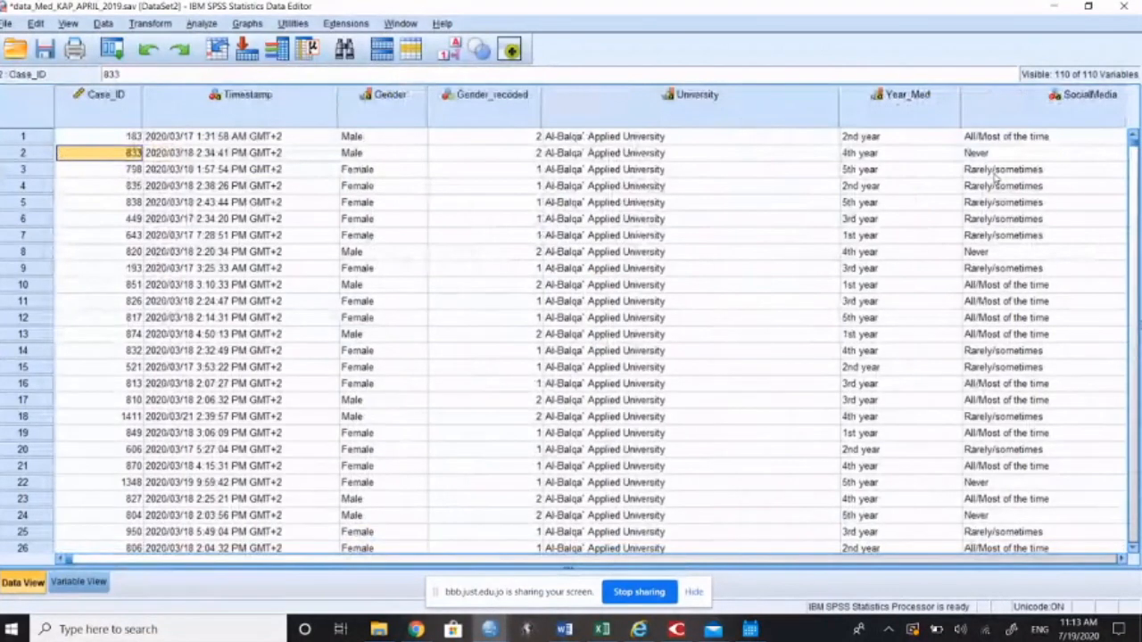
{"action": "left_click", "coordinate": [5, 24]}
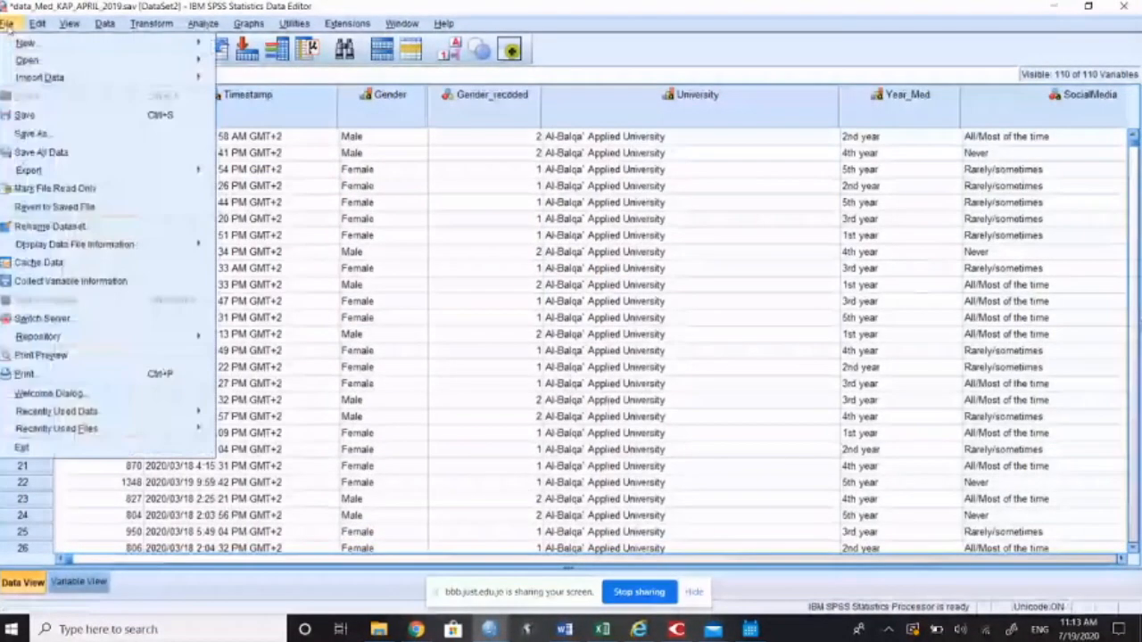
{"action": "mouse_move", "coordinate": [36, 61]}
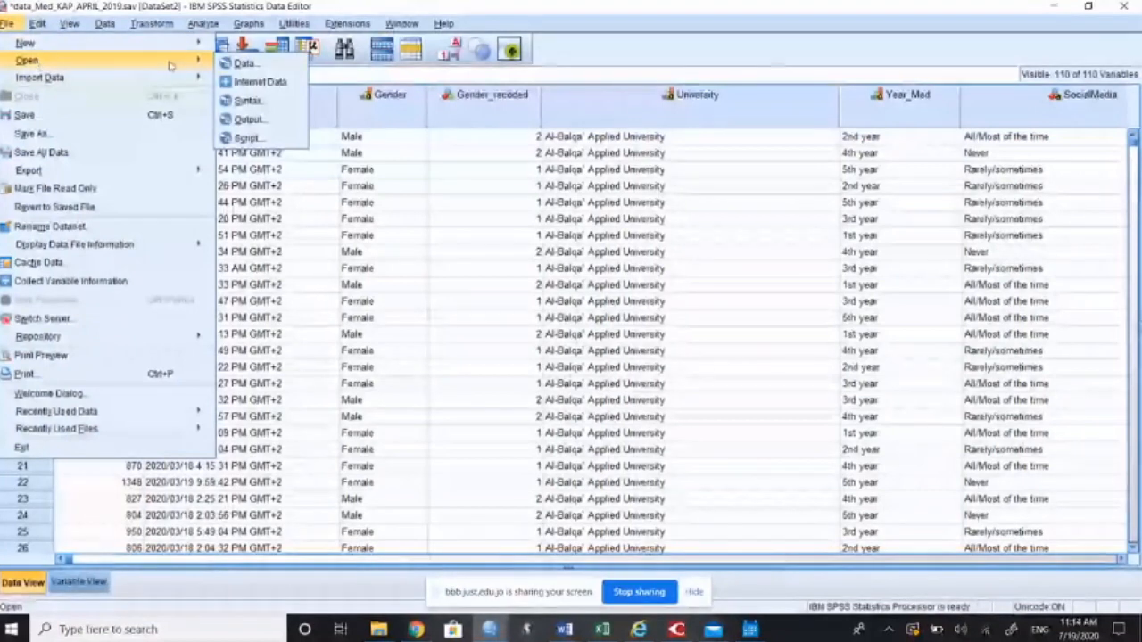
{"action": "left_click", "coordinate": [245, 63]}
{"action": "left_click", "coordinate": [765, 395]}
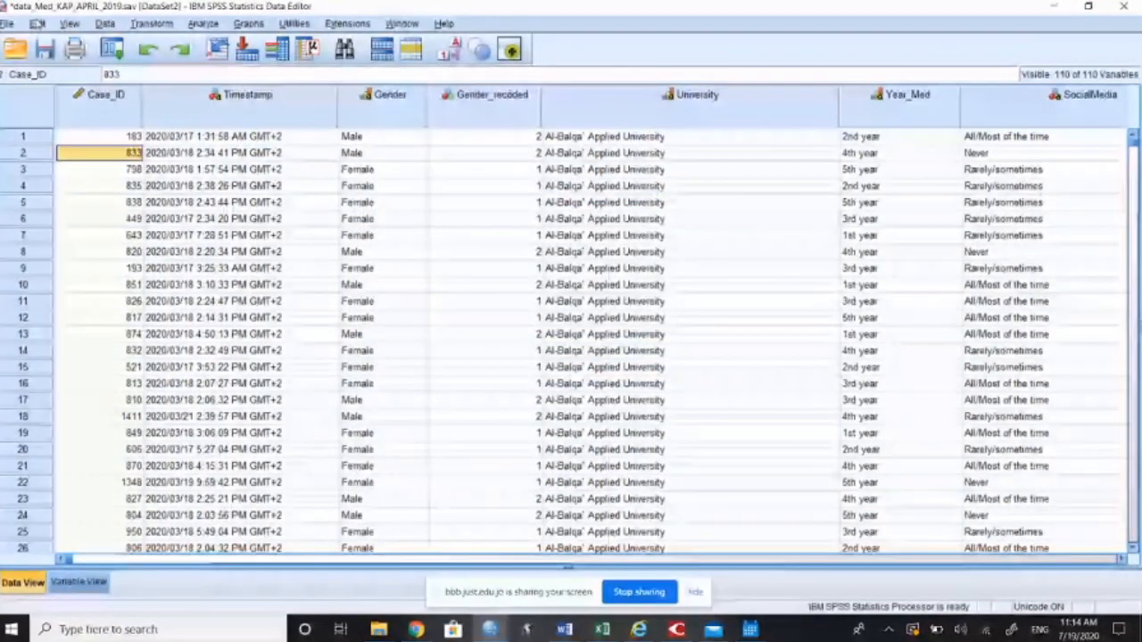
Step: Create a new, empty dataset
{"action": "left_click", "coordinate": [6, 23]}
{"action": "mouse_move", "coordinate": [26, 43]}
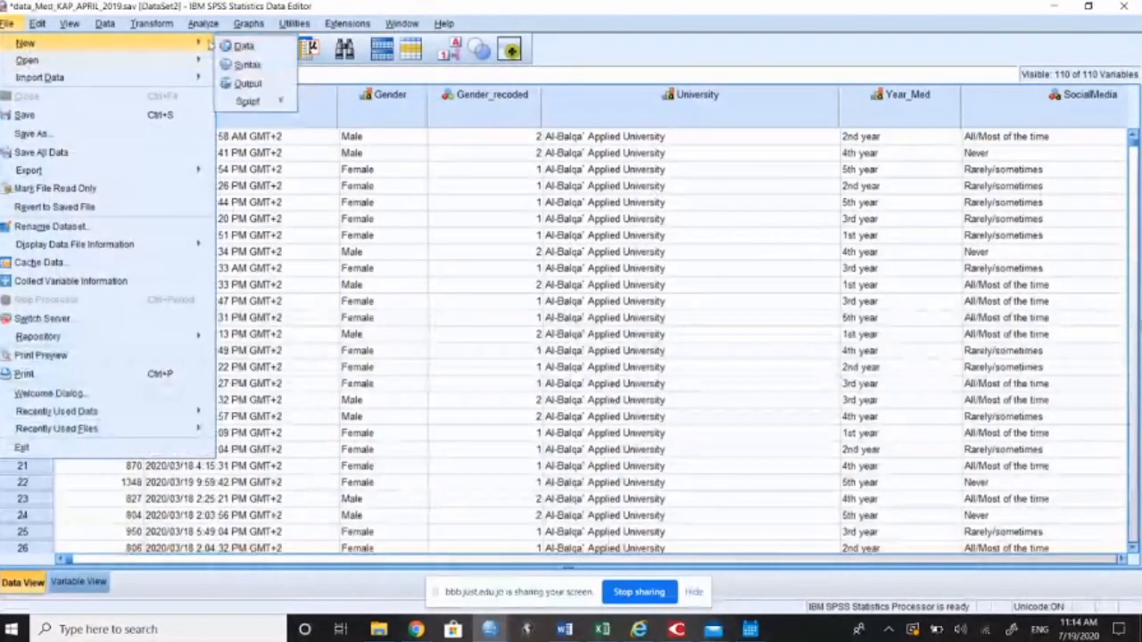
{"action": "left_click", "coordinate": [230, 45]}
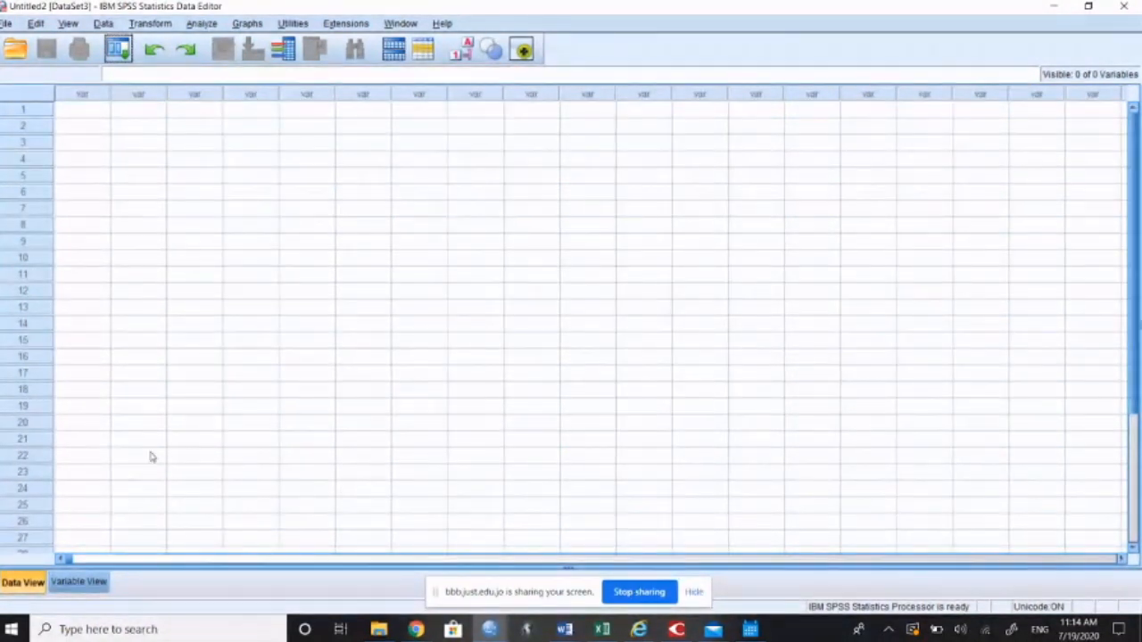
Step: Define the first variable of the new dataset with the name Case_ID
{"action": "left_click", "coordinate": [78, 582]}
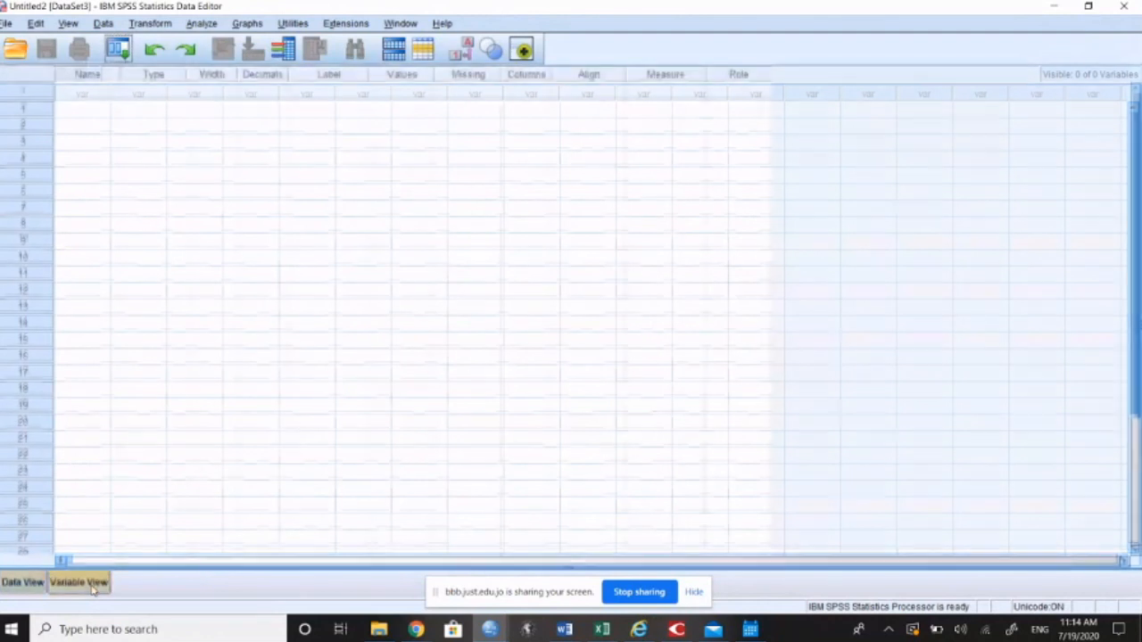
{"action": "left_click", "coordinate": [96, 97]}
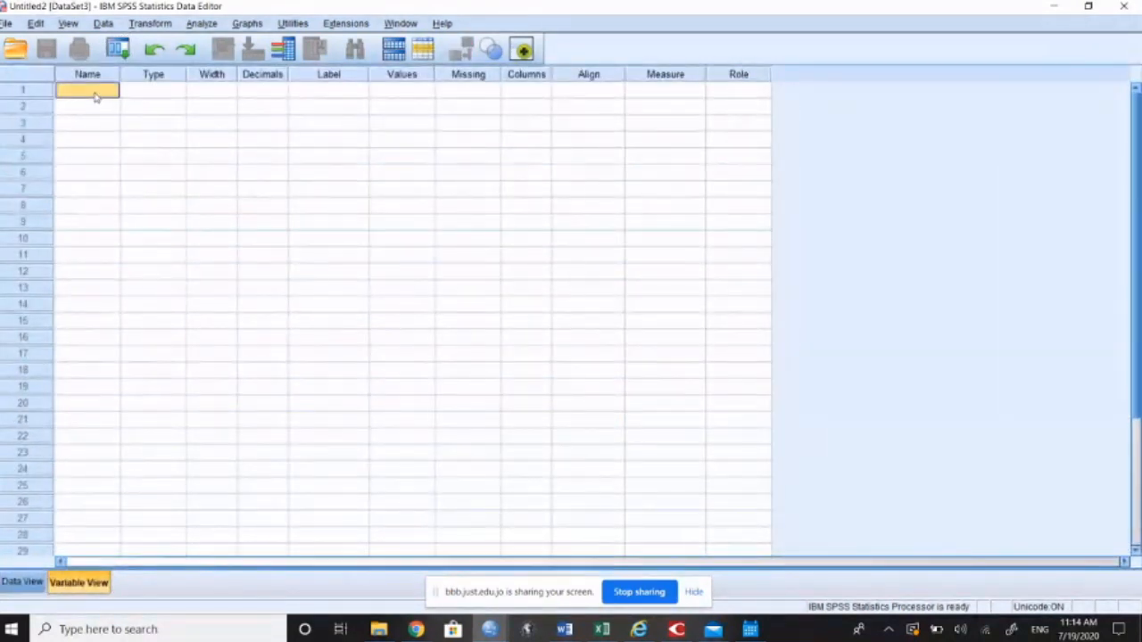
{"action": "type", "text": "C"}
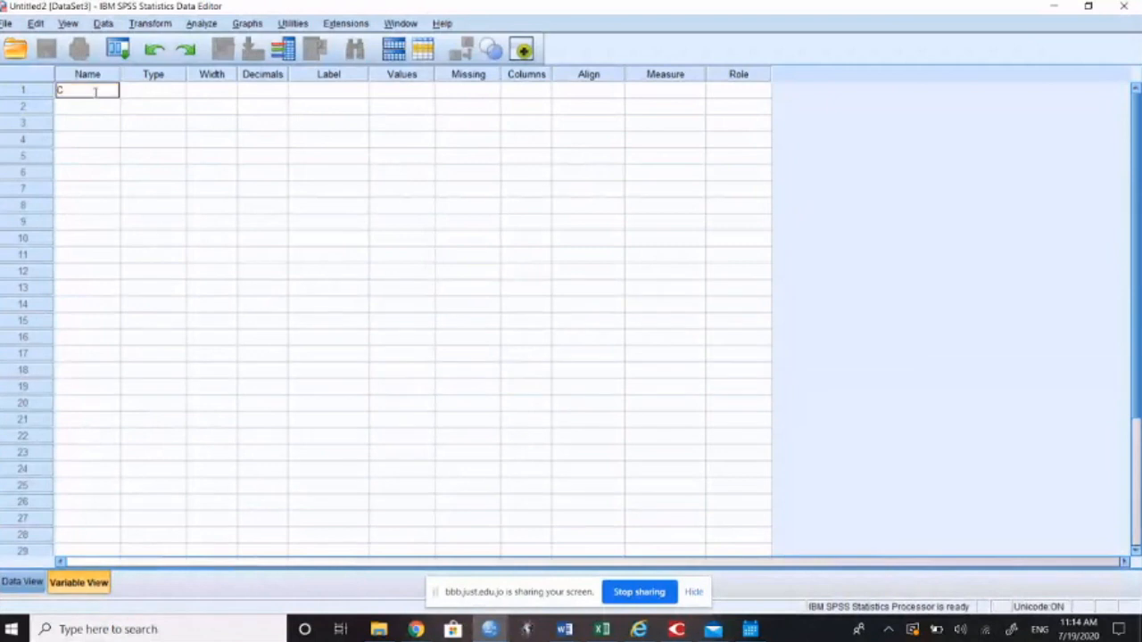
{"action": "type", "text": "ase_ID"}
{"action": "key", "text": "Return"}
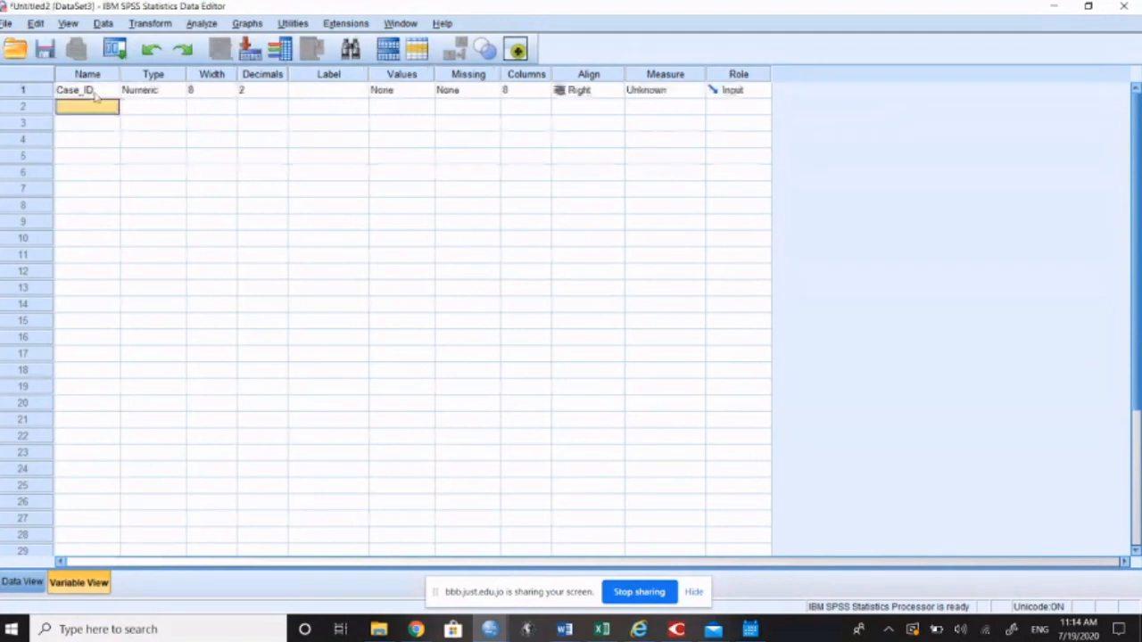
Step: Add the variables Gender and School below Case_ID in the variable list
{"action": "type", "text": "Gender"}
{"action": "key", "text": "Return"}
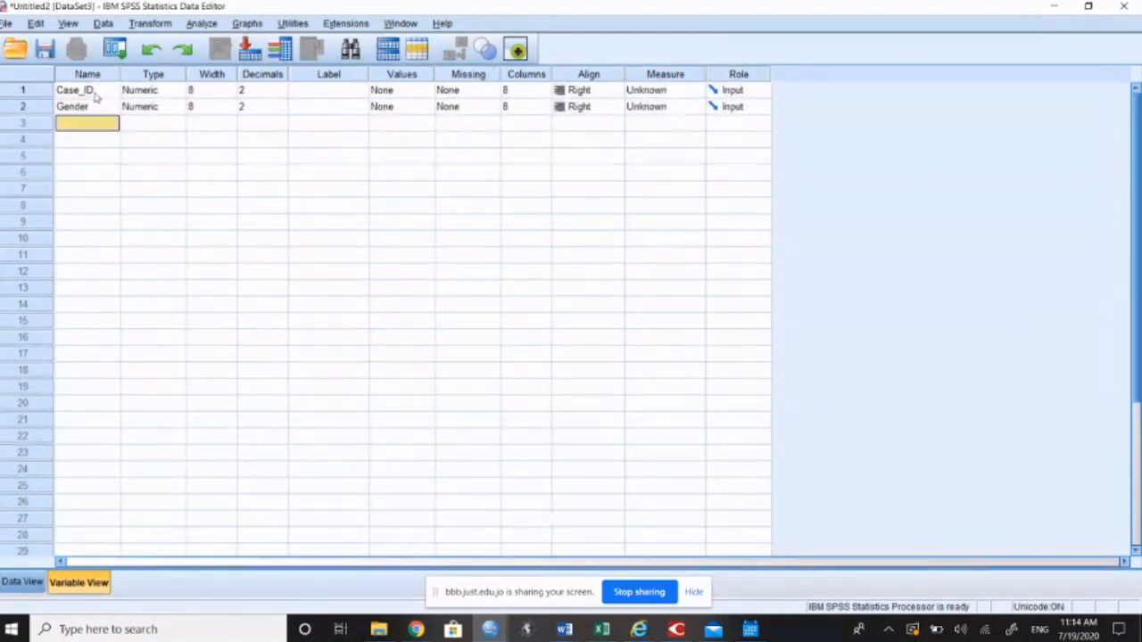
{"action": "type", "text": "School"}
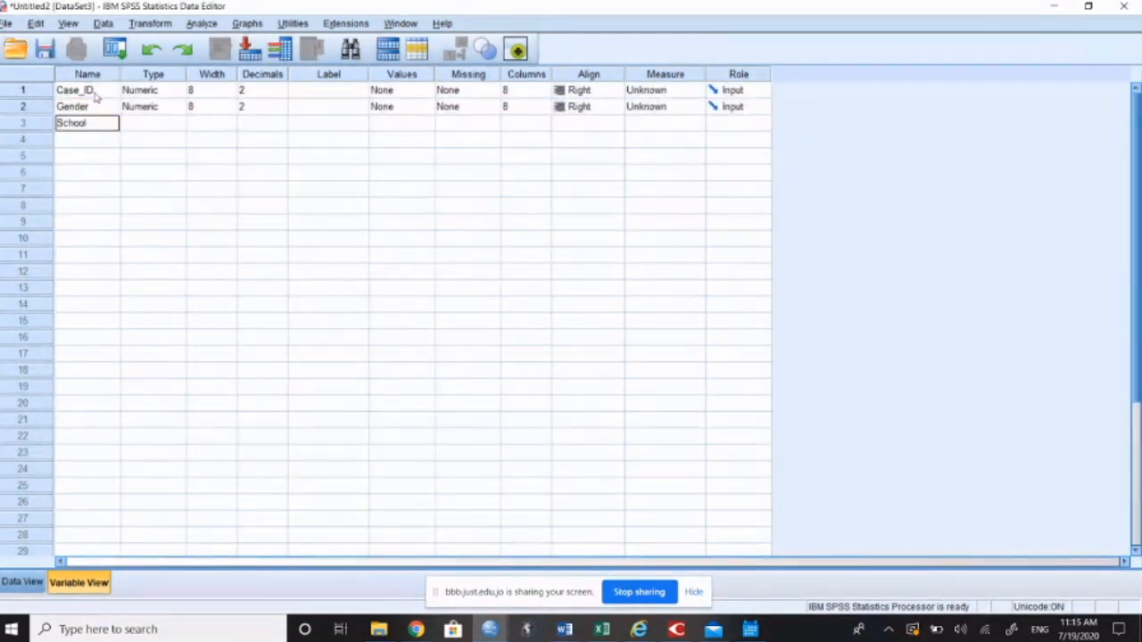
{"action": "key", "text": "Return"}
Step: Try to add University as the fourth variable, making a second attempt after dismissing the error
{"action": "type", "text": "University"}
{"action": "key", "text": "Return"}
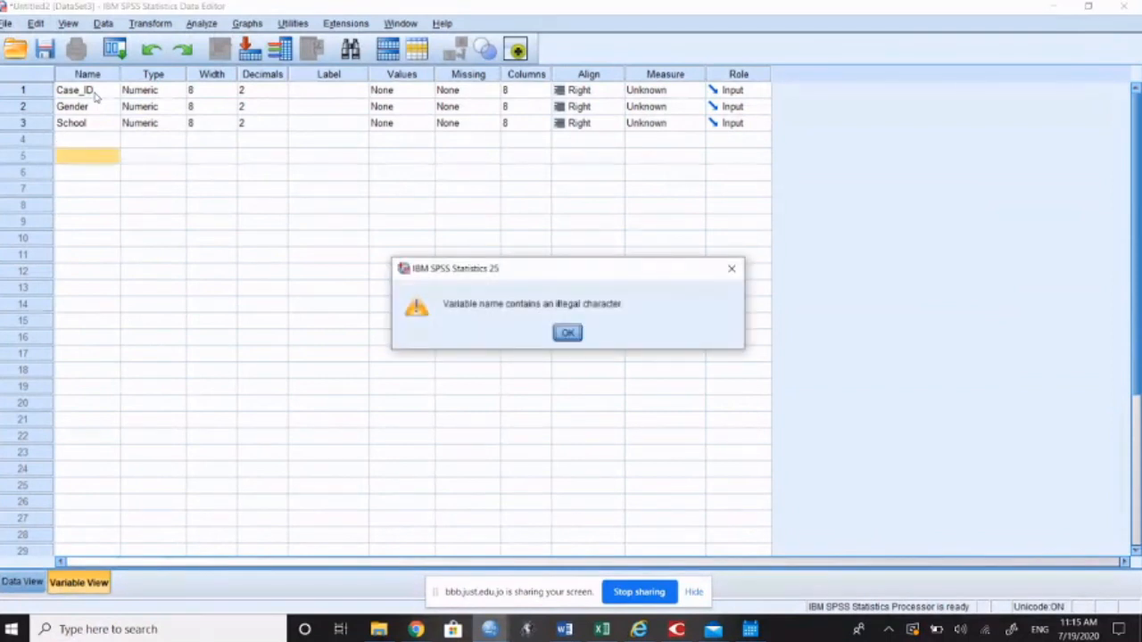
{"action": "left_click", "coordinate": [563, 334]}
{"action": "left_click", "coordinate": [89, 141]}
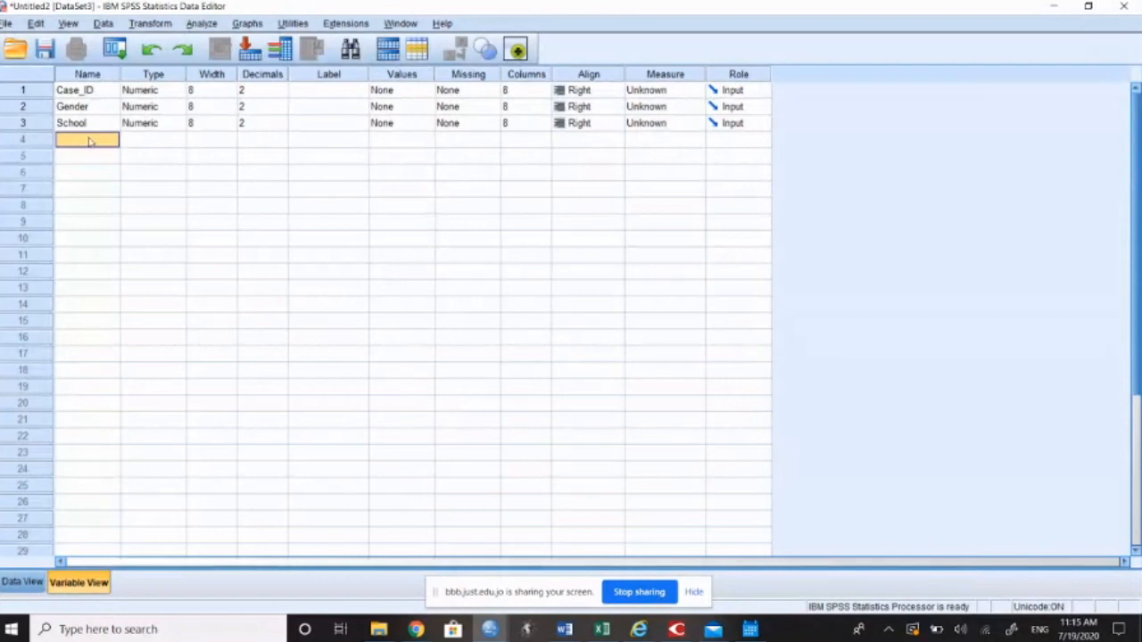
{"action": "type", "text": "University"}
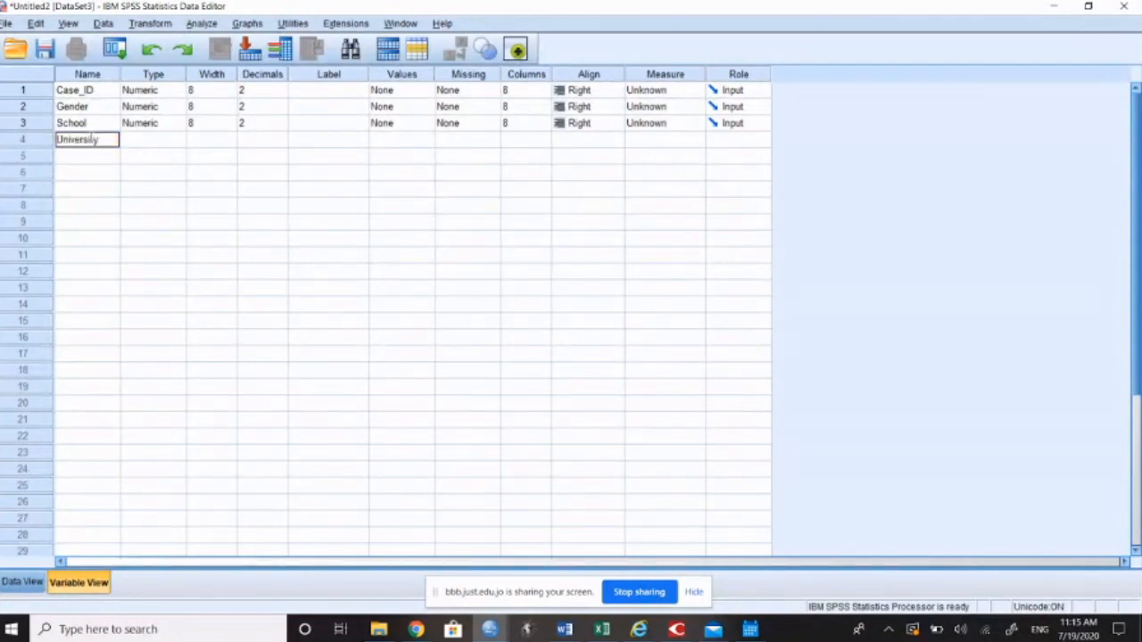
{"action": "key", "text": "Return"}
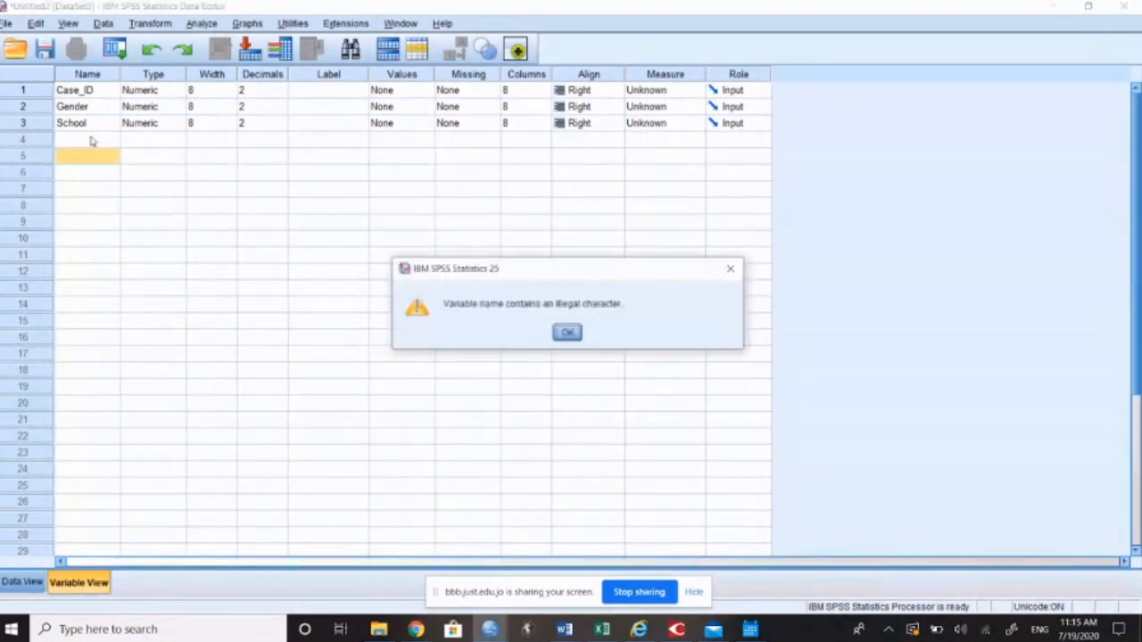
{"action": "left_click", "coordinate": [567, 334]}
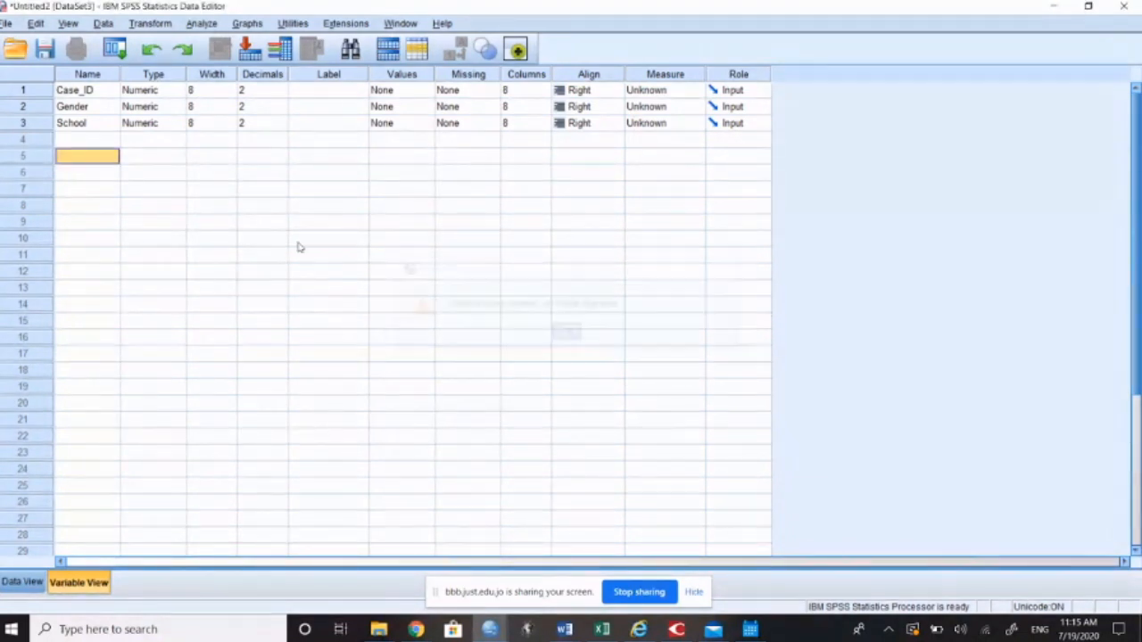
Step: Name the fourth variable University
{"action": "left_click", "coordinate": [100, 140]}
{"action": "type", "text": "University"}
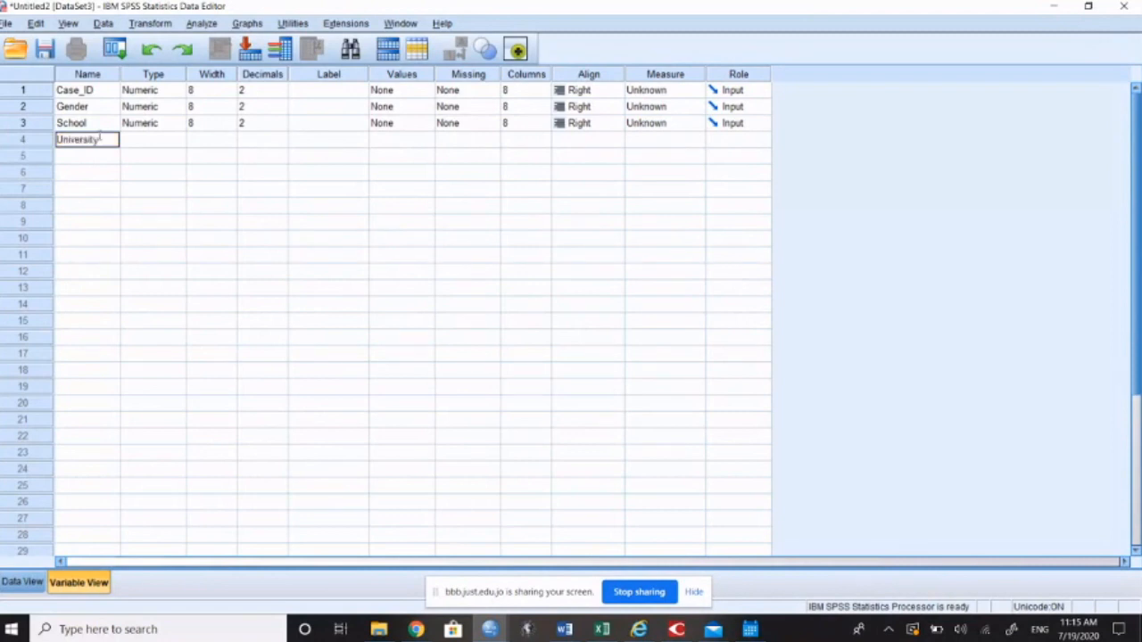
{"action": "key", "text": "Return"}
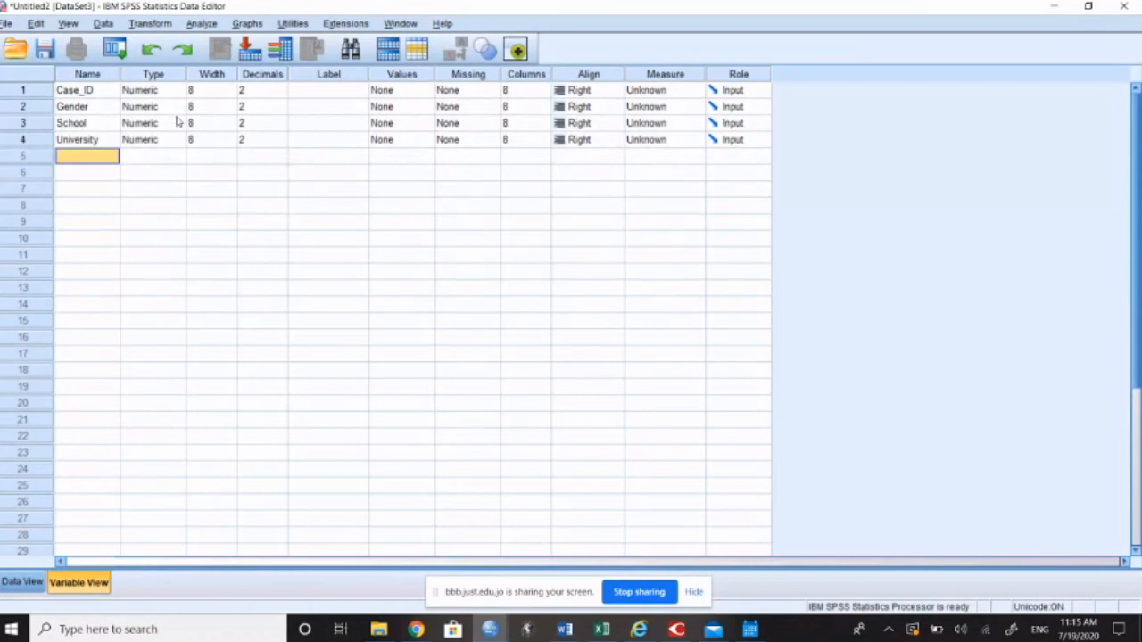
Step: Switch to the data grid and enter 1 as the first case's Case_ID
{"action": "left_click", "coordinate": [22, 583]}
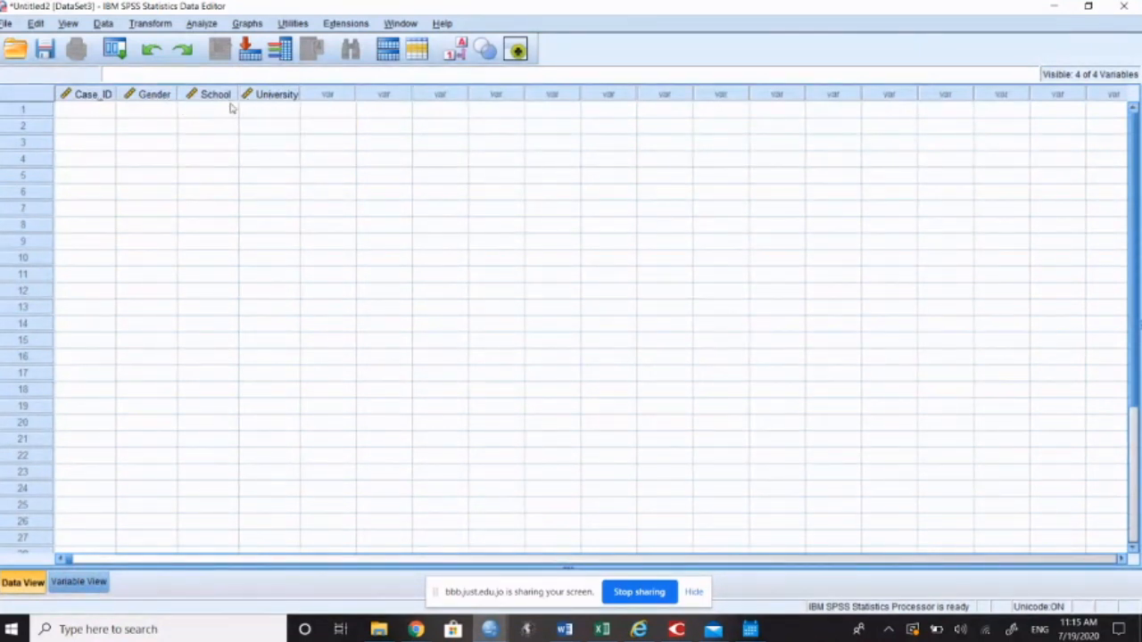
{"action": "left_click", "coordinate": [33, 114]}
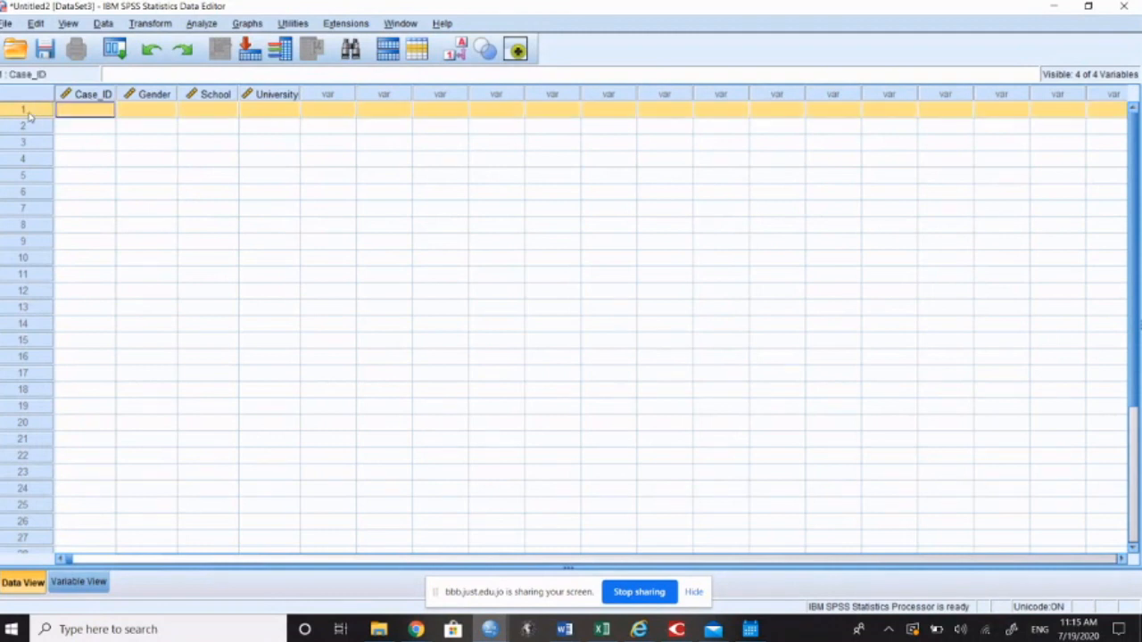
{"action": "left_click", "coordinate": [77, 116]}
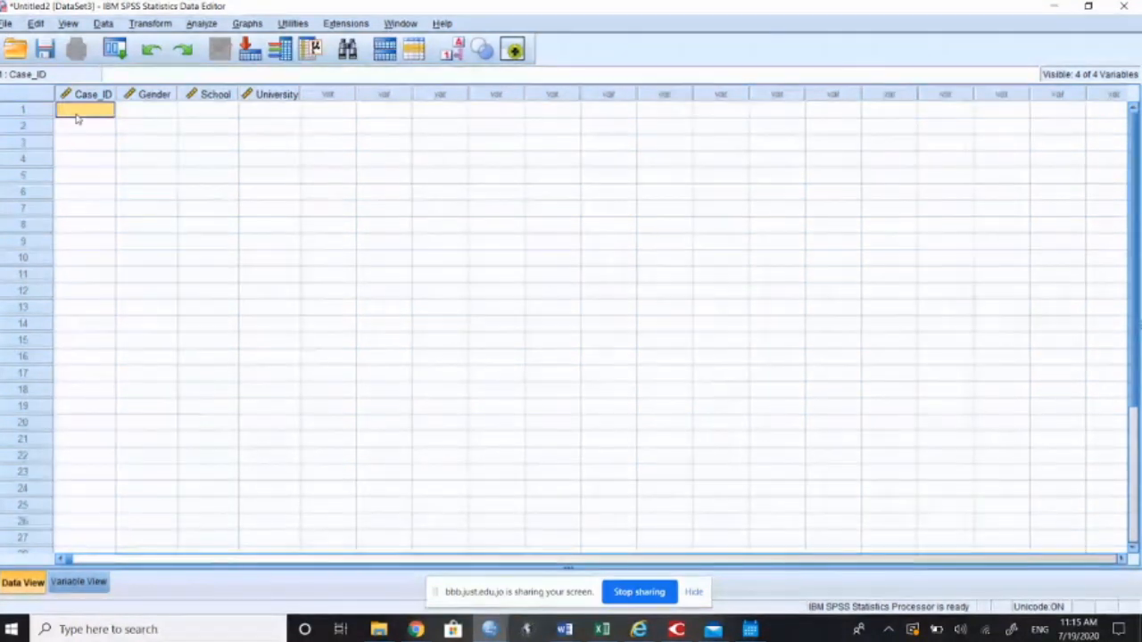
{"action": "type", "text": "1"}
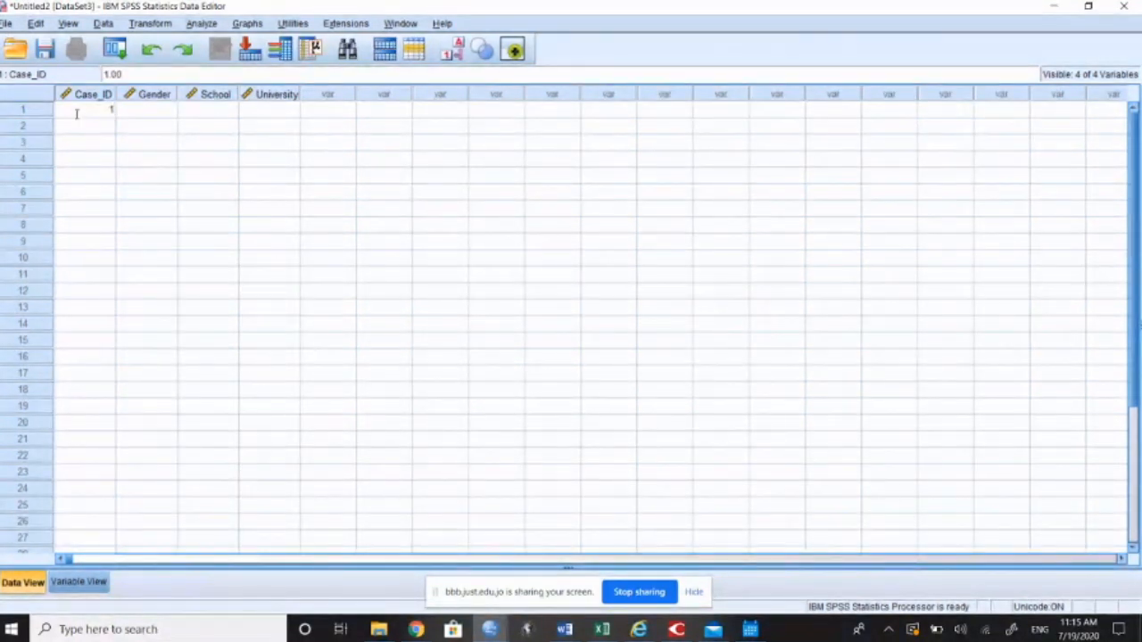
{"action": "key", "text": "Tab"}
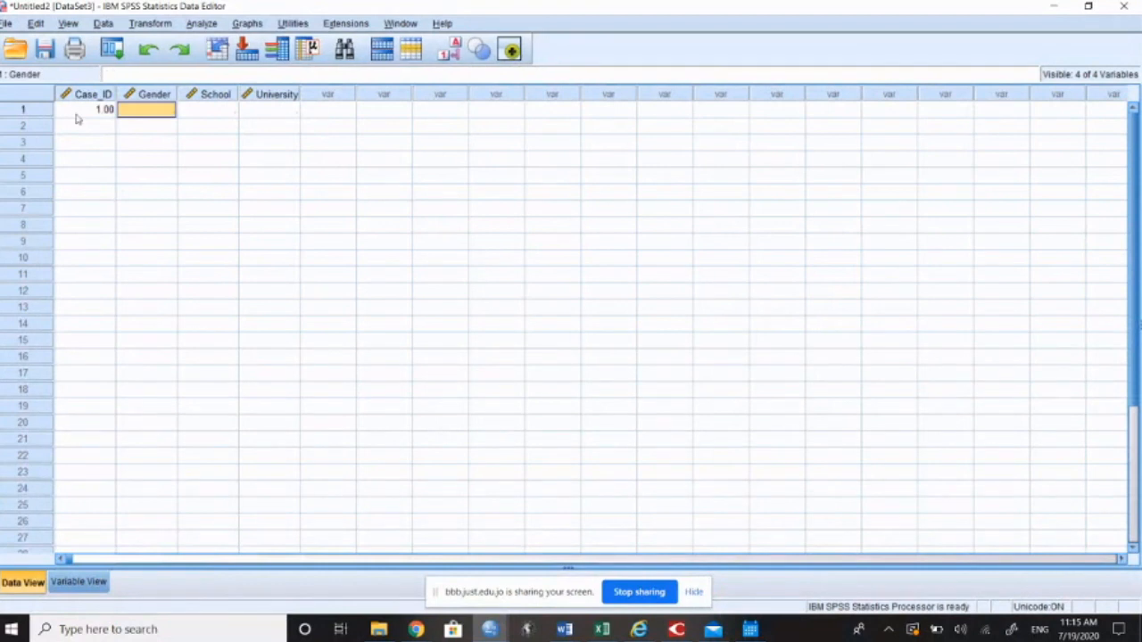
Step: Try to enter the text Male as the first case's Gender and reselect that cell
{"action": "type", "text": "Male"}
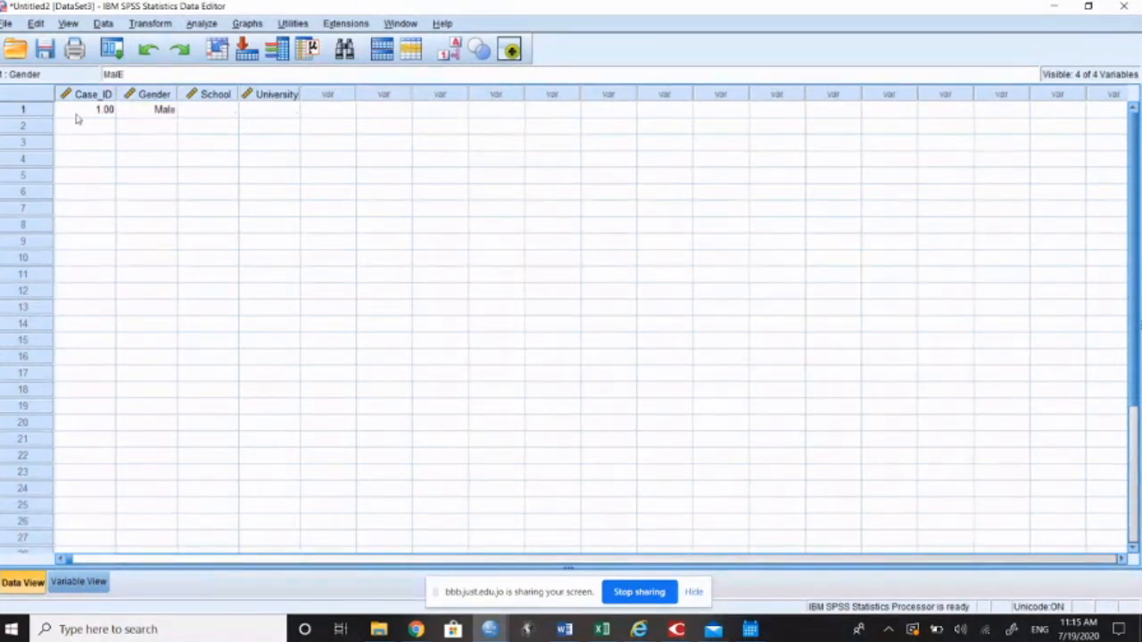
{"action": "key", "text": "Return"}
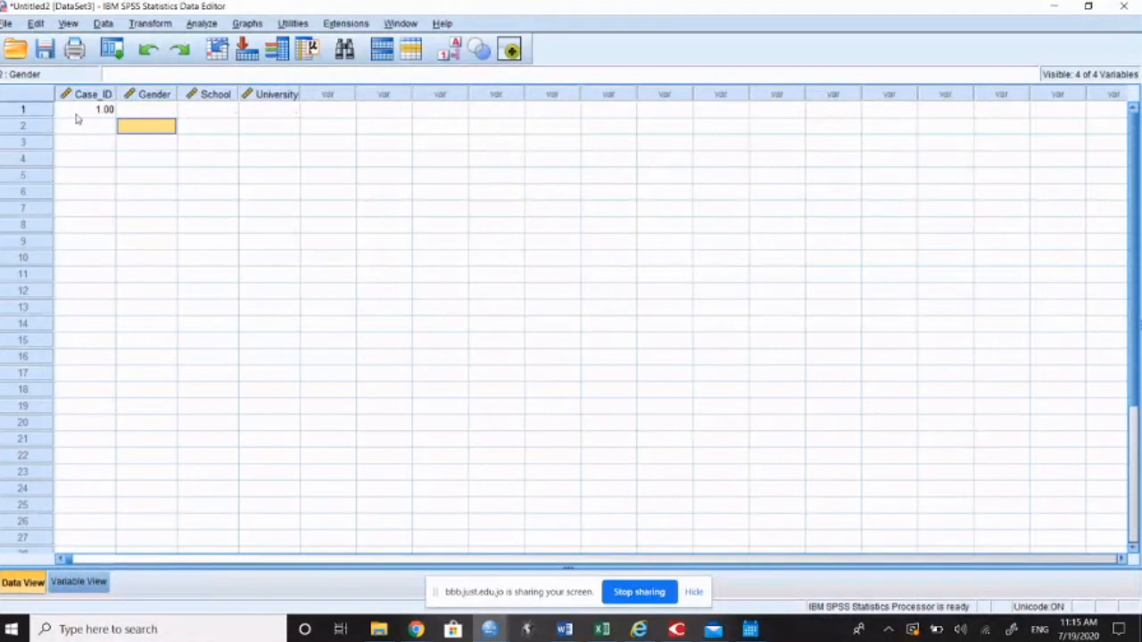
{"action": "left_click", "coordinate": [148, 116]}
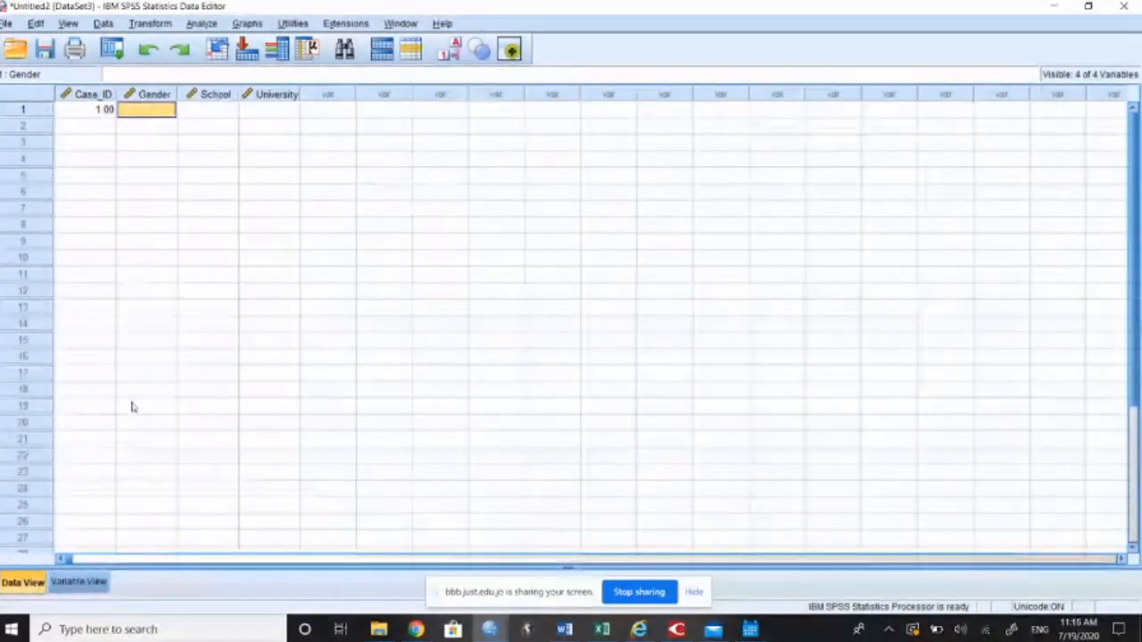
Step: Check the Type setting of the Gender variable in its definition and return to the data grid
{"action": "left_click", "coordinate": [79, 584]}
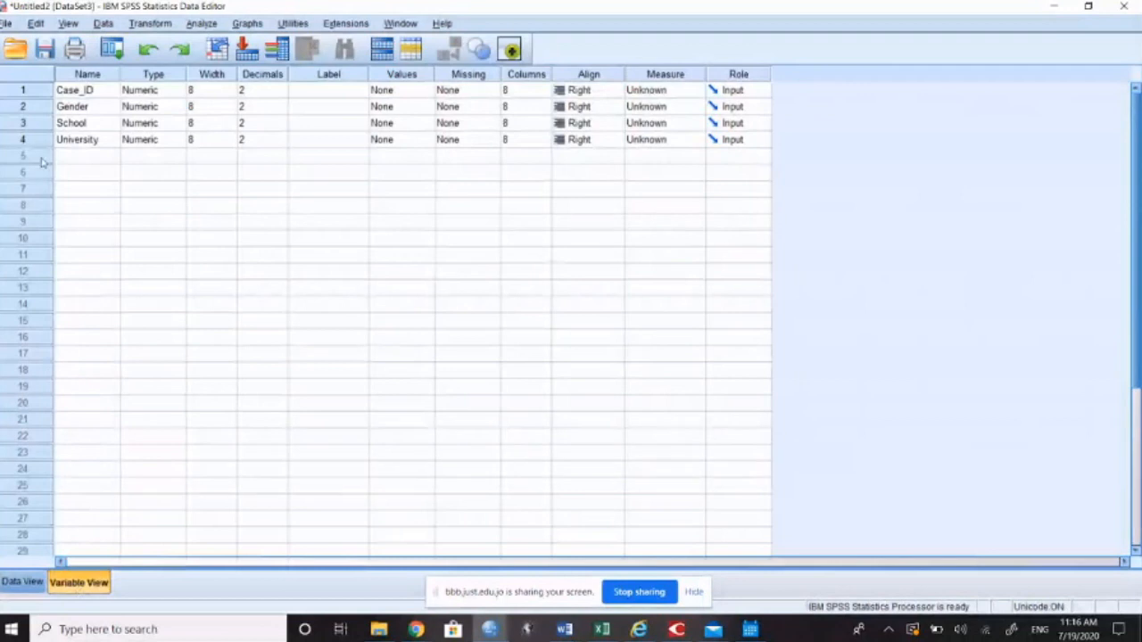
{"action": "left_click", "coordinate": [85, 107]}
{"action": "left_click", "coordinate": [156, 107]}
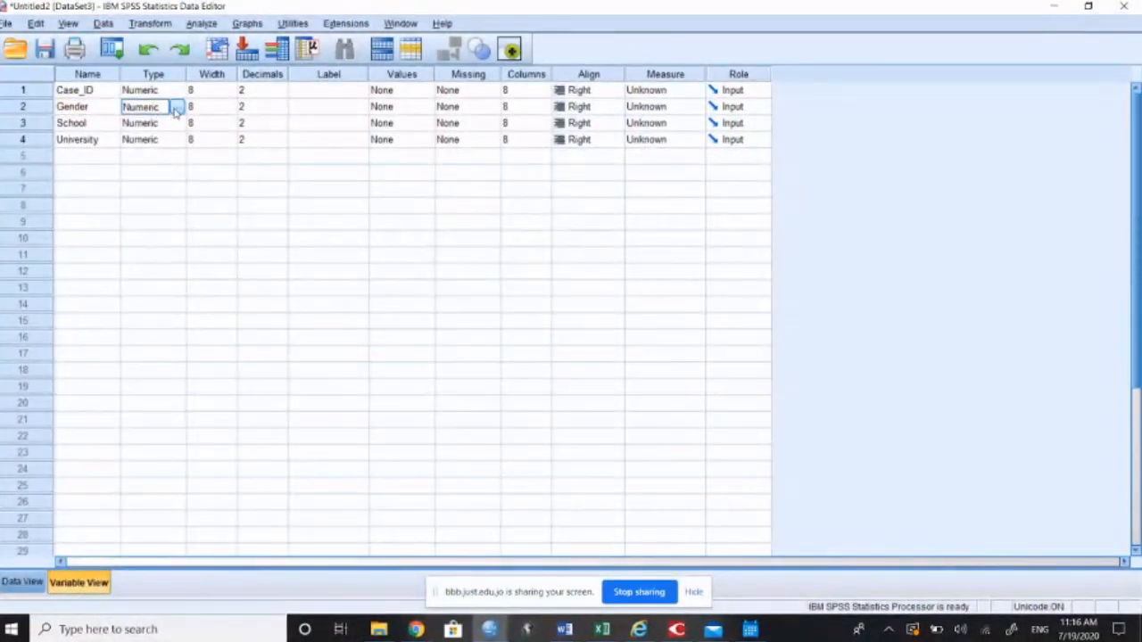
{"action": "left_click", "coordinate": [22, 582]}
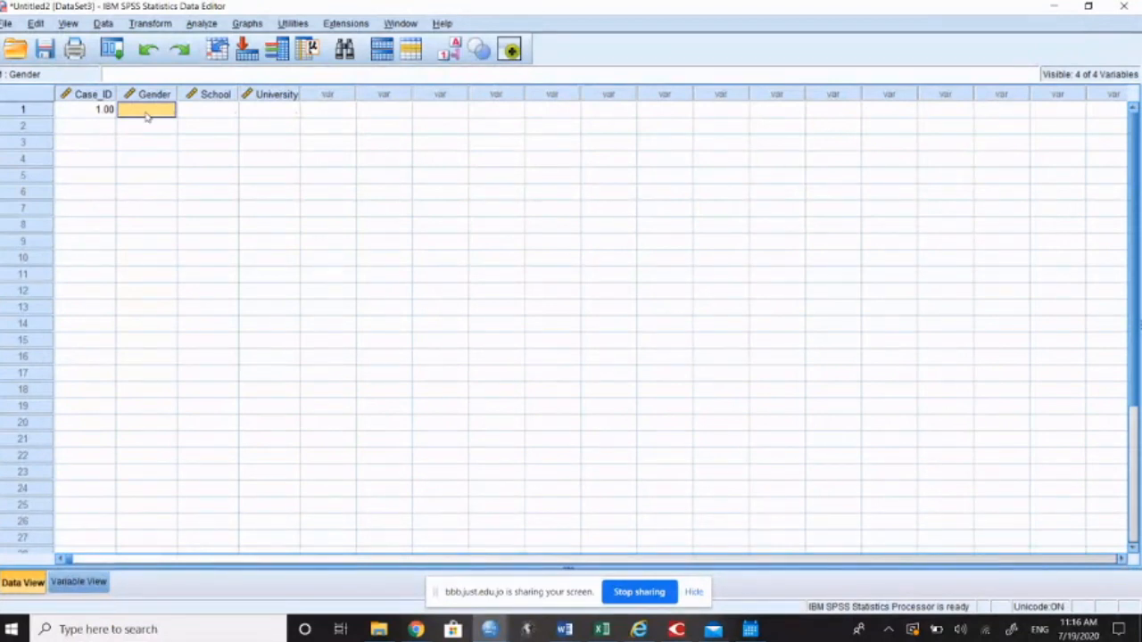
Step: Complete the first case with 1 for Gender, 3 for School and 4 for University
{"action": "type", "text": "1"}
{"action": "key", "text": "Tab"}
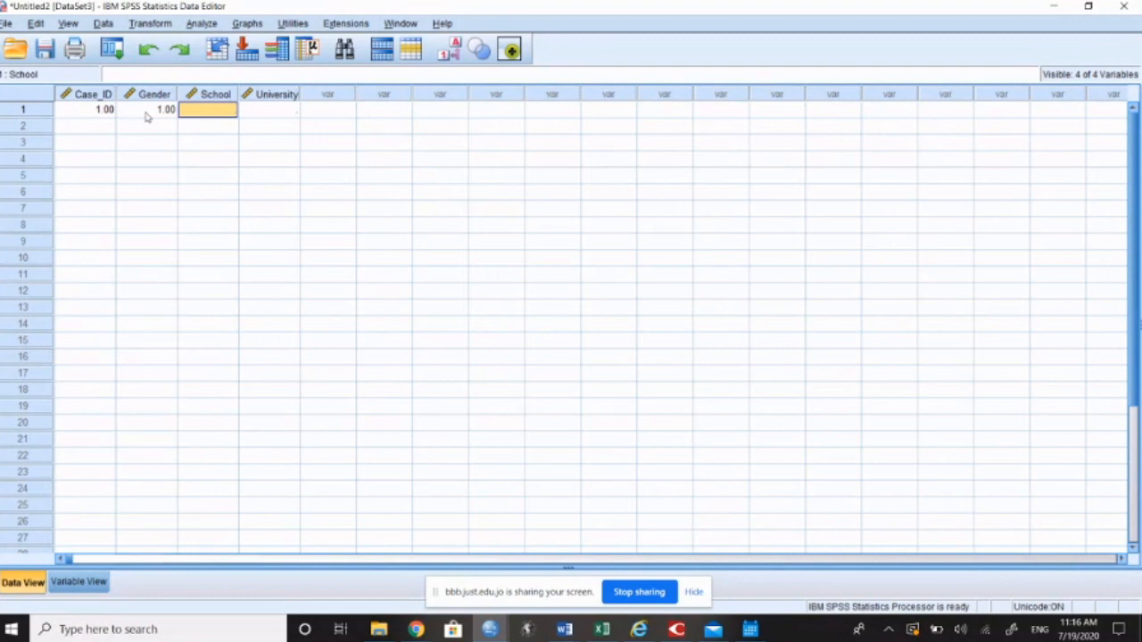
{"action": "type", "text": "3"}
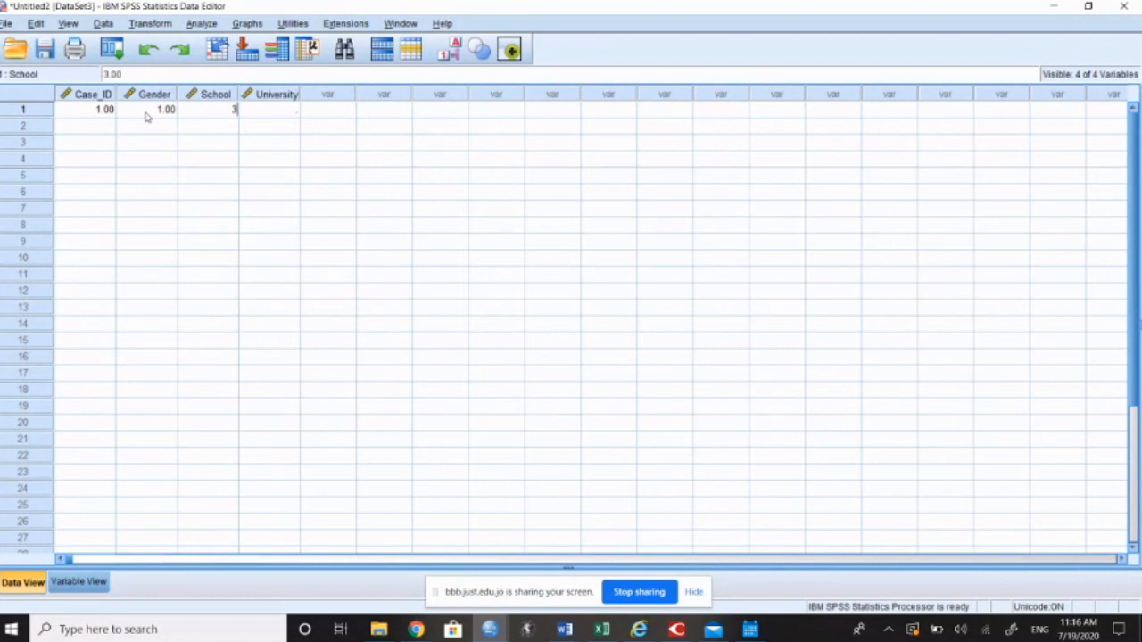
{"action": "key", "text": "Tab"}
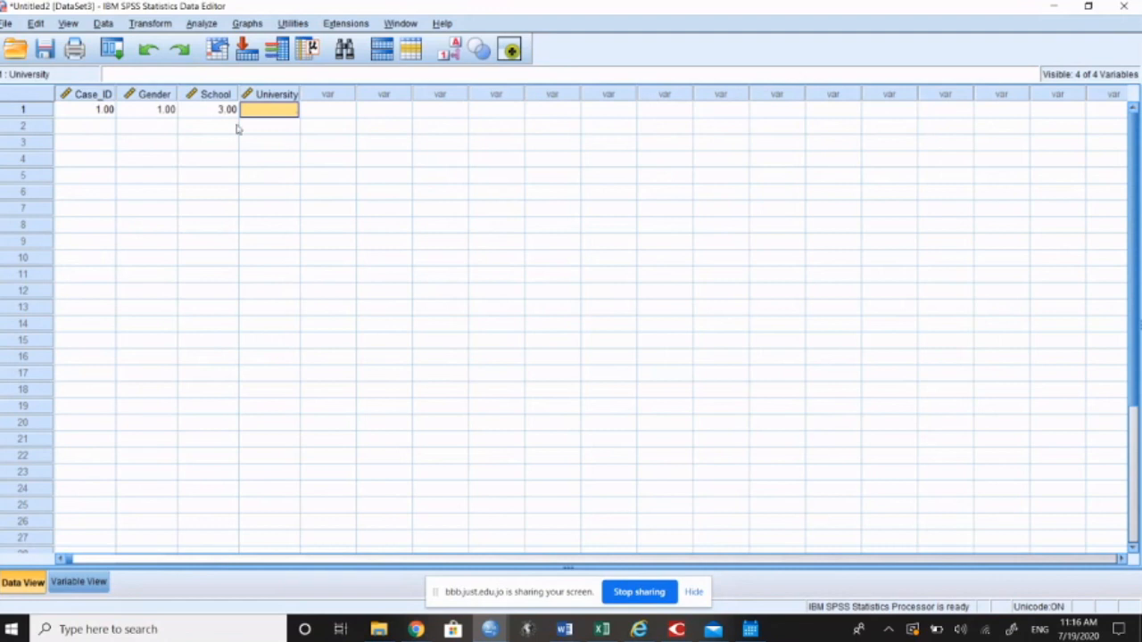
{"action": "type", "text": "4"}
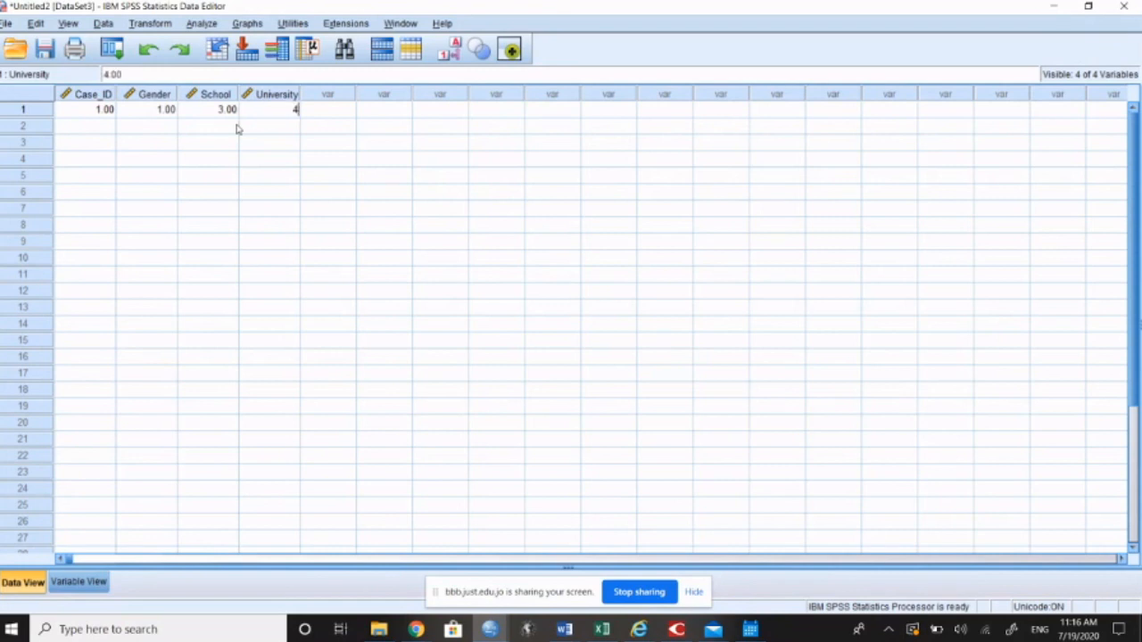
{"action": "key", "text": "Return"}
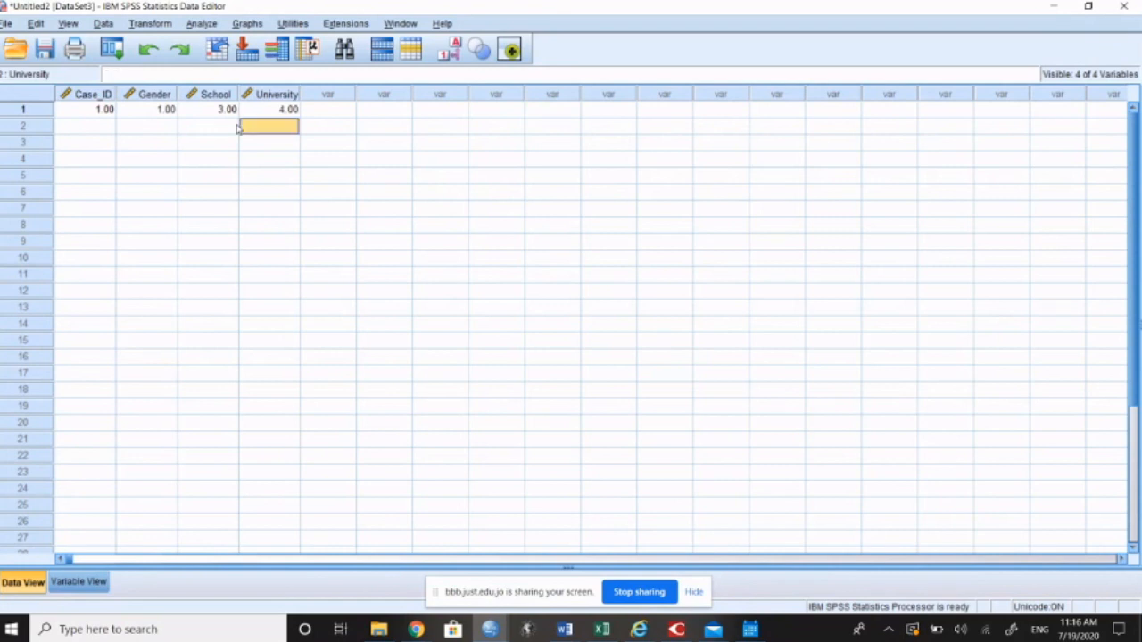
Step: Go through the first case's entries from Case_ID to University and open the School variable's definition from its column
{"action": "left_click", "coordinate": [69, 112]}
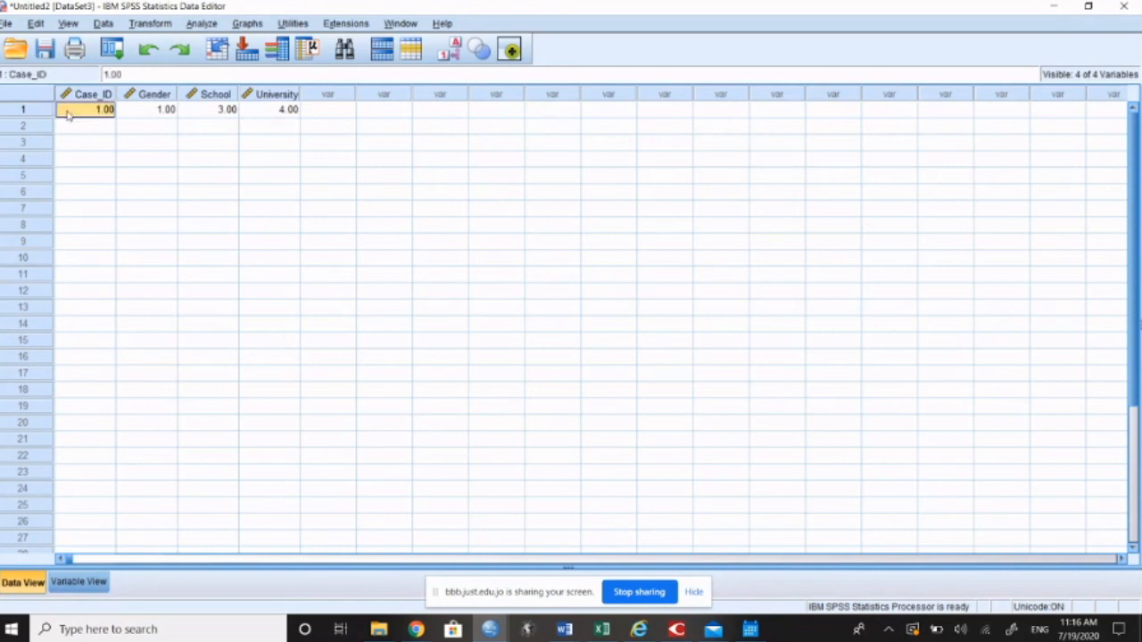
{"action": "left_click", "coordinate": [145, 111]}
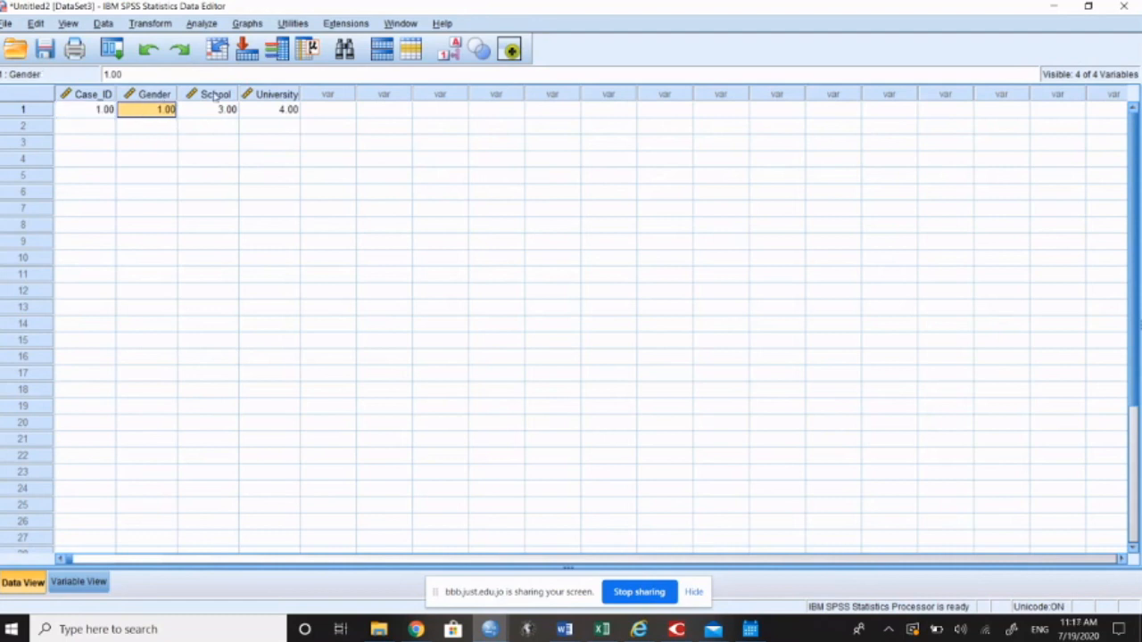
{"action": "left_click", "coordinate": [215, 109]}
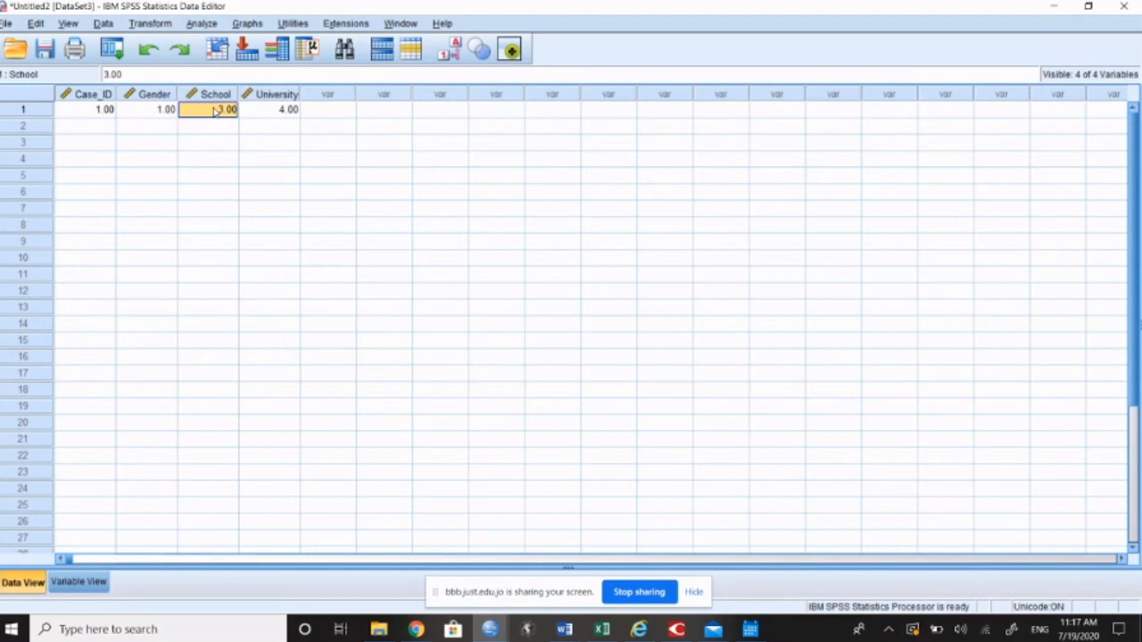
{"action": "left_click", "coordinate": [272, 111]}
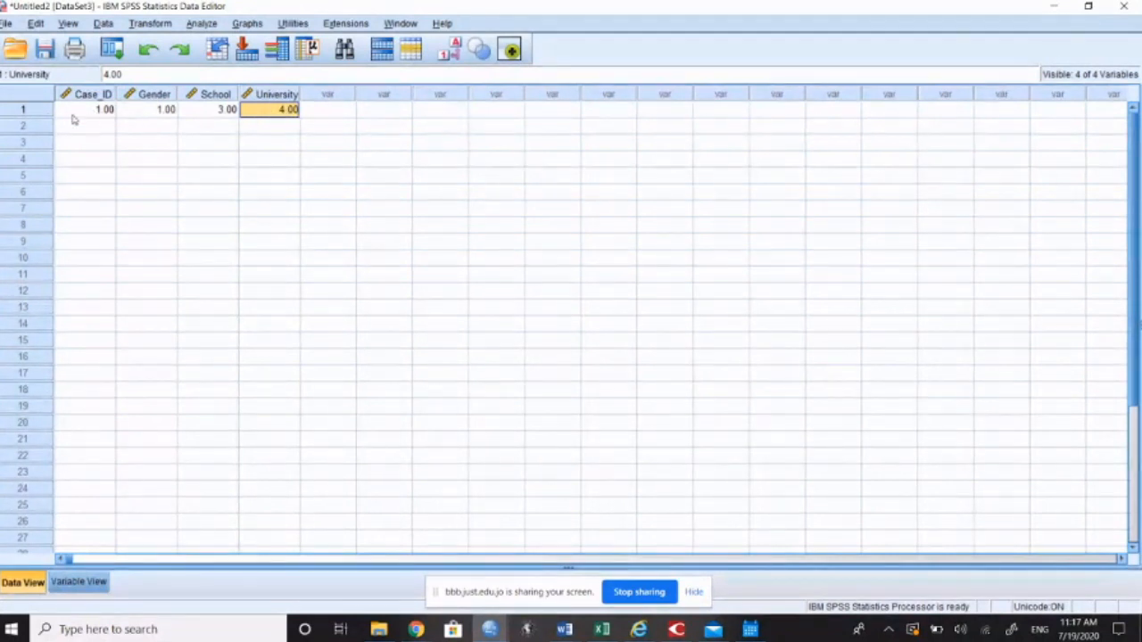
{"action": "mouse_move", "coordinate": [87, 100]}
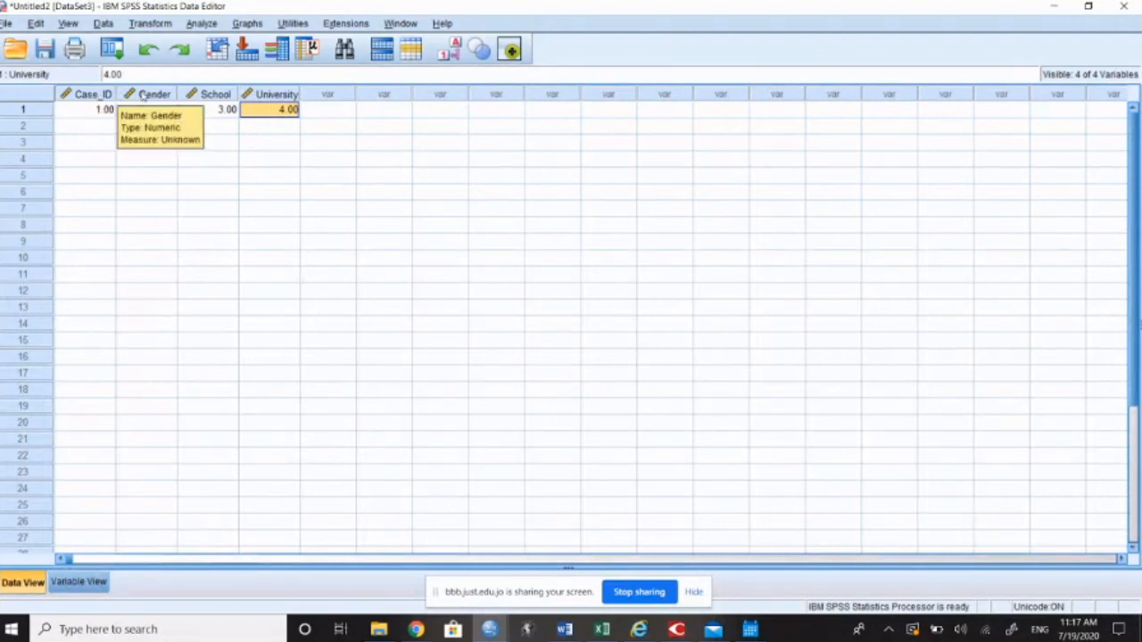
{"action": "double_click", "coordinate": [212, 96]}
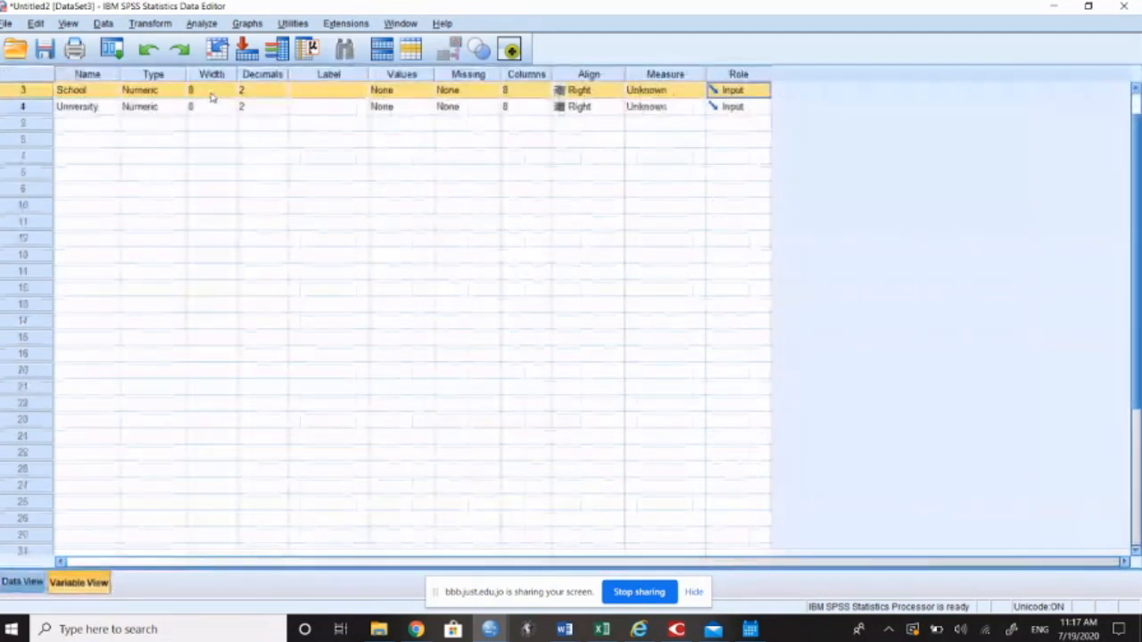
Step: Give the Gender variable the label "What is your gender"
{"action": "left_click", "coordinate": [89, 94]}
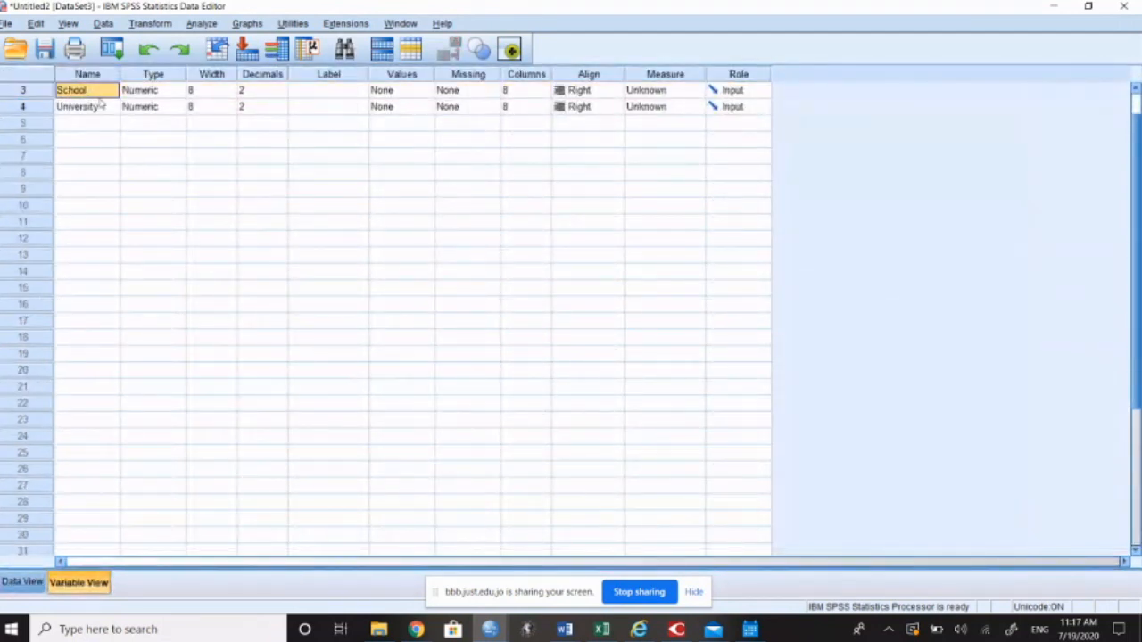
{"action": "scroll", "coordinate": [100, 103], "scroll_direction": "up", "scroll_amount": 1}
{"action": "left_click", "coordinate": [98, 106]}
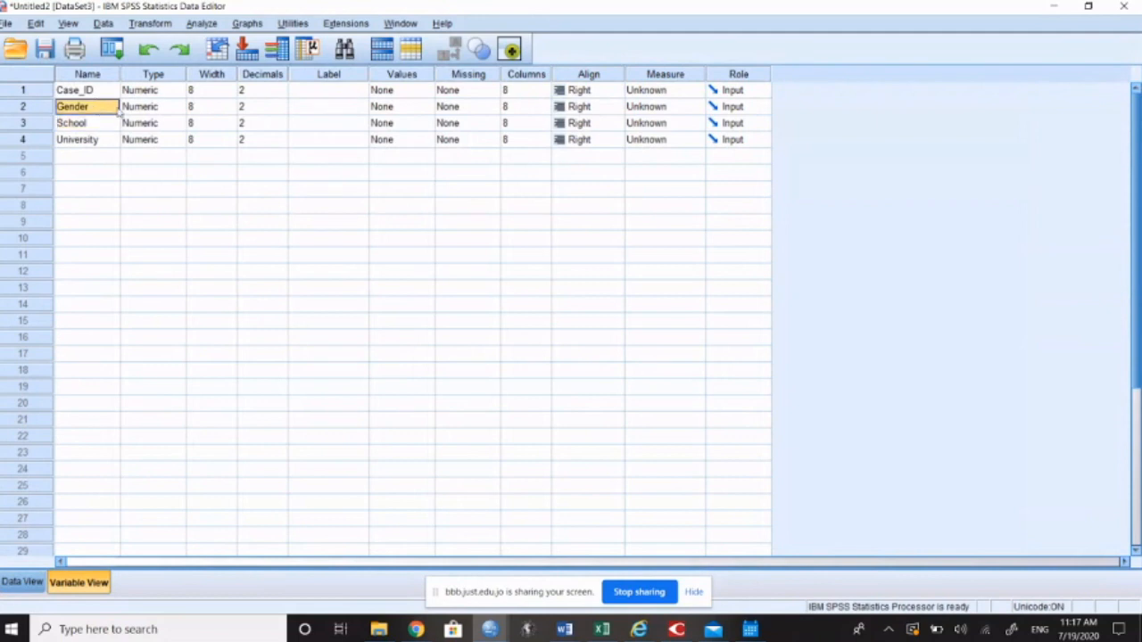
{"action": "left_click", "coordinate": [141, 111]}
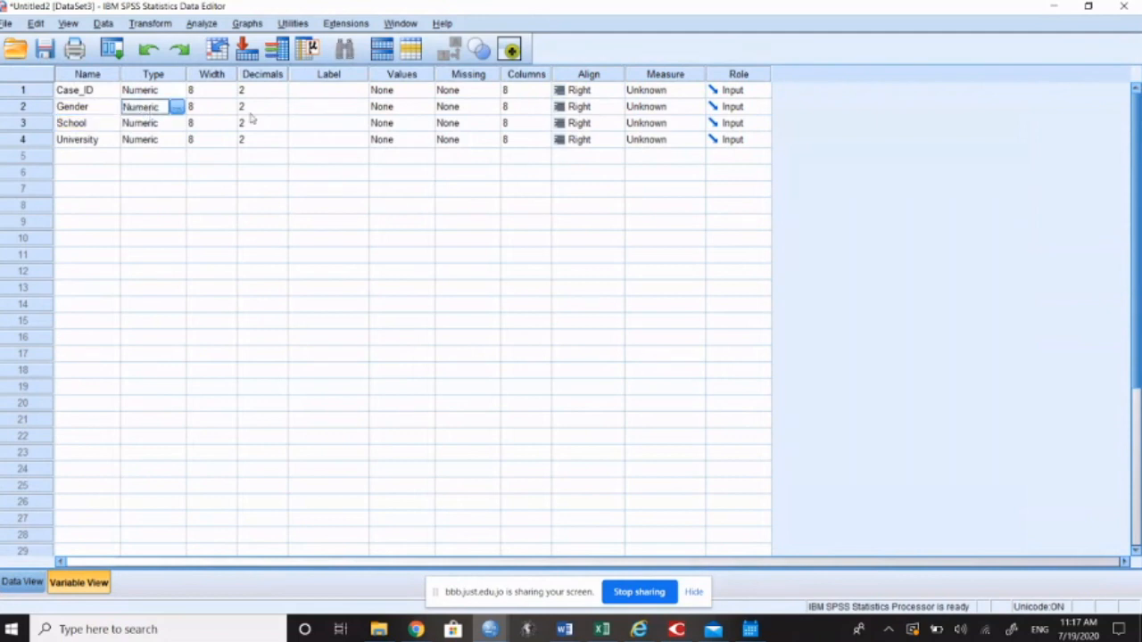
{"action": "left_click", "coordinate": [328, 110]}
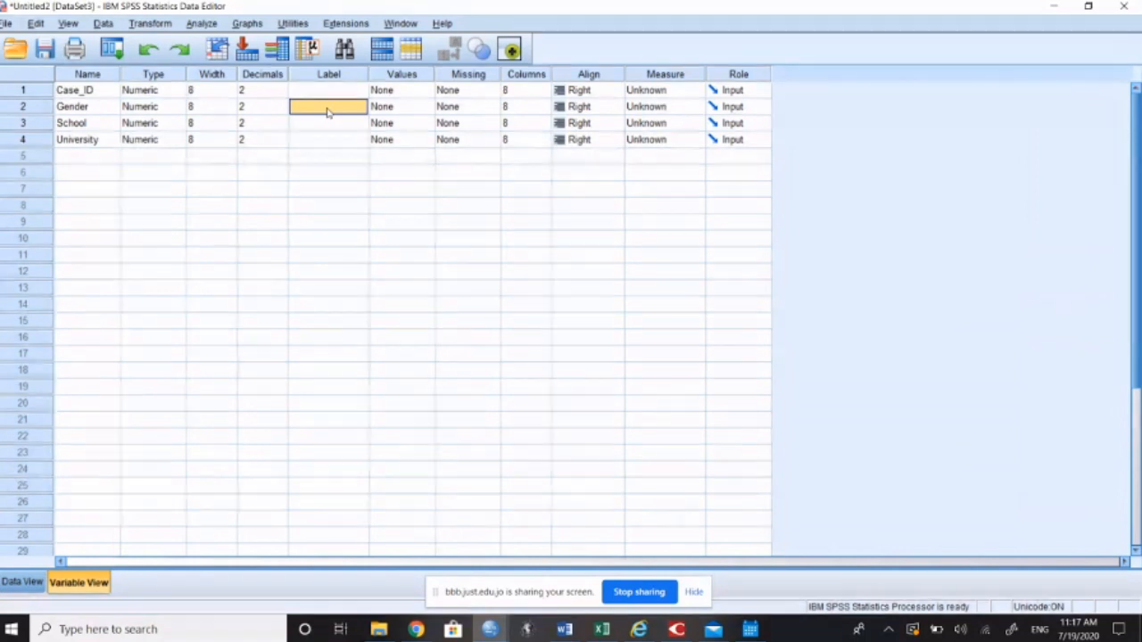
{"action": "type", "text": "Wh"}
{"action": "type", "text": "at is your gender"}
{"action": "key", "text": "Return"}
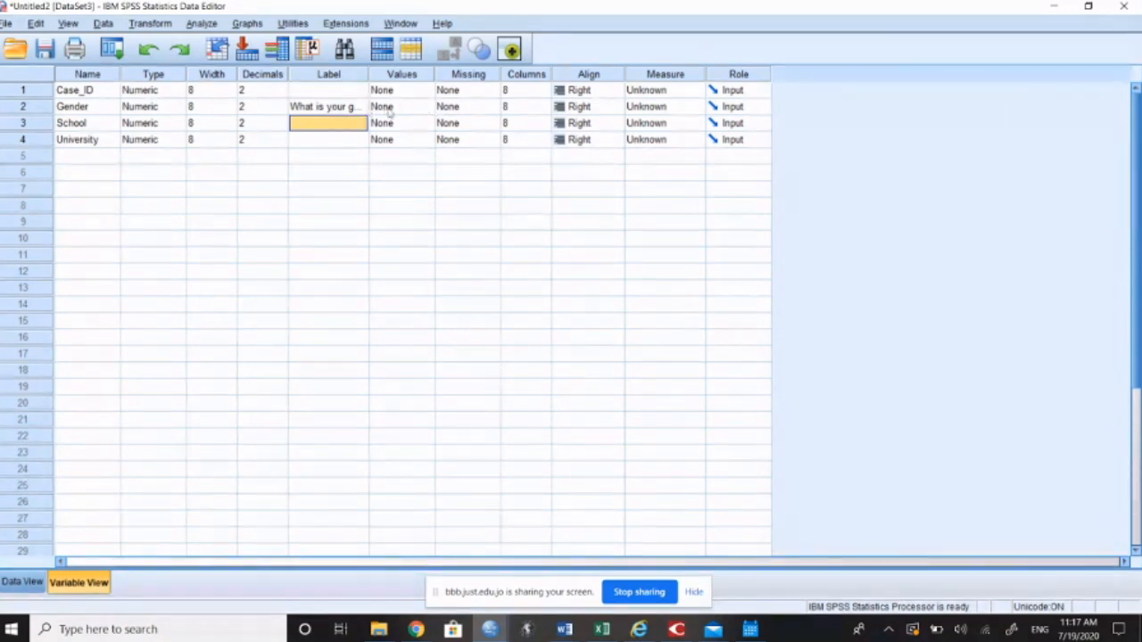
Step: Define the Gender variable's value labels as 1 = Male and 2 = Female
{"action": "left_click", "coordinate": [403, 77]}
{"action": "left_click", "coordinate": [388, 107]}
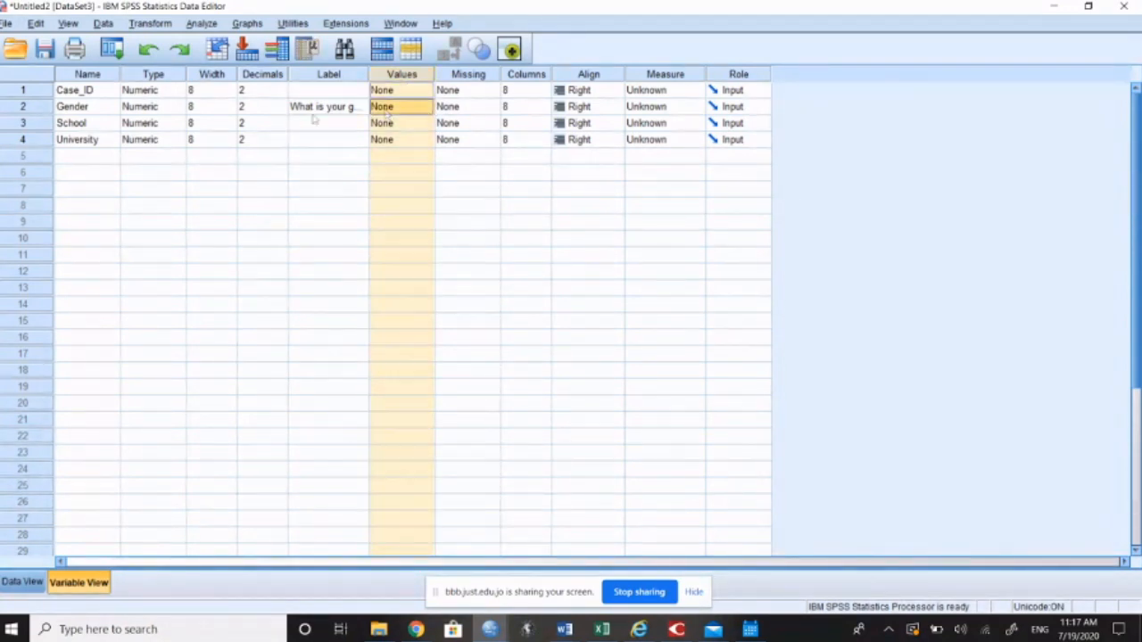
{"action": "left_click", "coordinate": [47, 107]}
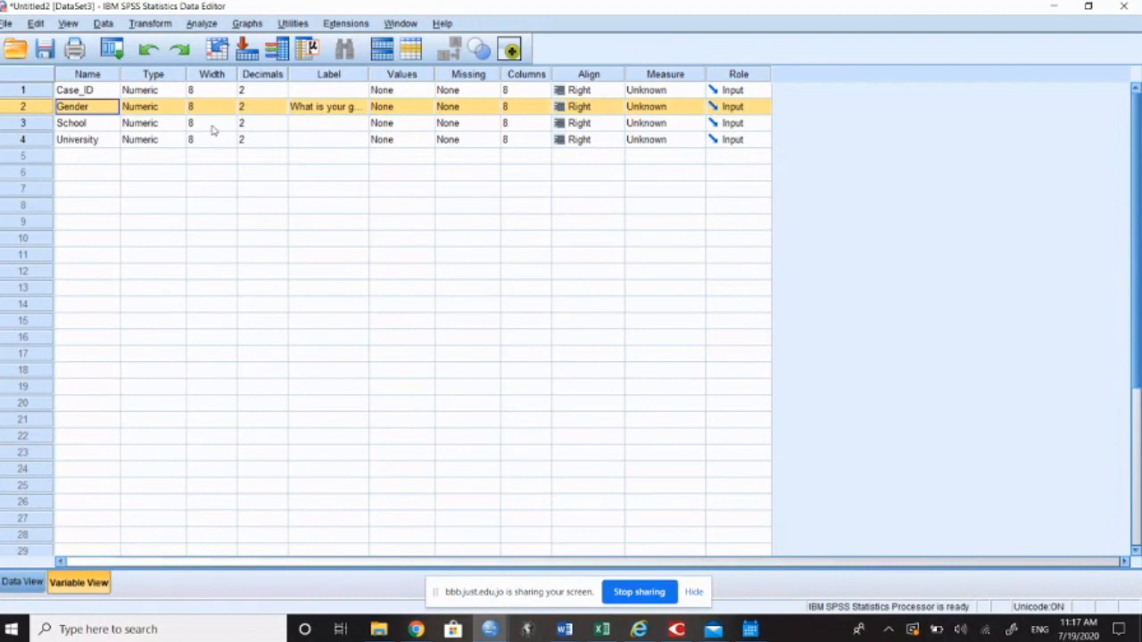
{"action": "left_click", "coordinate": [381, 107]}
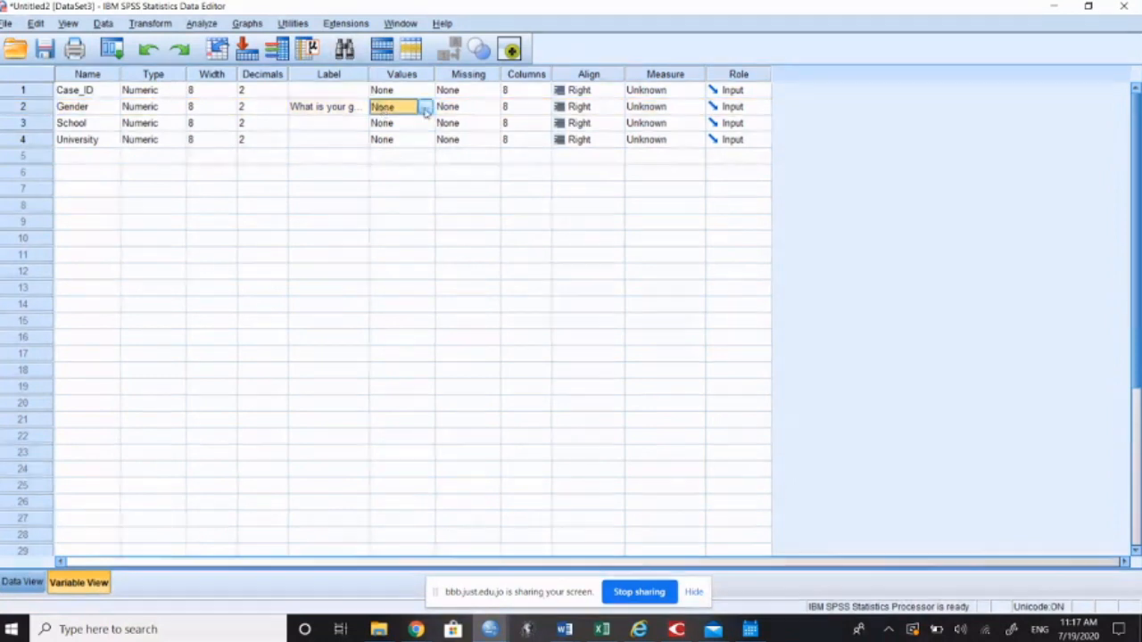
{"action": "left_click", "coordinate": [425, 107]}
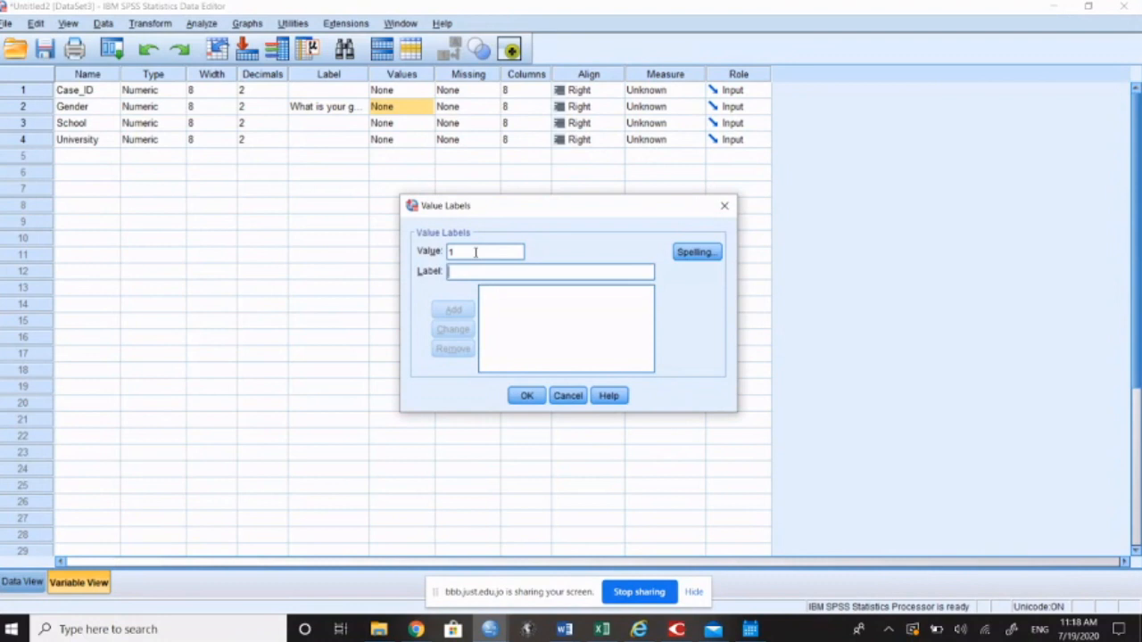
{"action": "type", "text": "Male"}
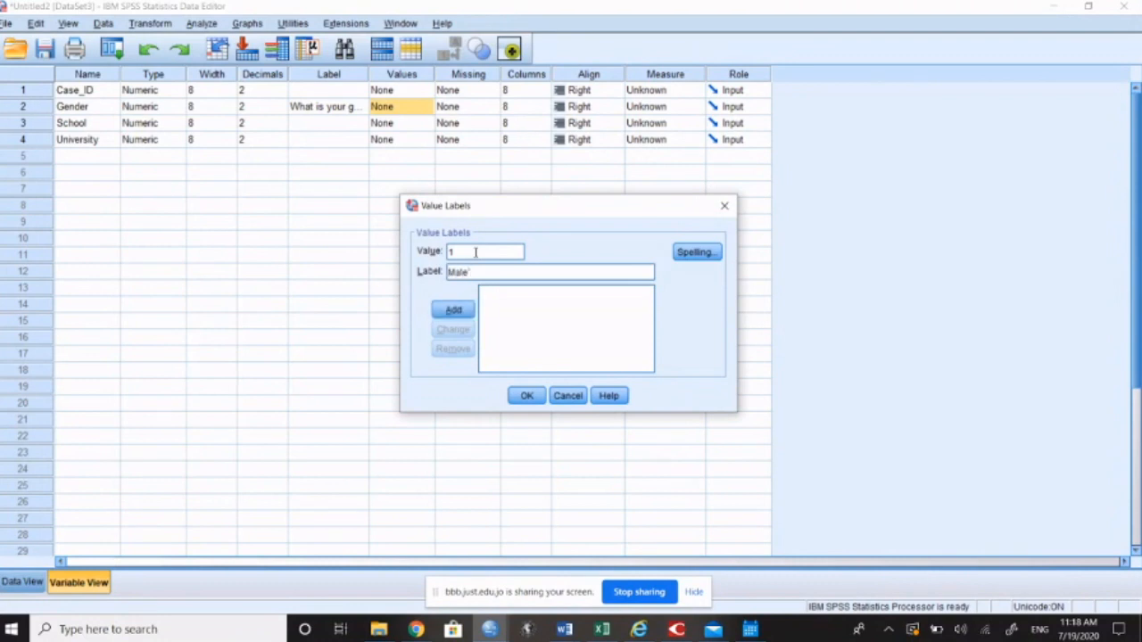
{"action": "key", "text": "Return"}
{"action": "type", "text": "2"}
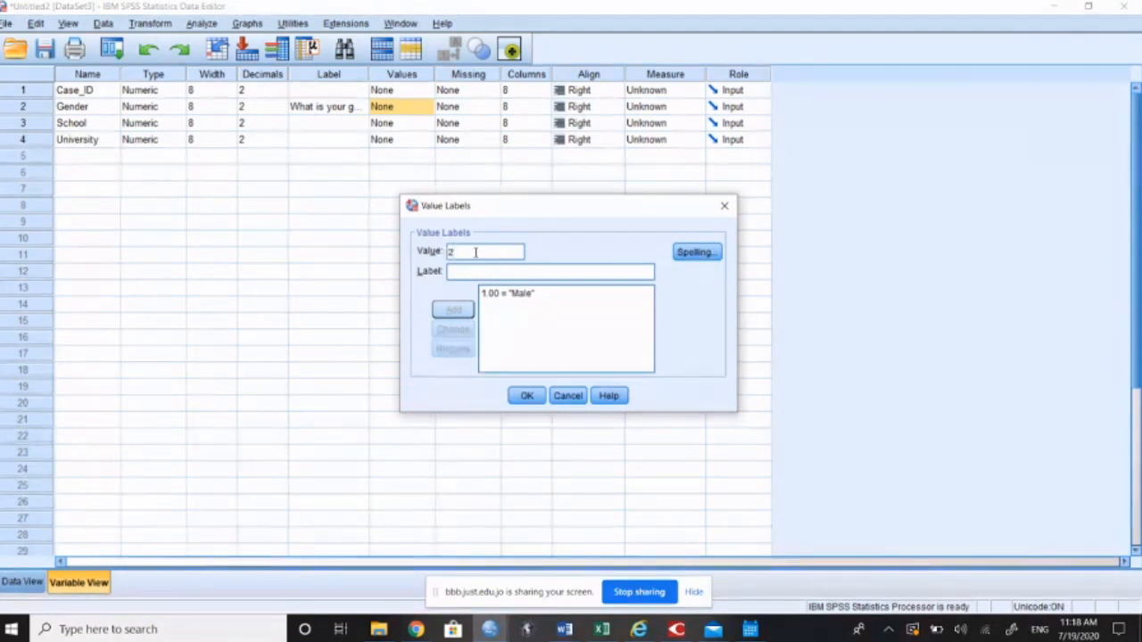
{"action": "type", "text": "Female"}
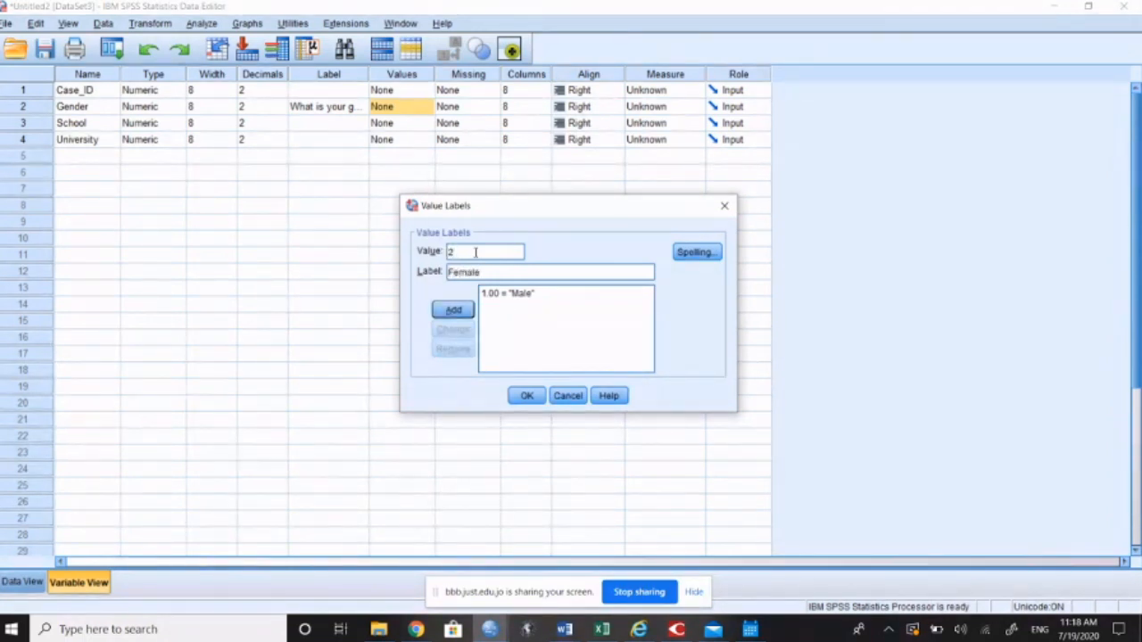
{"action": "key", "text": "Return"}
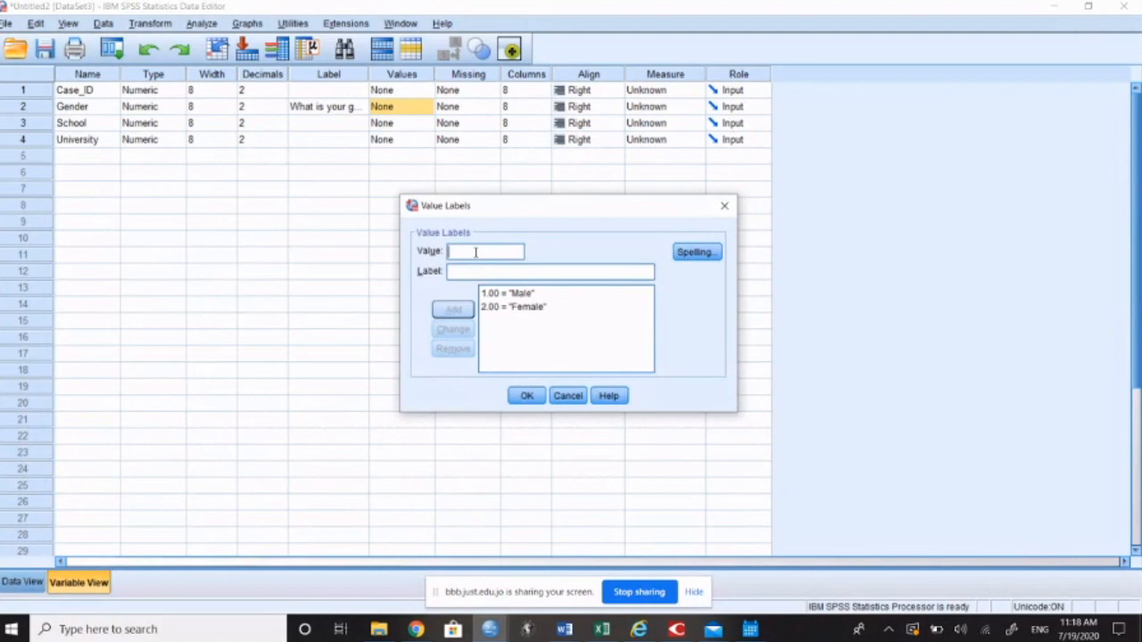
{"action": "left_click", "coordinate": [526, 396]}
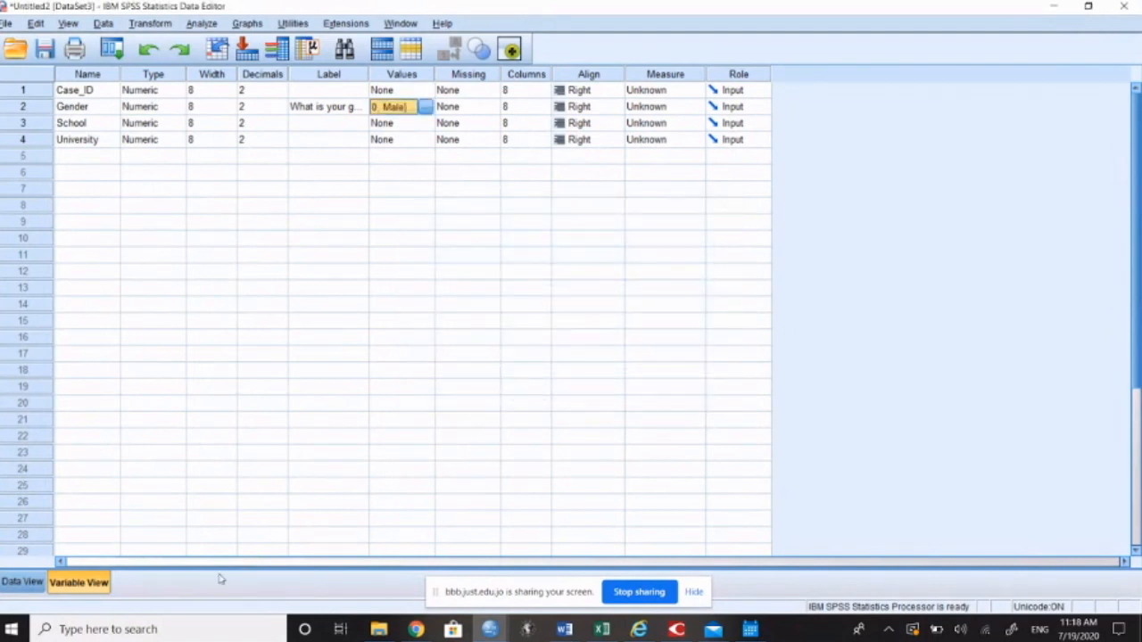
Step: Return to the data grid and display value labels in place of the numeric codes
{"action": "left_click", "coordinate": [22, 582]}
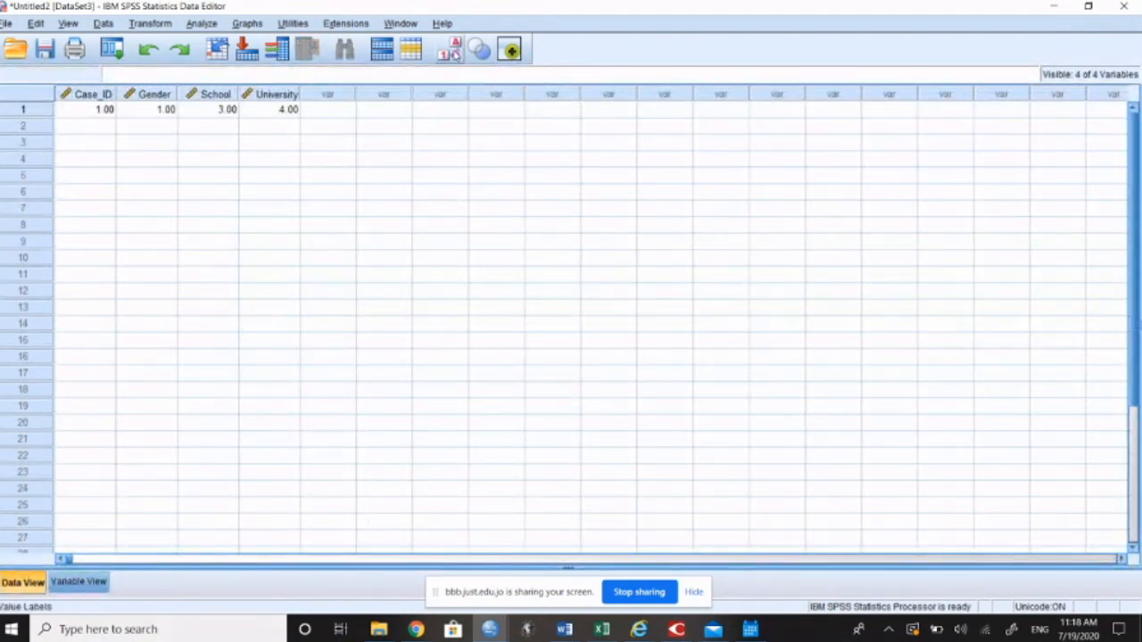
{"action": "left_click", "coordinate": [452, 55]}
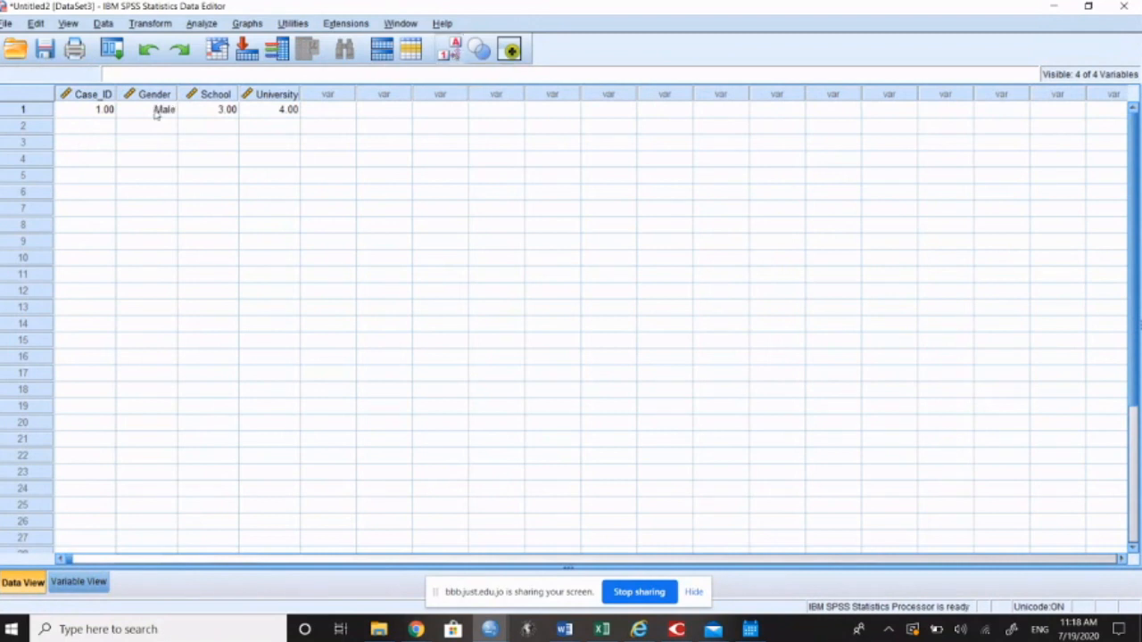
{"action": "left_click", "coordinate": [213, 116]}
Step: Open the School variable's definition from its column and set its label to "What is the faculty name?"
{"action": "double_click", "coordinate": [212, 95]}
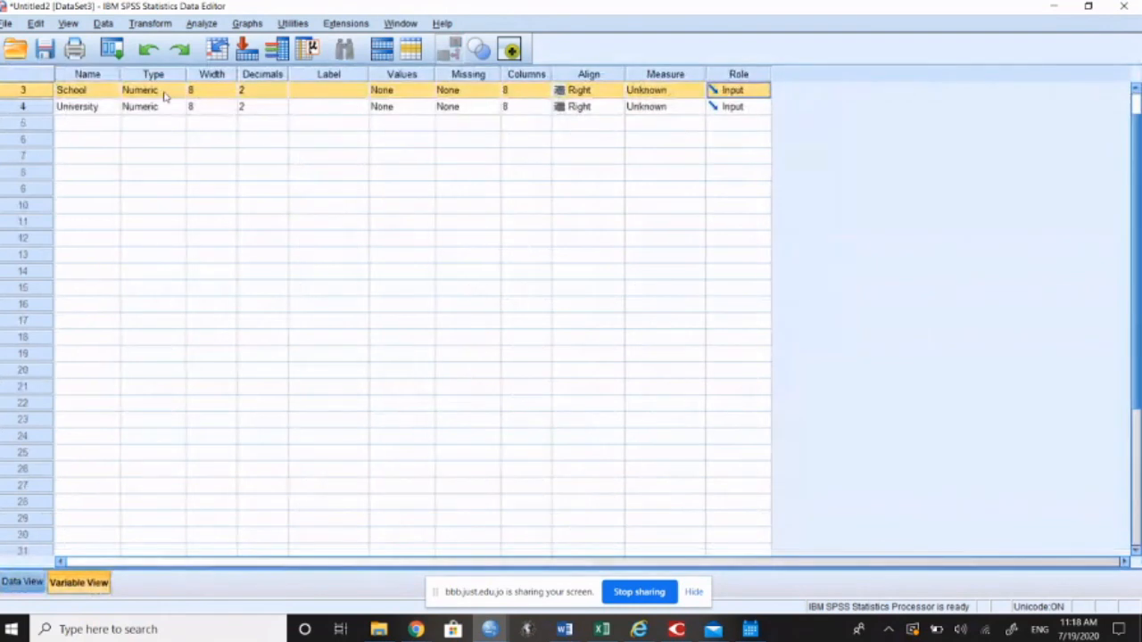
{"action": "left_click", "coordinate": [339, 91]}
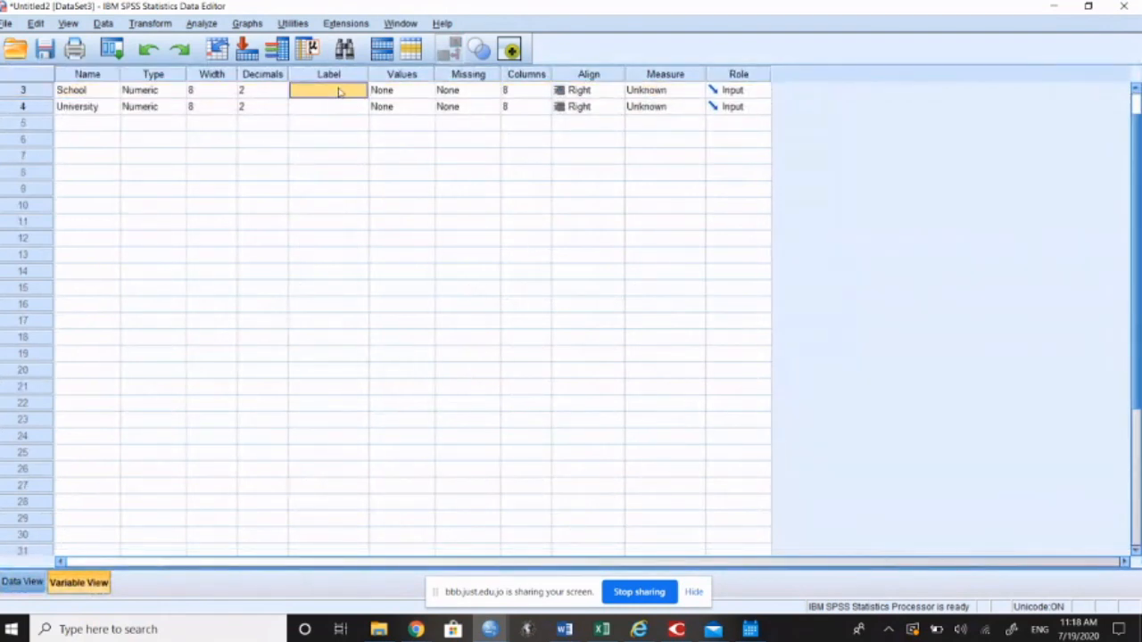
{"action": "type", "text": "What"}
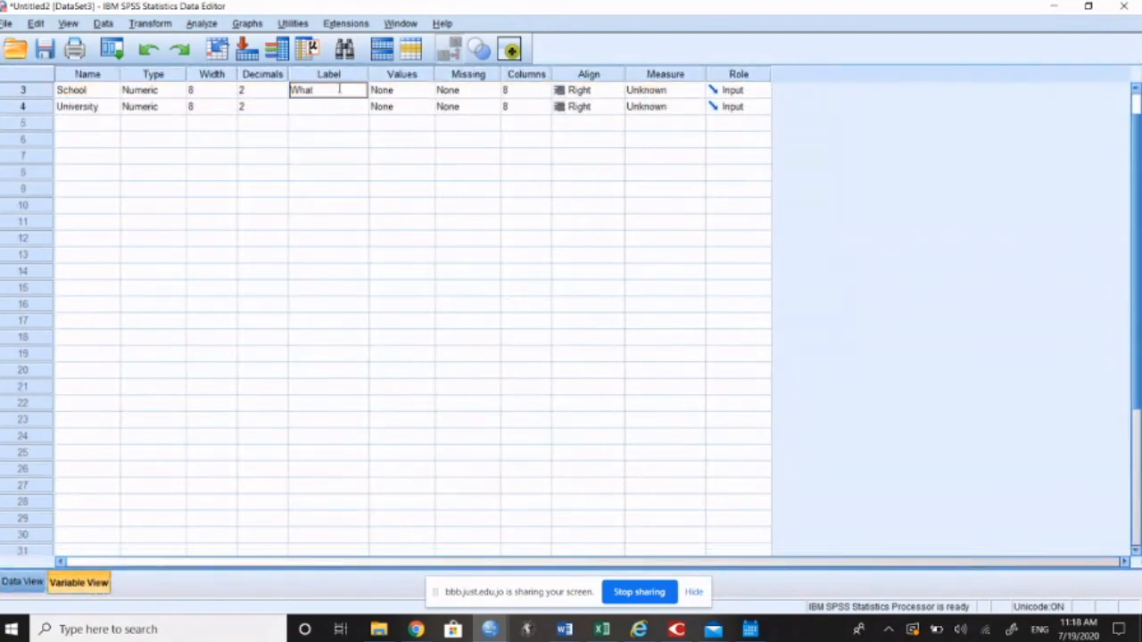
{"action": "type", "text": " is the faculty name"}
{"action": "key", "text": "Return"}
Step: Define the School variable's value labels as 1 = JUST, 2 = YU, 3 = BAU and 4 = JU
{"action": "left_click", "coordinate": [407, 93]}
{"action": "left_click", "coordinate": [426, 90]}
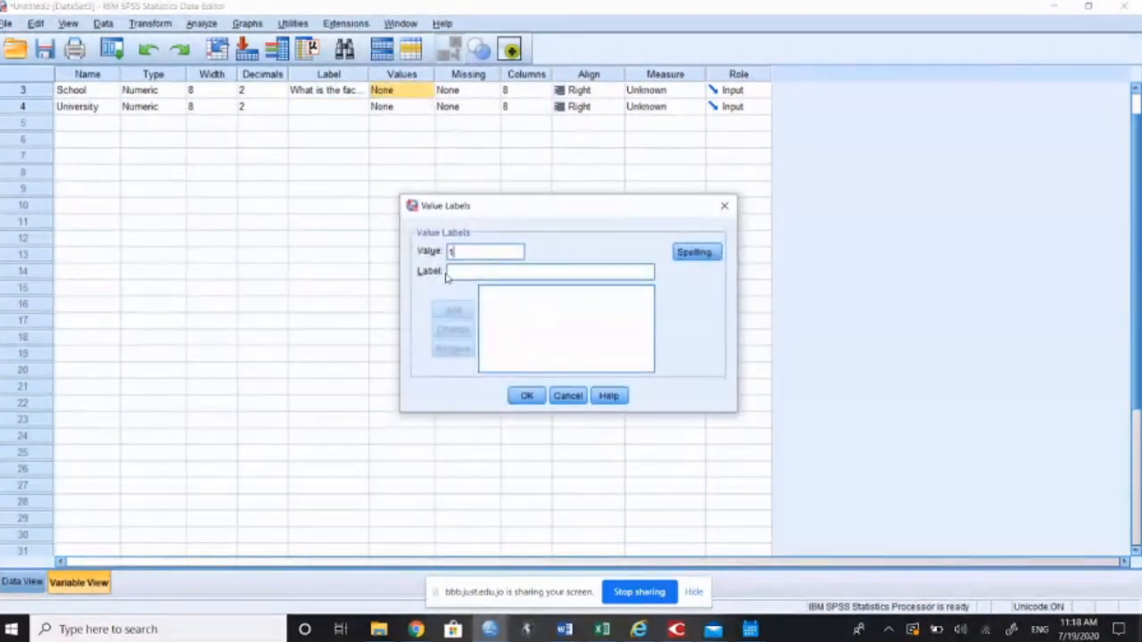
{"action": "type", "text": "JUST"}
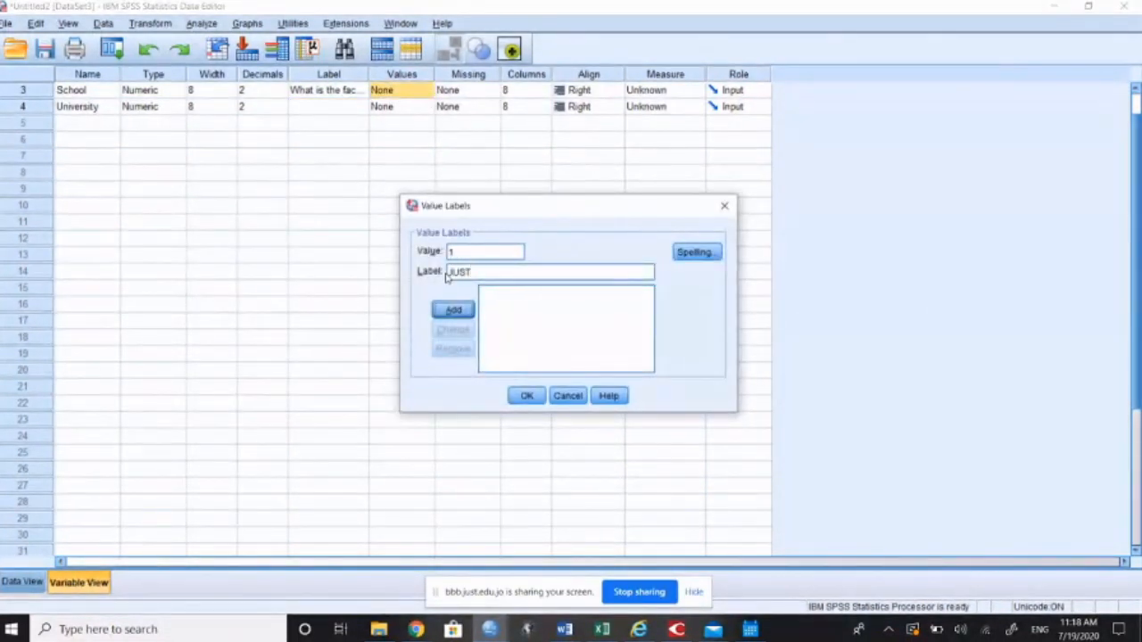
{"action": "key", "text": "Return"}
{"action": "type", "text": "Y"}
{"action": "key", "text": "Return"}
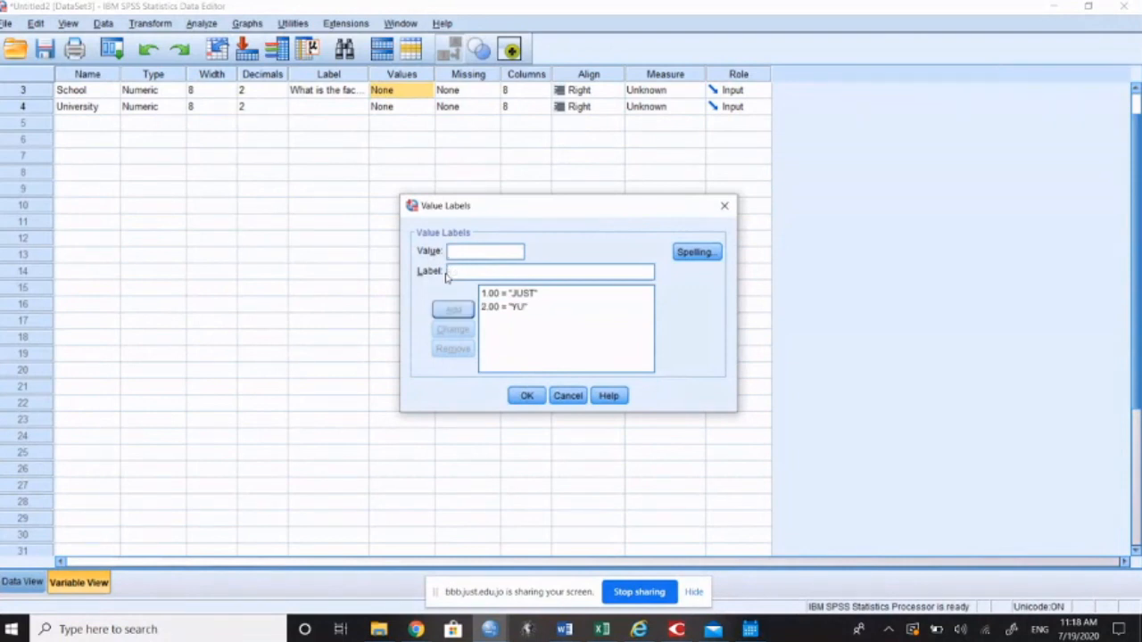
{"action": "type", "text": "BAU"}
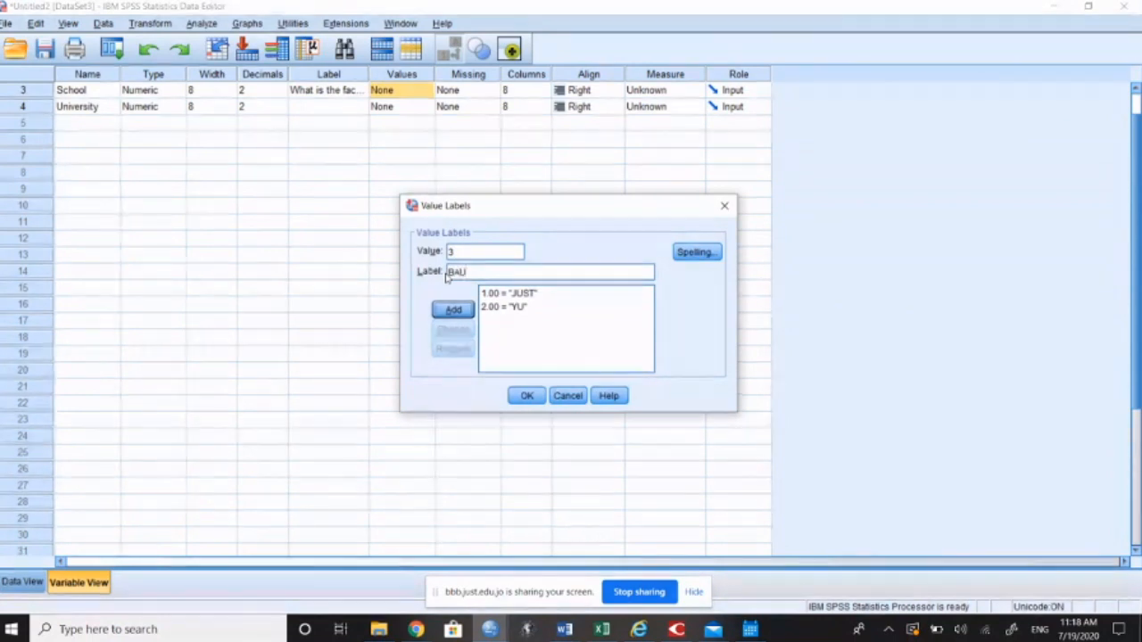
{"action": "key", "text": "Return"}
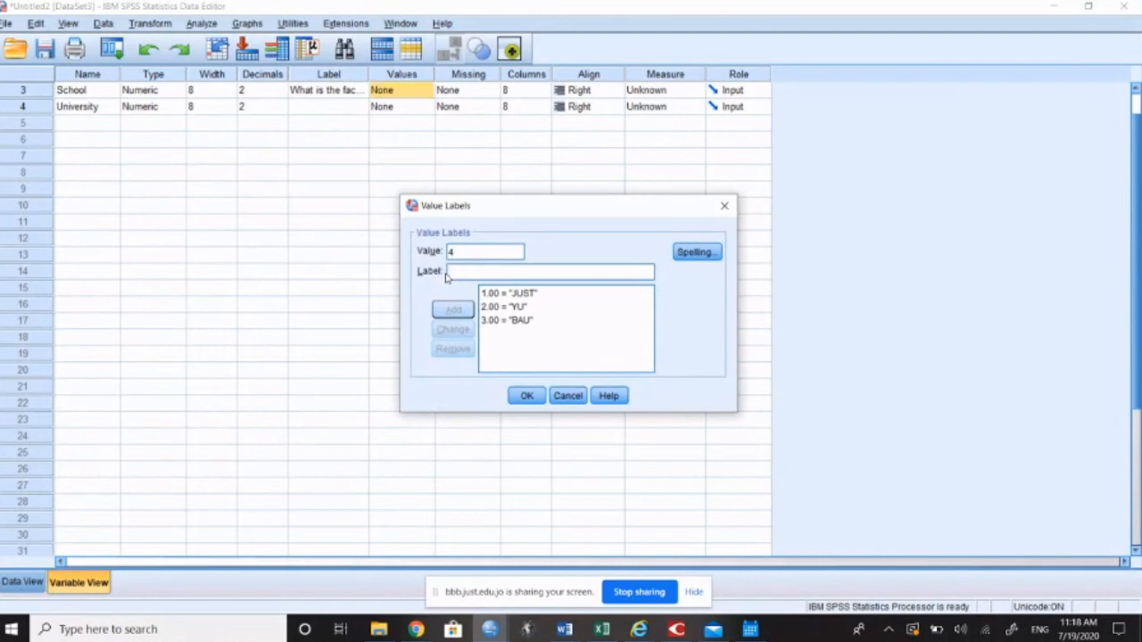
{"action": "type", "text": "MU"}
{"action": "key", "text": "BackSpace"}
{"action": "type", "text": "U"}
{"action": "left_click", "coordinate": [454, 309]}
{"action": "left_click", "coordinate": [527, 395]}
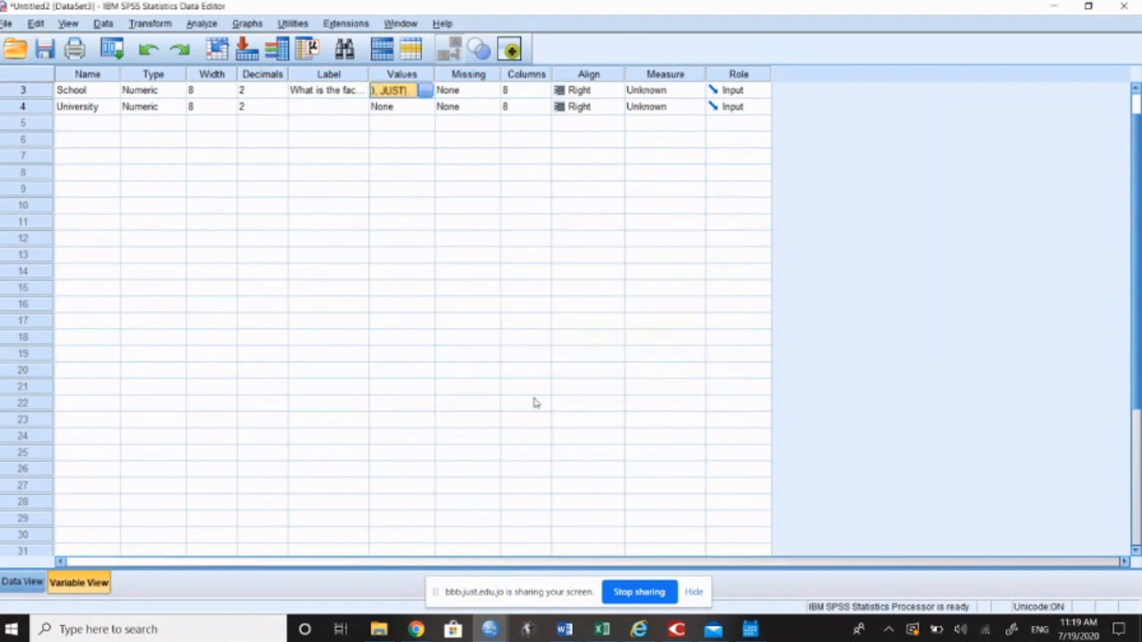
Step: Widen the Values and Label columns of the variable list and go through the Gender and School entries
{"action": "left_click_drag", "start_coordinate": [435, 77], "coordinate": [504, 82]}
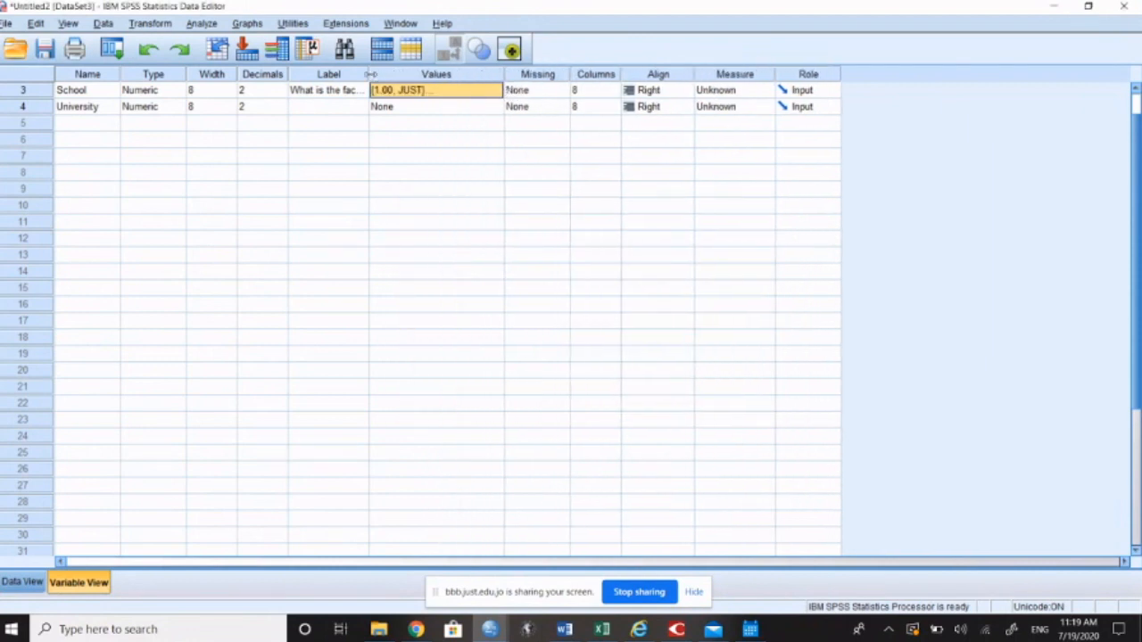
{"action": "left_click_drag", "start_coordinate": [376, 75], "coordinate": [418, 77]}
{"action": "scroll", "coordinate": [379, 161], "scroll_direction": "up", "scroll_amount": 1}
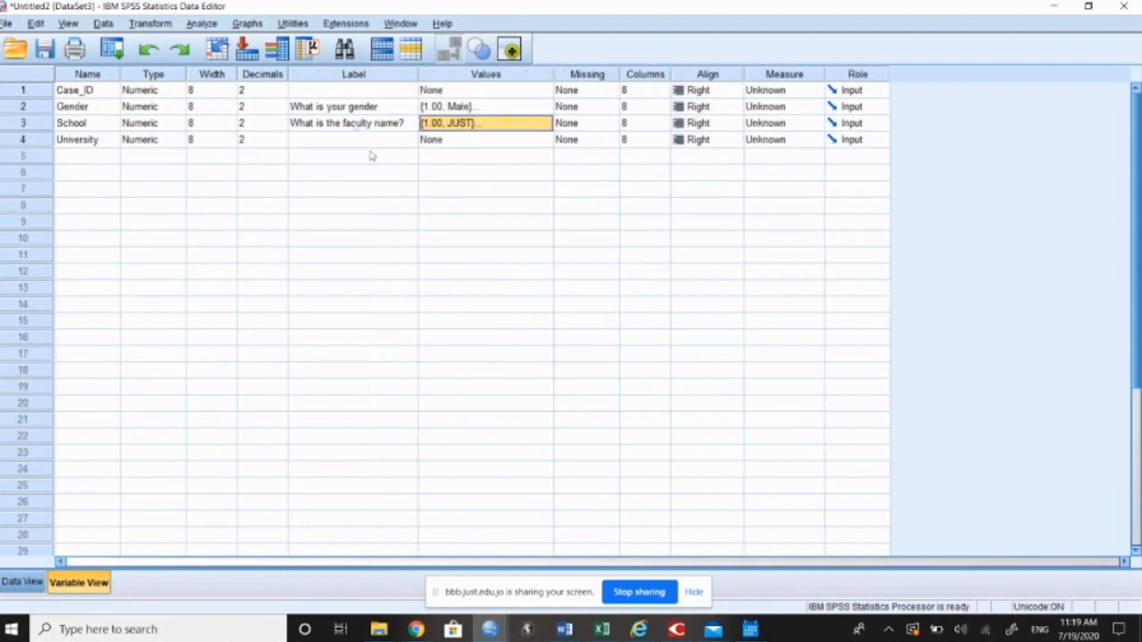
{"action": "left_click", "coordinate": [352, 109]}
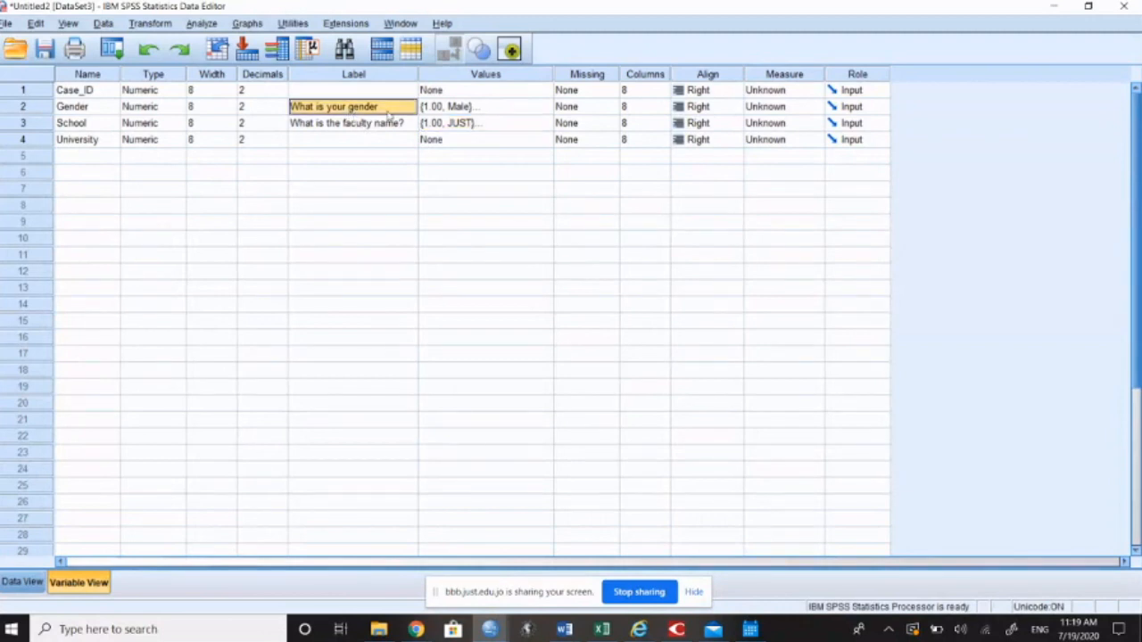
{"action": "left_click", "coordinate": [465, 107]}
{"action": "left_click", "coordinate": [461, 125]}
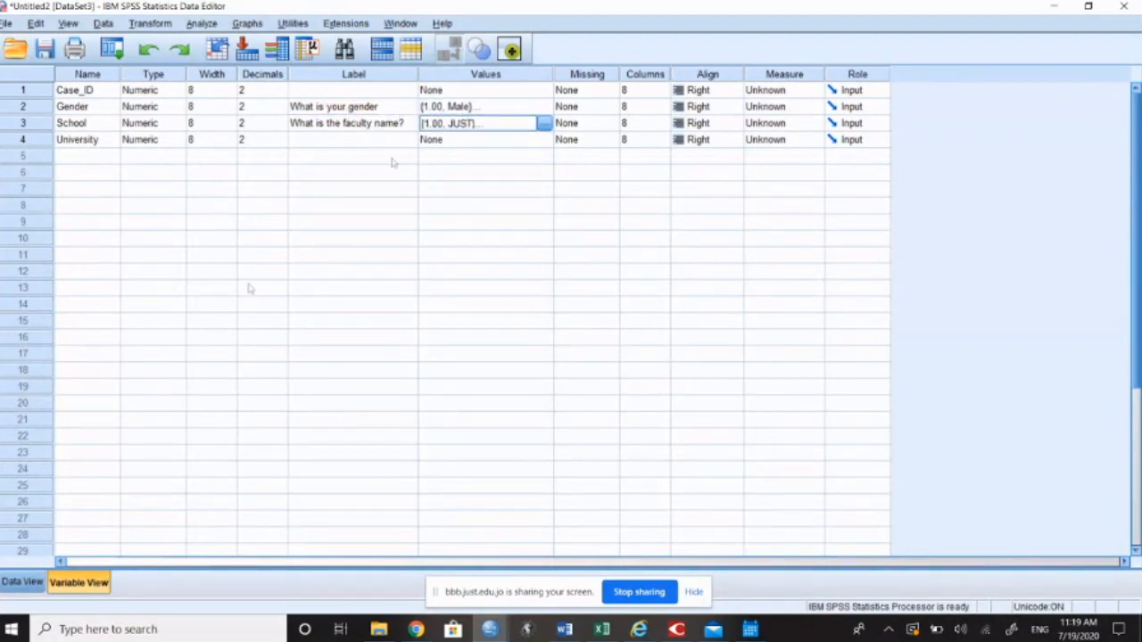
Step: Check the first case in the data grid, and review the School variable's value labels down to value 4
{"action": "left_click", "coordinate": [21, 582]}
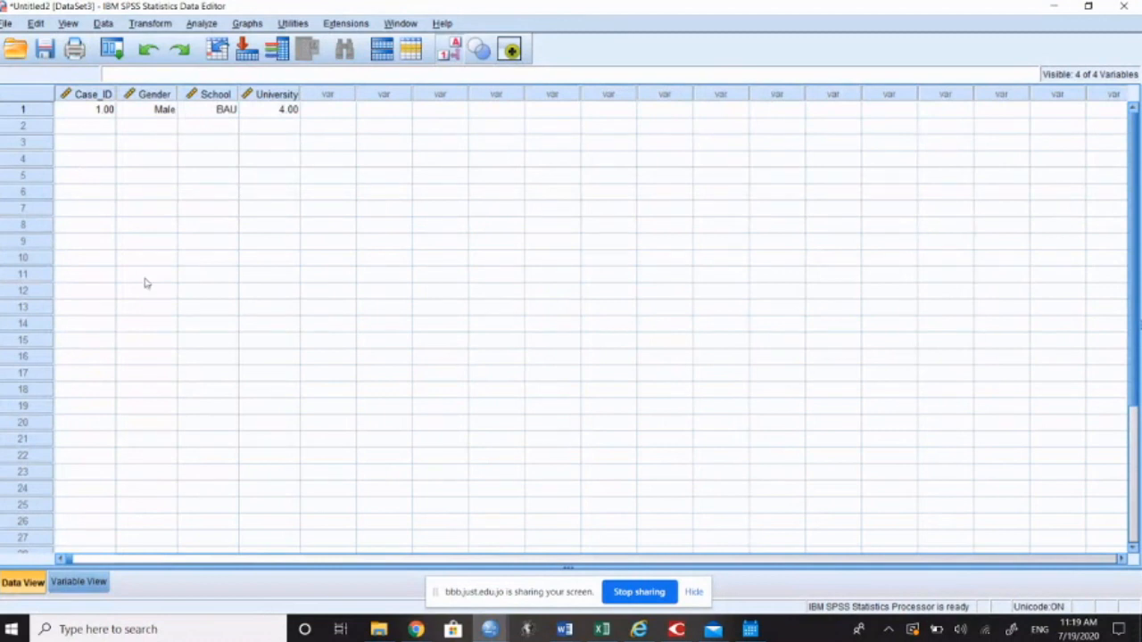
{"action": "left_click", "coordinate": [79, 582]}
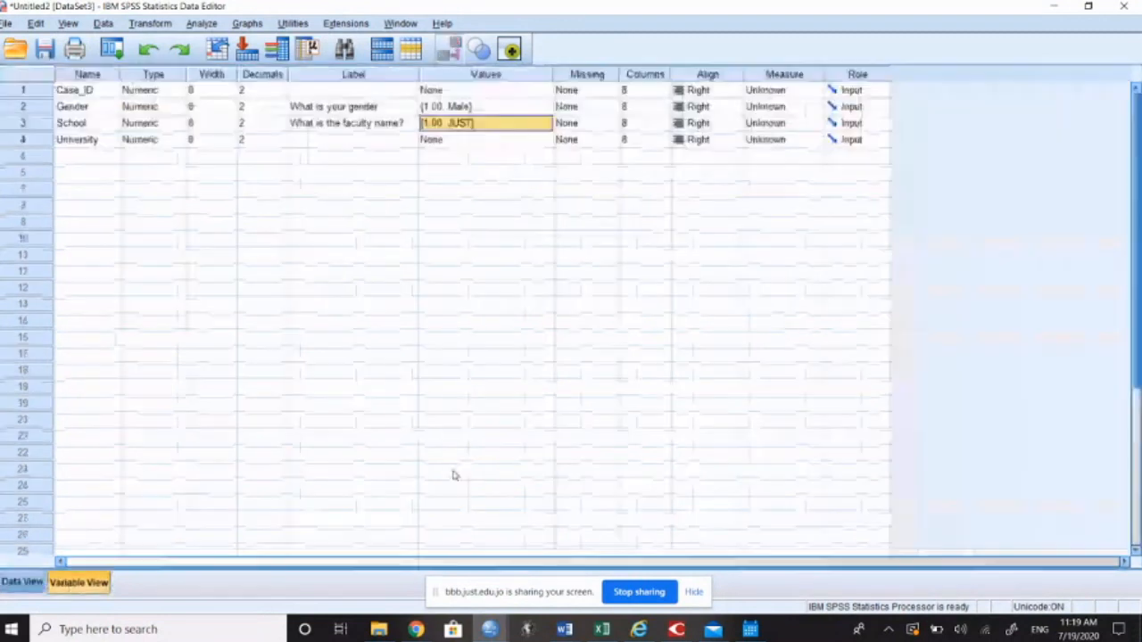
{"action": "left_click", "coordinate": [492, 127]}
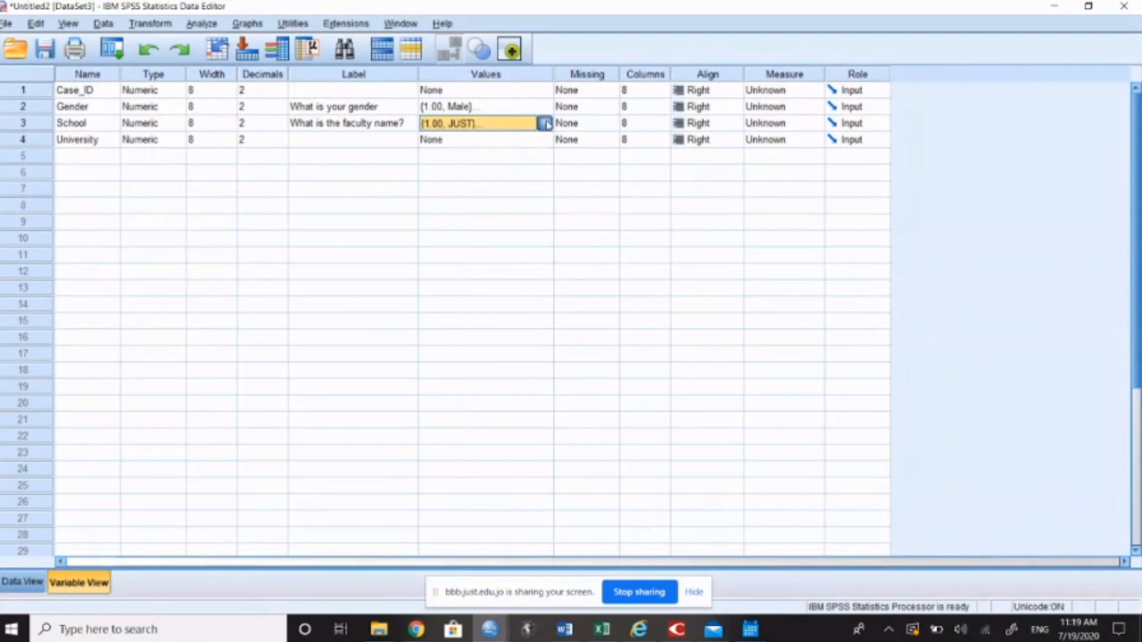
{"action": "left_click", "coordinate": [542, 124]}
{"action": "left_click", "coordinate": [505, 335]}
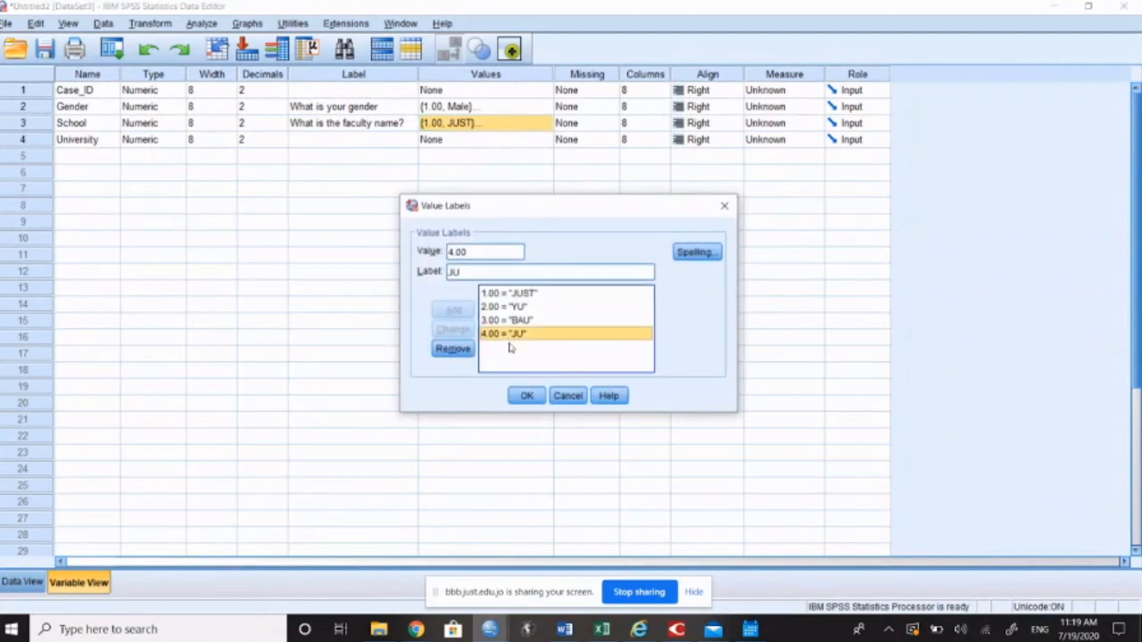
{"action": "left_click", "coordinate": [530, 396]}
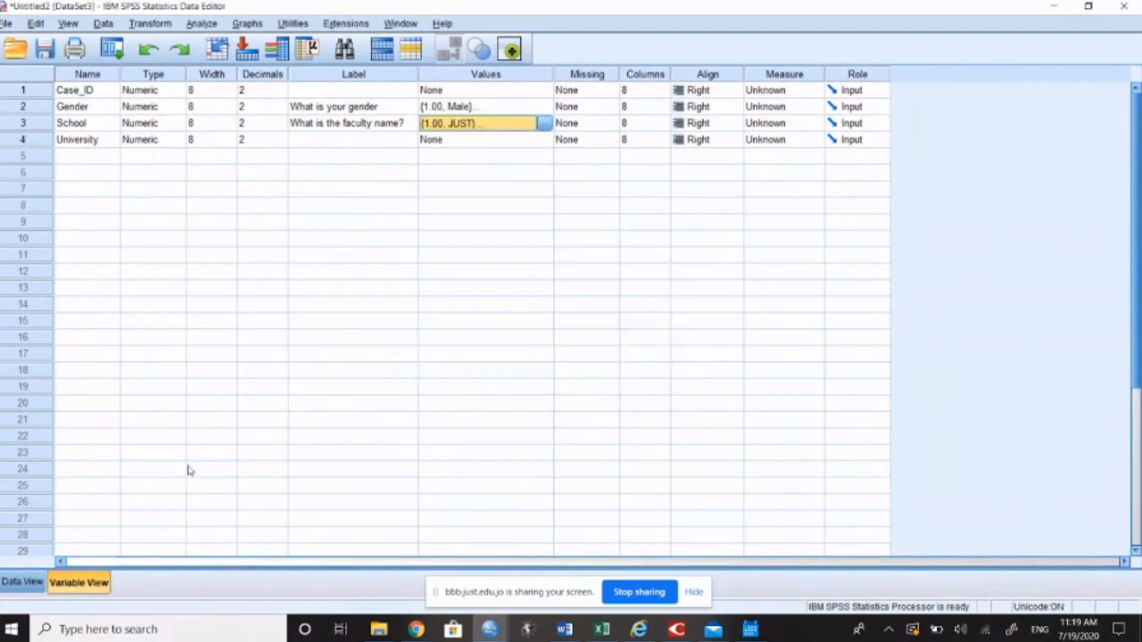
Step: Toggle the value label display off and on in the data grid and select the first case's University cell
{"action": "left_click", "coordinate": [22, 582]}
{"action": "left_click", "coordinate": [448, 49]}
{"action": "left_click", "coordinate": [449, 49]}
{"action": "left_click", "coordinate": [274, 110]}
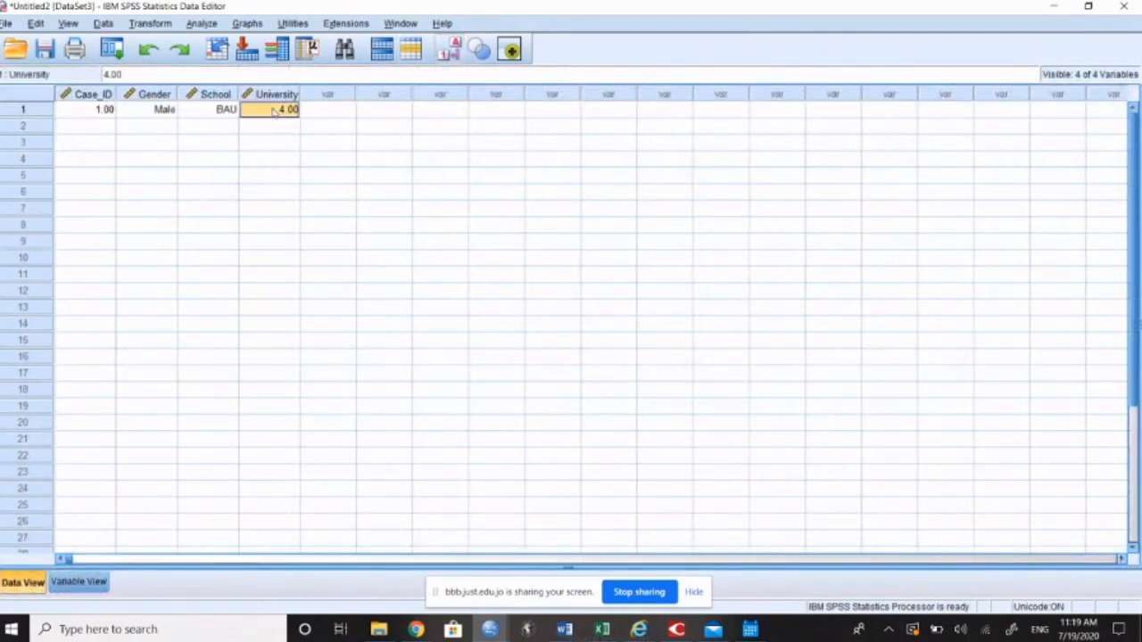
Step: Enter 4 as the first case's University value
{"action": "left_click", "coordinate": [273, 109]}
{"action": "type", "text": "4"}
{"action": "key", "text": "Return"}
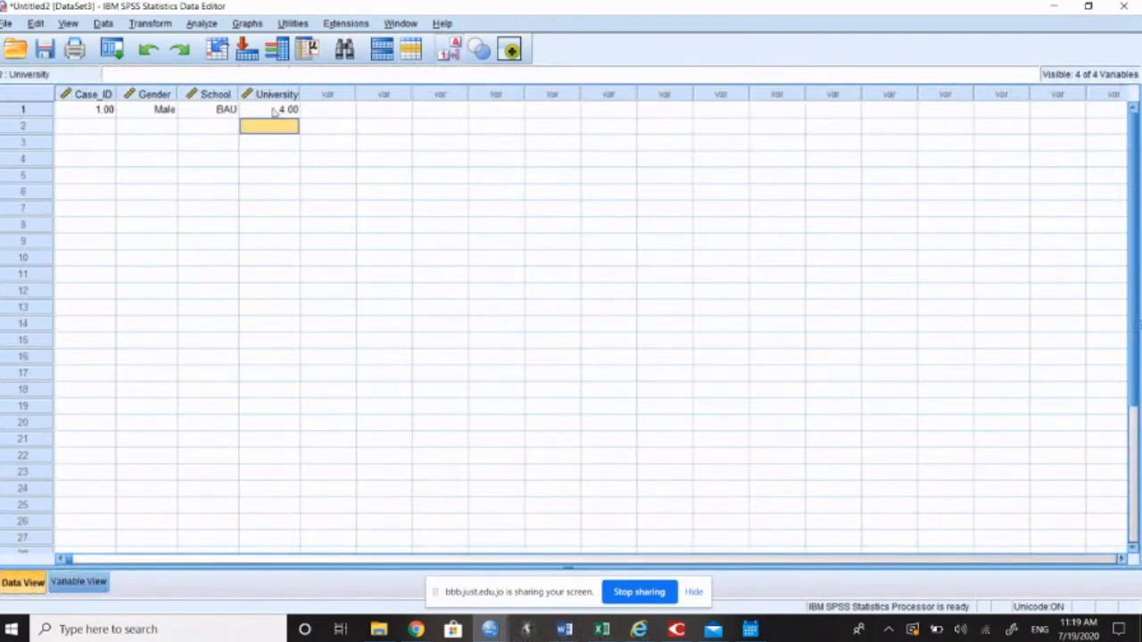
Step: Replace the School variable's value label for 4 with "Jor U" and apply the change
{"action": "left_click", "coordinate": [81, 581]}
{"action": "left_click", "coordinate": [507, 126]}
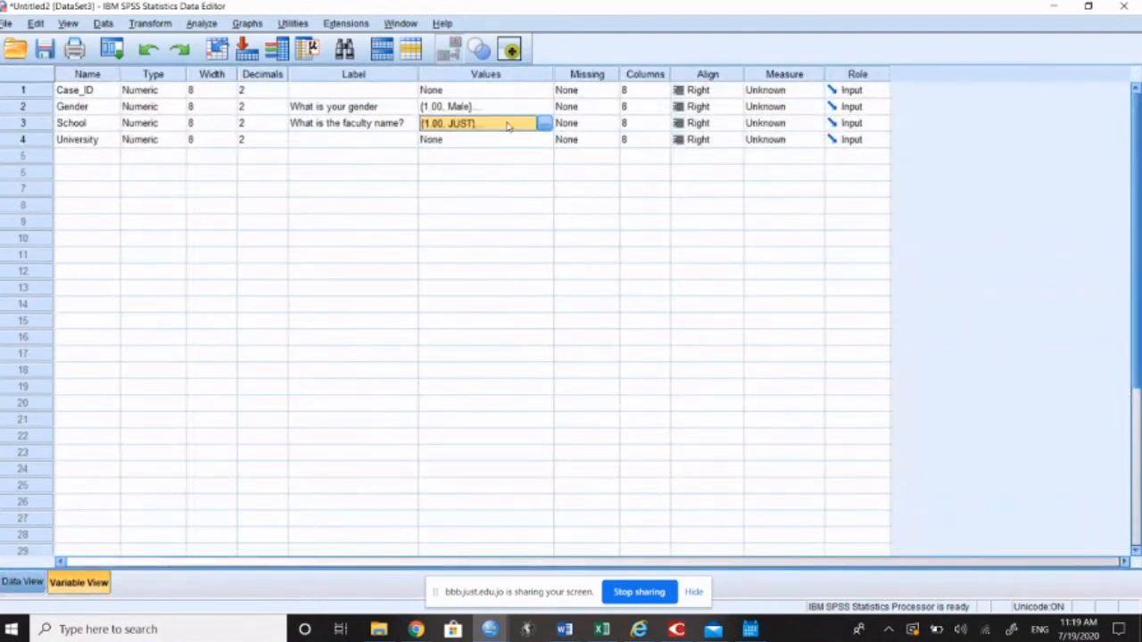
{"action": "left_click", "coordinate": [544, 124]}
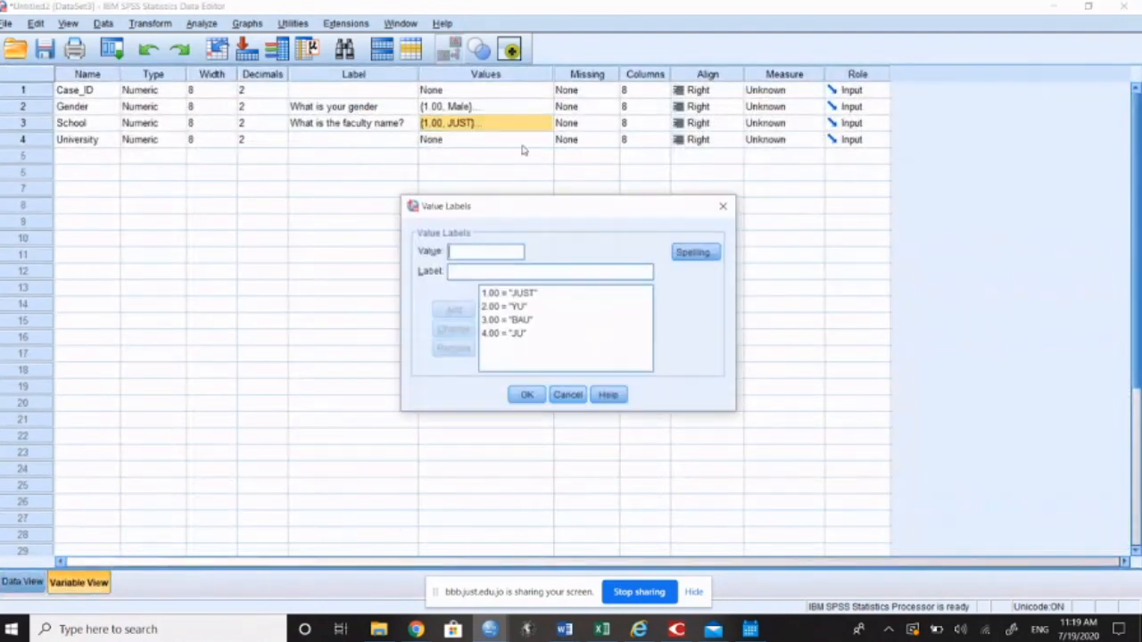
{"action": "left_click", "coordinate": [514, 333]}
{"action": "left_click", "coordinate": [452, 349]}
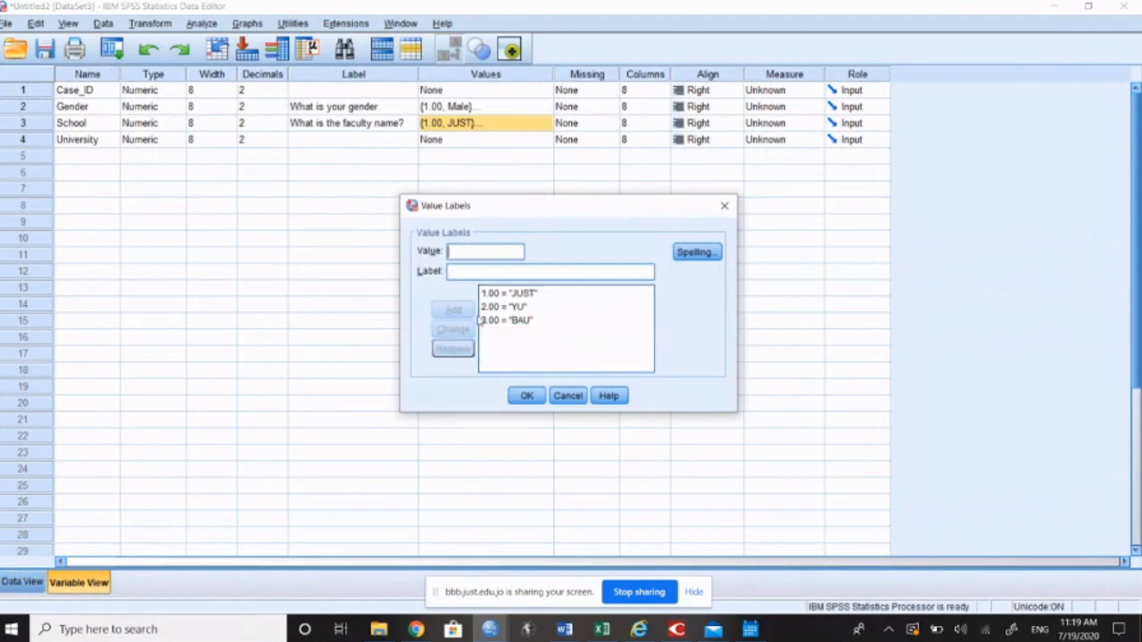
{"action": "left_click", "coordinate": [477, 255]}
{"action": "type", "text": "4"}
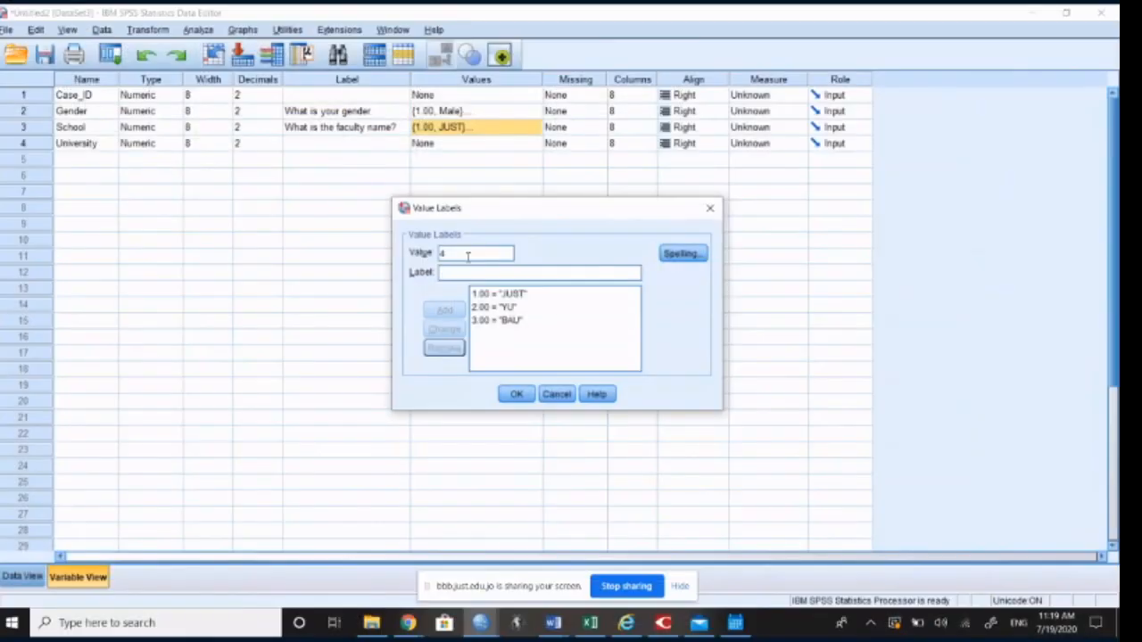
{"action": "key", "text": "Tab"}
{"action": "type", "text": "Jor U"}
{"action": "left_click", "coordinate": [444, 309]}
{"action": "left_click", "coordinate": [516, 394]}
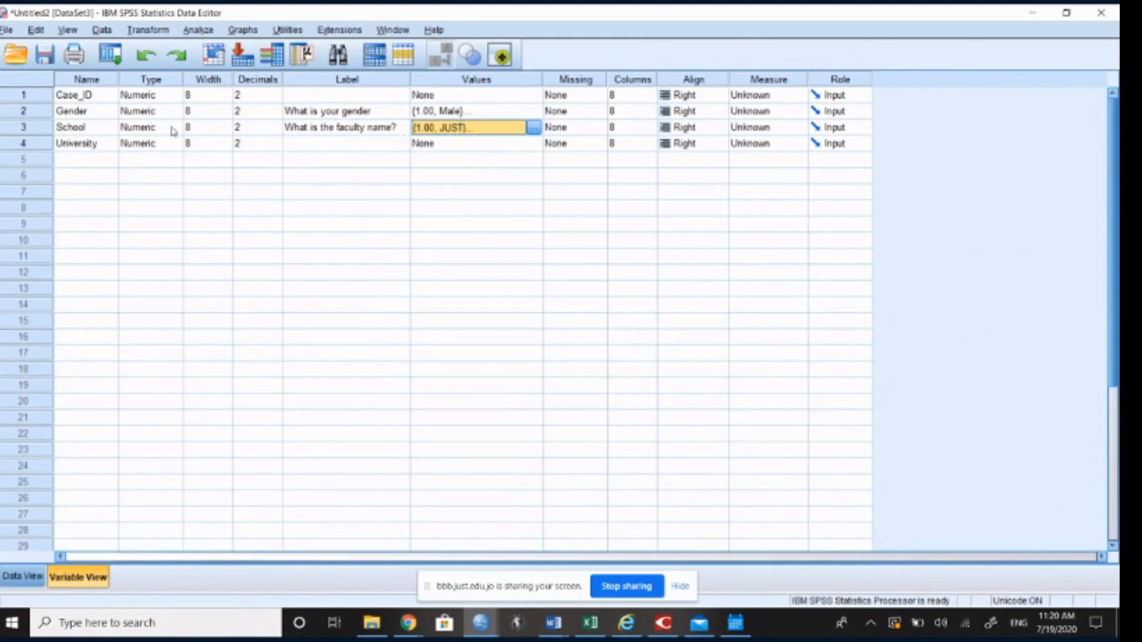
Step: Copy the School variable's value labels and paste them onto the University variable
{"action": "left_click", "coordinate": [102, 150]}
{"action": "left_click", "coordinate": [104, 130]}
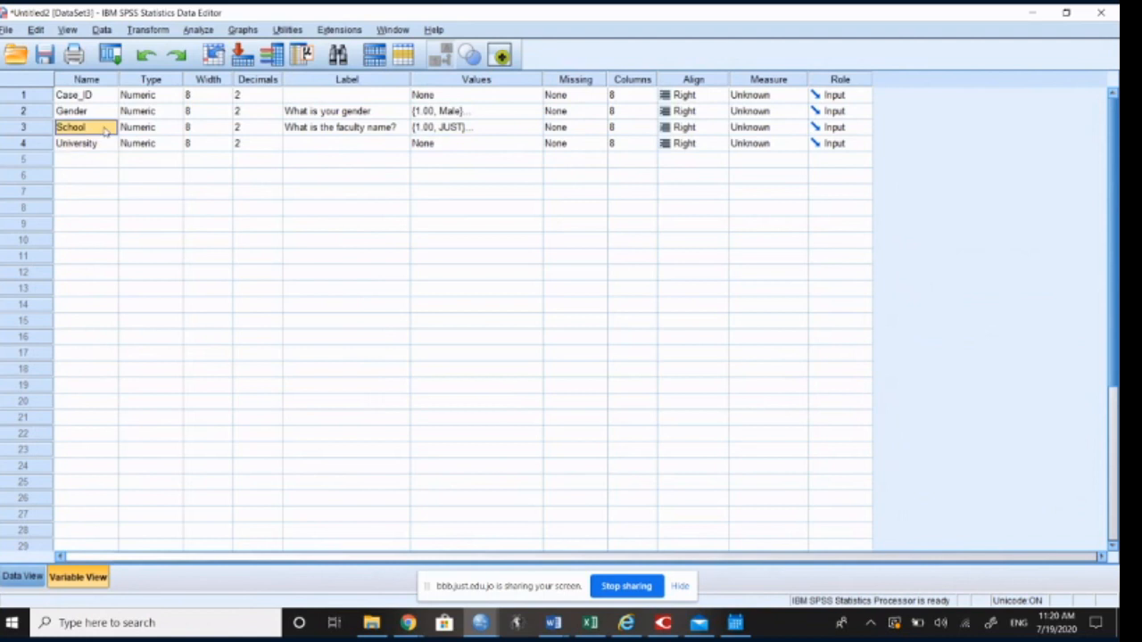
{"action": "left_click", "coordinate": [440, 131]}
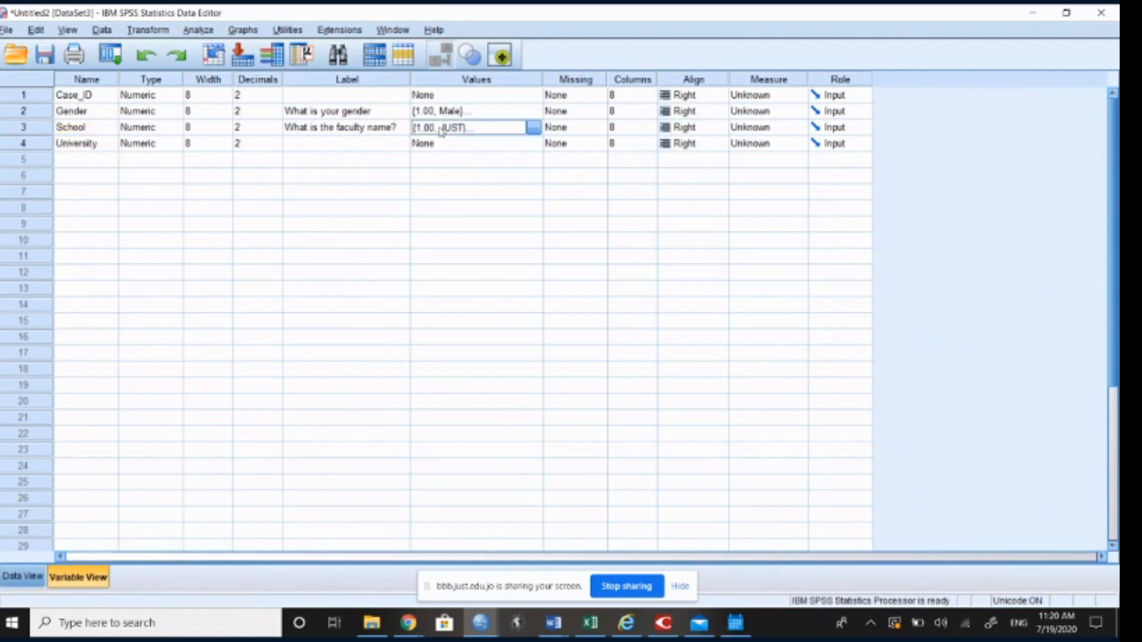
{"action": "right_click", "coordinate": [440, 131]}
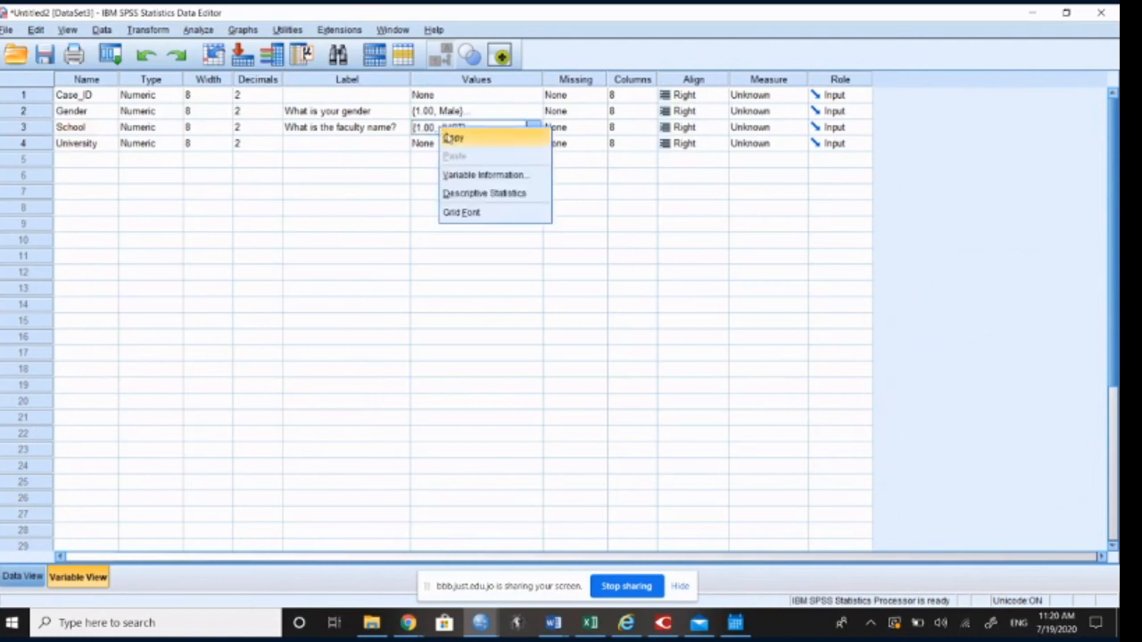
{"action": "left_click", "coordinate": [446, 140]}
{"action": "right_click", "coordinate": [436, 152]}
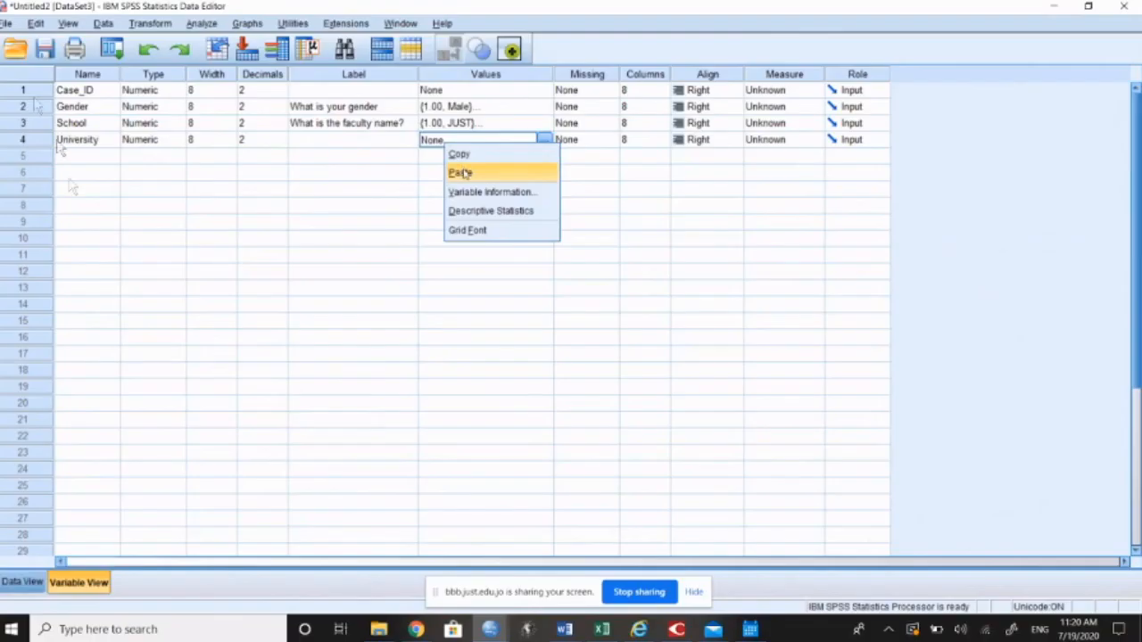
{"action": "left_click", "coordinate": [451, 176]}
Step: Change the School variable's value label for 1 to "Medicine"
{"action": "left_click", "coordinate": [507, 123]}
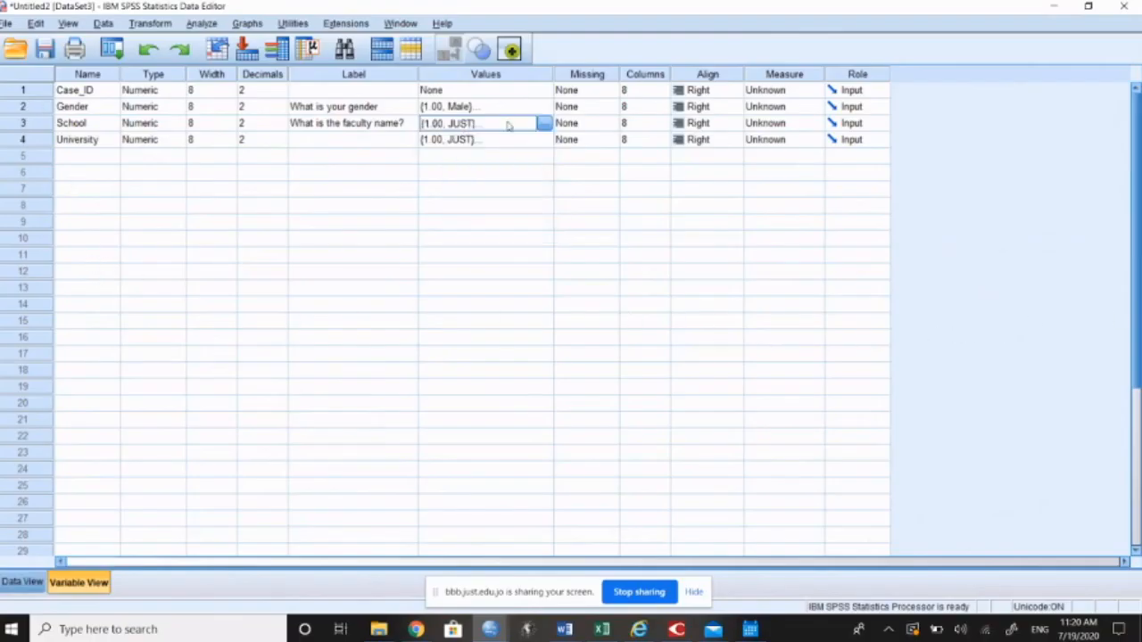
{"action": "left_click", "coordinate": [544, 124]}
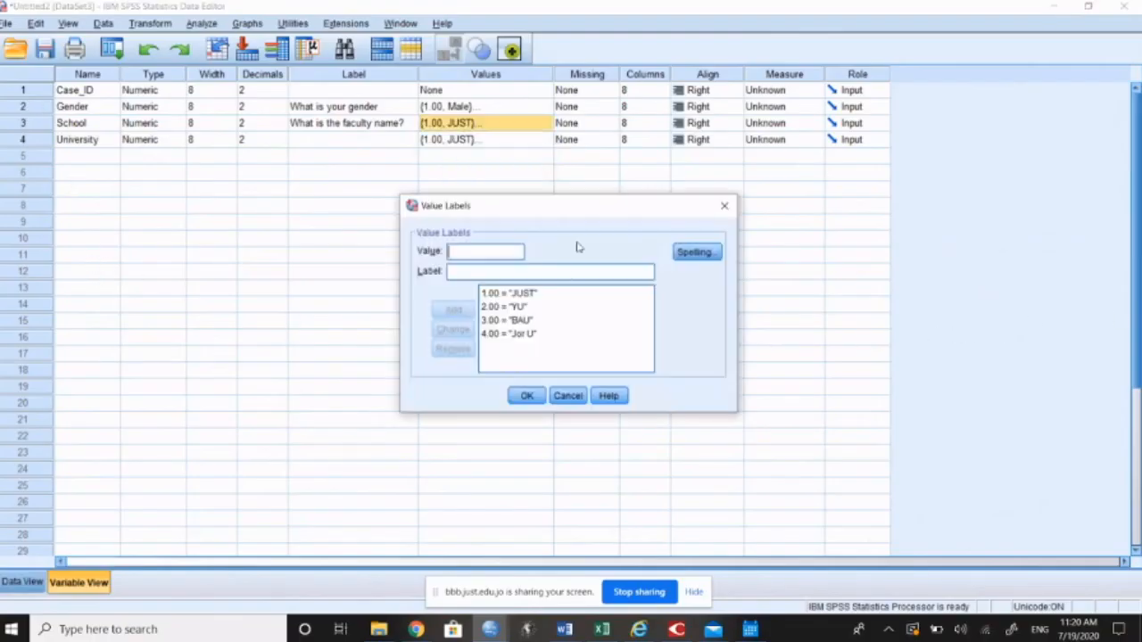
{"action": "left_click", "coordinate": [540, 294]}
{"action": "double_click", "coordinate": [512, 273]}
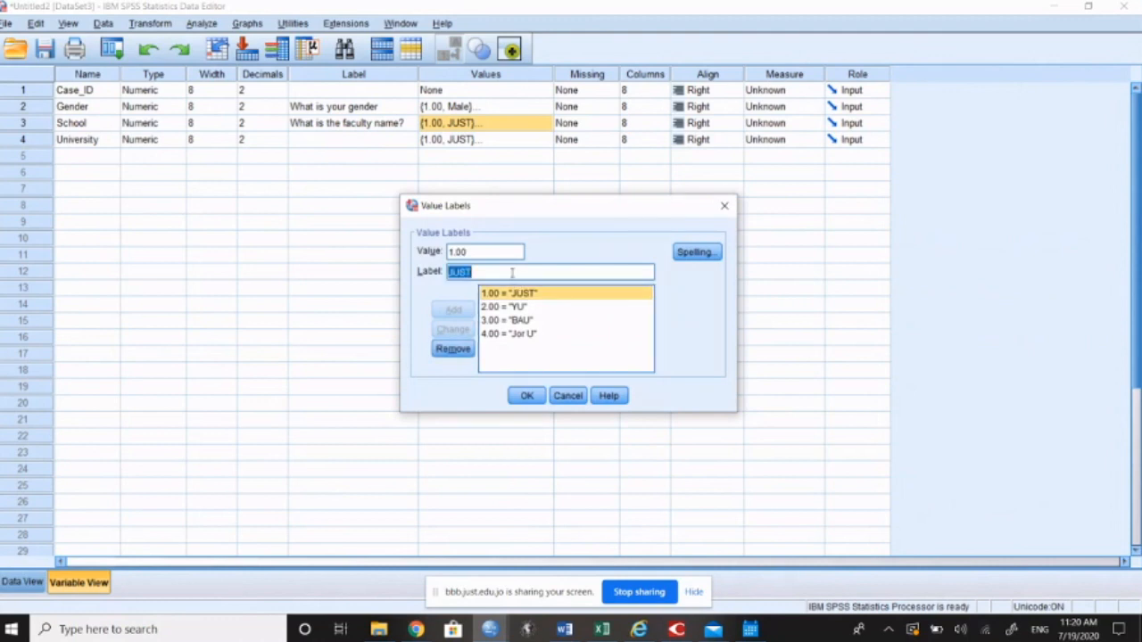
{"action": "type", "text": "Medicine"}
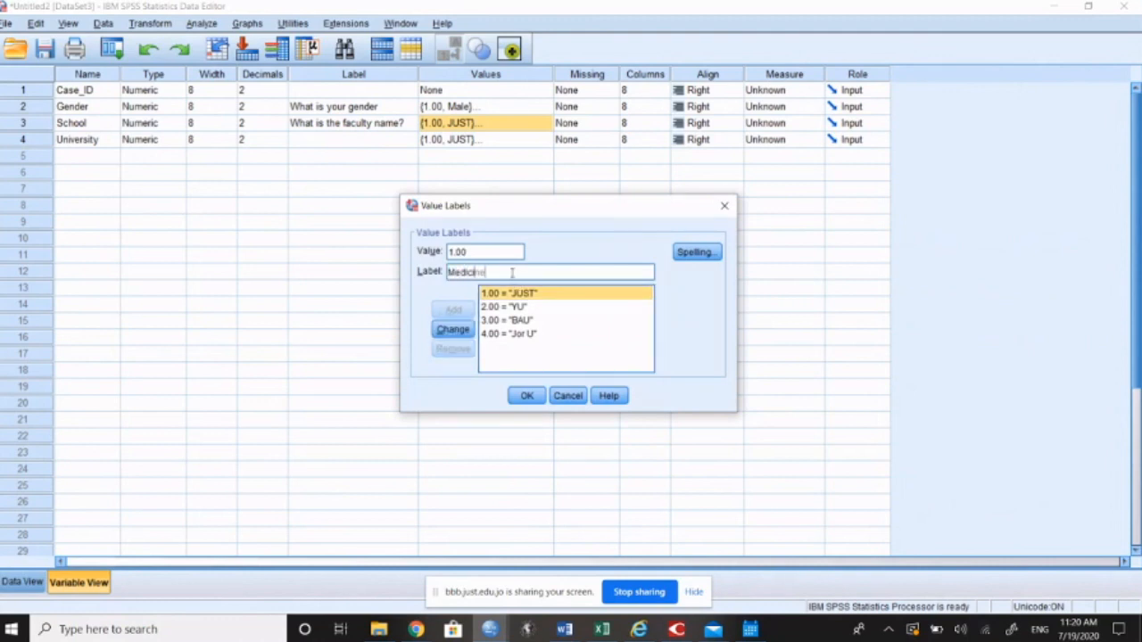
{"action": "left_click", "coordinate": [452, 329]}
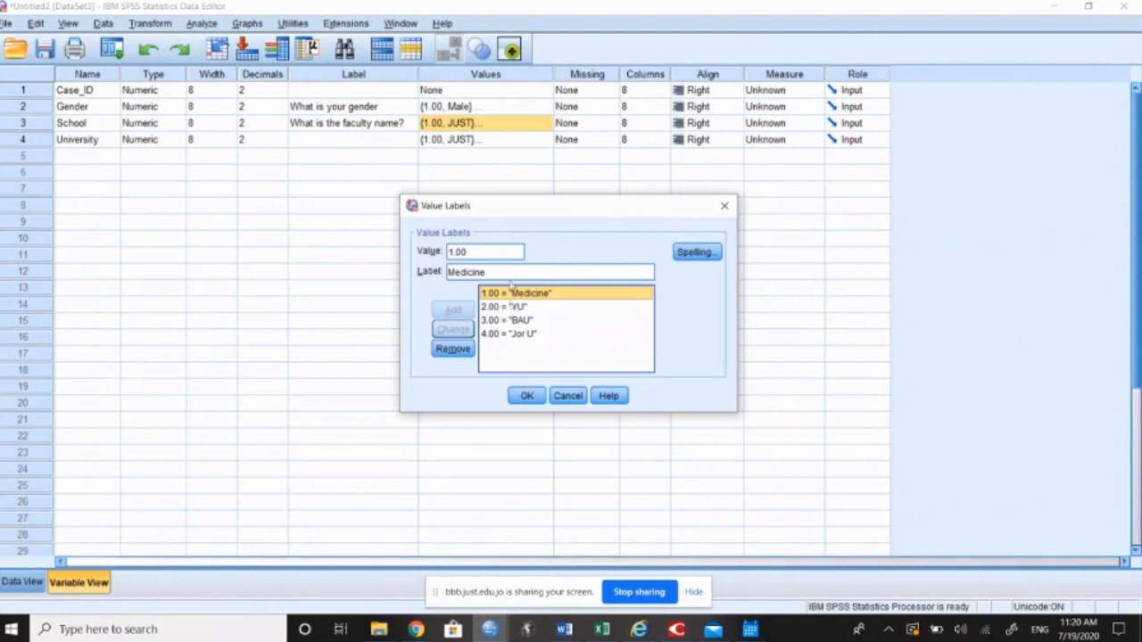
Step: Remove the value labels for 2, 3 and 4 from the School variable
{"action": "left_click", "coordinate": [509, 306]}
{"action": "left_click", "coordinate": [452, 349]}
{"action": "left_click", "coordinate": [505, 308]}
{"action": "left_click", "coordinate": [452, 348]}
{"action": "left_click", "coordinate": [507, 308]}
{"action": "left_click", "coordinate": [453, 349]}
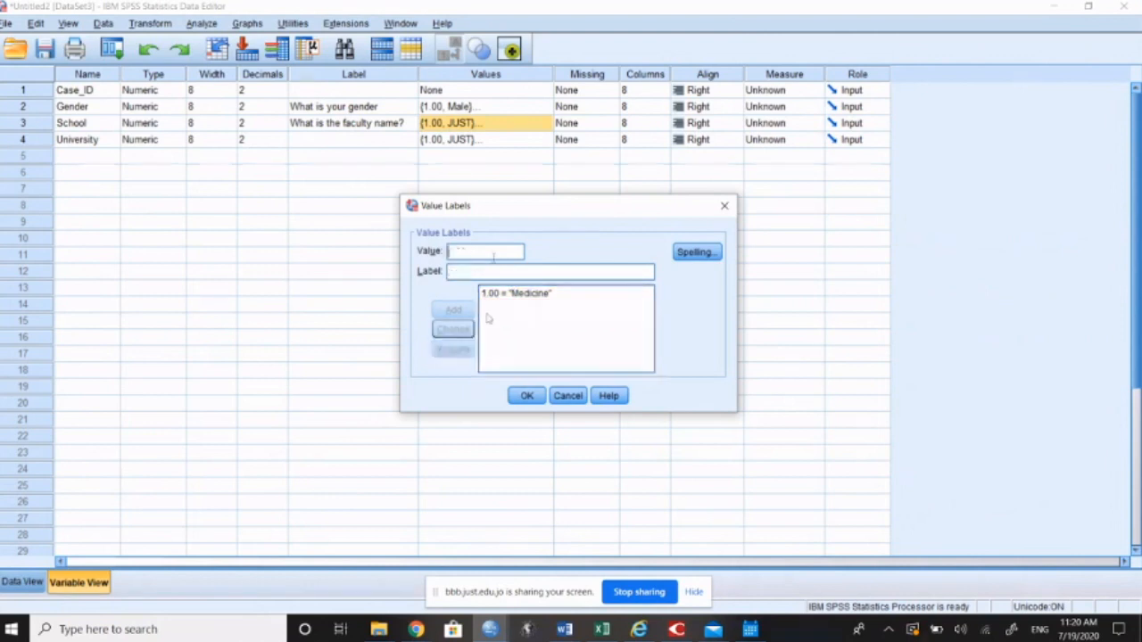
Step: Add the School value labels 2 = "Art" and 3 = "Nrsing"
{"action": "left_click", "coordinate": [492, 254]}
{"action": "type", "text": "2Art"}
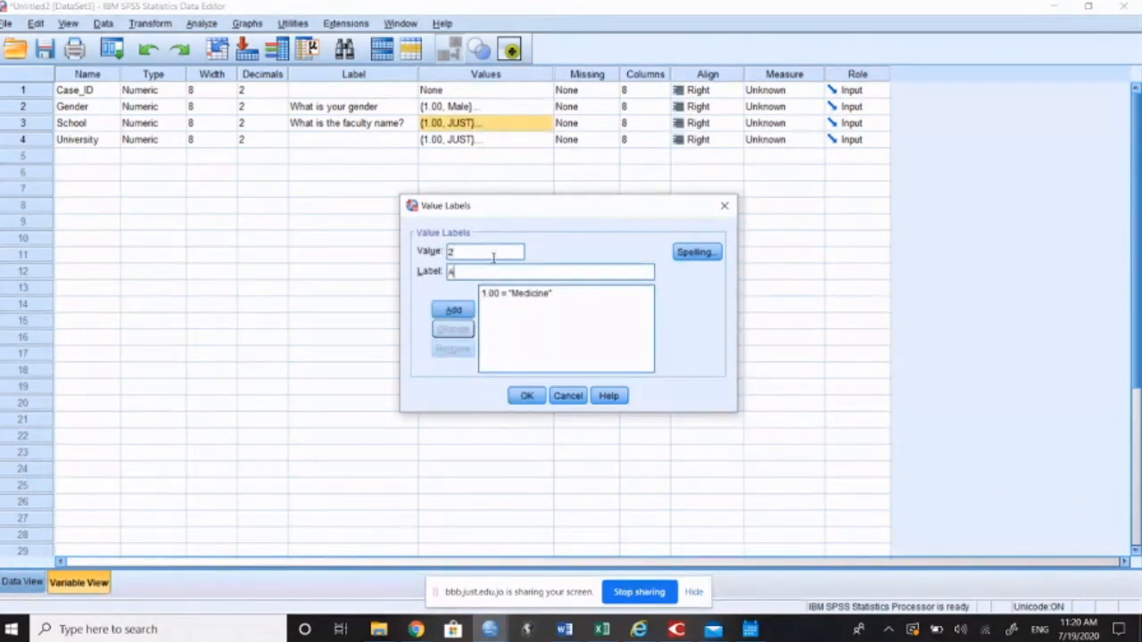
{"action": "left_click", "coordinate": [453, 308]}
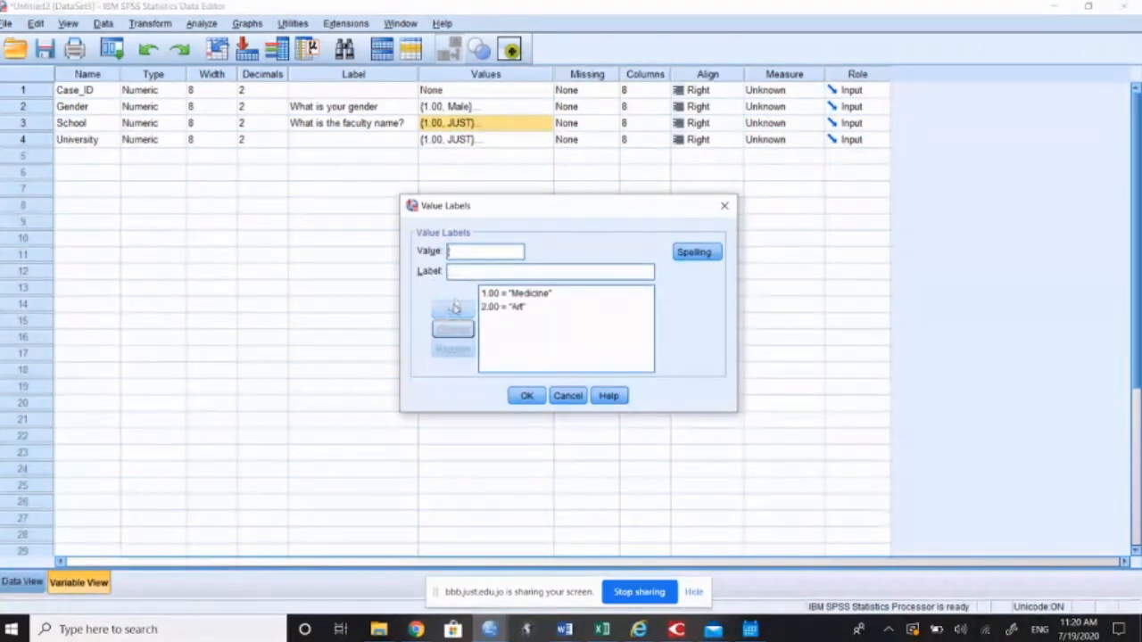
{"action": "type", "text": "3"}
{"action": "key", "text": "Tab"}
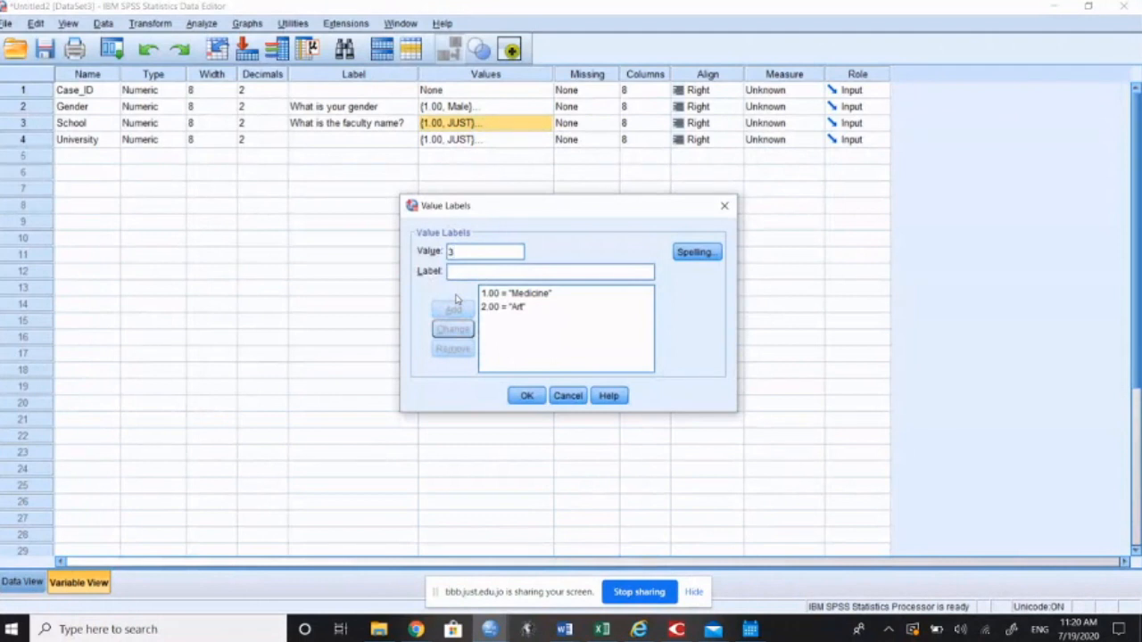
{"action": "type", "text": "Nrsing"}
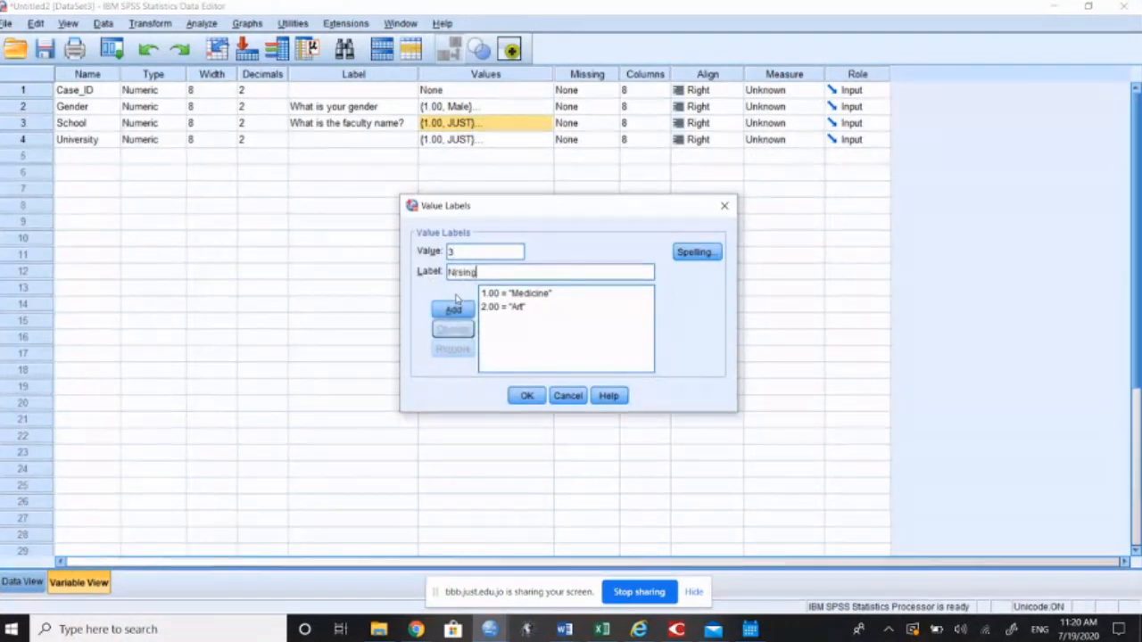
{"action": "left_click", "coordinate": [454, 309]}
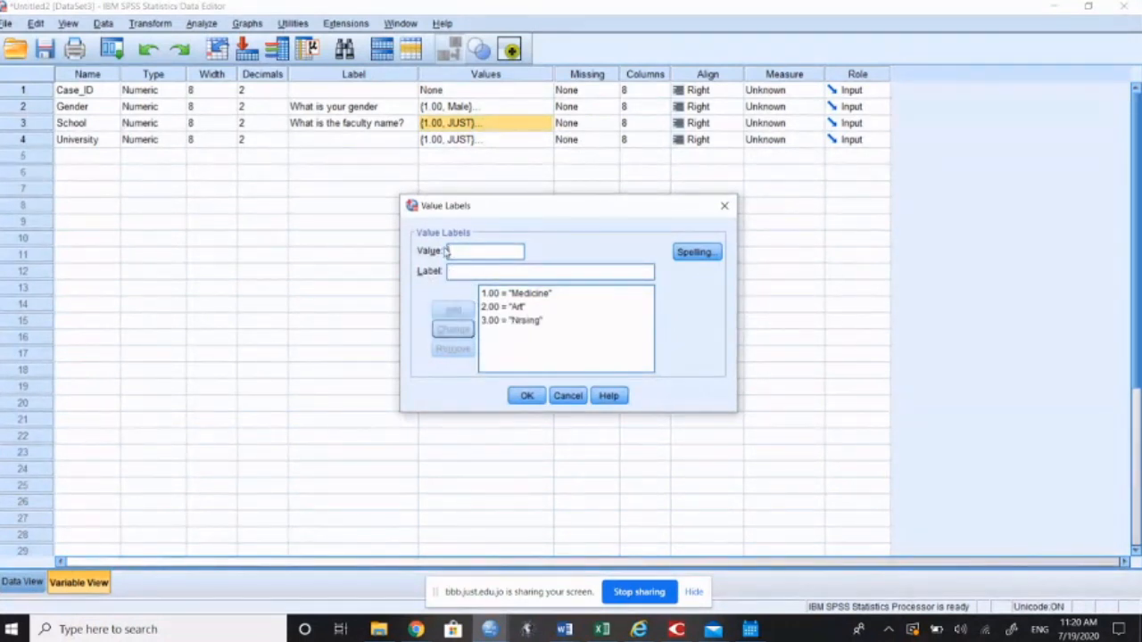
Step: Add the School value label 4 = "Science" and apply the variable's new labels
{"action": "type", "text": "4"}
{"action": "key", "text": "Tab"}
{"action": "type", "text": "Science"}
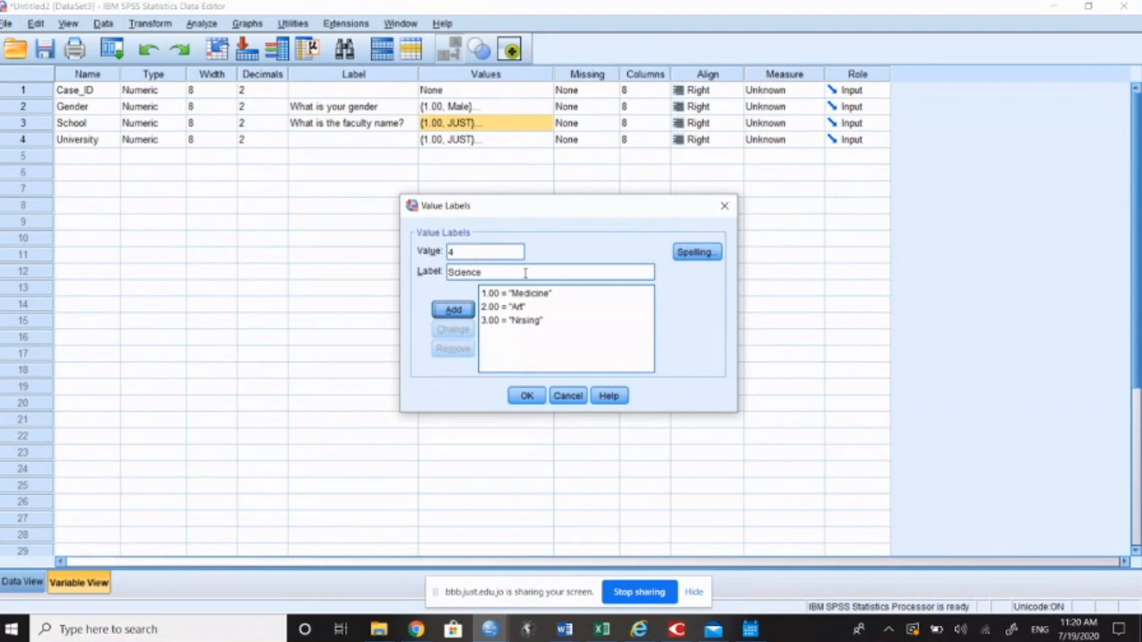
{"action": "key", "text": "Return"}
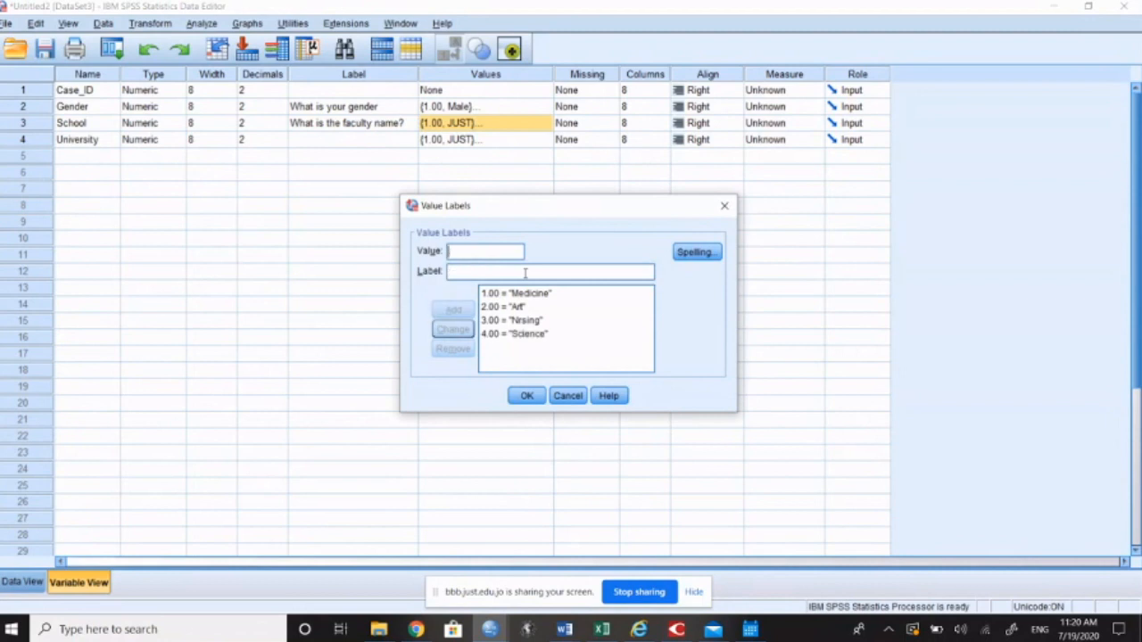
{"action": "left_click", "coordinate": [535, 397]}
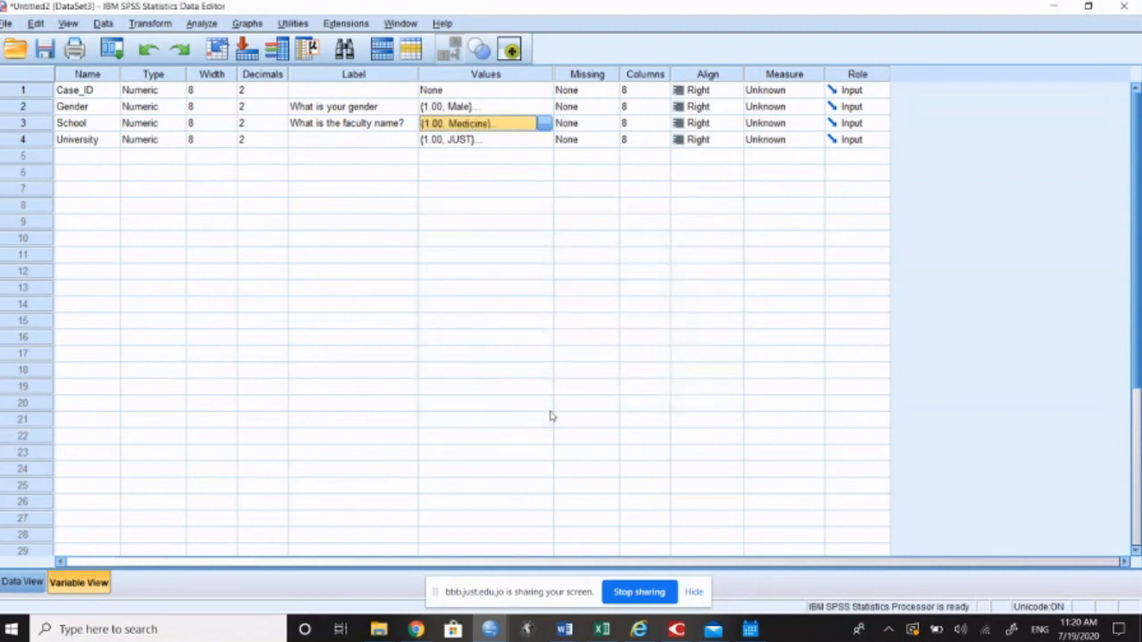
Step: Check the labels displayed for the first case's Gender, School and University in the data grid
{"action": "left_click", "coordinate": [23, 582]}
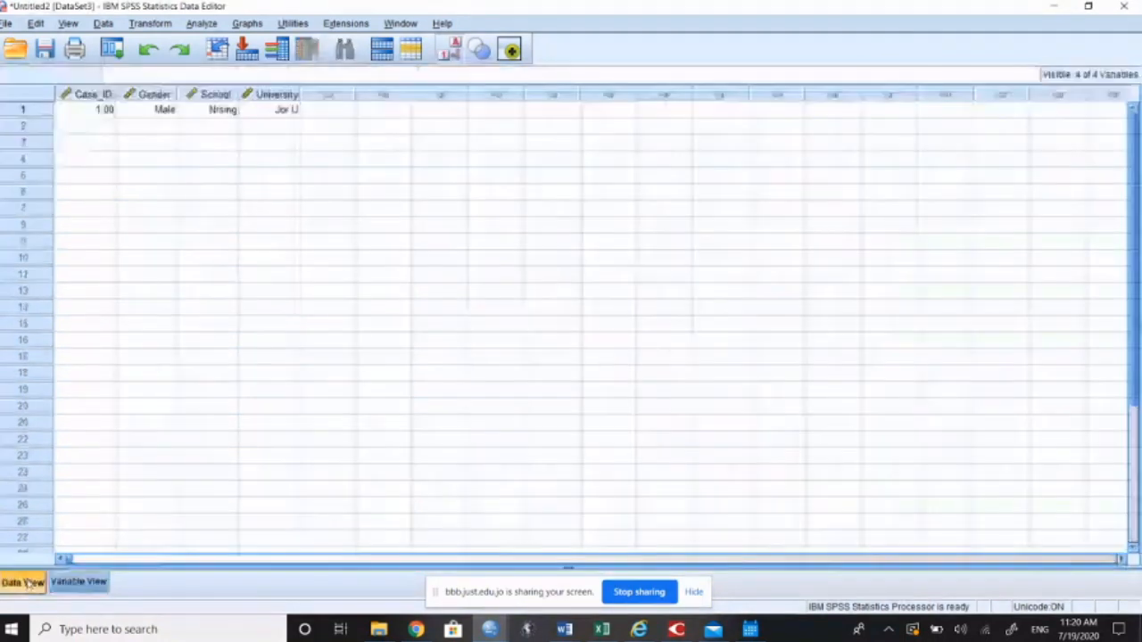
{"action": "left_click", "coordinate": [152, 111]}
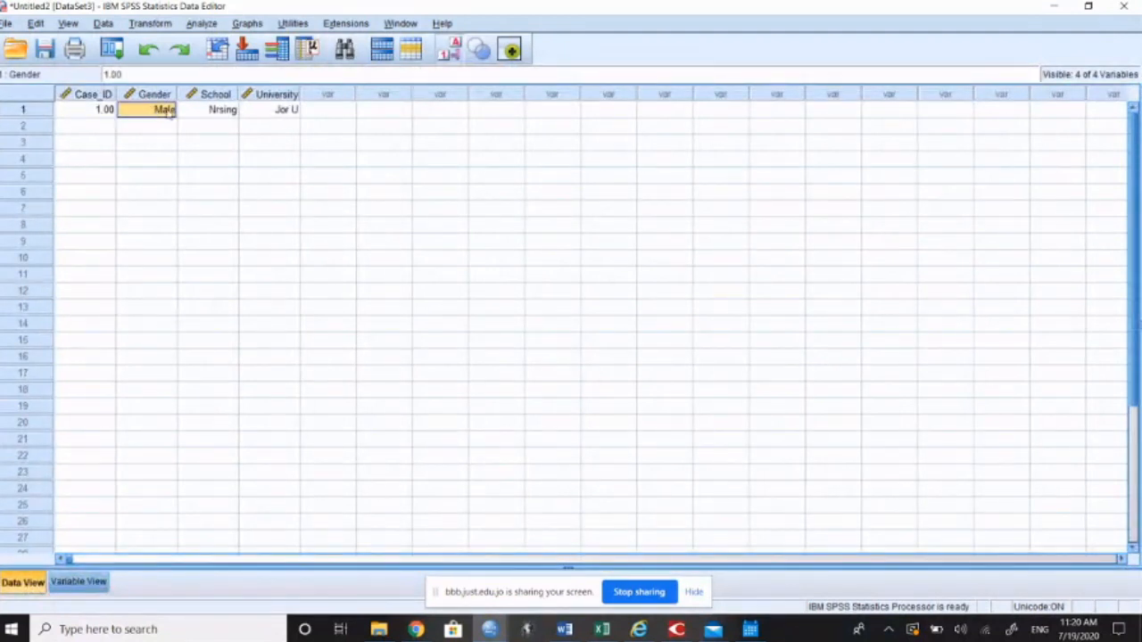
{"action": "left_click", "coordinate": [217, 116]}
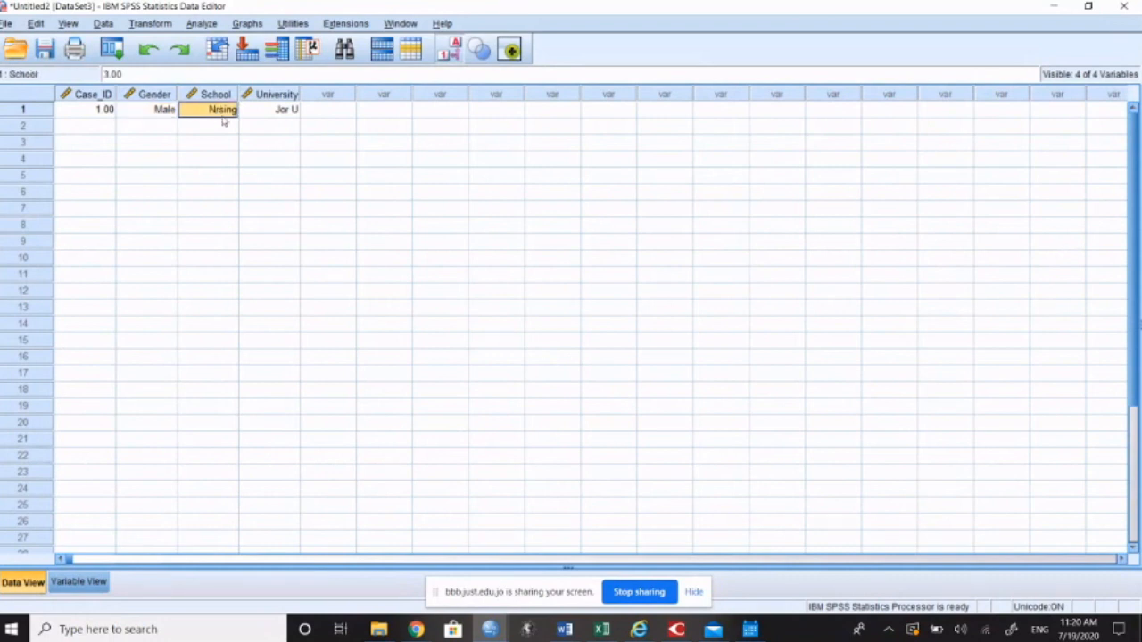
{"action": "left_click", "coordinate": [275, 113]}
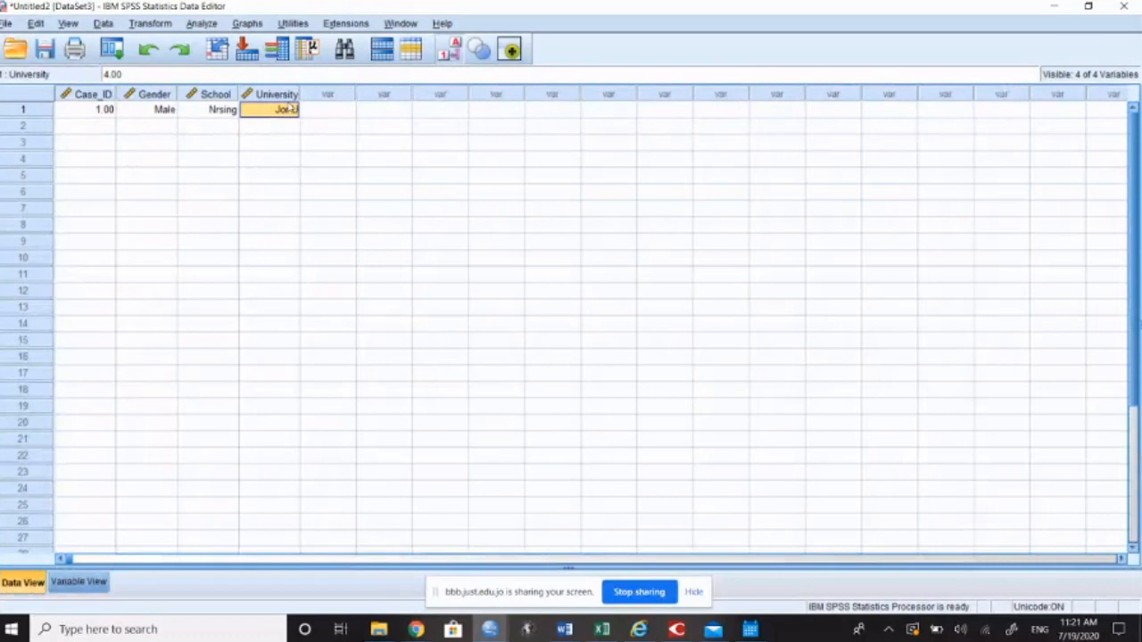
Step: Switch the value labels off to go through the first case's numeric codes, and turn the labels back on
{"action": "left_click", "coordinate": [448, 50]}
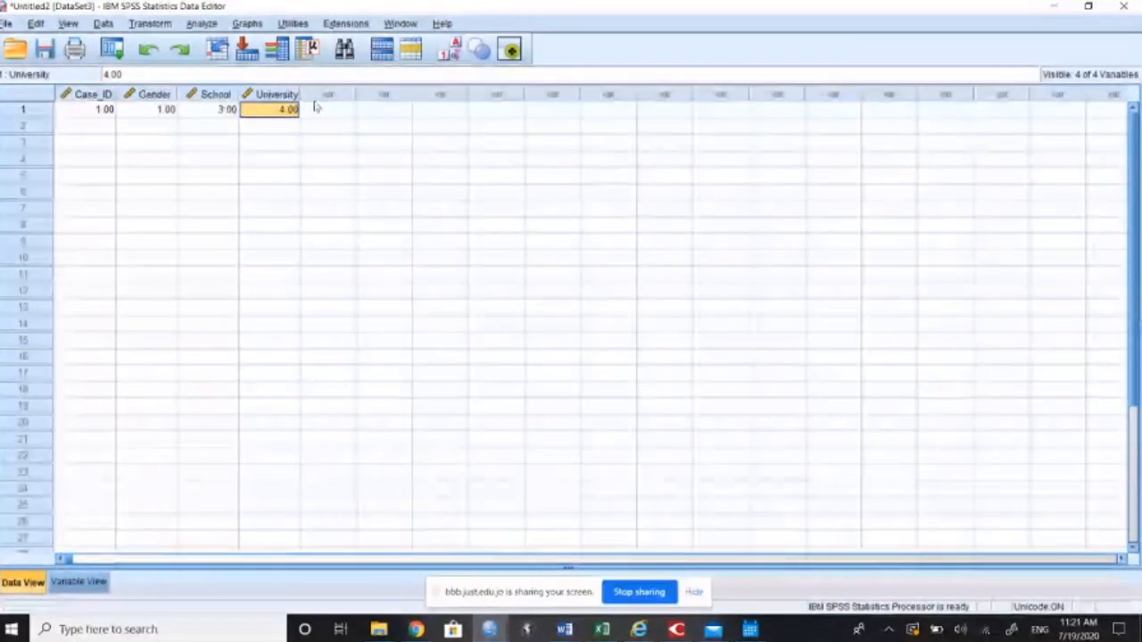
{"action": "left_click", "coordinate": [169, 109]}
{"action": "left_click", "coordinate": [207, 111]}
{"action": "left_click", "coordinate": [280, 114]}
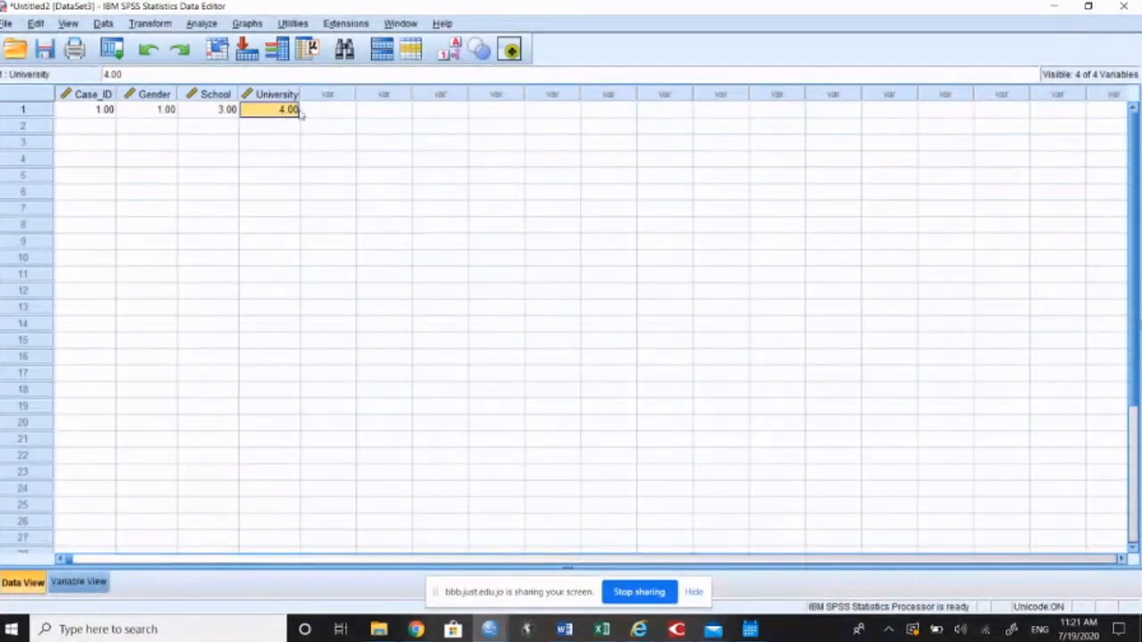
{"action": "left_click", "coordinate": [449, 50]}
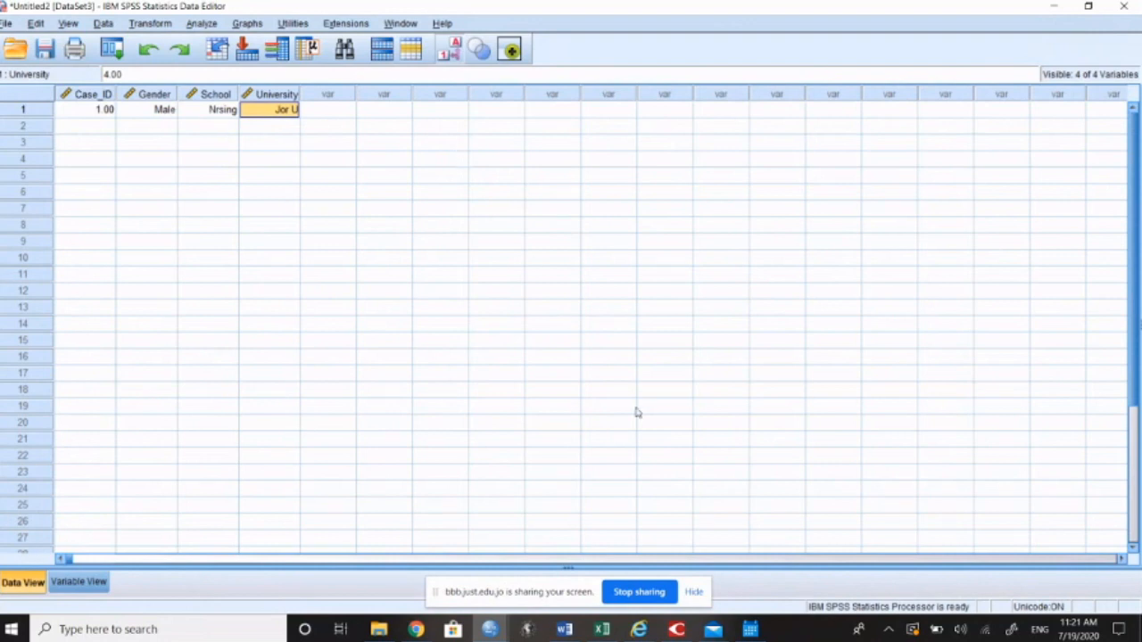
Step: Preview the BigBlueButton meeting window, and minimize the new dataset to return to the data_Med_KAP_APRIL_2019.sav dataset
{"action": "left_click", "coordinate": [489, 615]}
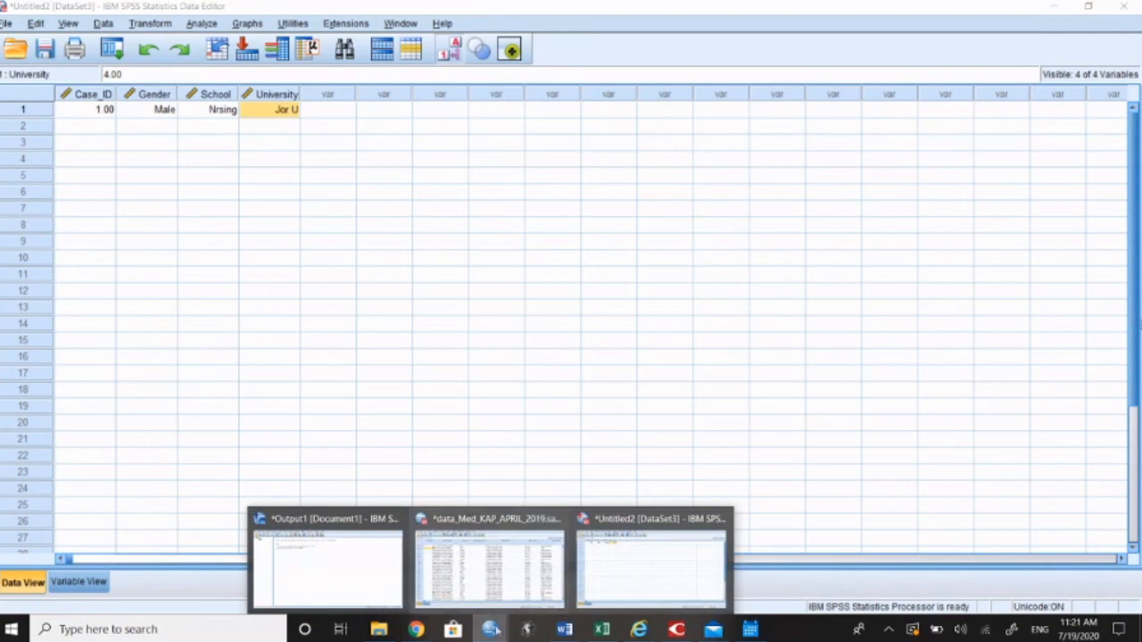
{"action": "mouse_move", "coordinate": [416, 624]}
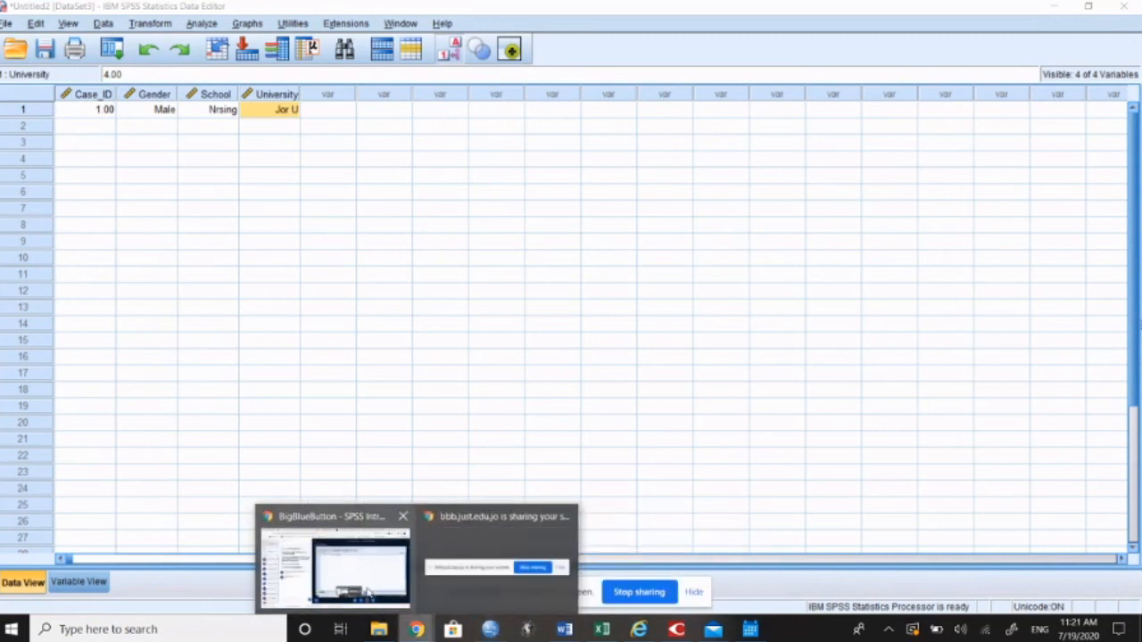
{"action": "mouse_move", "coordinate": [362, 568]}
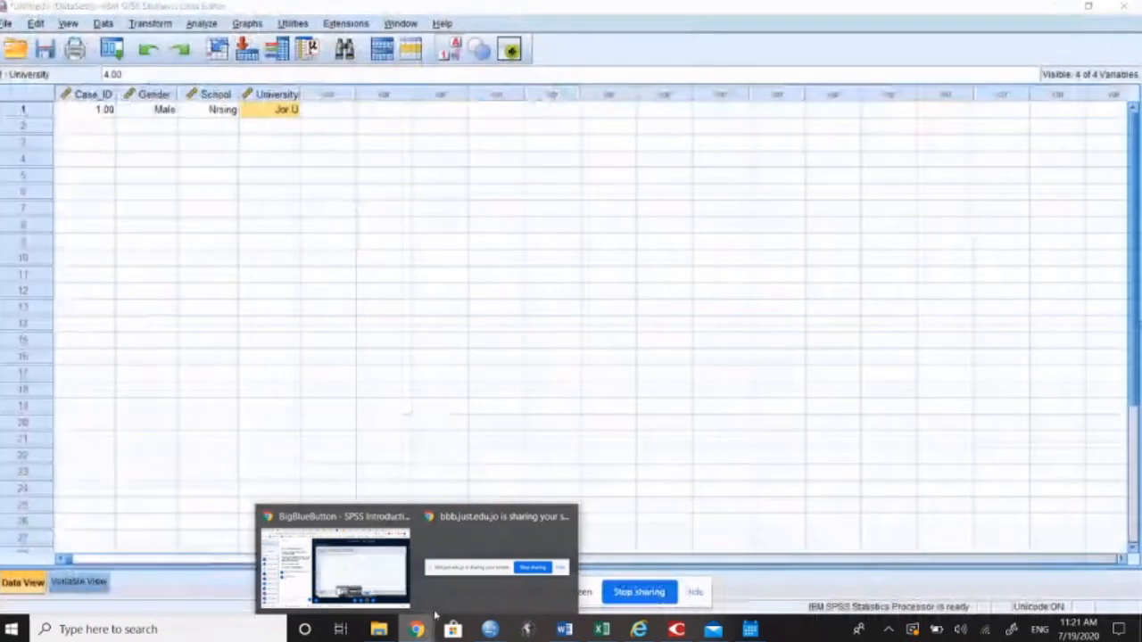
{"action": "left_click", "coordinate": [685, 406]}
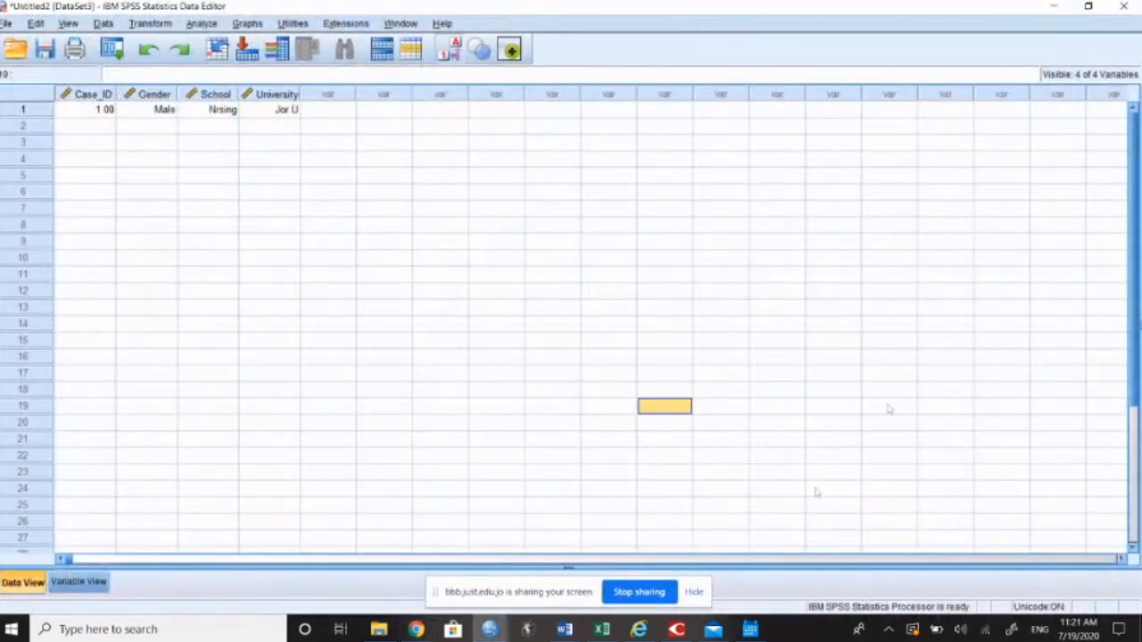
{"action": "left_click", "coordinate": [1055, 6]}
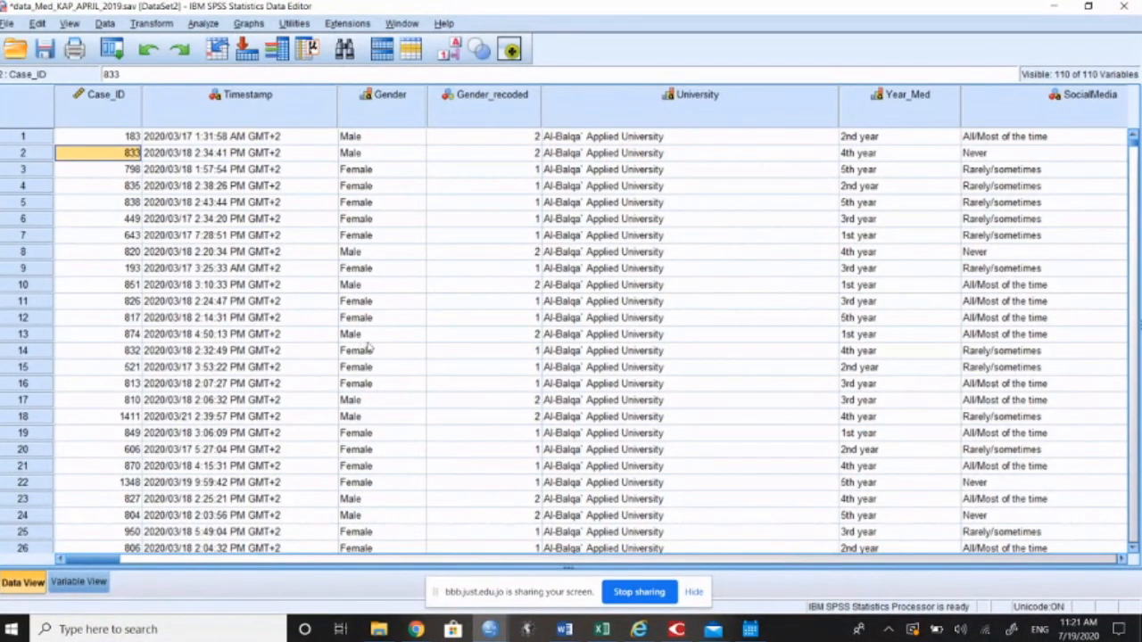
Step: Replace the first case's Gender value with lowercase "male" in the survey data
{"action": "left_click", "coordinate": [381, 140]}
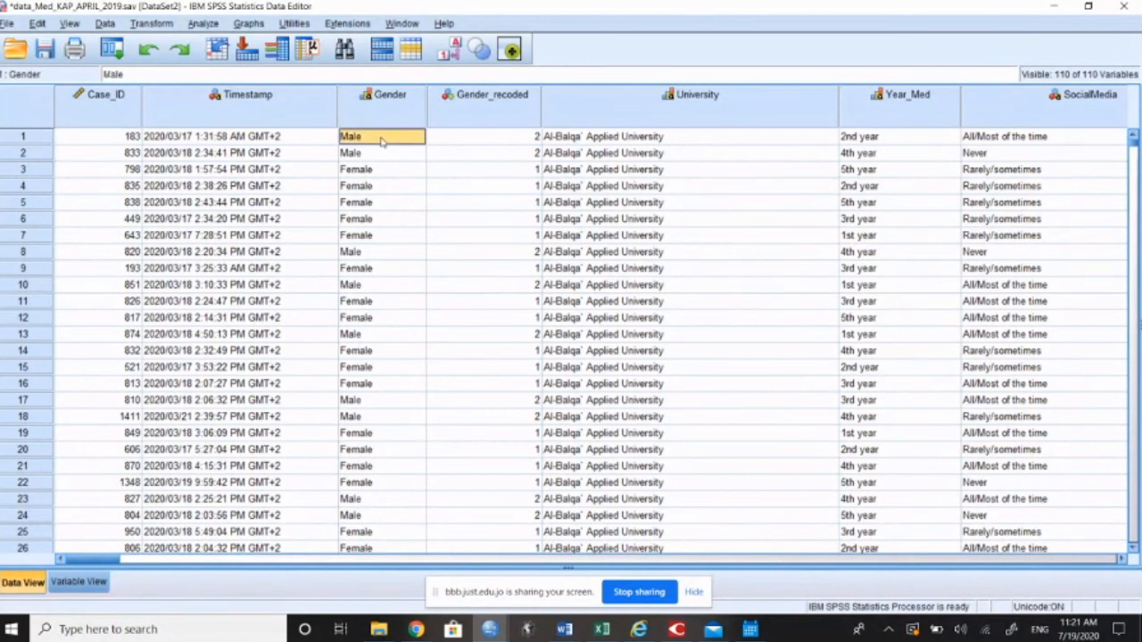
{"action": "type", "text": "male"}
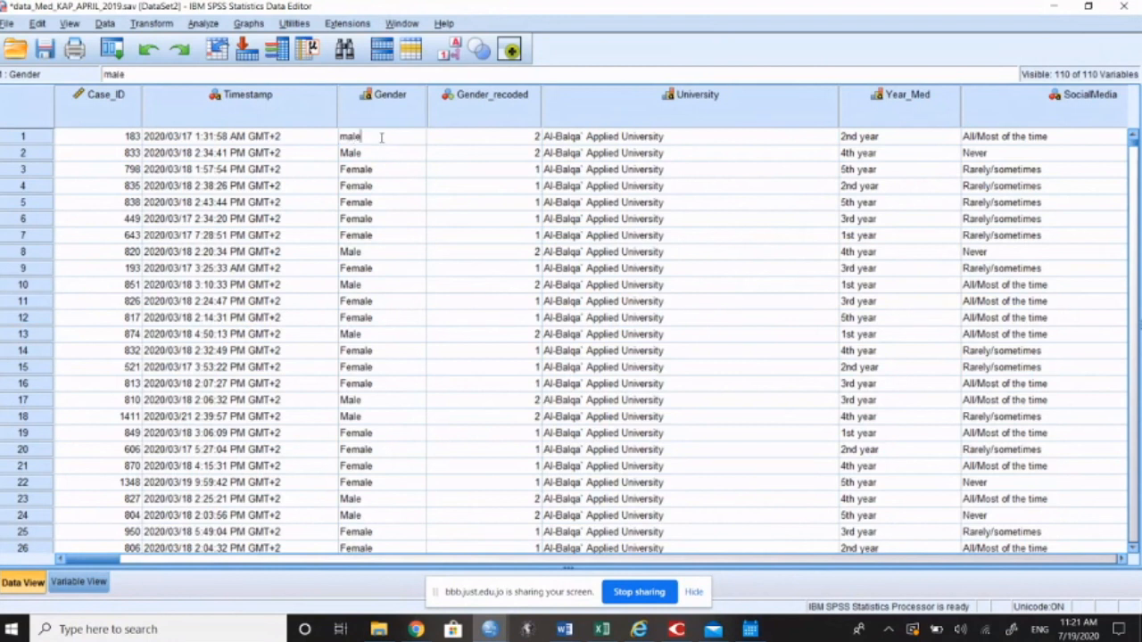
{"action": "key", "text": "Return"}
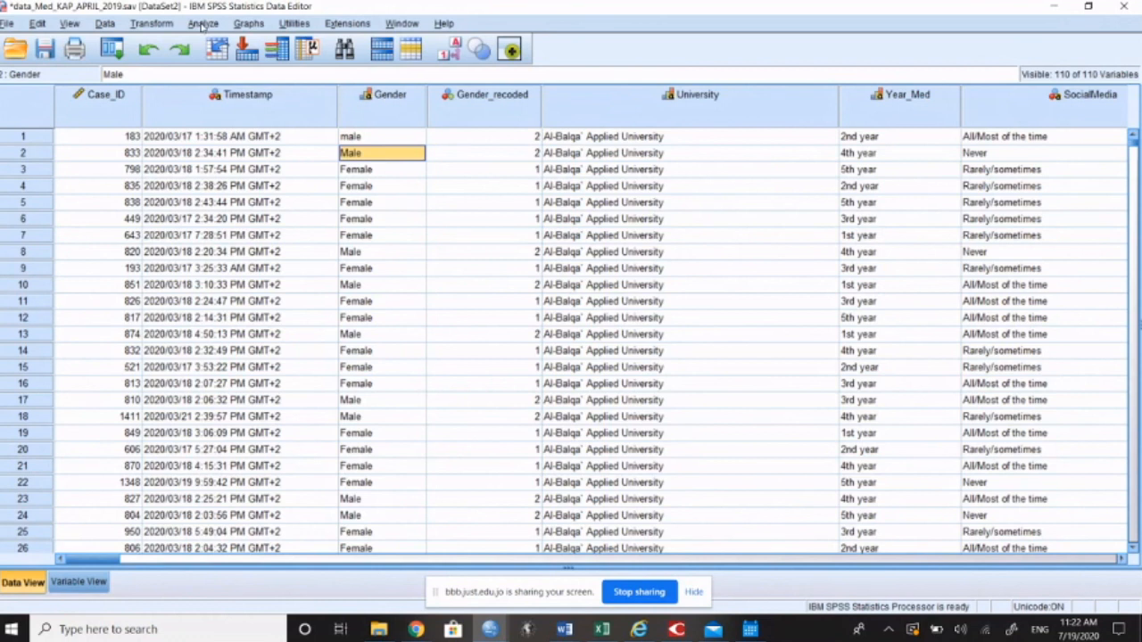
Step: Look over the survey's variable definitions, including the Gender and Gender_recoded types, and return to the case data
{"action": "left_click", "coordinate": [82, 580]}
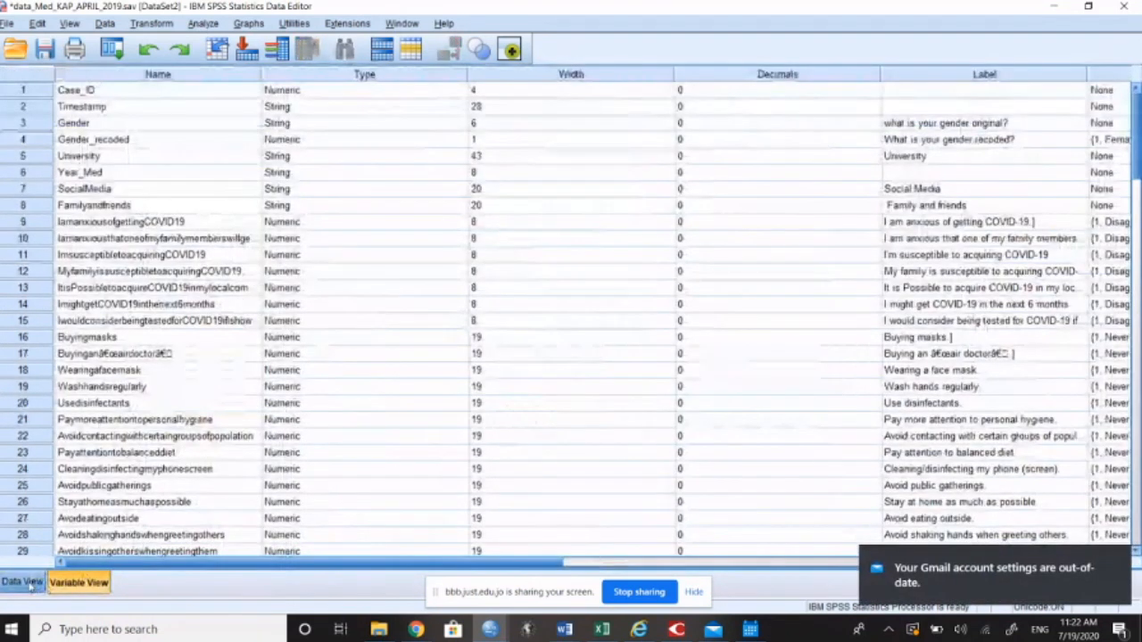
{"action": "left_click", "coordinate": [22, 582]}
{"action": "left_click", "coordinate": [78, 581]}
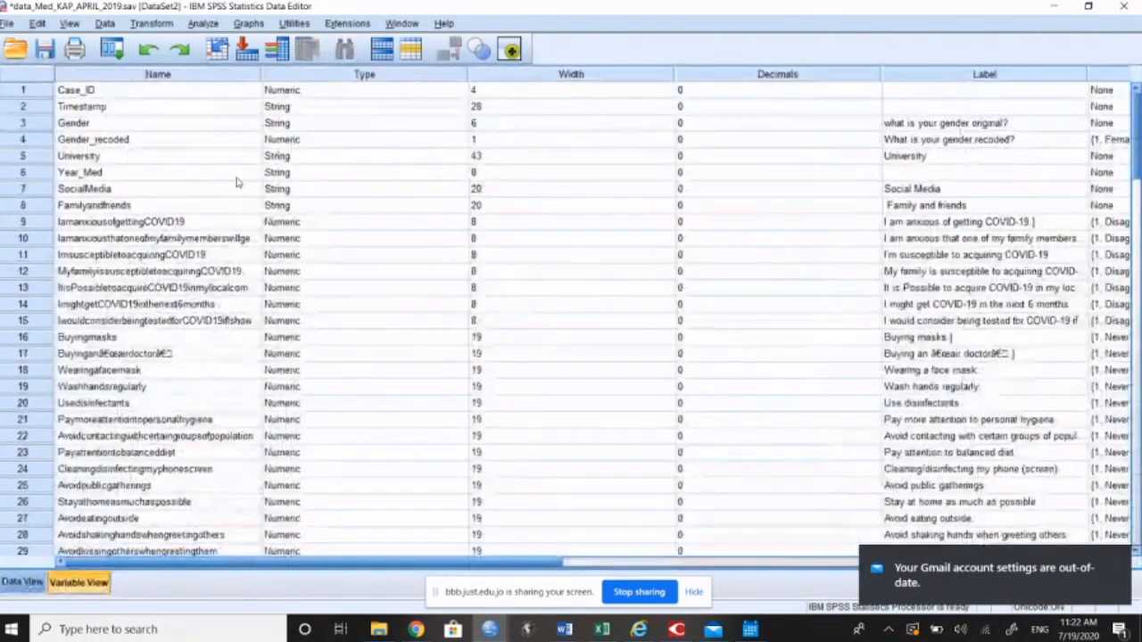
{"action": "left_click", "coordinate": [22, 582]}
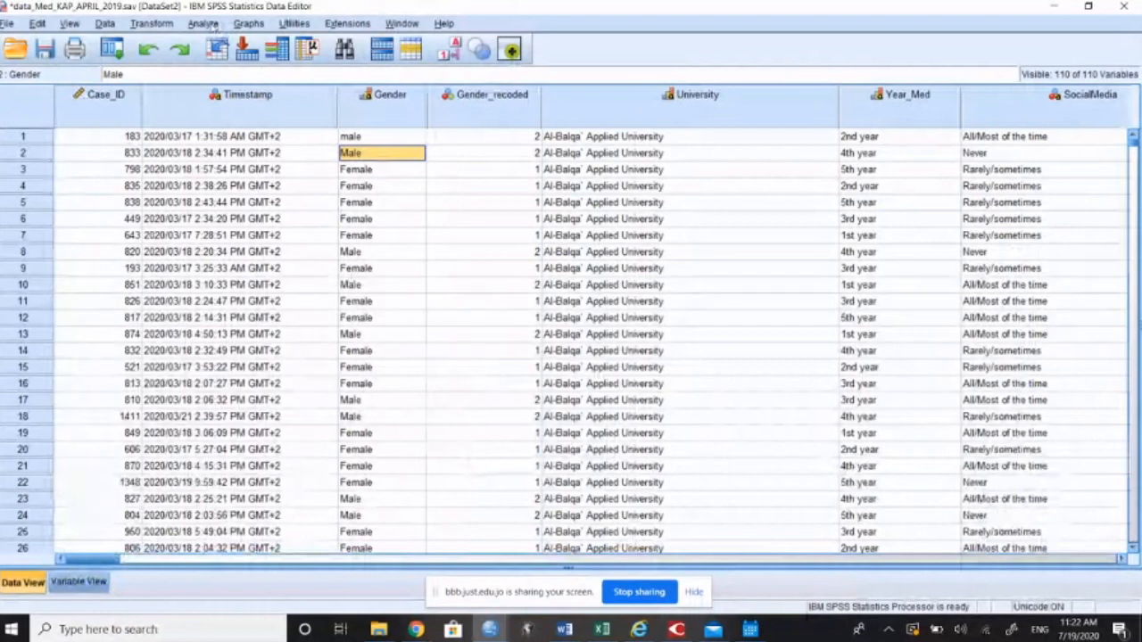
Step: Start a Frequencies analysis from the descriptive statistics procedures for the survey data
{"action": "left_click", "coordinate": [212, 26]}
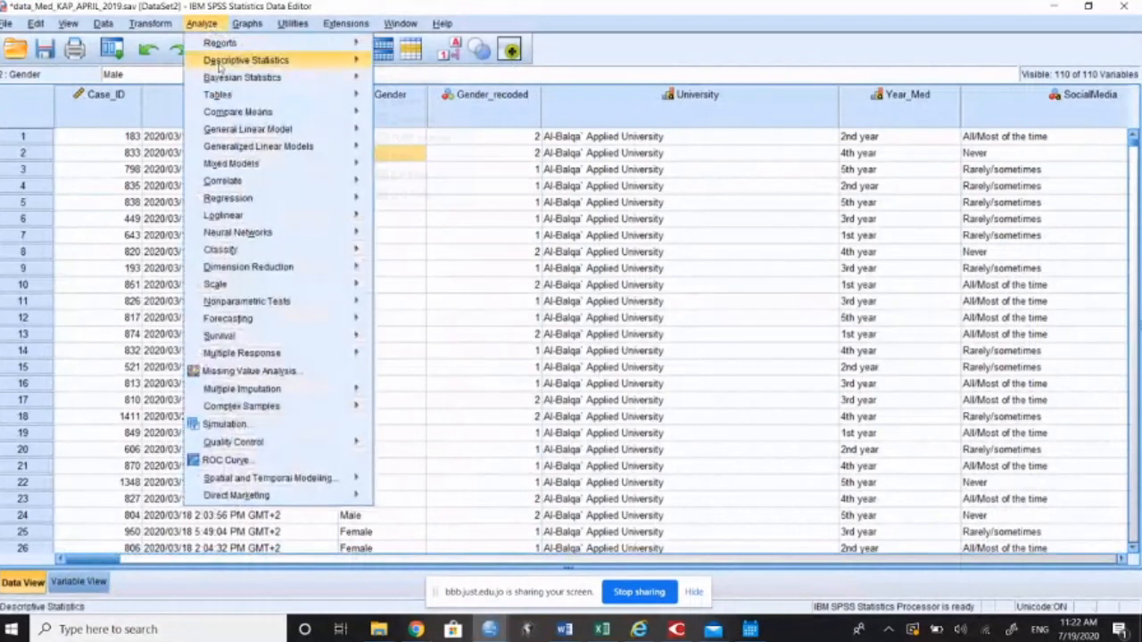
{"action": "mouse_move", "coordinate": [219, 64]}
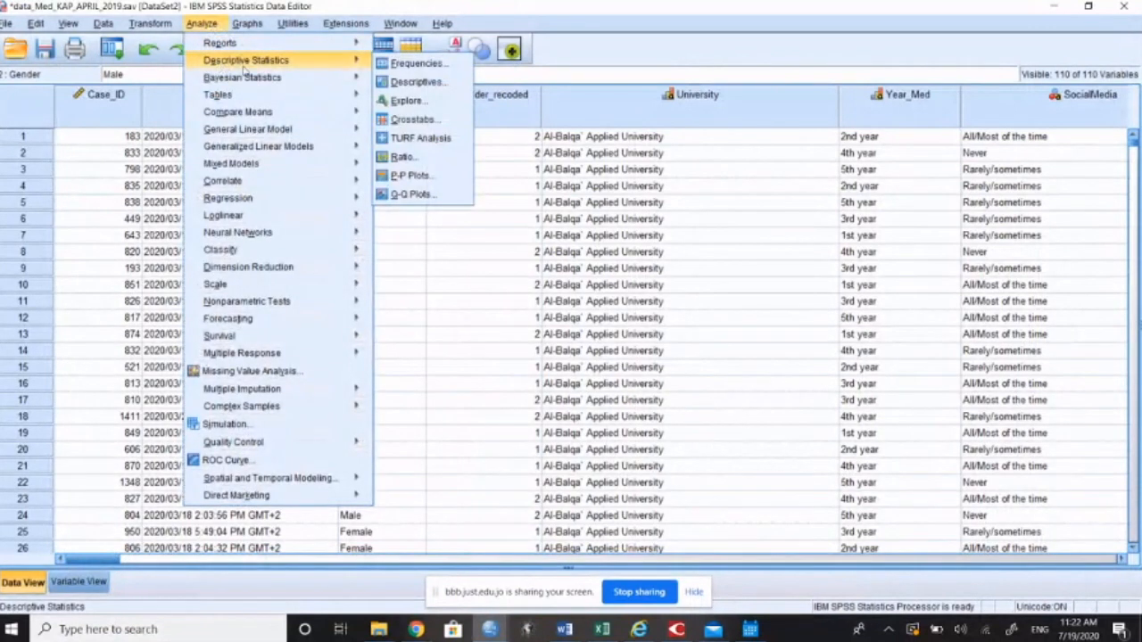
{"action": "mouse_move", "coordinate": [348, 77]}
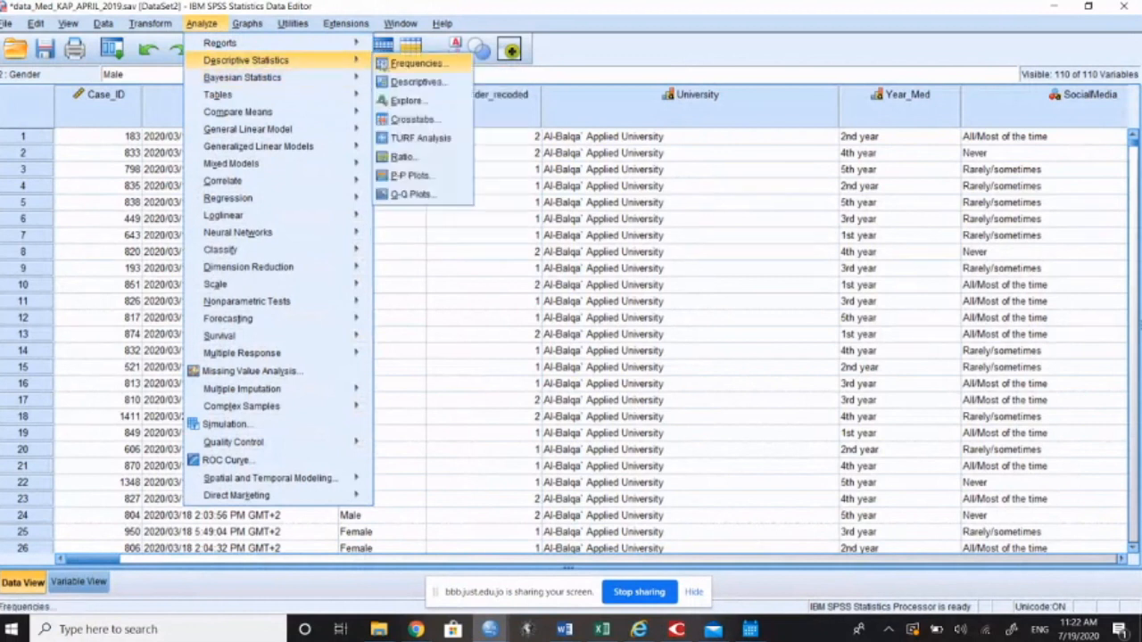
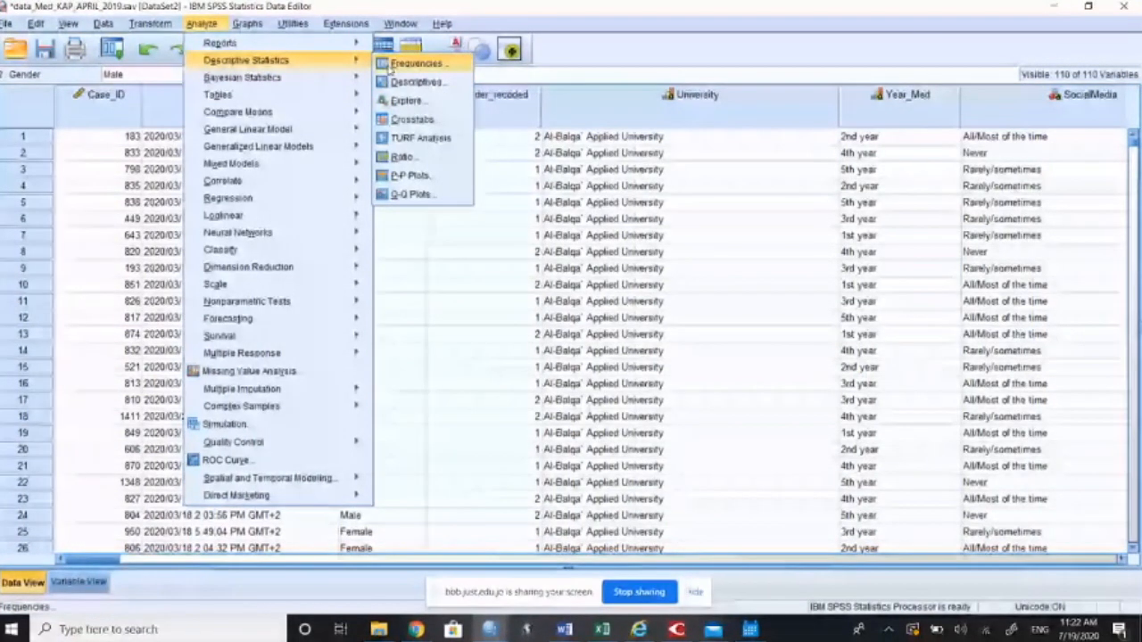
Step: Compare the variable names and labels in the variable definitions with the two gender entries in the Frequencies list, and close the Frequencies dialog
{"action": "left_click", "coordinate": [389, 66]}
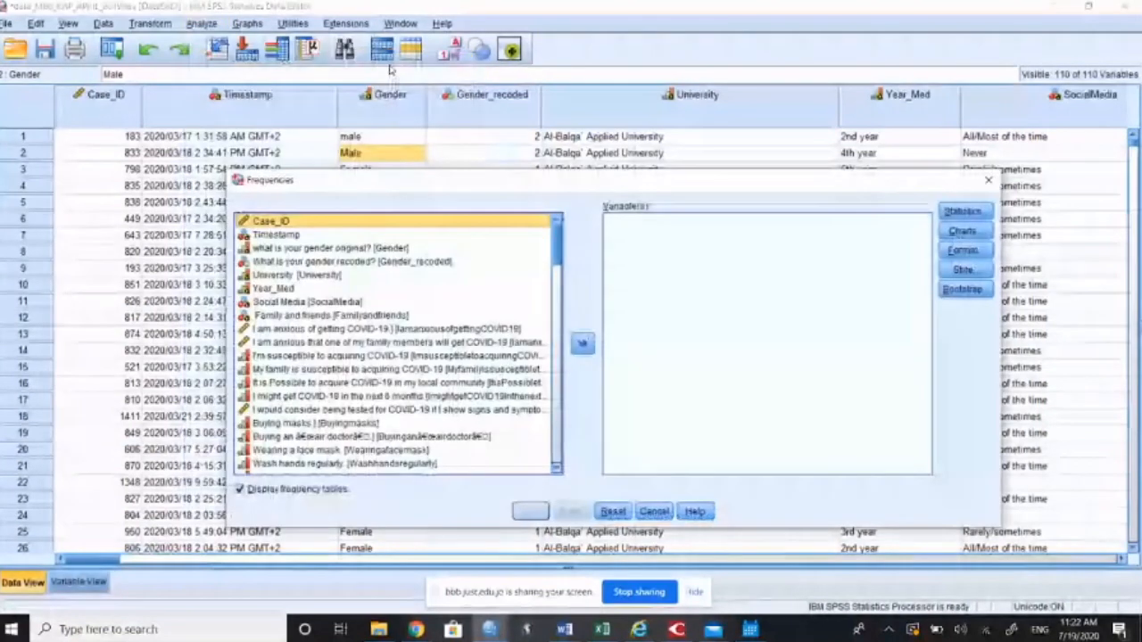
{"action": "left_click", "coordinate": [403, 252]}
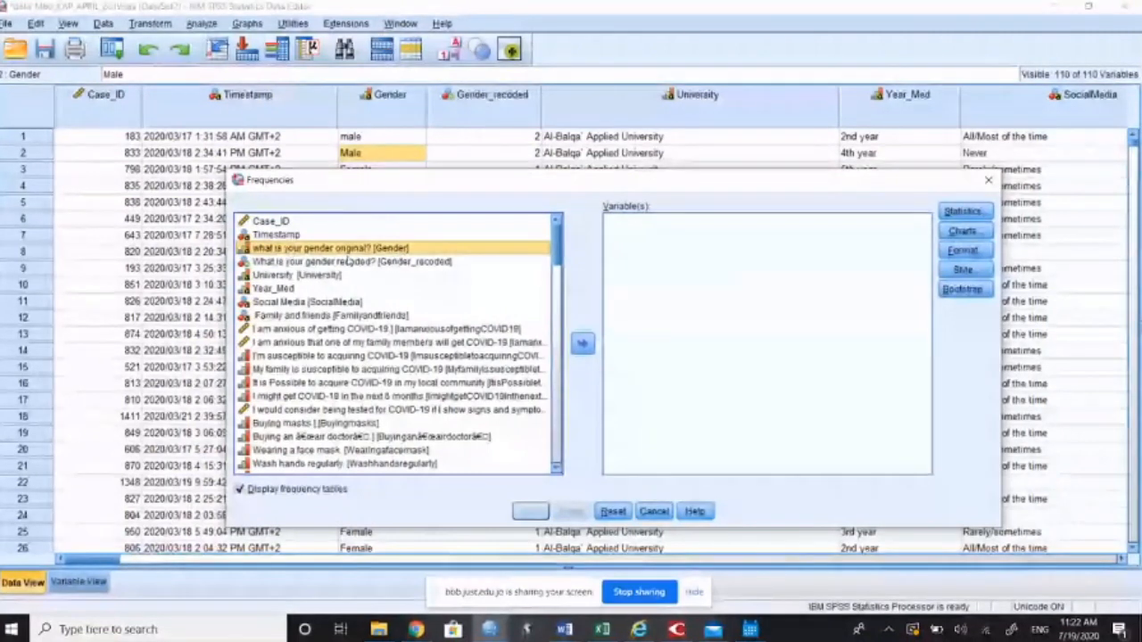
{"action": "scroll", "coordinate": [332, 285], "scroll_direction": "down", "scroll_amount": 1}
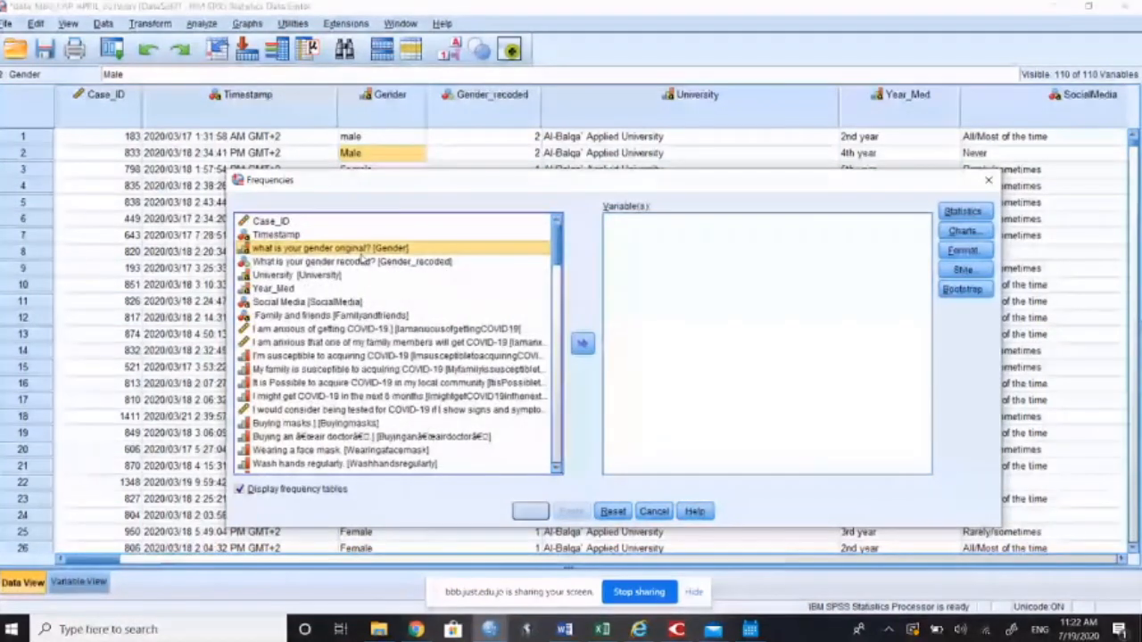
{"action": "left_click", "coordinate": [77, 583]}
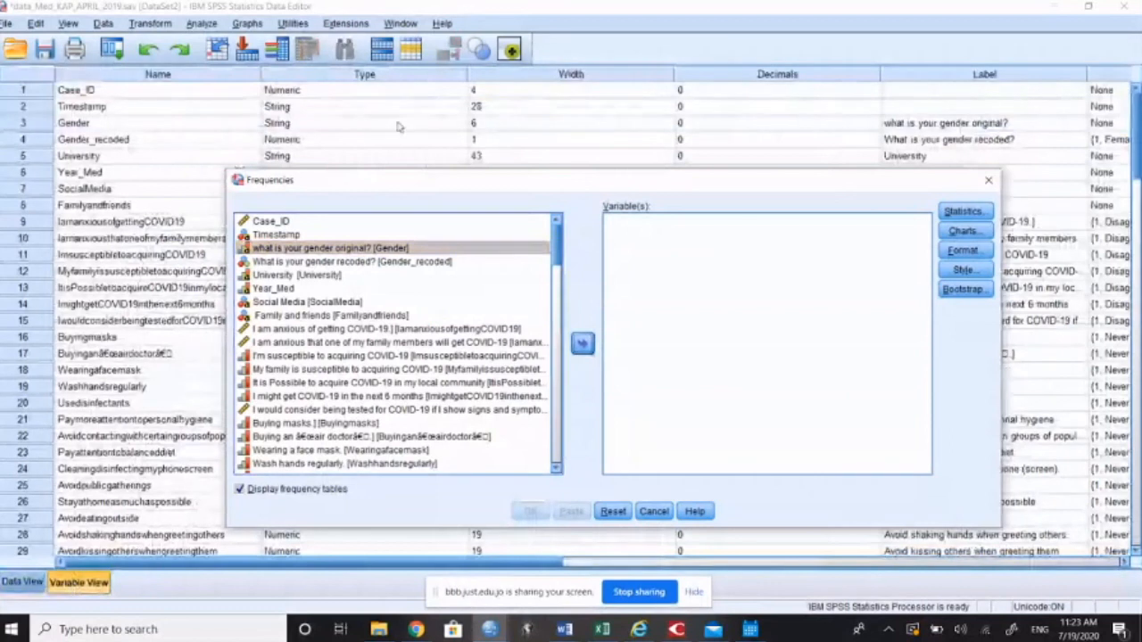
{"action": "left_click", "coordinate": [180, 79]}
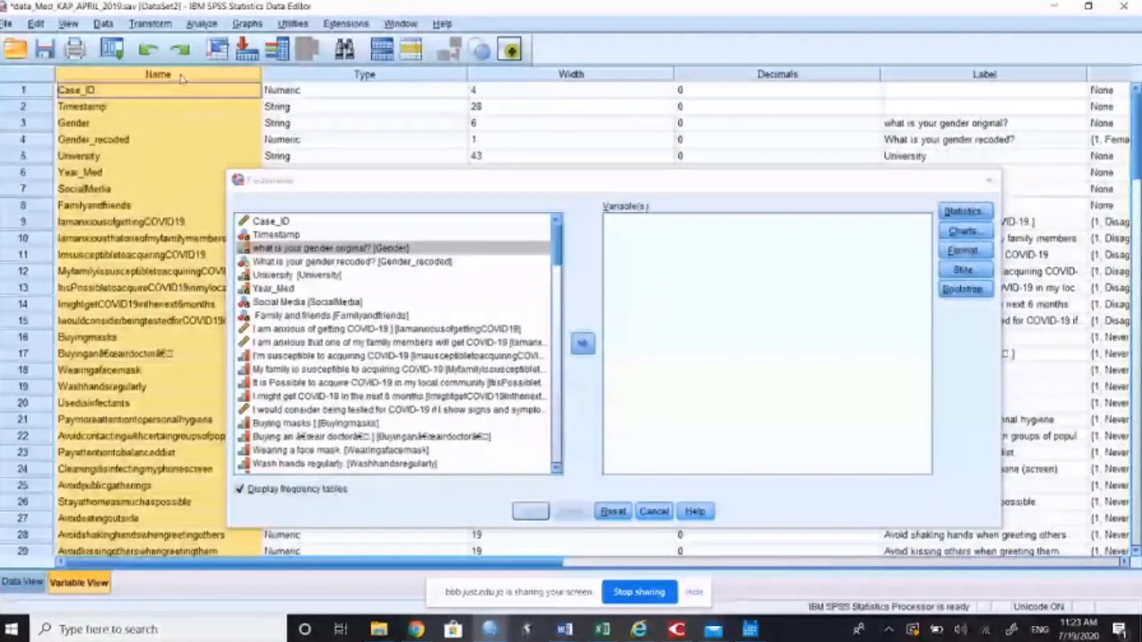
{"action": "left_click", "coordinate": [985, 75]}
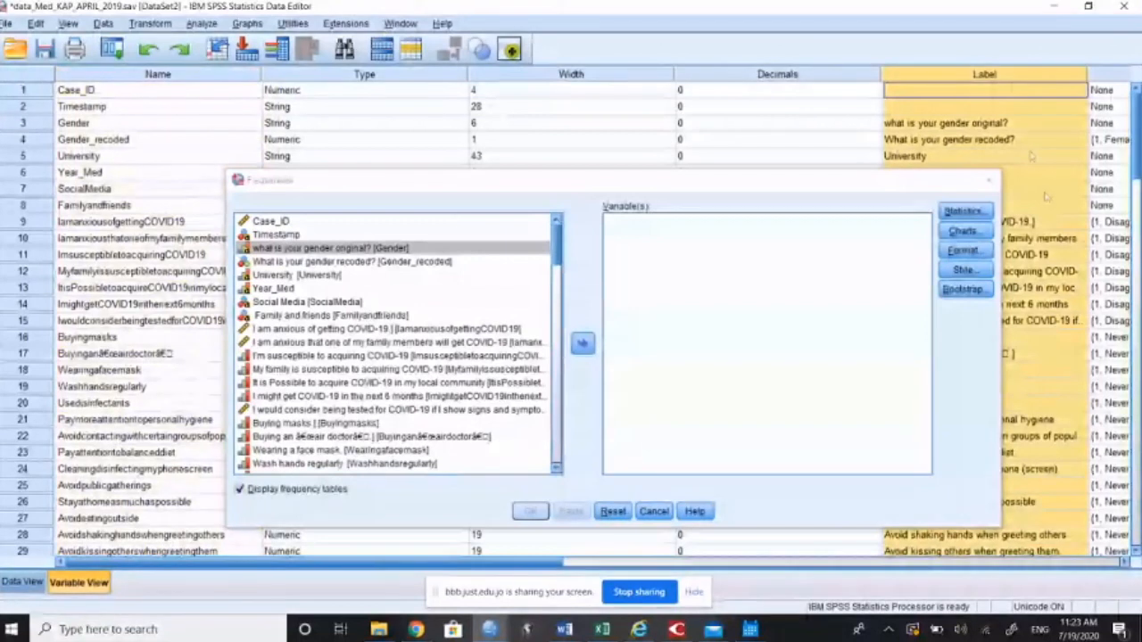
{"action": "left_click", "coordinate": [992, 111]}
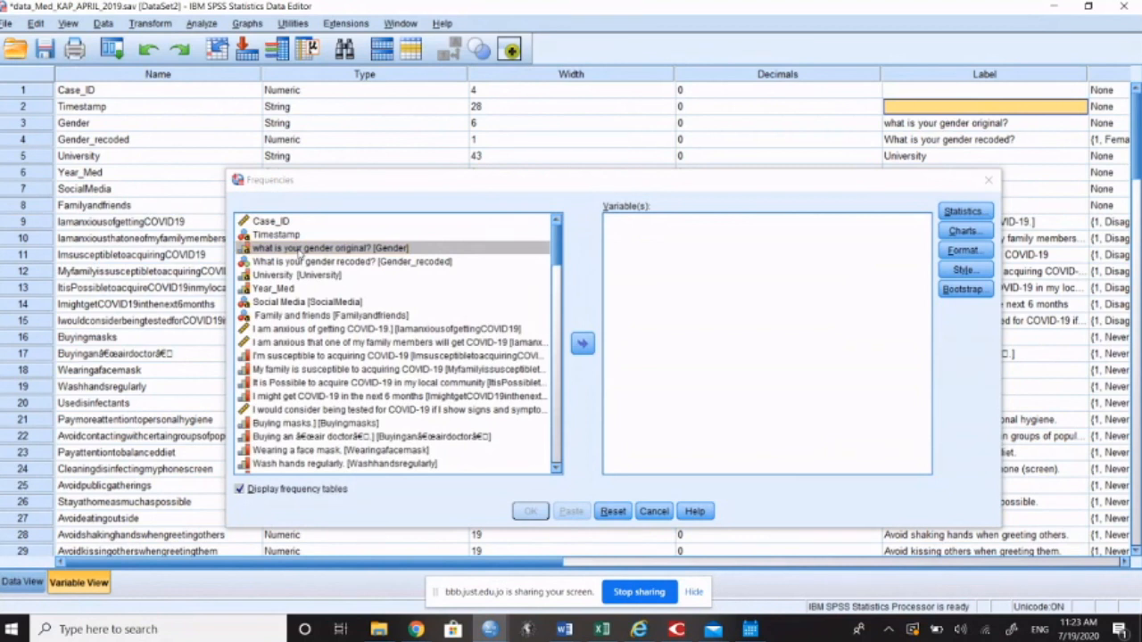
{"action": "left_click", "coordinate": [370, 263]}
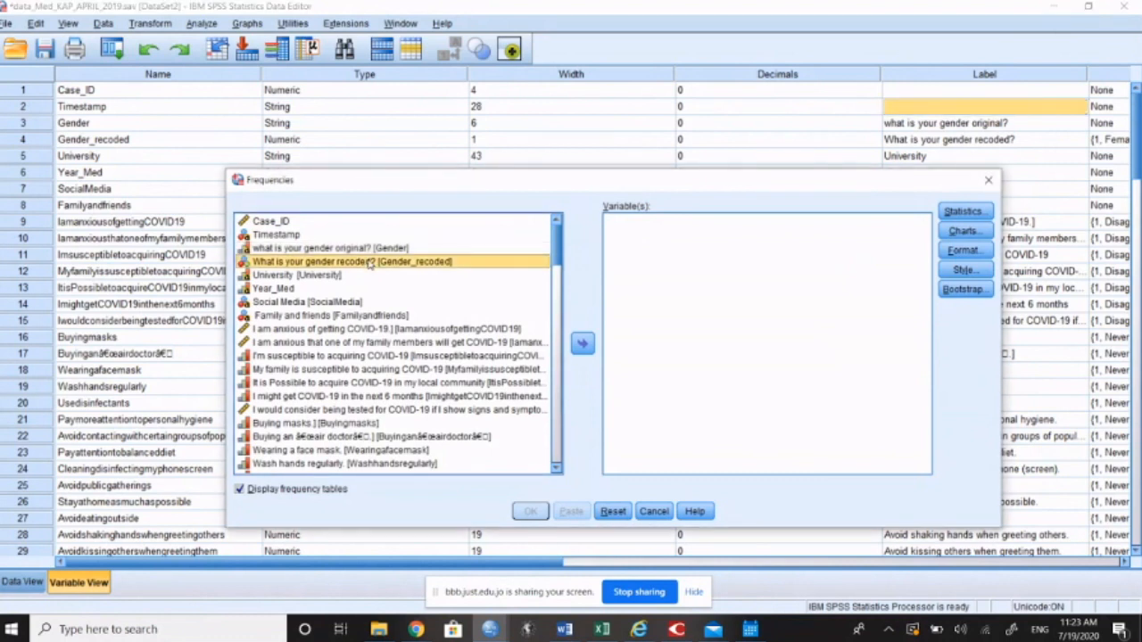
{"action": "left_click", "coordinate": [358, 248]}
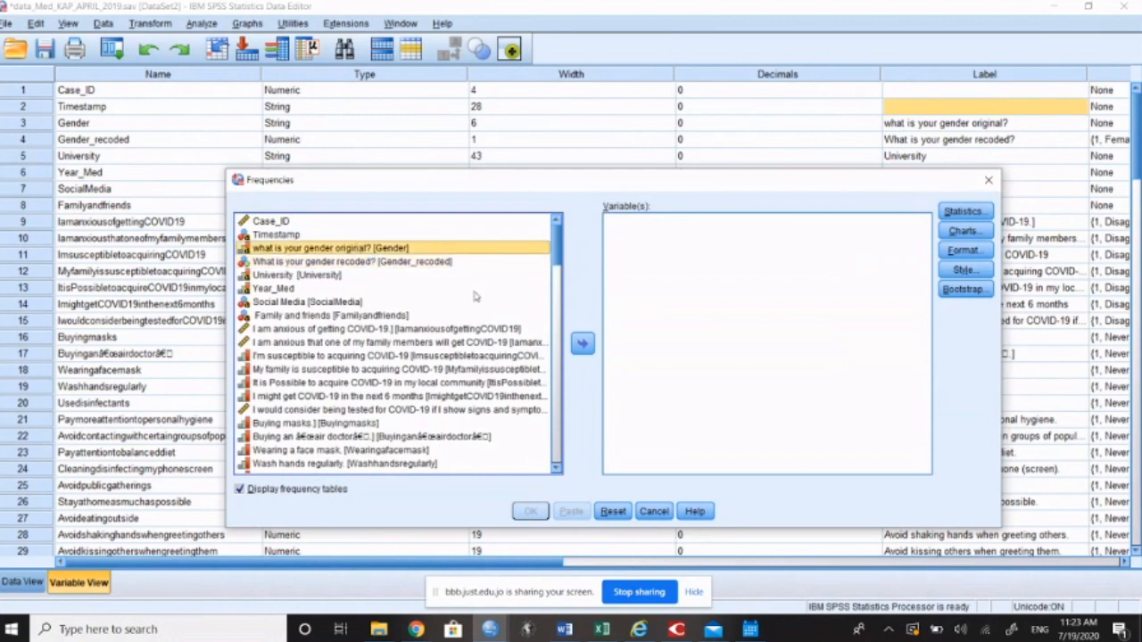
{"action": "left_click", "coordinate": [653, 511]}
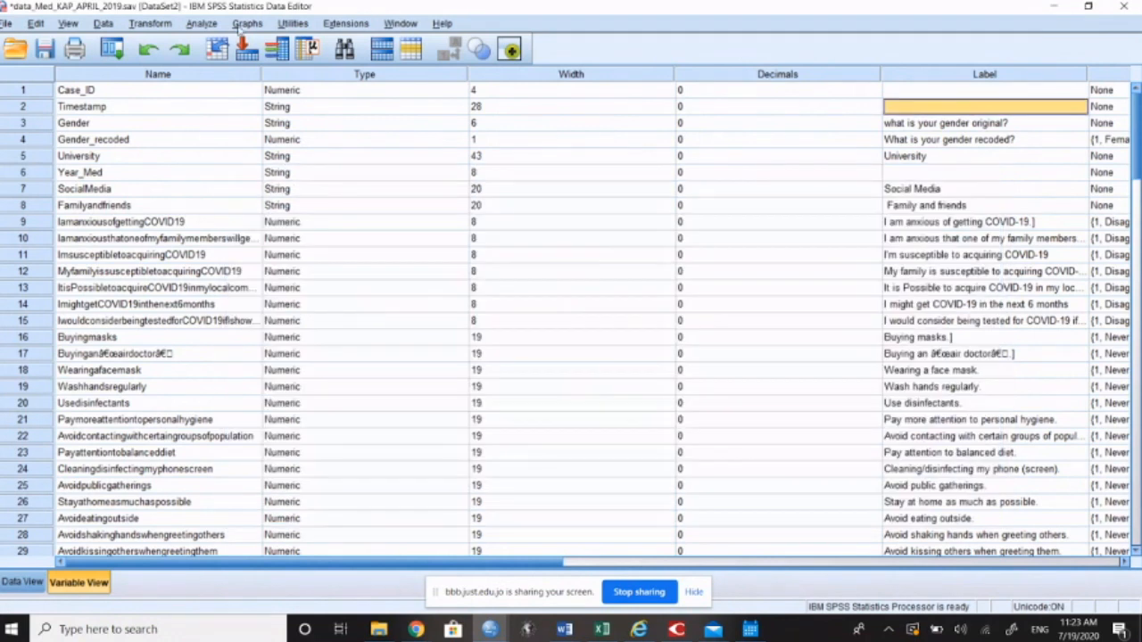
Step: Start a Frequencies analysis again and add the original gender variable (Gender) to the variables to analyze
{"action": "left_click", "coordinate": [202, 23]}
{"action": "mouse_move", "coordinate": [256, 62]}
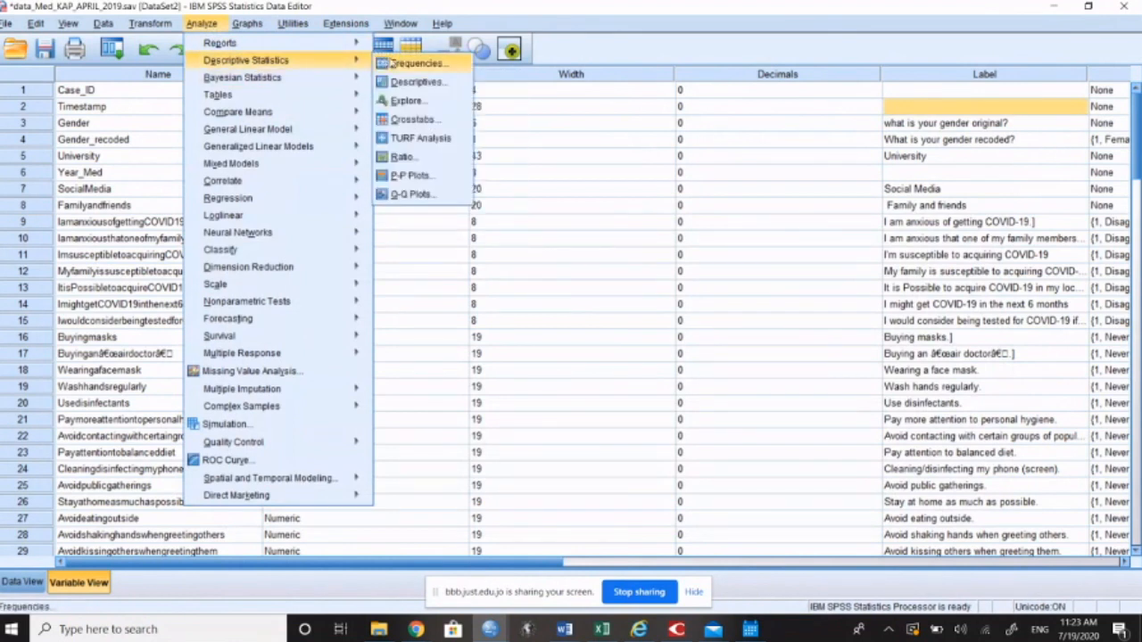
{"action": "left_click", "coordinate": [390, 62]}
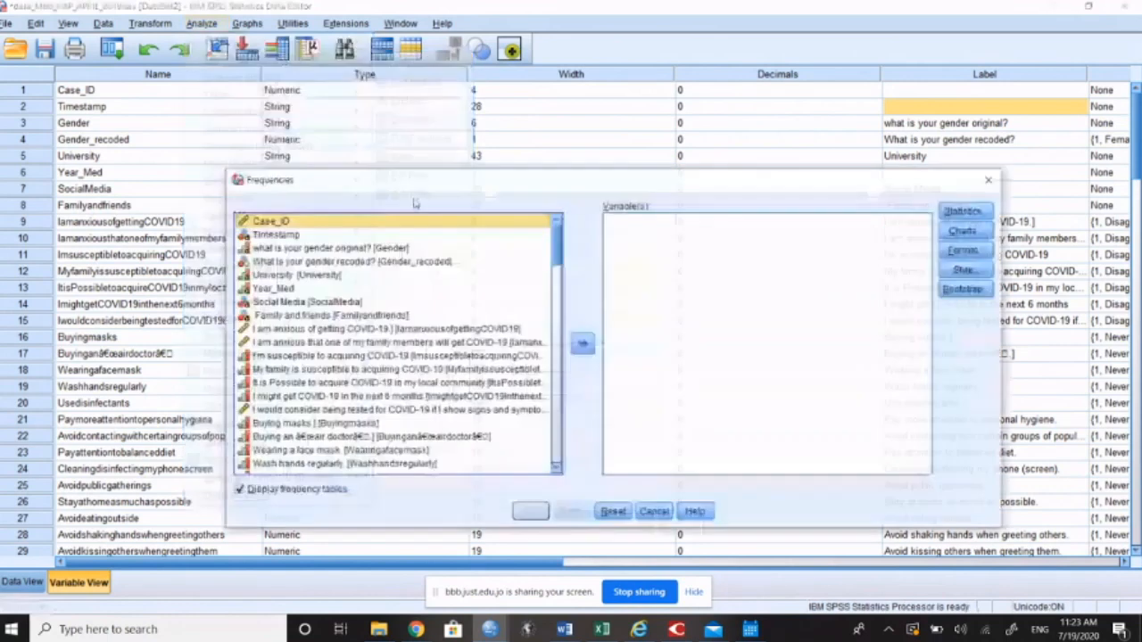
{"action": "left_click", "coordinate": [314, 250]}
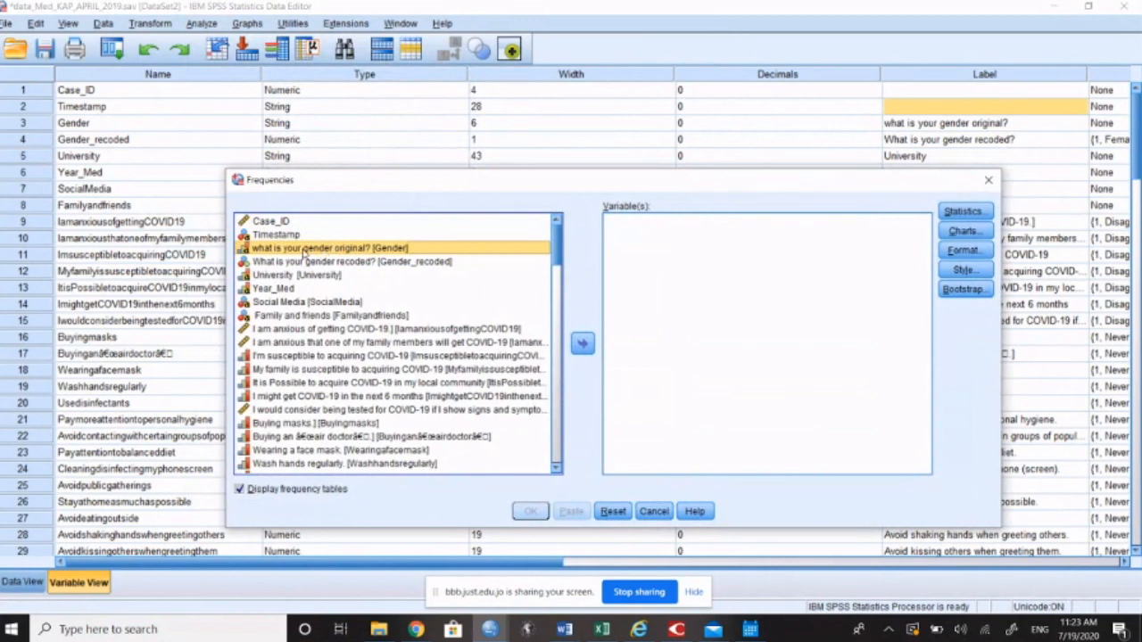
{"action": "left_click", "coordinate": [583, 345]}
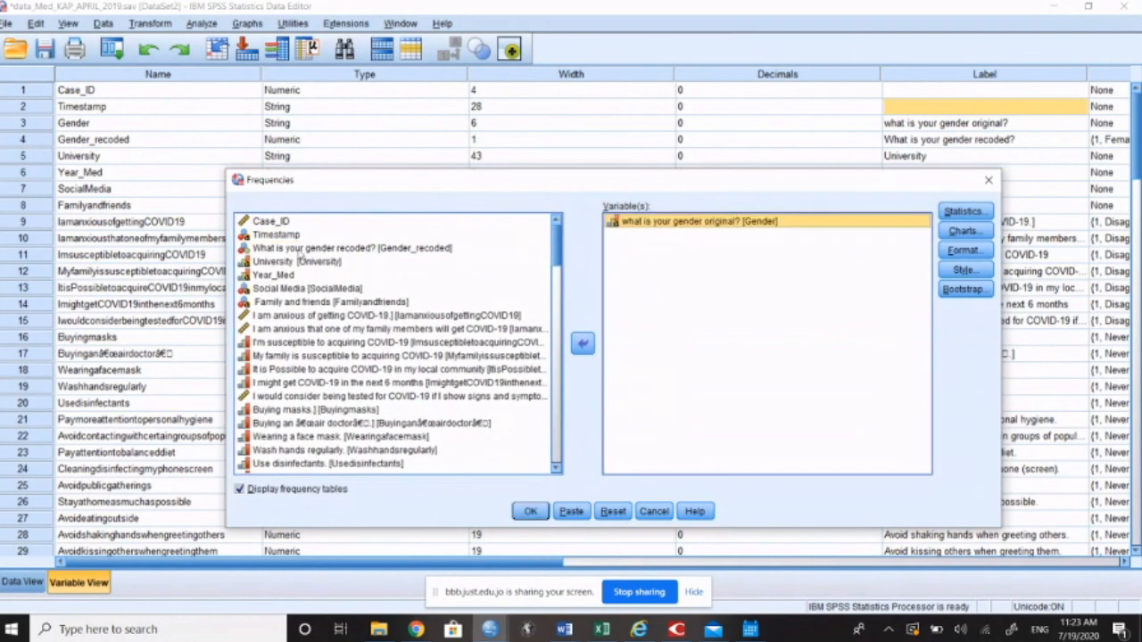
Step: Take Gender out of the analysis variables and put it back, and add Gender_recoded below it
{"action": "left_click", "coordinate": [299, 248]}
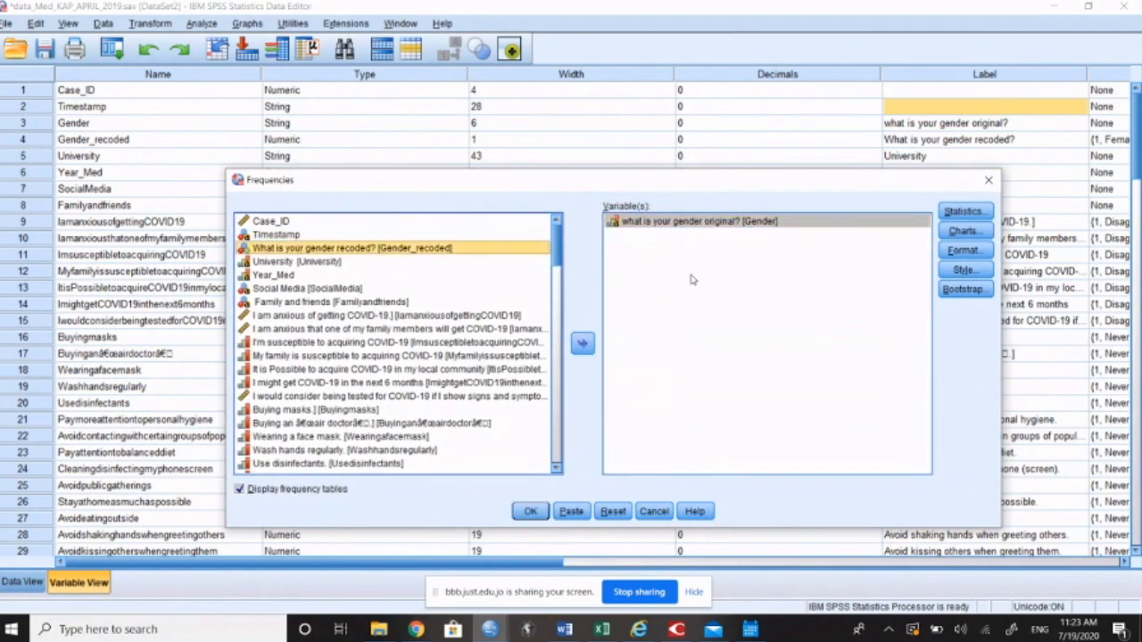
{"action": "left_click", "coordinate": [687, 267]}
{"action": "left_click", "coordinate": [584, 344]}
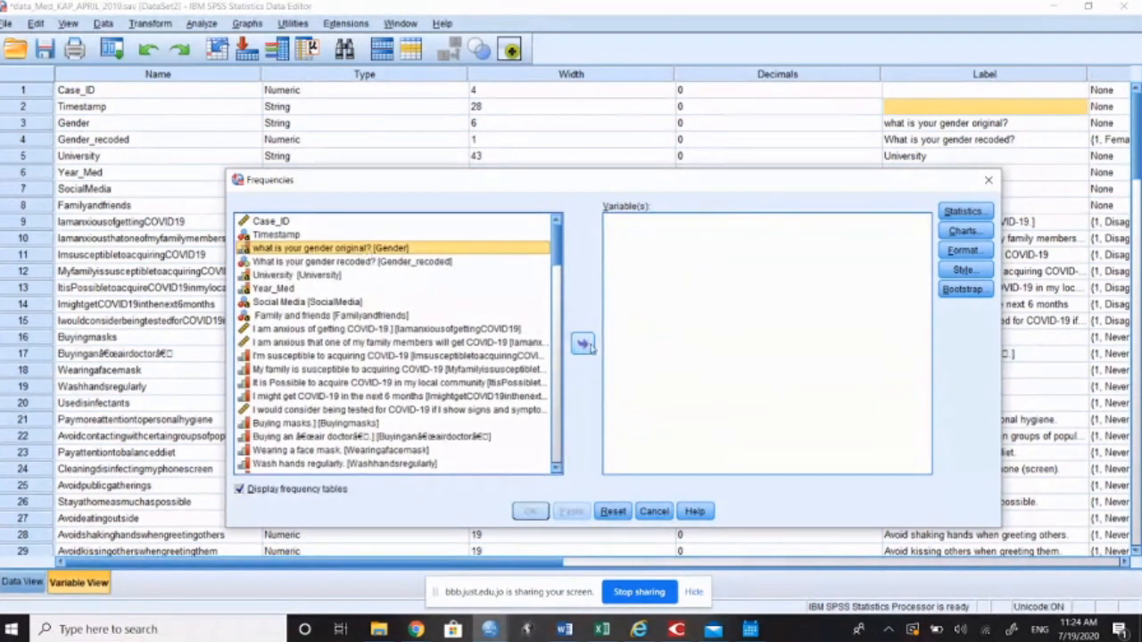
{"action": "left_click", "coordinate": [584, 344]}
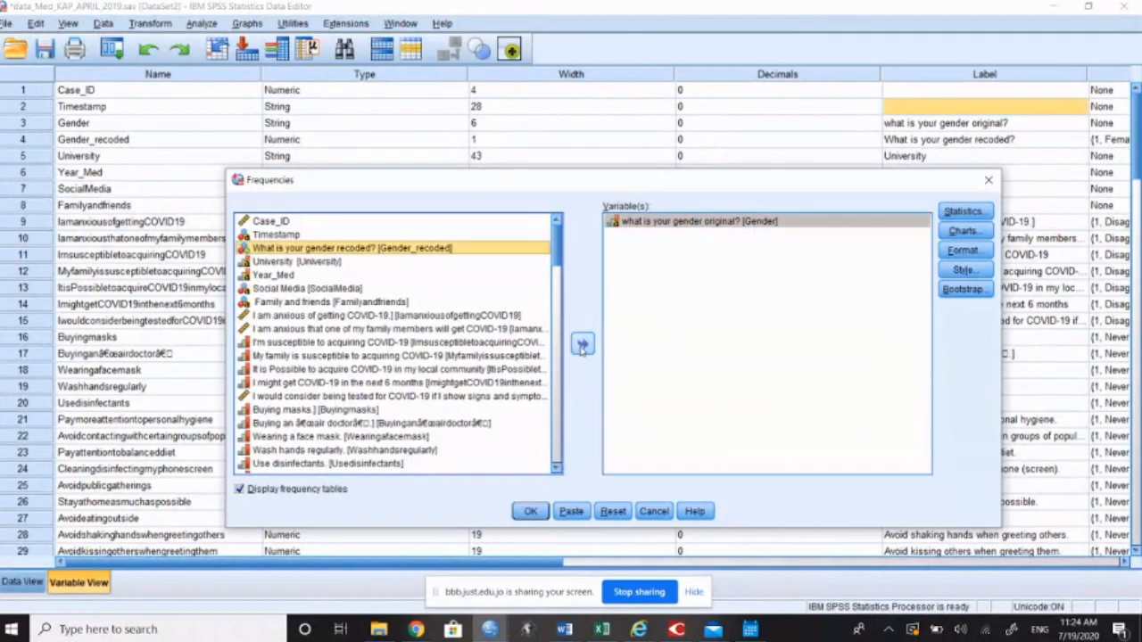
{"action": "left_click", "coordinate": [581, 345]}
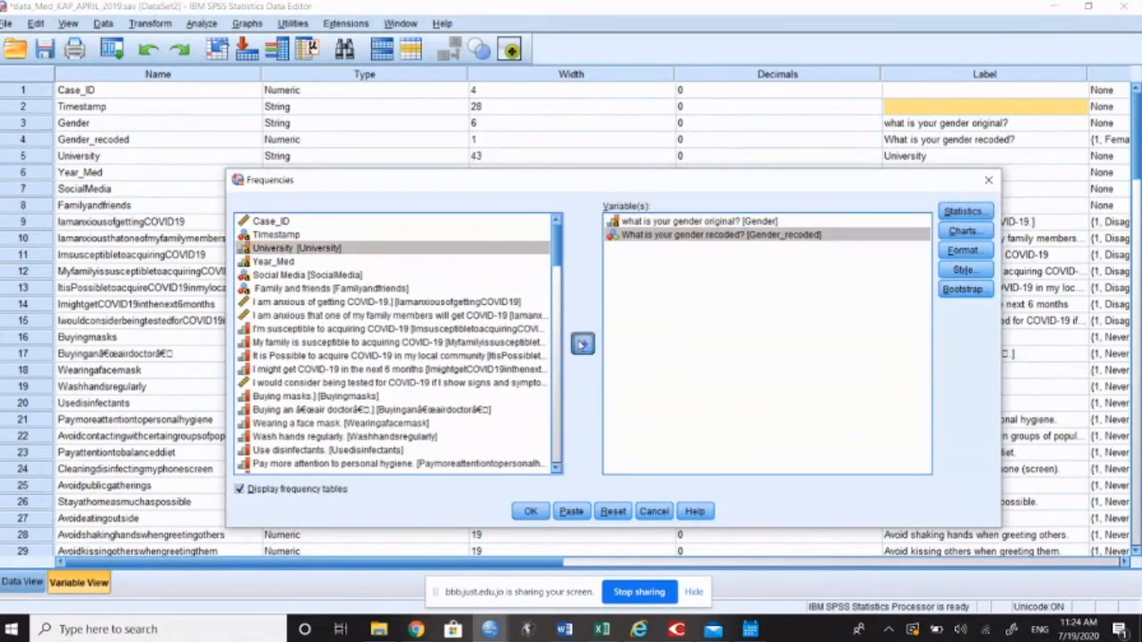
Step: Add University and Year_Med to the Frequencies variables, and go through the four chosen variables one by one
{"action": "left_click", "coordinate": [581, 344]}
{"action": "left_click", "coordinate": [291, 249]}
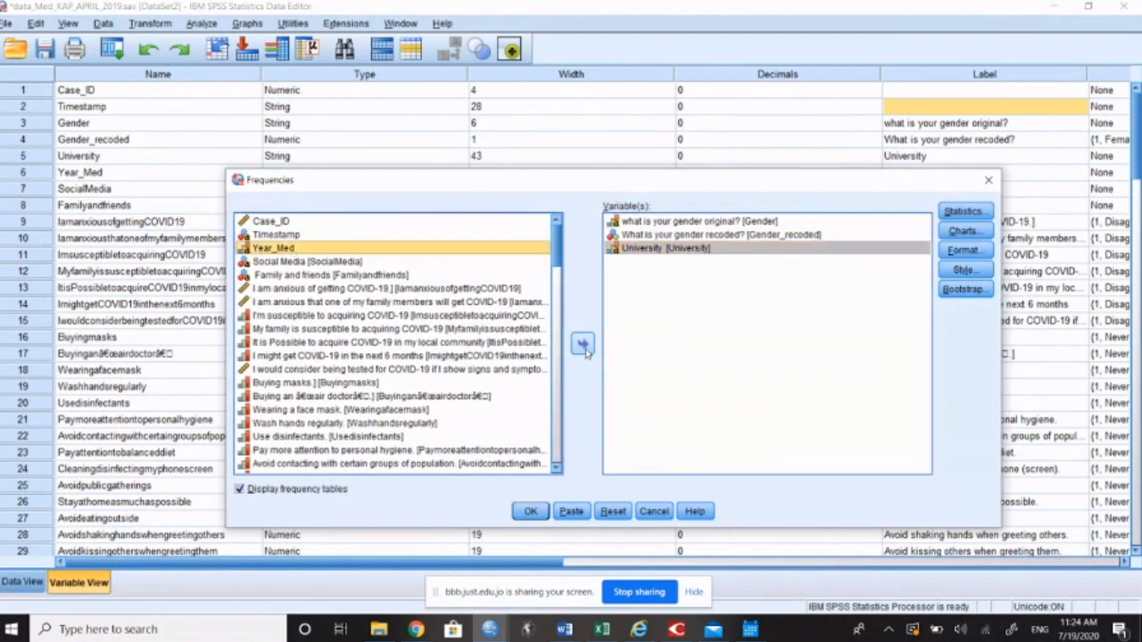
{"action": "left_click", "coordinate": [582, 345]}
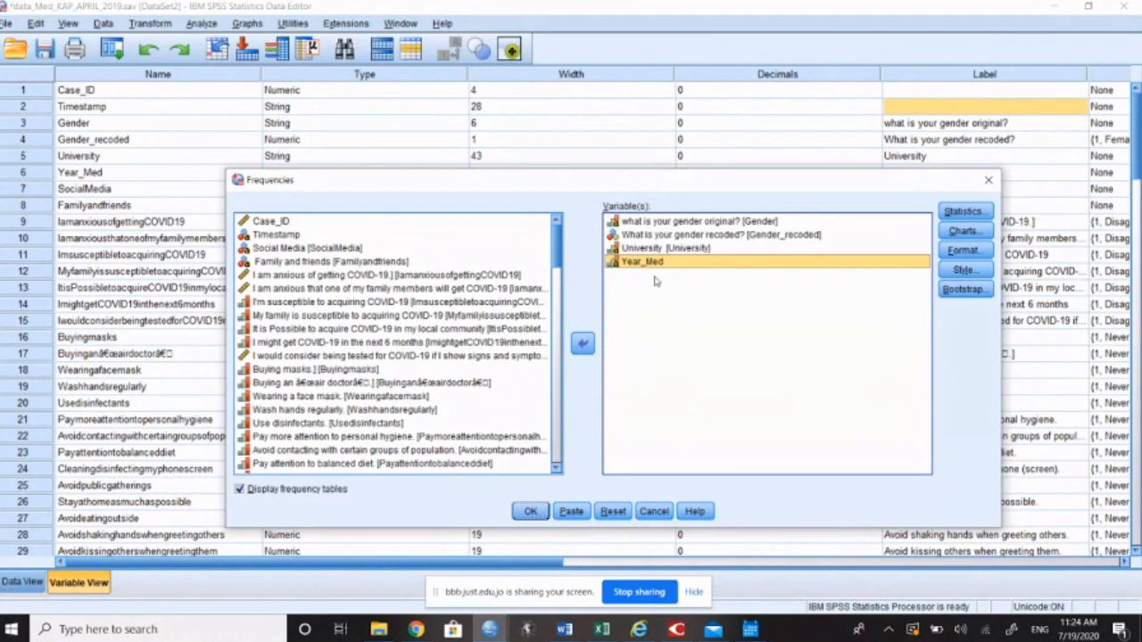
{"action": "left_click", "coordinate": [652, 223]}
{"action": "left_click", "coordinate": [656, 236]}
{"action": "left_click", "coordinate": [663, 249]}
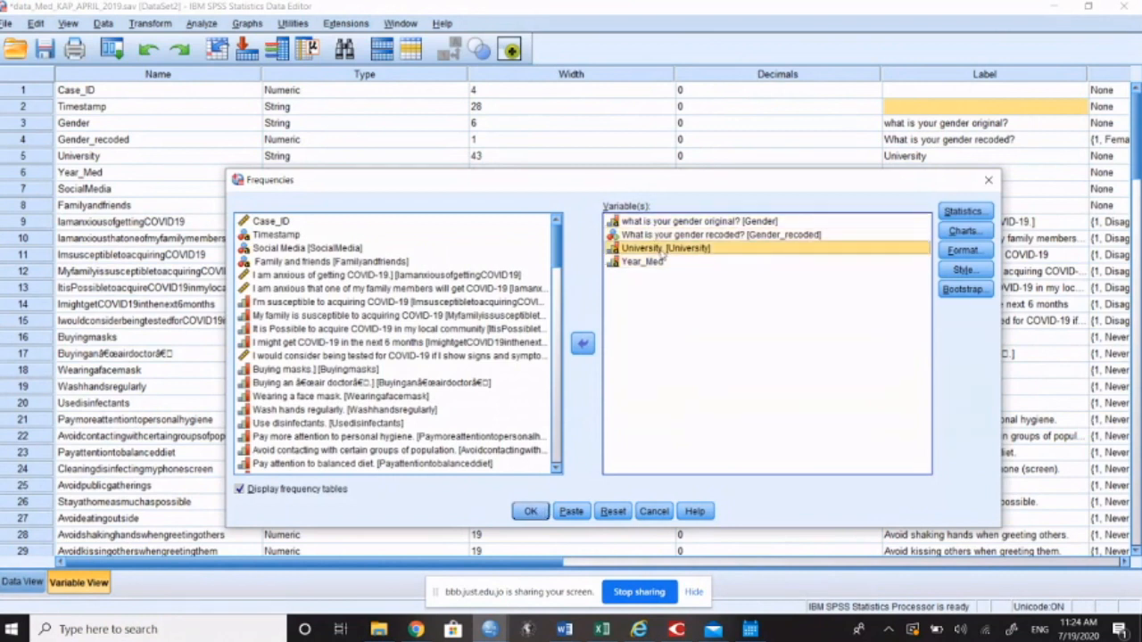
{"action": "left_click", "coordinate": [661, 262]}
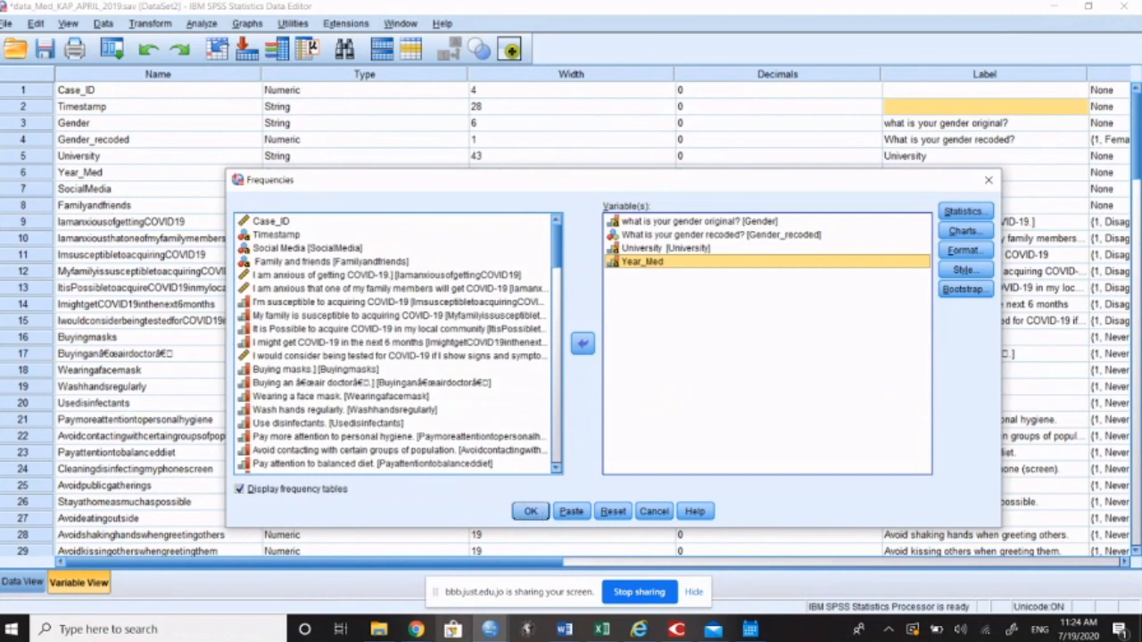
Step: Preview the BigBlueButton meeting window, and run the Frequencies analysis for the chosen variables
{"action": "left_click", "coordinate": [416, 629]}
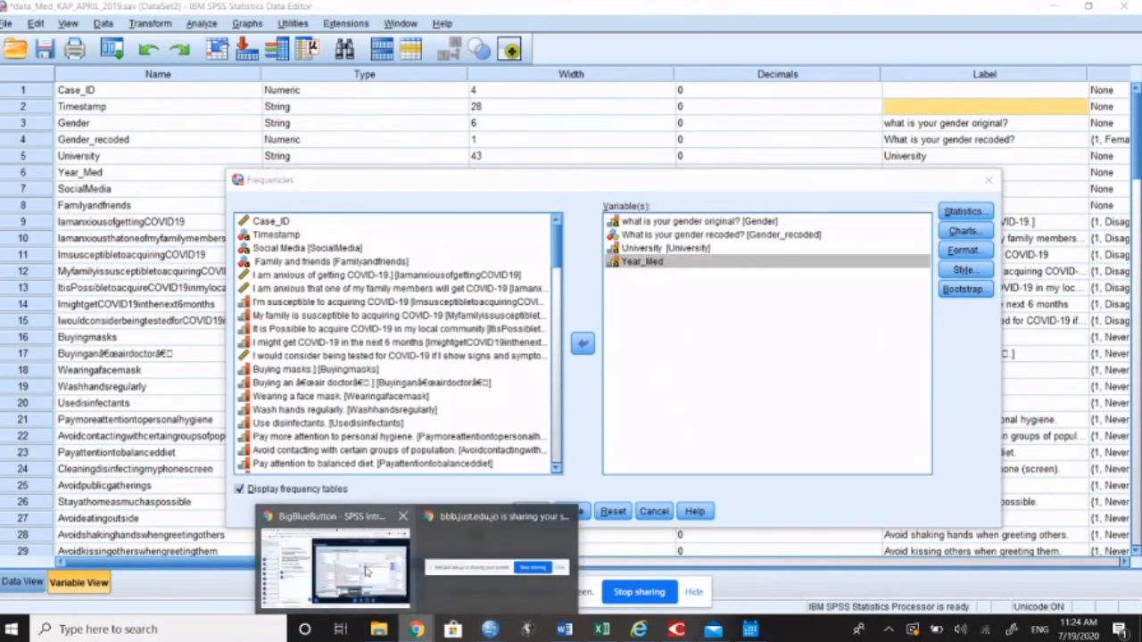
{"action": "mouse_move", "coordinate": [366, 571]}
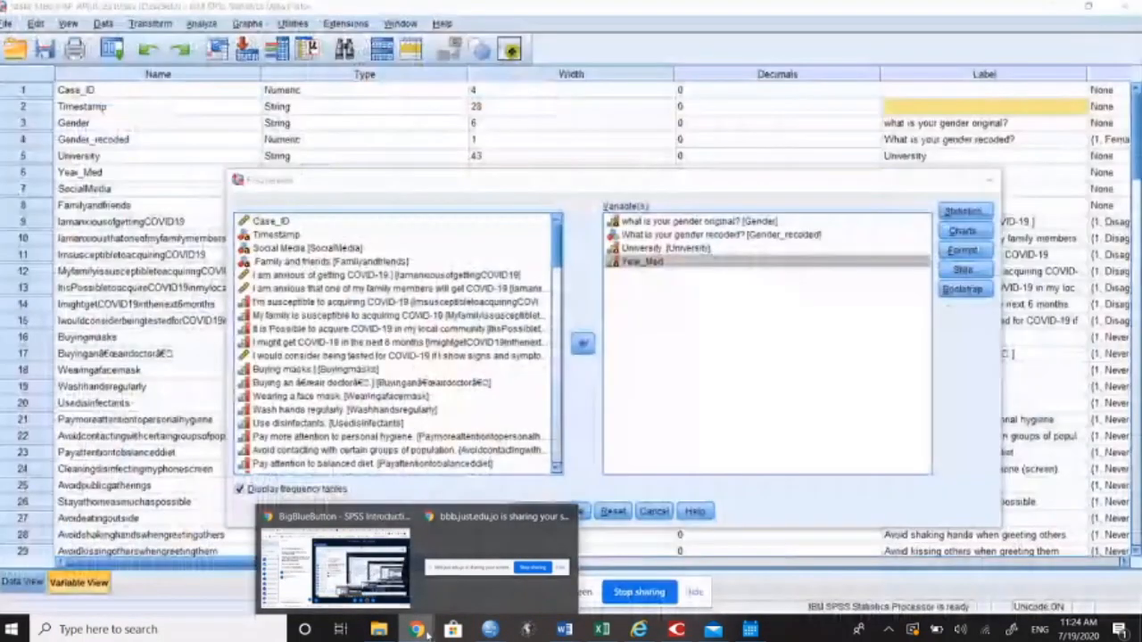
{"action": "left_click", "coordinate": [611, 466]}
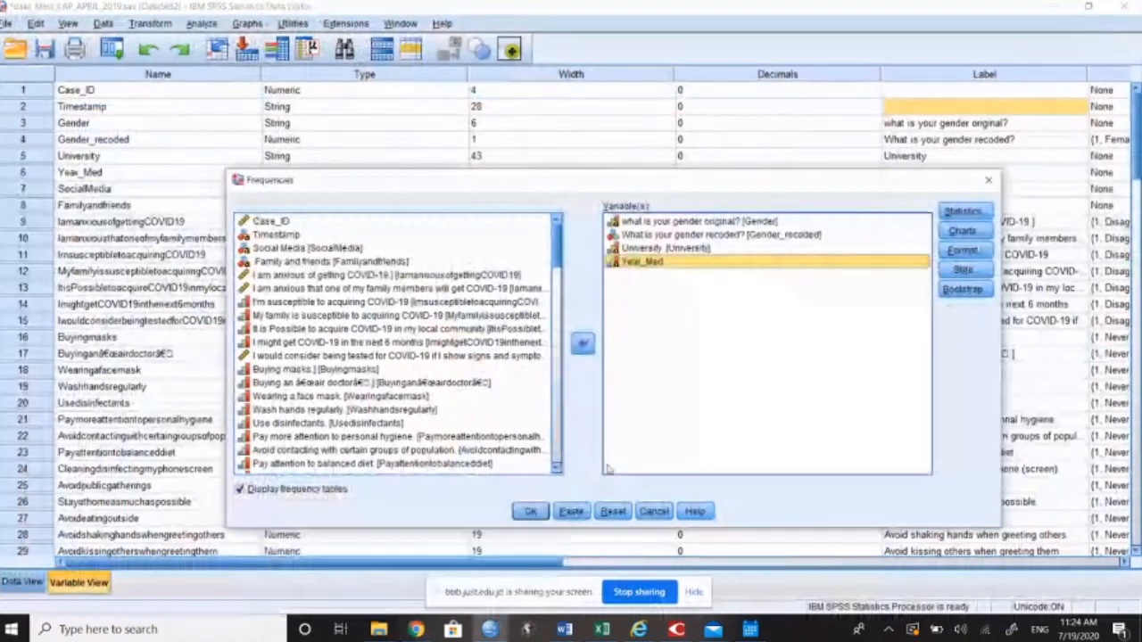
{"action": "left_click", "coordinate": [530, 512]}
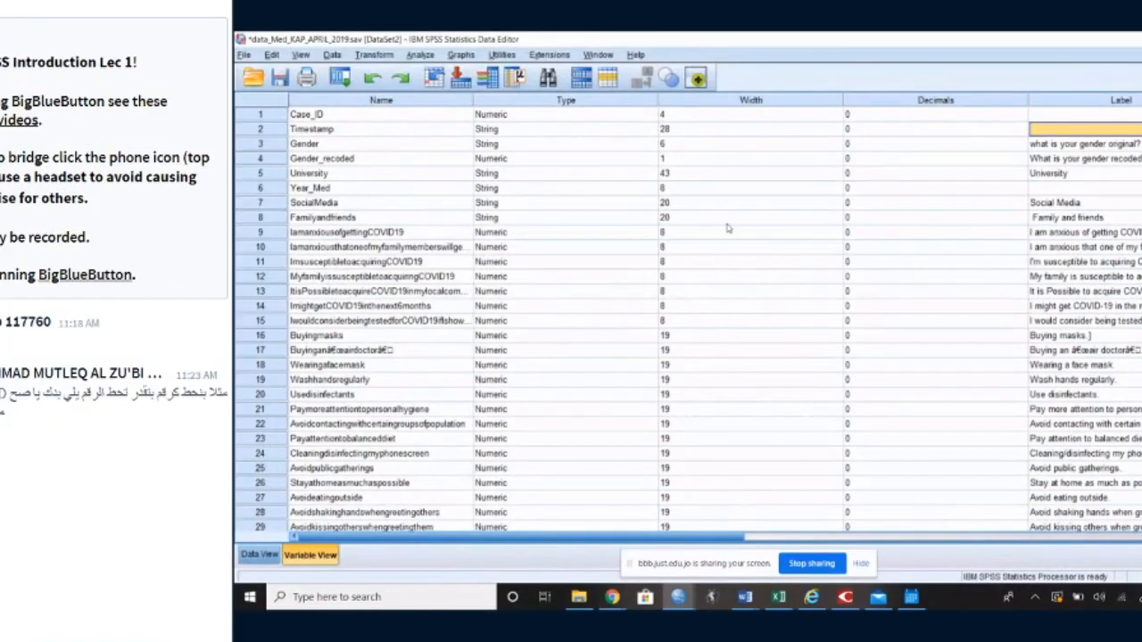
Step: Reopen the Frequencies analysis from the descriptive statistics procedures and reset its variable selection
{"action": "left_click", "coordinate": [419, 56]}
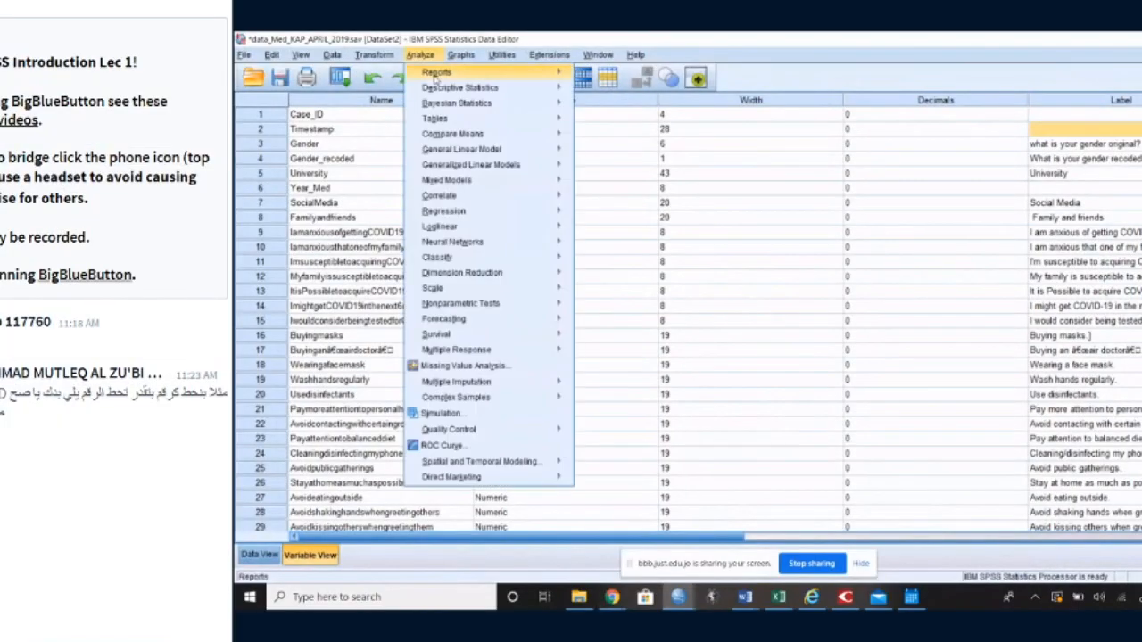
{"action": "mouse_move", "coordinate": [450, 93]}
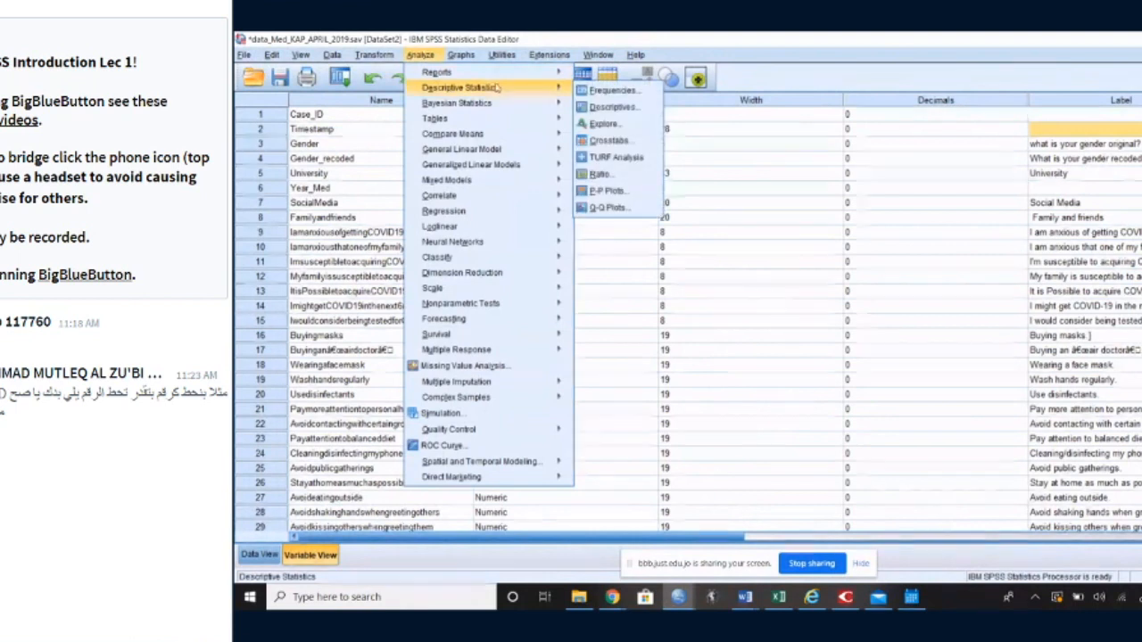
{"action": "left_click", "coordinate": [585, 90]}
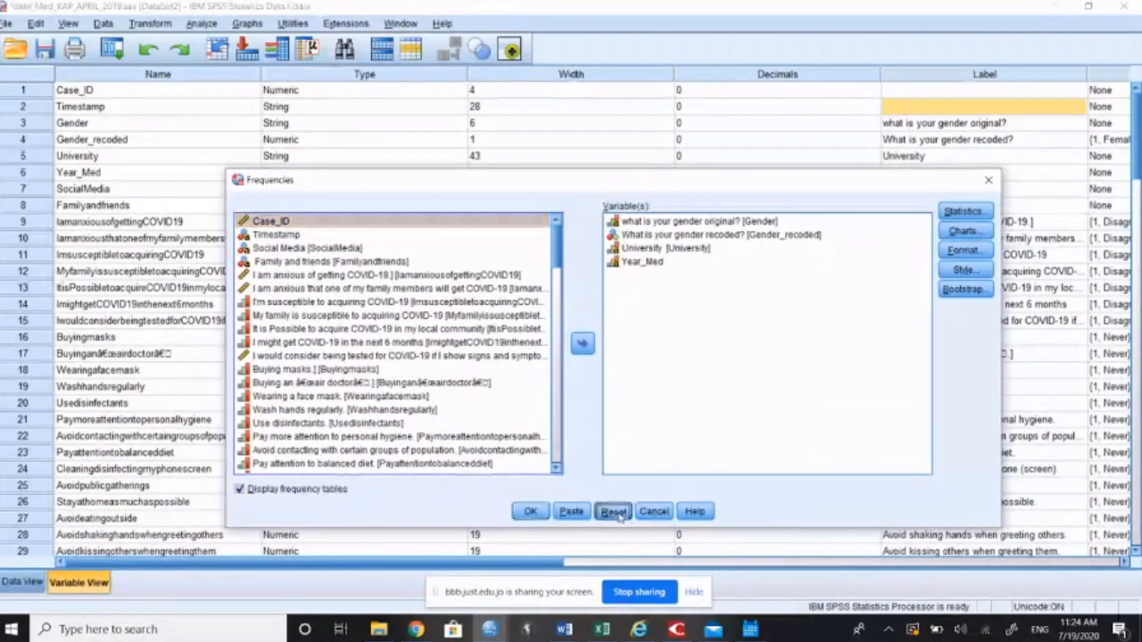
{"action": "left_click", "coordinate": [788, 492]}
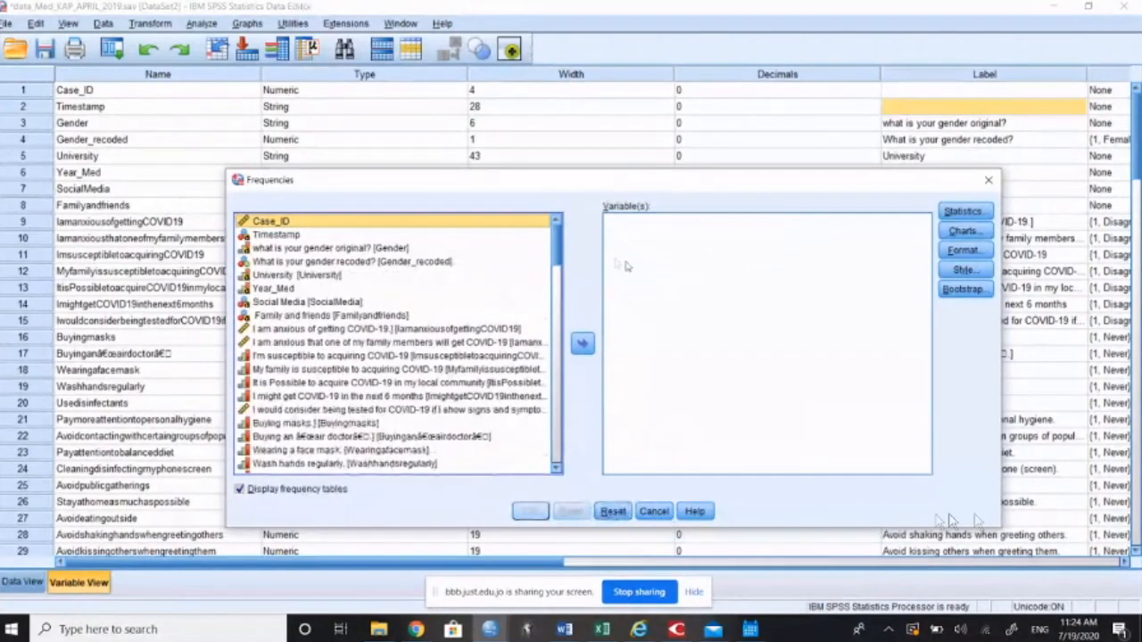
Step: Add Gender, Gender_recoded, University and Year_Med to the Frequencies variables, and move Year_Med back to the source list
{"action": "double_click", "coordinate": [324, 249]}
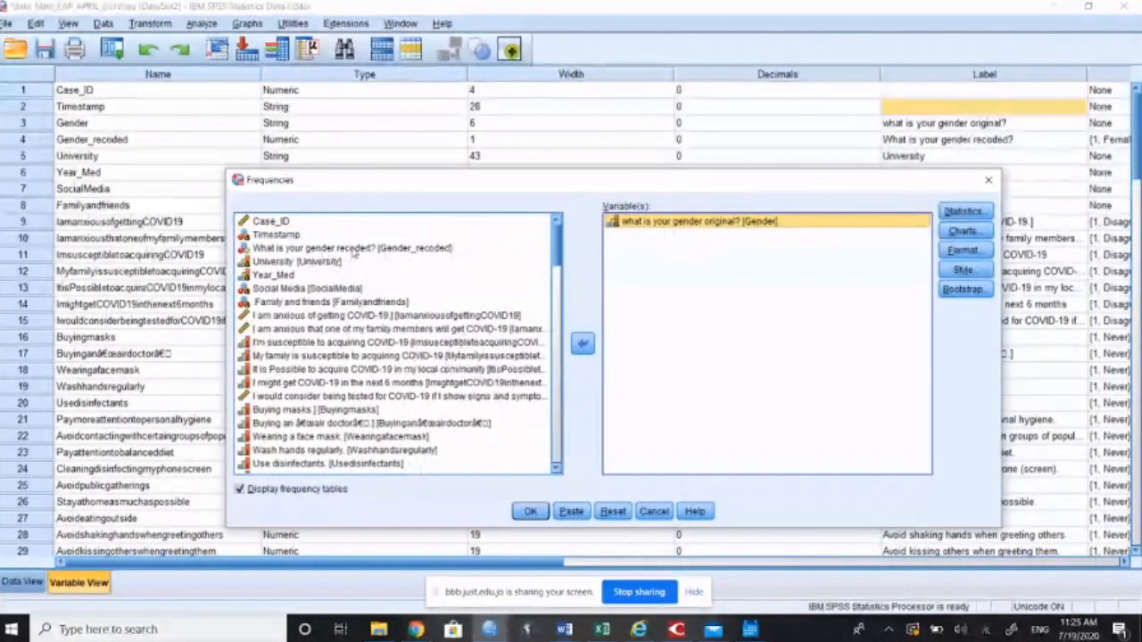
{"action": "left_click", "coordinate": [354, 250]}
{"action": "double_click", "coordinate": [353, 250]}
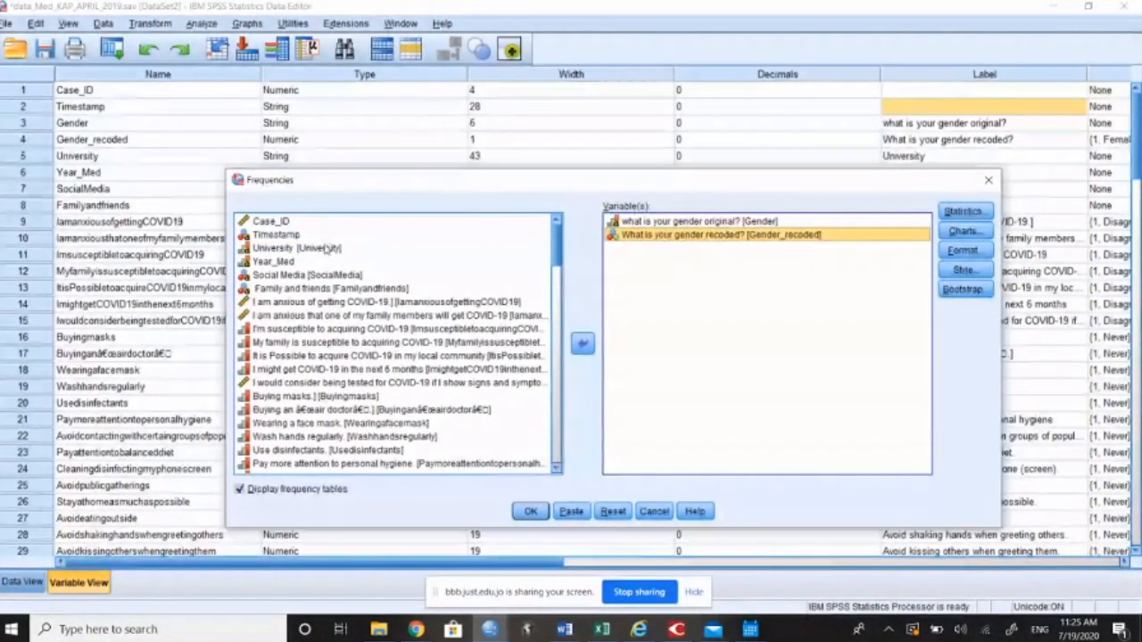
{"action": "double_click", "coordinate": [326, 249]}
{"action": "left_click", "coordinate": [293, 249]}
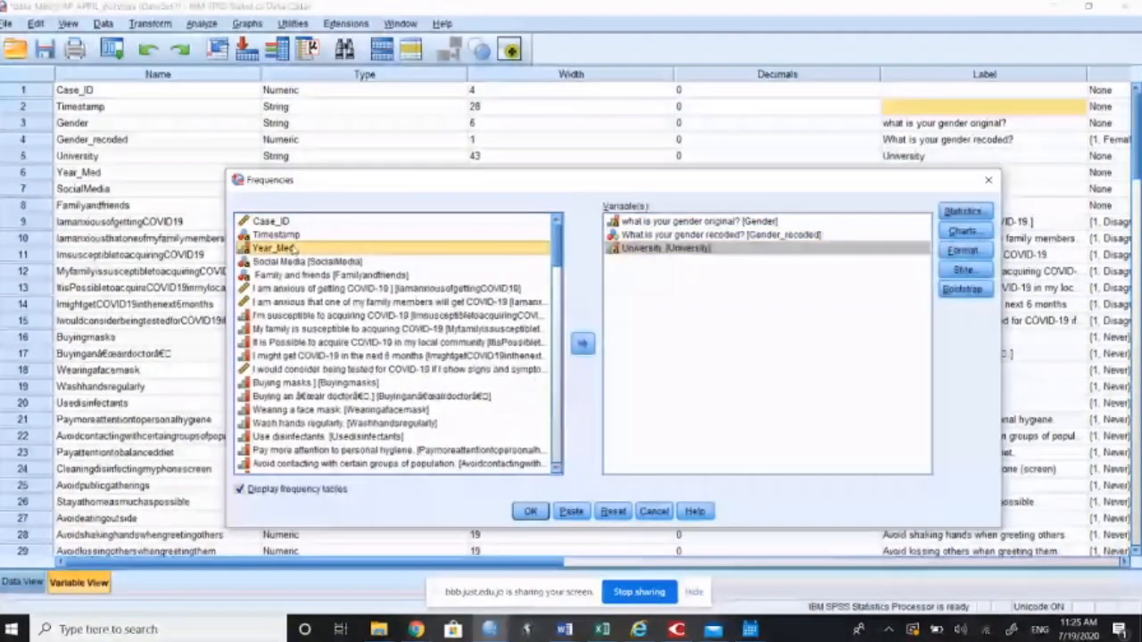
{"action": "double_click", "coordinate": [292, 248]}
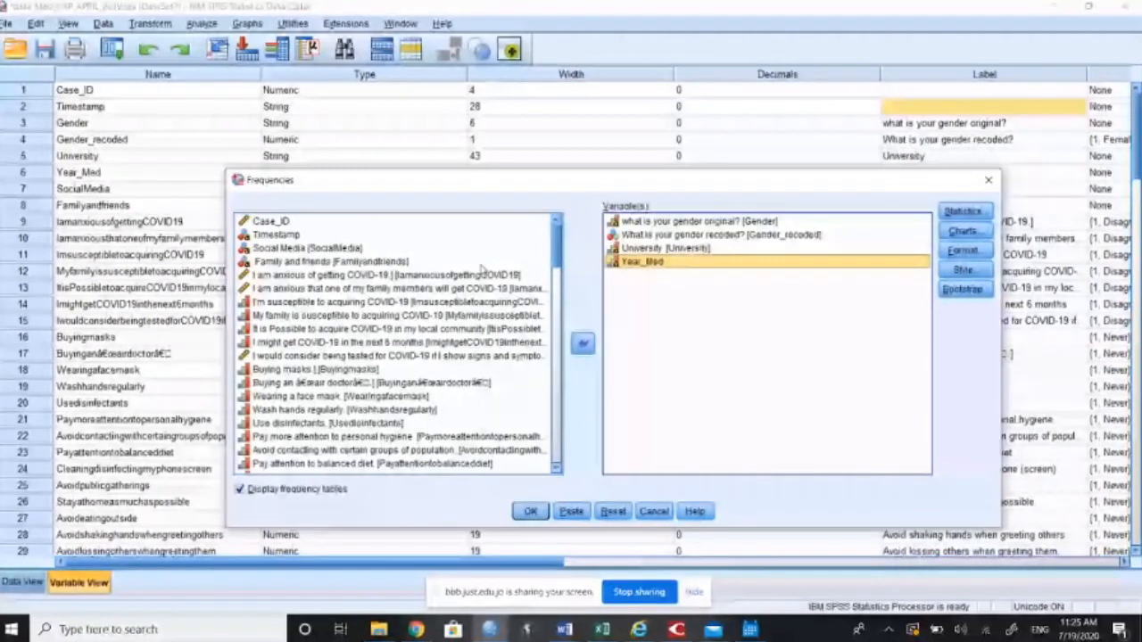
{"action": "left_click", "coordinate": [583, 344]}
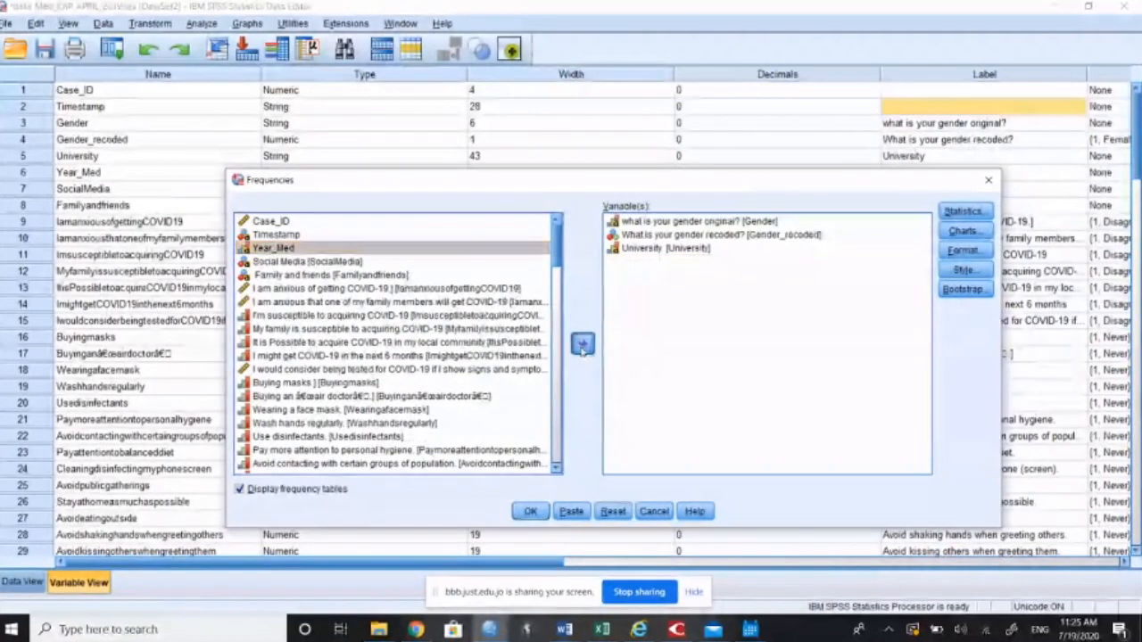
Step: Add Year_Med to the Frequencies variables again and run the analysis
{"action": "left_click", "coordinate": [583, 345]}
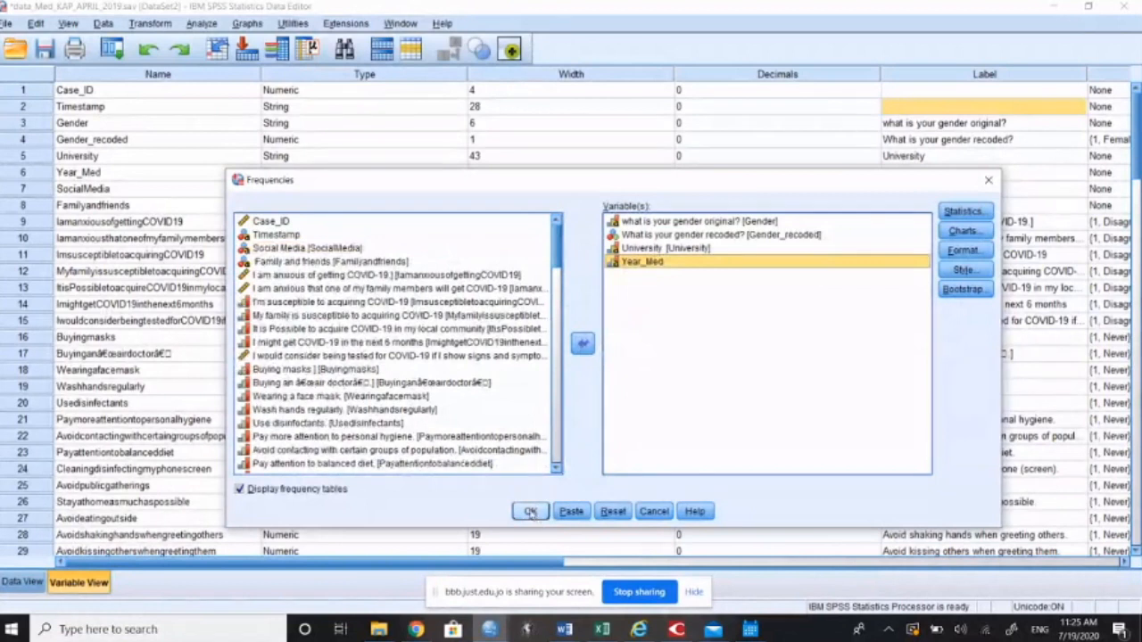
{"action": "left_click", "coordinate": [530, 512]}
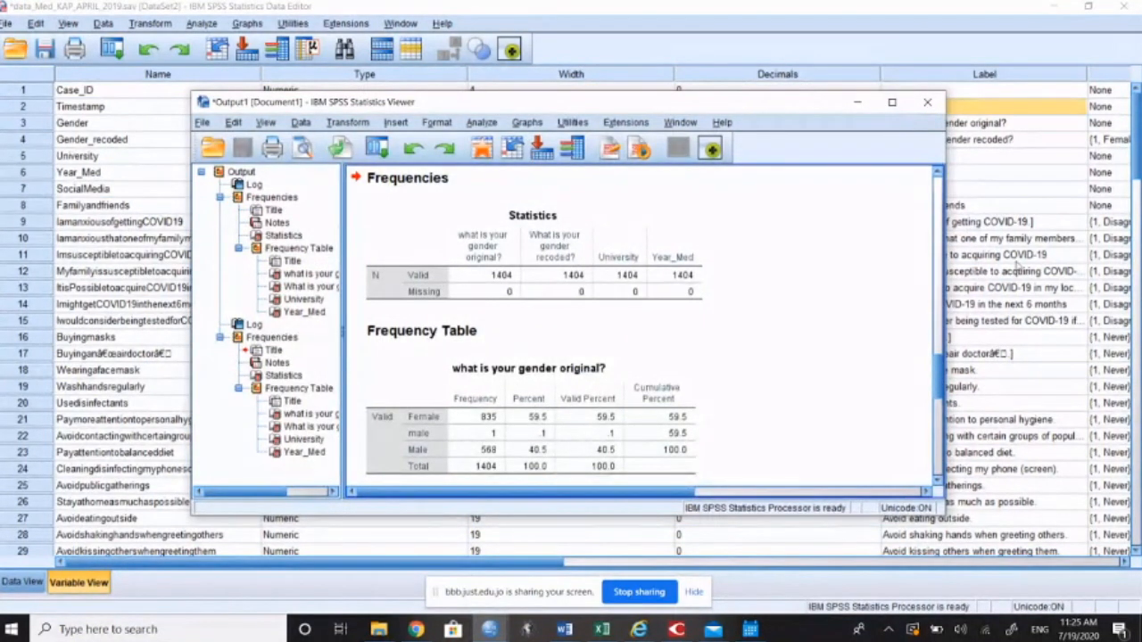
Step: Look through the new Frequencies output from its opening log to the gender tables, and maximize the output window
{"action": "left_click", "coordinate": [877, 330]}
{"action": "scroll", "coordinate": [878, 330], "scroll_direction": "up", "scroll_amount": 5}
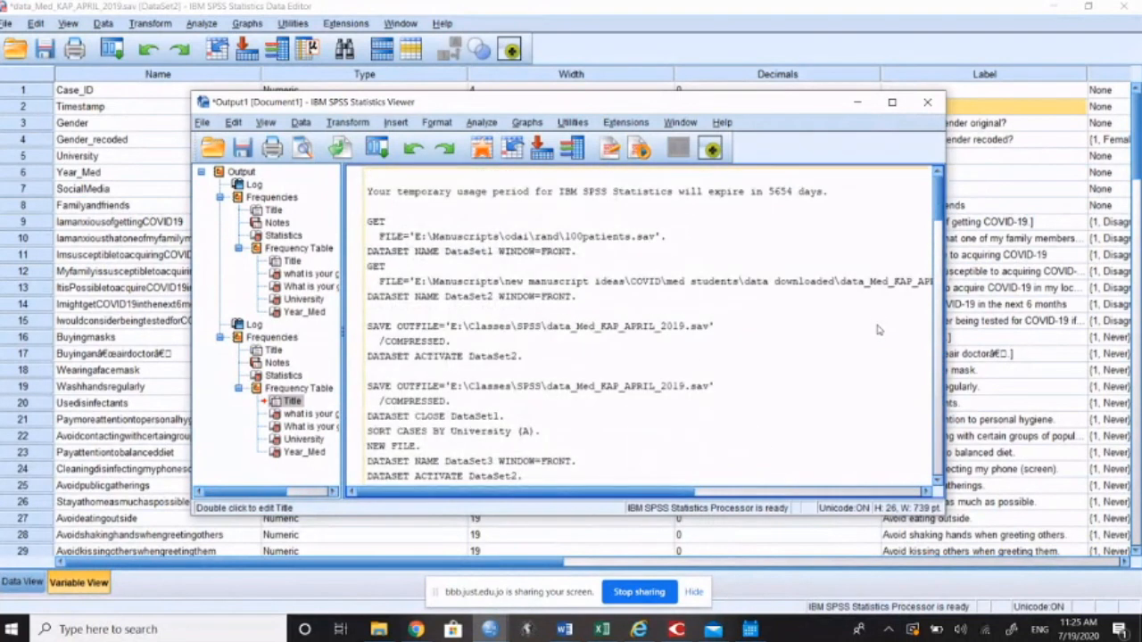
{"action": "scroll", "coordinate": [870, 332], "scroll_direction": "down", "scroll_amount": 5}
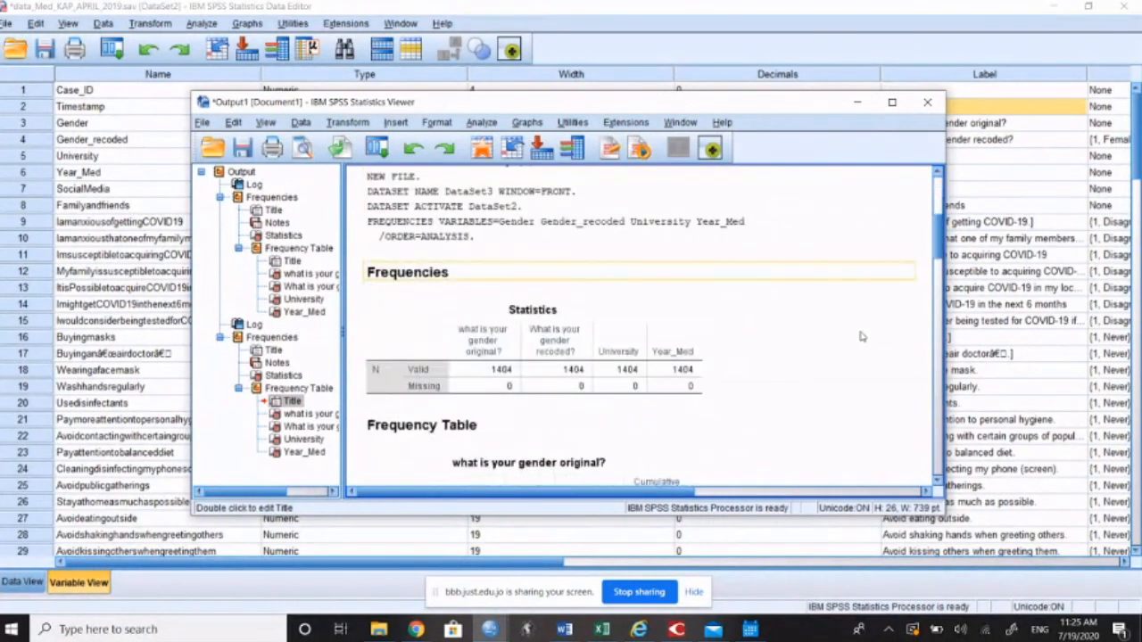
{"action": "scroll", "coordinate": [862, 337], "scroll_direction": "down", "scroll_amount": 3}
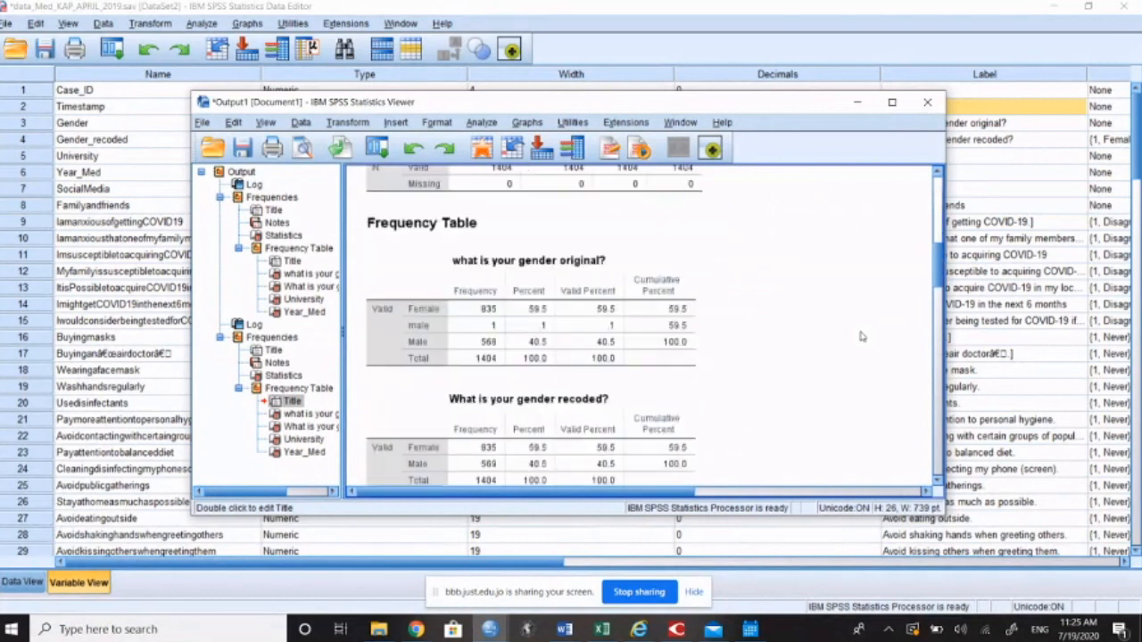
{"action": "left_click", "coordinate": [891, 102]}
{"action": "scroll", "coordinate": [756, 296], "scroll_direction": "up", "scroll_amount": 3}
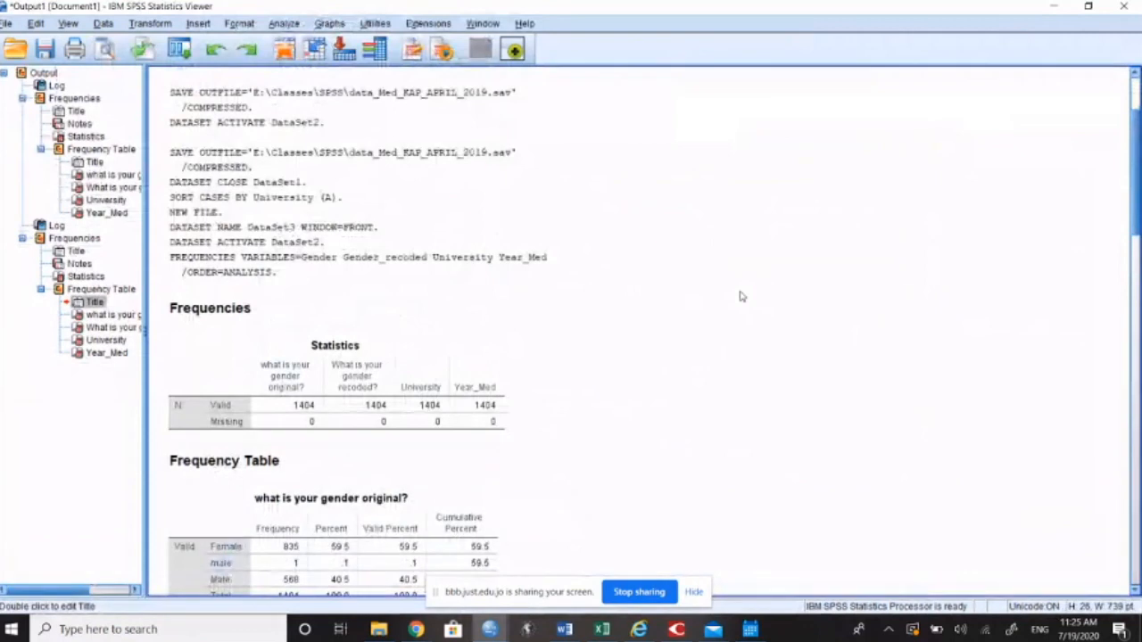
{"action": "left_click", "coordinate": [827, 281]}
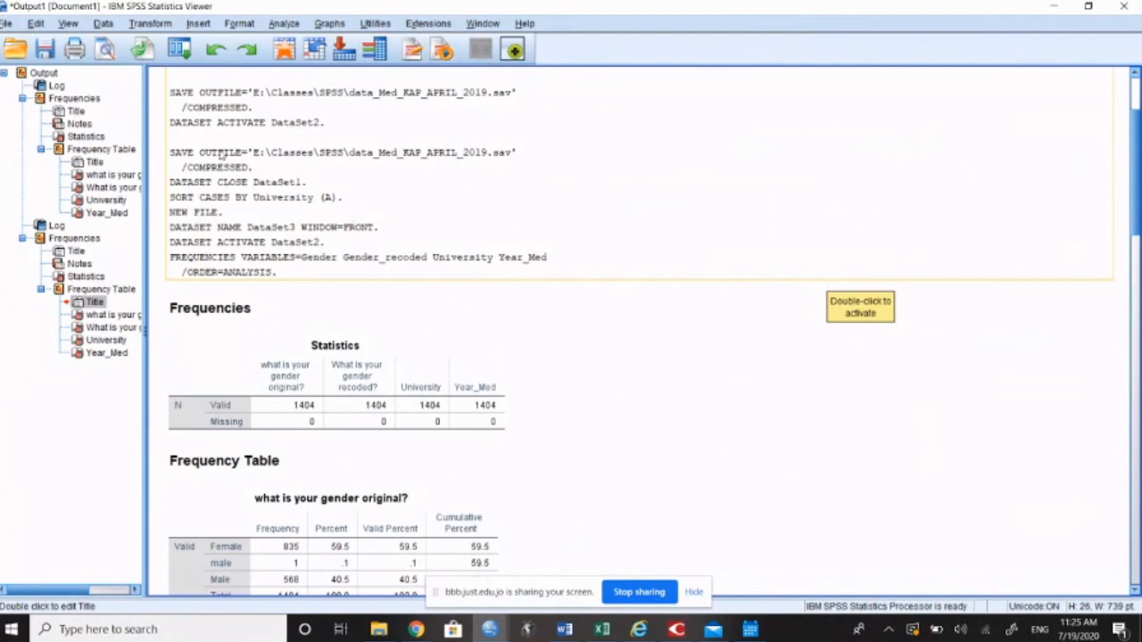
Step: Open the first output log for reading and highlight the FREQUENCIES command and its listed variables, ending with Year_Med
{"action": "double_click", "coordinate": [204, 262]}
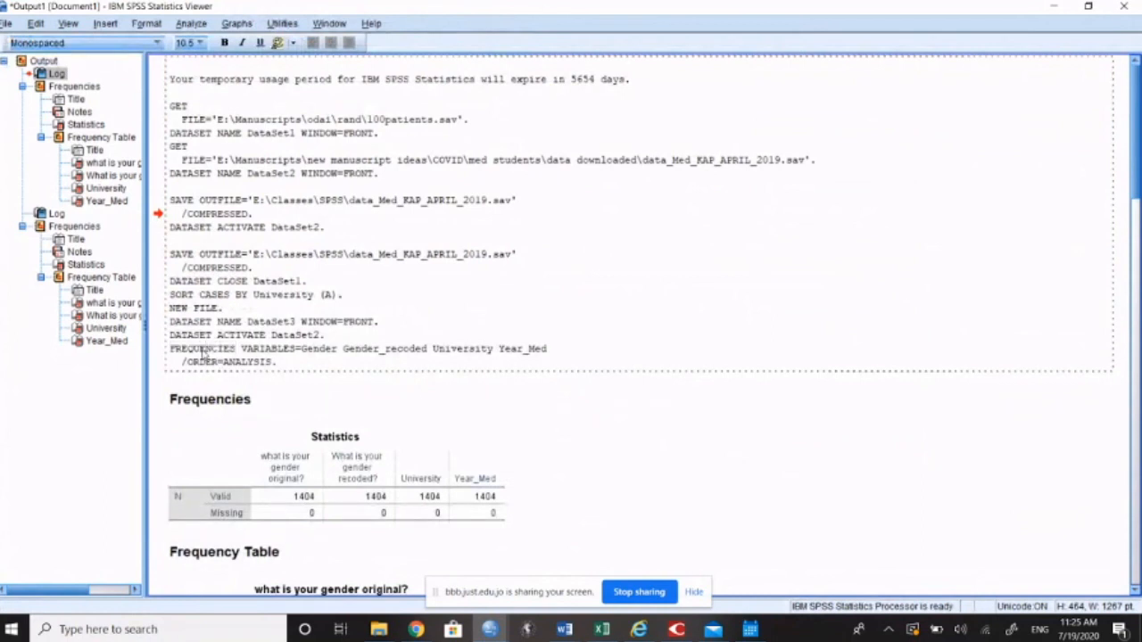
{"action": "double_click", "coordinate": [203, 351]}
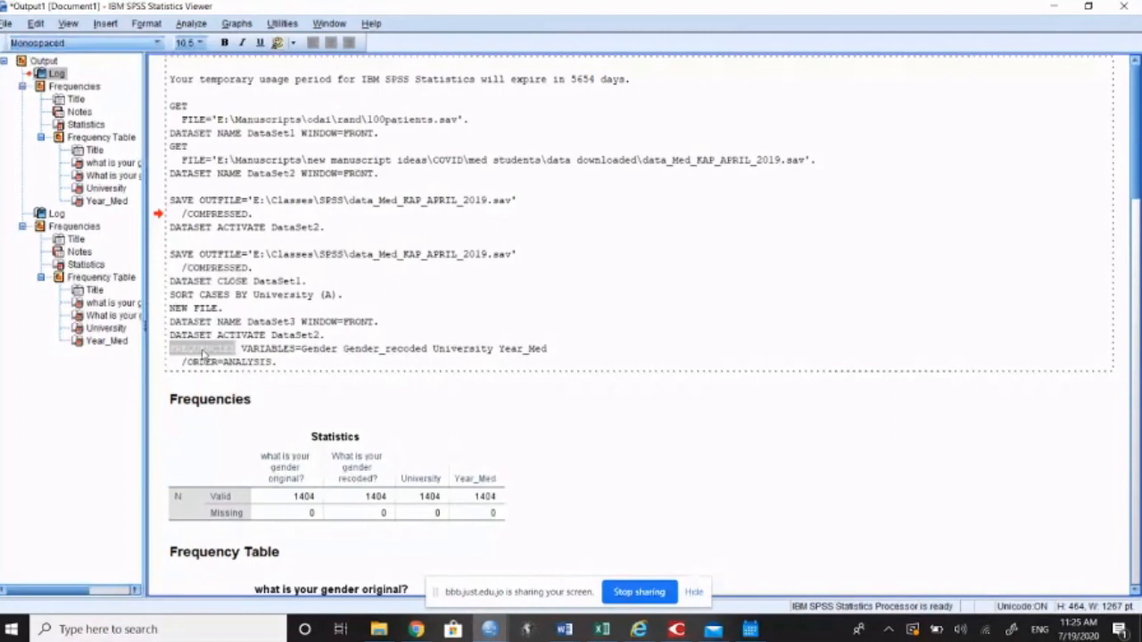
{"action": "left_click", "coordinate": [319, 350]}
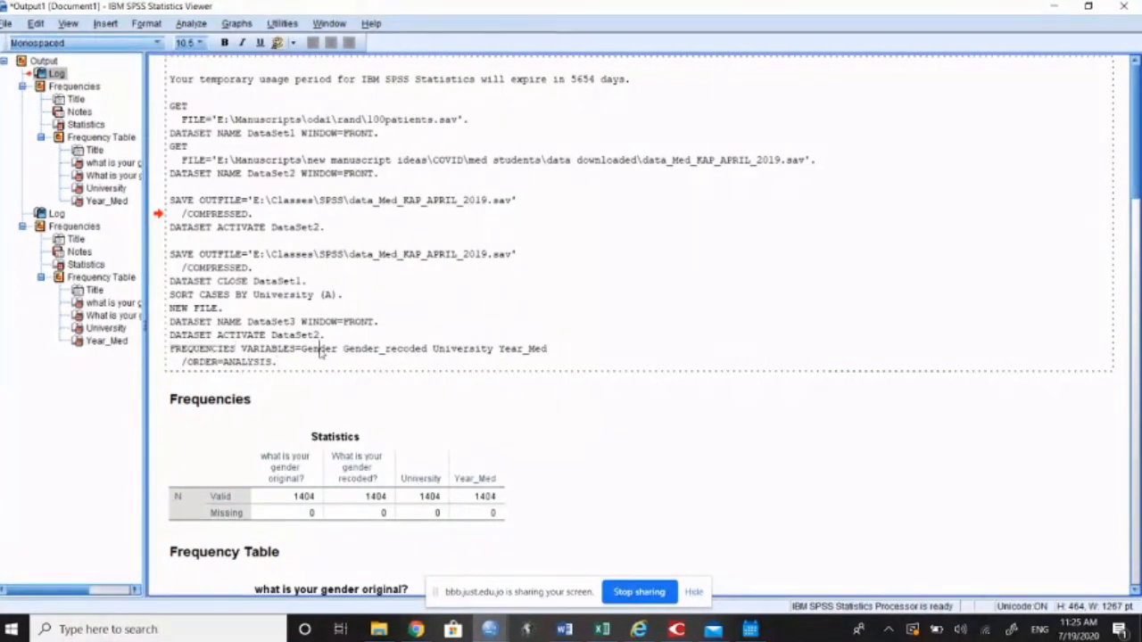
{"action": "left_click_drag", "start_coordinate": [344, 350], "coordinate": [548, 356]}
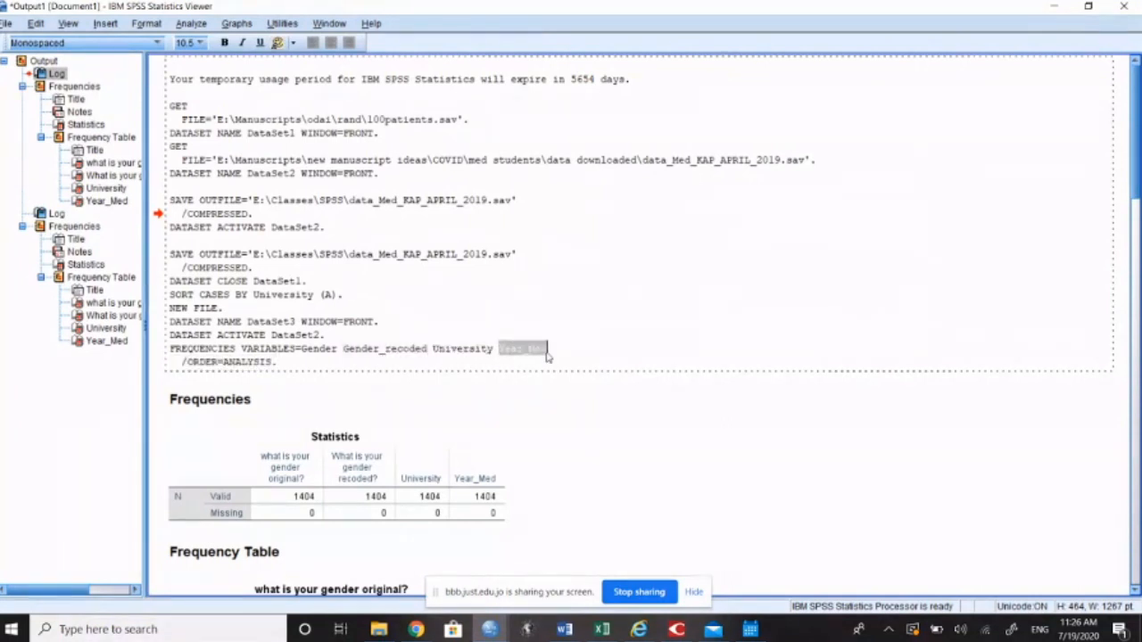
{"action": "left_click", "coordinate": [255, 400]}
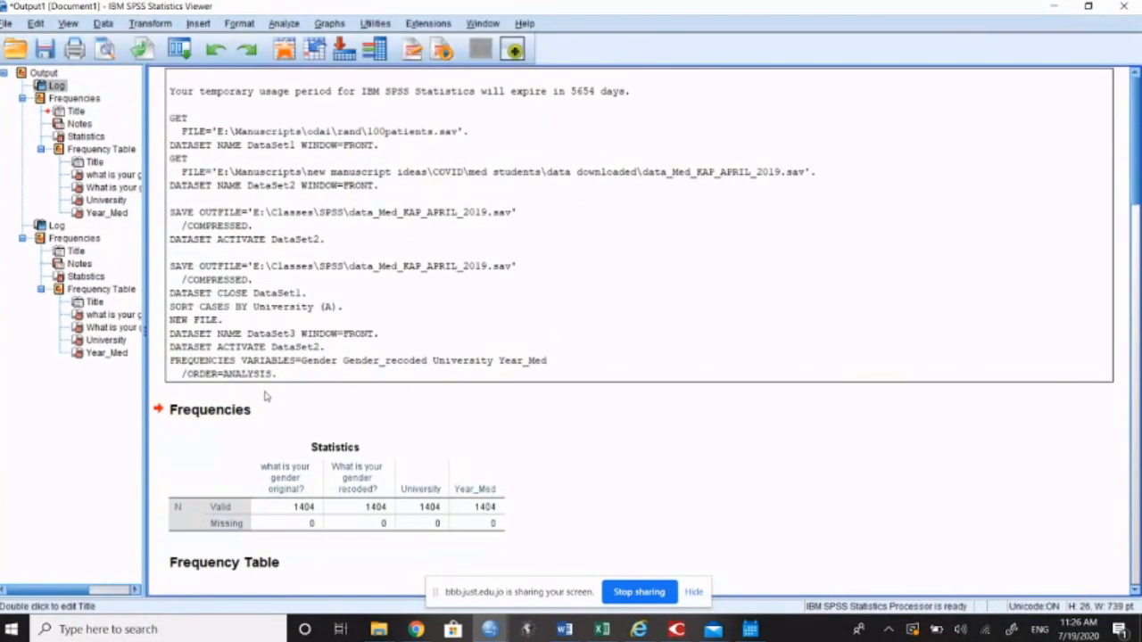
Step: Examine the Statistics table of valid and missing cases, and select the frequency table for the original gender question
{"action": "scroll", "coordinate": [264, 396], "scroll_direction": "down", "scroll_amount": 3}
{"action": "left_click", "coordinate": [339, 192]}
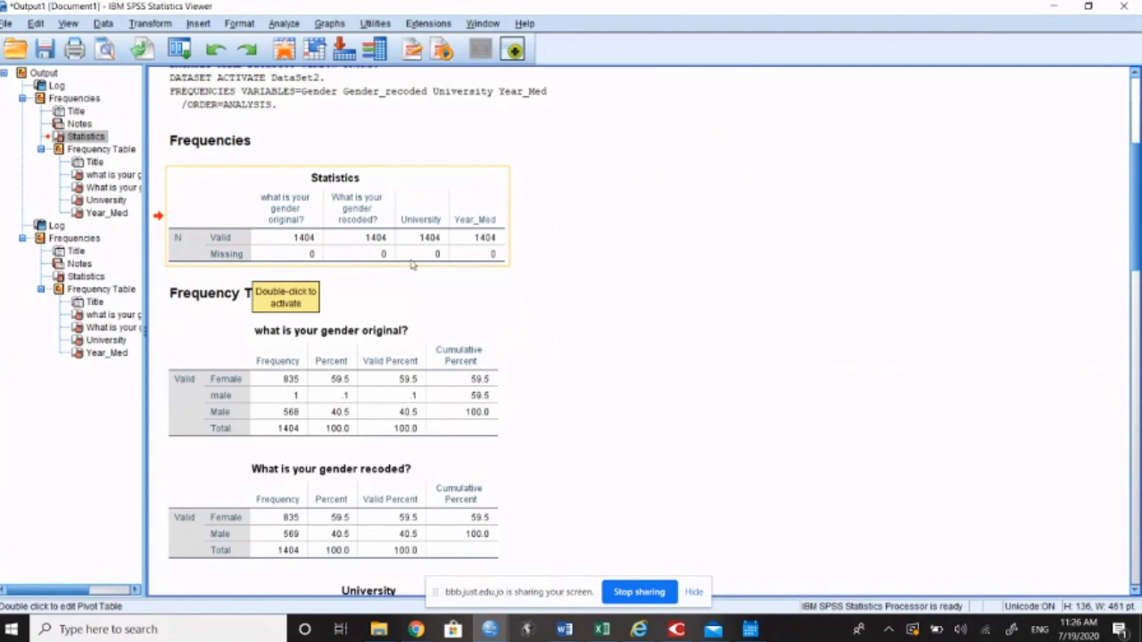
{"action": "left_click", "coordinate": [591, 288]}
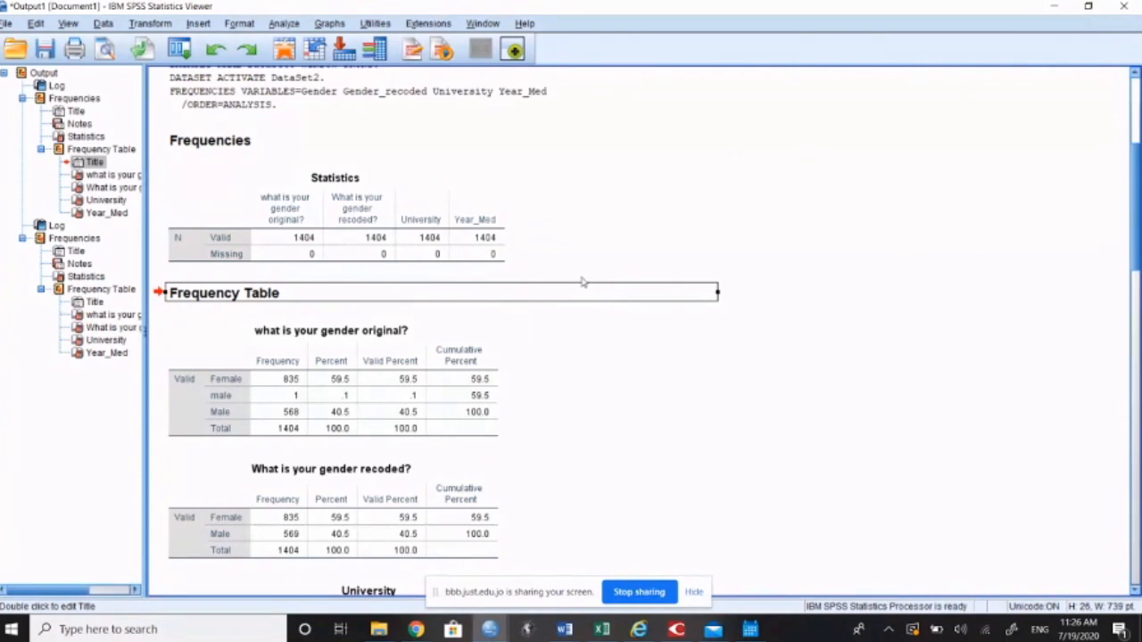
{"action": "scroll", "coordinate": [581, 282], "scroll_direction": "down", "scroll_amount": 3}
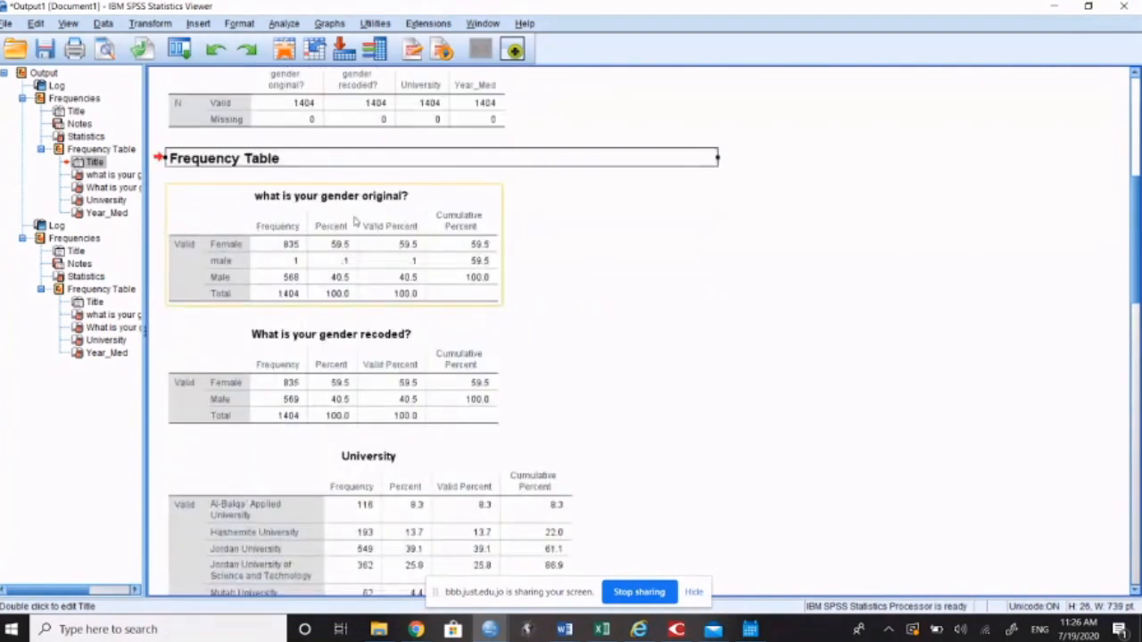
{"action": "left_click", "coordinate": [277, 205]}
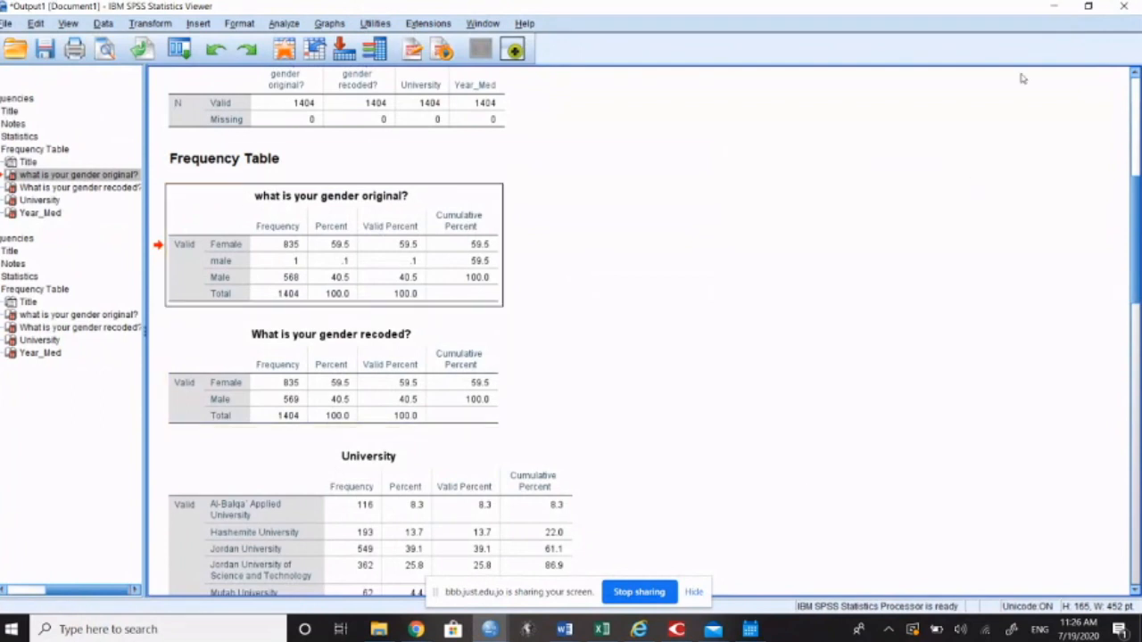
Step: Restore the output window's size, return to the dataset's variable definitions, and highlight the Label and Name columns for comparison
{"action": "left_click", "coordinate": [1088, 7]}
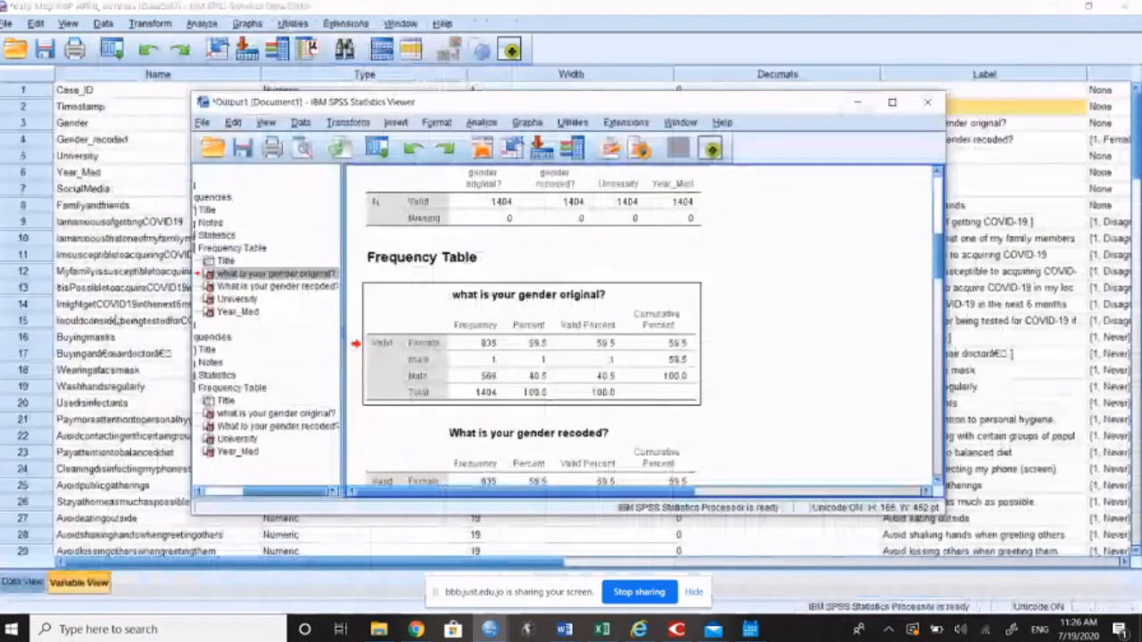
{"action": "left_click", "coordinate": [961, 82]}
{"action": "left_click", "coordinate": [960, 77]}
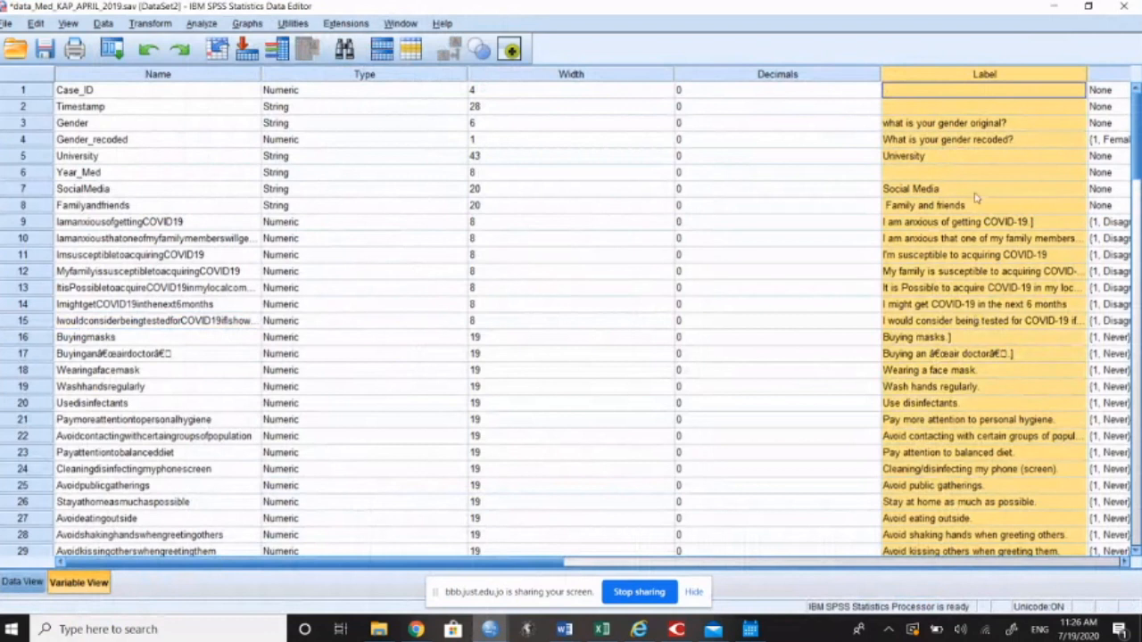
{"action": "left_click", "coordinate": [158, 112]}
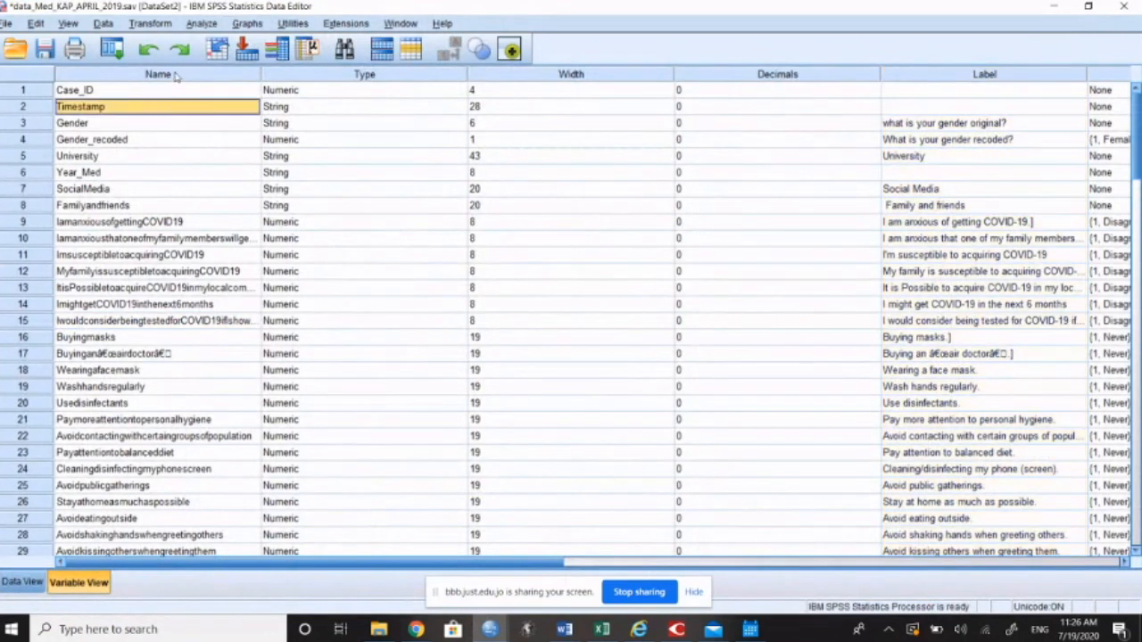
{"action": "left_click", "coordinate": [177, 78]}
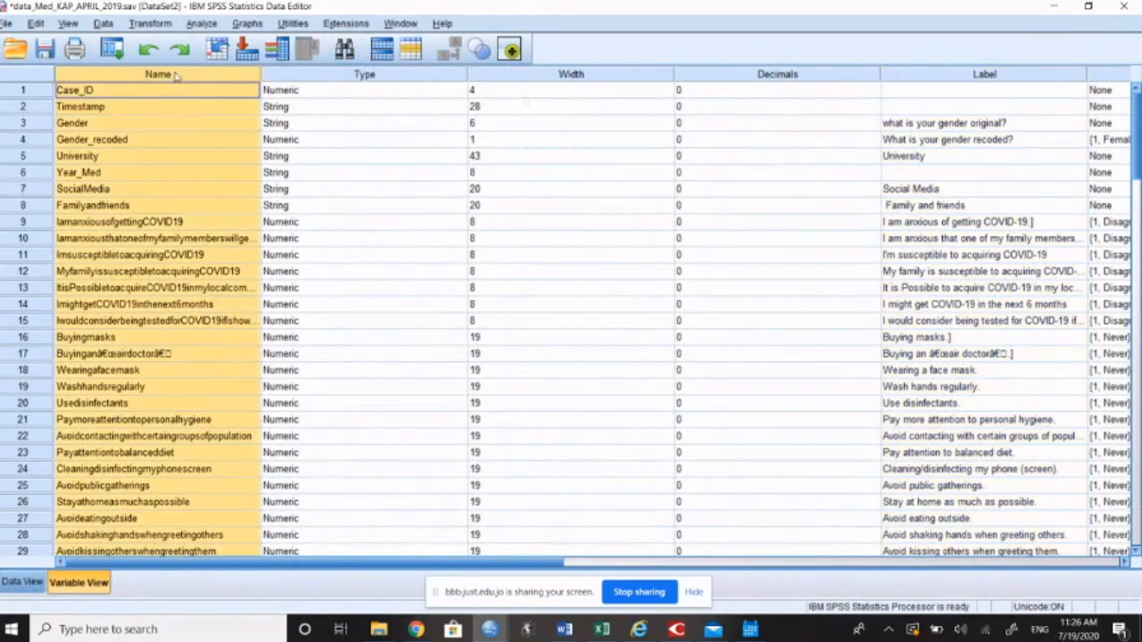
{"action": "left_click", "coordinate": [986, 75]}
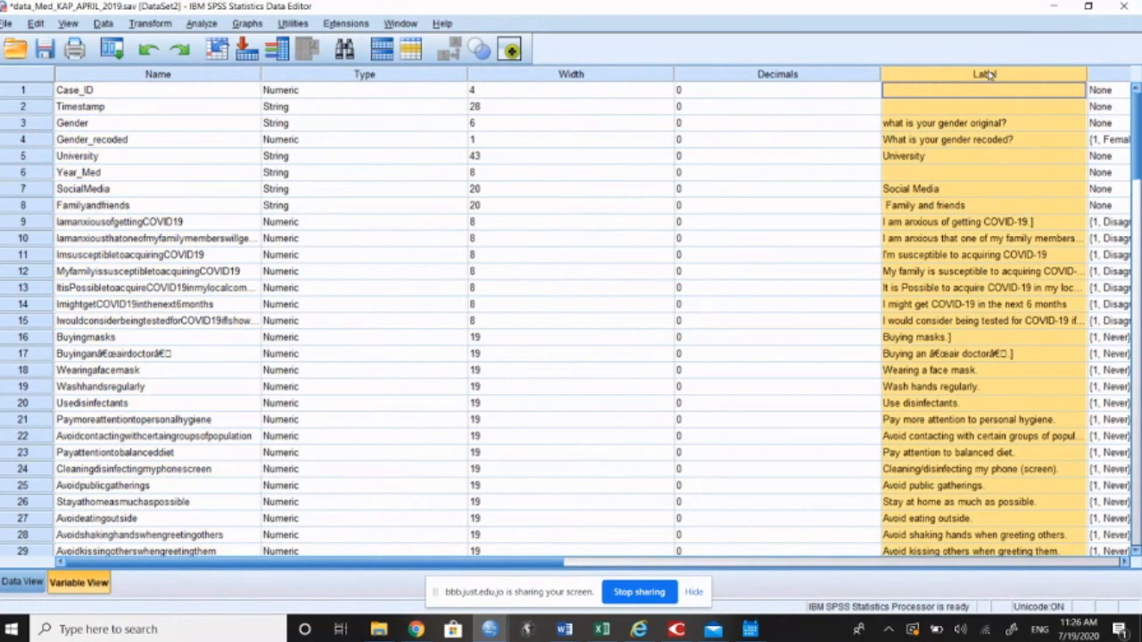
{"action": "left_click", "coordinate": [180, 78]}
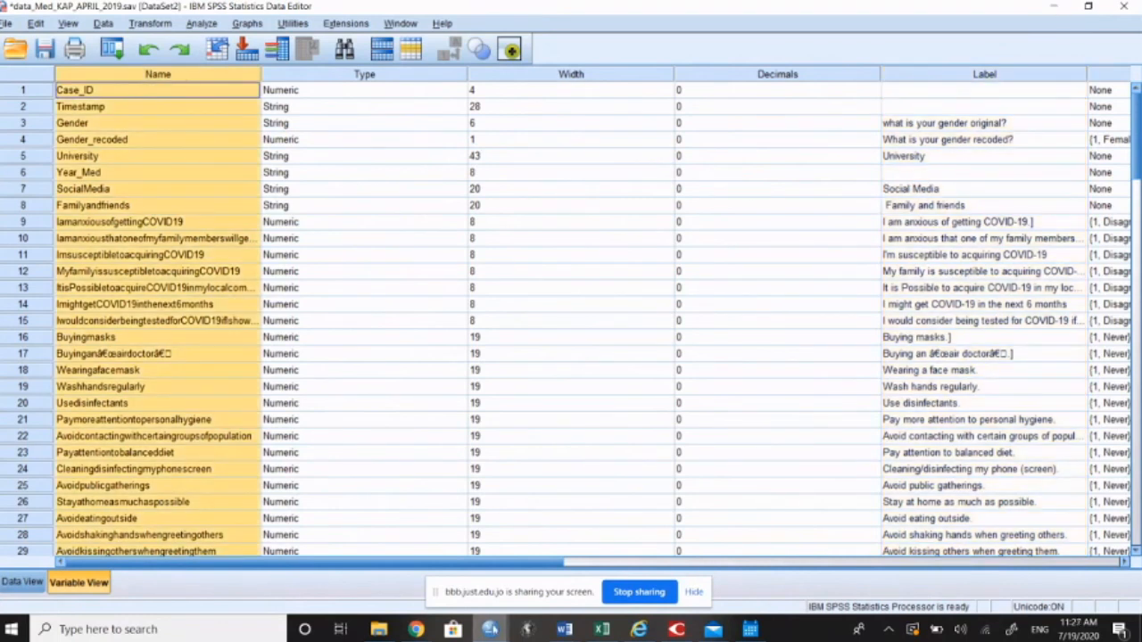
Step: Switch back to the output document and compare the original and recoded gender frequency tables, continuing down to the University table
{"action": "left_click", "coordinate": [489, 629]}
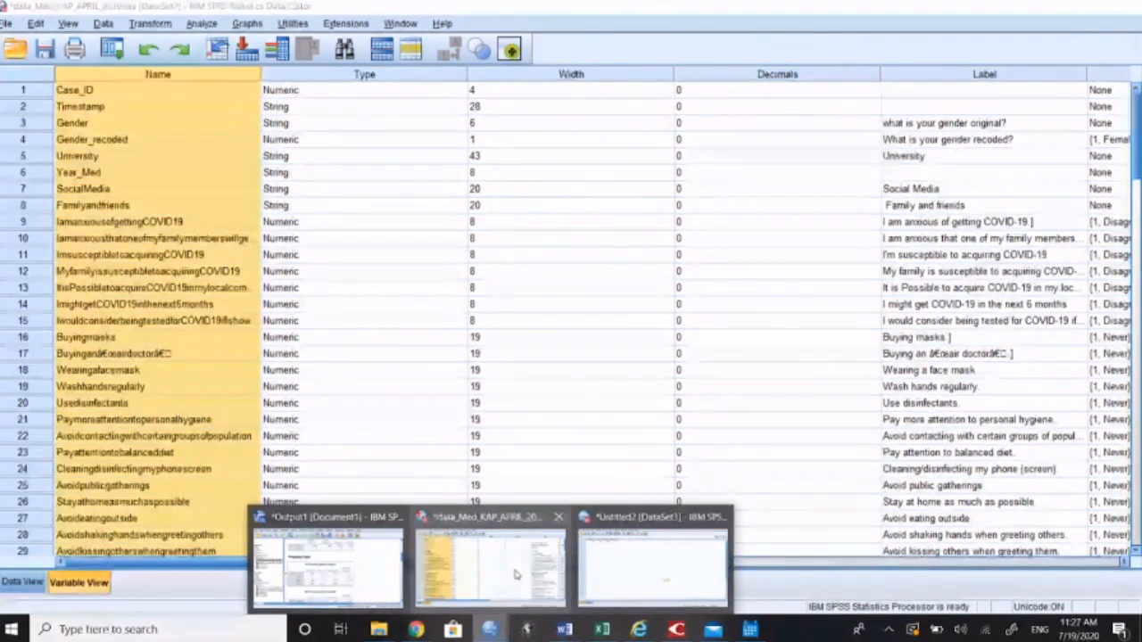
{"action": "left_click", "coordinate": [328, 567]}
{"action": "scroll", "coordinate": [495, 207], "scroll_direction": "down", "scroll_amount": 2}
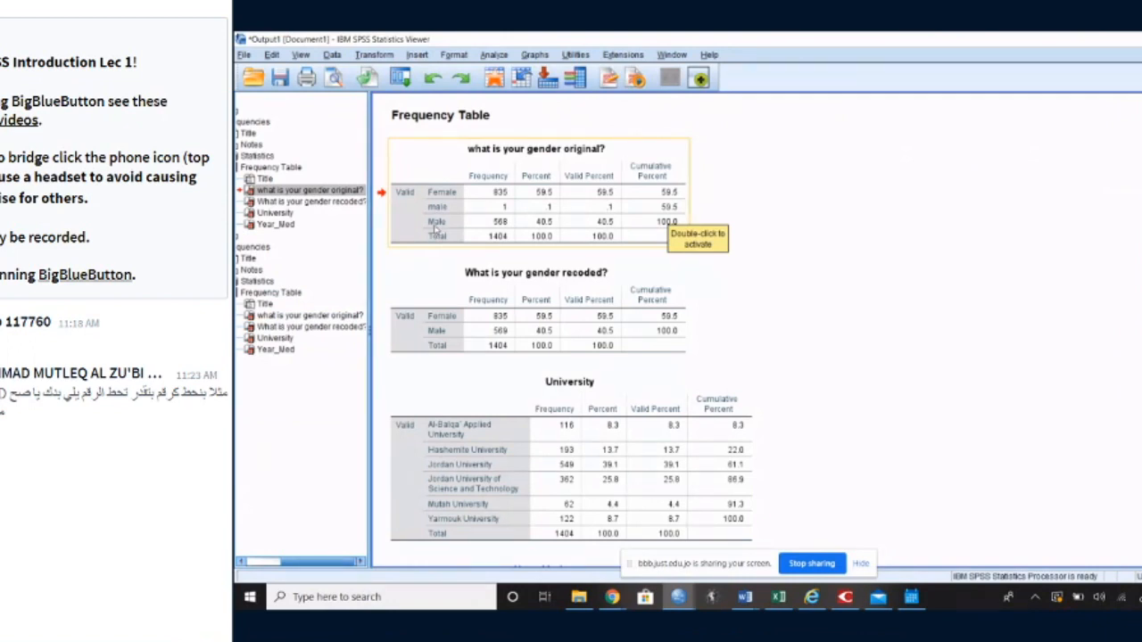
{"action": "left_click", "coordinate": [907, 288]}
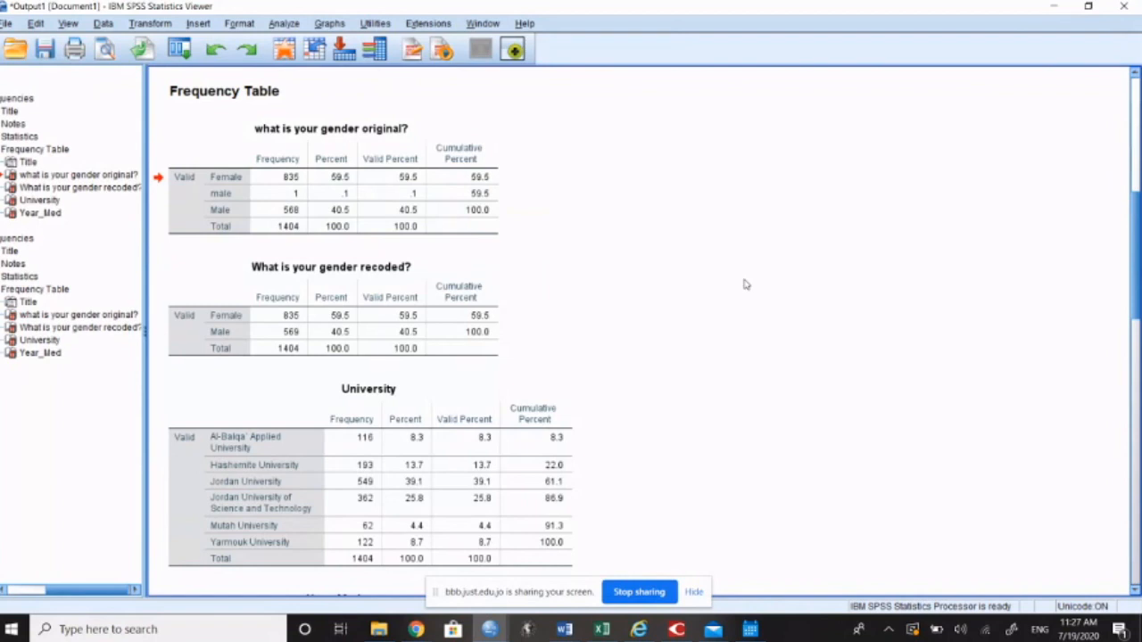
{"action": "left_click", "coordinate": [311, 207]}
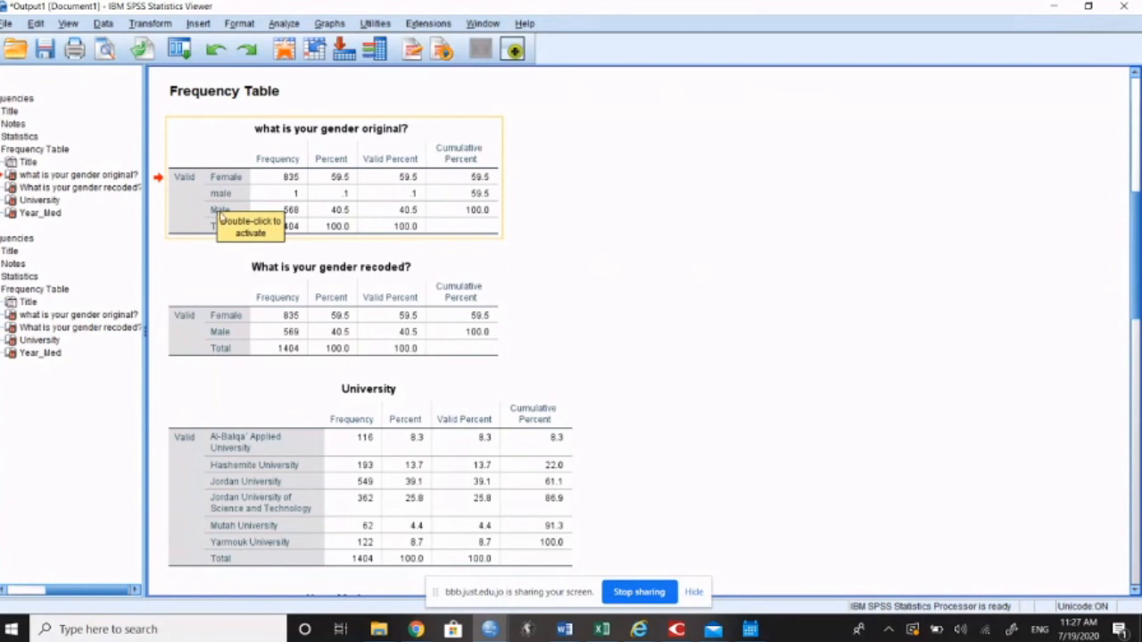
{"action": "left_click", "coordinate": [579, 273]}
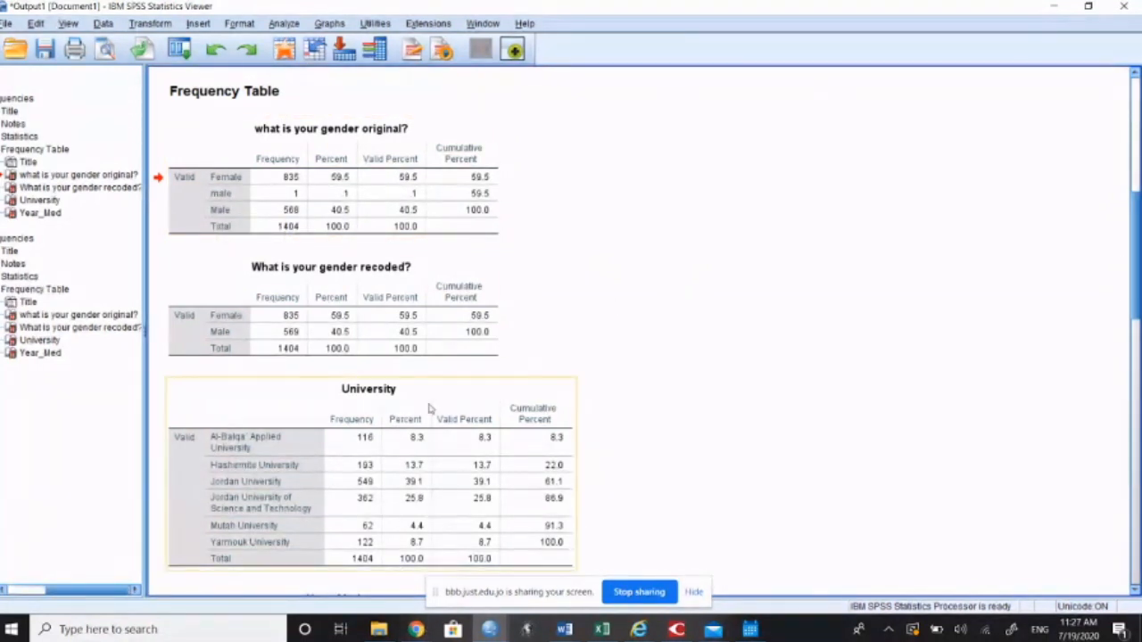
{"action": "left_click", "coordinate": [283, 194]}
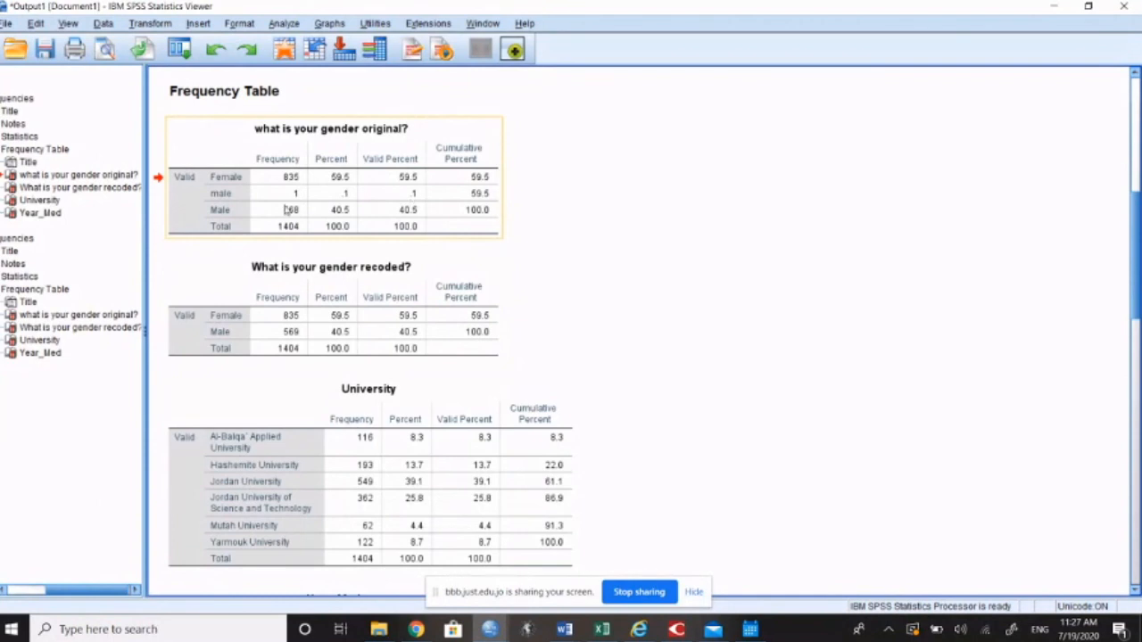
{"action": "left_click", "coordinate": [353, 283]}
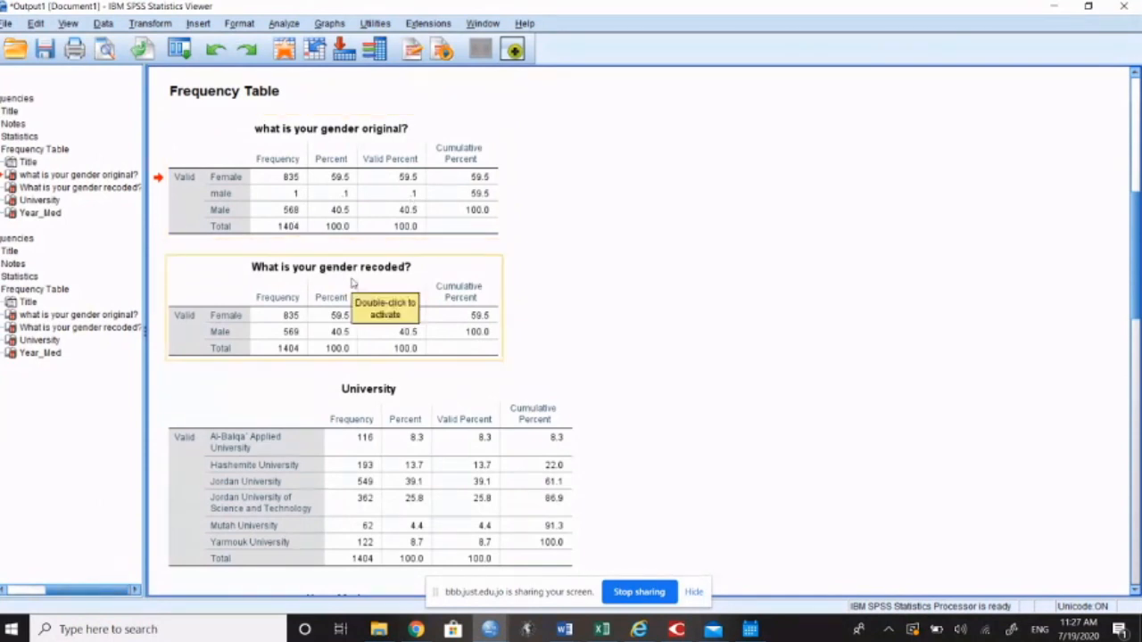
{"action": "scroll", "coordinate": [252, 268], "scroll_direction": "down", "scroll_amount": 2}
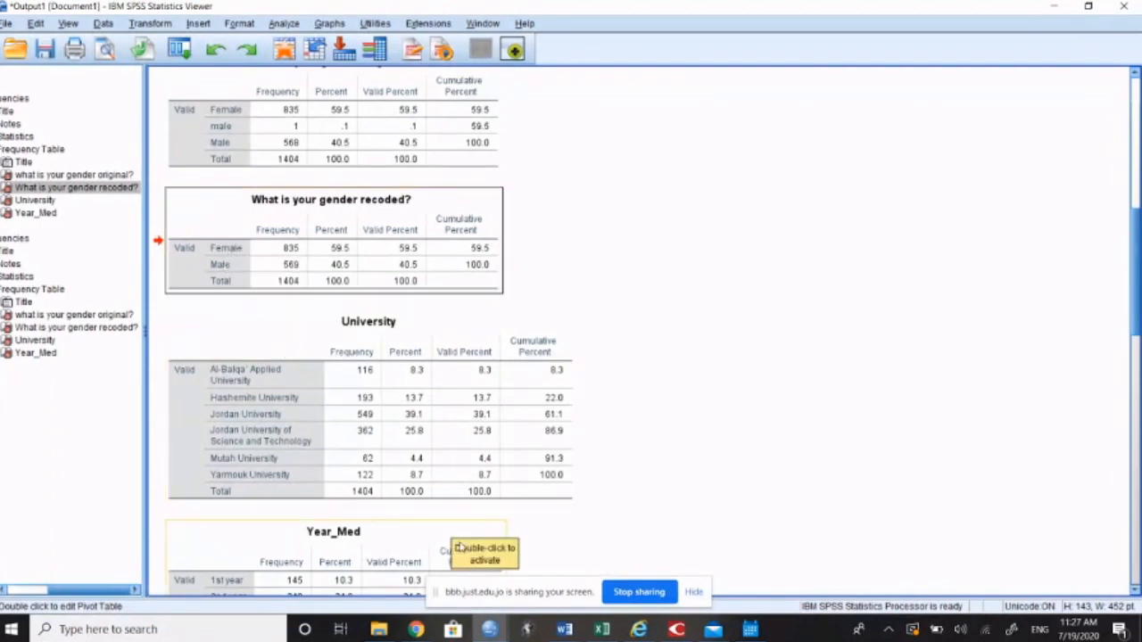
Step: Return to the data_Med_KAP_APRIL_2019 dataset, go from the data to the Gender_recoded variable's definition, and open its value labels
{"action": "left_click", "coordinate": [489, 629]}
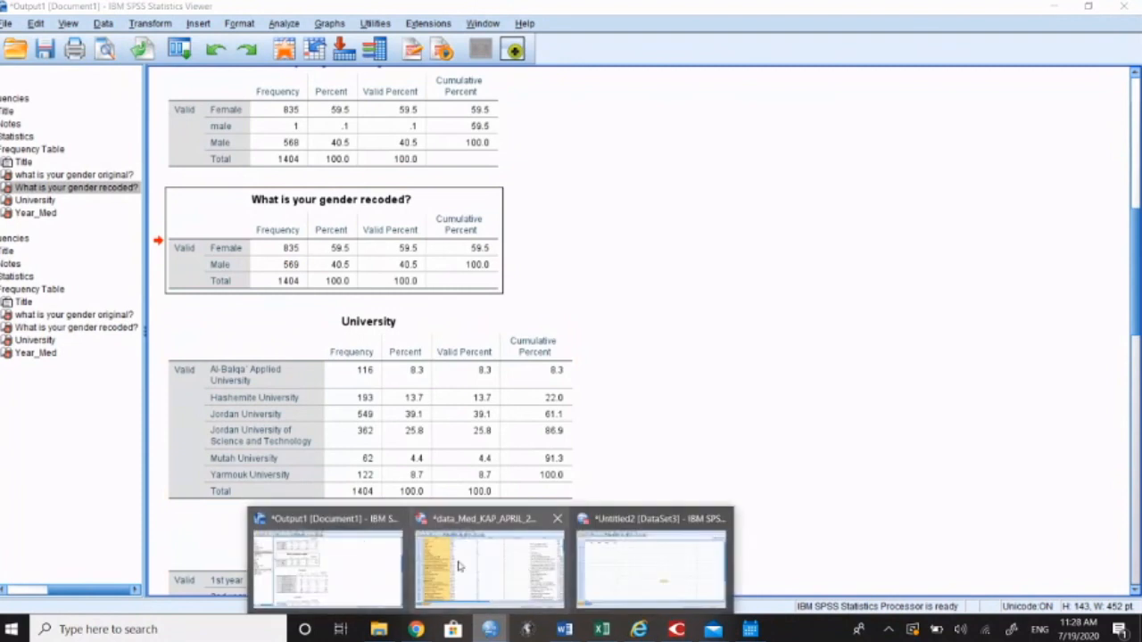
{"action": "left_click", "coordinate": [489, 560]}
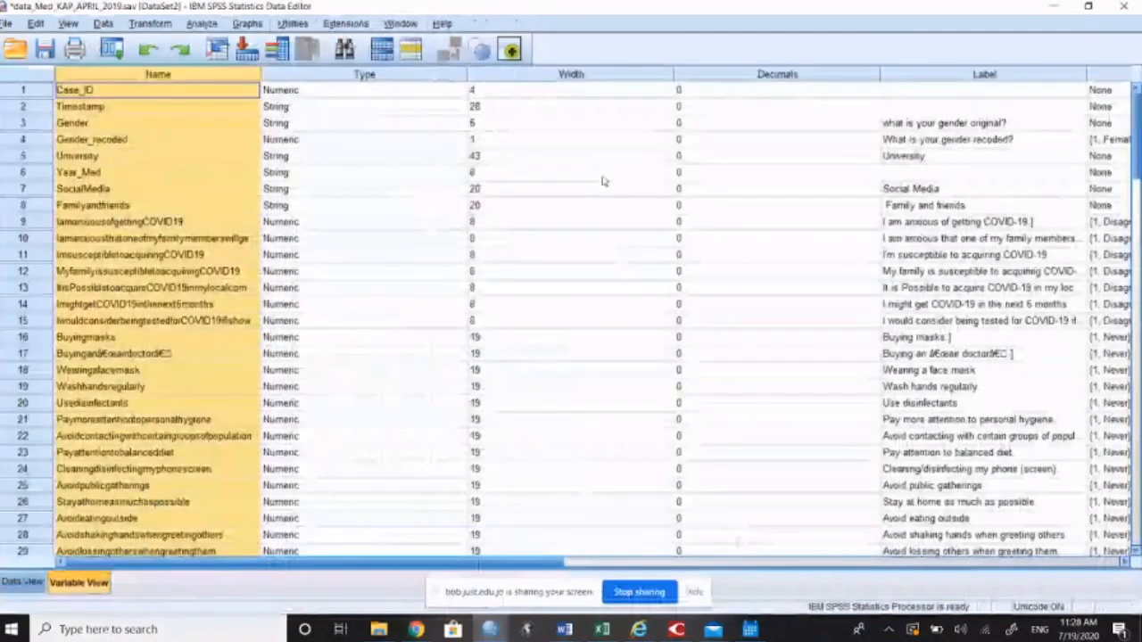
{"action": "left_click", "coordinate": [24, 582]}
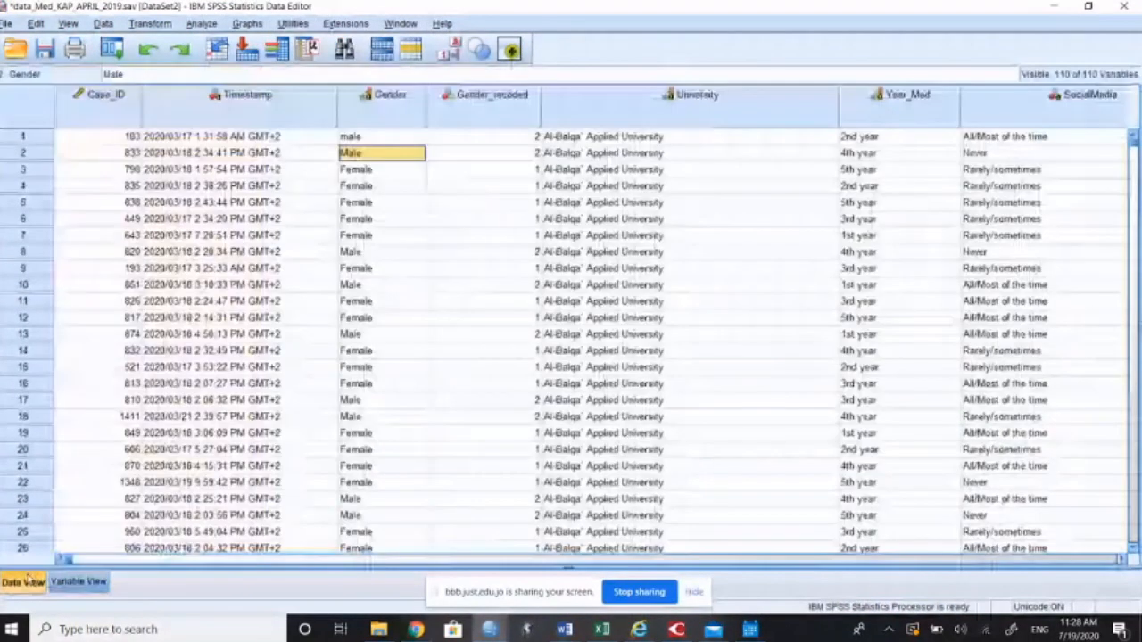
{"action": "double_click", "coordinate": [466, 105]}
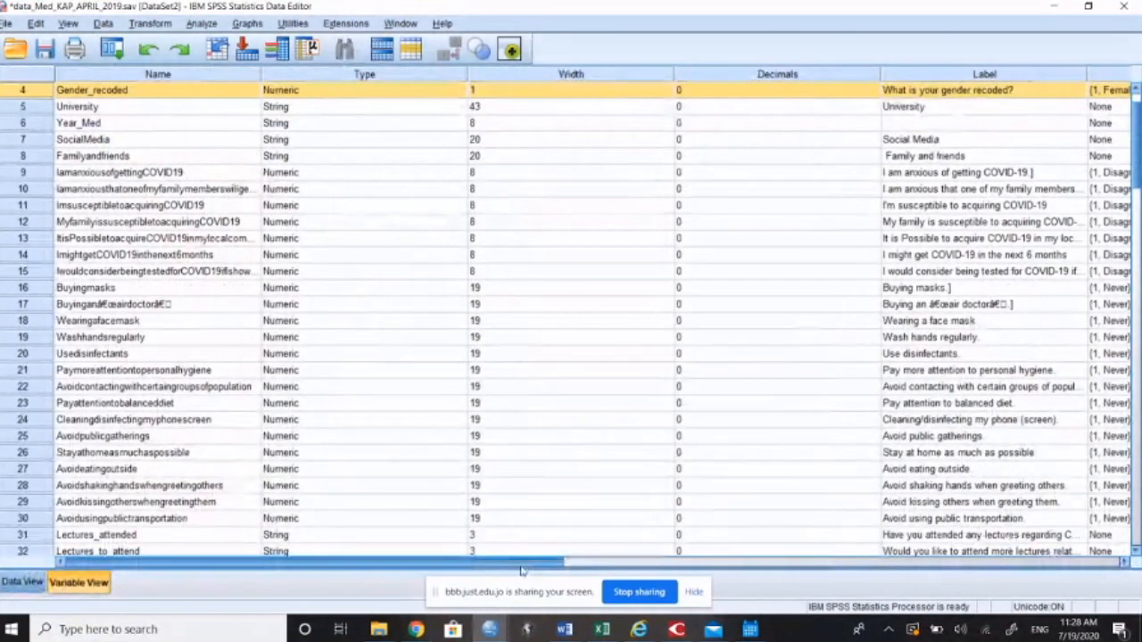
{"action": "left_click_drag", "start_coordinate": [522, 571], "coordinate": [602, 571]}
{"action": "left_click", "coordinate": [1093, 93]}
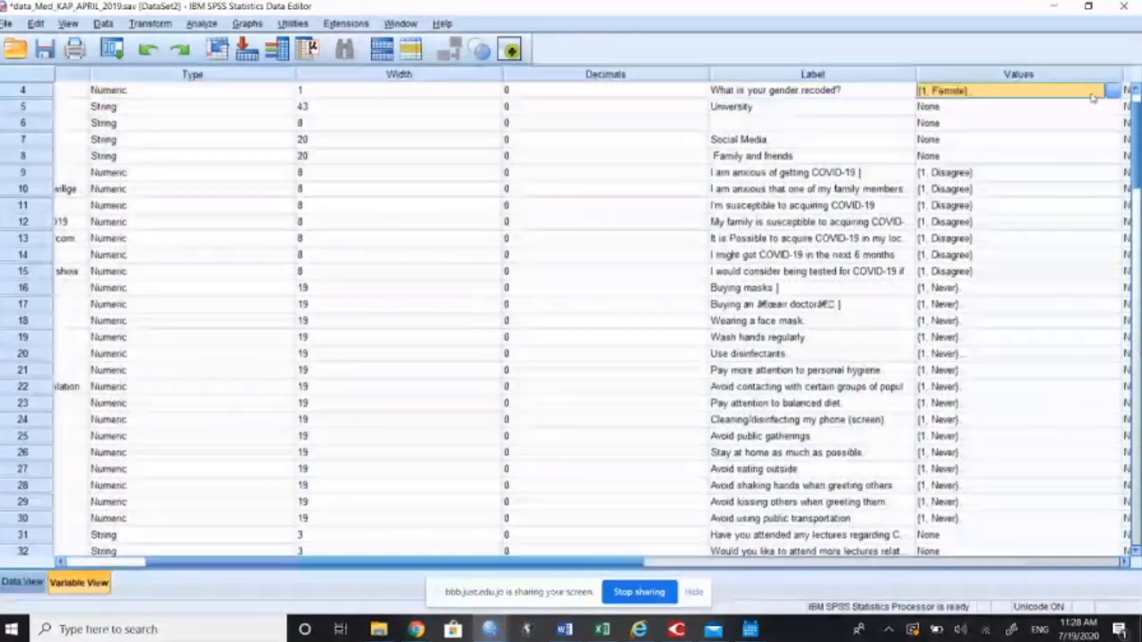
{"action": "left_click", "coordinate": [1112, 90]}
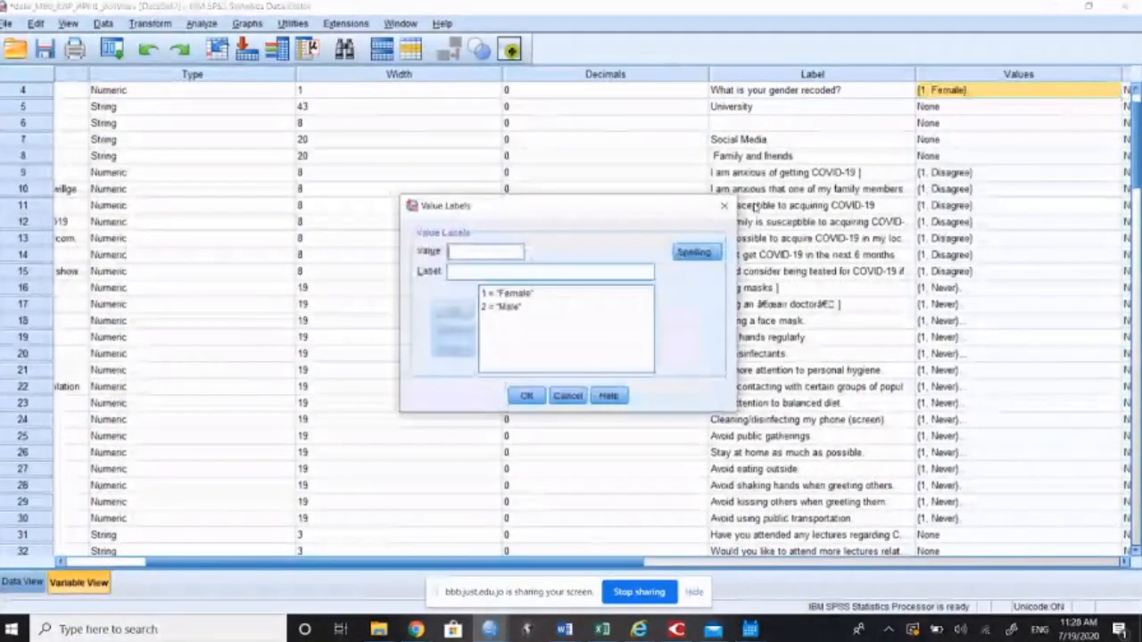
Step: Inspect the Female and Male value labels, highlight the value and label of the Male entry, and dismiss the dialog without changes
{"action": "left_click", "coordinate": [523, 295]}
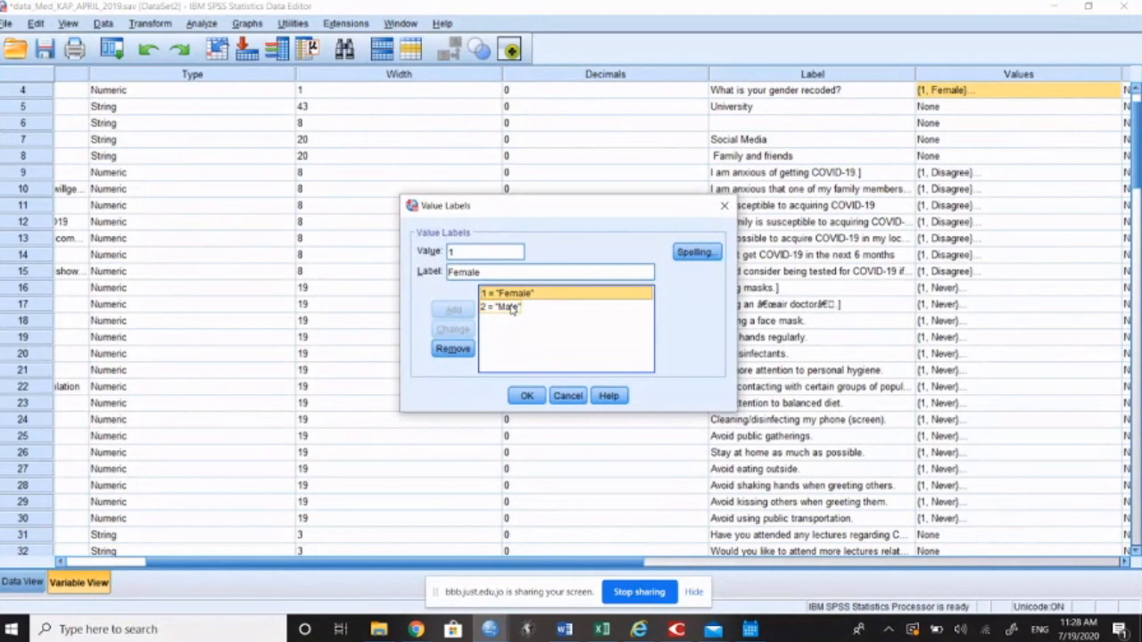
{"action": "left_click", "coordinate": [512, 308]}
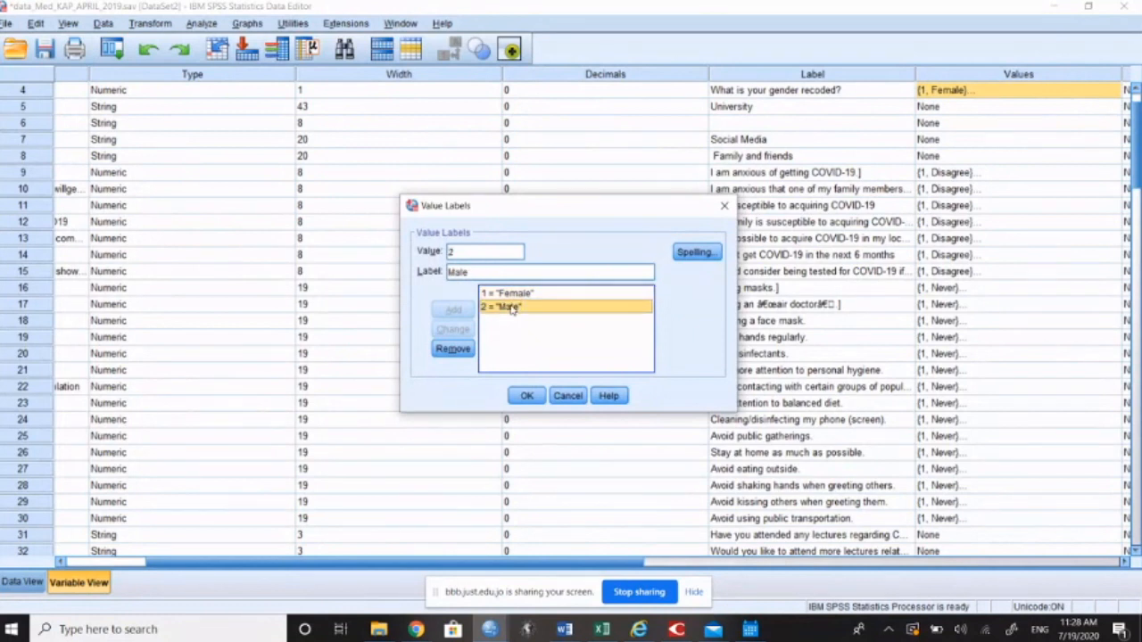
{"action": "left_click", "coordinate": [478, 252]}
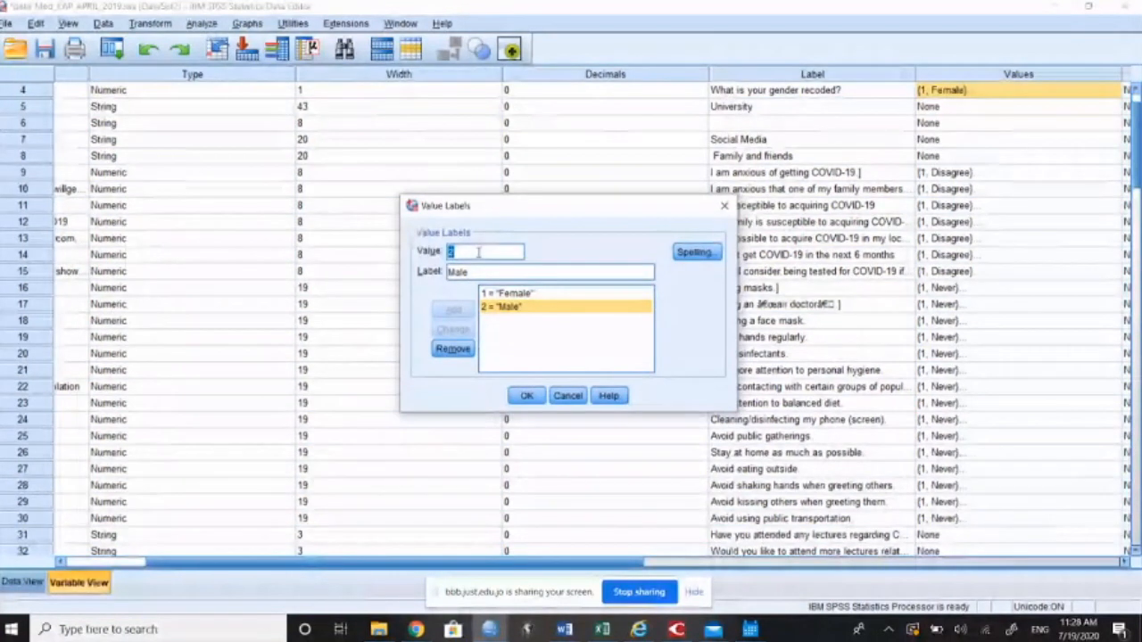
{"action": "double_click", "coordinate": [458, 272]}
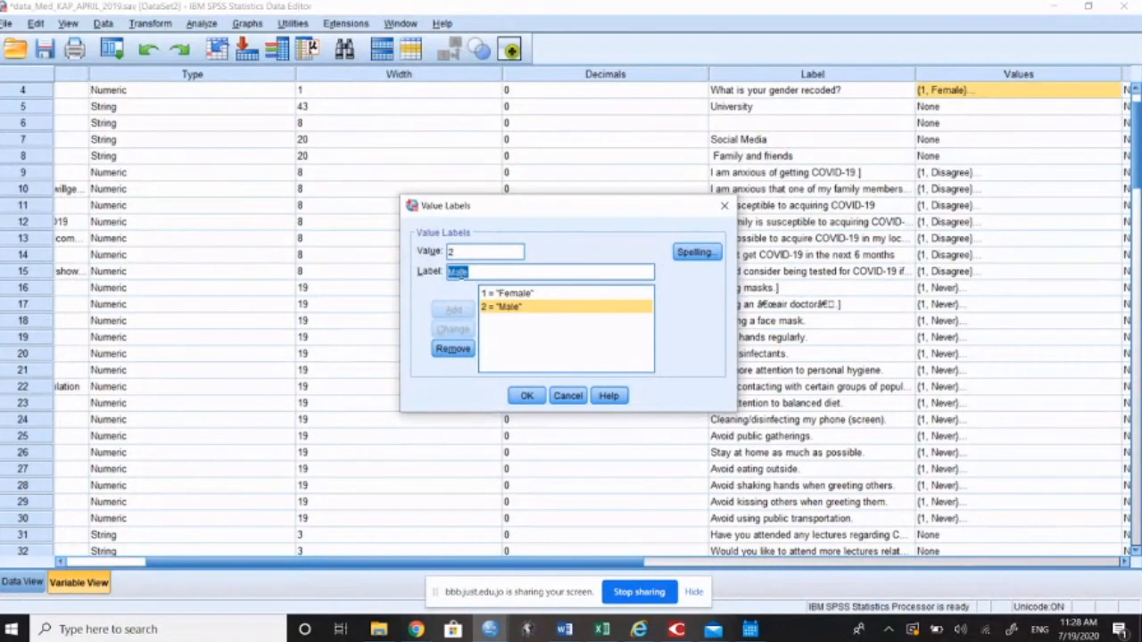
{"action": "left_click", "coordinate": [569, 397]}
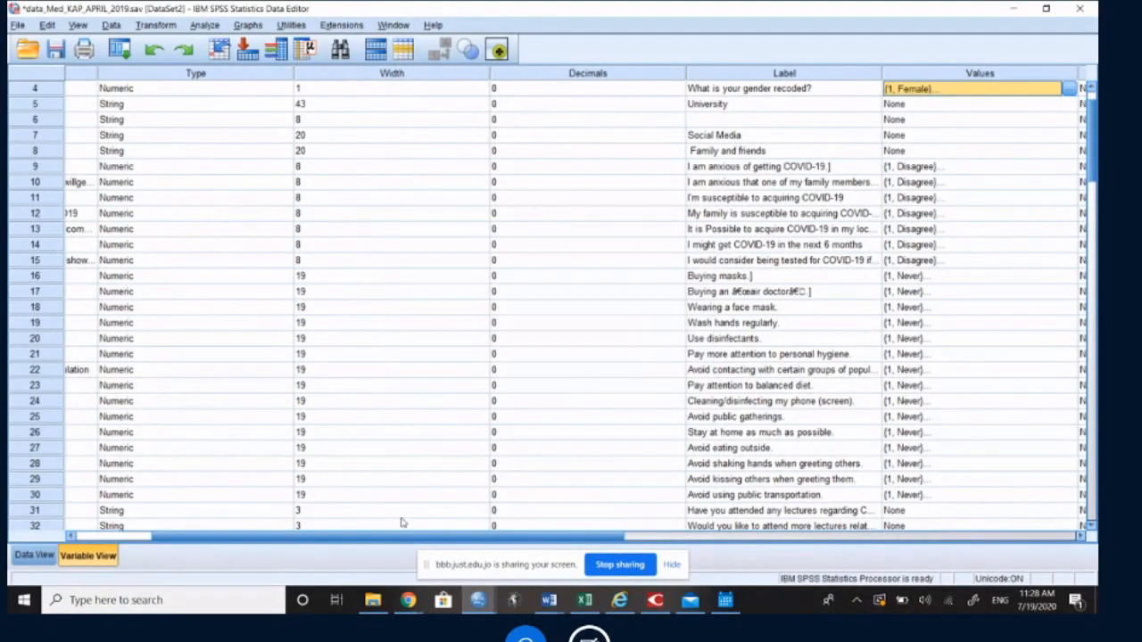
Step: Switch back to the output document and review the recoded gender frequency table, continuing down to the Year_Med table
{"action": "left_click", "coordinate": [507, 600]}
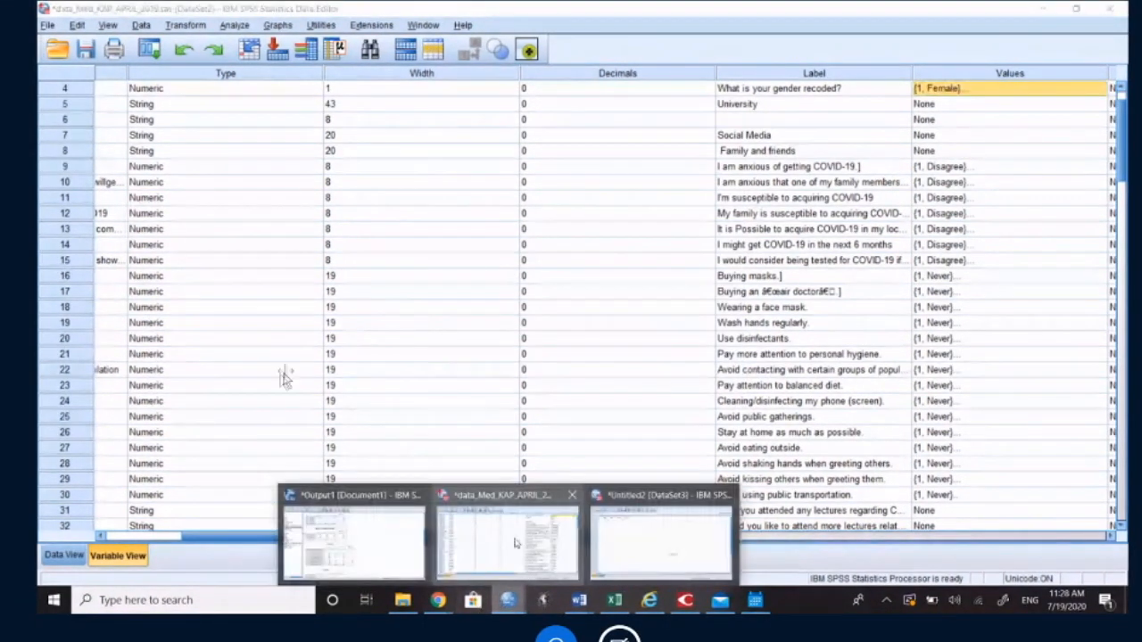
{"action": "left_click", "coordinate": [390, 540]}
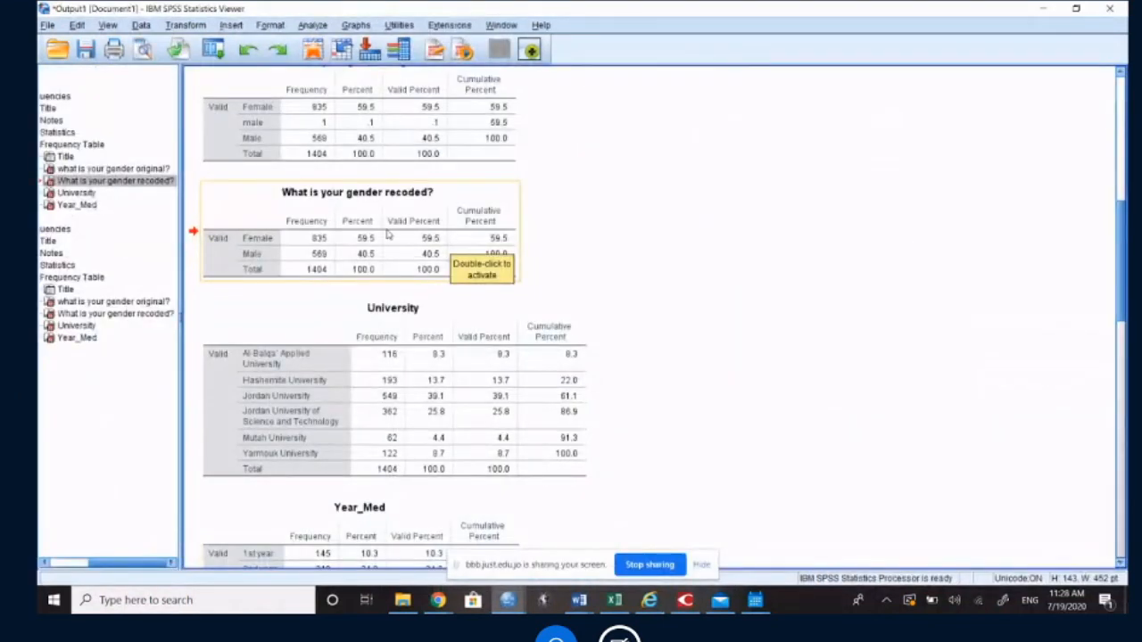
{"action": "scroll", "coordinate": [402, 234], "scroll_direction": "down", "scroll_amount": 2}
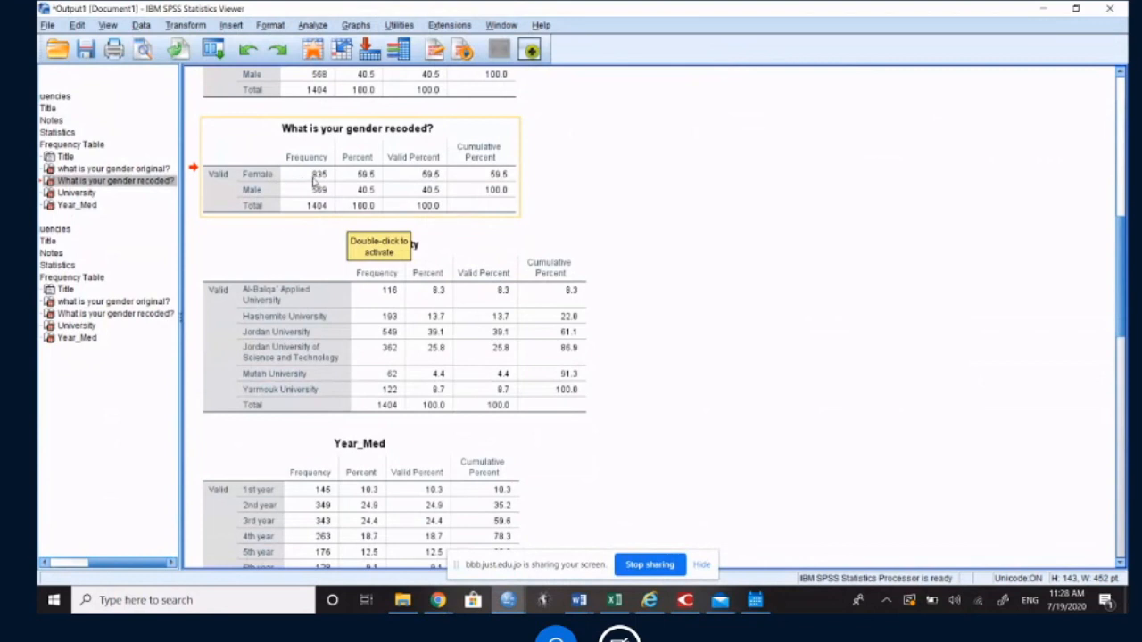
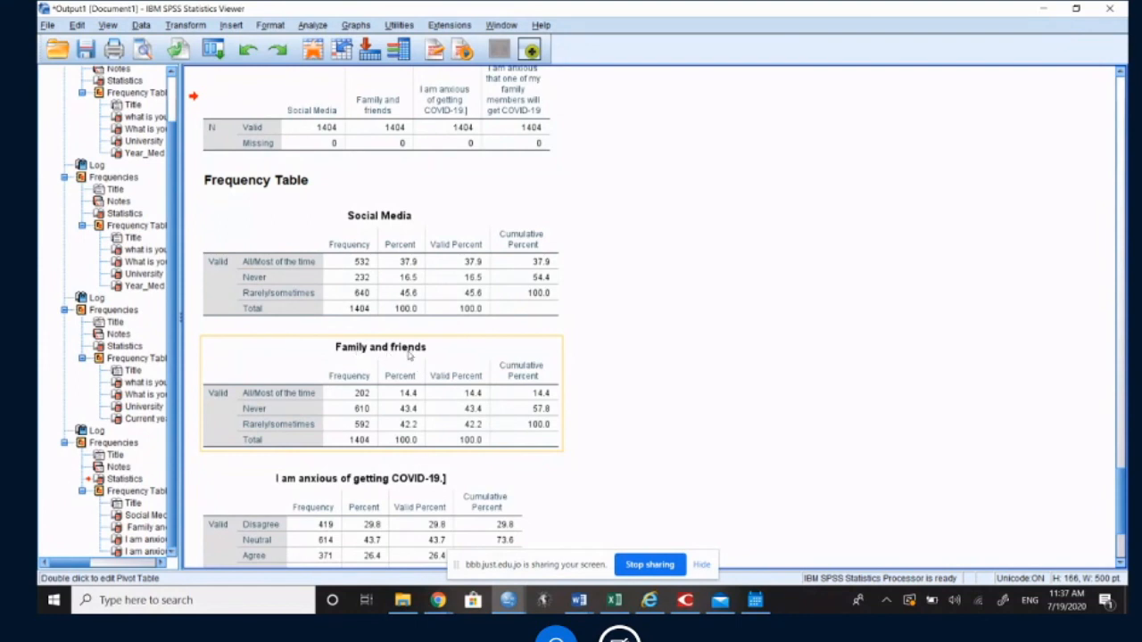
Step: Review the social media, family and COVID-19 anxiety frequency tables, highlighting the Agree percent and frequency in the family-members anxiety table
{"action": "scroll", "coordinate": [409, 355], "scroll_direction": "down", "scroll_amount": 3}
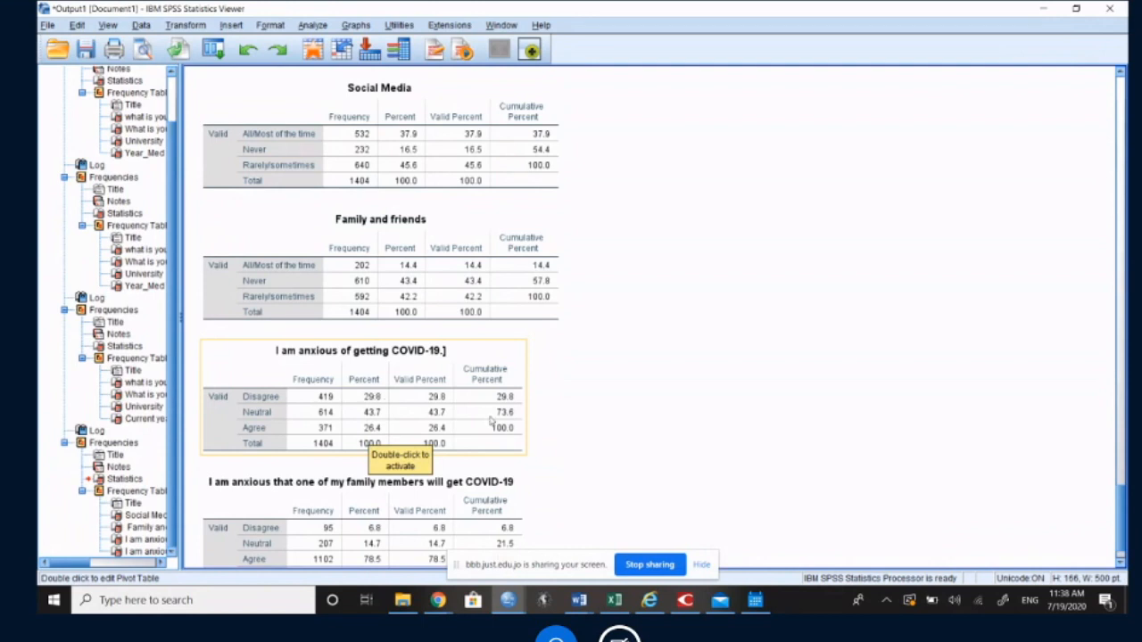
{"action": "scroll", "coordinate": [356, 437], "scroll_direction": "down", "scroll_amount": 1}
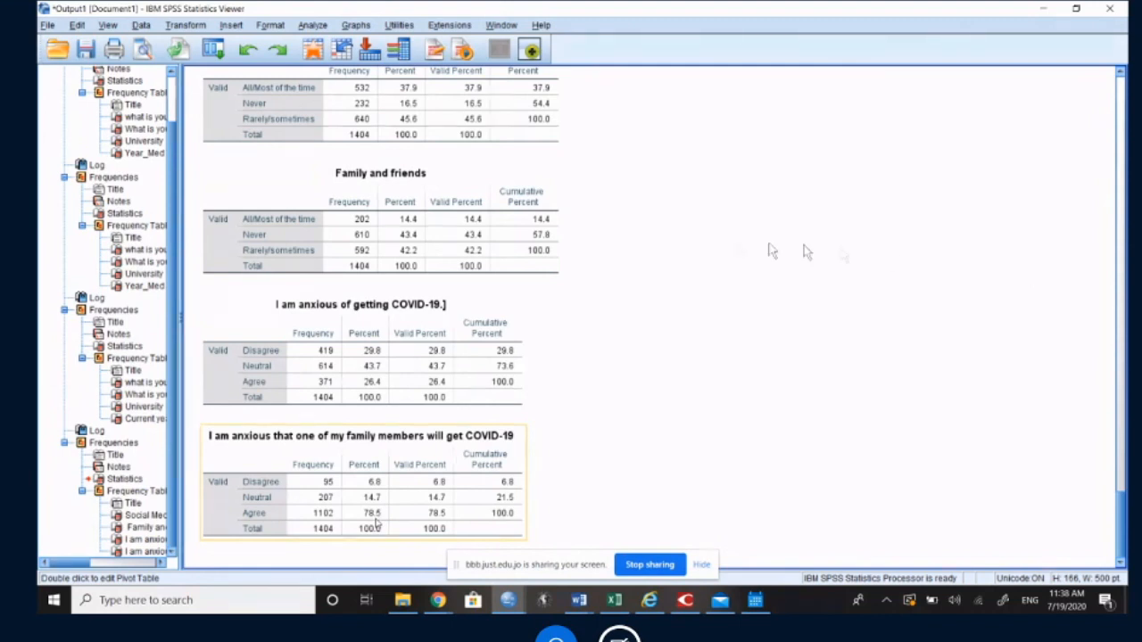
{"action": "left_click", "coordinate": [375, 523]}
{"action": "double_click", "coordinate": [373, 516]}
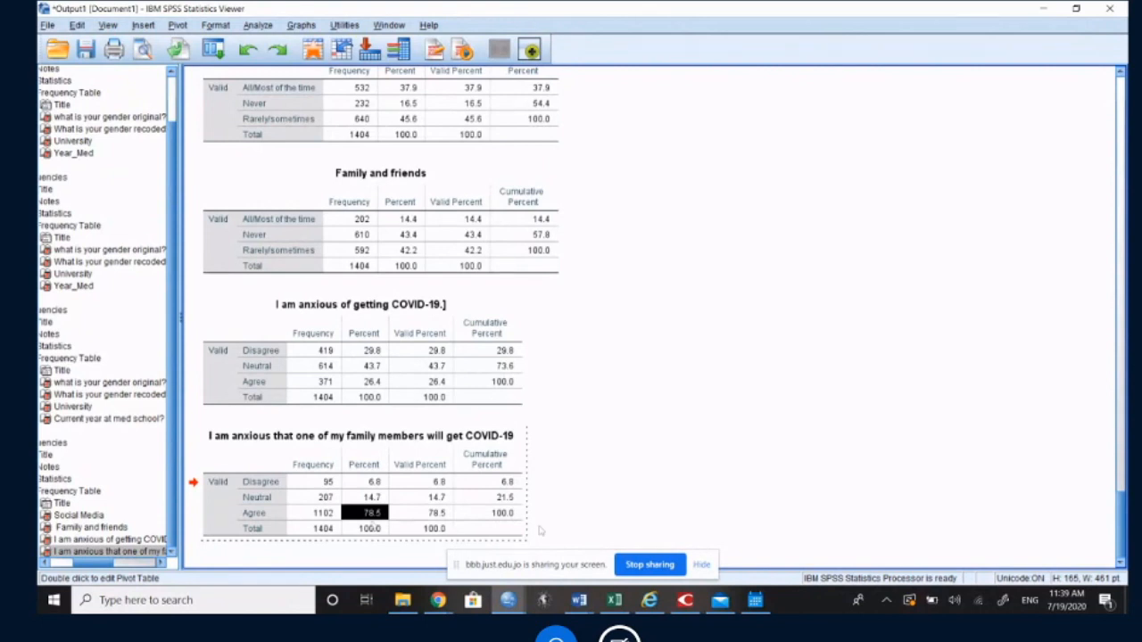
{"action": "left_click", "coordinate": [328, 515]}
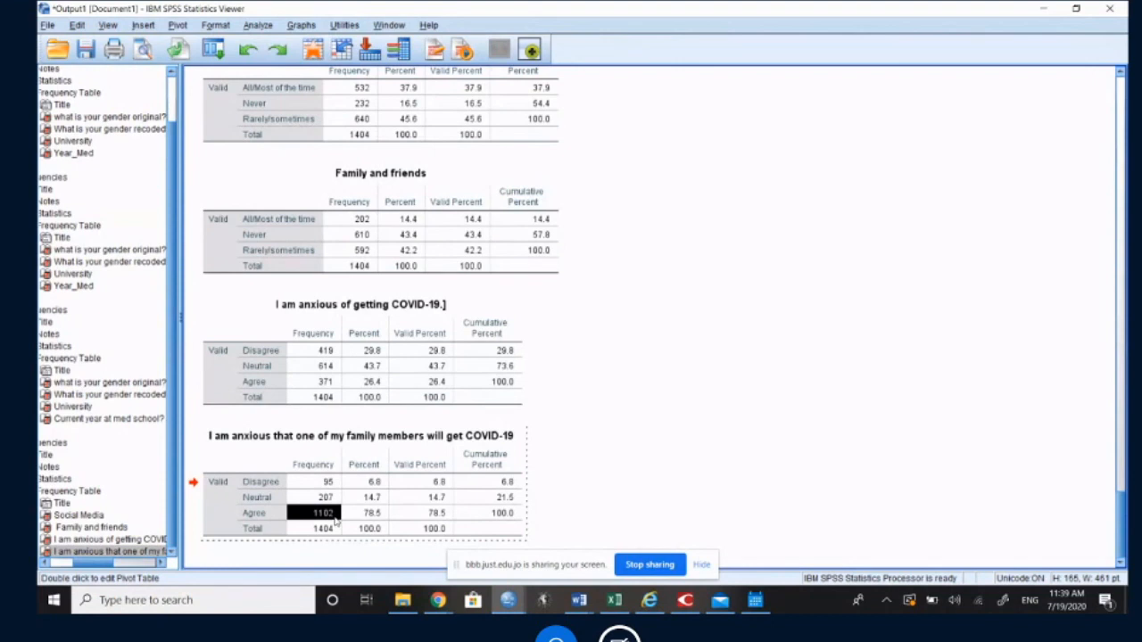
{"action": "mouse_move", "coordinate": [580, 607]}
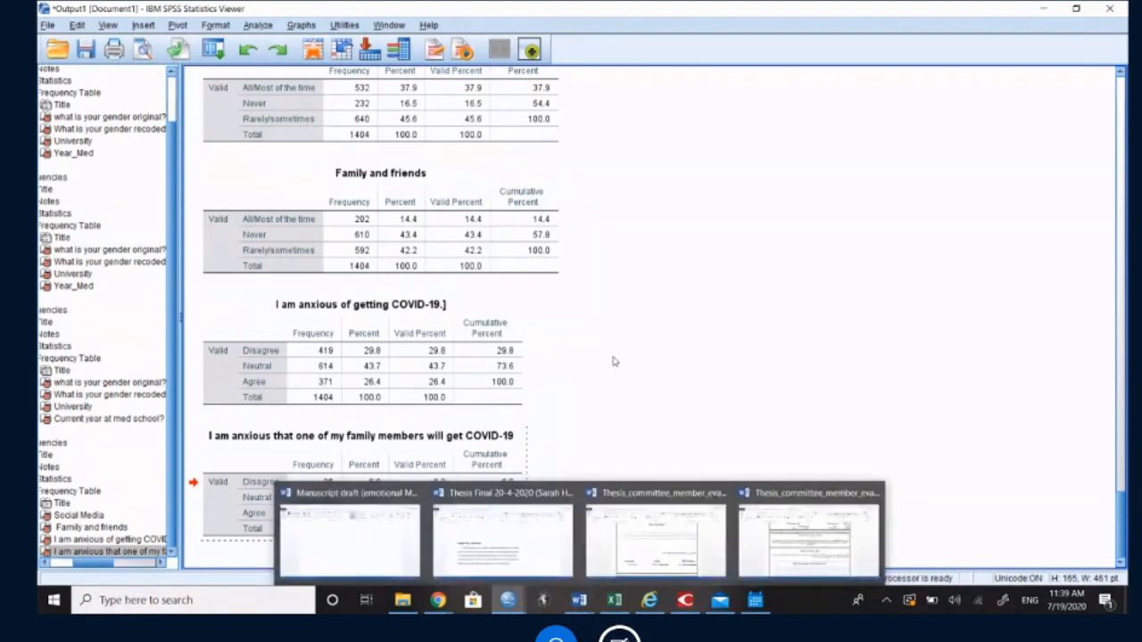
{"action": "left_click", "coordinate": [538, 356]}
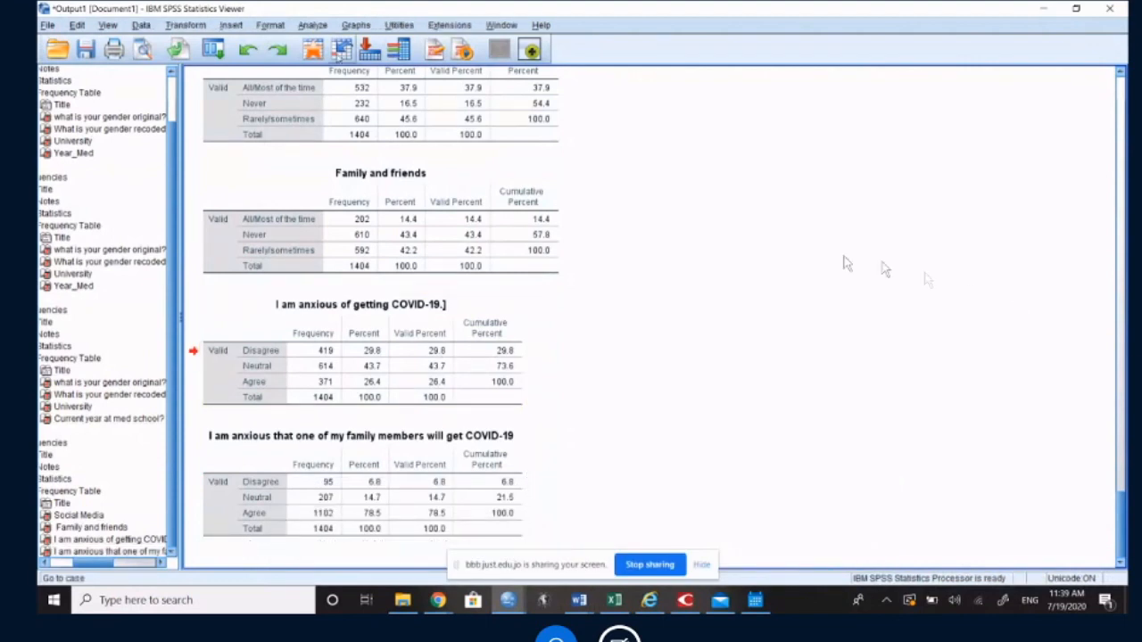
Step: Start a new Frequencies analysis and clear the previously chosen variables and settings
{"action": "left_click", "coordinate": [308, 27]}
{"action": "mouse_move", "coordinate": [329, 62]}
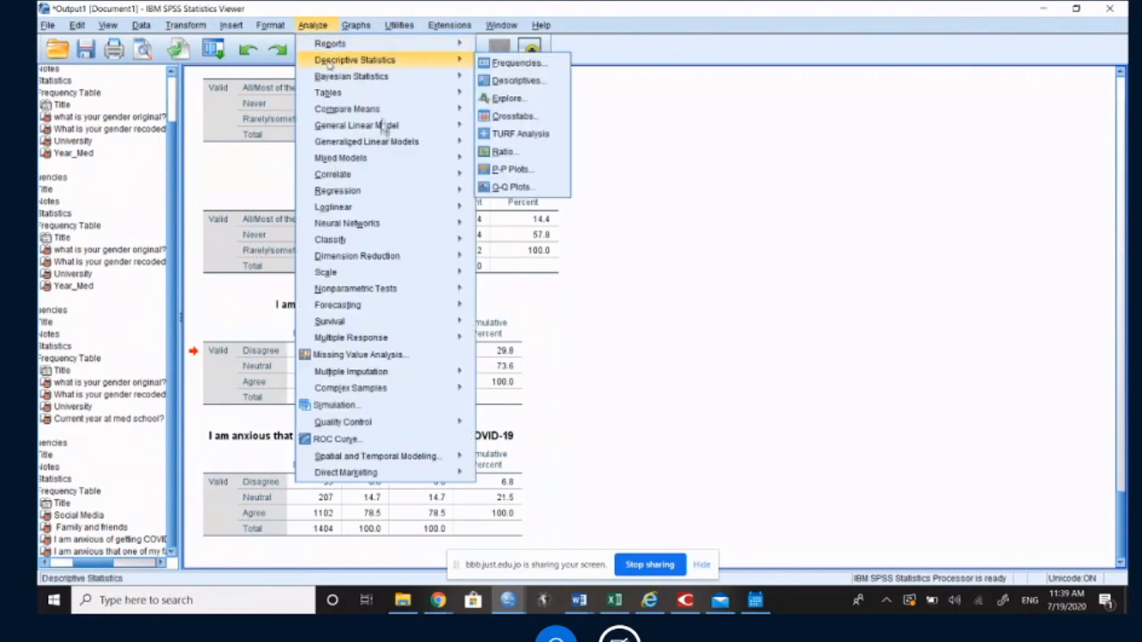
{"action": "left_click", "coordinate": [518, 64]}
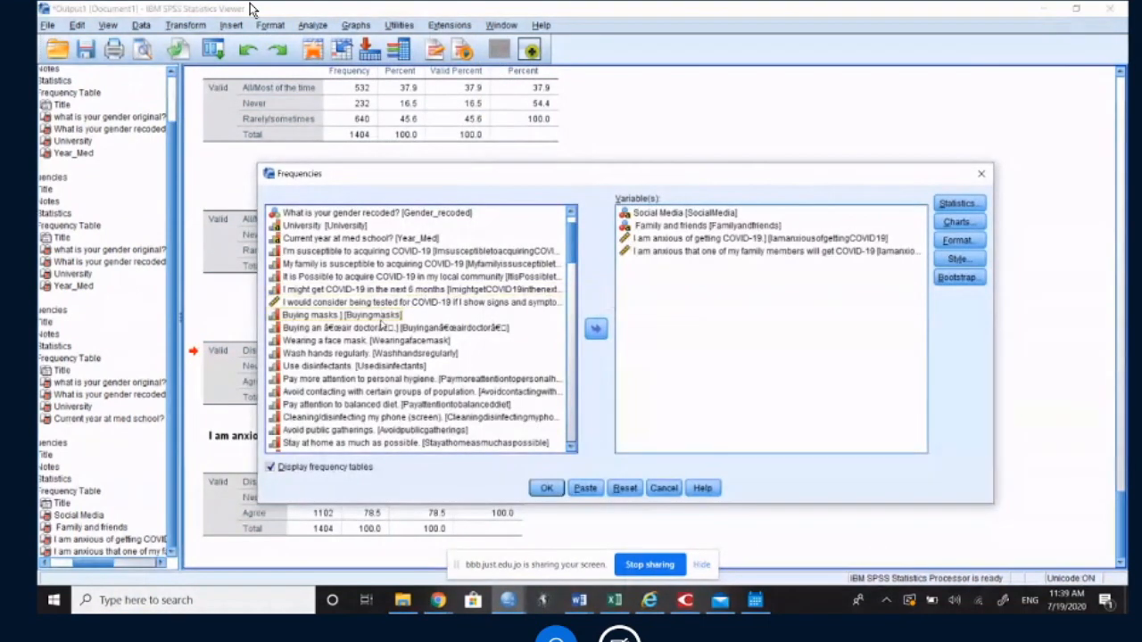
{"action": "left_click", "coordinate": [625, 488]}
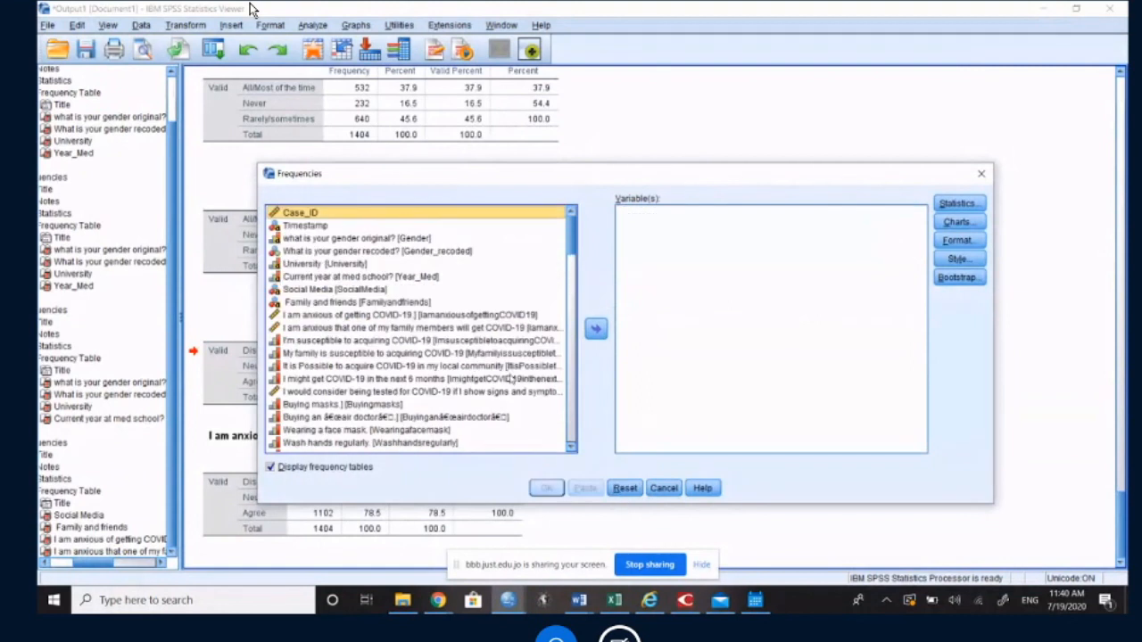
Step: Add the fifteen variables from Buying masks through Avoid using public transportation to the analysis as one selection, and remove them again
{"action": "scroll", "coordinate": [513, 378], "scroll_direction": "down", "scroll_amount": 1}
{"action": "left_click", "coordinate": [360, 328]}
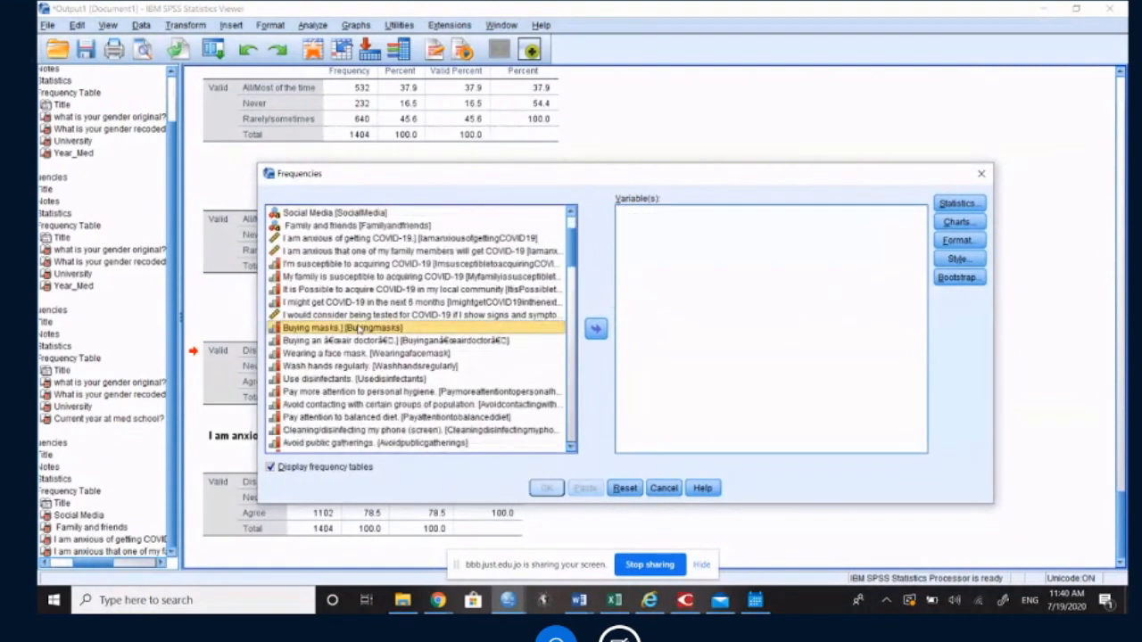
{"action": "left_click", "coordinate": [359, 340], "text": "shift"}
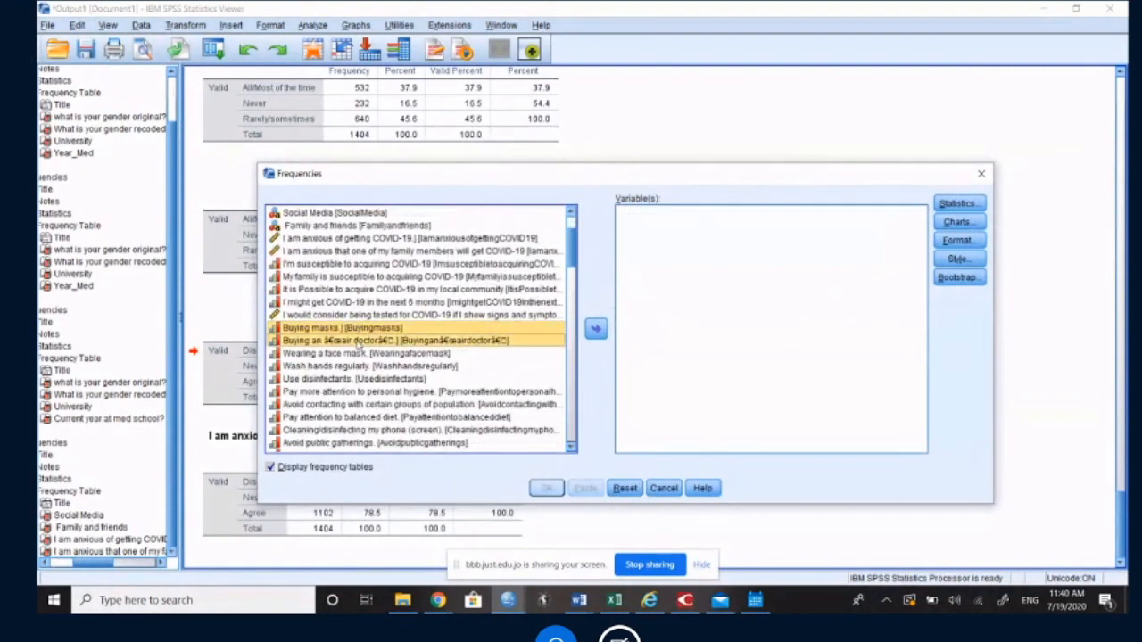
{"action": "left_click", "coordinate": [360, 355], "text": "shift"}
{"action": "left_click", "coordinate": [363, 367], "text": "shift"}
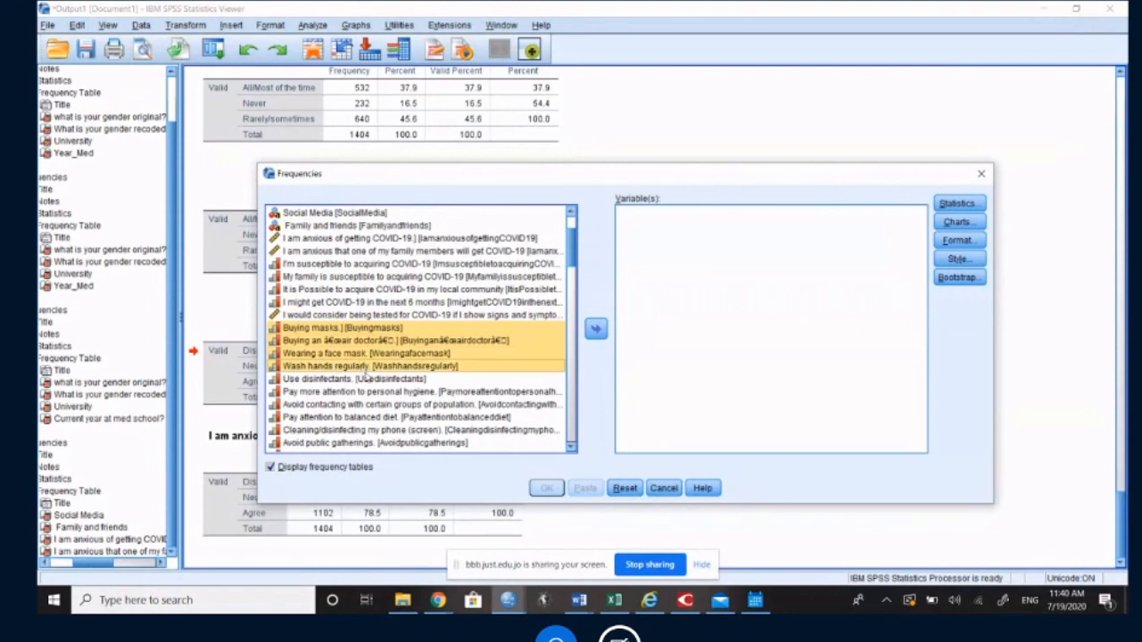
{"action": "left_click", "coordinate": [372, 380], "text": "shift"}
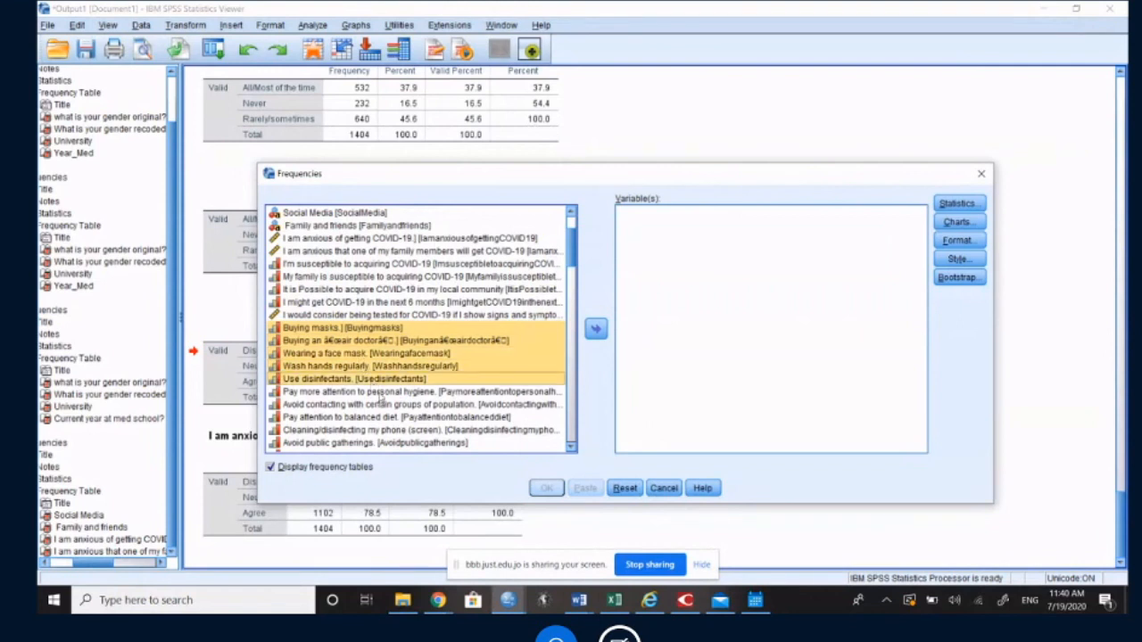
{"action": "left_click", "coordinate": [380, 393], "text": "shift"}
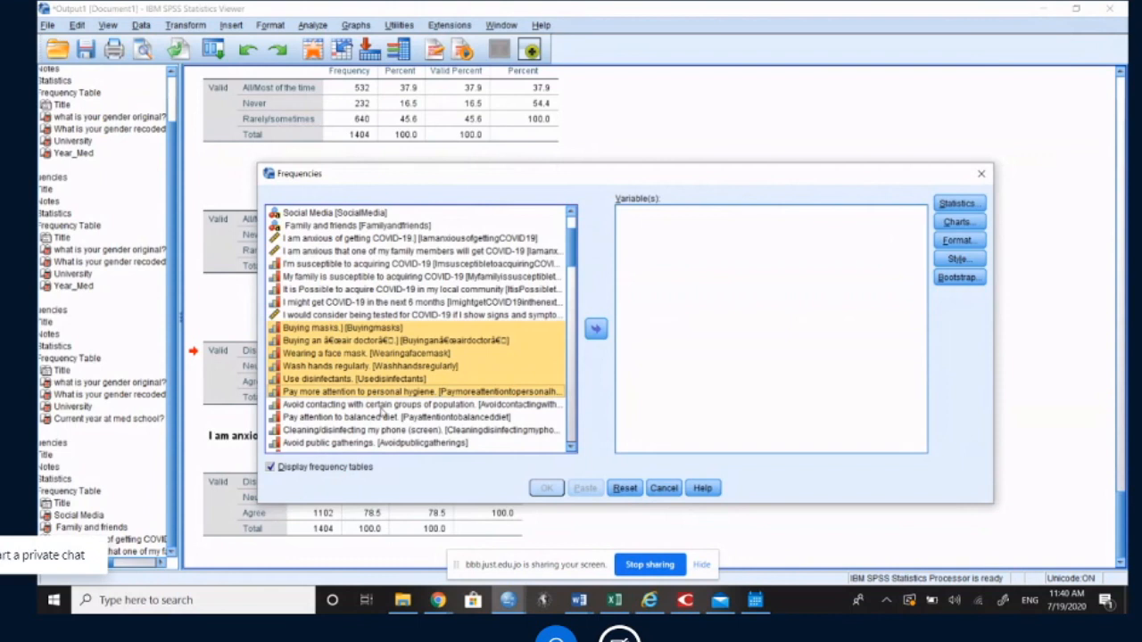
{"action": "left_click", "coordinate": [382, 406], "text": "shift"}
{"action": "left_click", "coordinate": [376, 419], "text": "shift"}
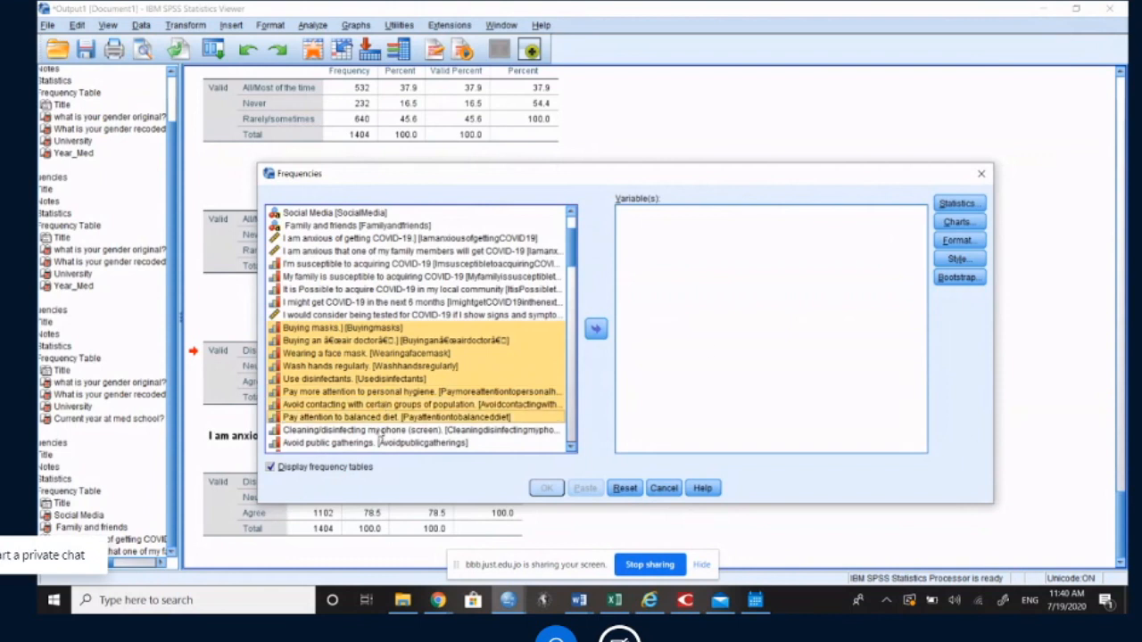
{"action": "left_click", "coordinate": [379, 432], "text": "shift"}
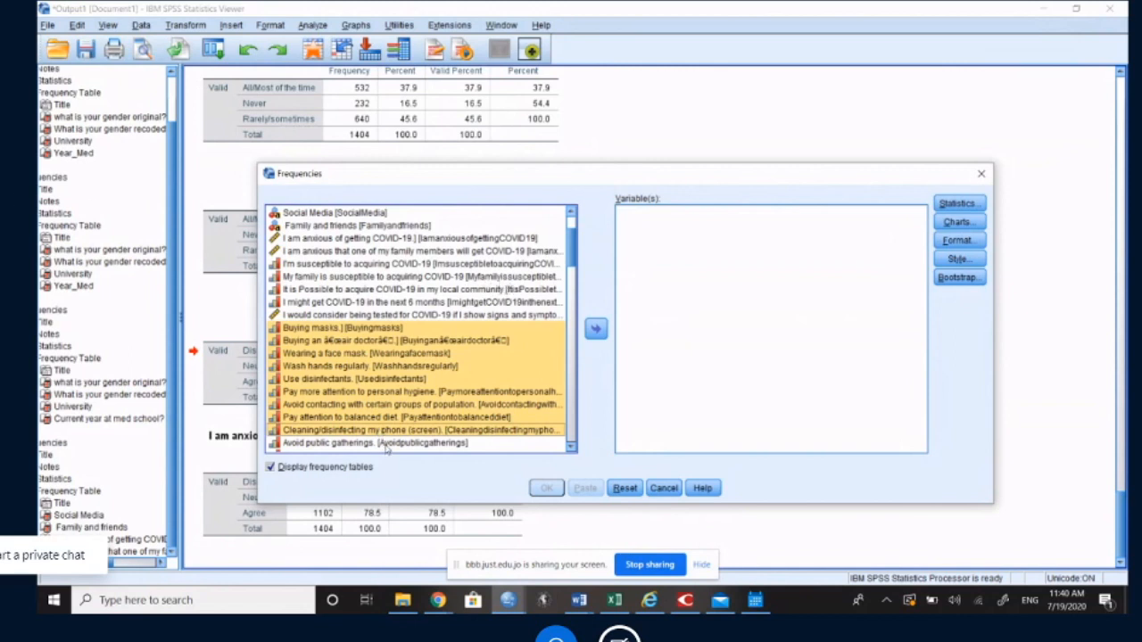
{"action": "left_click", "coordinate": [386, 446], "text": "shift"}
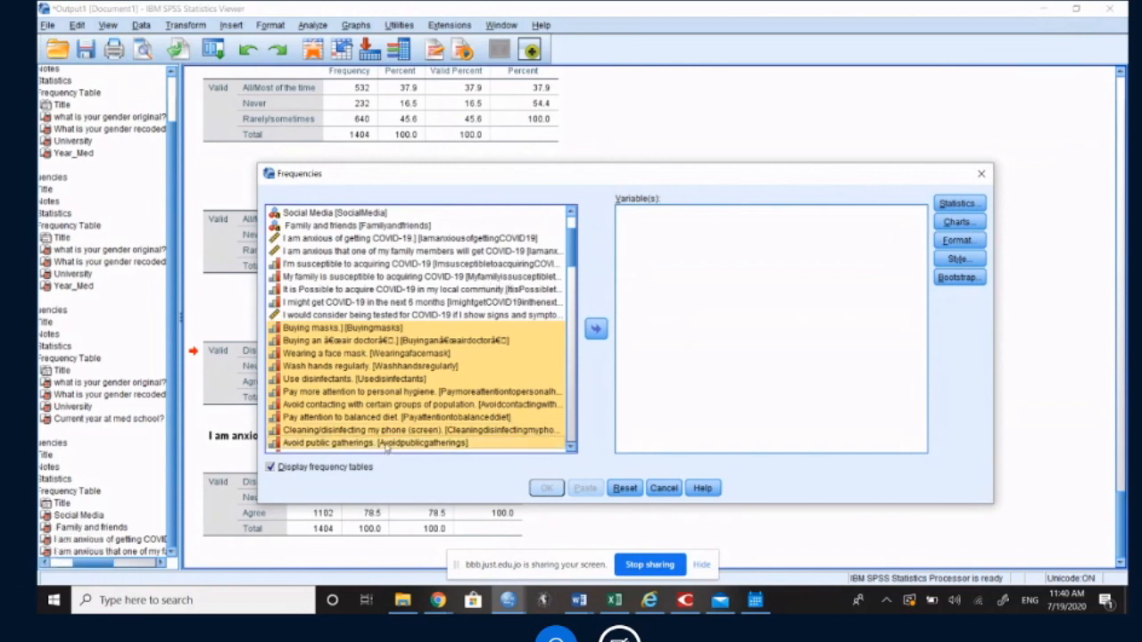
{"action": "scroll", "coordinate": [386, 448], "scroll_direction": "down", "scroll_amount": 1}
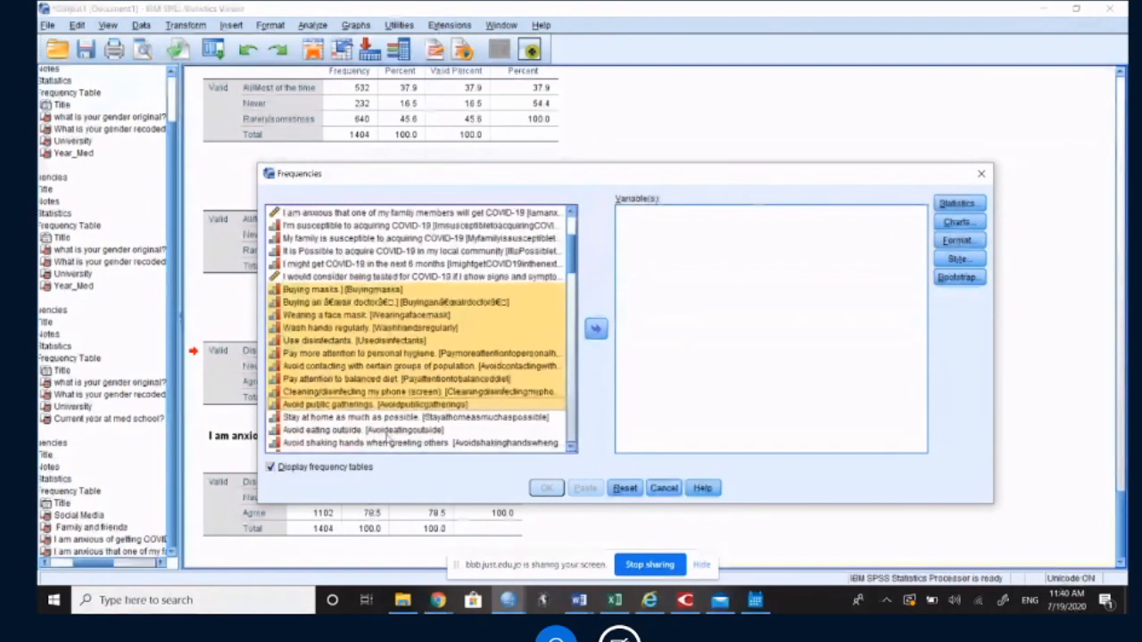
{"action": "left_click", "coordinate": [384, 420], "text": "shift"}
{"action": "left_click", "coordinate": [369, 432], "text": "shift"}
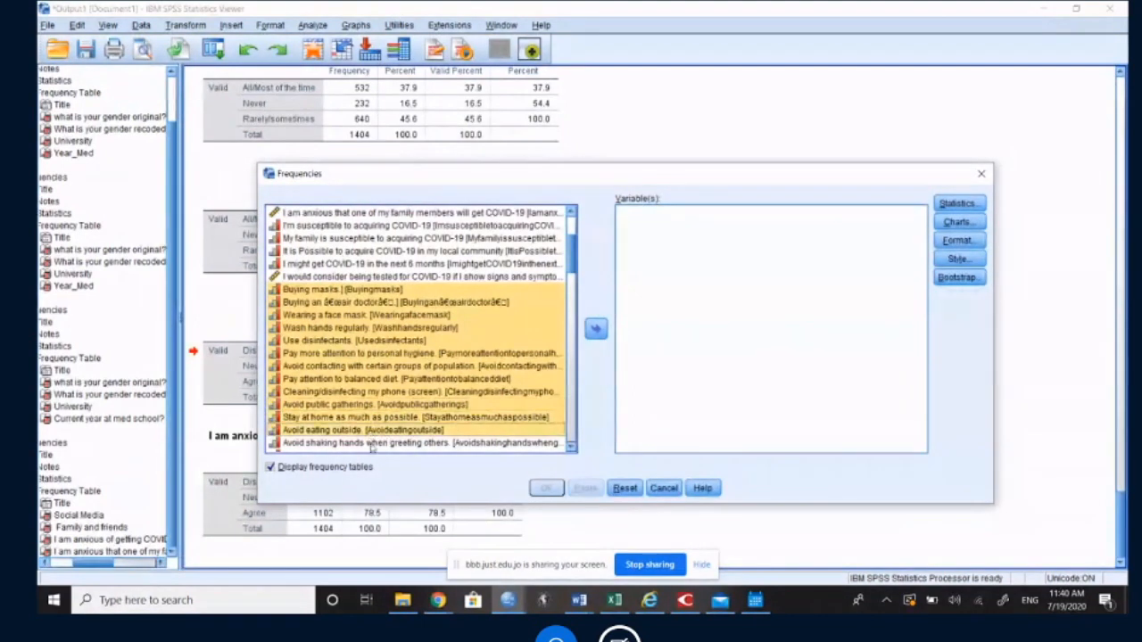
{"action": "left_click", "coordinate": [371, 444], "text": "shift"}
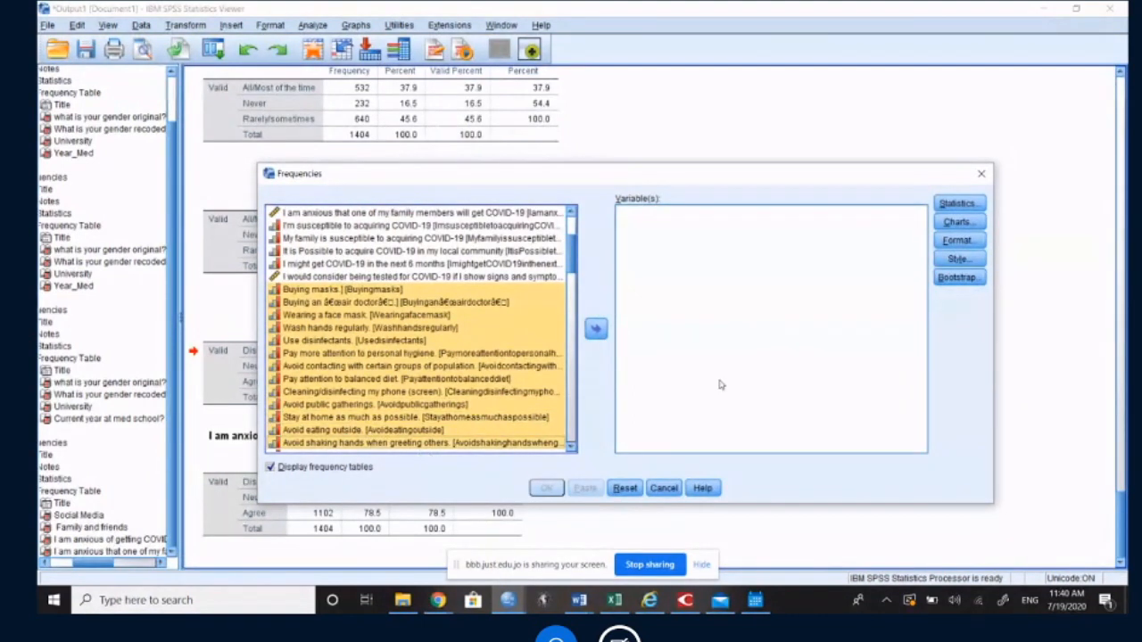
{"action": "scroll", "coordinate": [362, 325], "scroll_direction": "down", "scroll_amount": 1}
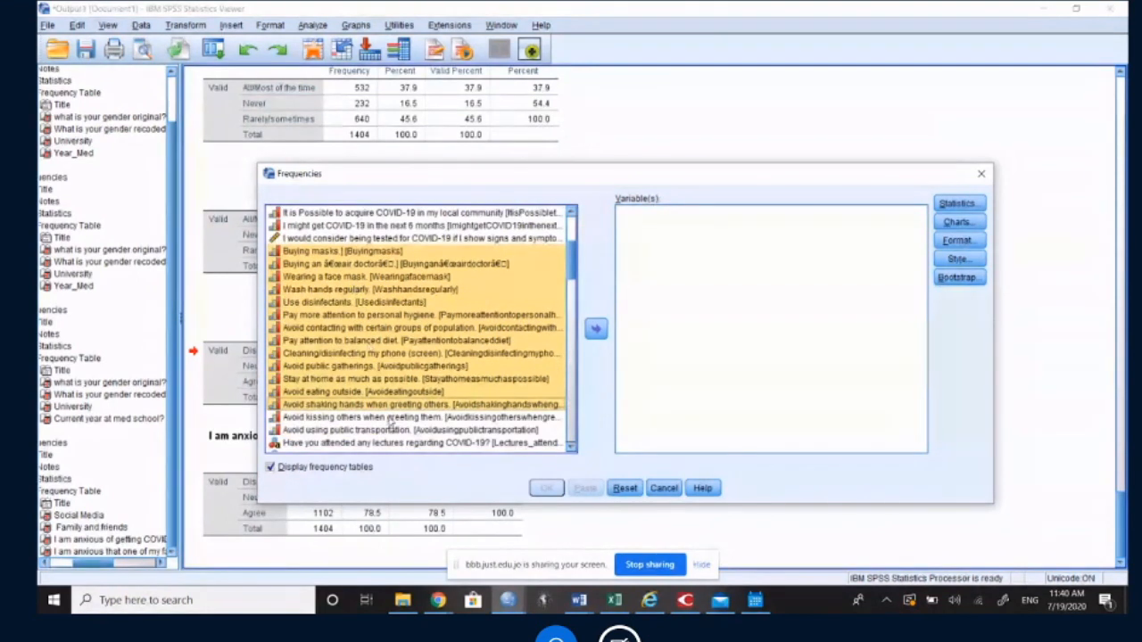
{"action": "left_click", "coordinate": [390, 418], "text": "shift"}
{"action": "left_click", "coordinate": [393, 430], "text": "shift"}
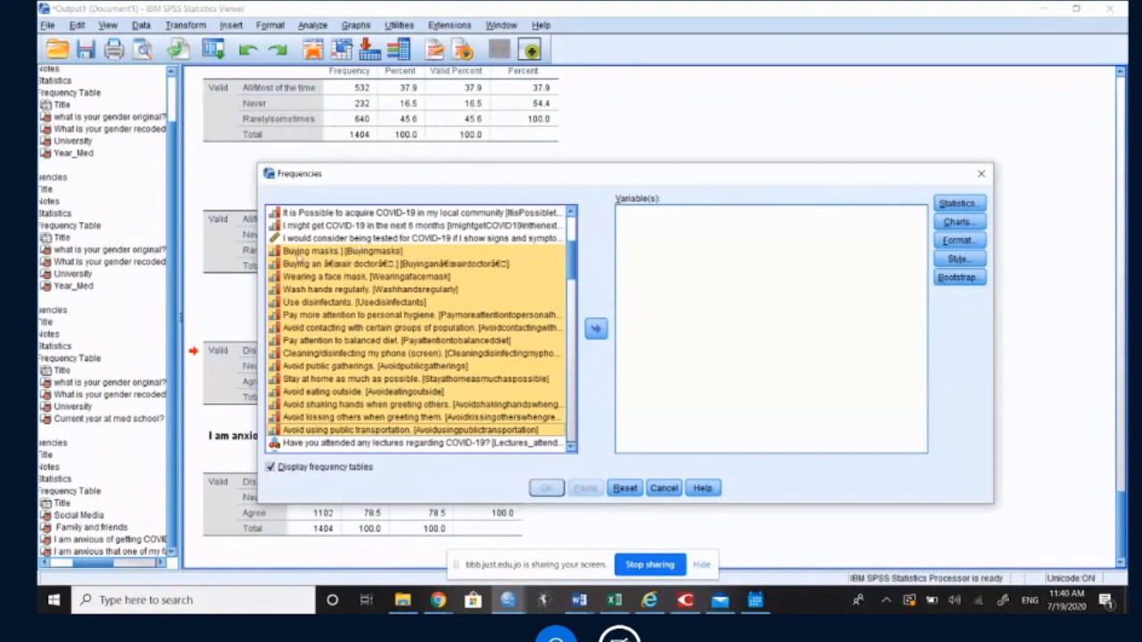
{"action": "left_click", "coordinate": [596, 330]}
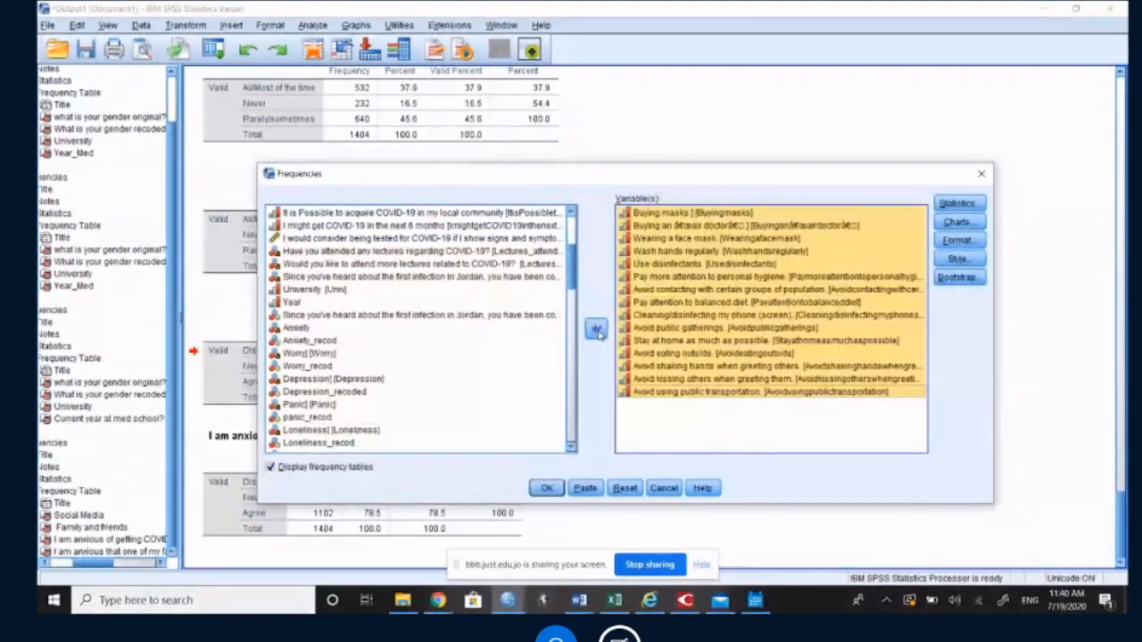
{"action": "left_click", "coordinate": [598, 331]}
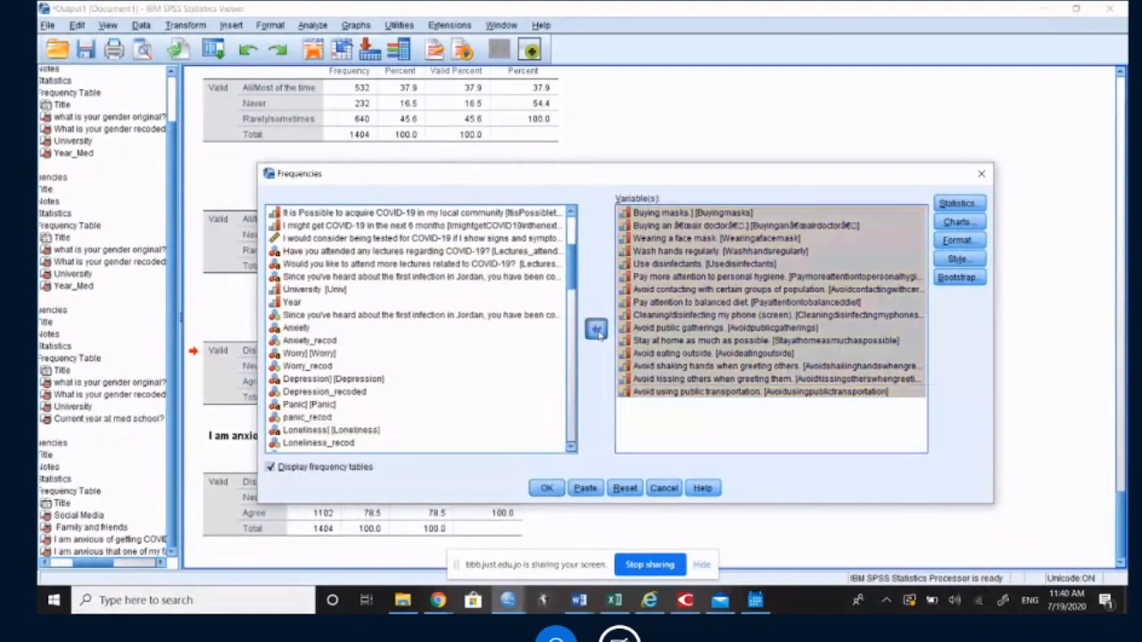
Step: Add the fifteen variables from Buying masks through Avoid using public transportation to the analysis one by one, and run it
{"action": "left_click", "coordinate": [407, 253]}
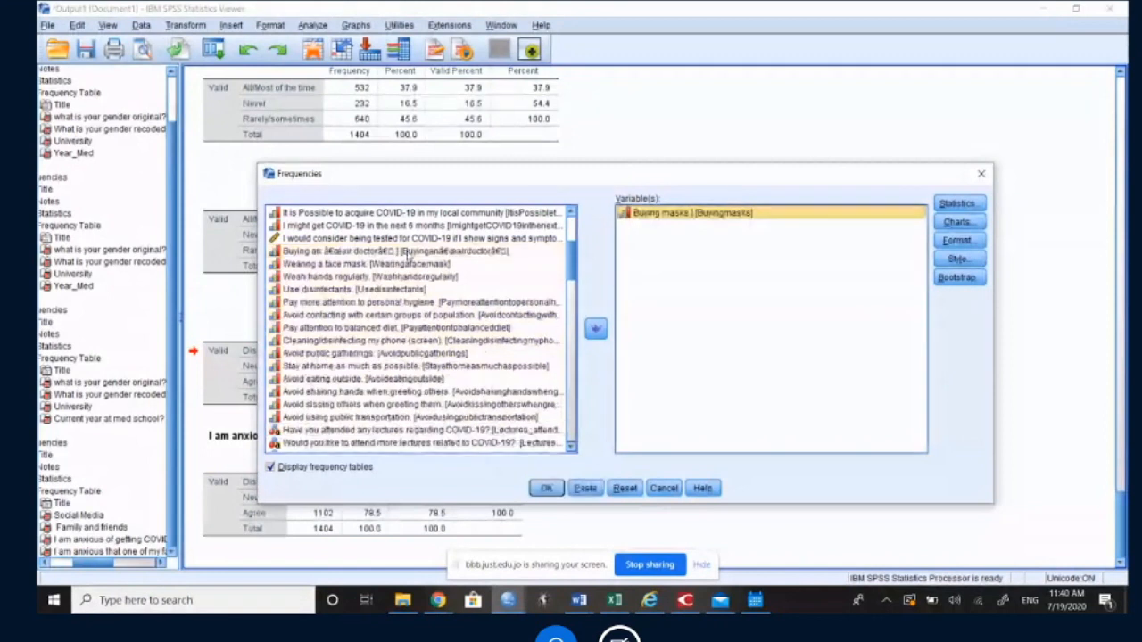
{"action": "double_click", "coordinate": [407, 253]}
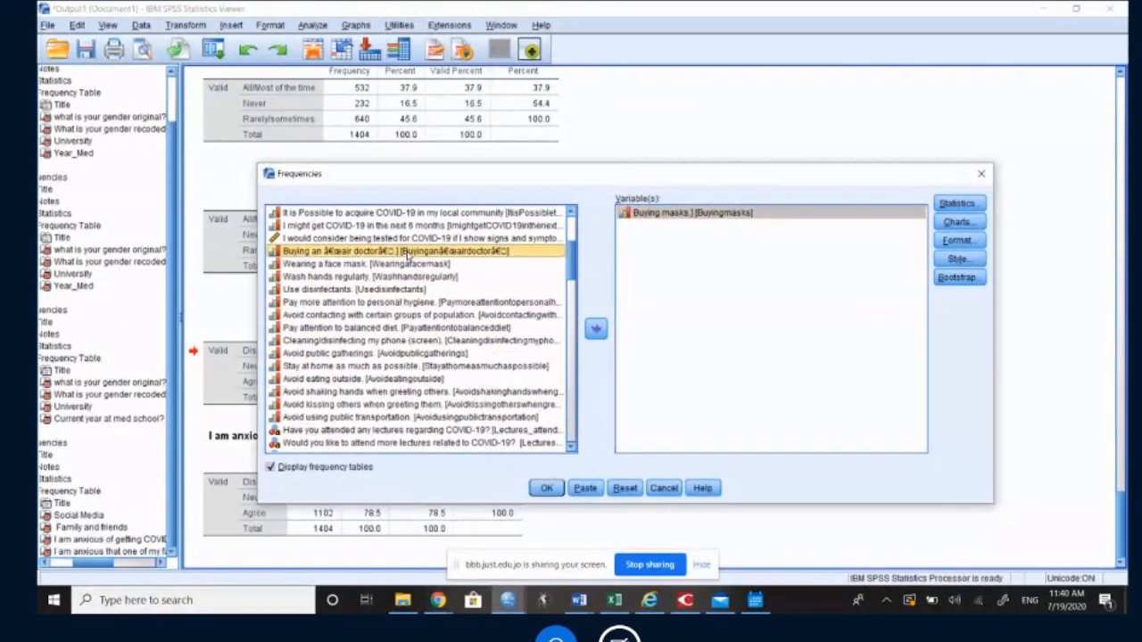
{"action": "double_click", "coordinate": [406, 254]}
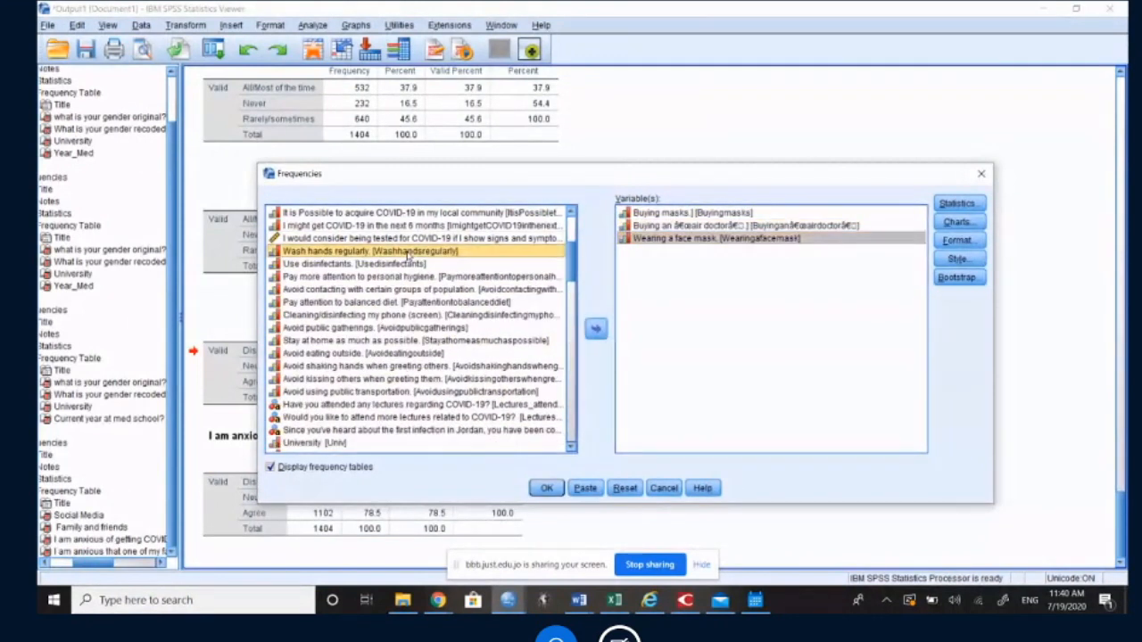
{"action": "double_click", "coordinate": [407, 253]}
{"action": "double_click", "coordinate": [406, 253]}
{"action": "double_click", "coordinate": [406, 253]}
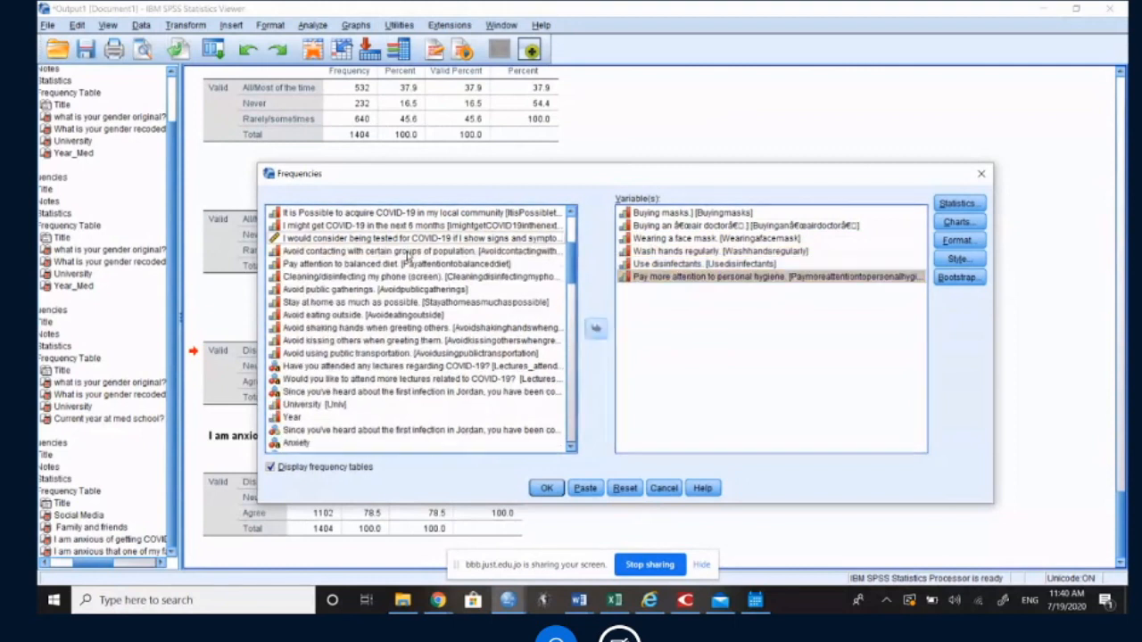
{"action": "double_click", "coordinate": [407, 253]}
{"action": "double_click", "coordinate": [406, 253]}
{"action": "double_click", "coordinate": [407, 253]}
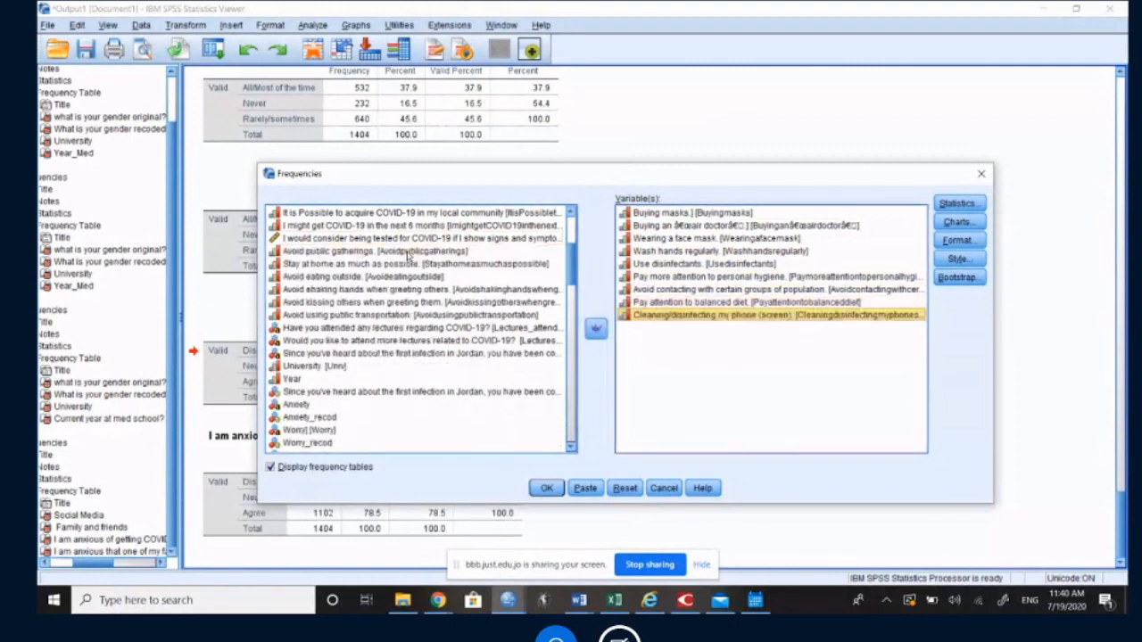
{"action": "double_click", "coordinate": [407, 253]}
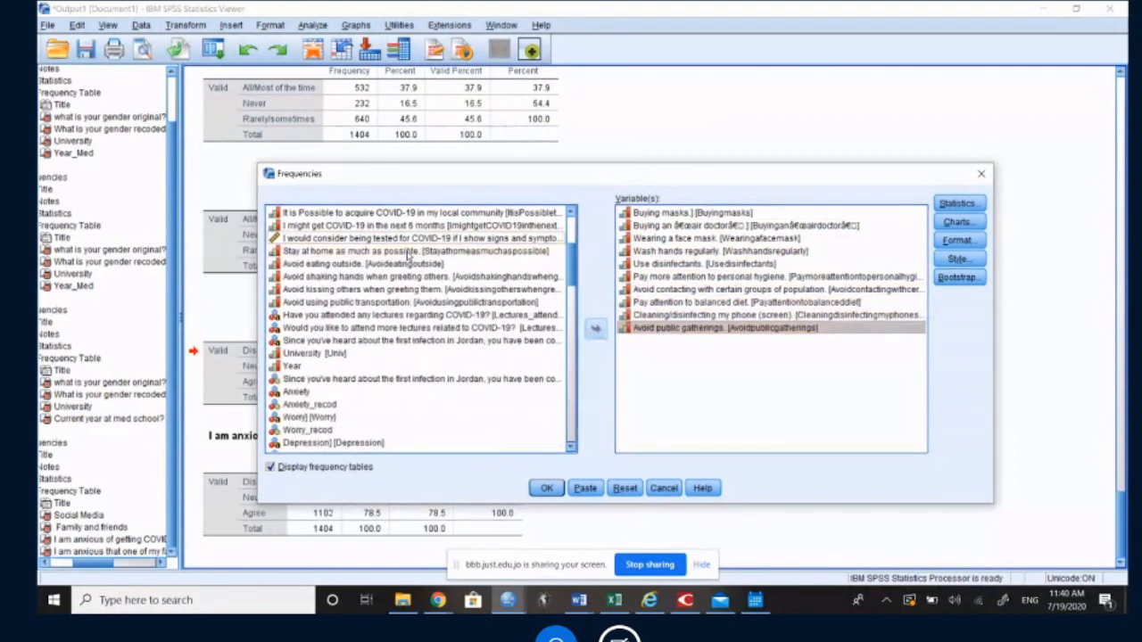
{"action": "double_click", "coordinate": [407, 253]}
{"action": "double_click", "coordinate": [407, 253]}
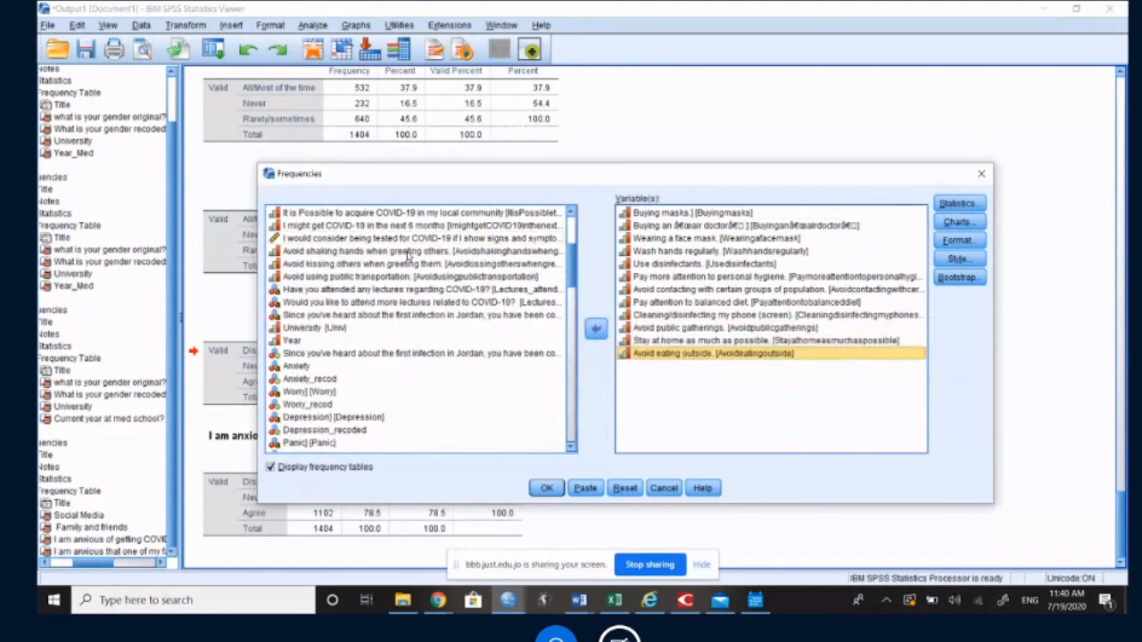
{"action": "double_click", "coordinate": [407, 253]}
{"action": "double_click", "coordinate": [407, 254]}
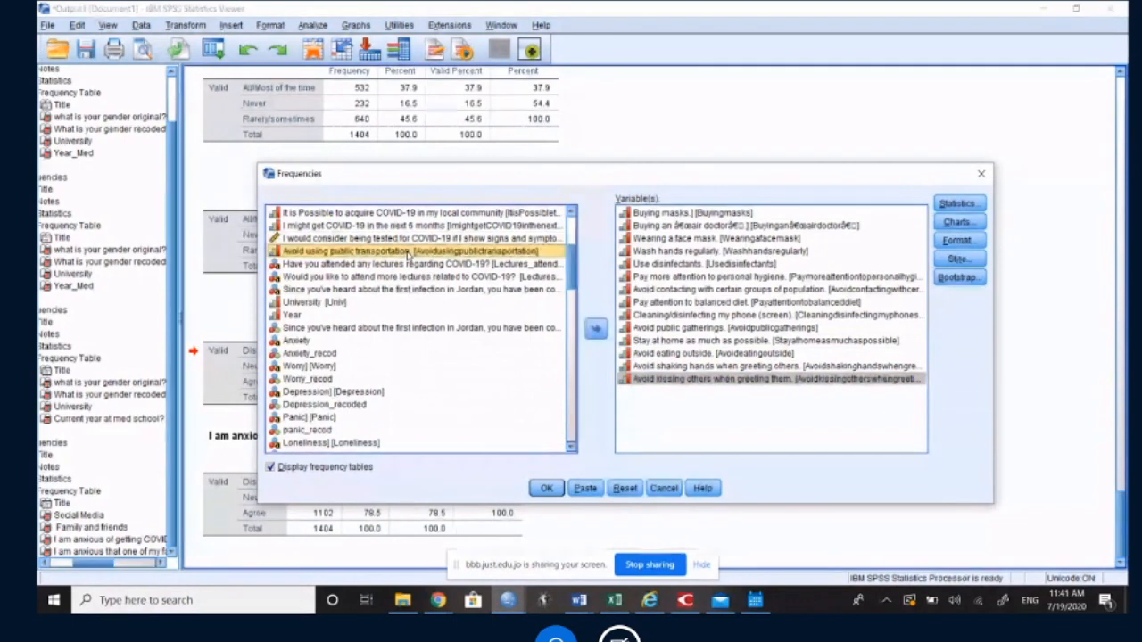
{"action": "double_click", "coordinate": [409, 254]}
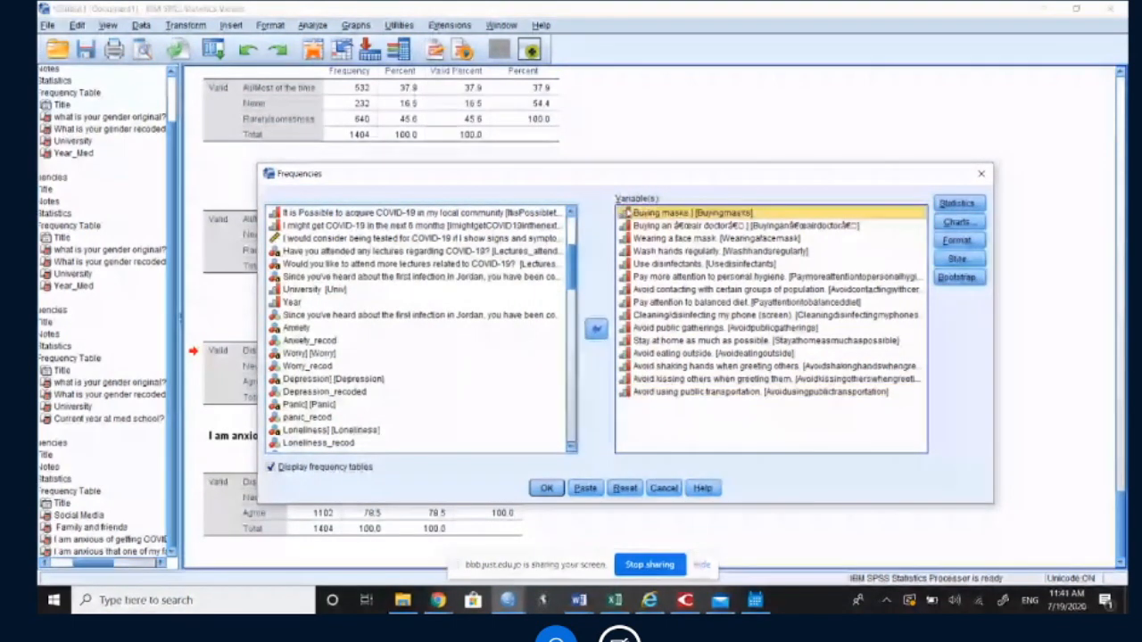
{"action": "left_click", "coordinate": [546, 488]}
Step: Review the Statistics table and the frequency tables for buying masks, buying an air doctor and wearing a face mask
{"action": "left_click", "coordinate": [584, 166]}
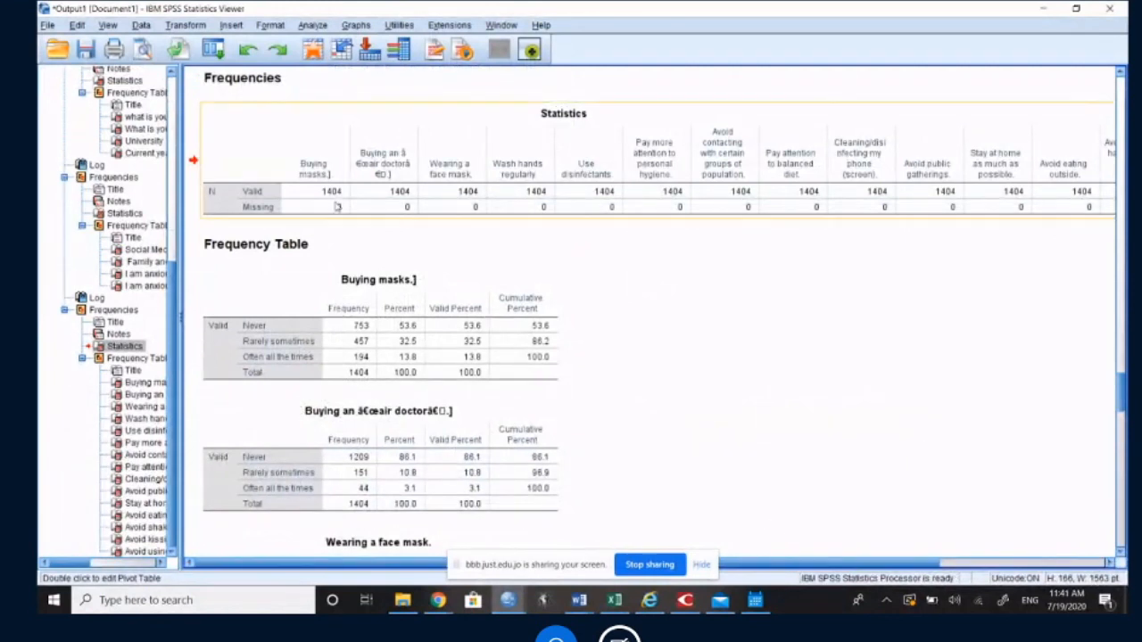
{"action": "mouse_move", "coordinate": [859, 566]}
{"action": "left_mouse_down"}
{"action": "mouse_move", "coordinate": [1017, 573]}
{"action": "mouse_move", "coordinate": [842, 566]}
{"action": "left_mouse_up"}
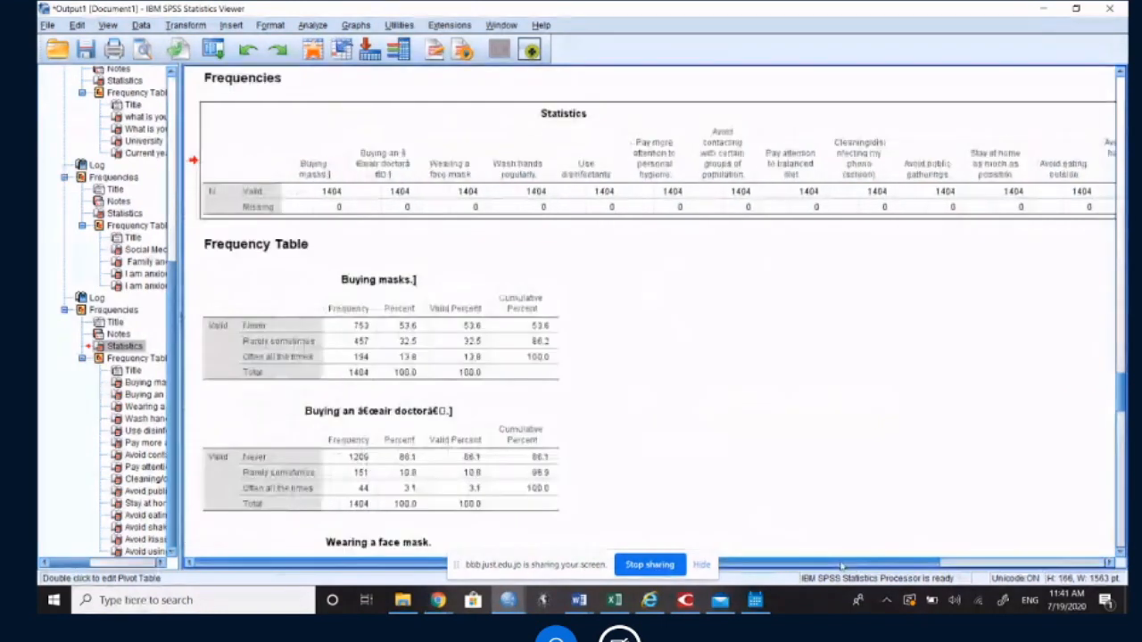
{"action": "scroll", "coordinate": [397, 267], "scroll_direction": "down", "scroll_amount": 1}
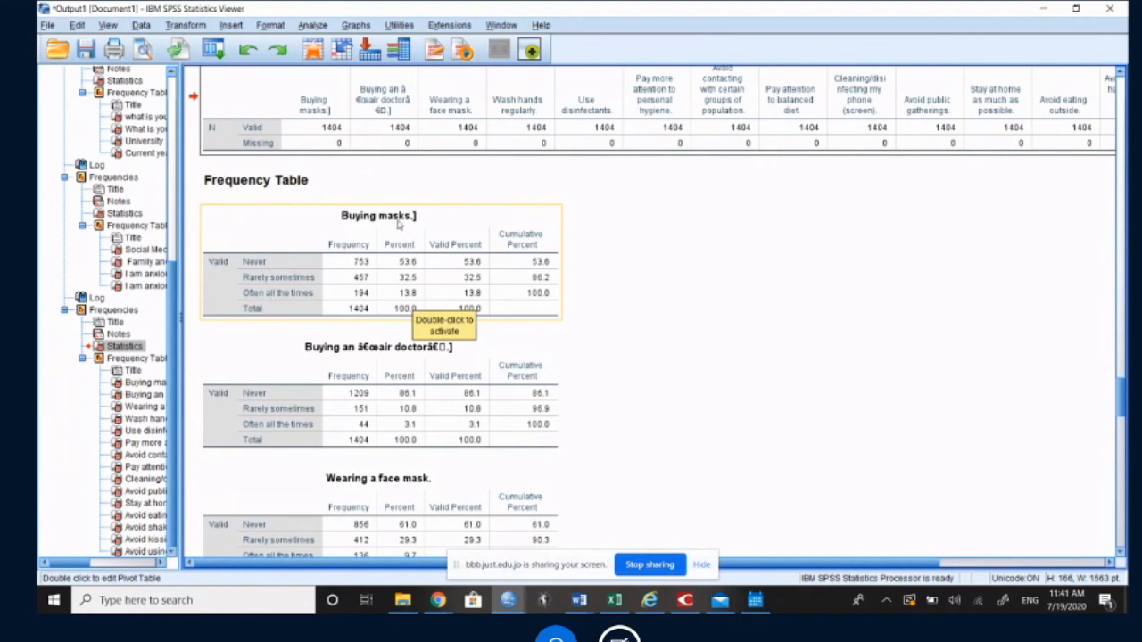
{"action": "scroll", "coordinate": [397, 225], "scroll_direction": "down", "scroll_amount": 1}
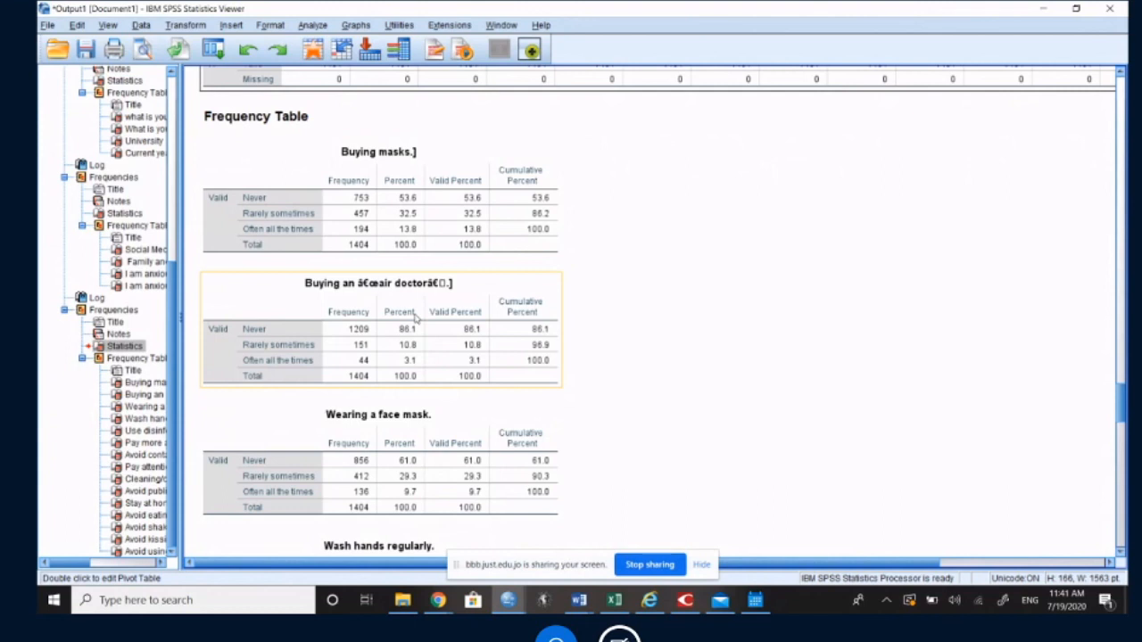
{"action": "left_click", "coordinate": [413, 216]}
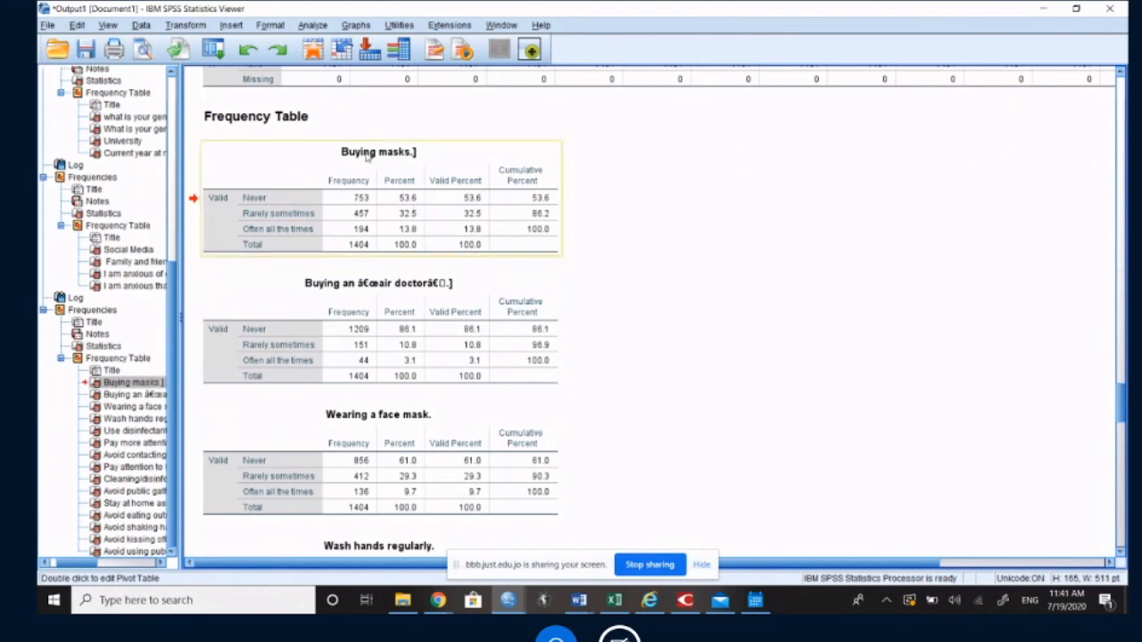
{"action": "scroll", "coordinate": [401, 434], "scroll_direction": "down", "scroll_amount": 1}
{"action": "left_click", "coordinate": [401, 435]}
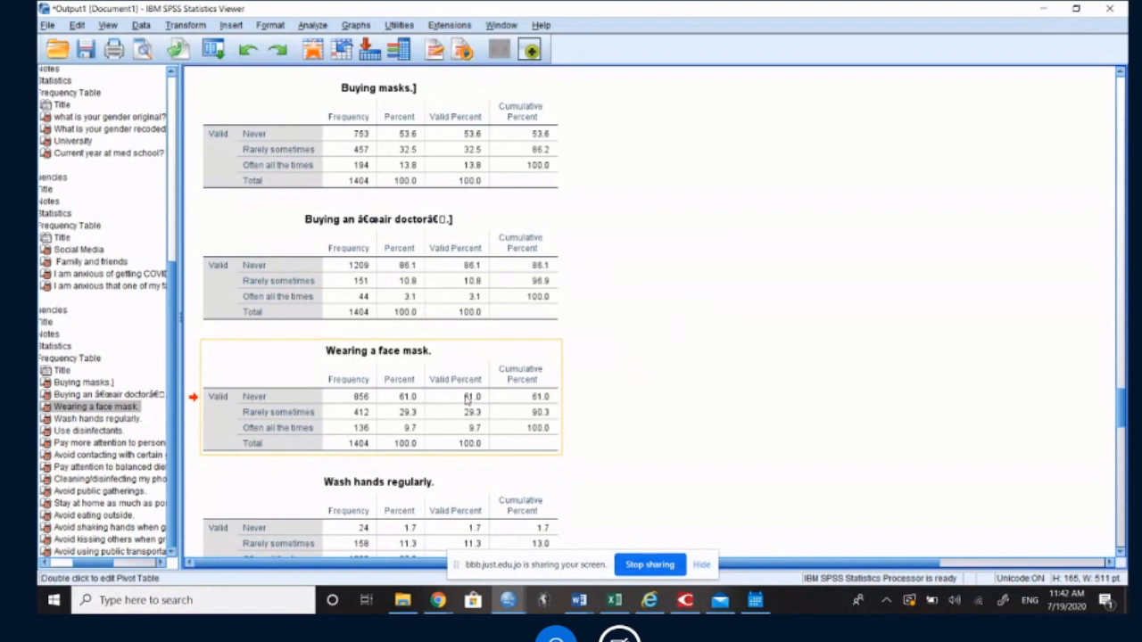
Step: Examine the hand-washing and disinfectant frequency tables, highlighting the Often all the times percent in the Use disinfectants table
{"action": "scroll", "coordinate": [467, 400], "scroll_direction": "down", "scroll_amount": 3}
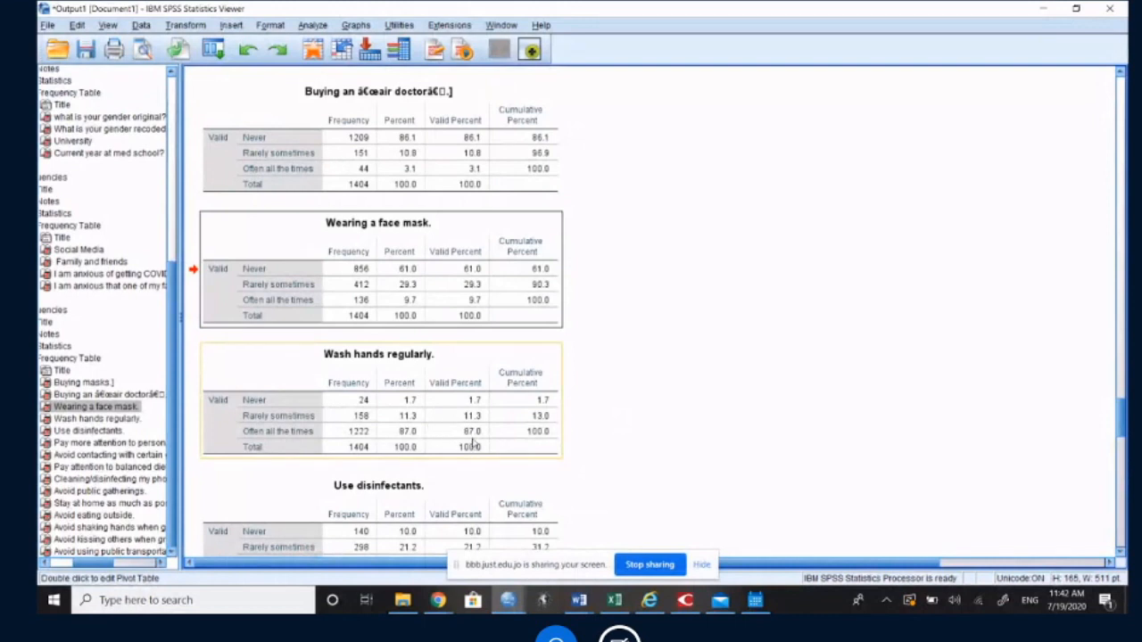
{"action": "left_click", "coordinate": [407, 437]}
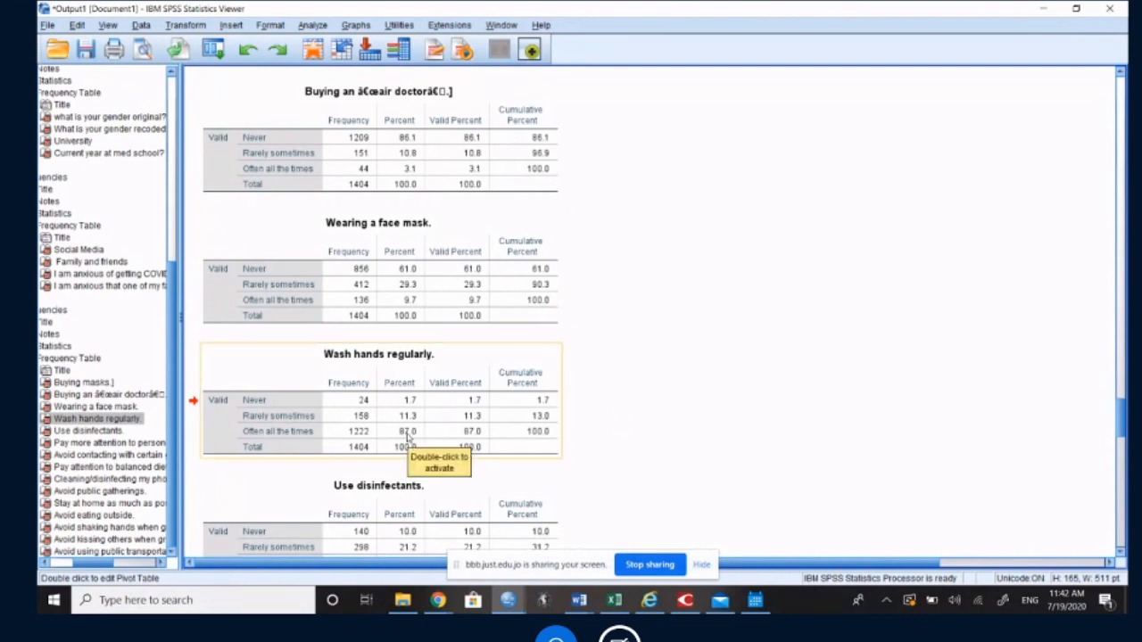
{"action": "scroll", "coordinate": [407, 436], "scroll_direction": "down", "scroll_amount": 3}
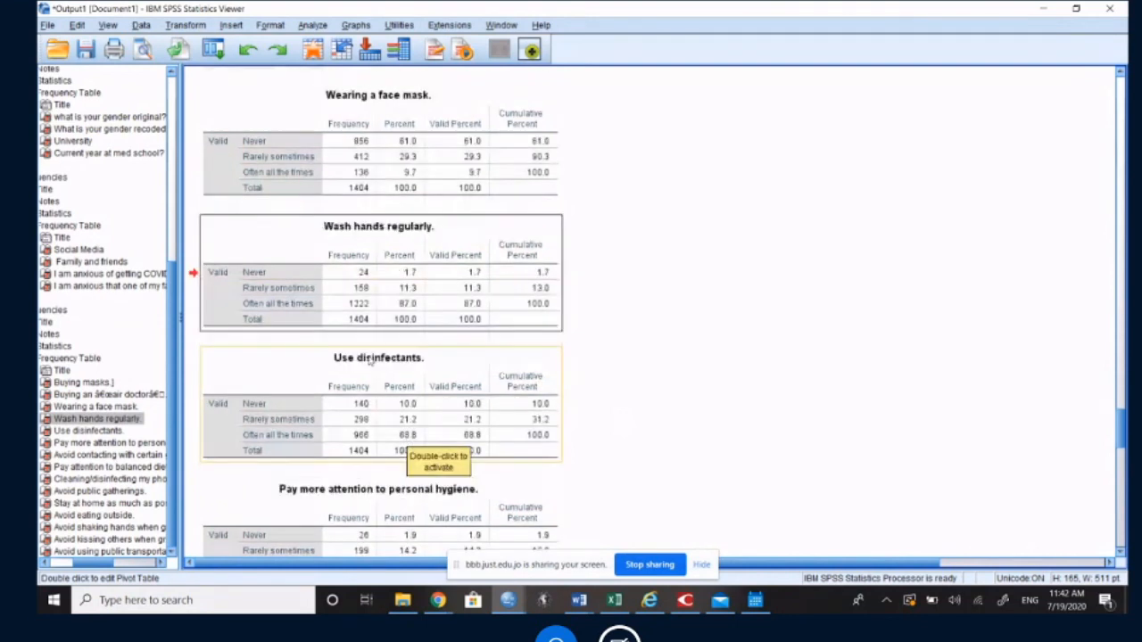
{"action": "left_click", "coordinate": [403, 438]}
{"action": "double_click", "coordinate": [403, 437]}
{"action": "left_click", "coordinate": [405, 437]}
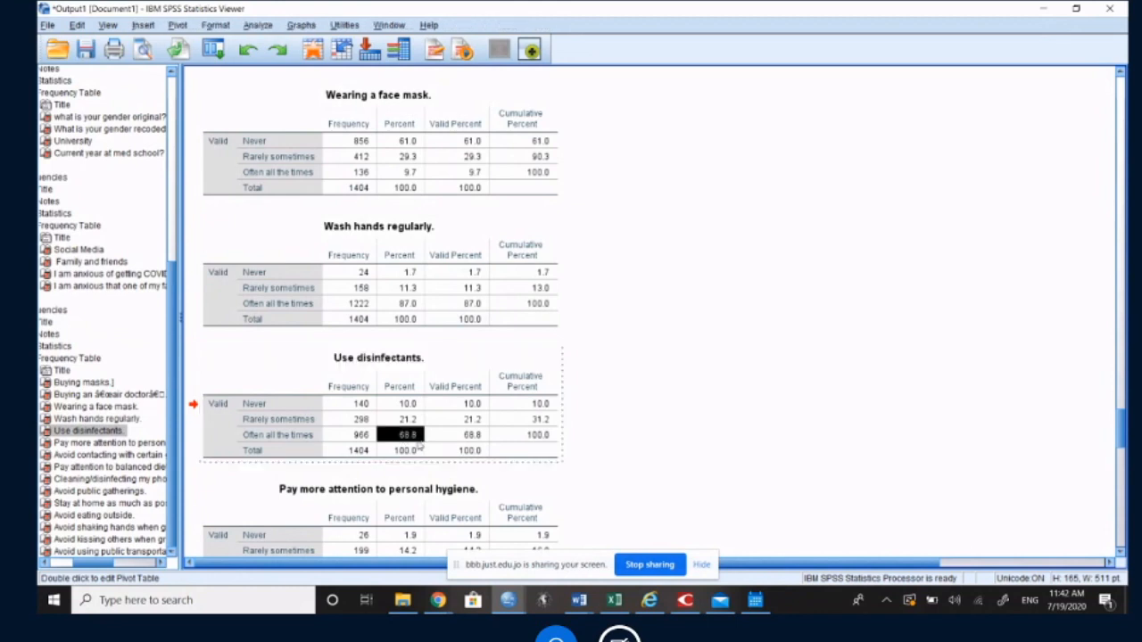
Step: Review the frequency tables for personal hygiene, avoiding contact with certain groups of population and paying attention to balanced diet
{"action": "scroll", "coordinate": [422, 446], "scroll_direction": "down", "scroll_amount": 3}
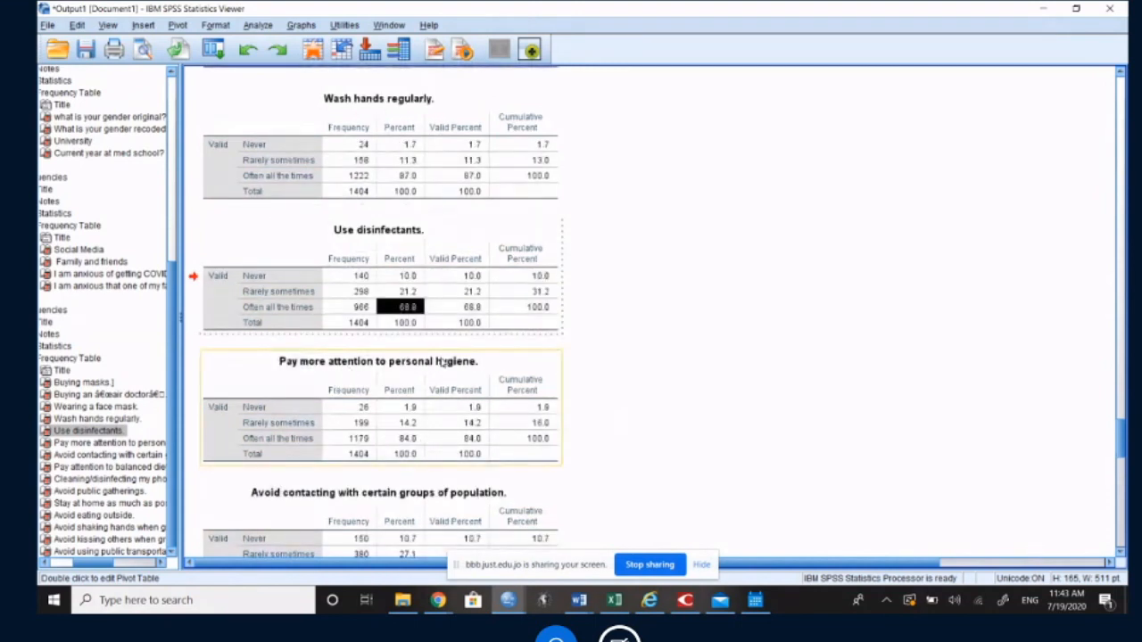
{"action": "left_click", "coordinate": [410, 441]}
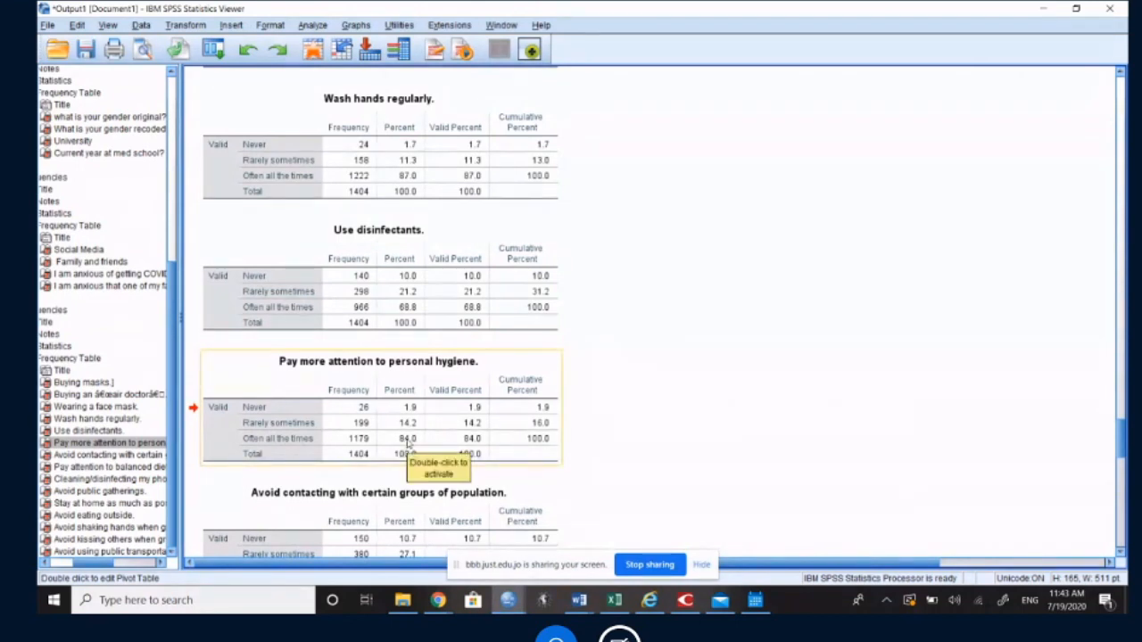
{"action": "scroll", "coordinate": [407, 441], "scroll_direction": "down", "scroll_amount": 3}
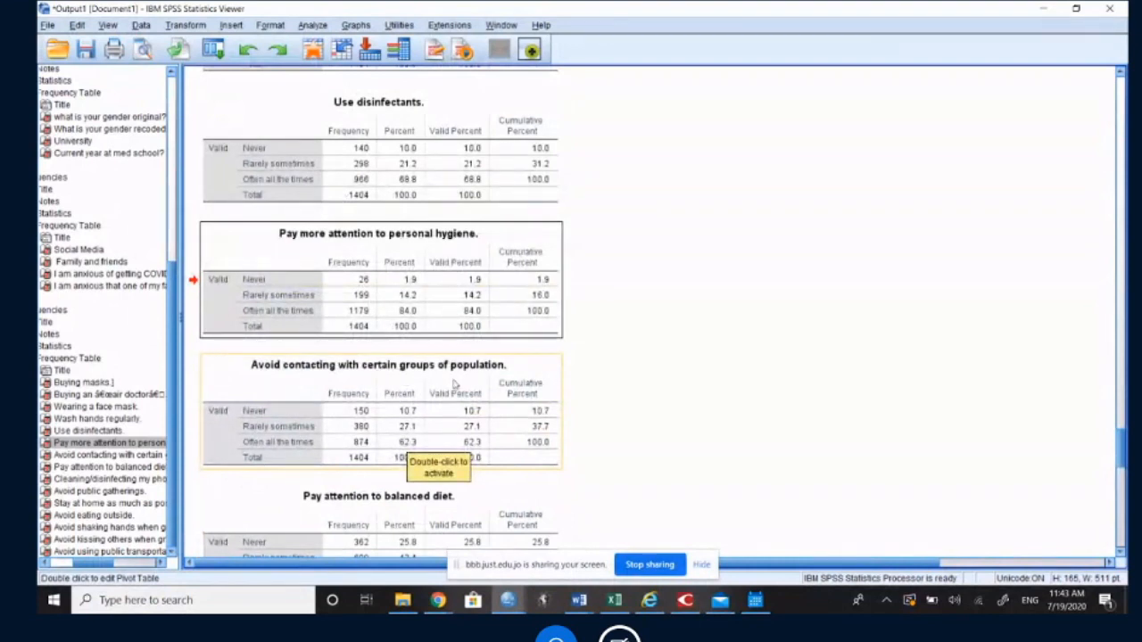
{"action": "left_click", "coordinate": [406, 441]}
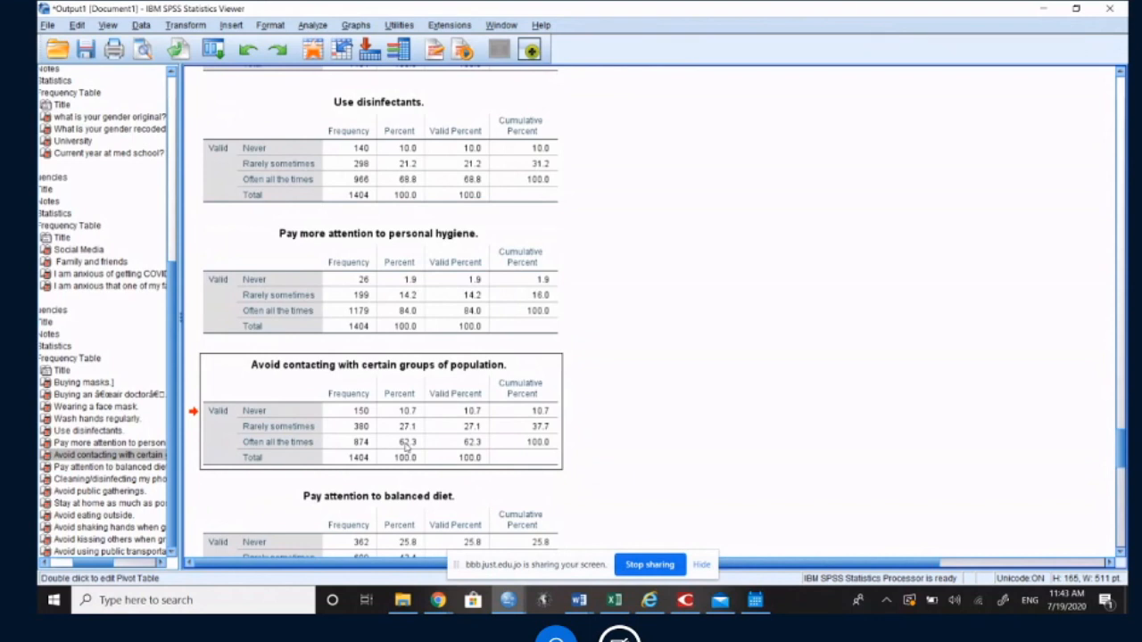
{"action": "scroll", "coordinate": [406, 445], "scroll_direction": "down", "scroll_amount": 1}
{"action": "scroll", "coordinate": [412, 446], "scroll_direction": "down", "scroll_amount": 3}
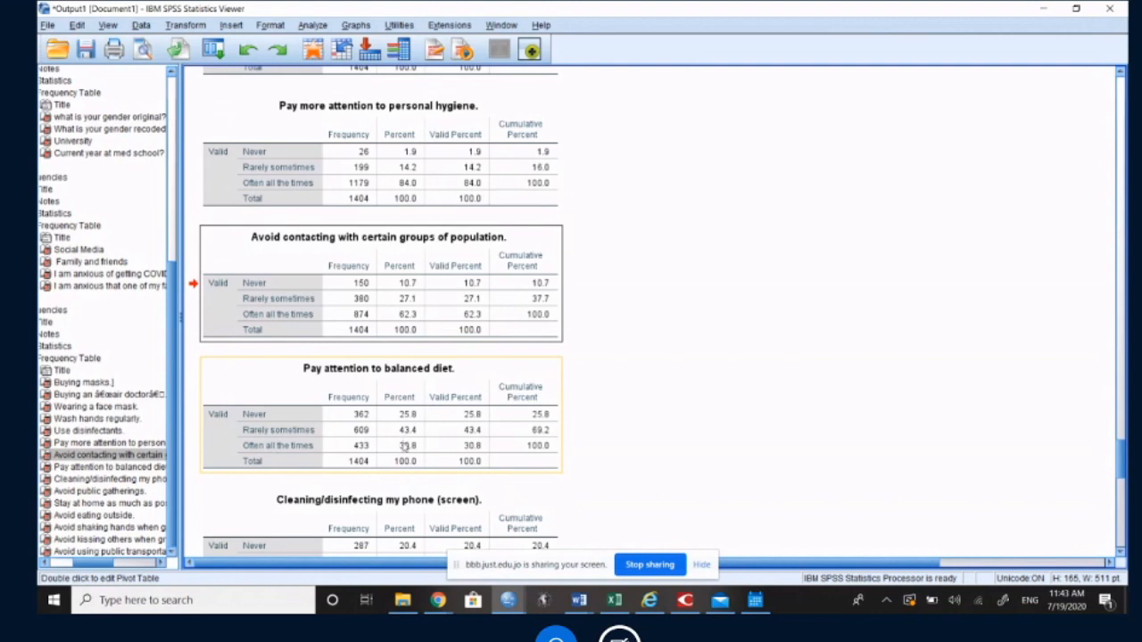
Step: Review the frequency tables for cleaning the phone screen, avoiding public gatherings and staying at home as much as possible
{"action": "scroll", "coordinate": [405, 446], "scroll_direction": "down", "scroll_amount": 3}
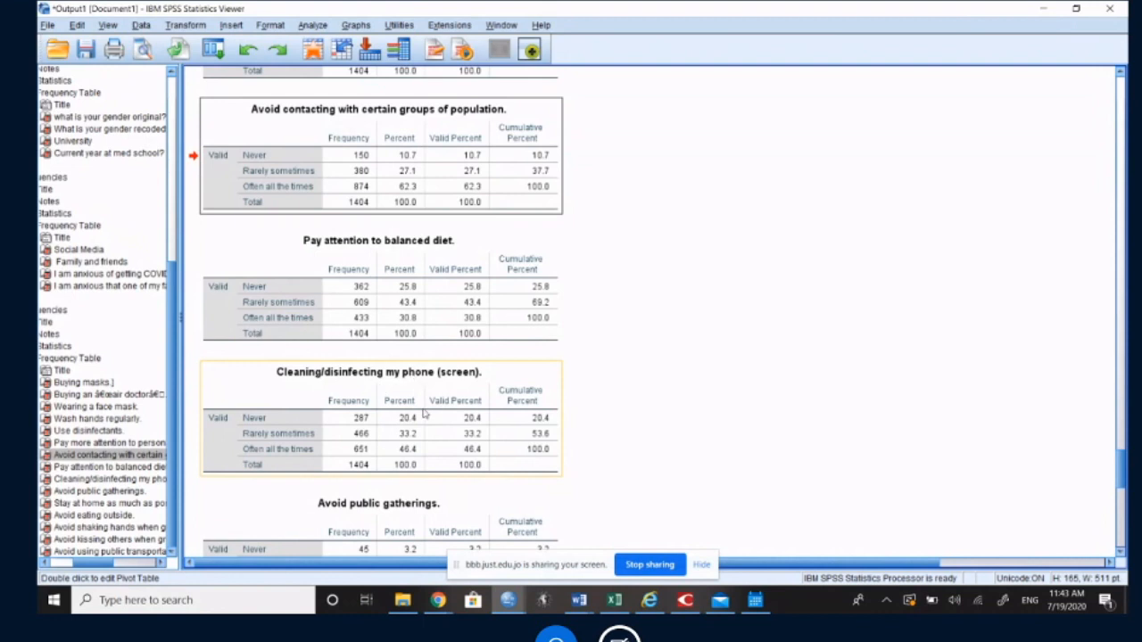
{"action": "left_click", "coordinate": [505, 409]}
{"action": "scroll", "coordinate": [507, 412], "scroll_direction": "down", "scroll_amount": 3}
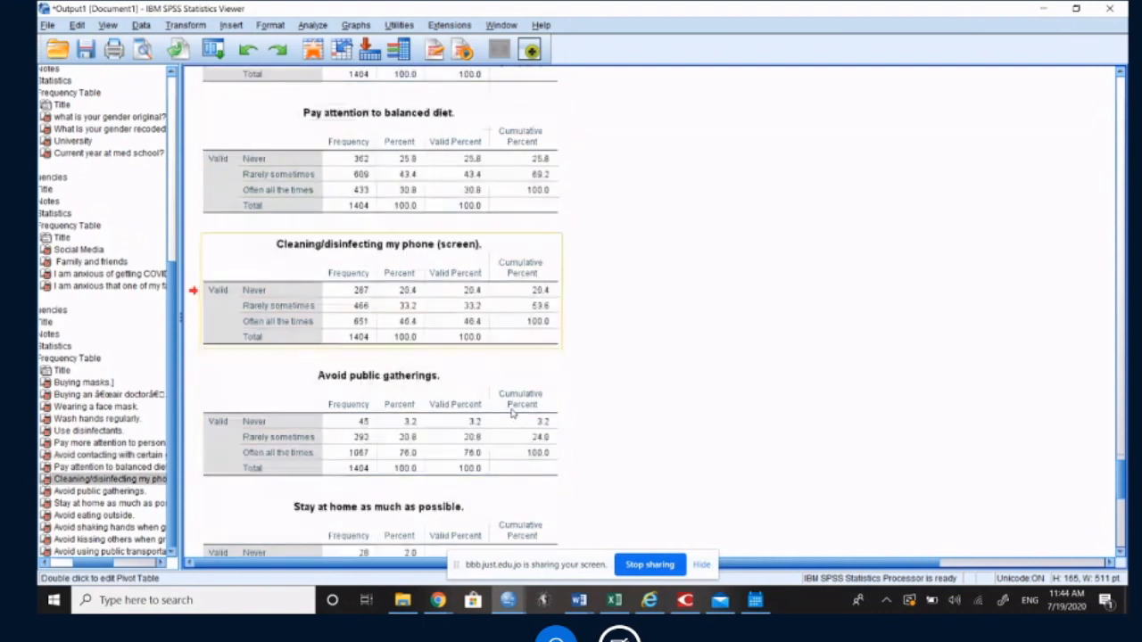
{"action": "left_click", "coordinate": [409, 464]}
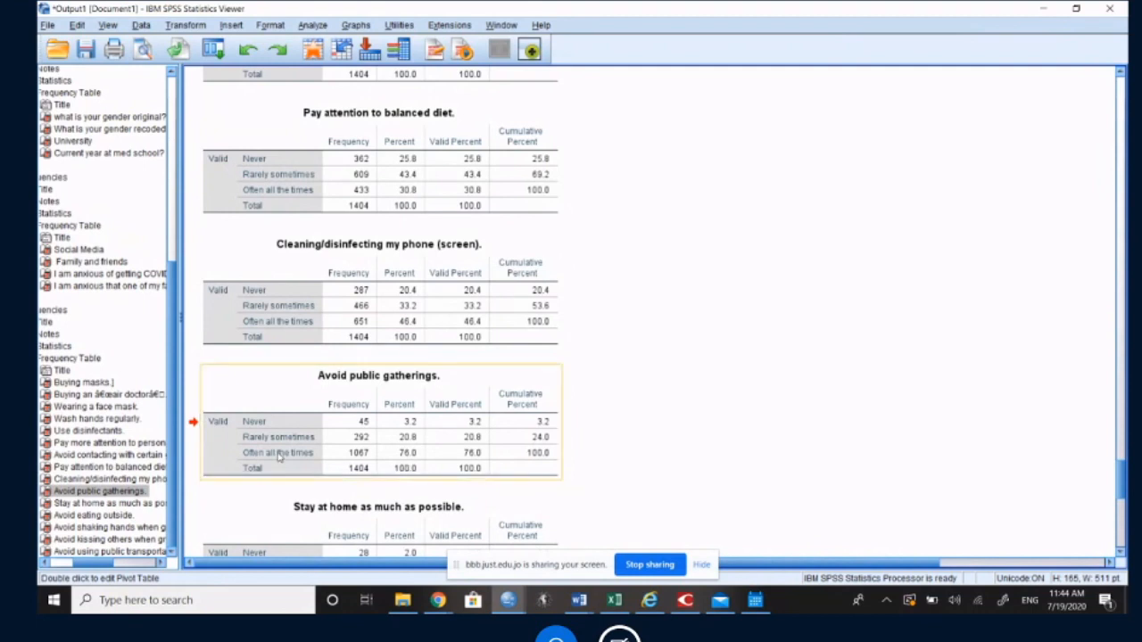
{"action": "scroll", "coordinate": [330, 455], "scroll_direction": "down", "scroll_amount": 3}
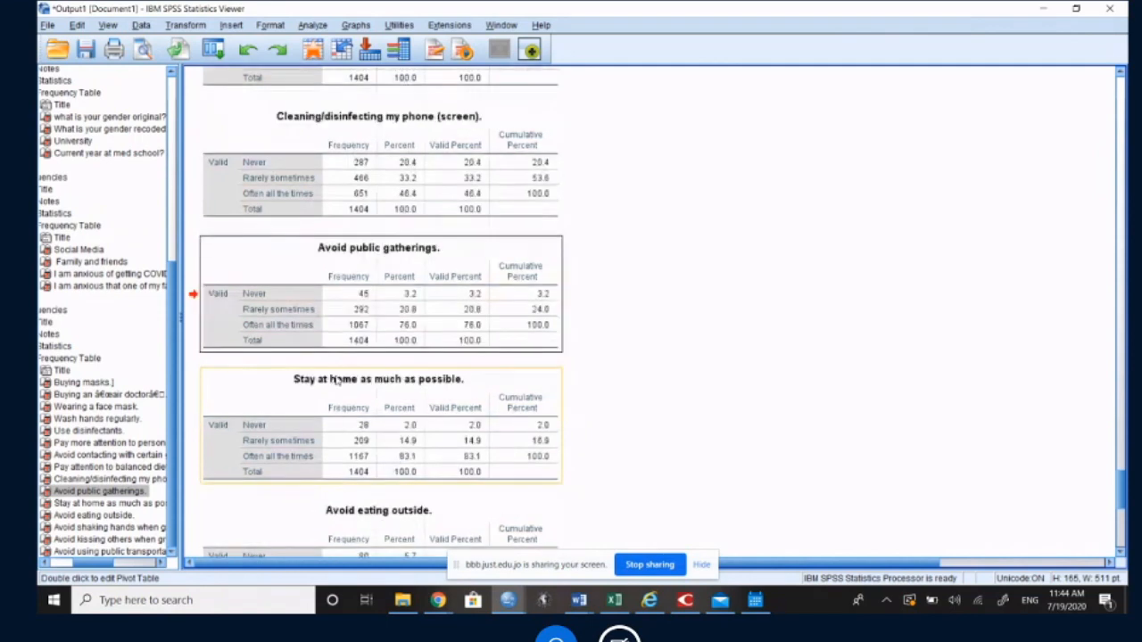
{"action": "left_click", "coordinate": [405, 462]}
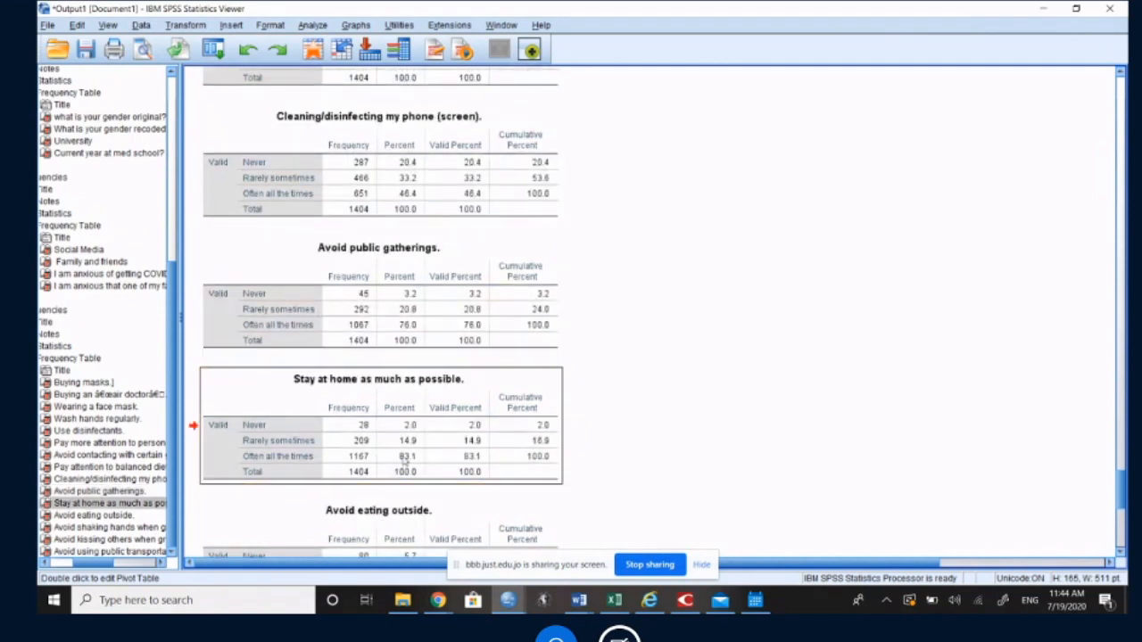
Step: Review the frequency tables for avoiding eating outside, shaking hands, kissing others and using public transportation
{"action": "scroll", "coordinate": [404, 462], "scroll_direction": "down", "scroll_amount": 3}
{"action": "left_click", "coordinate": [357, 385]}
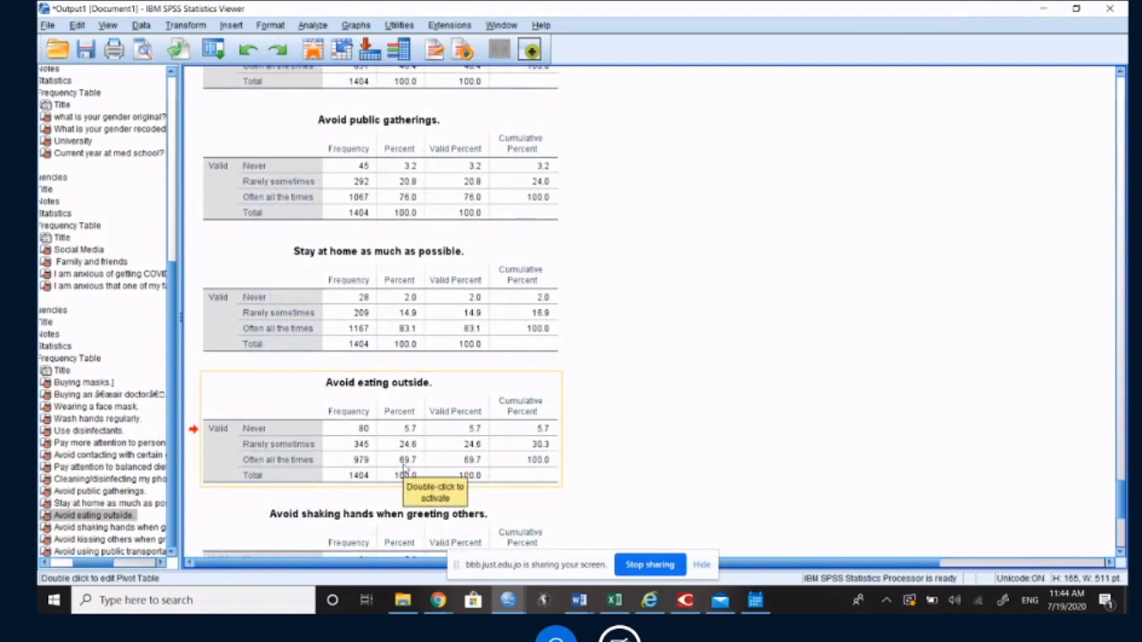
{"action": "scroll", "coordinate": [404, 463], "scroll_direction": "down", "scroll_amount": 3}
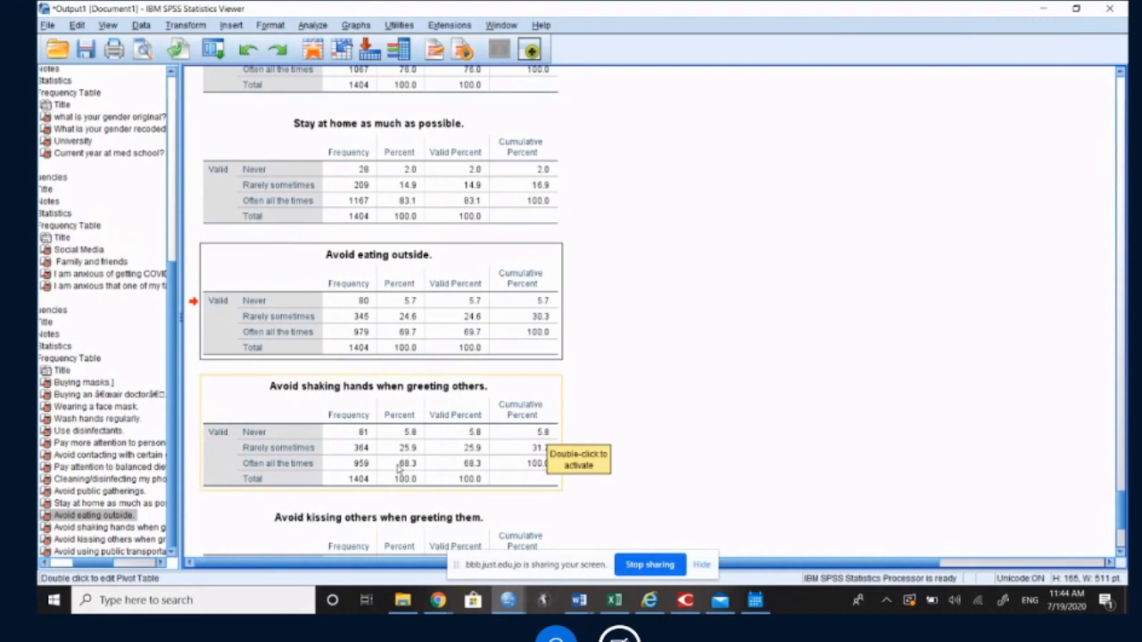
{"action": "scroll", "coordinate": [399, 473], "scroll_direction": "down", "scroll_amount": 3}
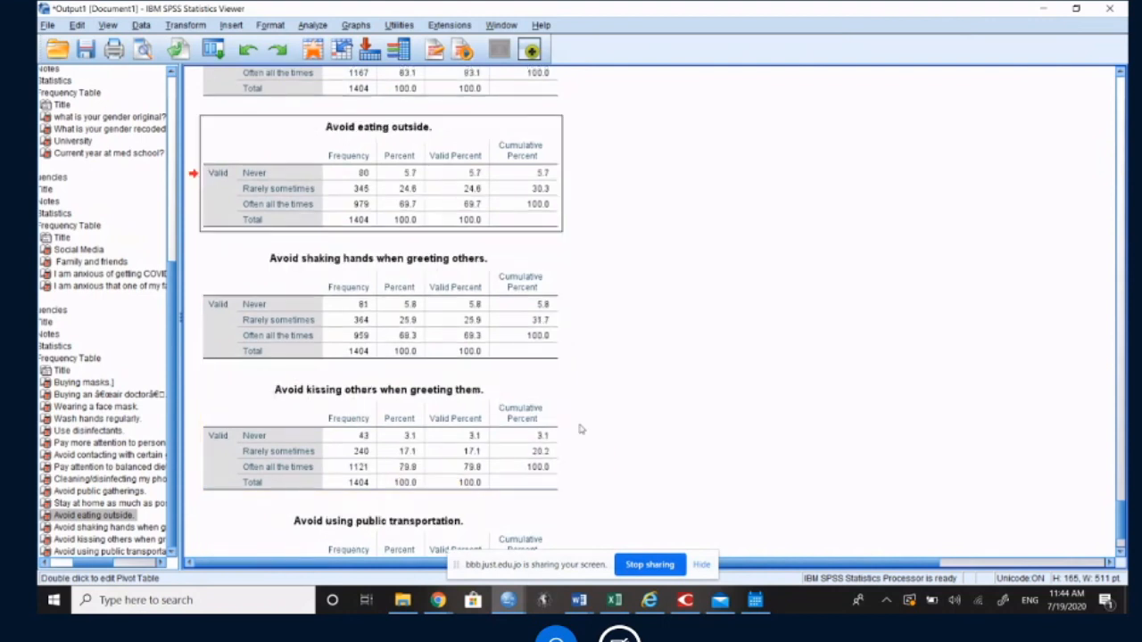
{"action": "scroll", "coordinate": [406, 409], "scroll_direction": "down", "scroll_amount": 2}
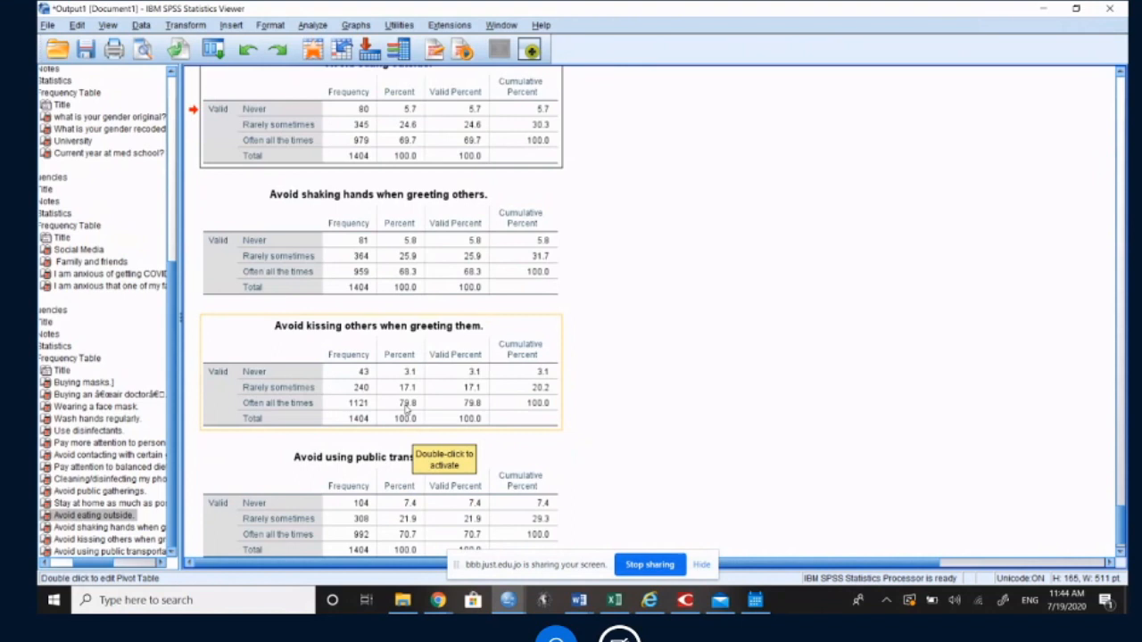
{"action": "scroll", "coordinate": [408, 412], "scroll_direction": "down", "scroll_amount": 1}
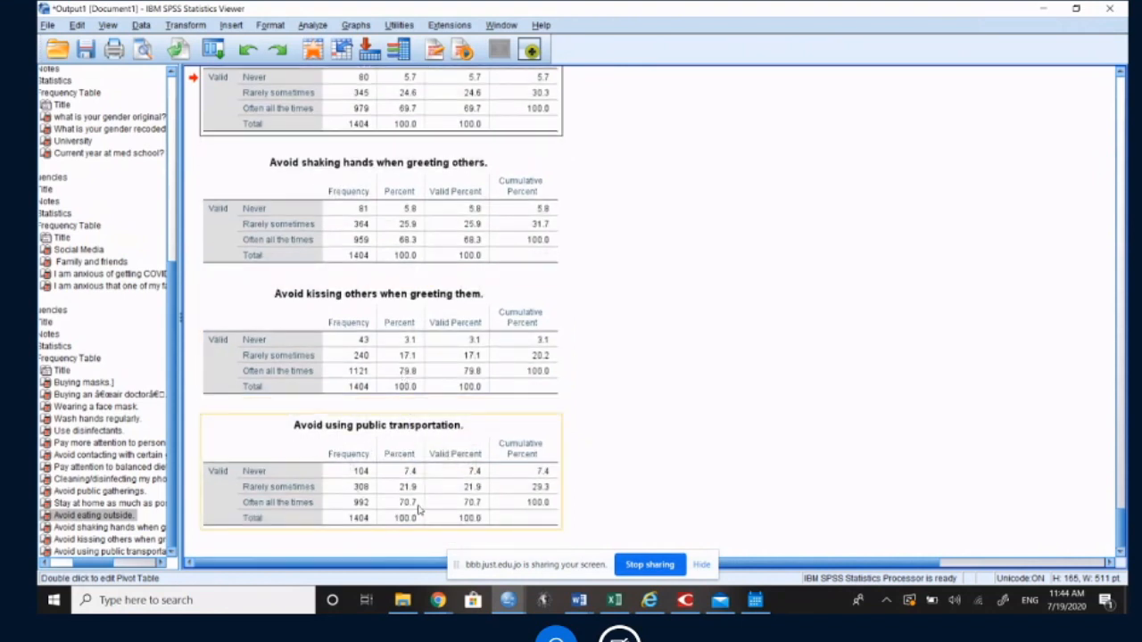
Step: Switch to the BigBlueButton session in Chrome and check its public chat and participant list
{"action": "left_click", "coordinate": [438, 600]}
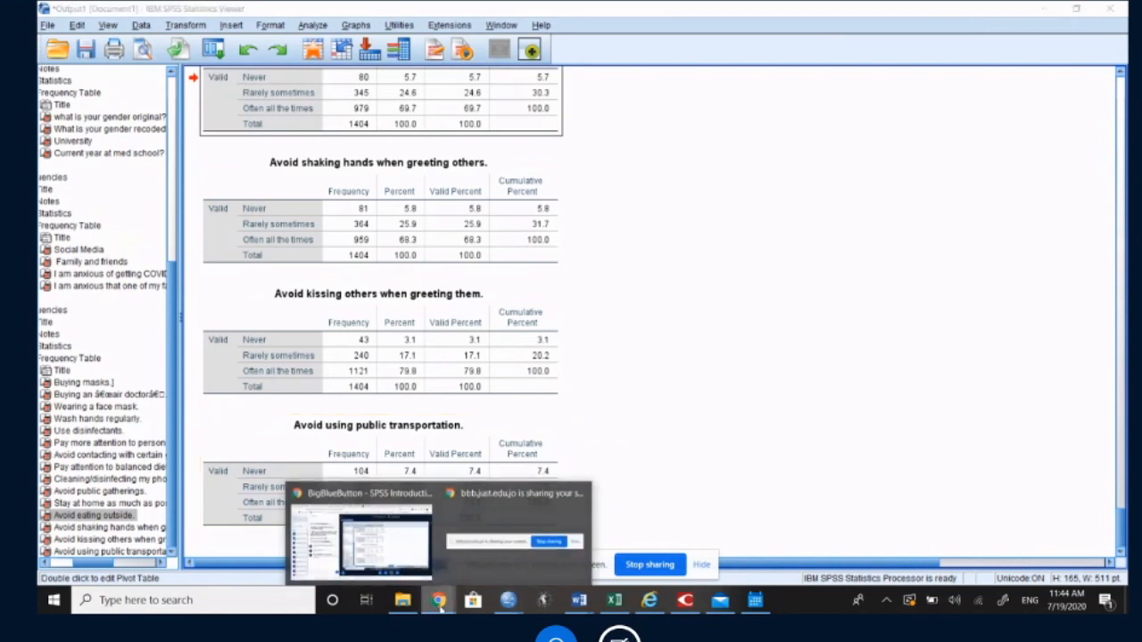
{"action": "left_click", "coordinate": [379, 549]}
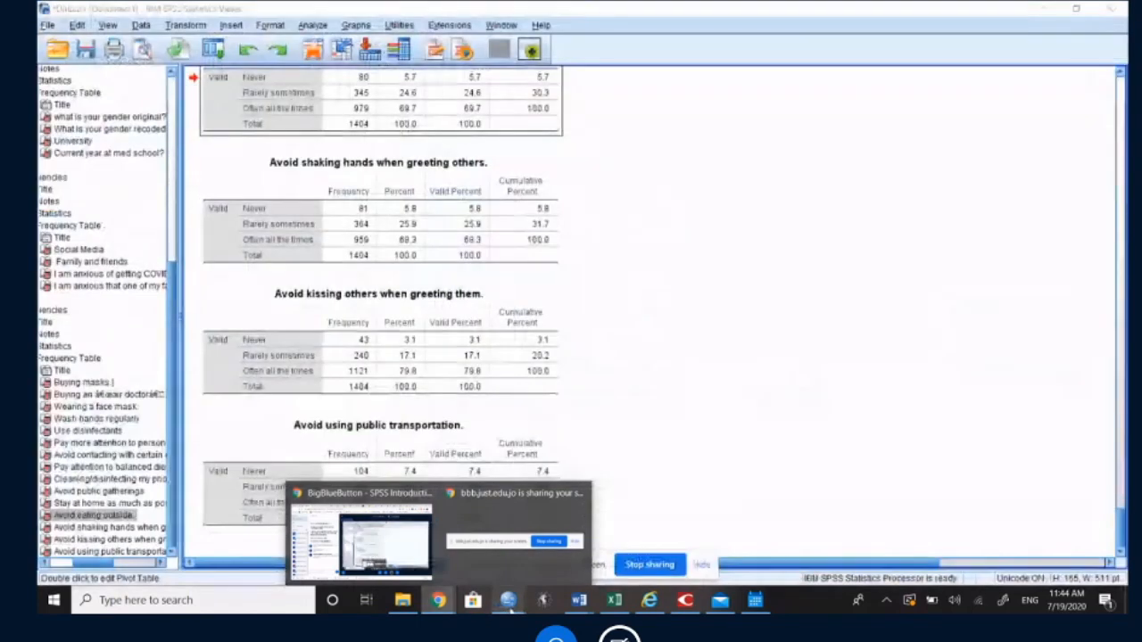
{"action": "left_click", "coordinate": [407, 553]}
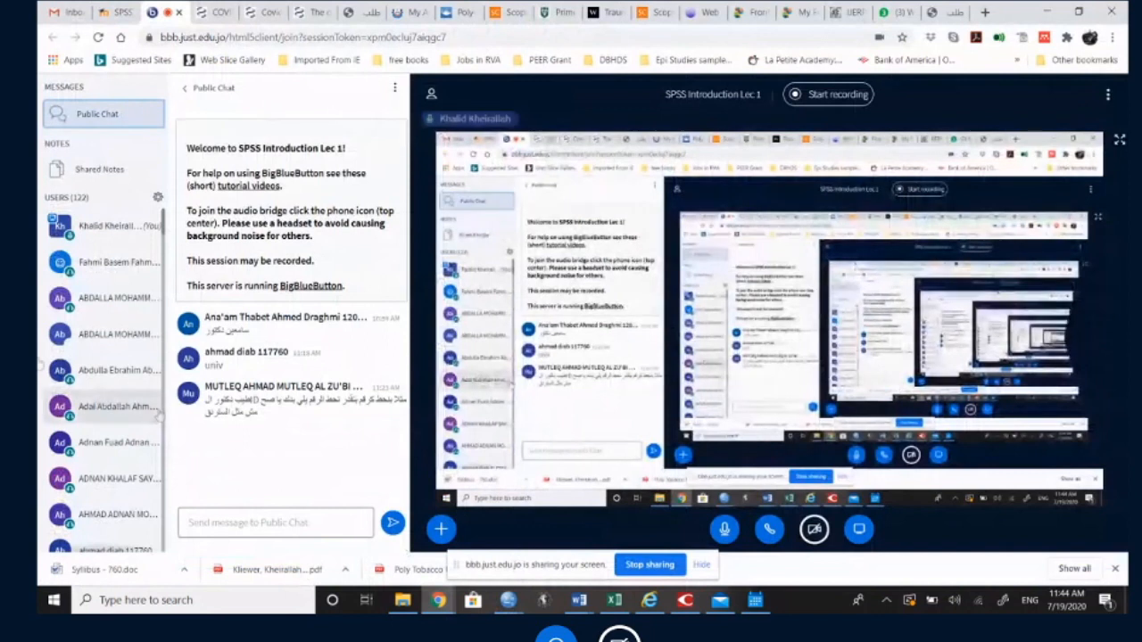
{"action": "scroll", "coordinate": [107, 401], "scroll_direction": "down", "scroll_amount": 5}
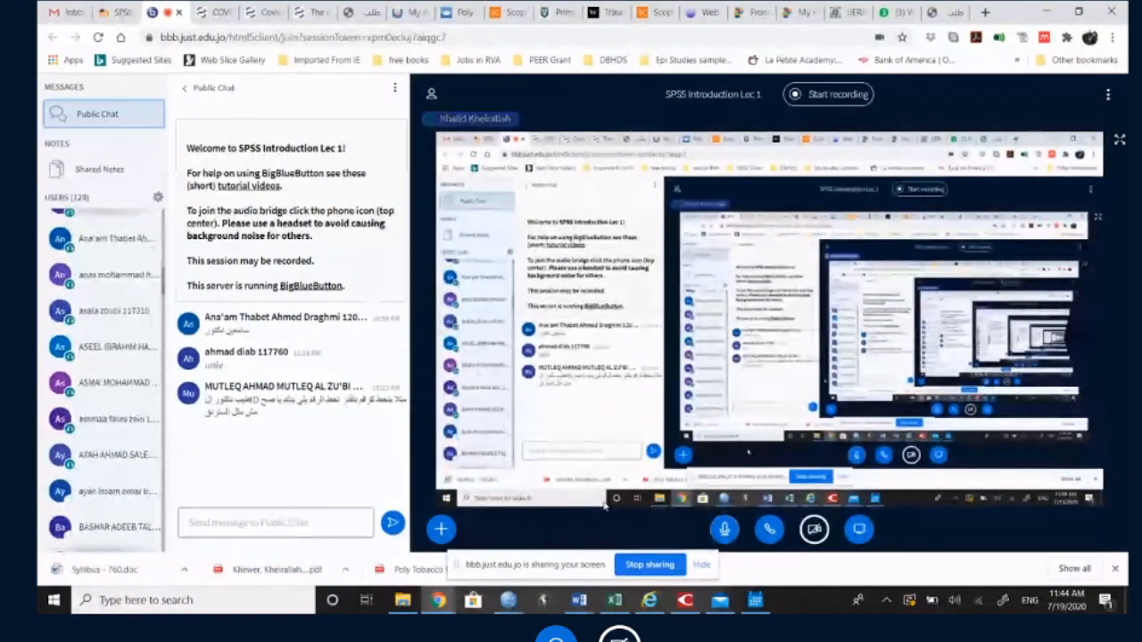
{"action": "mouse_move", "coordinate": [438, 600]}
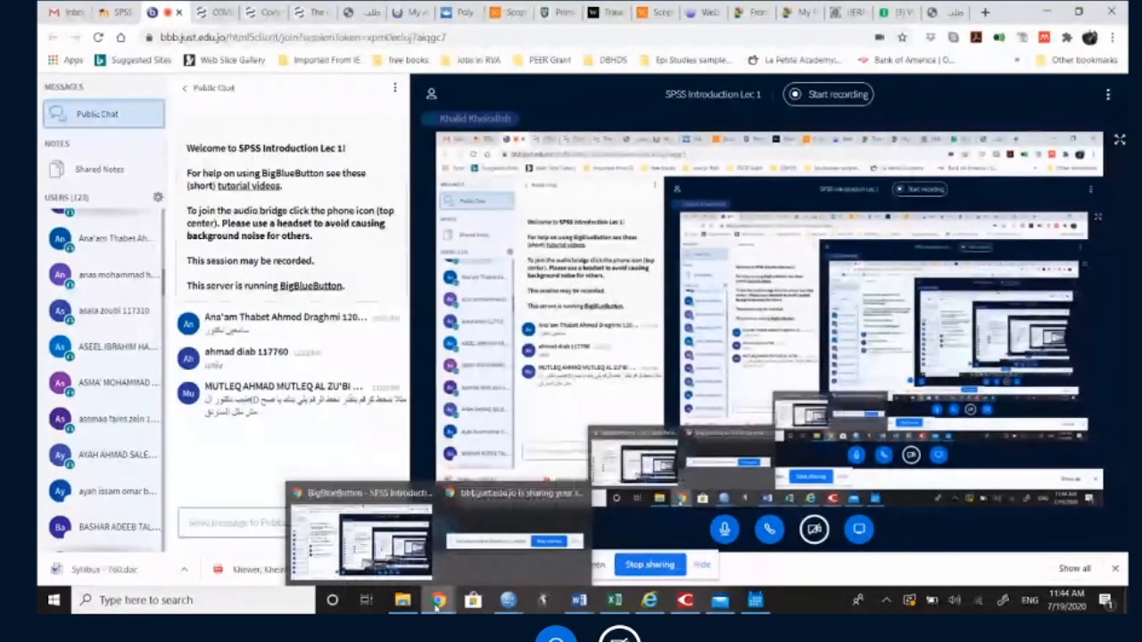
Step: Switch to the data_Med_KAP_APRIL_2019.sav dataset in SPSS and select the Anxiety variable's row in the variable definitions
{"action": "mouse_move", "coordinate": [507, 603]}
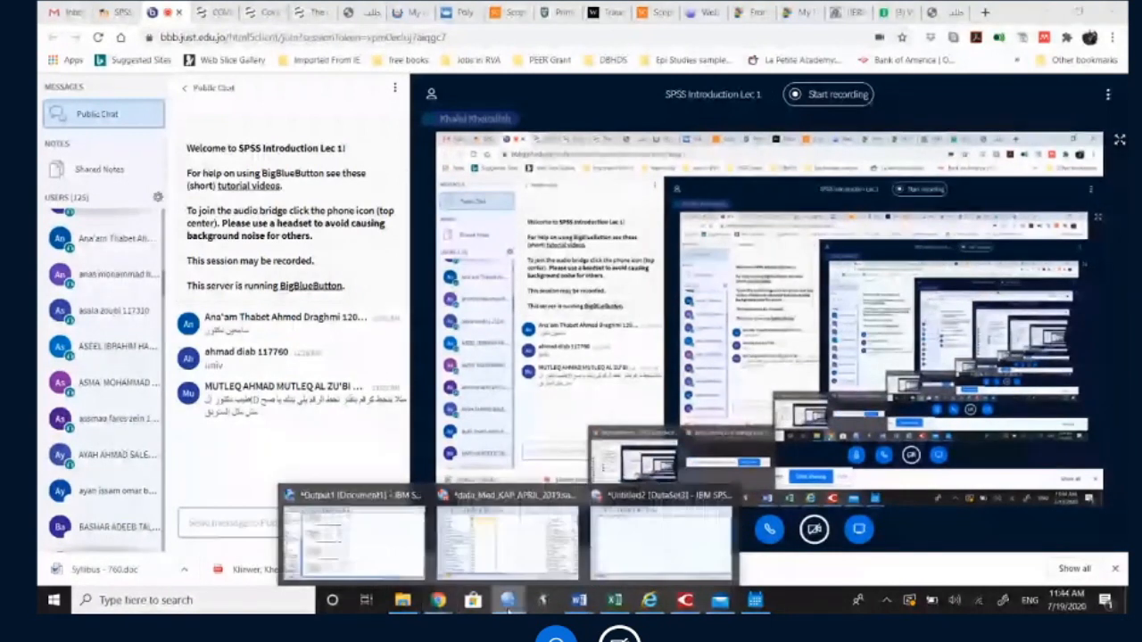
{"action": "left_click", "coordinate": [507, 535]}
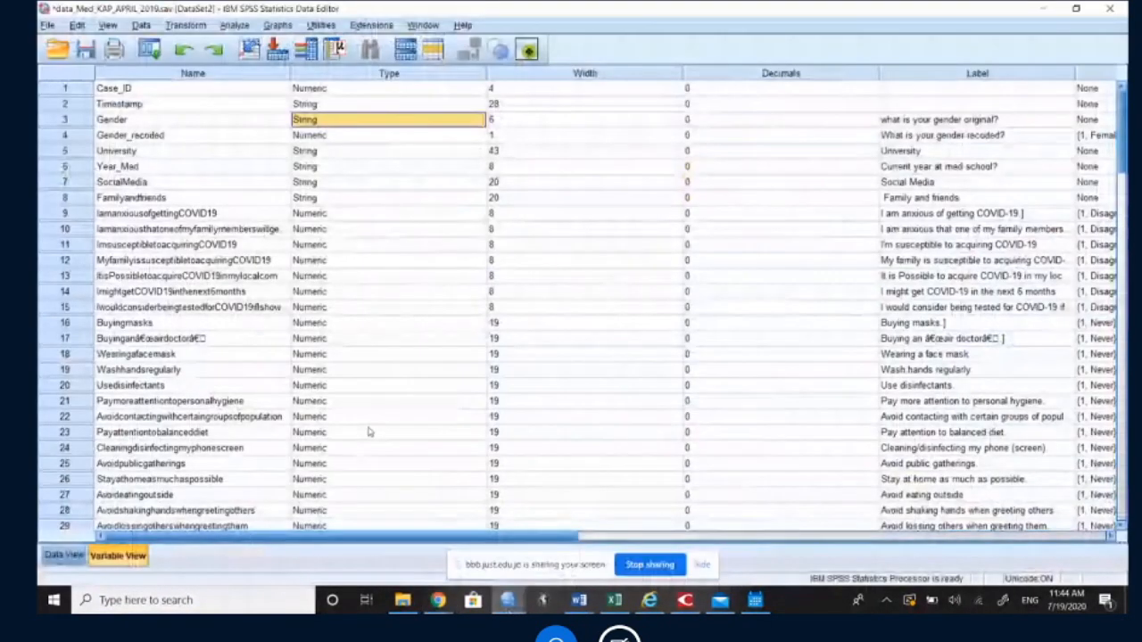
{"action": "scroll", "coordinate": [368, 432], "scroll_direction": "down", "scroll_amount": 11}
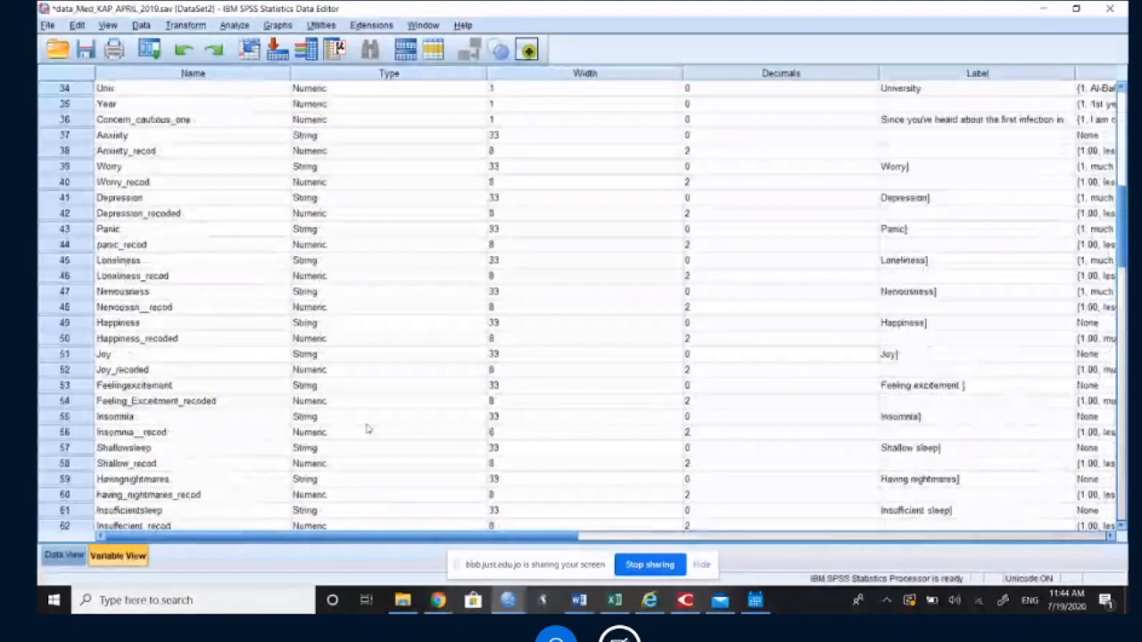
{"action": "scroll", "coordinate": [368, 430], "scroll_direction": "up", "scroll_amount": 4}
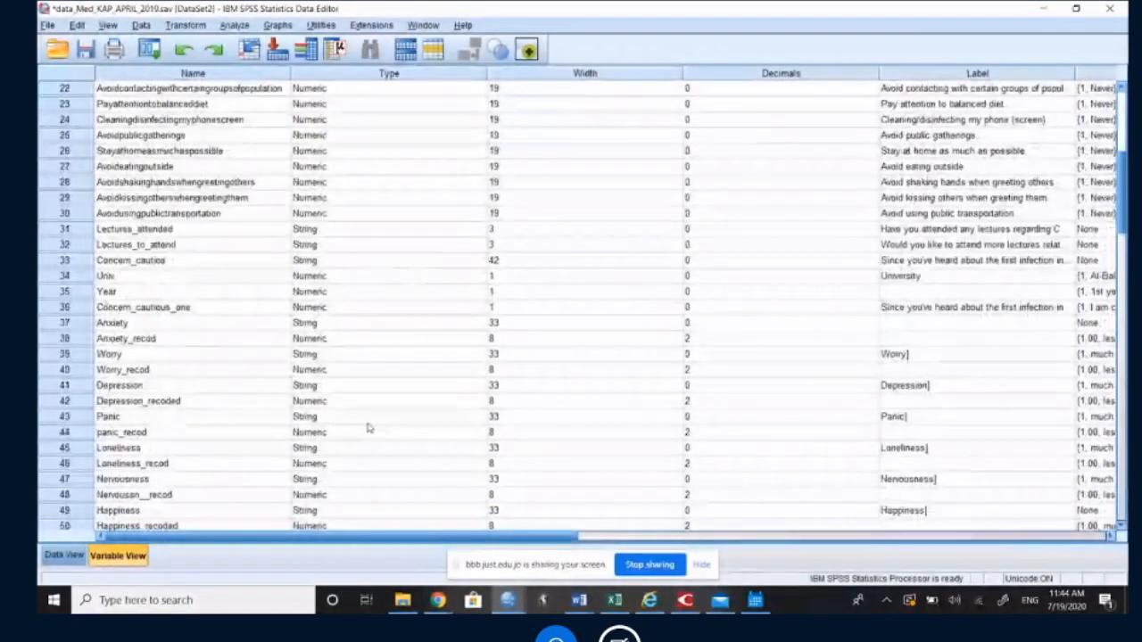
{"action": "left_click", "coordinate": [69, 324]}
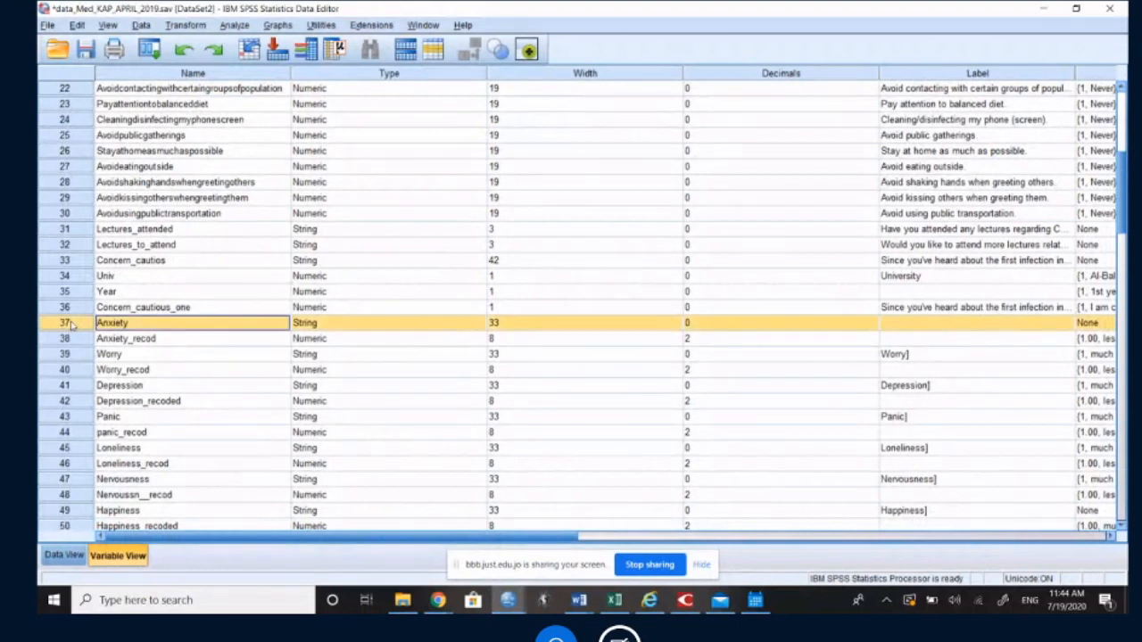
Step: Select the Concern_cautious_one variable's row and narrow the Name column so the Values column comes into view
{"action": "left_click", "coordinate": [70, 306]}
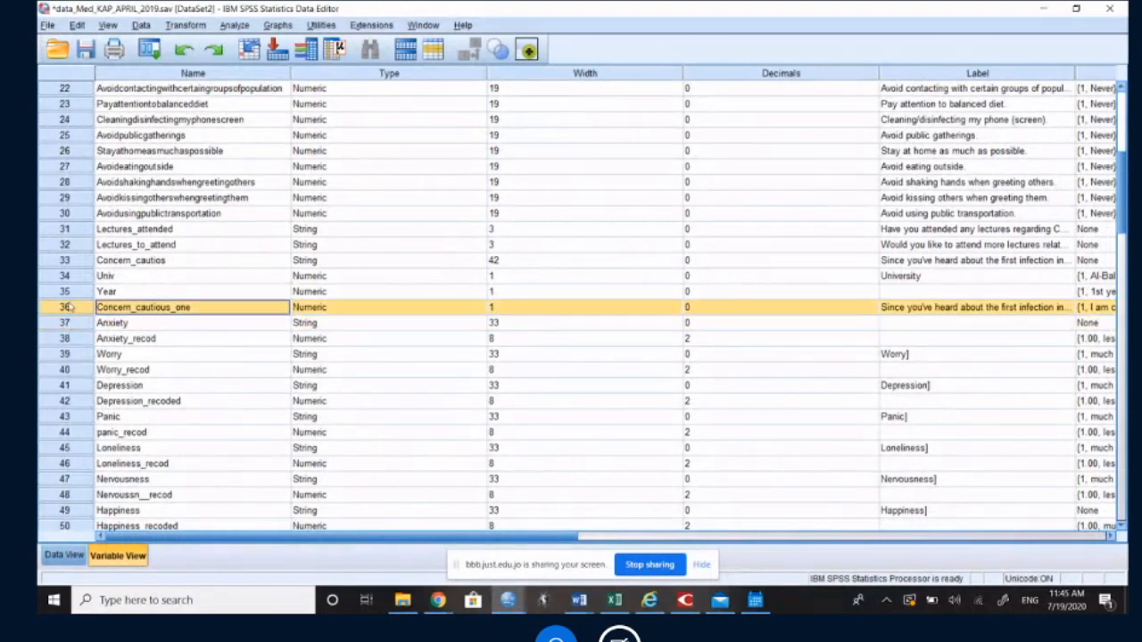
{"action": "left_click_drag", "start_coordinate": [290, 75], "coordinate": [262, 76]}
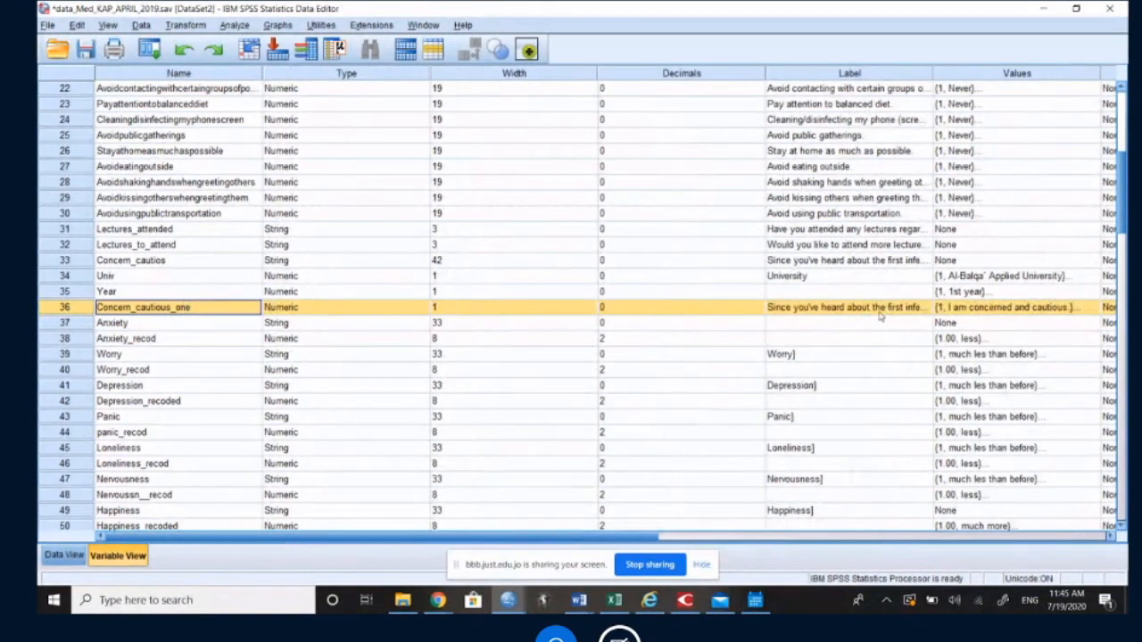
{"action": "left_click", "coordinate": [982, 307]}
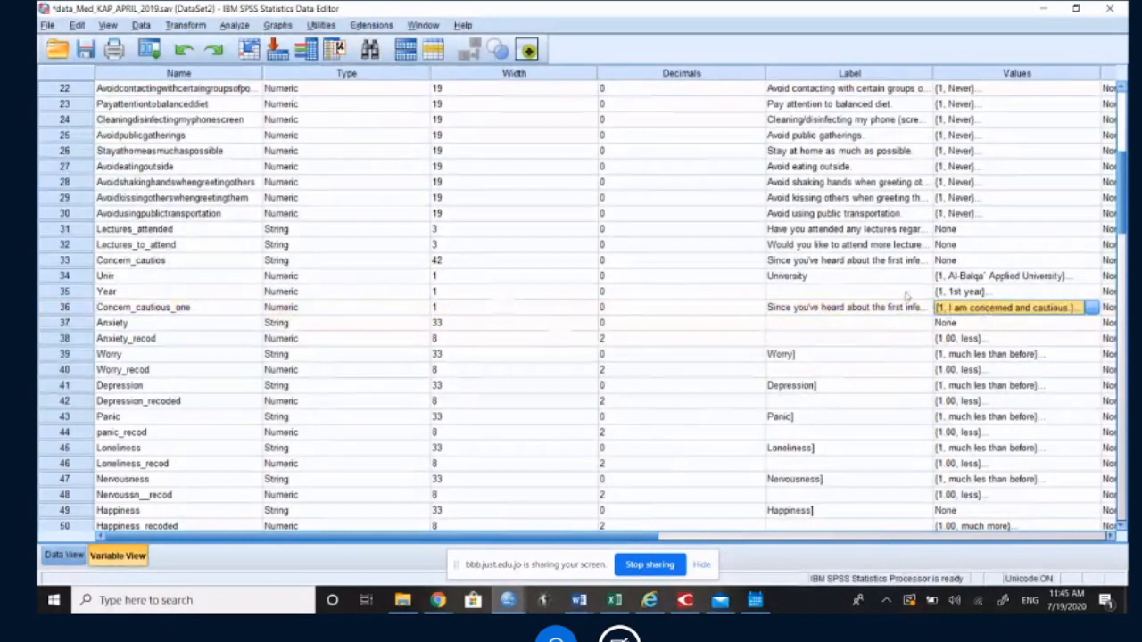
{"action": "left_click", "coordinate": [62, 307]}
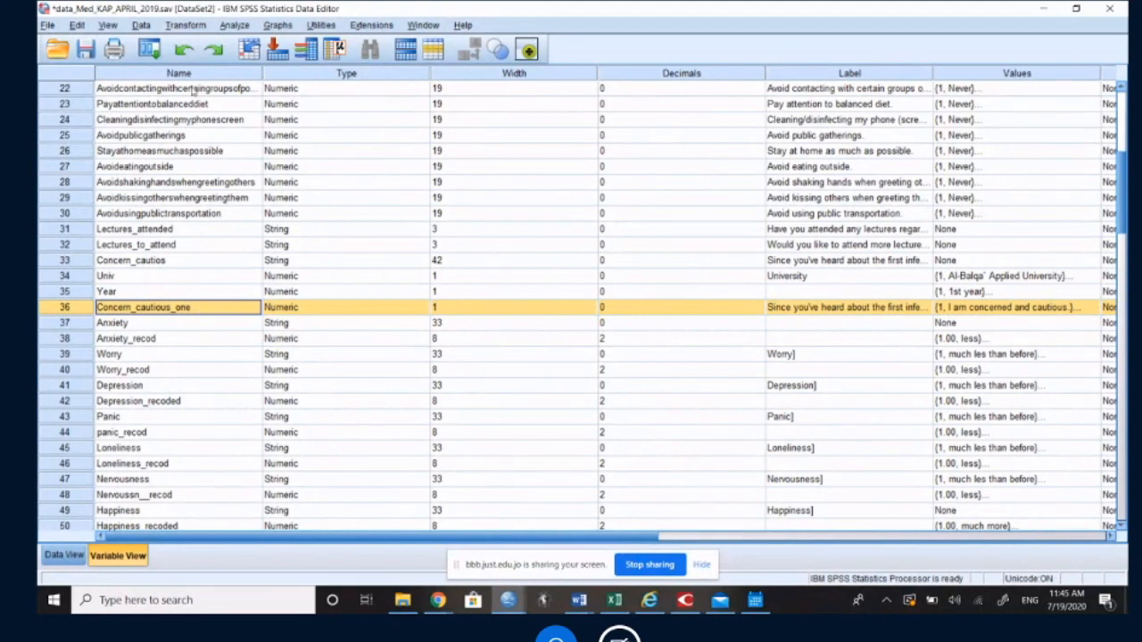
Step: Widen the Label column to read Concern_cautious_one's question, and narrow it again so its value labels are in view
{"action": "left_click", "coordinate": [790, 308]}
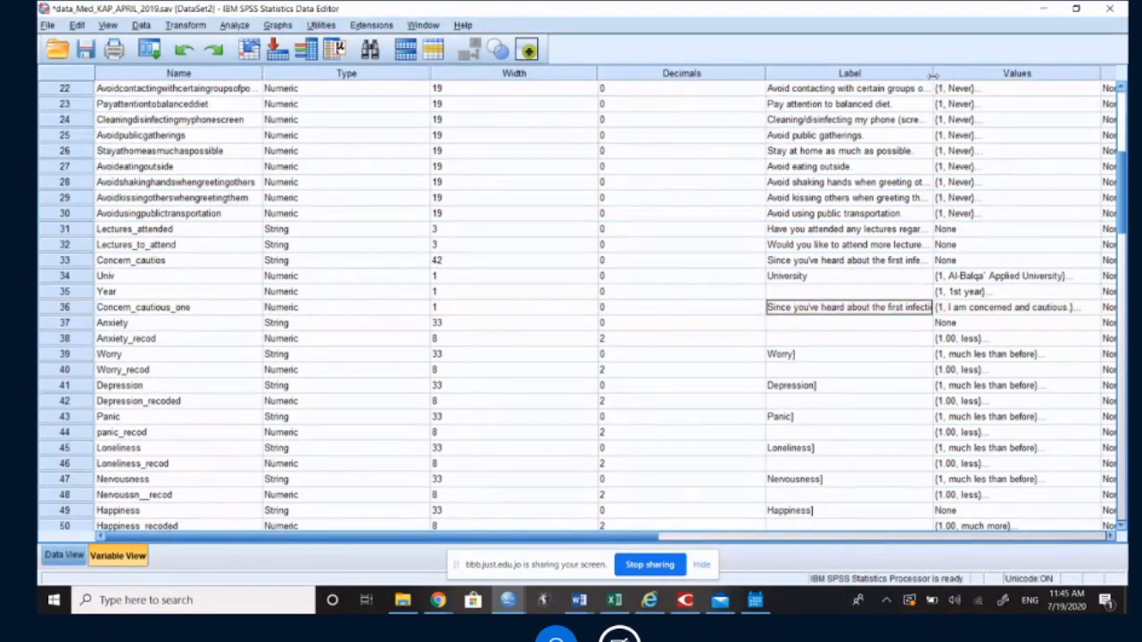
{"action": "left_click_drag", "start_coordinate": [932, 76], "coordinate": [1051, 76]}
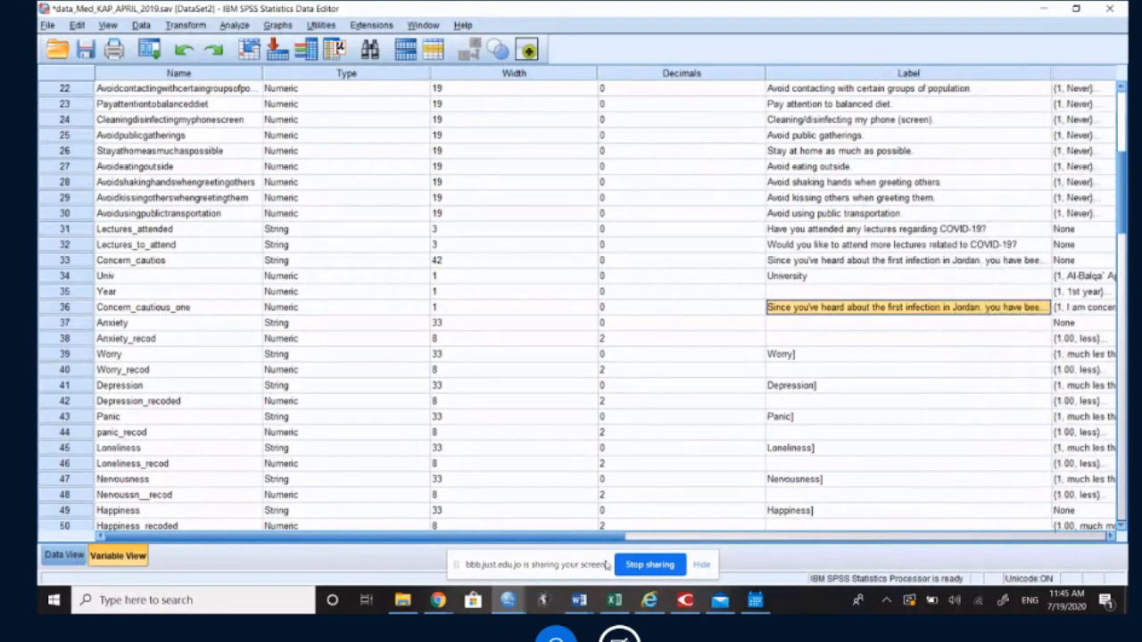
{"action": "left_click_drag", "start_coordinate": [596, 540], "coordinate": [687, 540]}
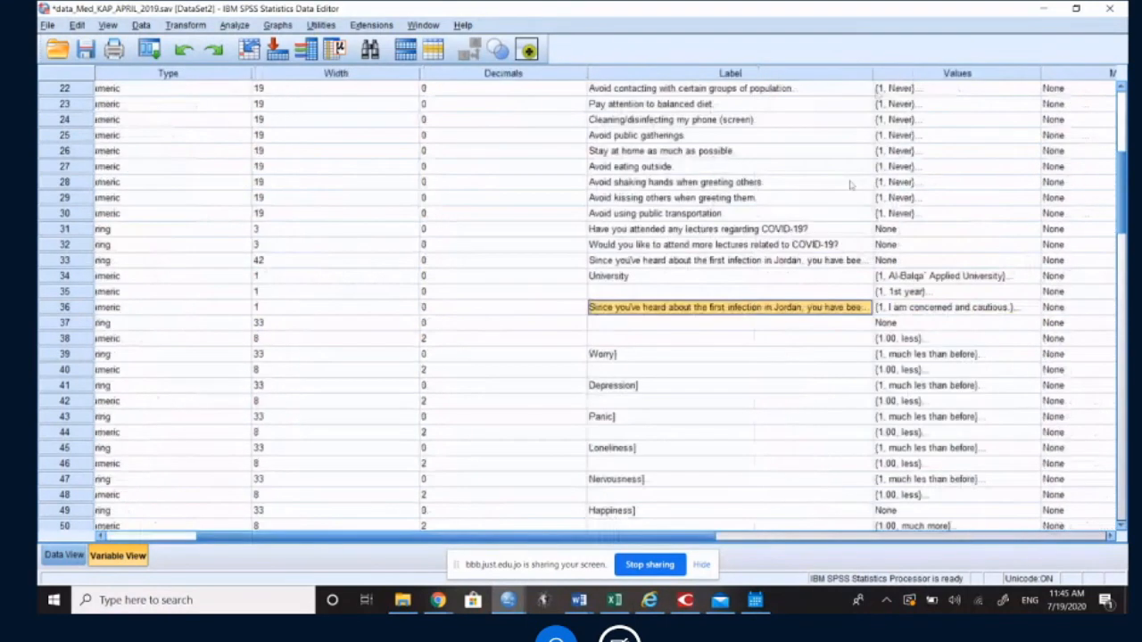
{"action": "left_click_drag", "start_coordinate": [1011, 96], "coordinate": [723, 103]}
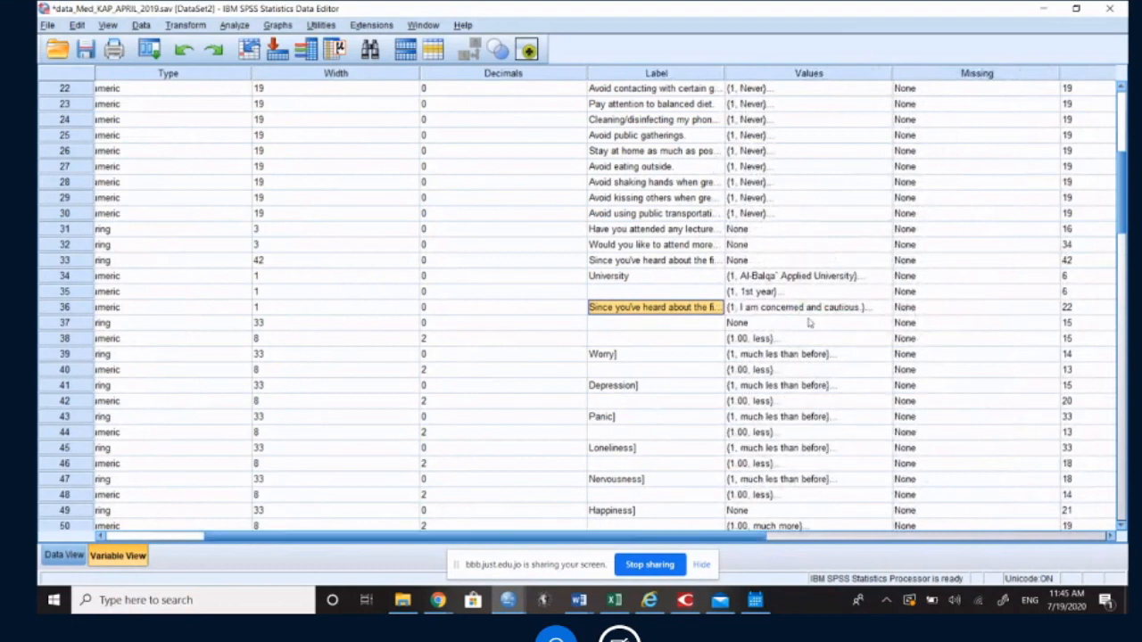
Step: Examine the value labels defined for Concern_cautious_one and close them without changes
{"action": "left_click", "coordinate": [781, 312]}
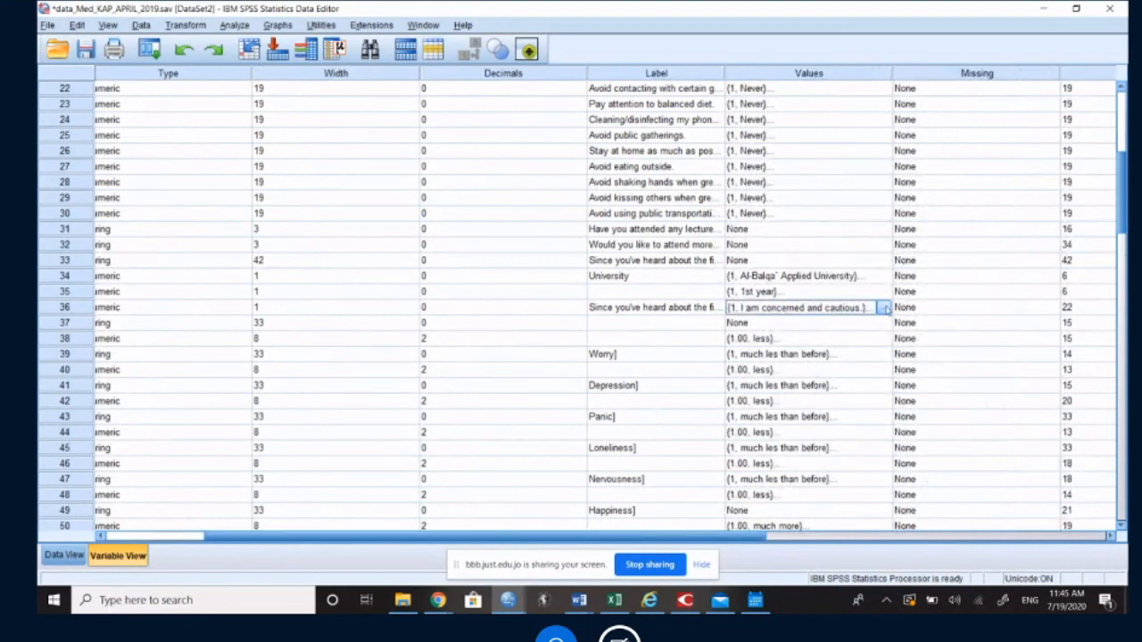
{"action": "left_click", "coordinate": [888, 308]}
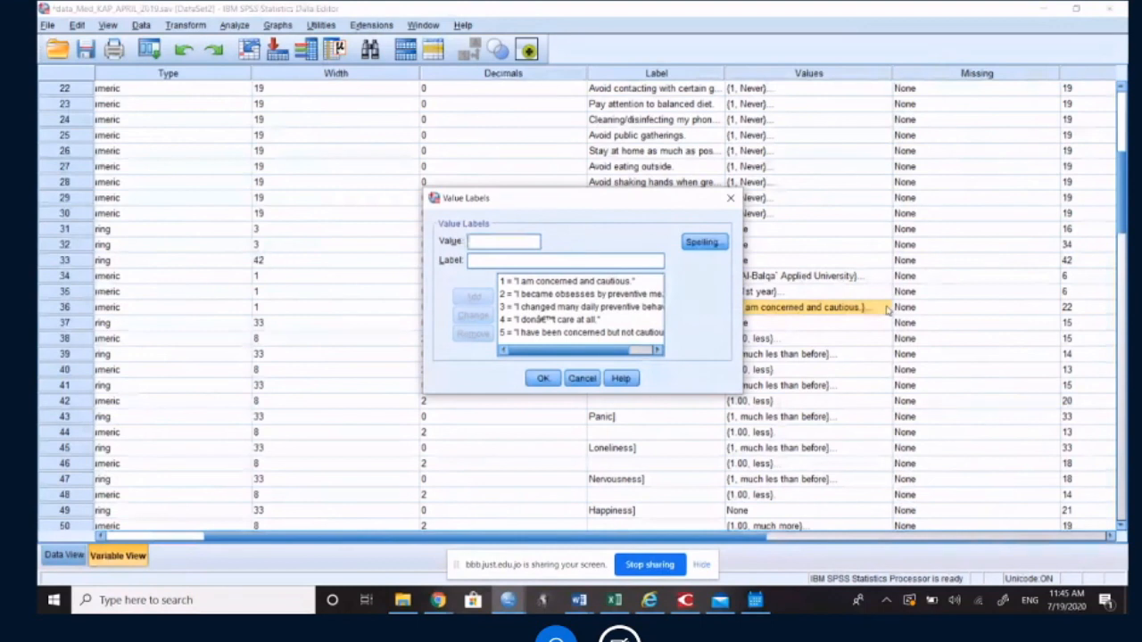
{"action": "left_click", "coordinate": [578, 295]}
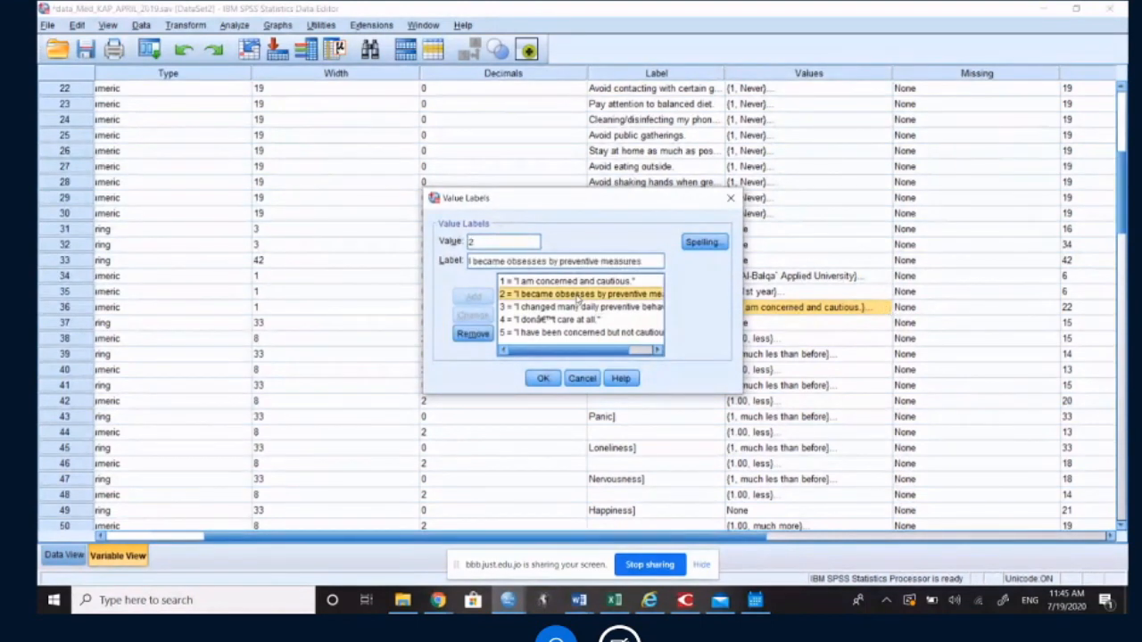
{"action": "left_click", "coordinate": [579, 309]}
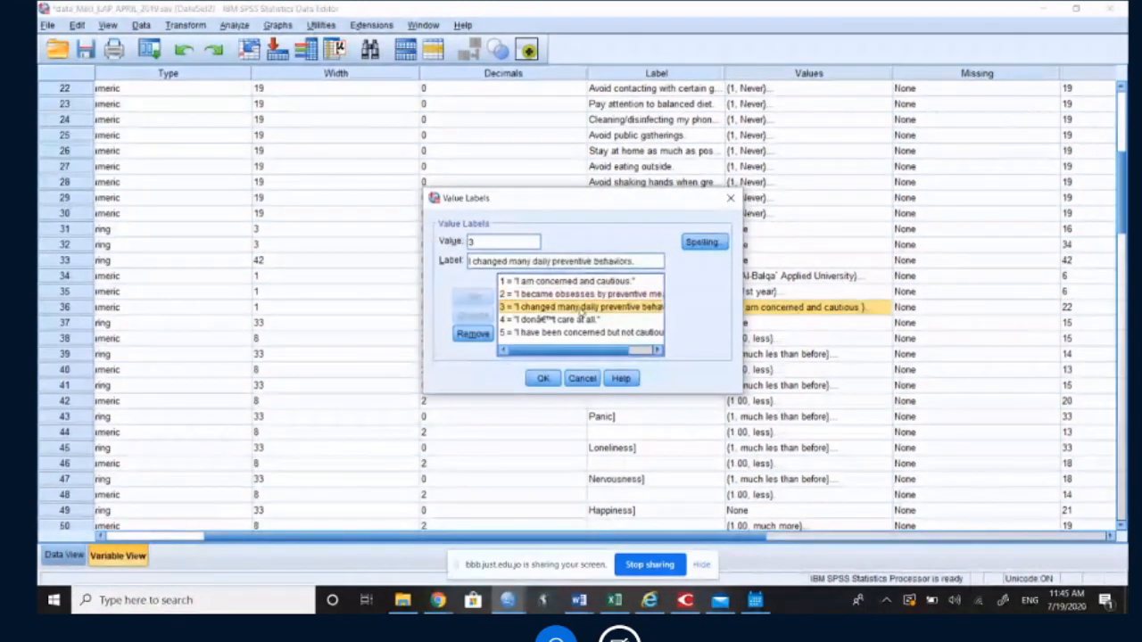
{"action": "mouse_move", "coordinate": [582, 355]}
{"action": "left_mouse_down"}
{"action": "mouse_move", "coordinate": [608, 356]}
{"action": "mouse_move", "coordinate": [578, 352]}
{"action": "left_mouse_up"}
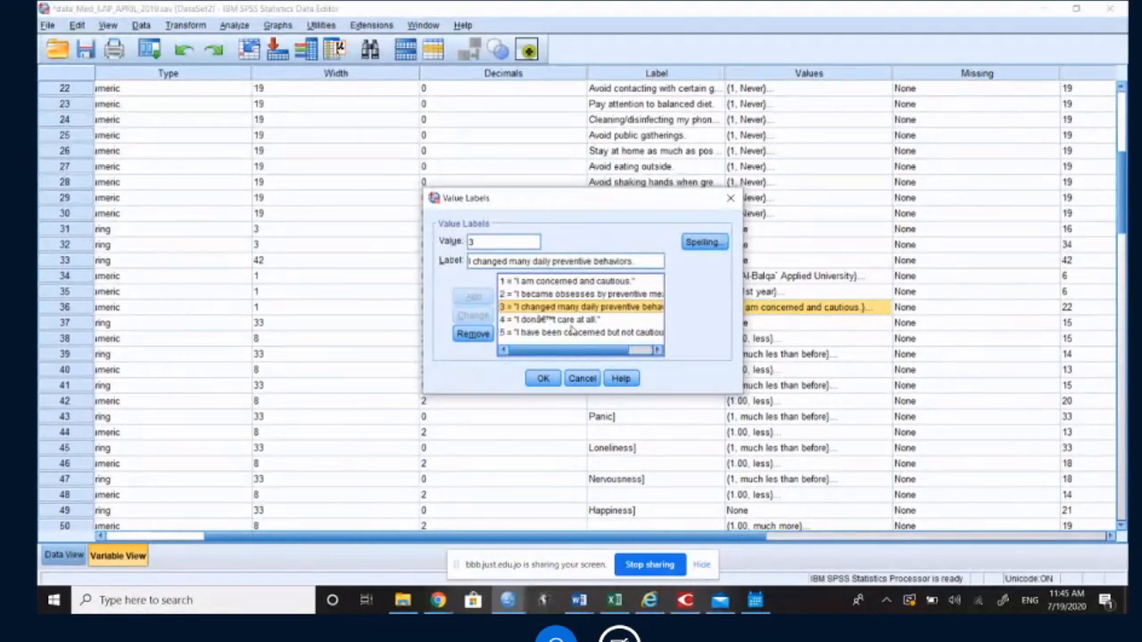
{"action": "left_click", "coordinate": [571, 321]}
{"action": "left_click", "coordinate": [574, 333]}
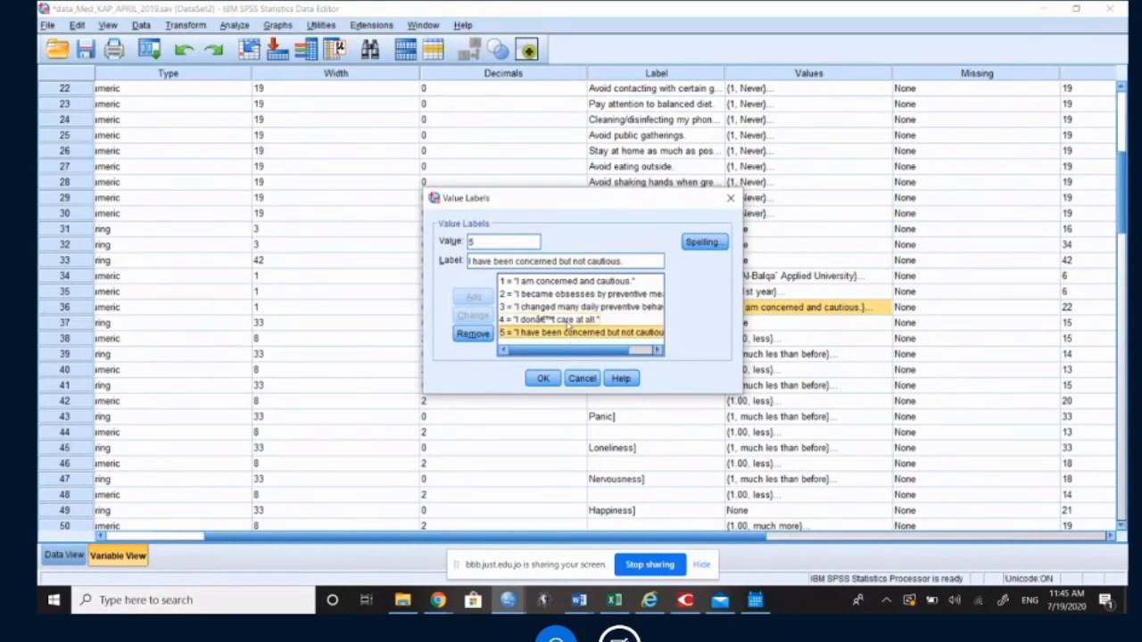
{"action": "left_click", "coordinate": [582, 378]}
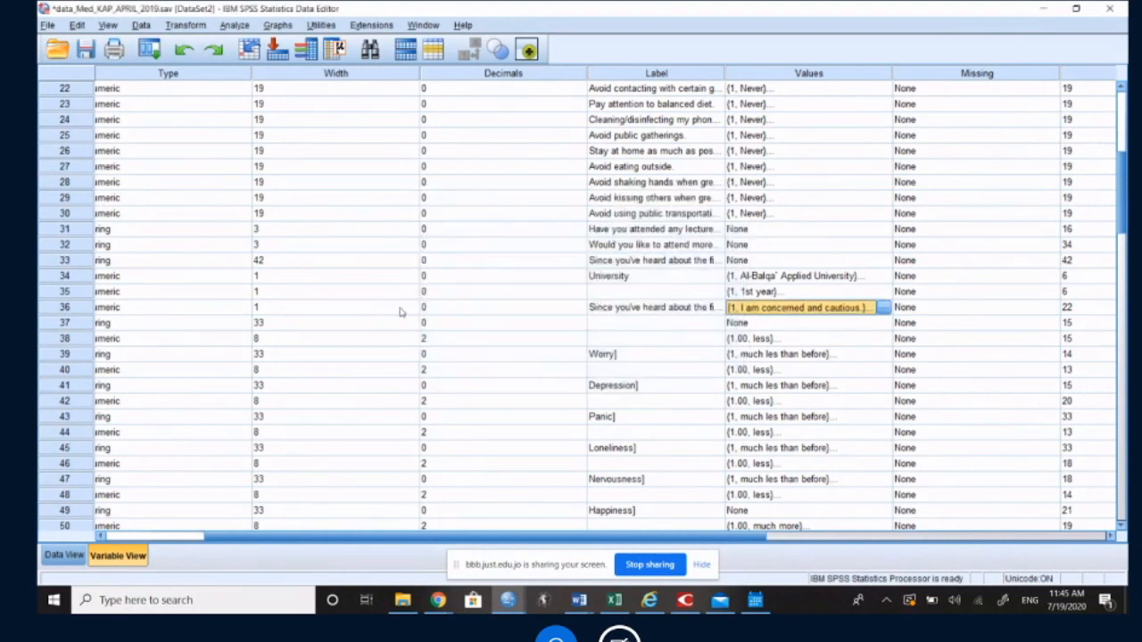
Step: Start a new Frequencies analysis from the Concern_cautious_one row and clear the previously chosen precaution variables
{"action": "left_click", "coordinate": [65, 310]}
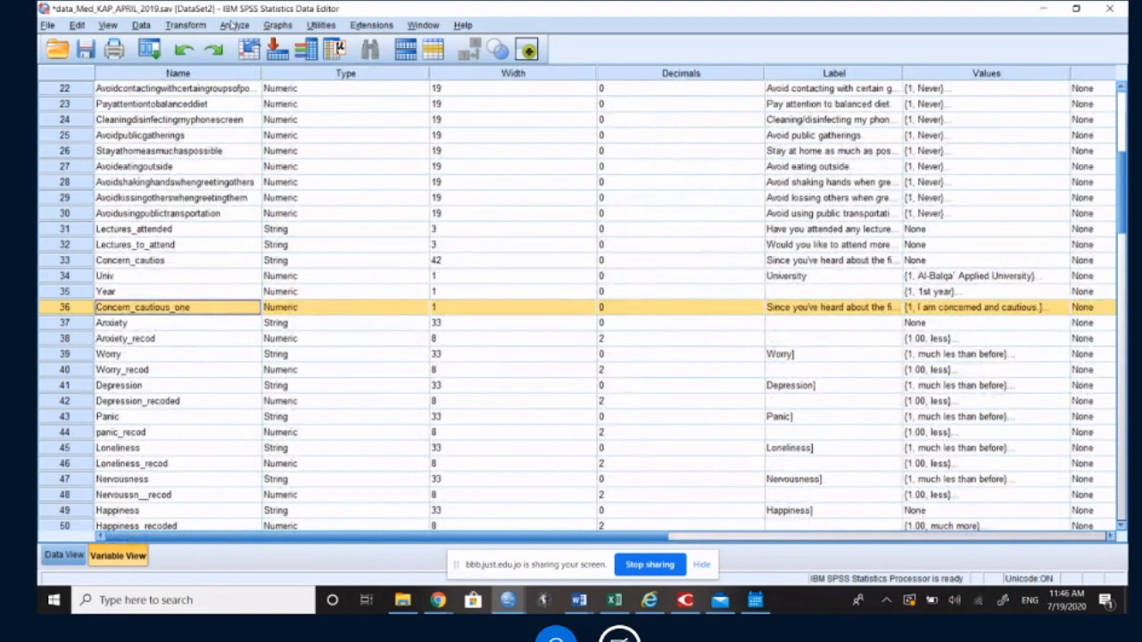
{"action": "left_click", "coordinate": [234, 25]}
{"action": "mouse_move", "coordinate": [277, 60]}
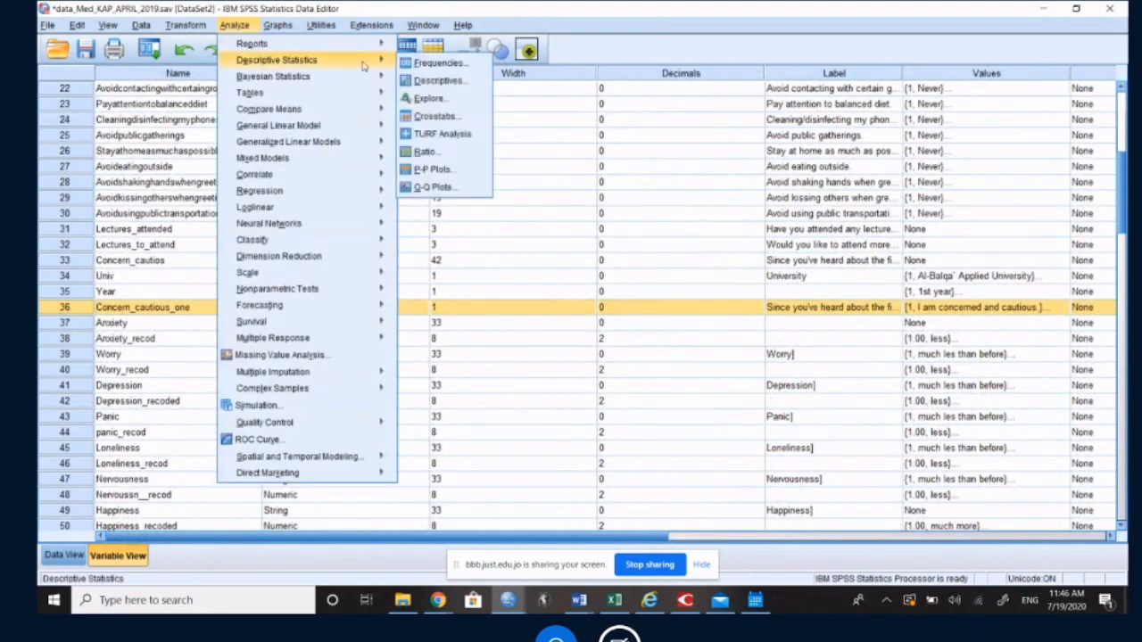
{"action": "left_click", "coordinate": [404, 63]}
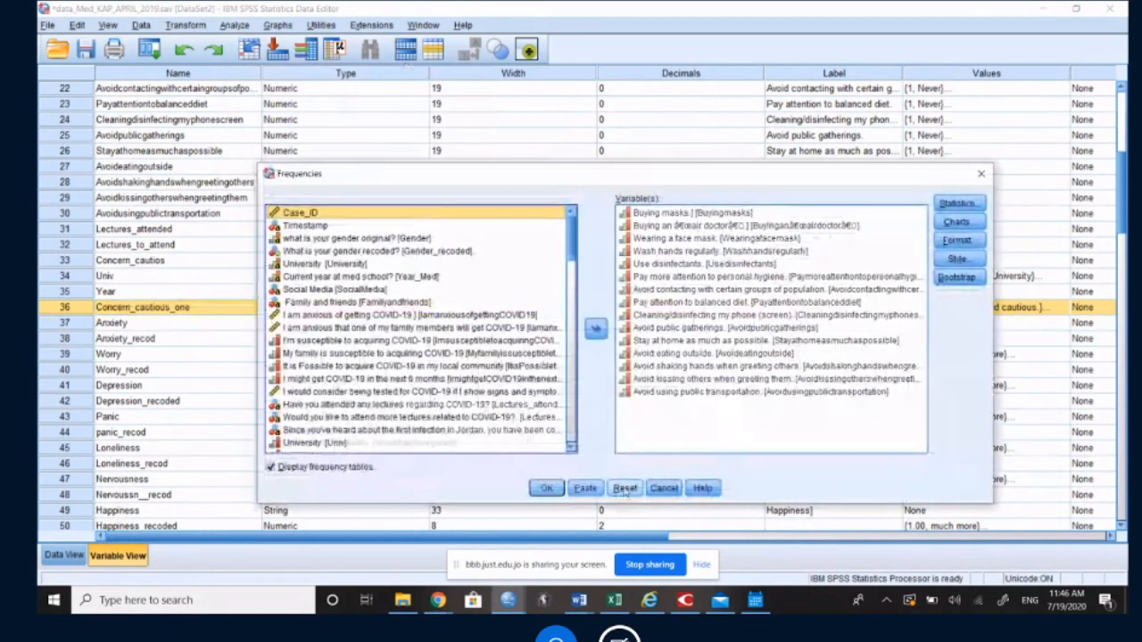
{"action": "left_click", "coordinate": [346, 317]}
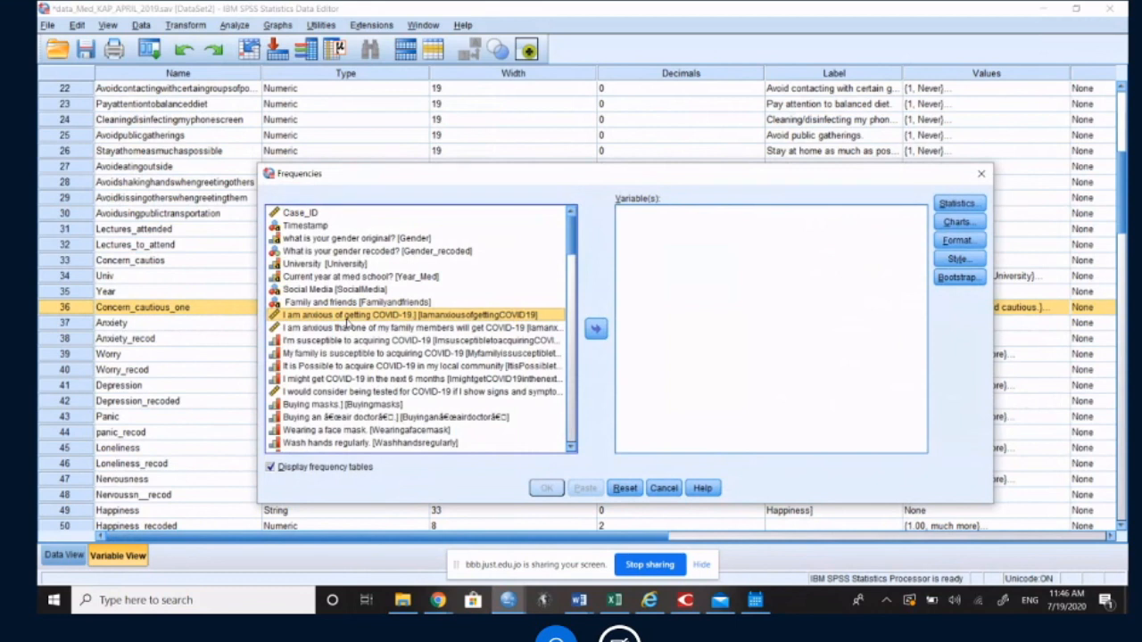
Step: Look through the Frequencies source variables for the concern question and check Concern_cautious_one's label in the variable definitions
{"action": "key", "text": "End"}
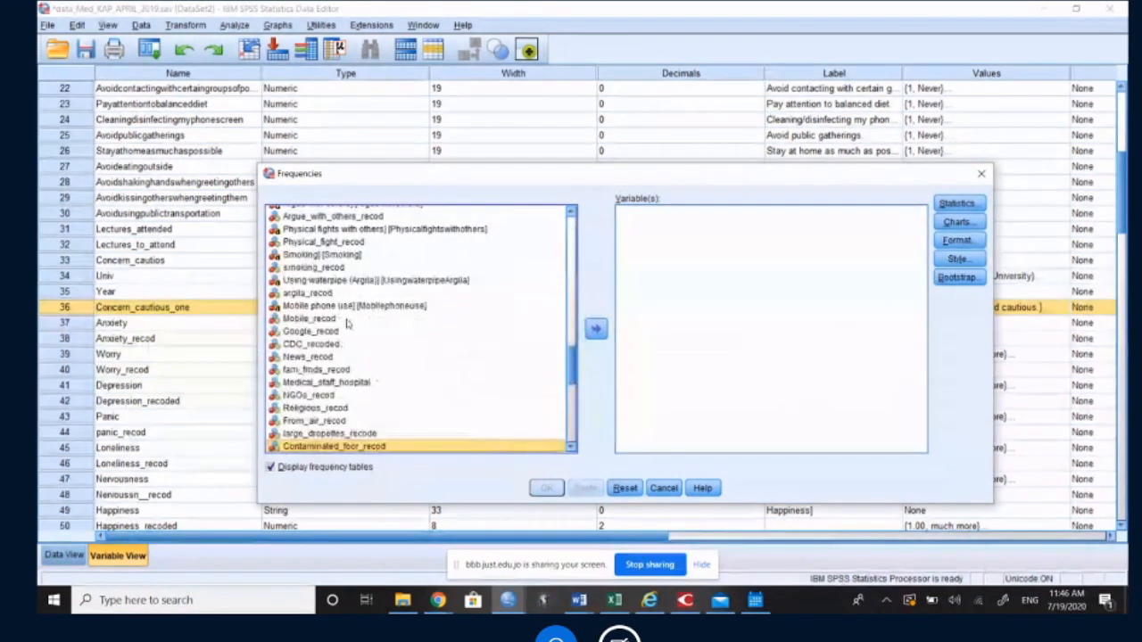
{"action": "key", "text": "Home"}
{"action": "key", "text": "Down"}
{"action": "key", "text": "Down"}
{"action": "key", "text": "Down"}
{"action": "key", "text": "Down"}
{"action": "key", "text": "Down"}
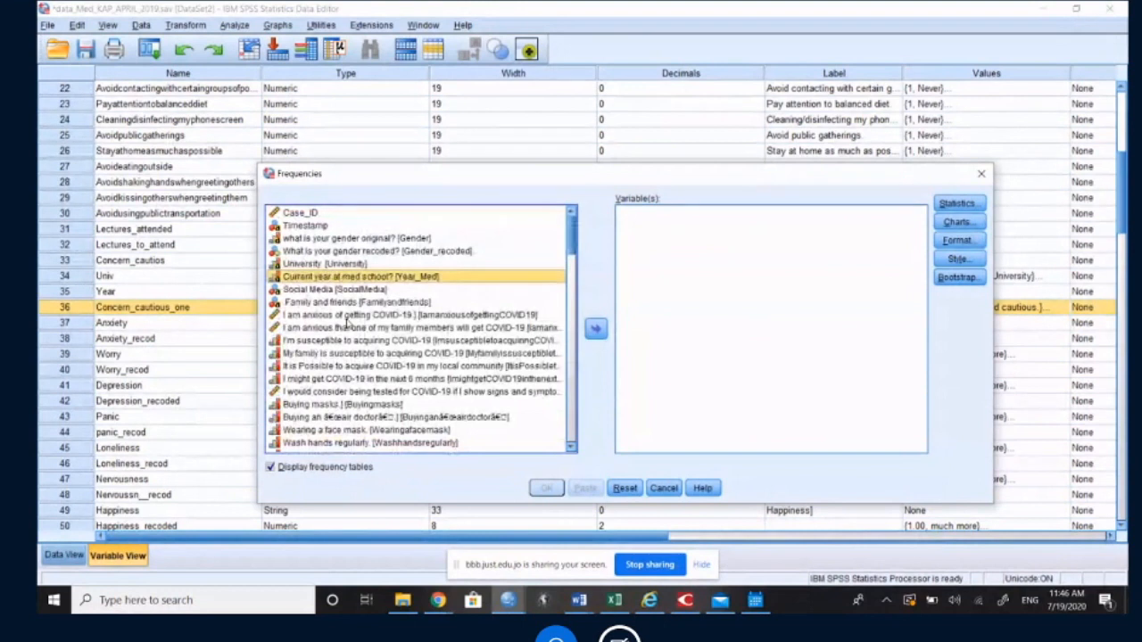
{"action": "key", "text": "Down"}
{"action": "key", "text": "Down"}
{"action": "key", "text": "Down"}
{"action": "key", "text": "Down"}
{"action": "key", "text": "Down"}
{"action": "key", "text": "Down"}
{"action": "key", "text": "Down"}
{"action": "key", "text": "Down"}
{"action": "key", "text": "Down"}
{"action": "key", "text": "Down"}
{"action": "key", "text": "Down"}
{"action": "key", "text": "Down"}
{"action": "key", "text": "Down"}
{"action": "key", "text": "Down"}
{"action": "key", "text": "Down"}
{"action": "key", "text": "Down"}
{"action": "key", "text": "Down"}
{"action": "key", "text": "Down"}
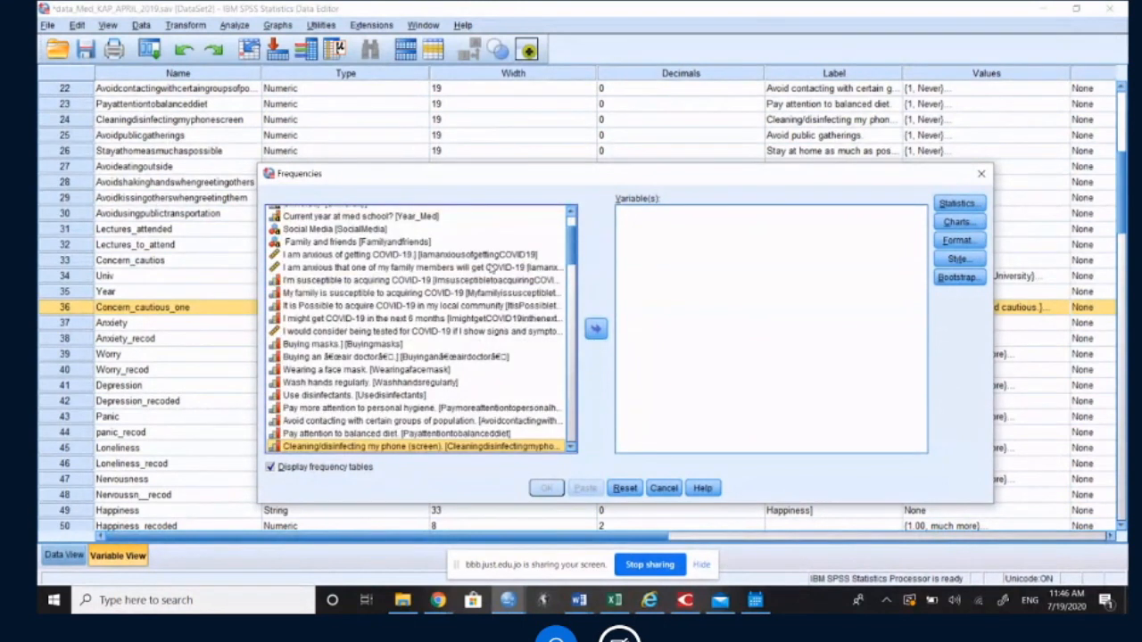
{"action": "left_click", "coordinate": [399, 230]}
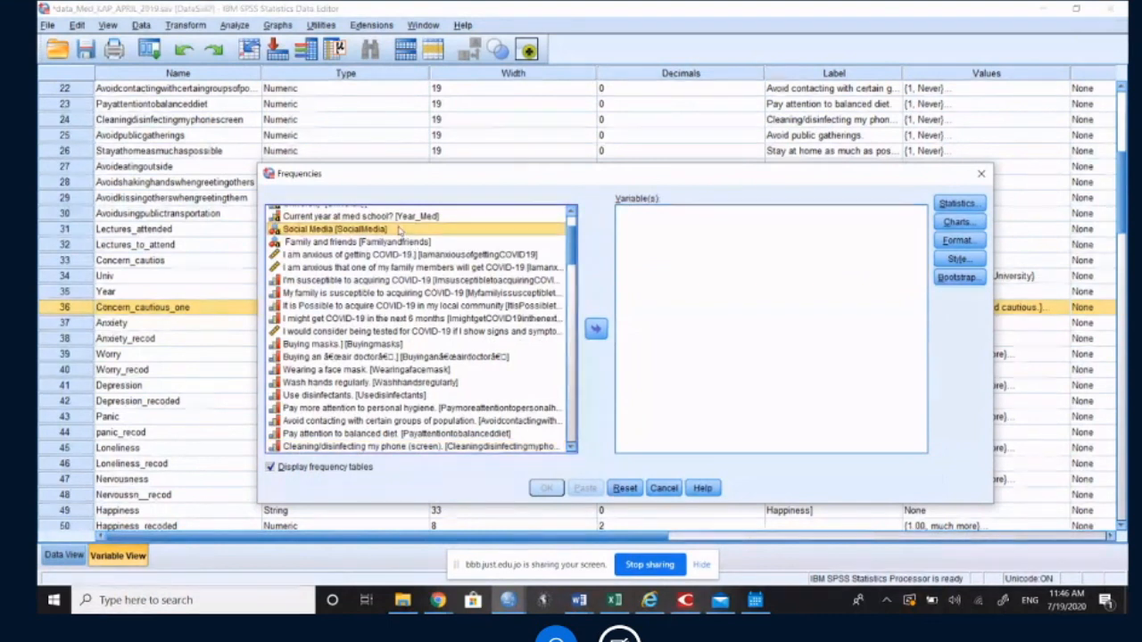
{"action": "left_click_drag", "start_coordinate": [626, 181], "coordinate": [509, 325]}
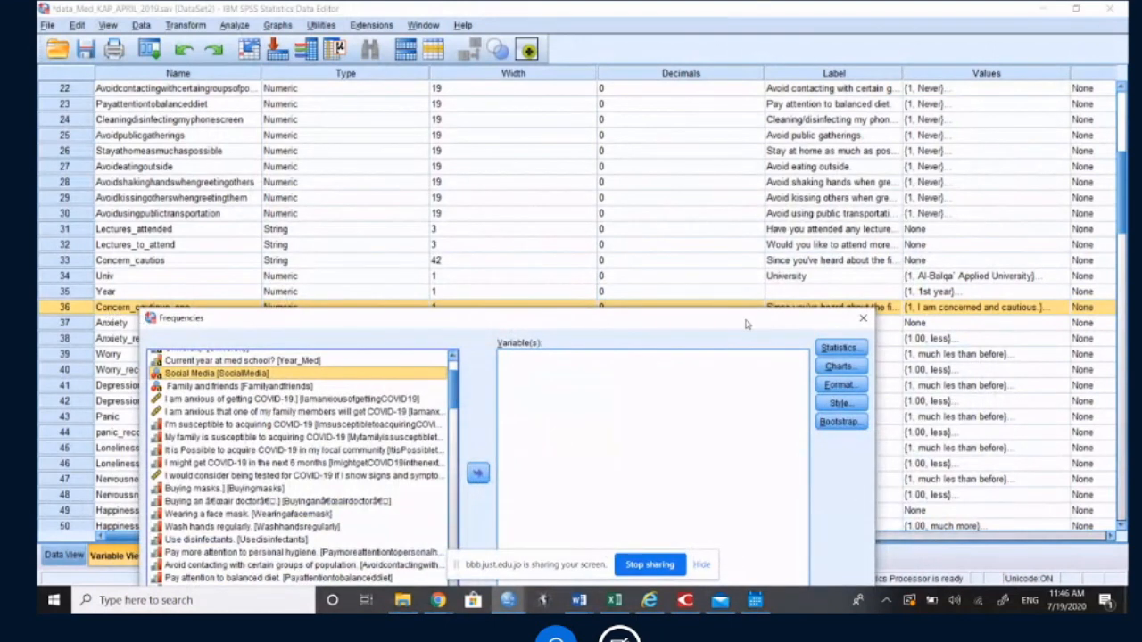
{"action": "left_click_drag", "start_coordinate": [747, 324], "coordinate": [752, 342]}
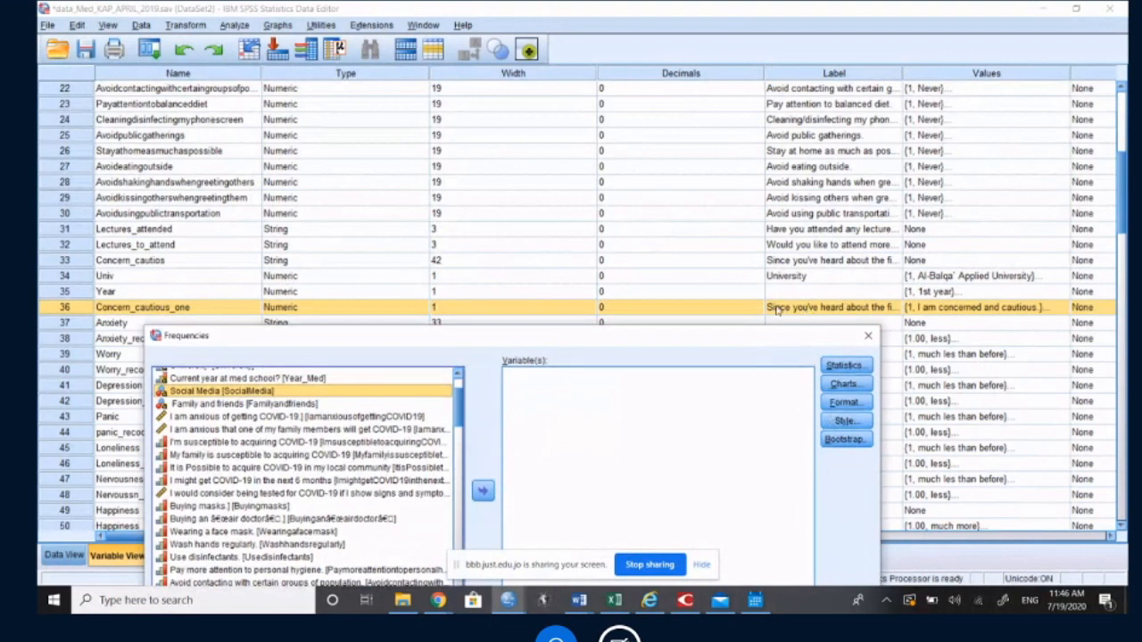
Step: Find the "Since you've heard about the first infection in Jordan" question (Concern_cautios), add it as the only variable and run Frequencies
{"action": "left_click_drag", "start_coordinate": [607, 343], "coordinate": [618, 190]}
{"action": "left_click", "coordinate": [295, 289]}
{"action": "key", "text": "s"}
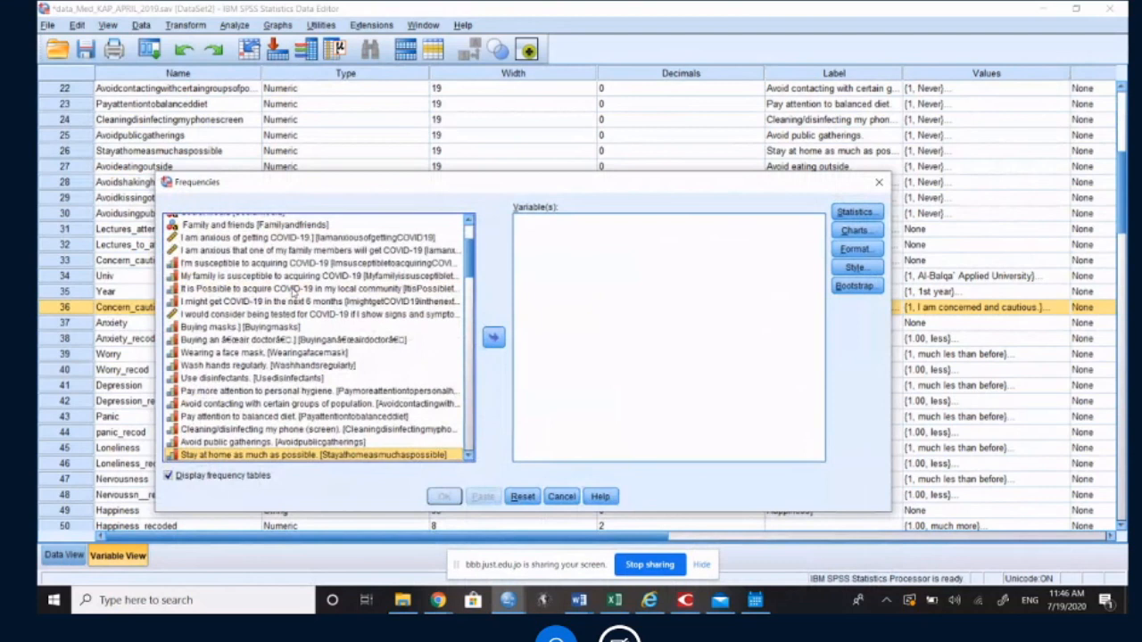
{"action": "key", "text": "s"}
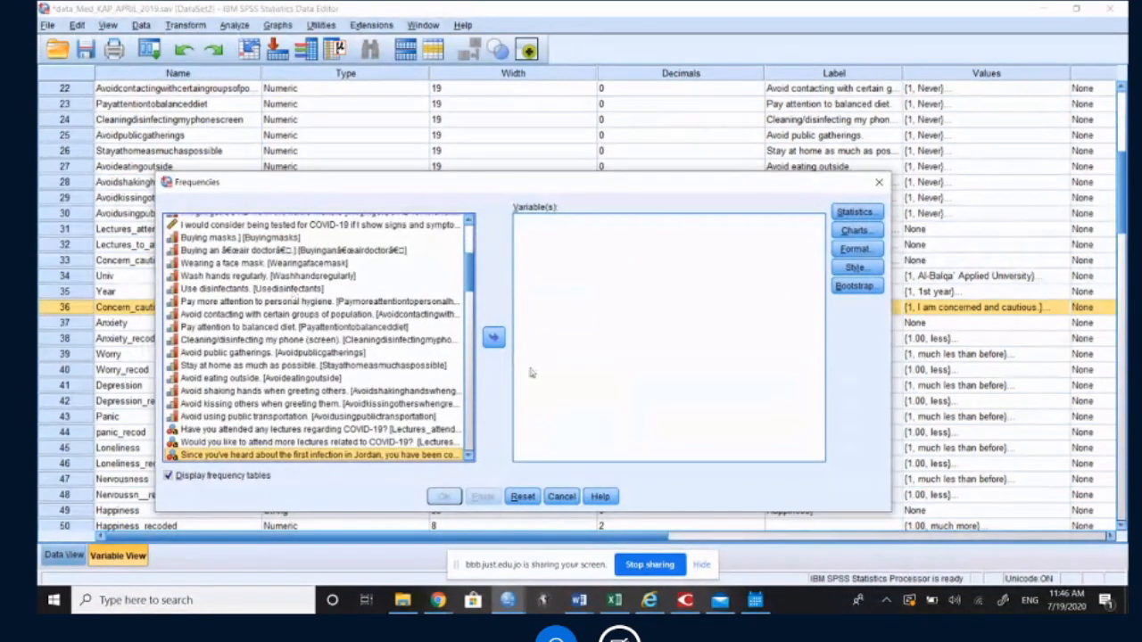
{"action": "left_click", "coordinate": [492, 337]}
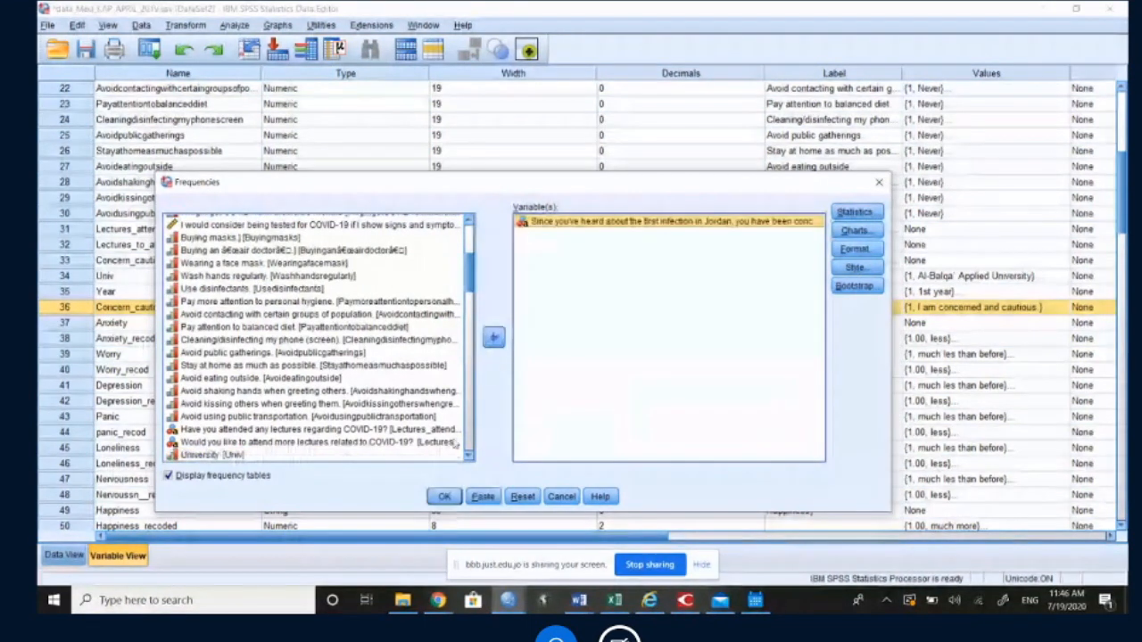
{"action": "left_click", "coordinate": [493, 338]}
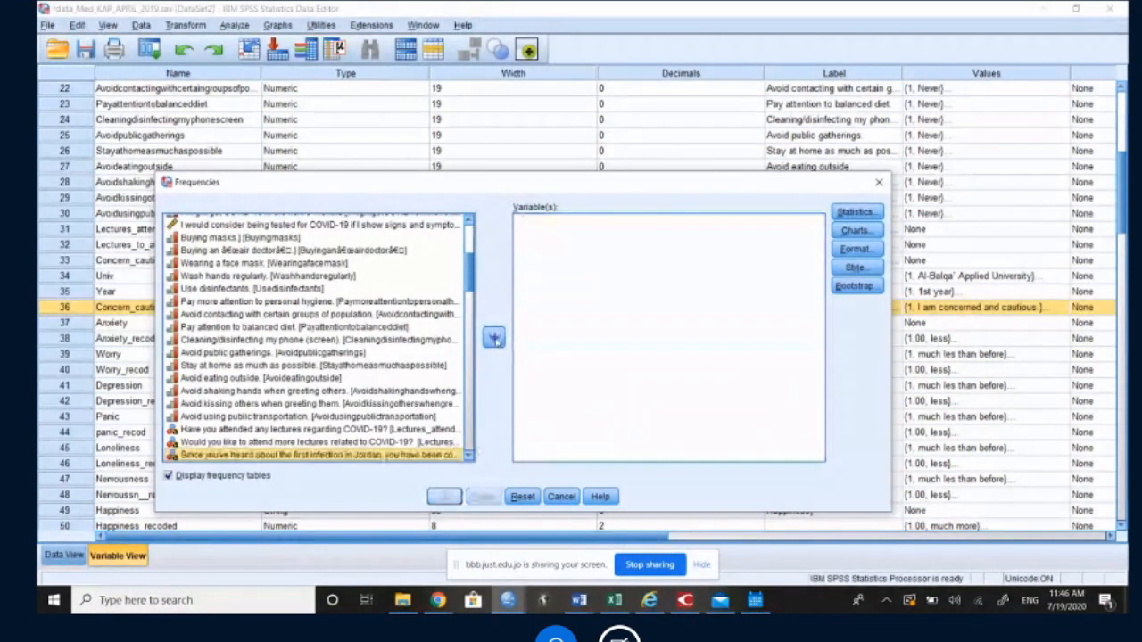
{"action": "scroll", "coordinate": [473, 290], "scroll_direction": "down", "scroll_amount": 3}
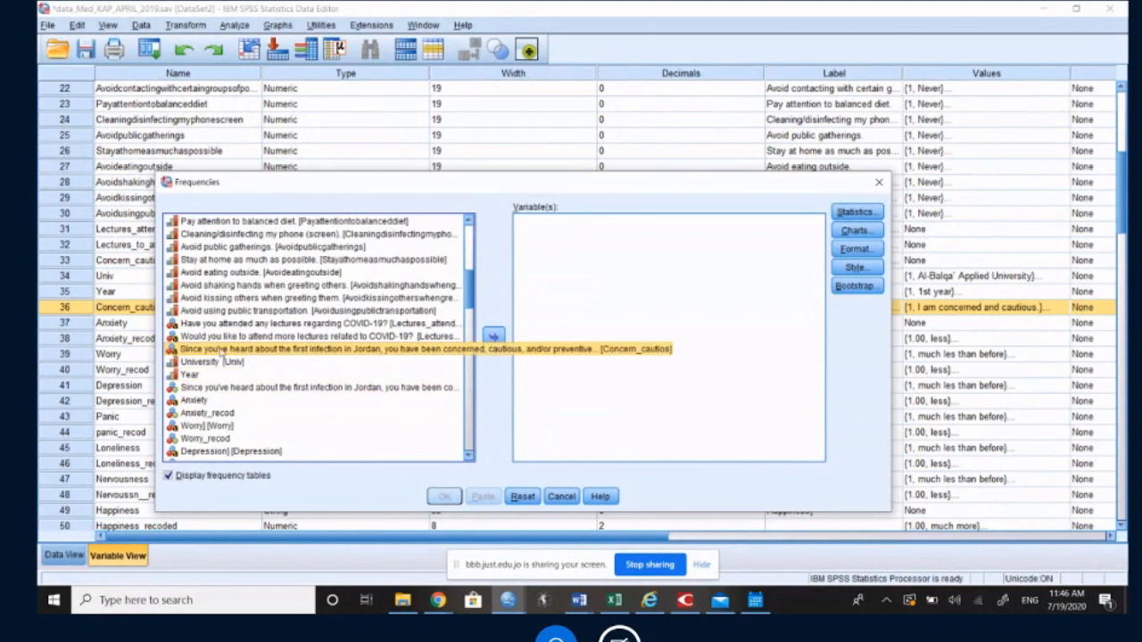
{"action": "left_click", "coordinate": [494, 338]}
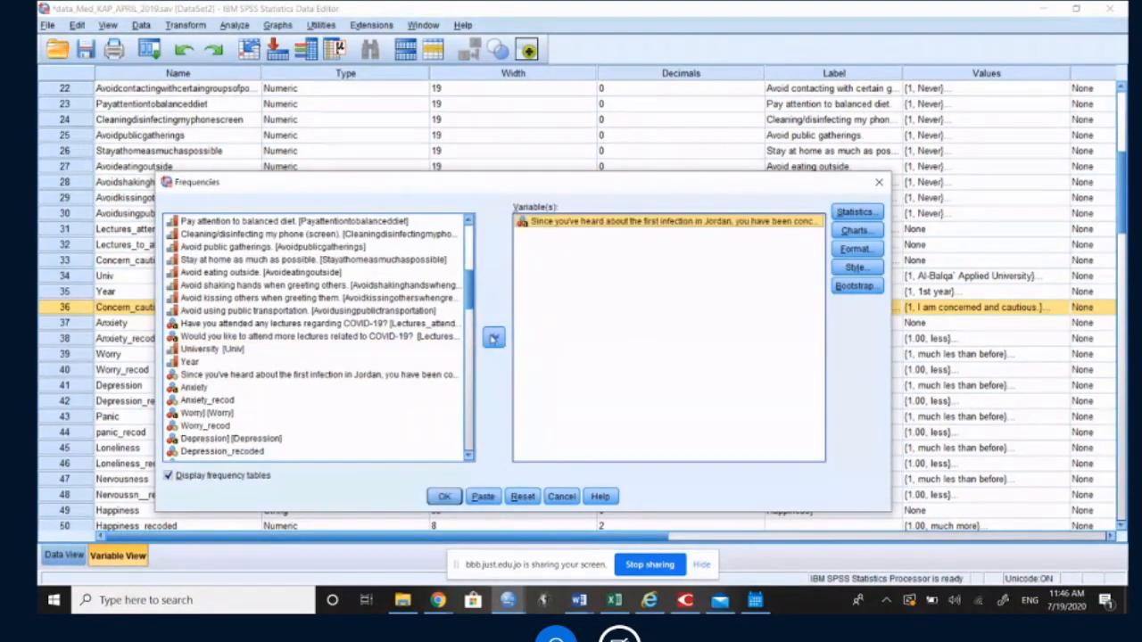
{"action": "key", "text": "Return"}
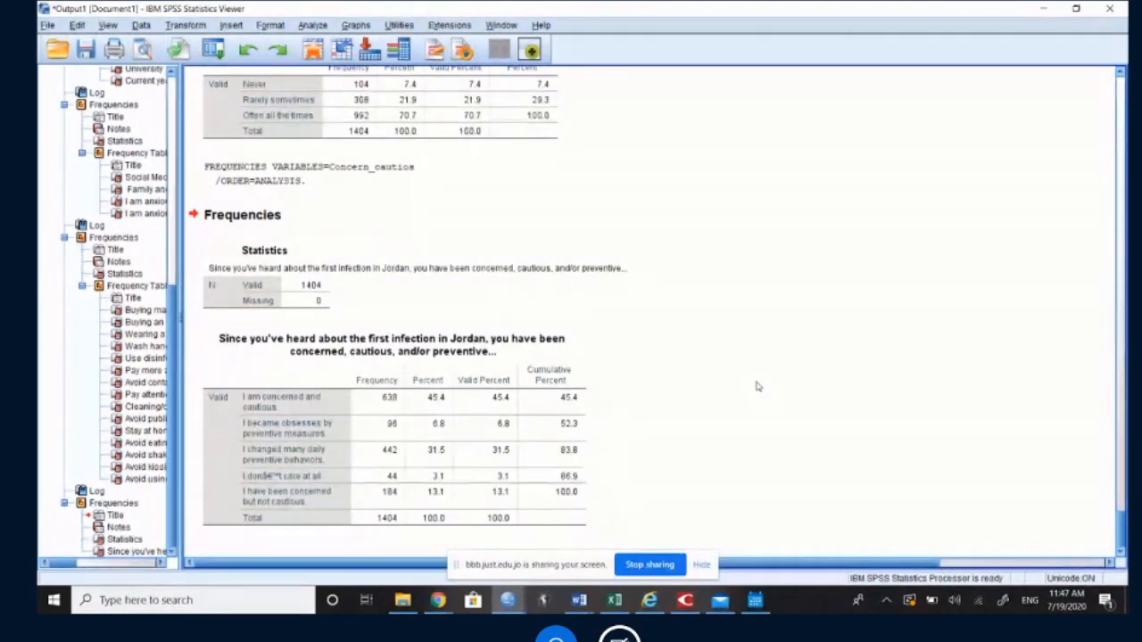
Step: Review the frequency table for the question on being concerned, cautious or preventive since Jordan's first infection
{"action": "left_click", "coordinate": [504, 419]}
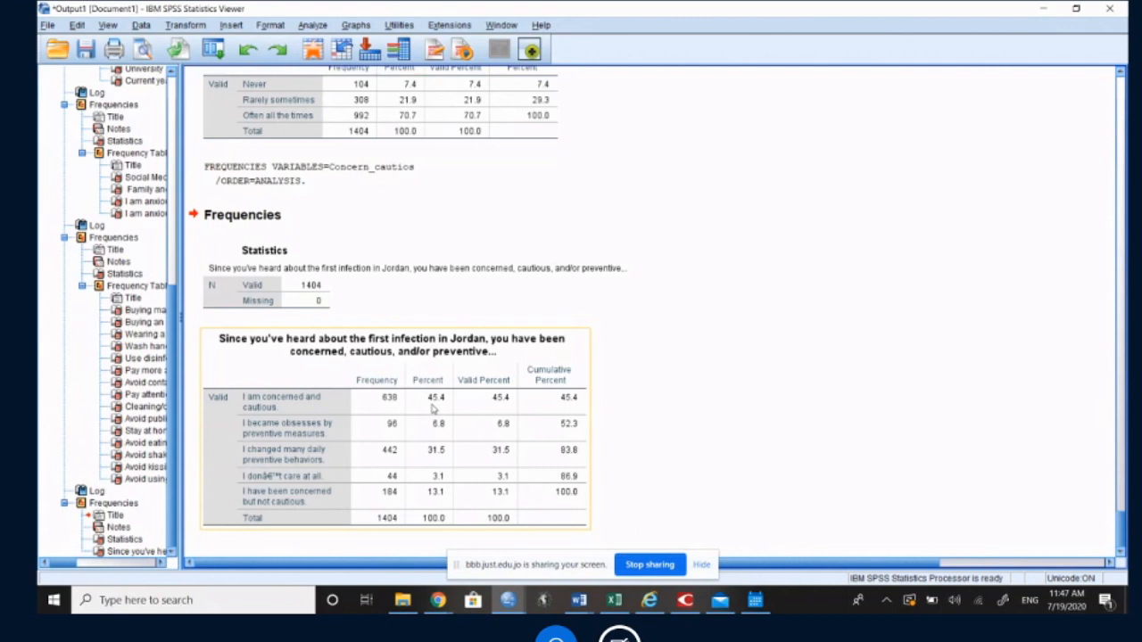
{"action": "left_click", "coordinate": [308, 429]}
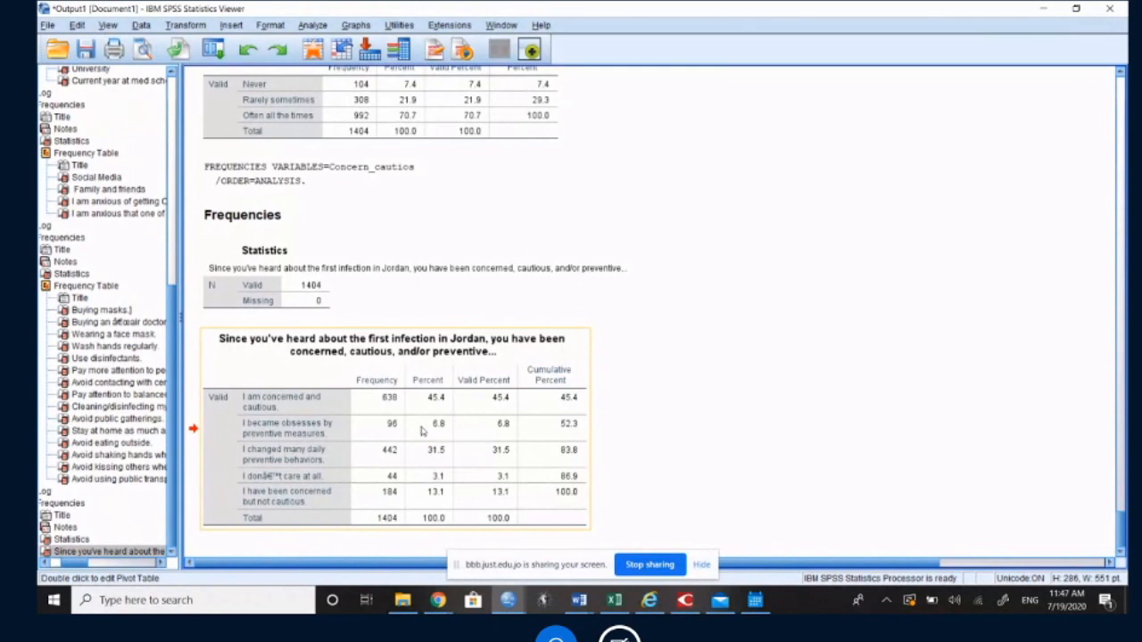
{"action": "left_click", "coordinate": [430, 461]}
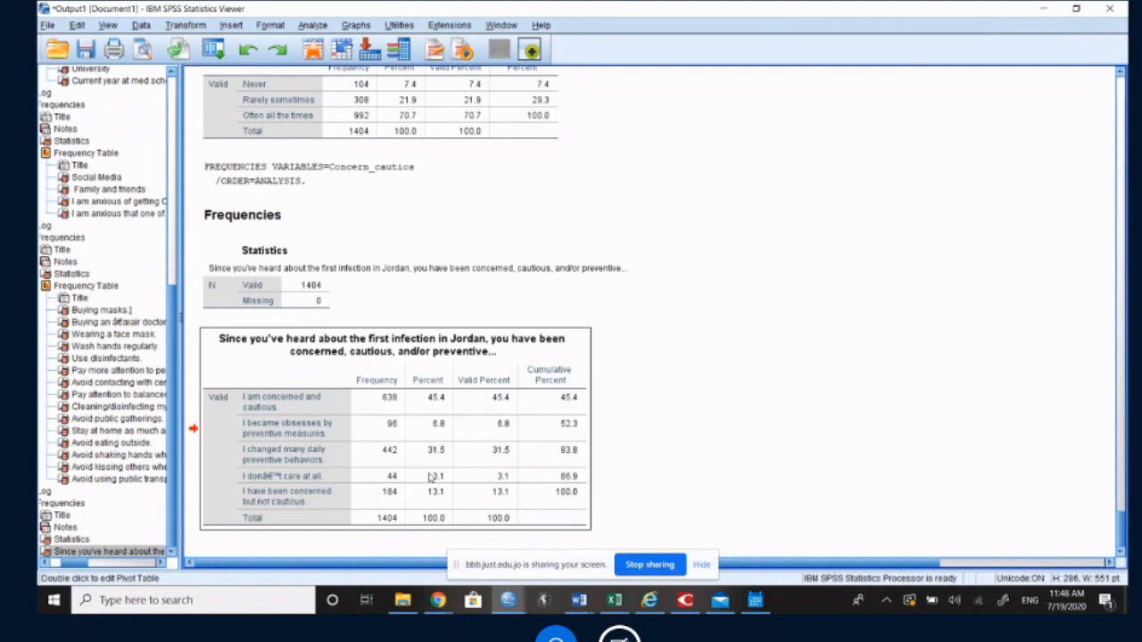
Step: Examine the percentages in the first-infection concern frequency table, singling out the "I don't care at all" row
{"action": "left_click", "coordinate": [439, 443]}
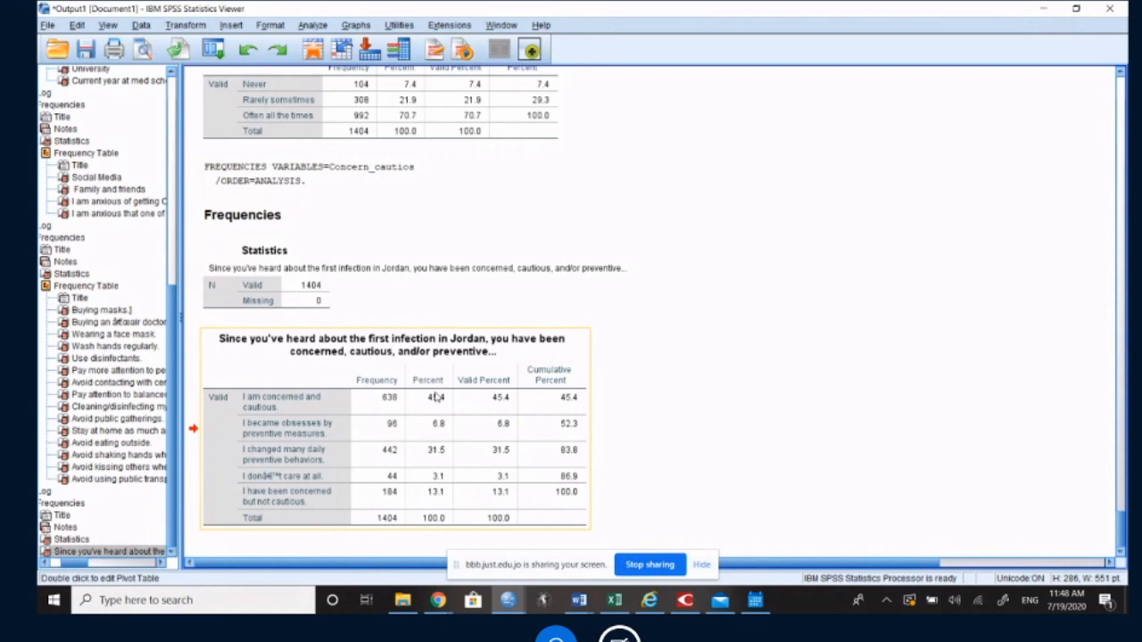
{"action": "double_click", "coordinate": [425, 479]}
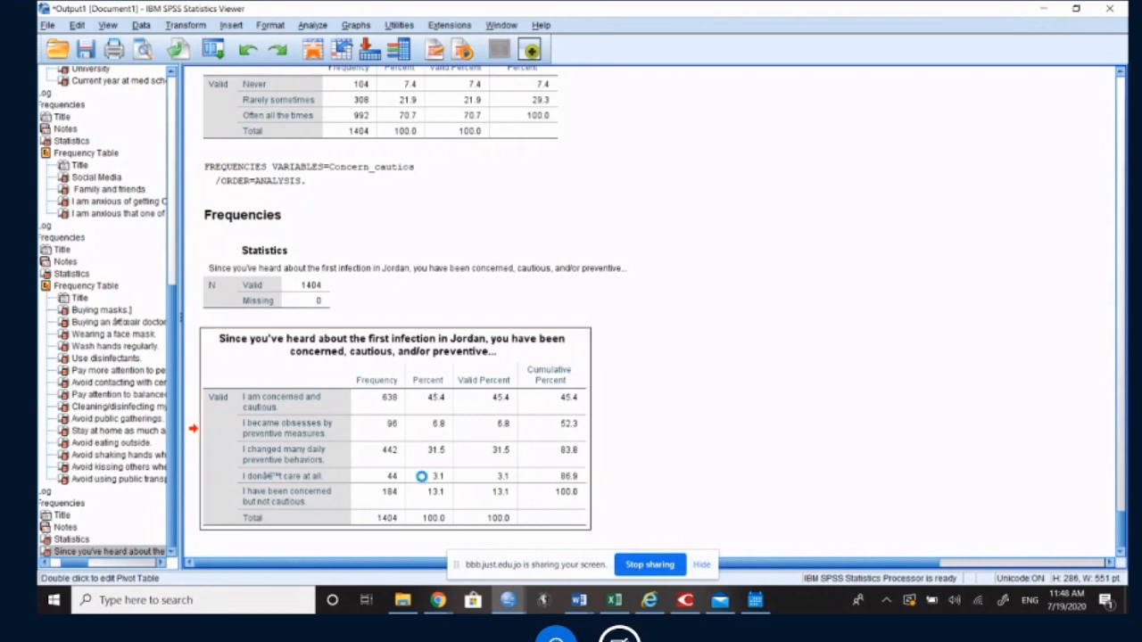
{"action": "left_click", "coordinate": [306, 480]}
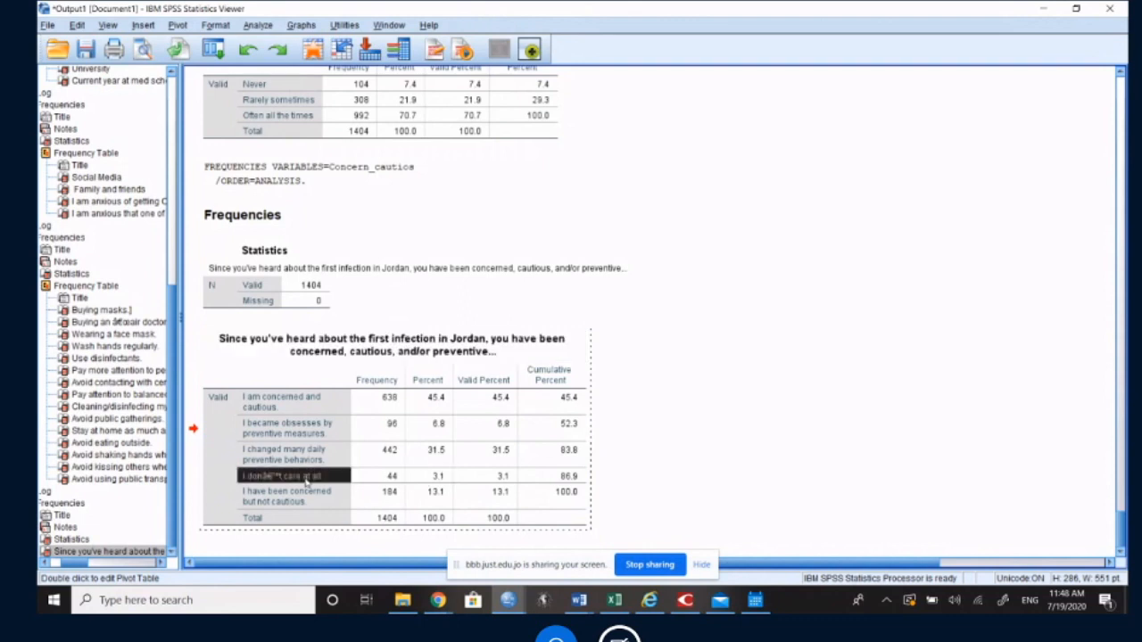
{"action": "left_click", "coordinate": [819, 385]}
{"action": "left_click", "coordinate": [545, 205]}
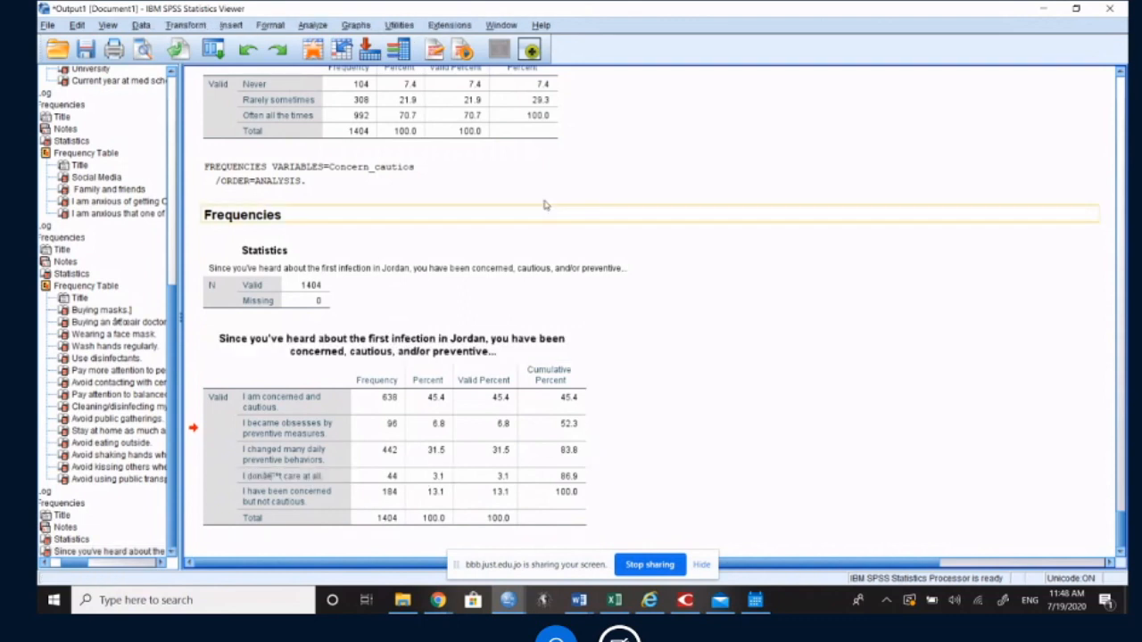
Step: Start a new Frequencies analysis and remove the question about the first infection in Jordan from the chosen variables
{"action": "left_click", "coordinate": [312, 25]}
{"action": "mouse_move", "coordinate": [356, 60]}
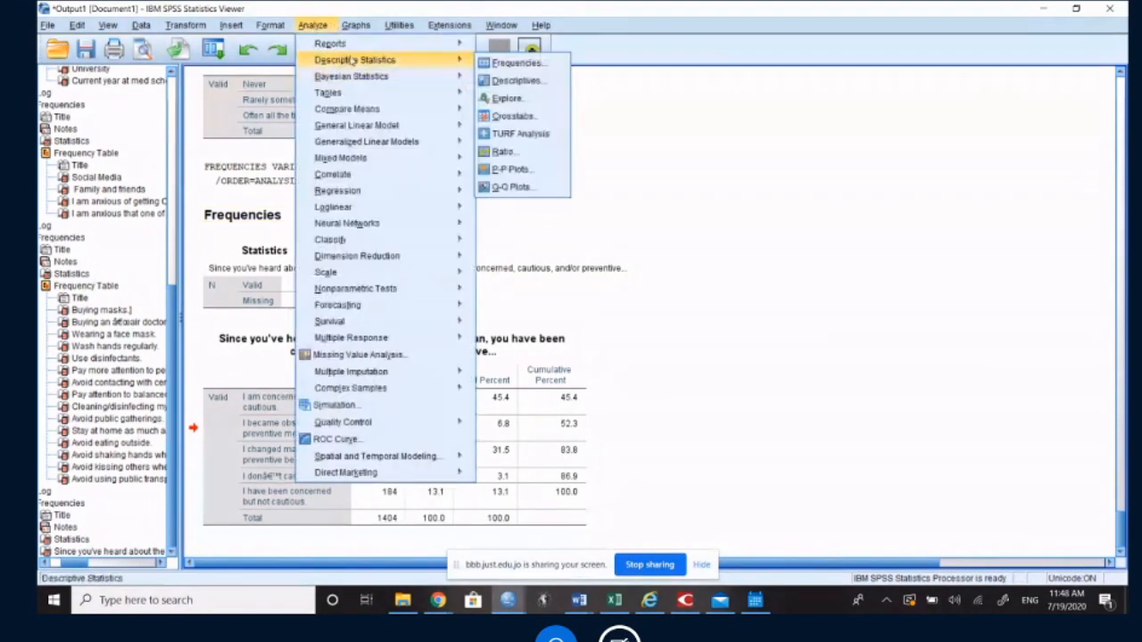
{"action": "left_click", "coordinate": [494, 64]}
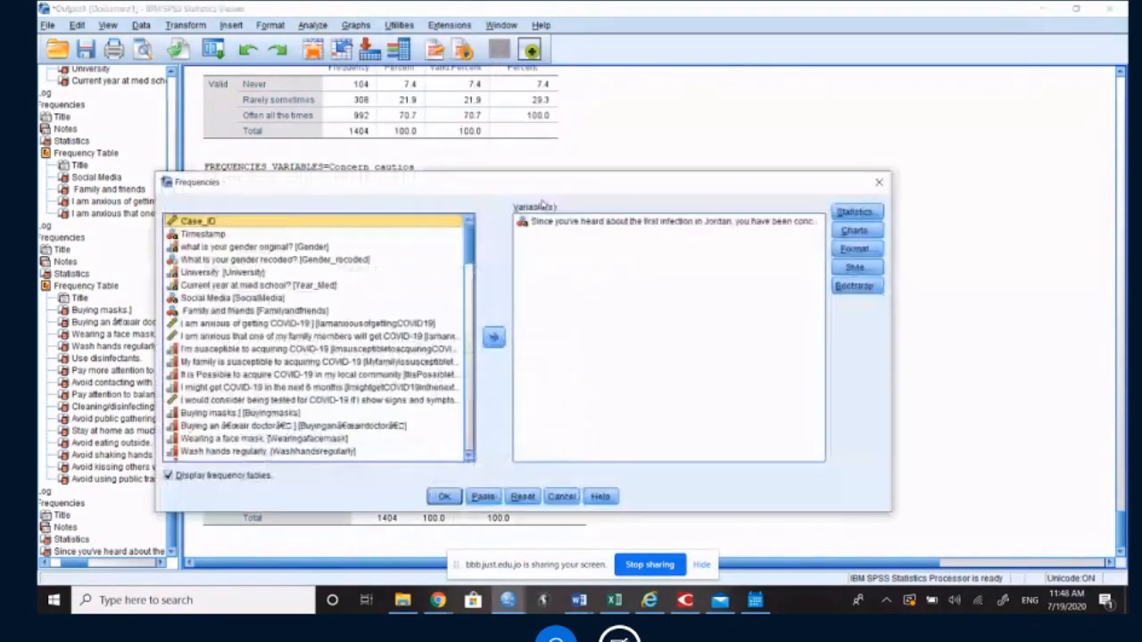
{"action": "left_click", "coordinate": [555, 221]}
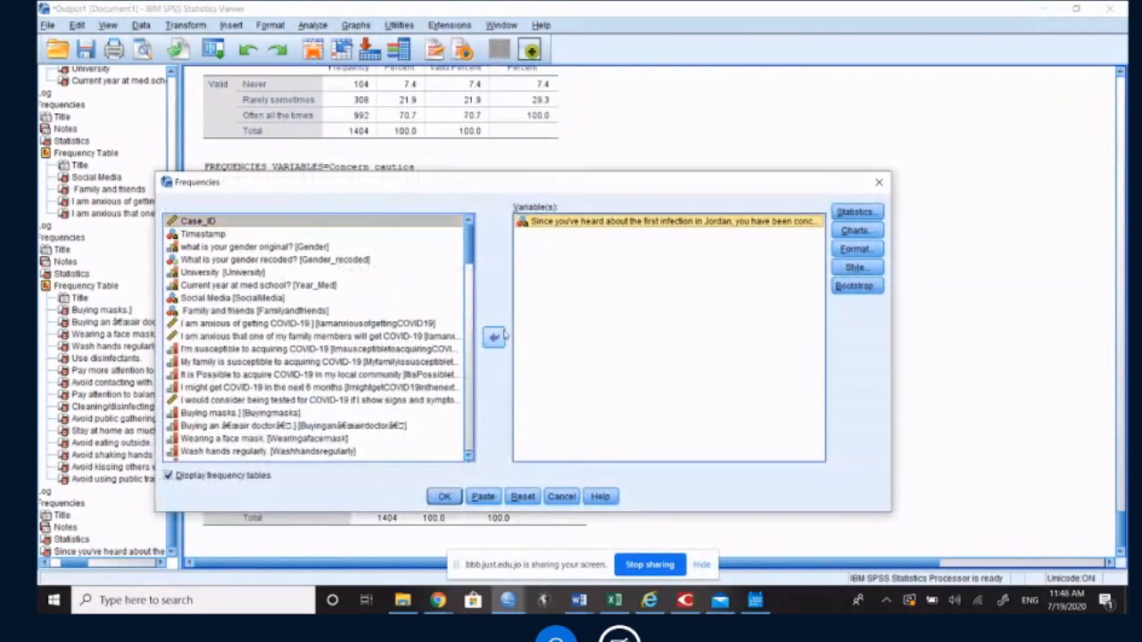
{"action": "left_click", "coordinate": [494, 336]}
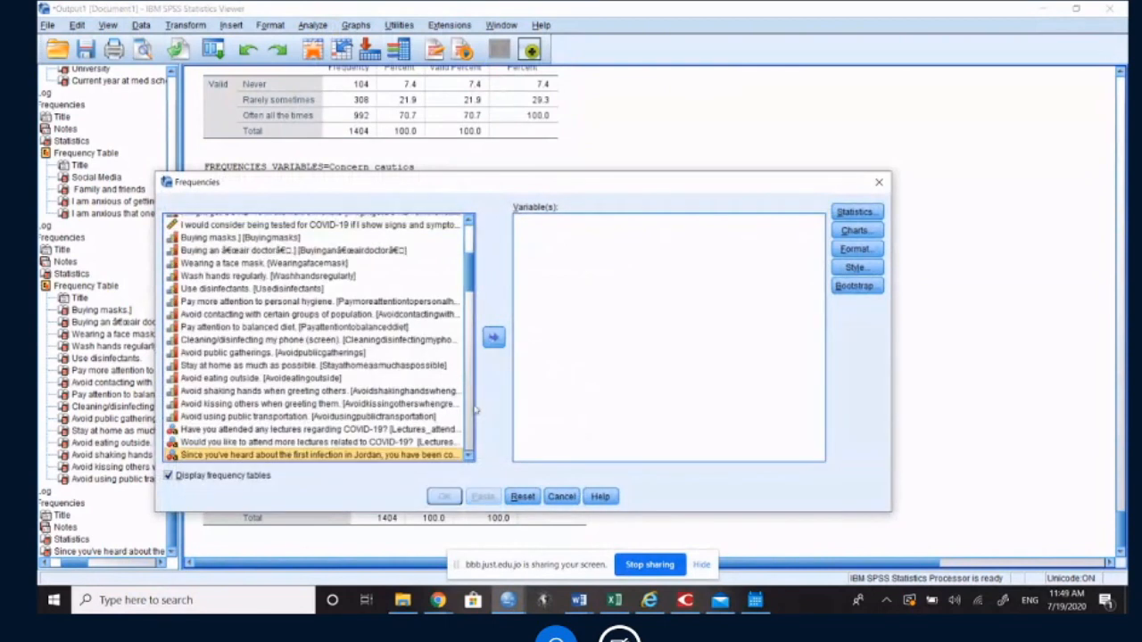
Step: Add Anxiety, Anxiety_recod, Worry, Worry_recod, Depression and Depression_recoded to the Frequencies variables
{"action": "left_click", "coordinate": [470, 456]}
{"action": "left_click", "coordinate": [470, 457]}
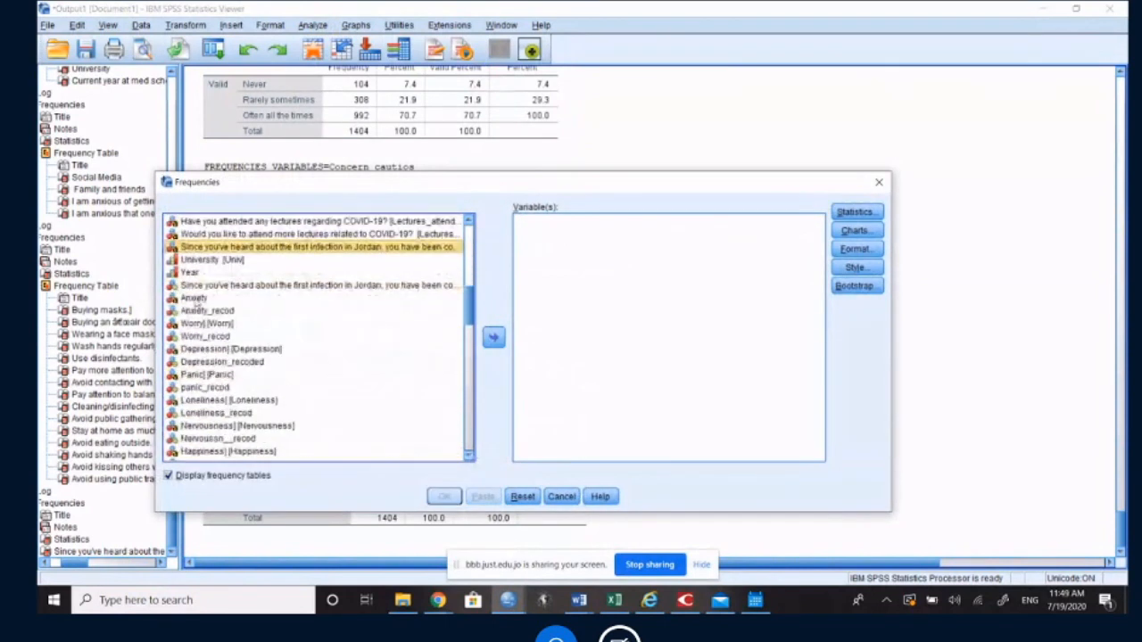
{"action": "left_click", "coordinate": [194, 299]}
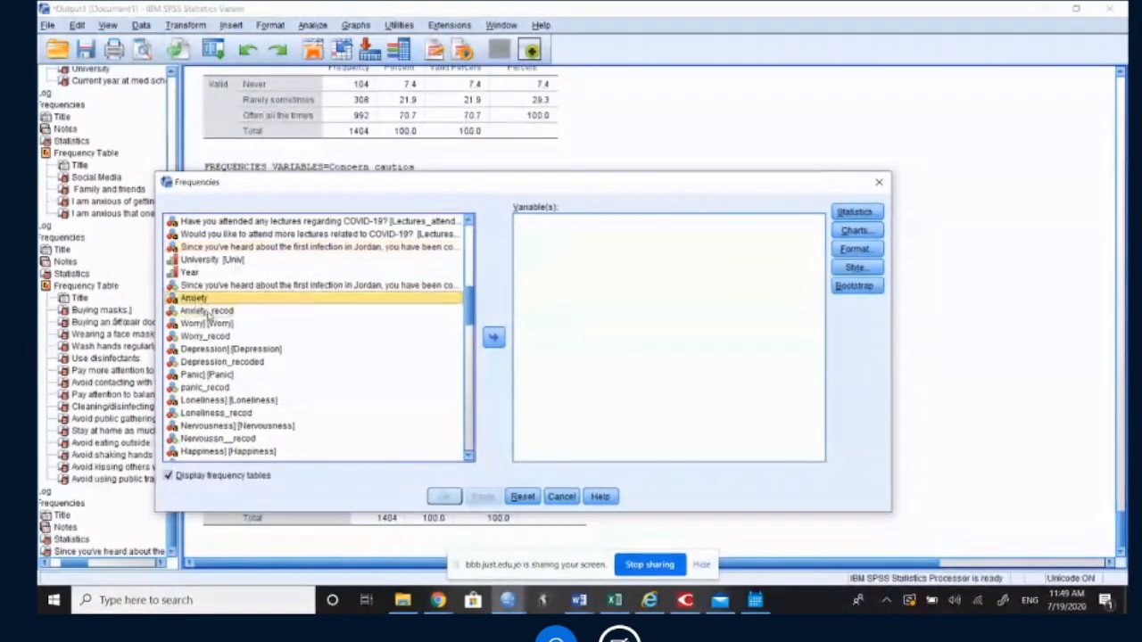
{"action": "double_click", "coordinate": [204, 300]}
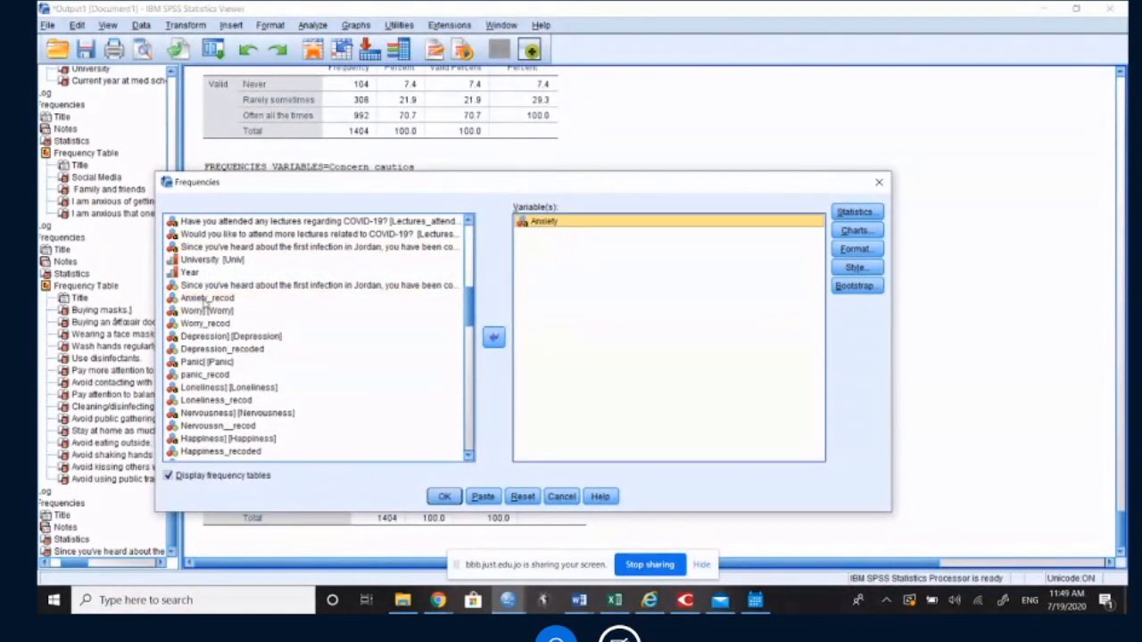
{"action": "double_click", "coordinate": [206, 300]}
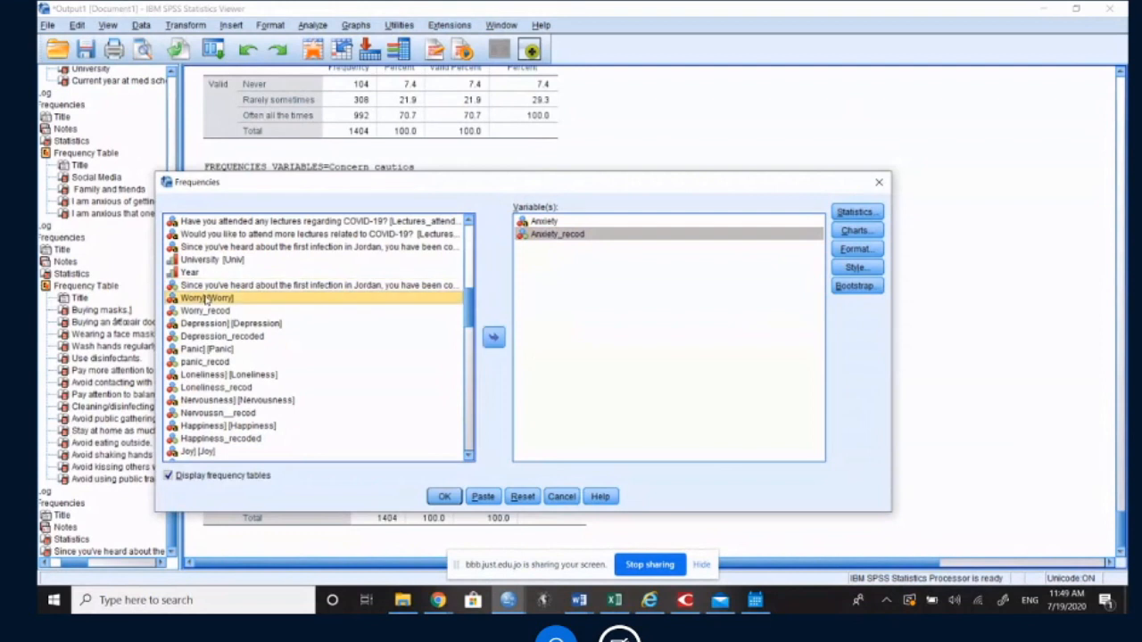
{"action": "double_click", "coordinate": [207, 300]}
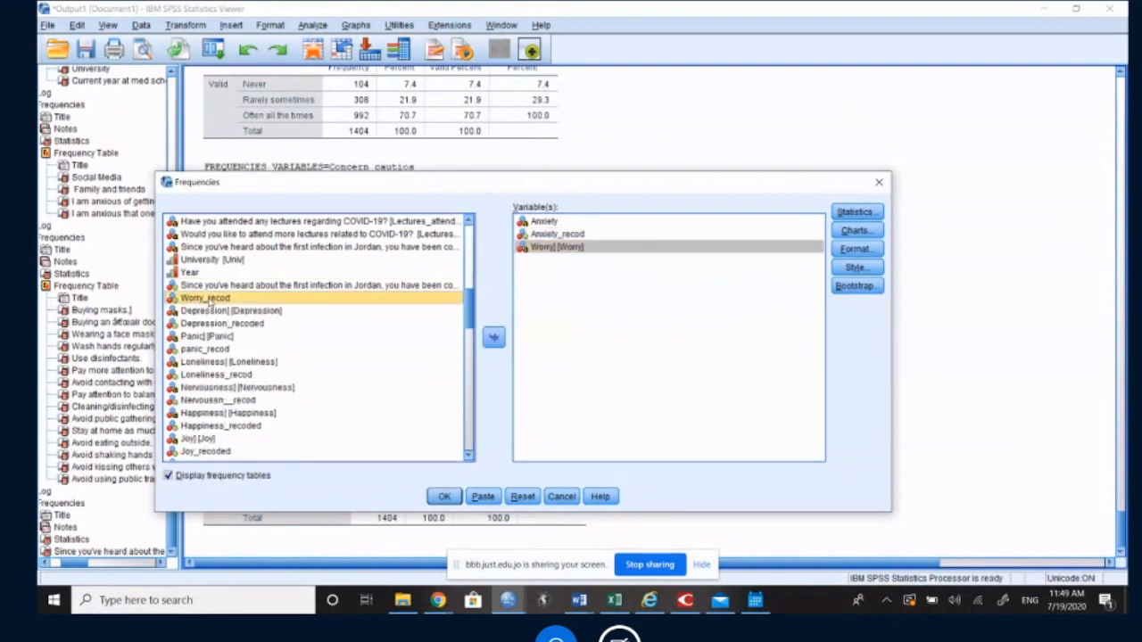
{"action": "left_click", "coordinate": [496, 339]}
{"action": "left_click", "coordinate": [257, 301]}
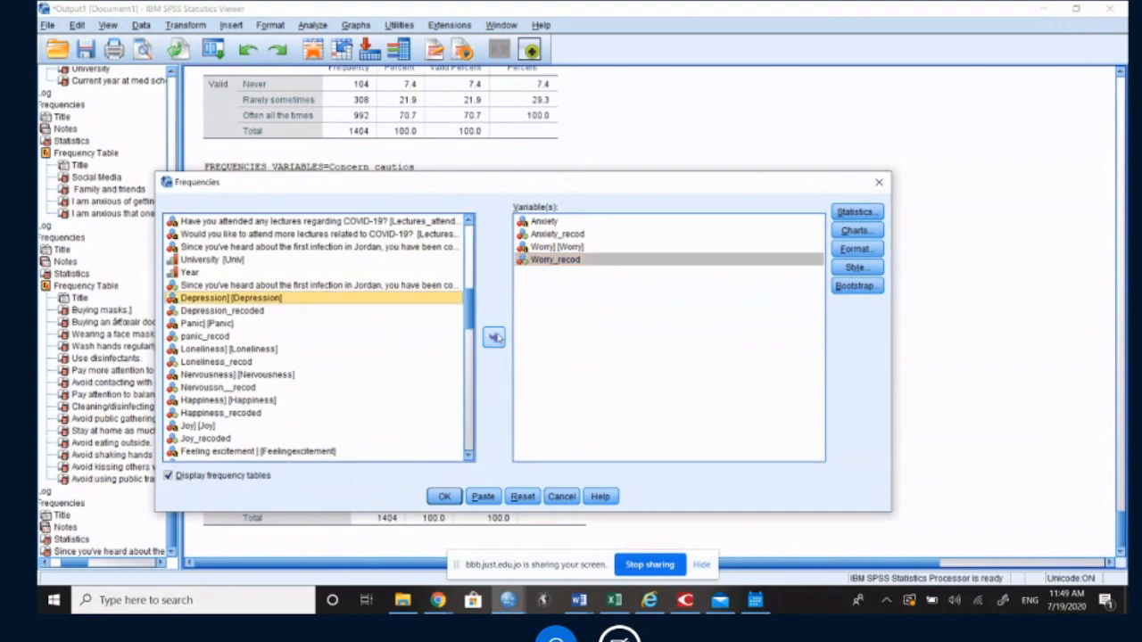
{"action": "double_click", "coordinate": [256, 300]}
{"action": "left_click", "coordinate": [252, 300]}
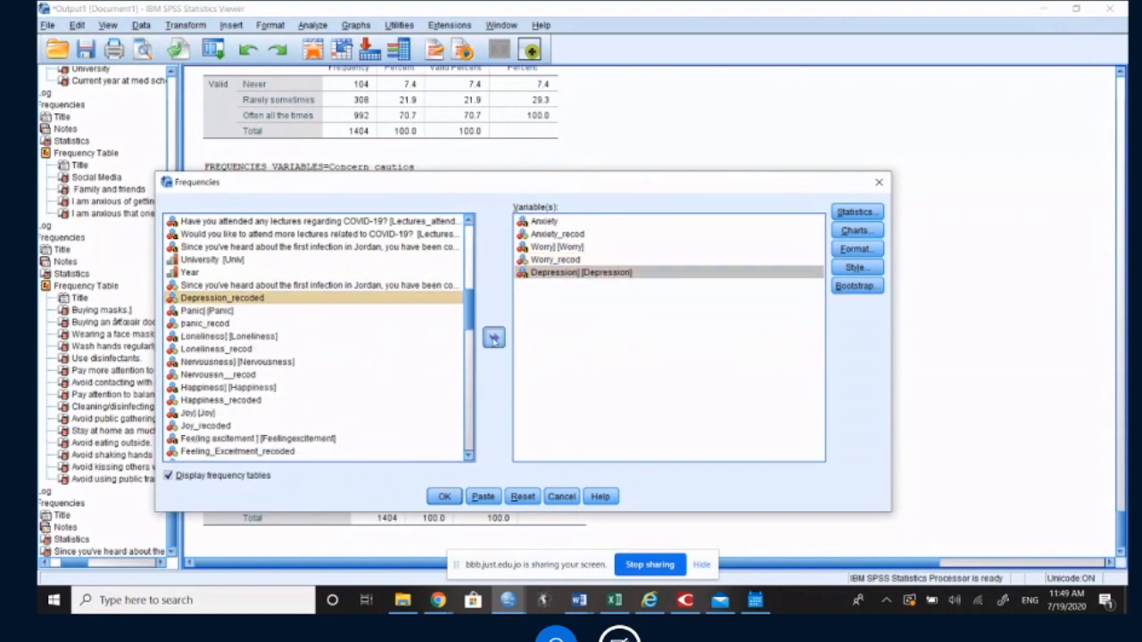
{"action": "double_click", "coordinate": [253, 301]}
Step: Add all consecutive variables from Panic through argila_recod to the analysis, both original and recoded, and run Frequencies
{"action": "left_click", "coordinate": [221, 302]}
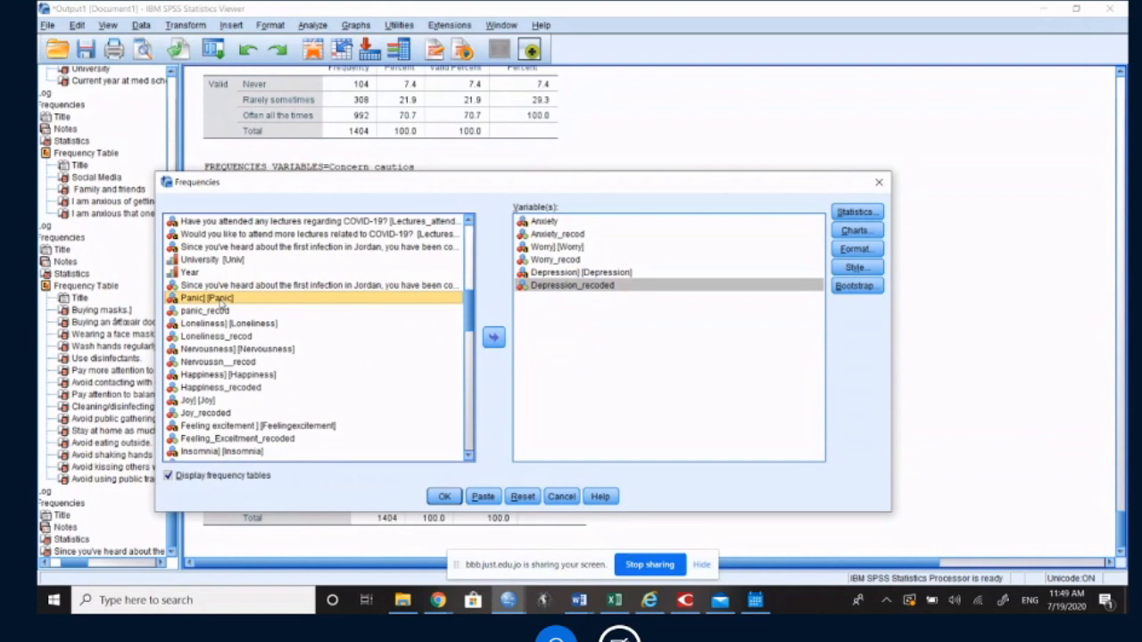
{"action": "left_click", "coordinate": [227, 311], "text": "shift"}
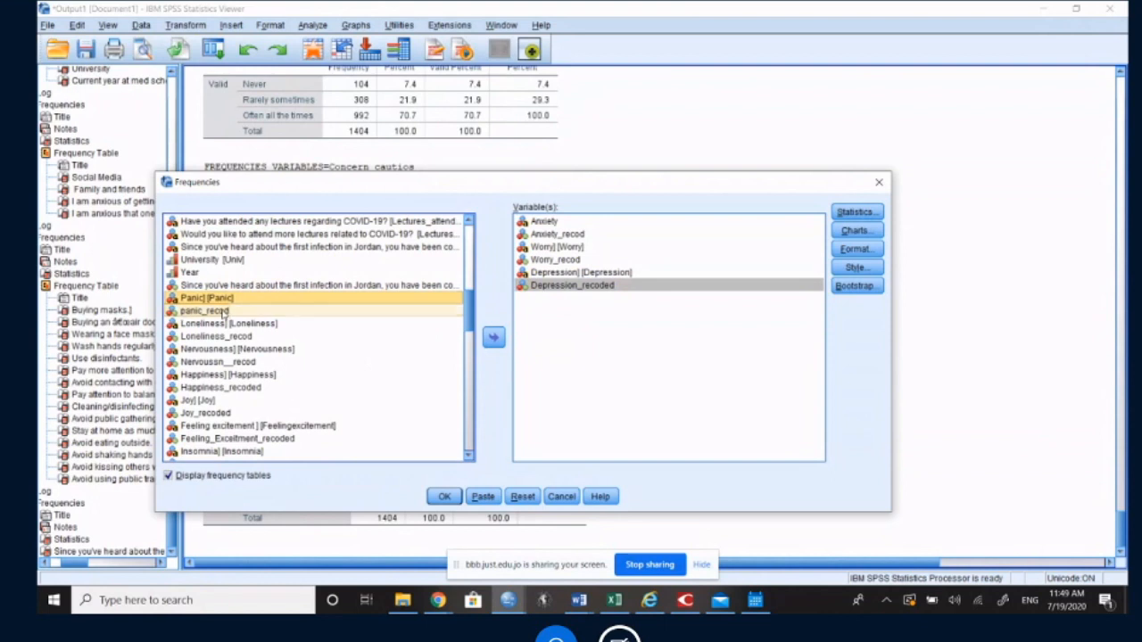
{"action": "left_click", "coordinate": [230, 327], "text": "ctrl"}
{"action": "left_click", "coordinate": [229, 337], "text": "ctrl"}
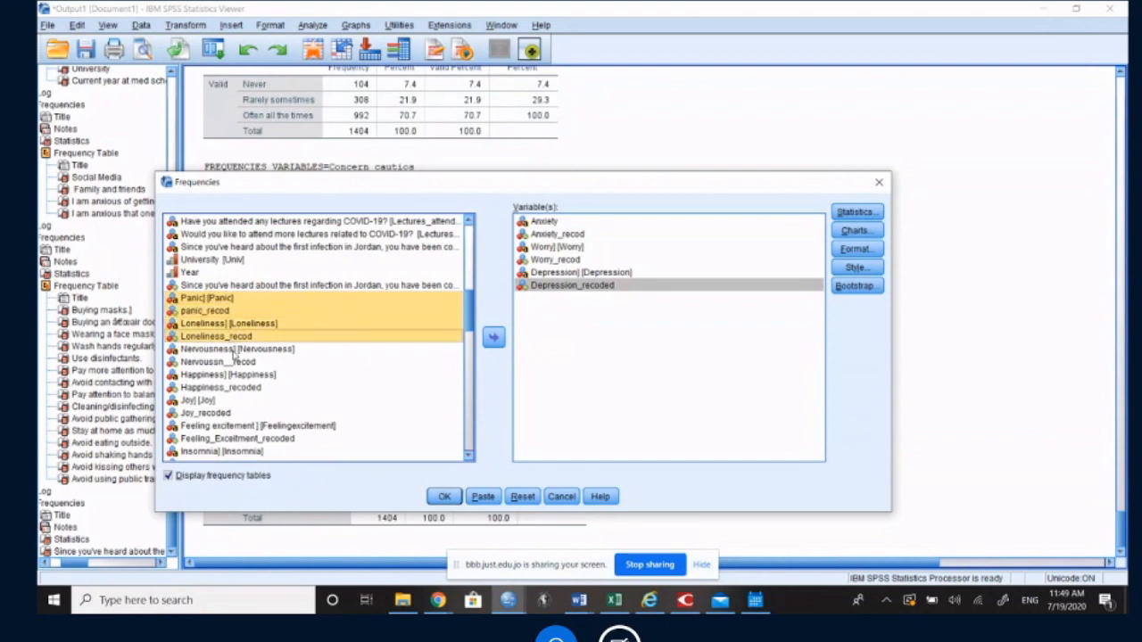
{"action": "left_click", "coordinate": [232, 351], "text": "ctrl"}
{"action": "left_click", "coordinate": [230, 364], "text": "ctrl"}
{"action": "left_click", "coordinate": [232, 376], "text": "ctrl"}
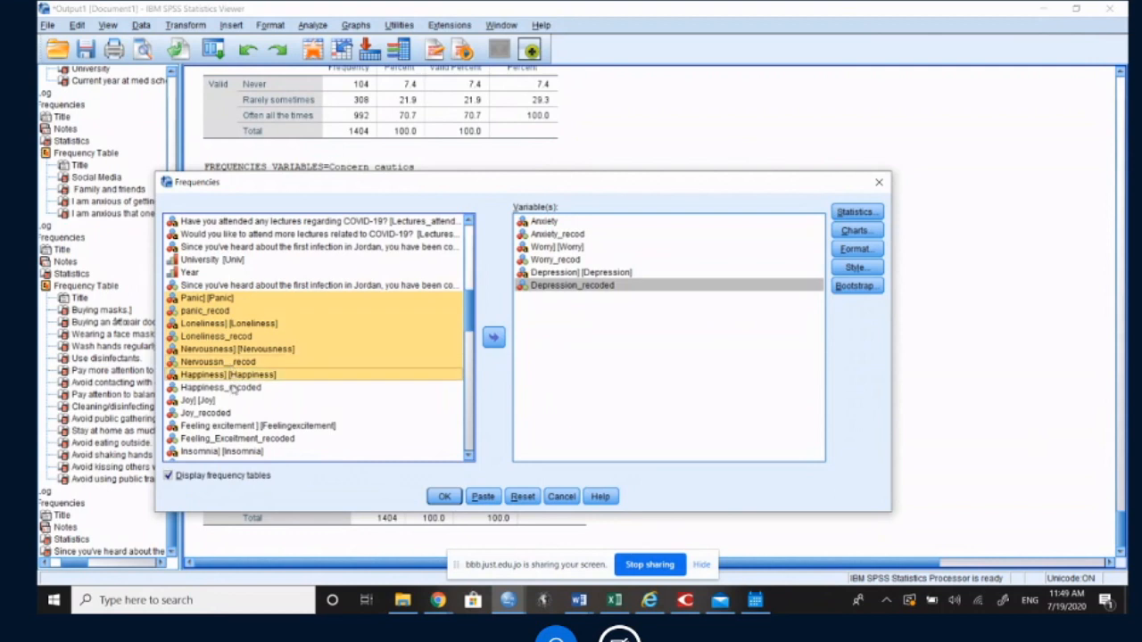
{"action": "left_click", "coordinate": [231, 388], "text": "ctrl"}
{"action": "left_click", "coordinate": [218, 401], "text": "ctrl"}
{"action": "left_click", "coordinate": [218, 414], "text": "ctrl"}
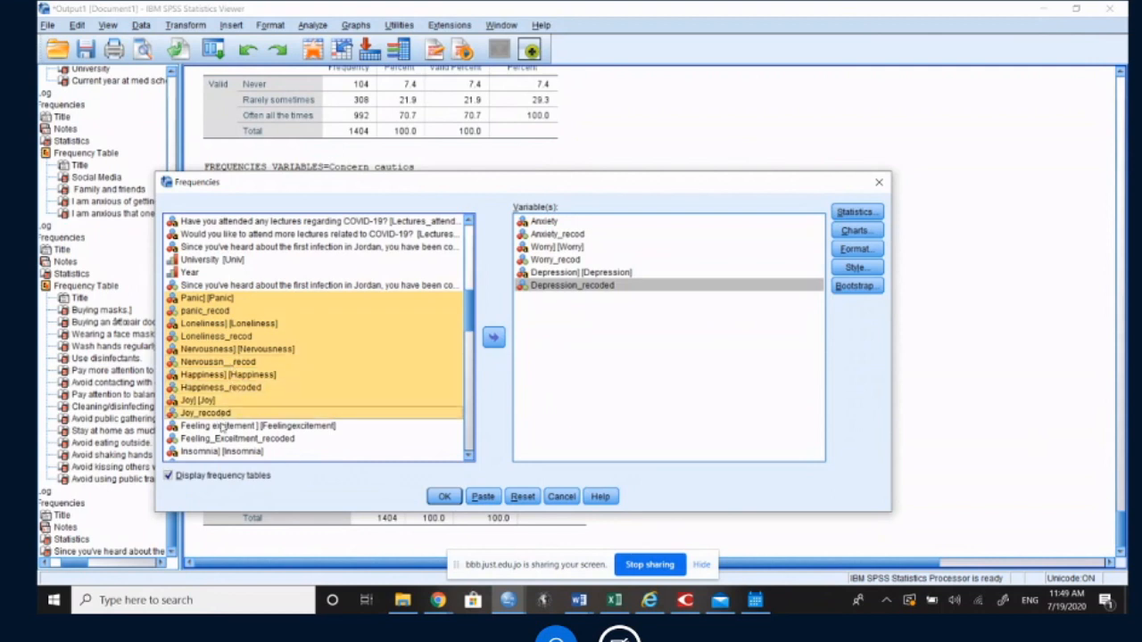
{"action": "left_click", "coordinate": [222, 427], "text": "ctrl"}
{"action": "left_click", "coordinate": [223, 439], "text": "ctrl"}
{"action": "left_click", "coordinate": [222, 452], "text": "ctrl"}
{"action": "scroll", "coordinate": [234, 401], "scroll_direction": "down", "scroll_amount": 3}
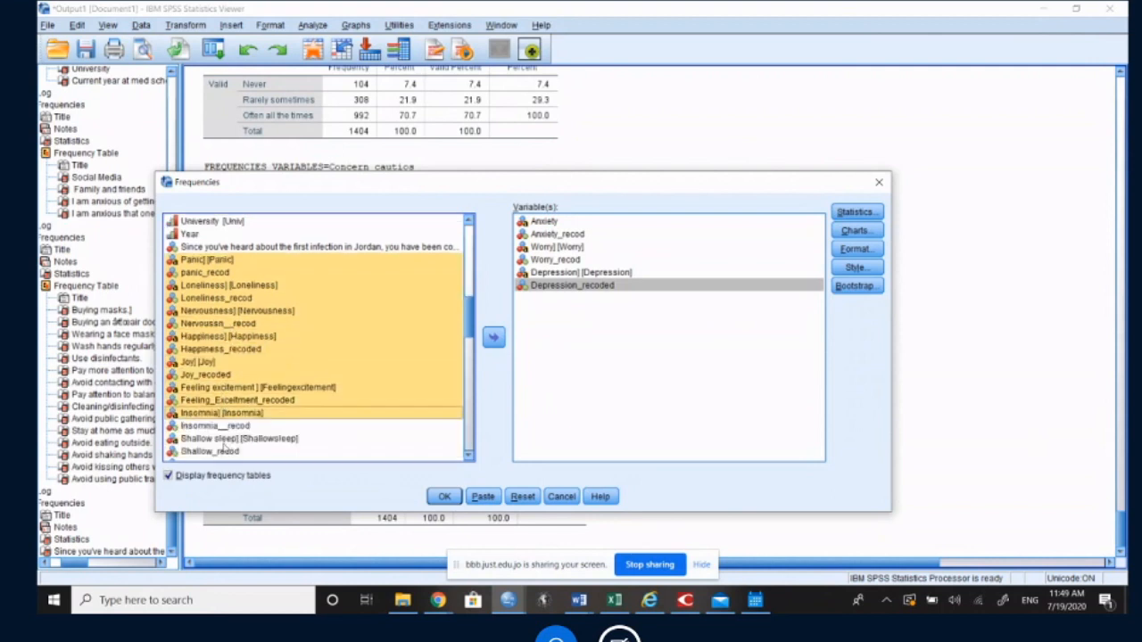
{"action": "left_click", "coordinate": [237, 350], "text": "ctrl"}
{"action": "left_click", "coordinate": [236, 362], "text": "ctrl"}
{"action": "left_click", "coordinate": [228, 376], "text": "ctrl"}
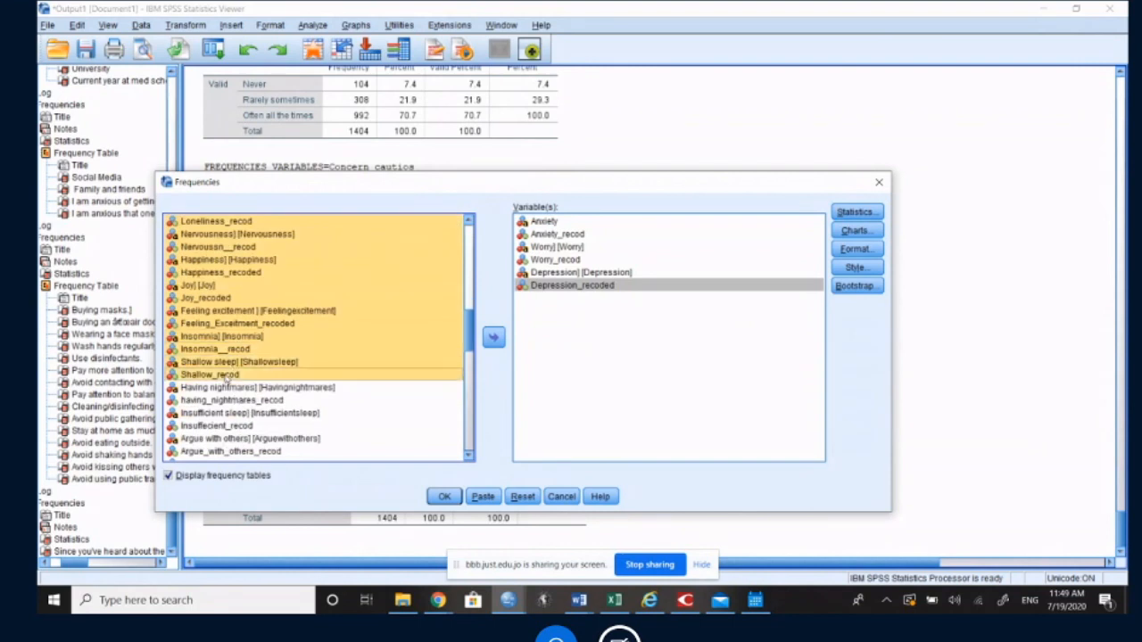
{"action": "left_click", "coordinate": [222, 388], "text": "ctrl"}
{"action": "left_click", "coordinate": [225, 400], "text": "ctrl"}
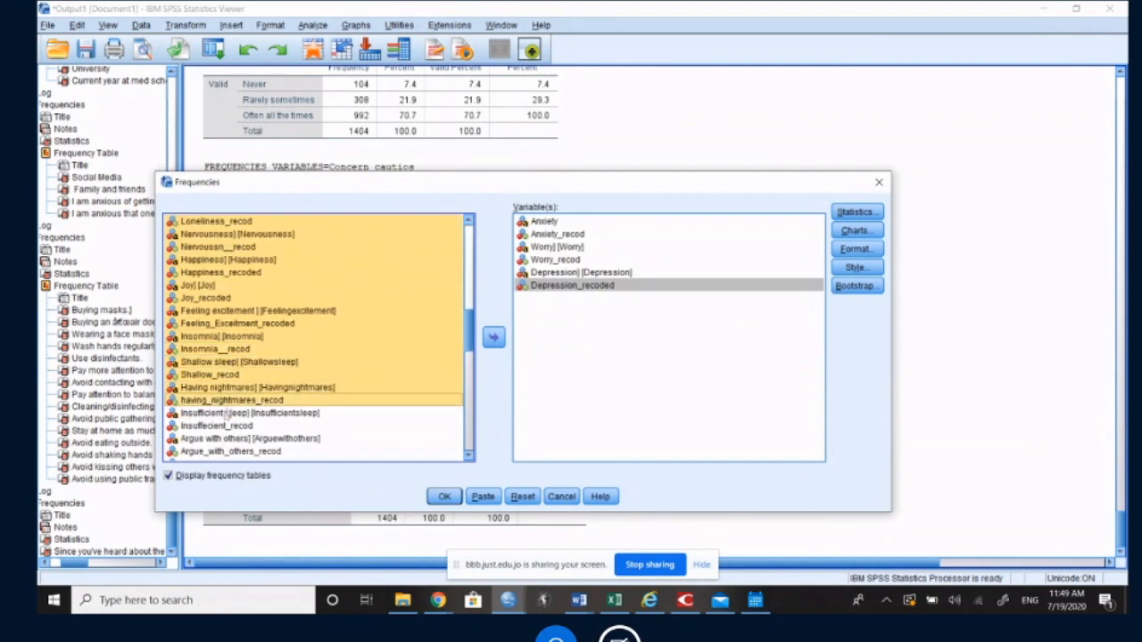
{"action": "left_click", "coordinate": [227, 414], "text": "ctrl"}
{"action": "left_click", "coordinate": [228, 426], "text": "ctrl"}
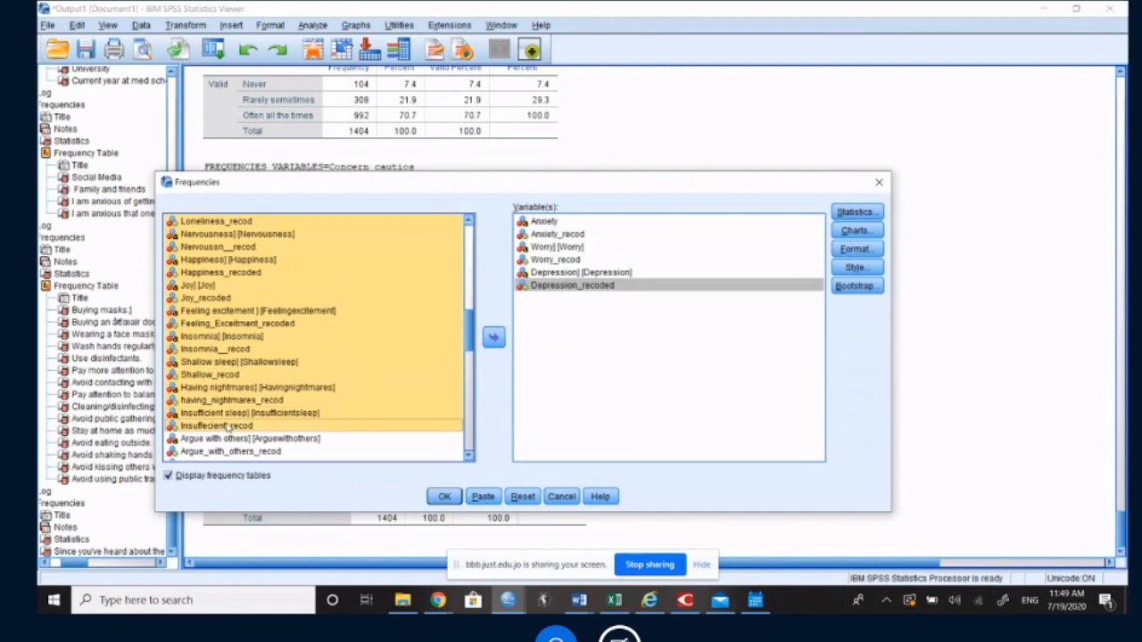
{"action": "left_click", "coordinate": [242, 439], "text": "ctrl"}
{"action": "left_click", "coordinate": [248, 452], "text": "ctrl"}
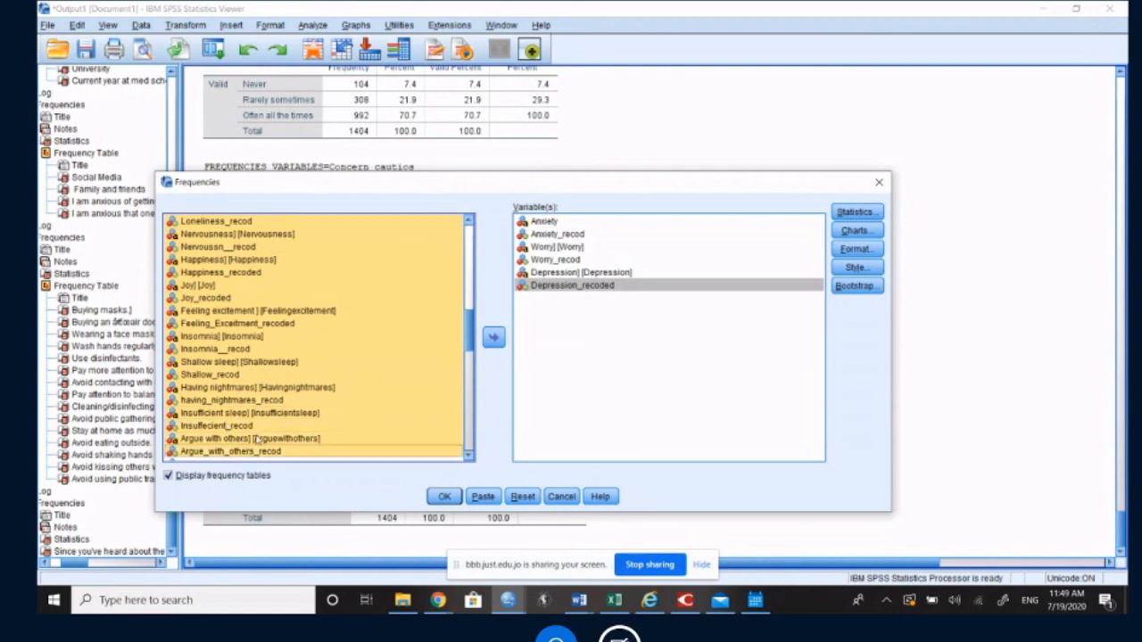
{"action": "scroll", "coordinate": [255, 438], "scroll_direction": "down", "scroll_amount": 2}
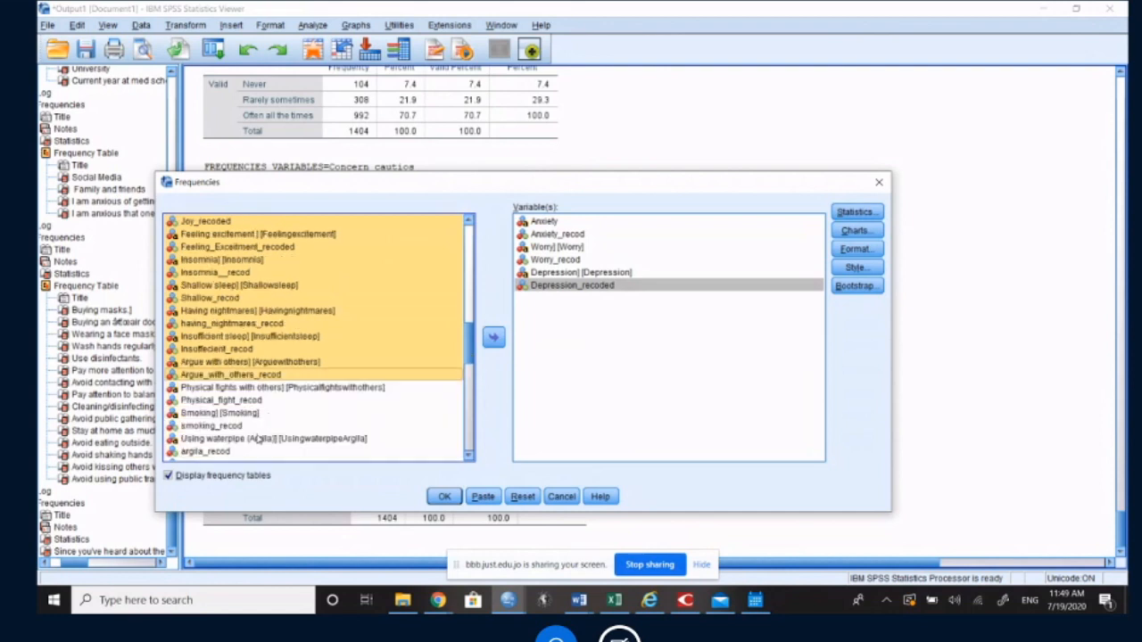
{"action": "left_click", "coordinate": [288, 391], "text": "ctrl"}
{"action": "left_click", "coordinate": [260, 403], "text": "ctrl"}
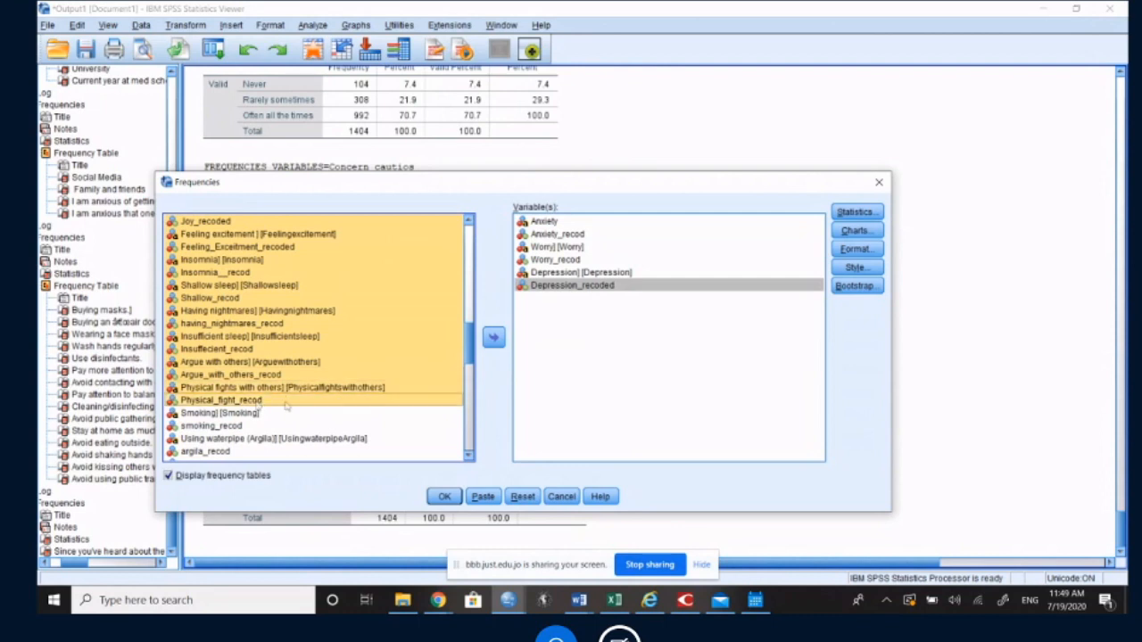
{"action": "left_click", "coordinate": [248, 414], "text": "ctrl"}
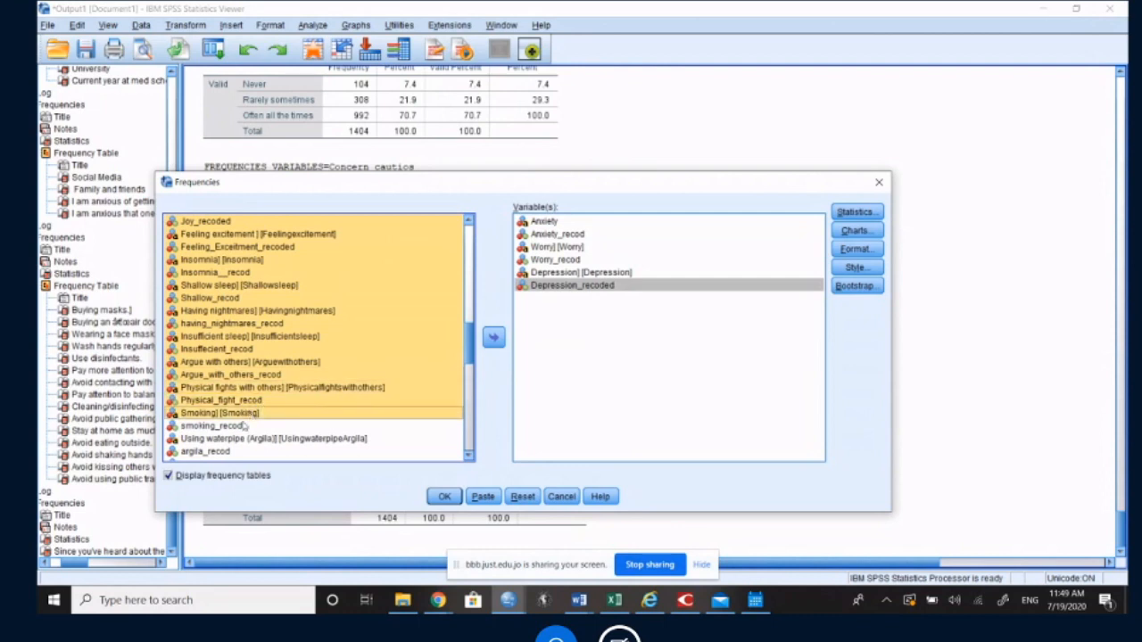
{"action": "left_click", "coordinate": [244, 427], "text": "ctrl"}
{"action": "left_click", "coordinate": [253, 439], "text": "ctrl"}
{"action": "left_click", "coordinate": [232, 453], "text": "ctrl"}
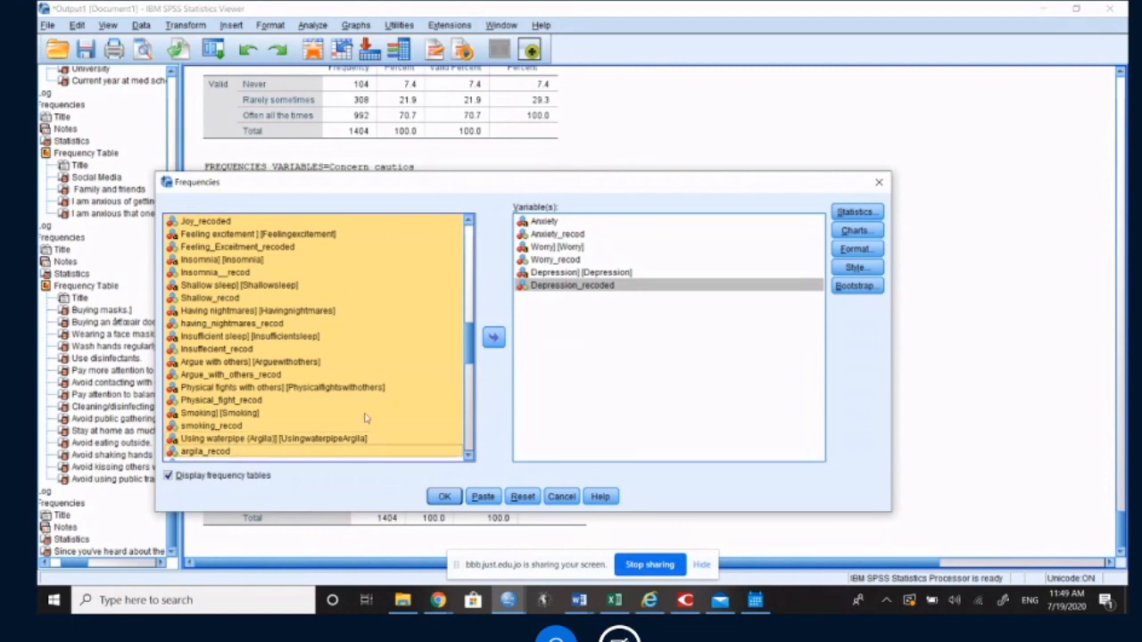
{"action": "left_click", "coordinate": [493, 339]}
{"action": "left_click", "coordinate": [573, 300]}
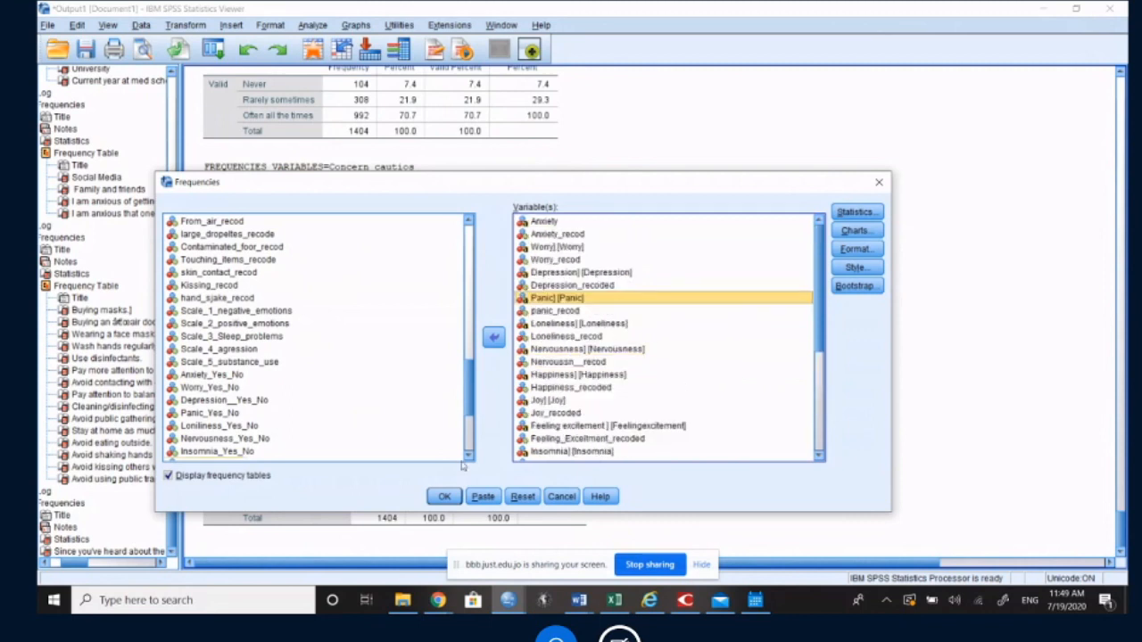
{"action": "left_click", "coordinate": [444, 496]}
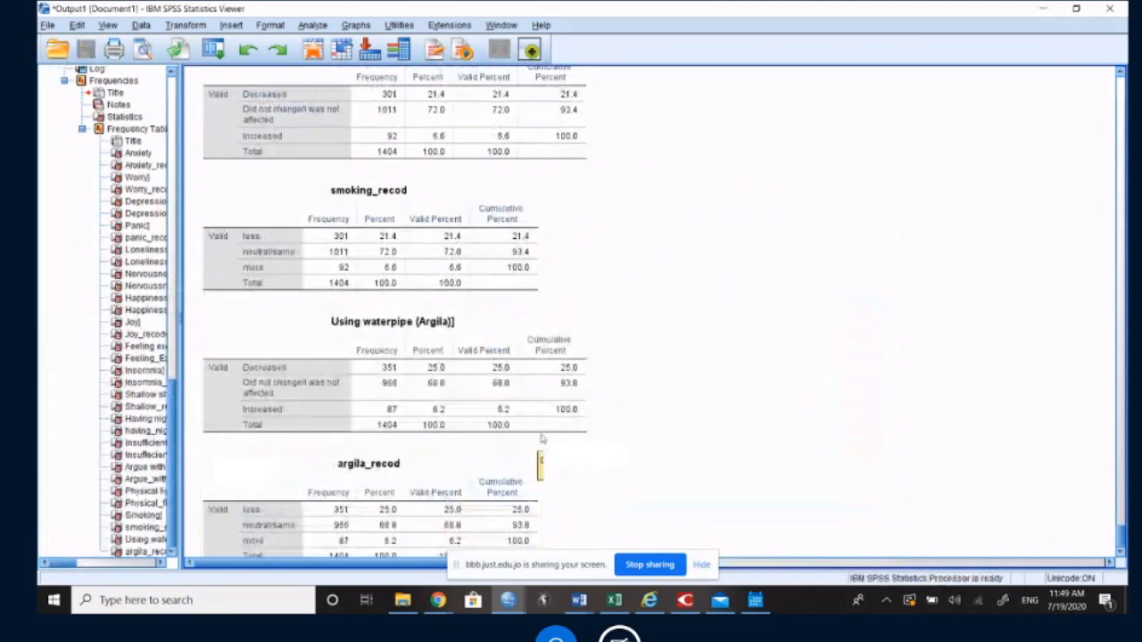
Step: Go to the start of the new frequency tables in the output and select the Anxiety table for review
{"action": "scroll", "coordinate": [571, 415], "scroll_direction": "up", "scroll_amount": 5}
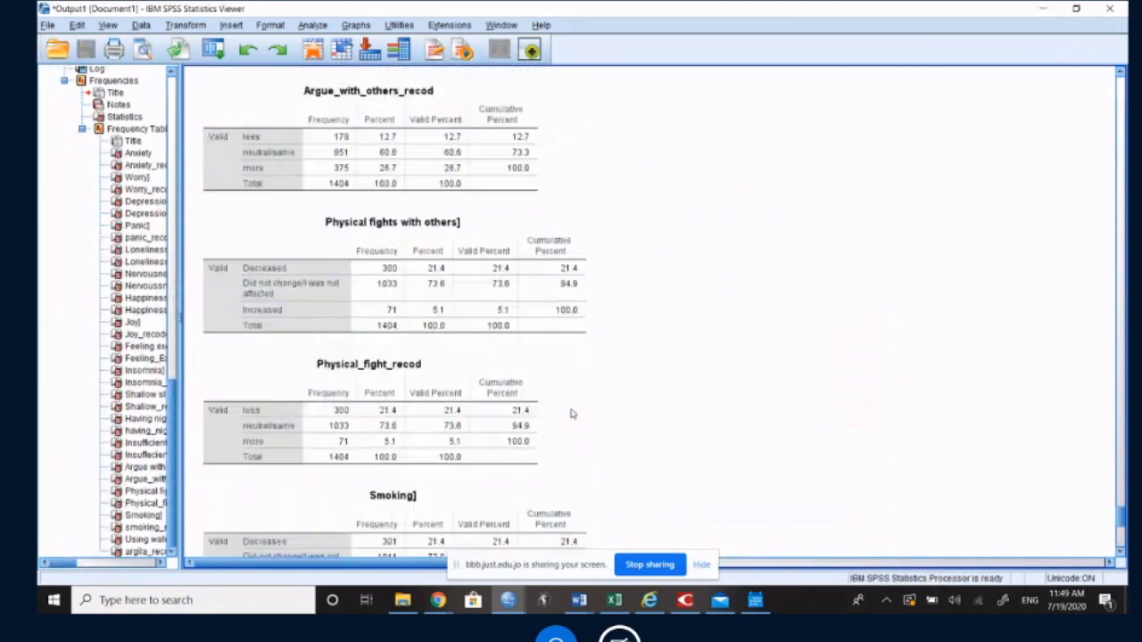
{"action": "scroll", "coordinate": [572, 413], "scroll_direction": "up", "scroll_amount": 3}
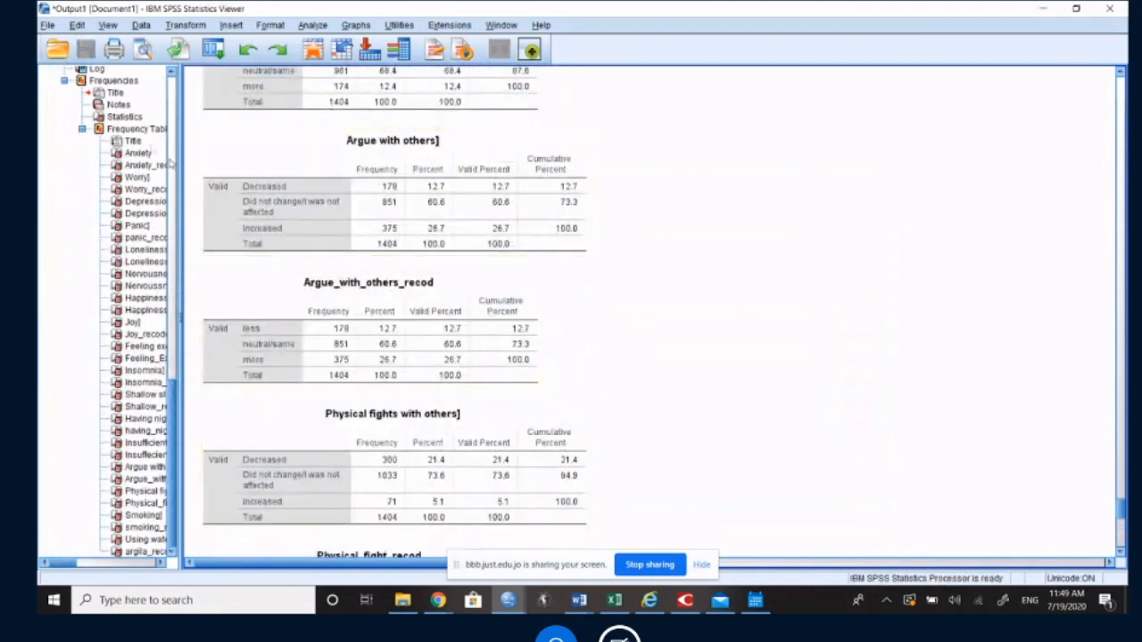
{"action": "left_click", "coordinate": [148, 129]}
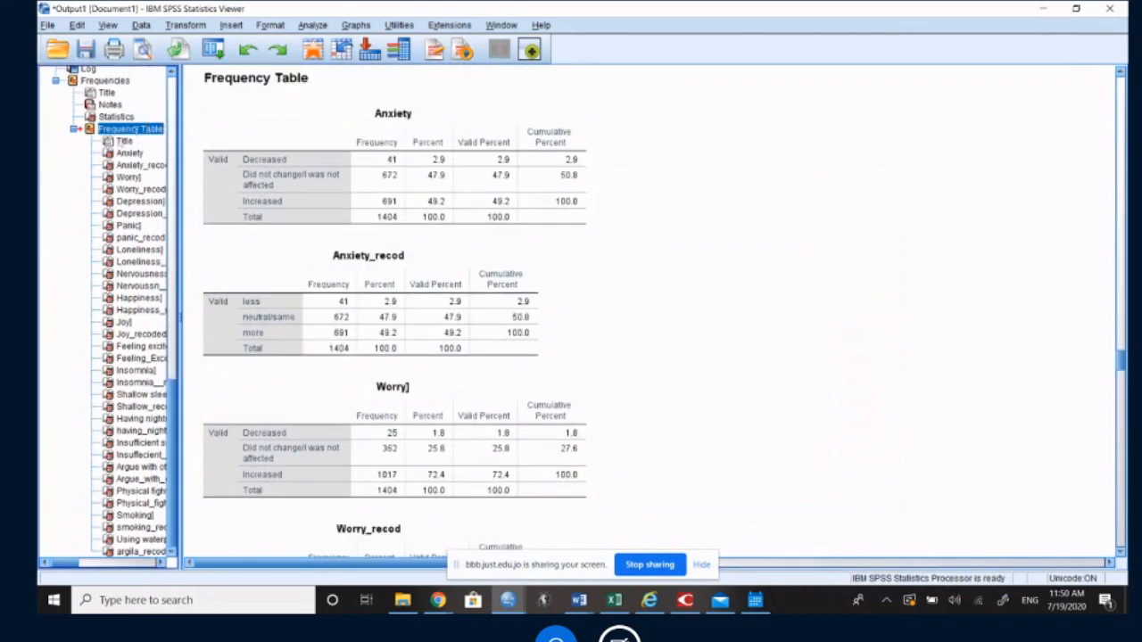
{"action": "left_click", "coordinate": [125, 154]}
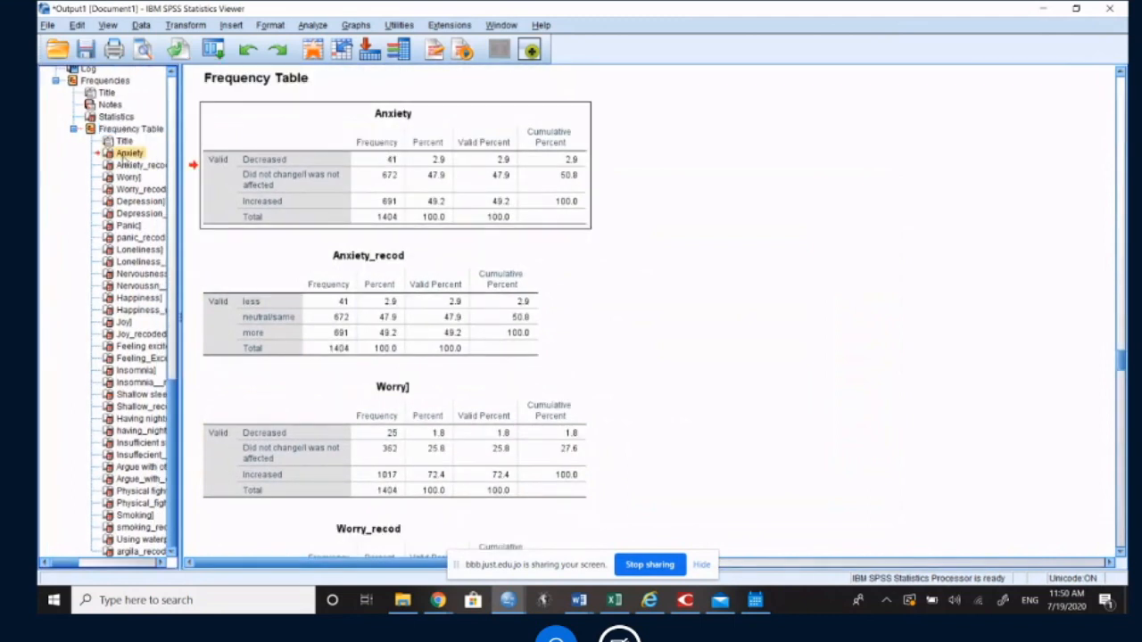
Step: Examine the percentage of increased anxiety in the Anxiety table and compare it with the recoded categories in the Anxiety_recod table
{"action": "left_click", "coordinate": [712, 303]}
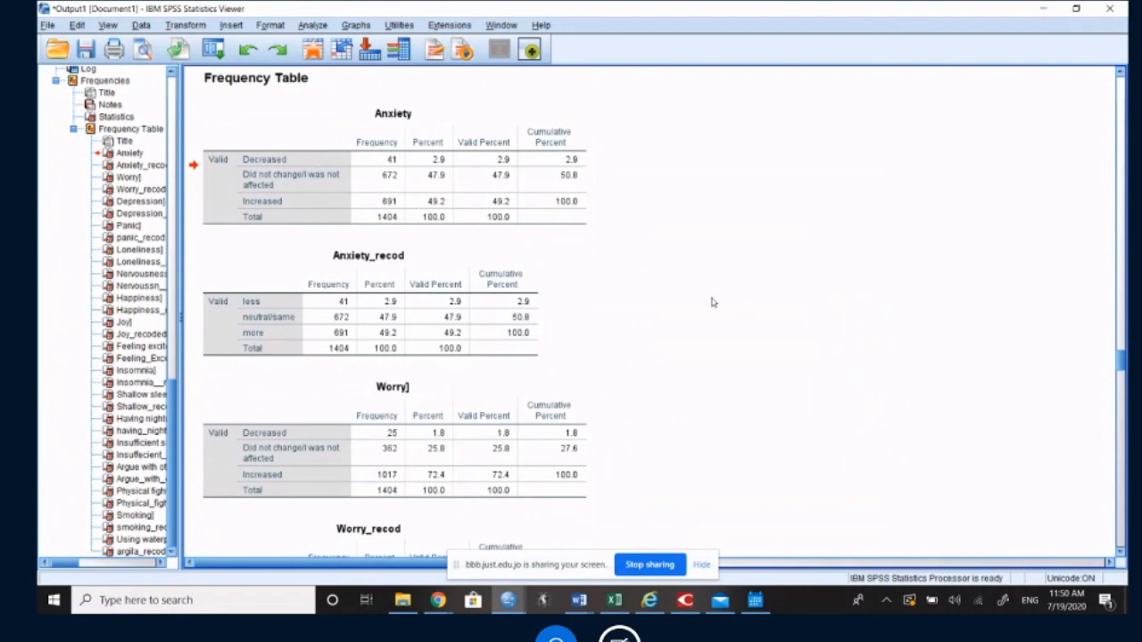
{"action": "left_click", "coordinate": [427, 209]}
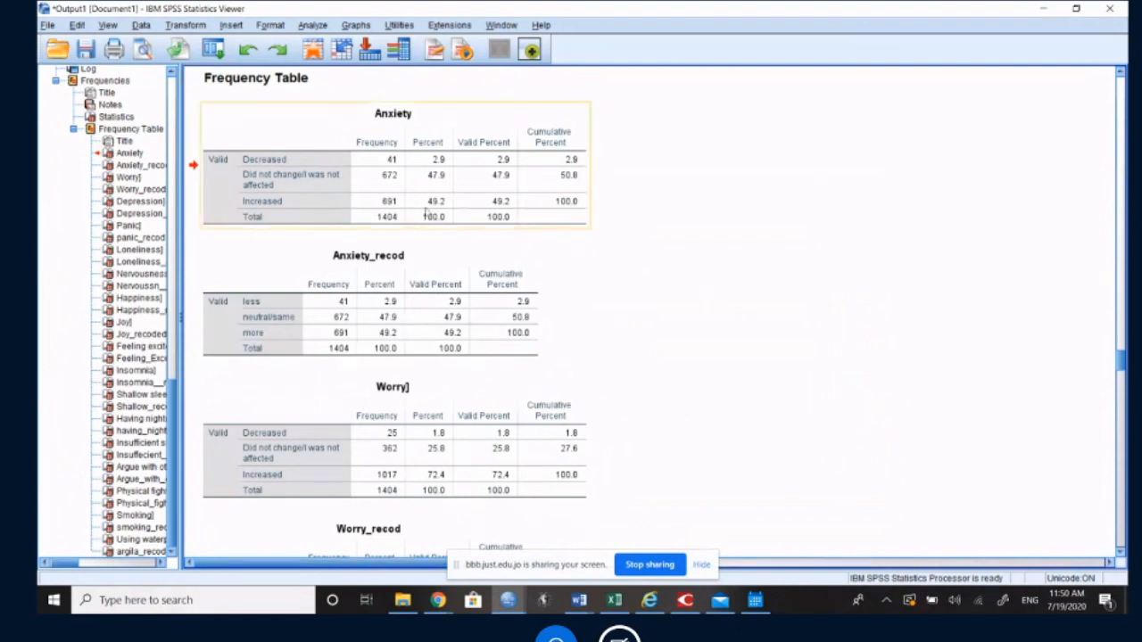
{"action": "double_click", "coordinate": [426, 207]}
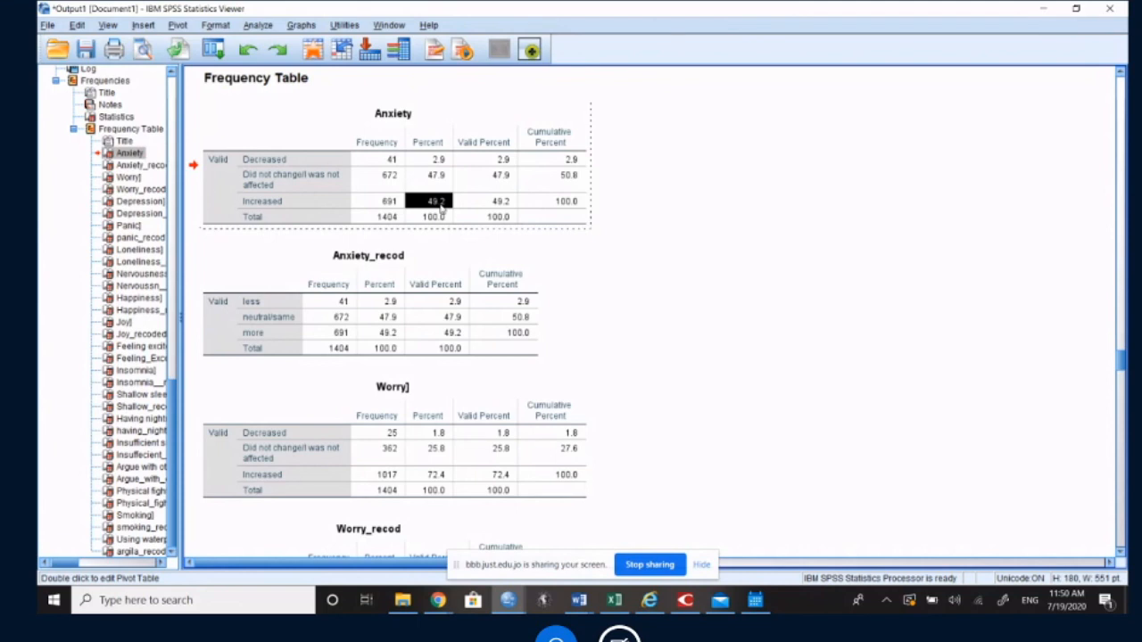
{"action": "left_click", "coordinate": [459, 293]}
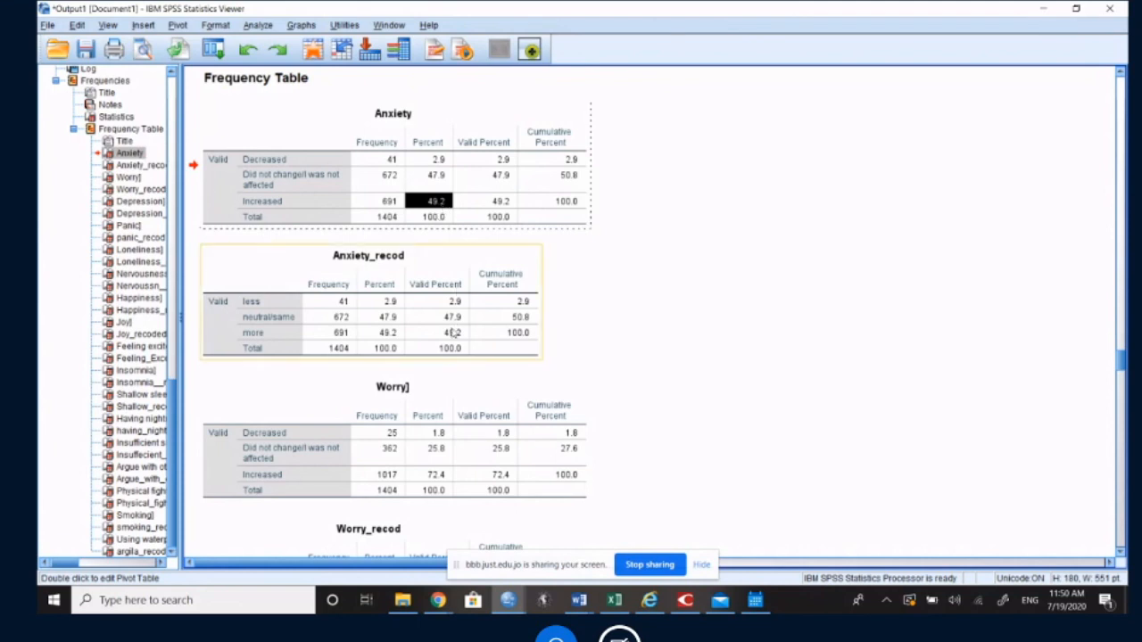
{"action": "left_click", "coordinate": [428, 185]}
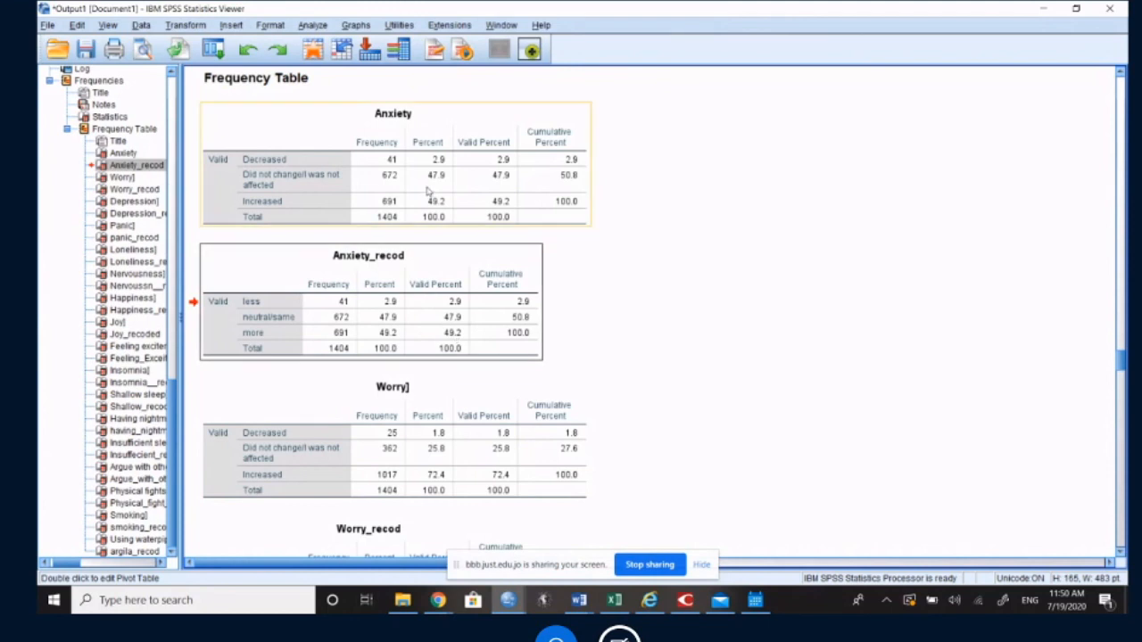
{"action": "left_click", "coordinate": [446, 285]}
{"action": "left_click", "coordinate": [248, 299]}
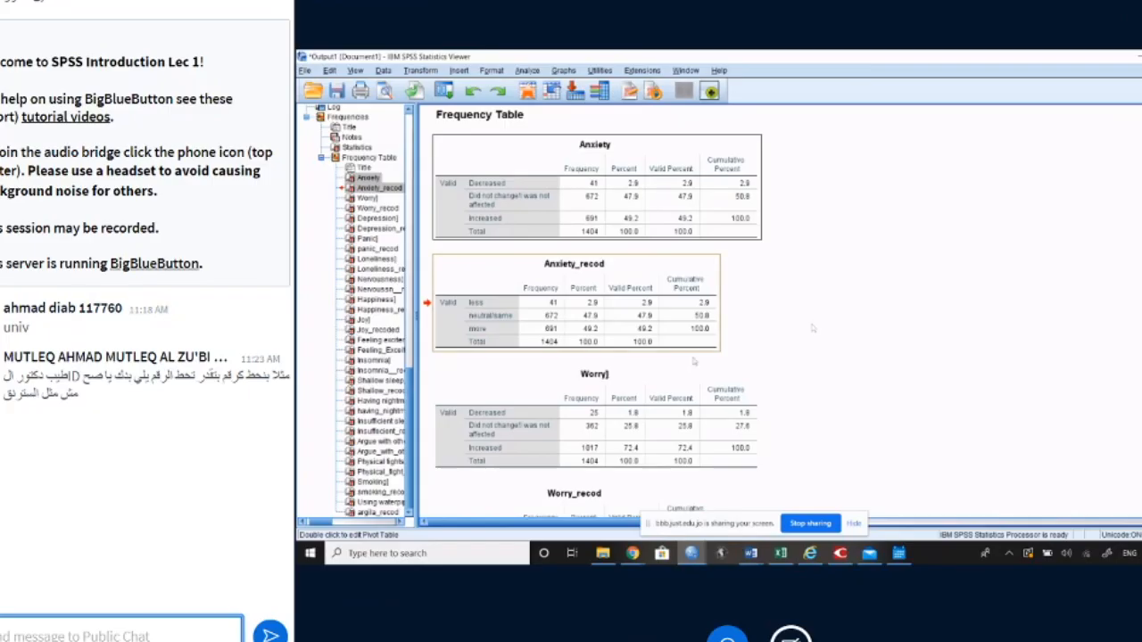
Step: Review the Worry and Depression frequency tables together with their recoded versions, checking the share of respondents reporting an increase
{"action": "left_click", "coordinate": [615, 393]}
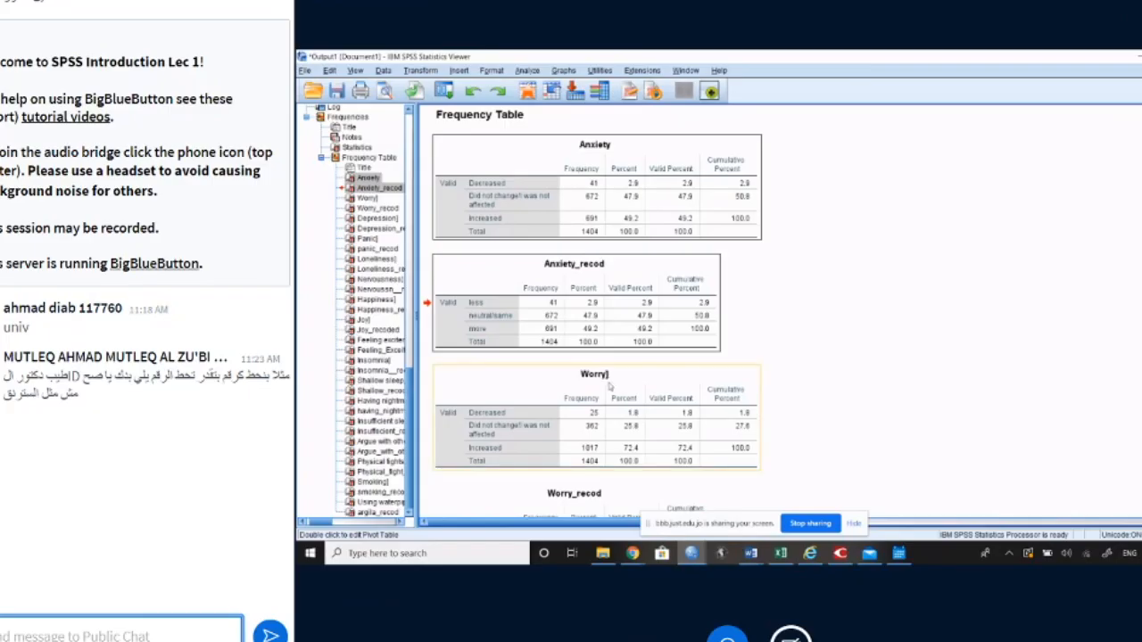
{"action": "scroll", "coordinate": [622, 357], "scroll_direction": "down", "scroll_amount": 3}
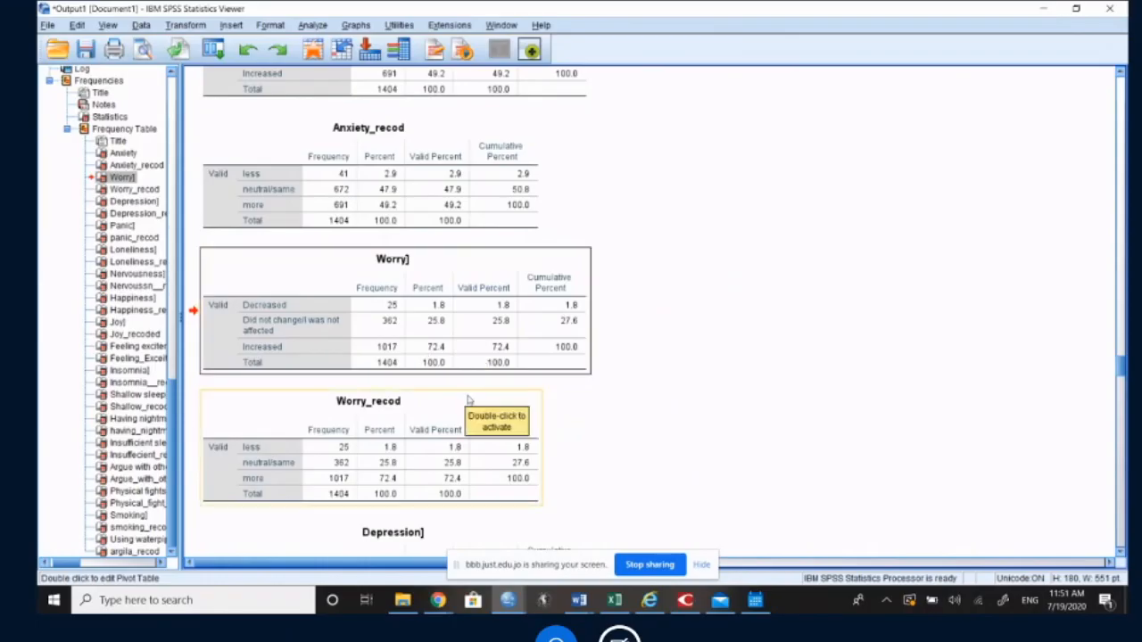
{"action": "scroll", "coordinate": [425, 355], "scroll_direction": "down", "scroll_amount": 5}
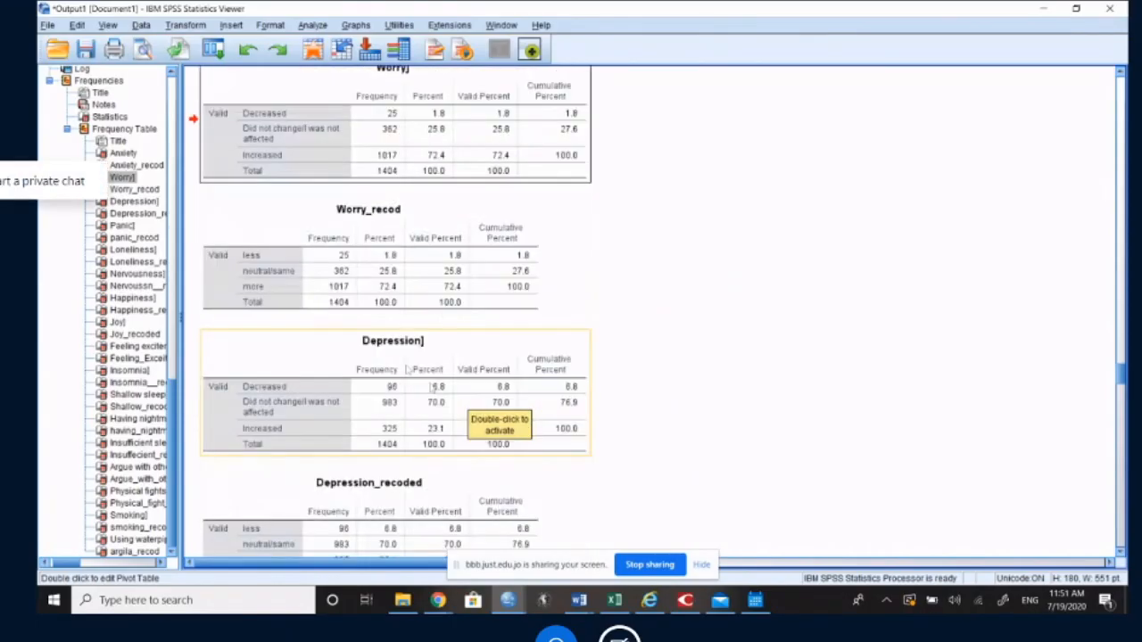
{"action": "left_click", "coordinate": [432, 434]}
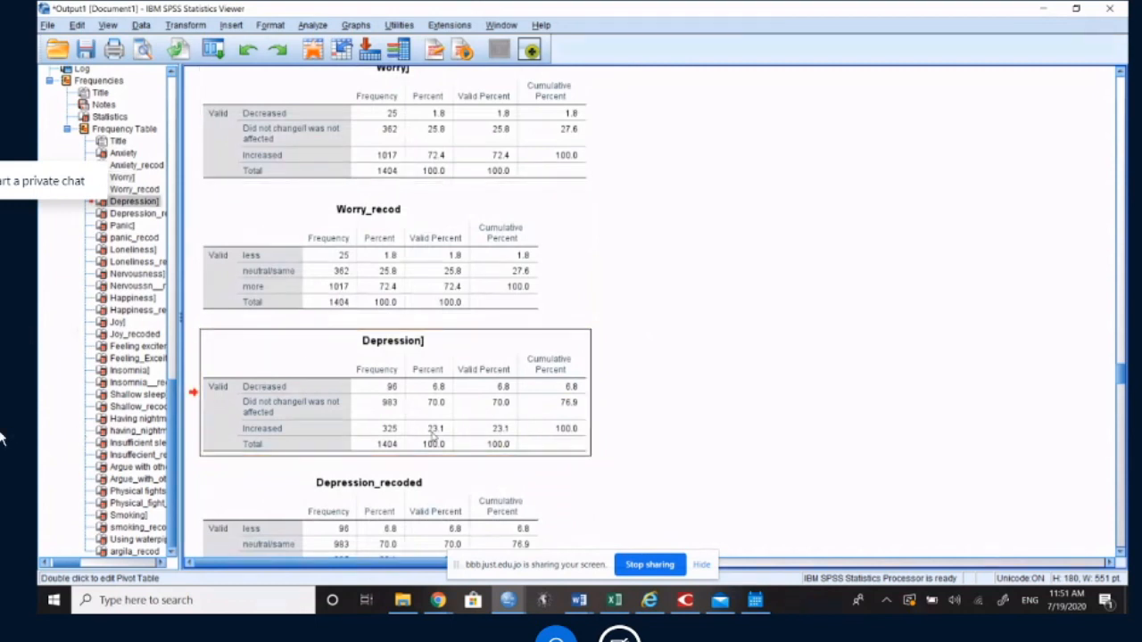
{"action": "scroll", "coordinate": [433, 437], "scroll_direction": "down", "scroll_amount": 5}
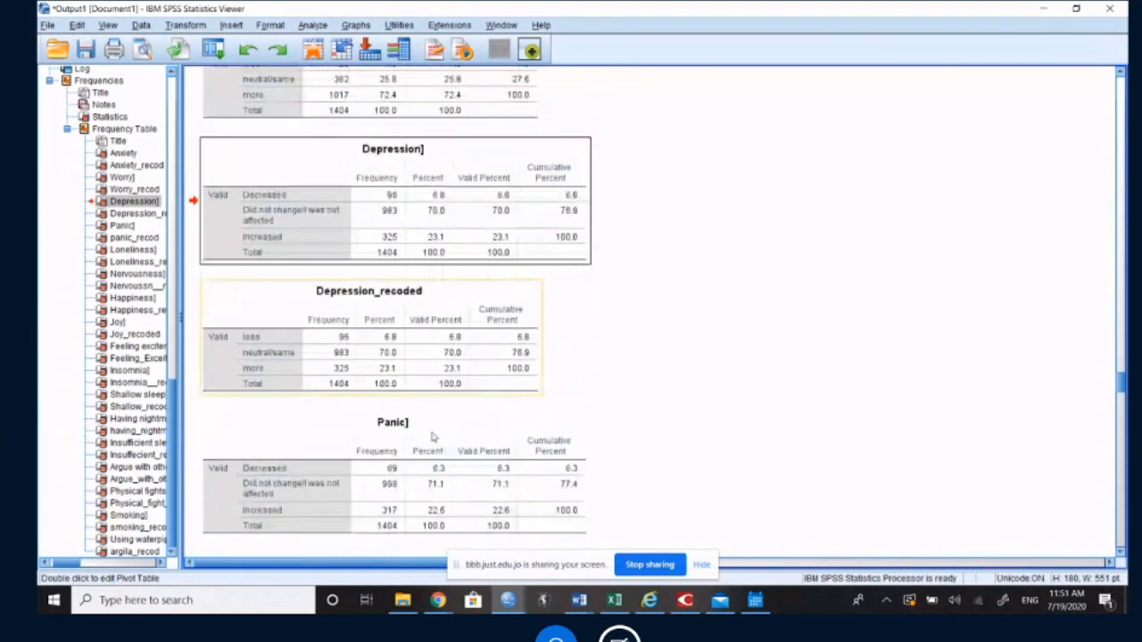
Step: Examine the Panic frequency table's percentages and compare them with the panic_recod table
{"action": "scroll", "coordinate": [433, 437], "scroll_direction": "down", "scroll_amount": 2}
{"action": "left_click", "coordinate": [434, 436]}
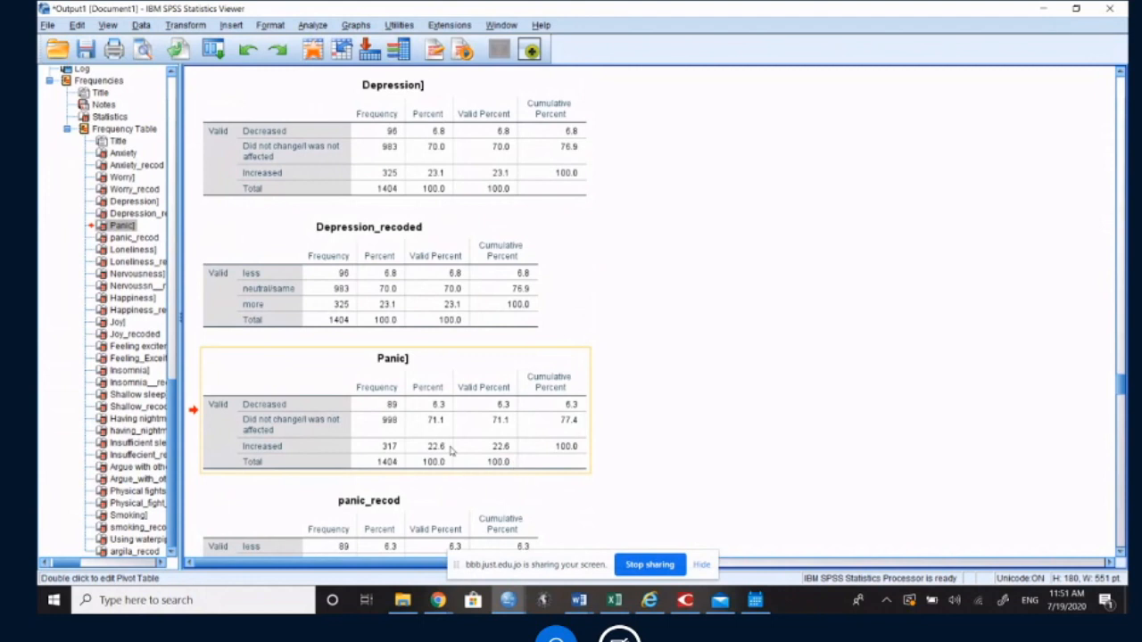
{"action": "scroll", "coordinate": [450, 452], "scroll_direction": "down", "scroll_amount": 2}
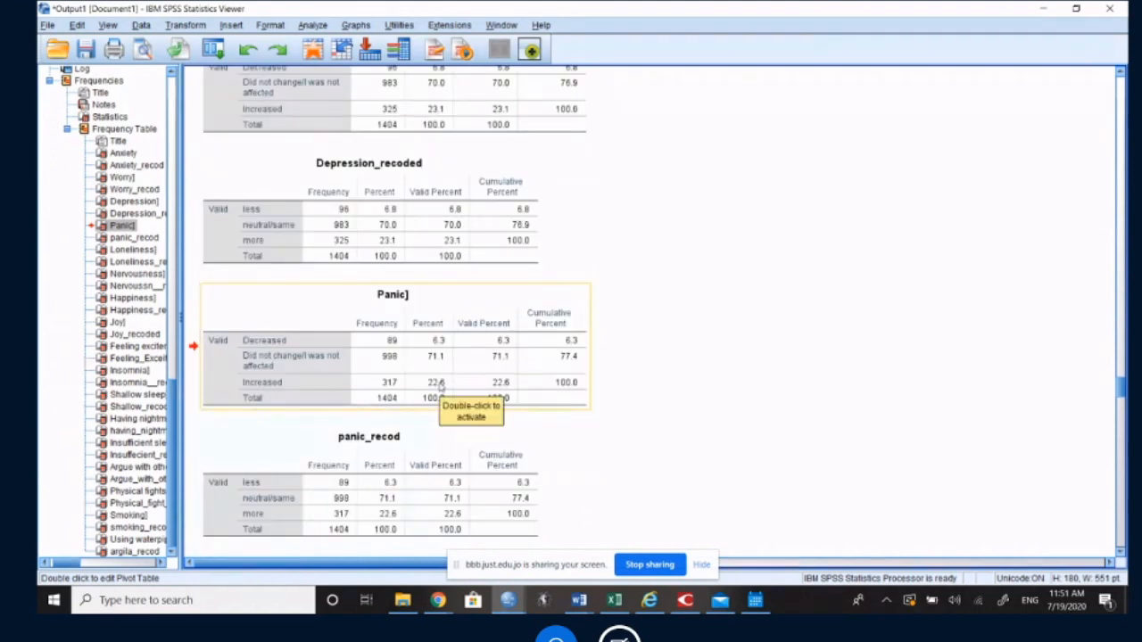
{"action": "scroll", "coordinate": [440, 383], "scroll_direction": "down", "scroll_amount": 6}
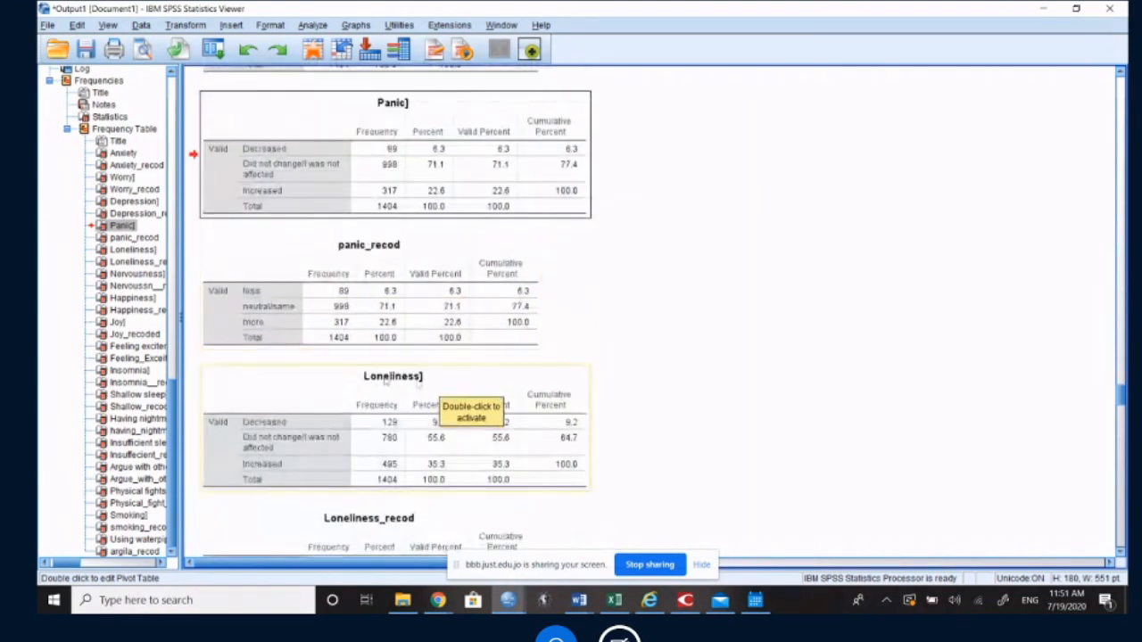
Step: Review the Loneliness and Nervousness frequency tables and their recoded counterparts, focusing on the increased and more categories
{"action": "scroll", "coordinate": [385, 379], "scroll_direction": "down", "scroll_amount": 2}
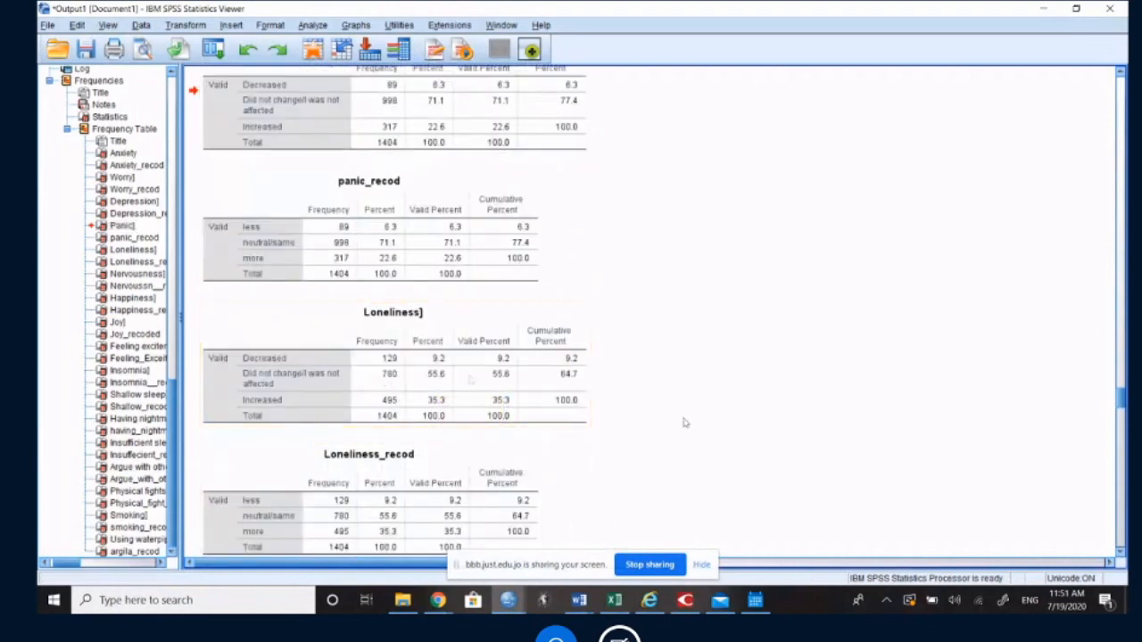
{"action": "left_click", "coordinate": [417, 403]}
{"action": "scroll", "coordinate": [432, 409], "scroll_direction": "down", "scroll_amount": 4}
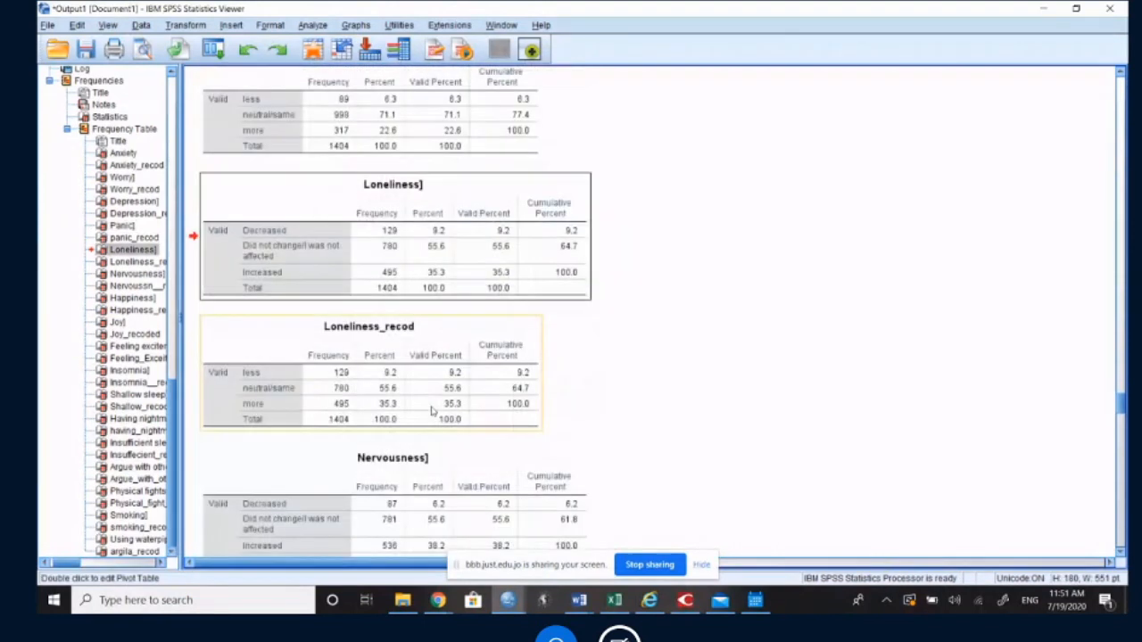
{"action": "scroll", "coordinate": [433, 411], "scroll_direction": "down", "scroll_amount": 2}
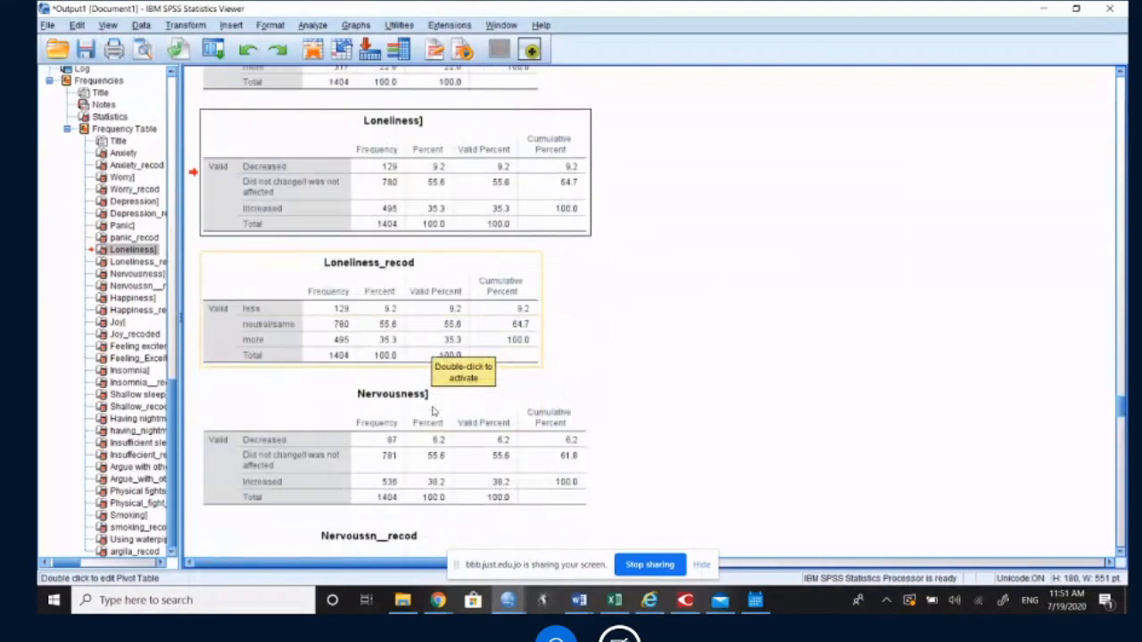
{"action": "scroll", "coordinate": [433, 411], "scroll_direction": "down", "scroll_amount": 2}
{"action": "scroll", "coordinate": [433, 410], "scroll_direction": "down", "scroll_amount": 2}
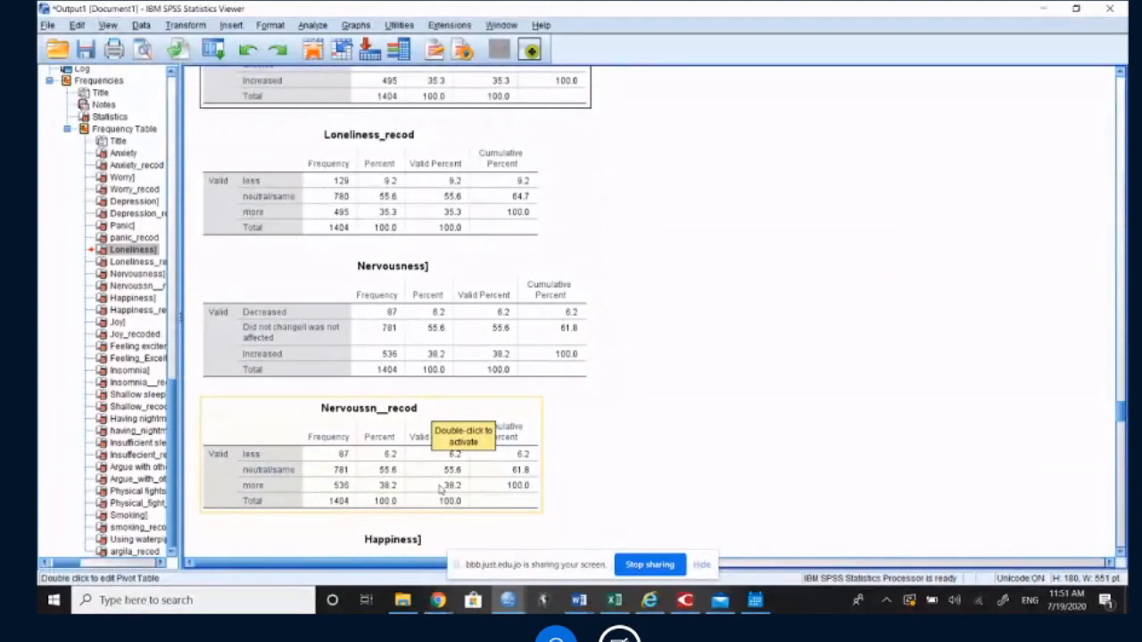
Step: Review the Happiness and Joy frequency tables, comparing the decreased percentages with the much less category in the recoded tables
{"action": "scroll", "coordinate": [440, 489], "scroll_direction": "down", "scroll_amount": 2}
{"action": "scroll", "coordinate": [451, 464], "scroll_direction": "down", "scroll_amount": 1}
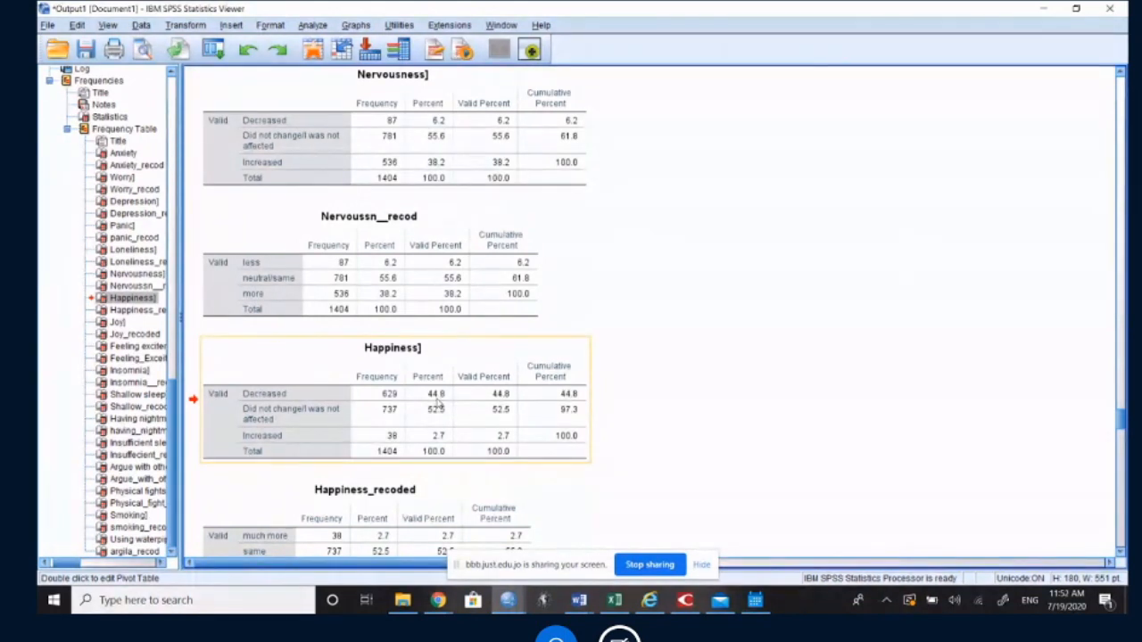
{"action": "scroll", "coordinate": [439, 404], "scroll_direction": "down", "scroll_amount": 3}
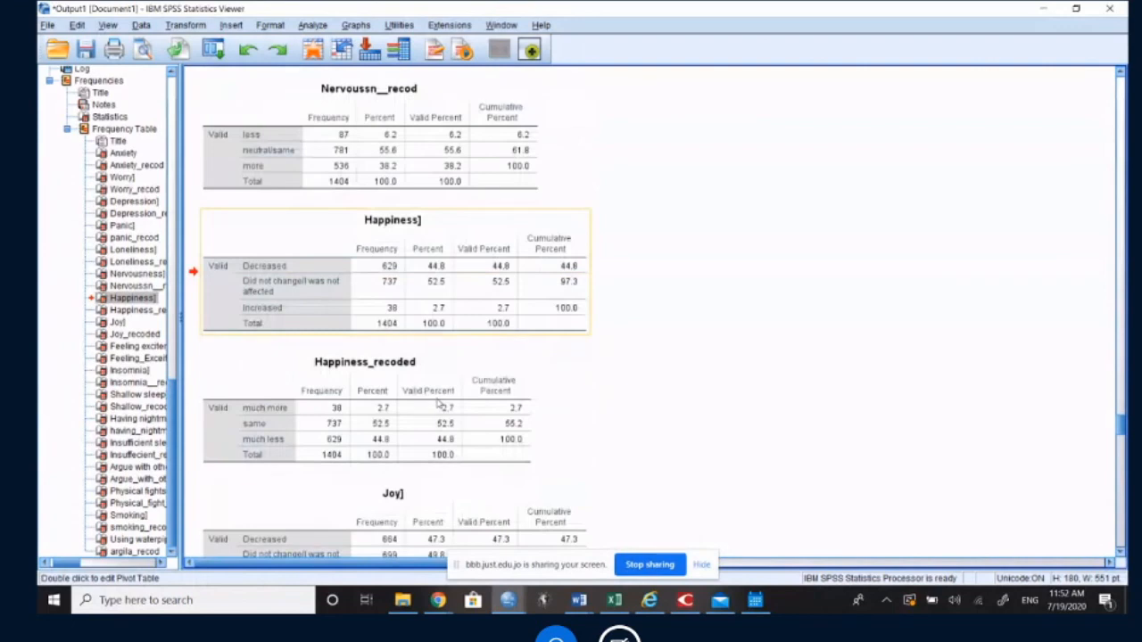
{"action": "scroll", "coordinate": [439, 404], "scroll_direction": "down", "scroll_amount": 3}
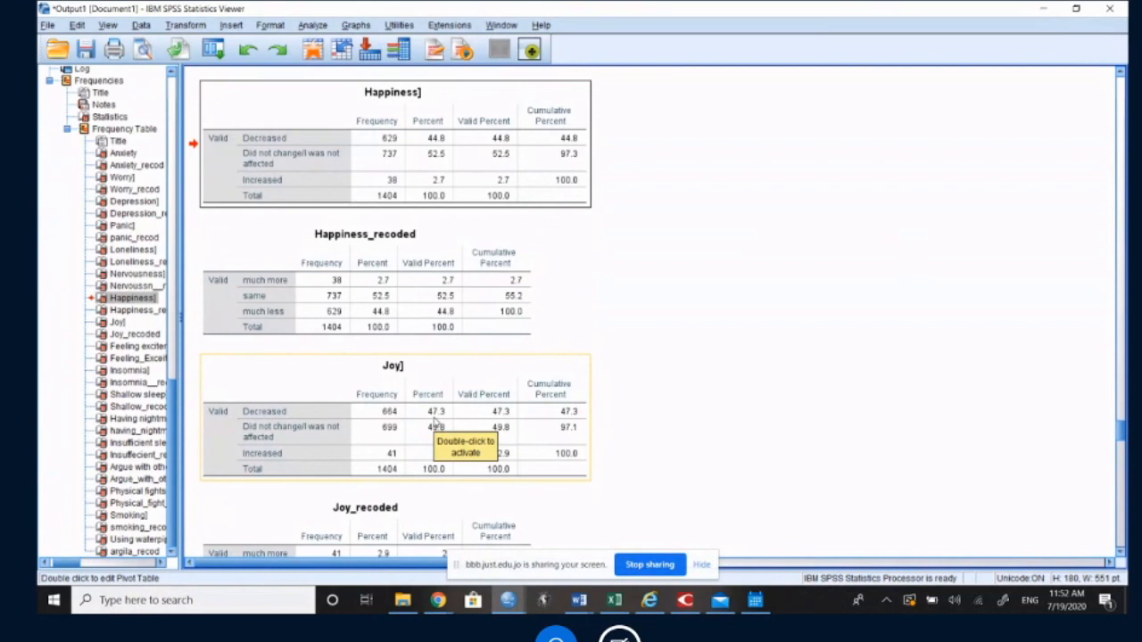
{"action": "scroll", "coordinate": [433, 422], "scroll_direction": "down", "scroll_amount": 2}
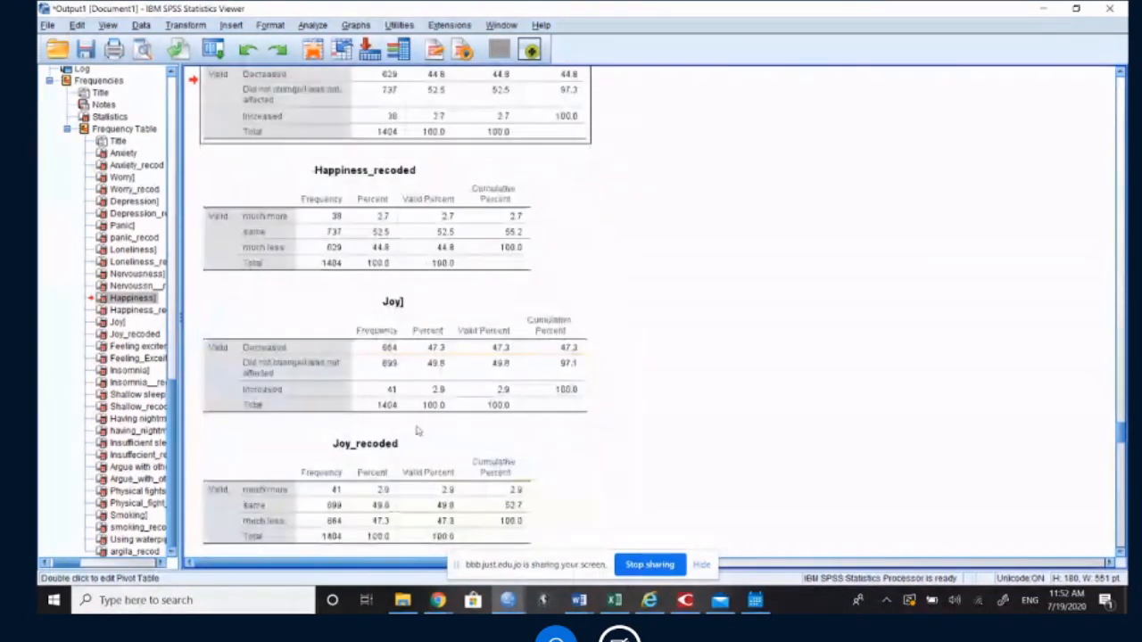
Step: Inspect the Percent value for the Decreased category in the Feeling excitement table, leaving the table unchanged
{"action": "scroll", "coordinate": [430, 424], "scroll_direction": "down", "scroll_amount": 7}
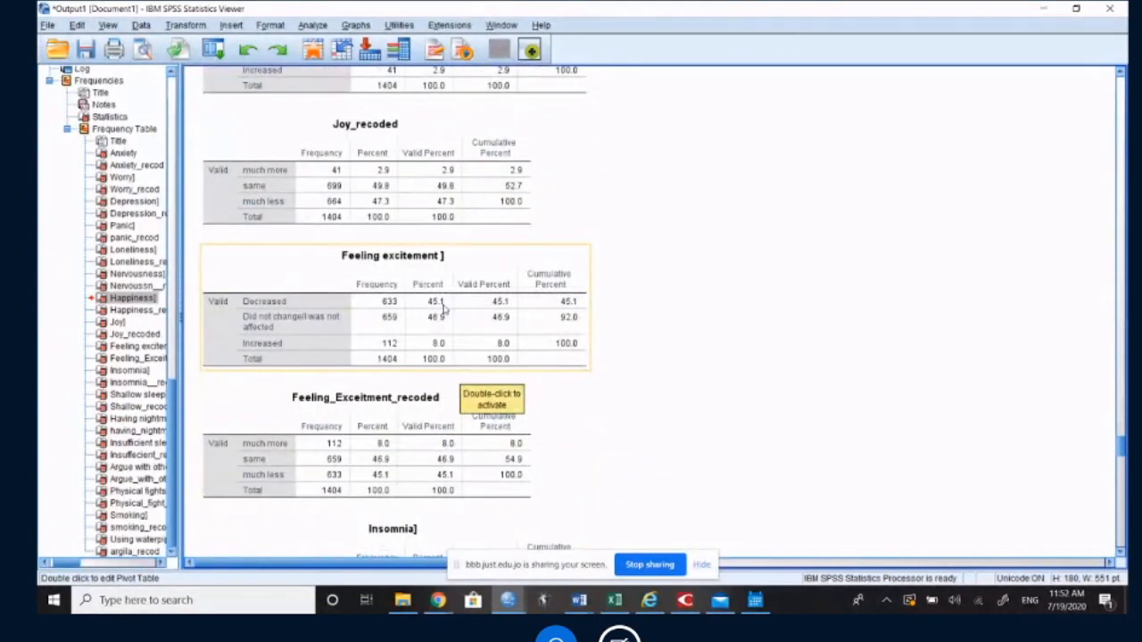
{"action": "double_click", "coordinate": [443, 303]}
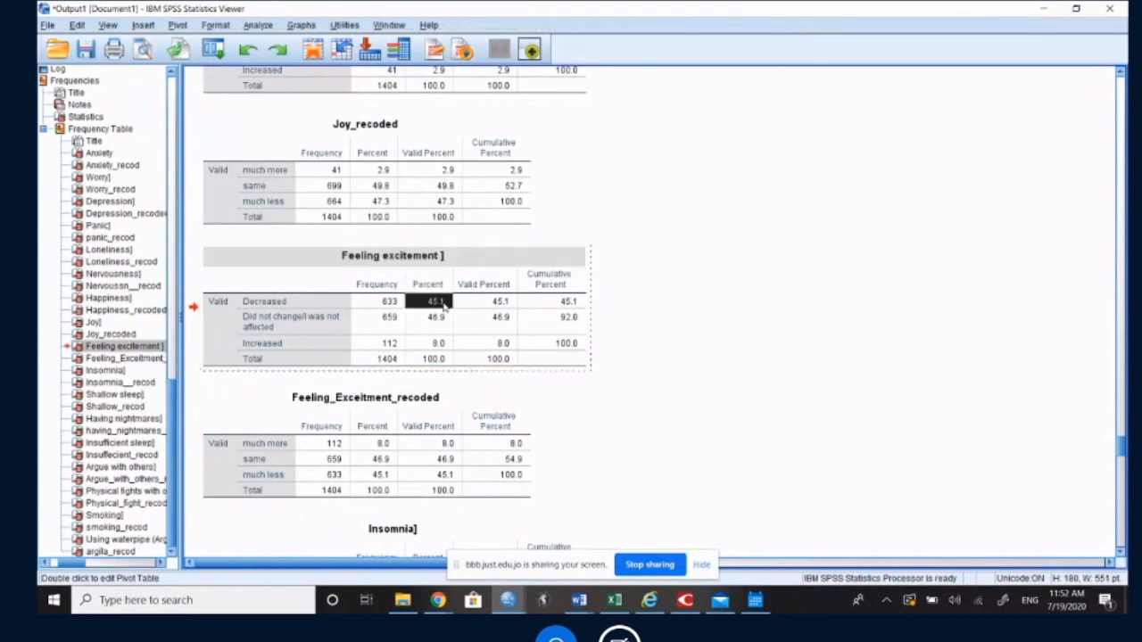
{"action": "left_click", "coordinate": [1060, 498]}
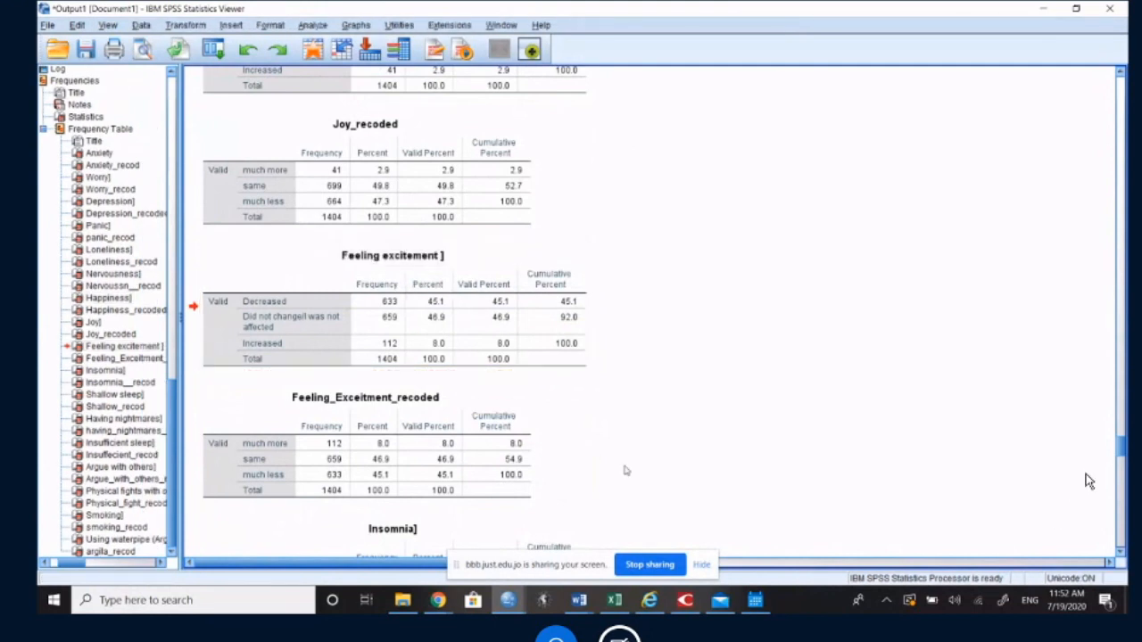
Step: Examine the Insomnia and Shallow sleep frequency tables for the percentage of respondents in the increased category
{"action": "scroll", "coordinate": [1089, 482], "scroll_direction": "down", "scroll_amount": 3}
{"action": "scroll", "coordinate": [629, 467], "scroll_direction": "down", "scroll_amount": 2}
{"action": "left_click", "coordinate": [420, 389]}
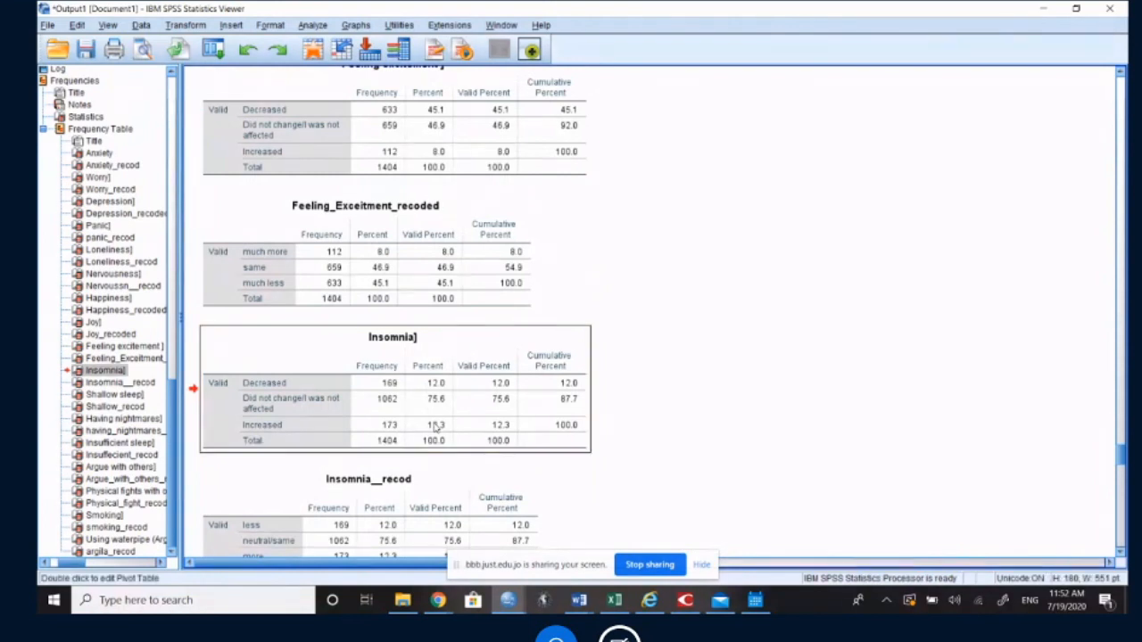
{"action": "scroll", "coordinate": [435, 427], "scroll_direction": "down", "scroll_amount": 6}
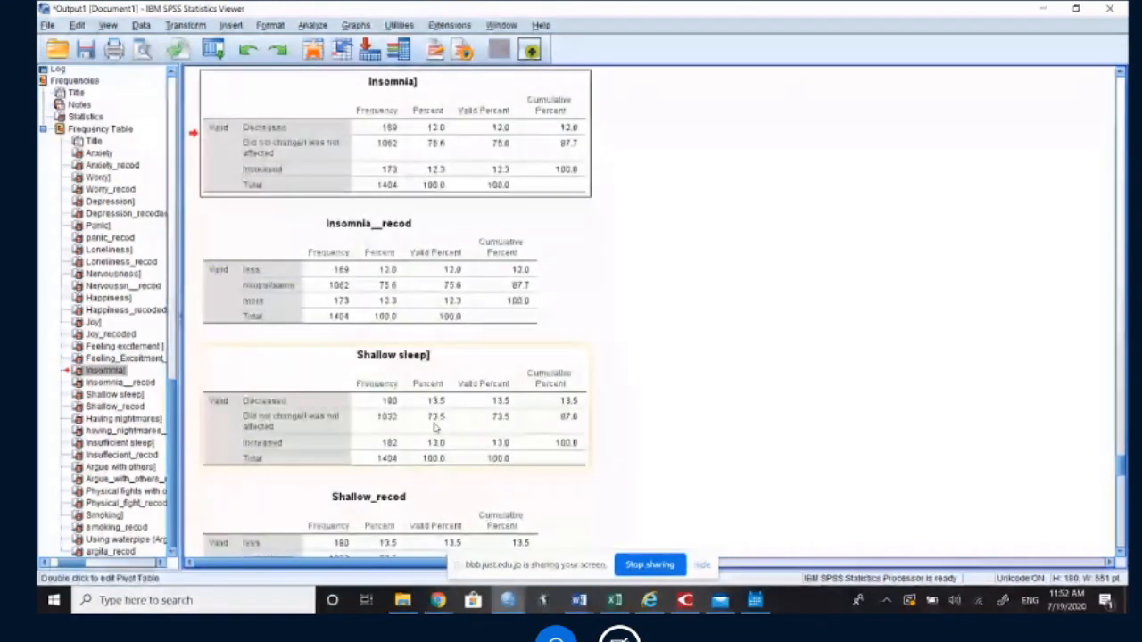
{"action": "left_click", "coordinate": [434, 446]}
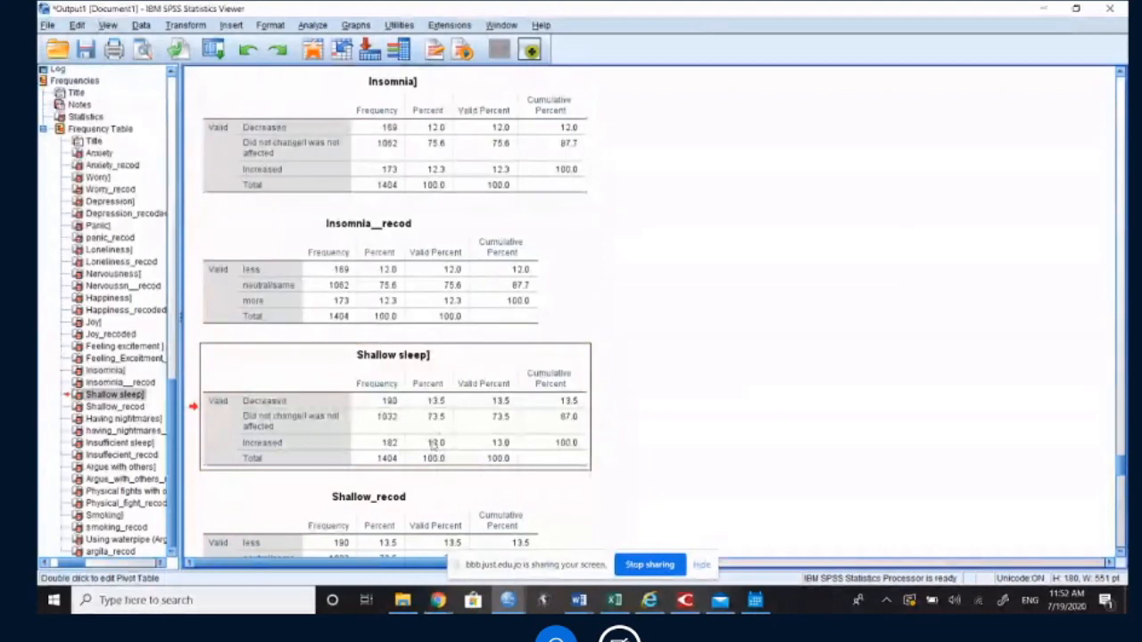
{"action": "scroll", "coordinate": [434, 446], "scroll_direction": "down", "scroll_amount": 3}
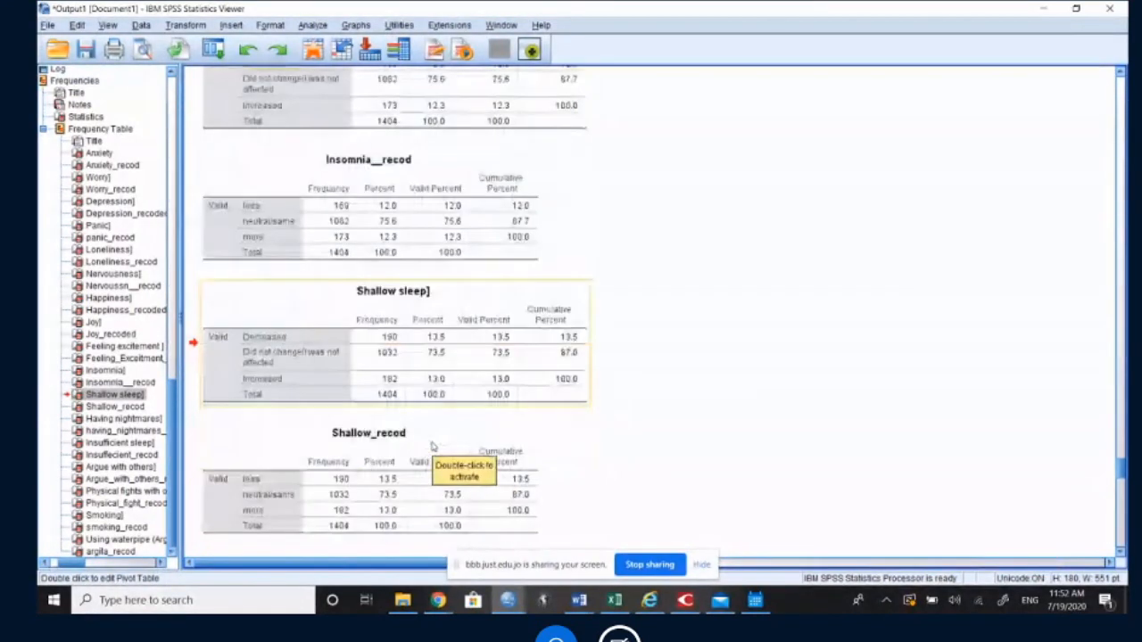
Step: Check the increased percentages in the Having nightmares and Insufficient sleep tables, leaving both tables unchanged
{"action": "scroll", "coordinate": [435, 446], "scroll_direction": "down", "scroll_amount": 5}
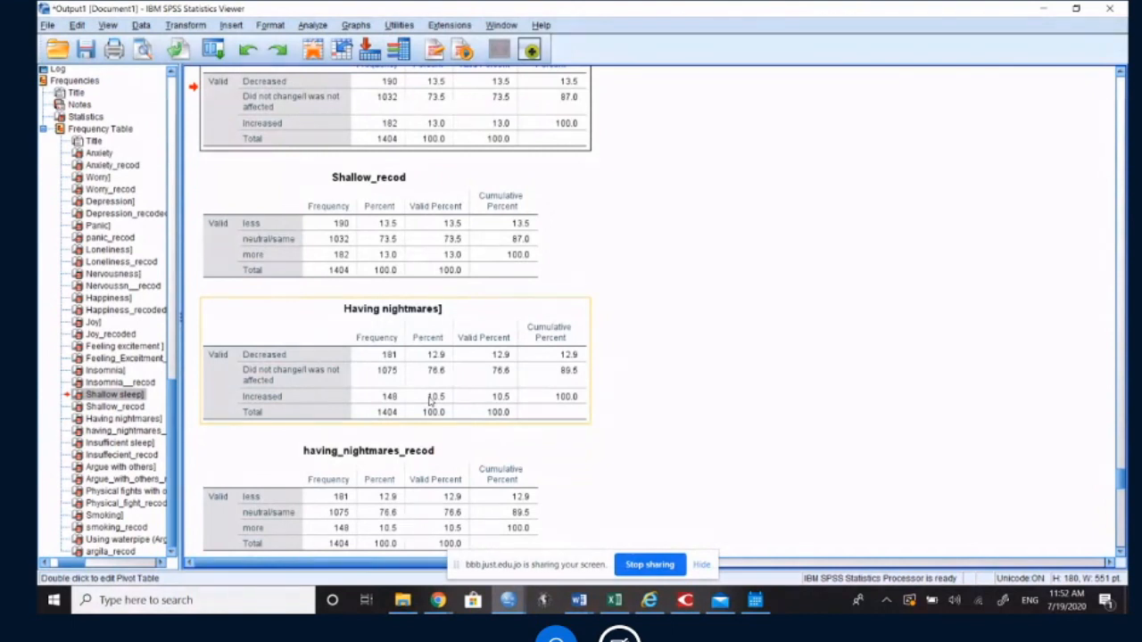
{"action": "scroll", "coordinate": [429, 403], "scroll_direction": "down", "scroll_amount": 3}
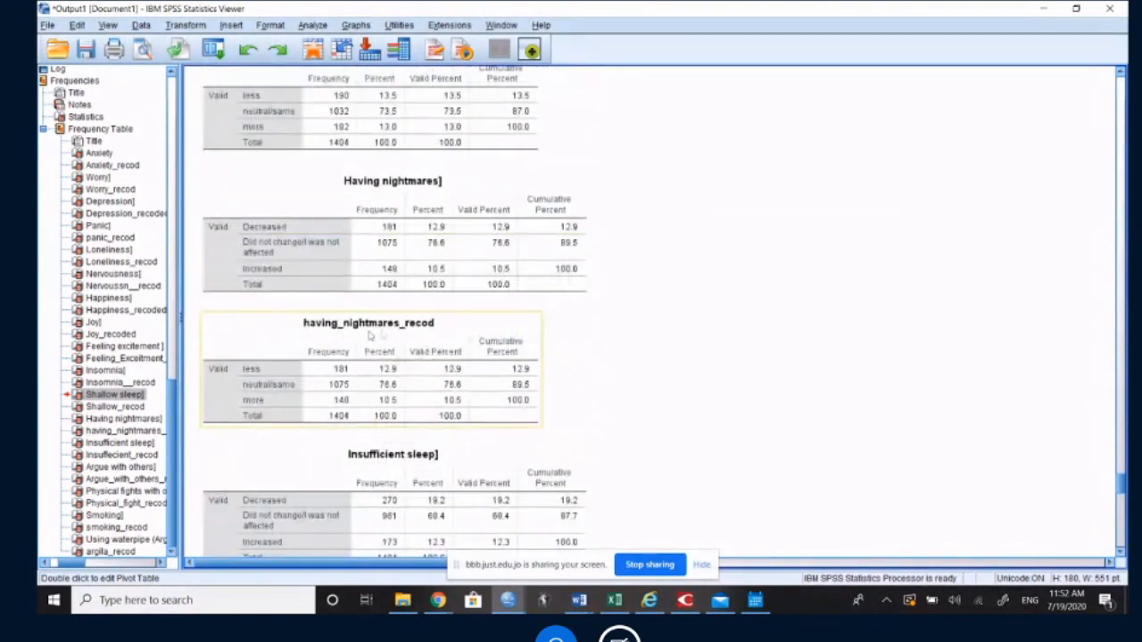
{"action": "scroll", "coordinate": [406, 357], "scroll_direction": "down", "scroll_amount": 1}
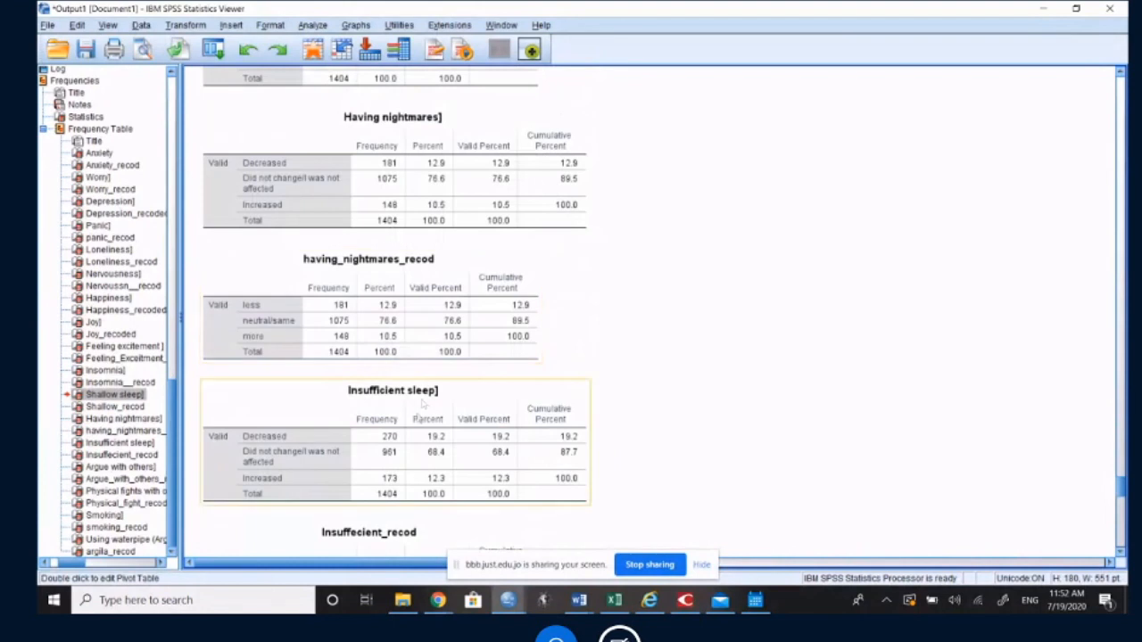
{"action": "left_click", "coordinate": [429, 479]}
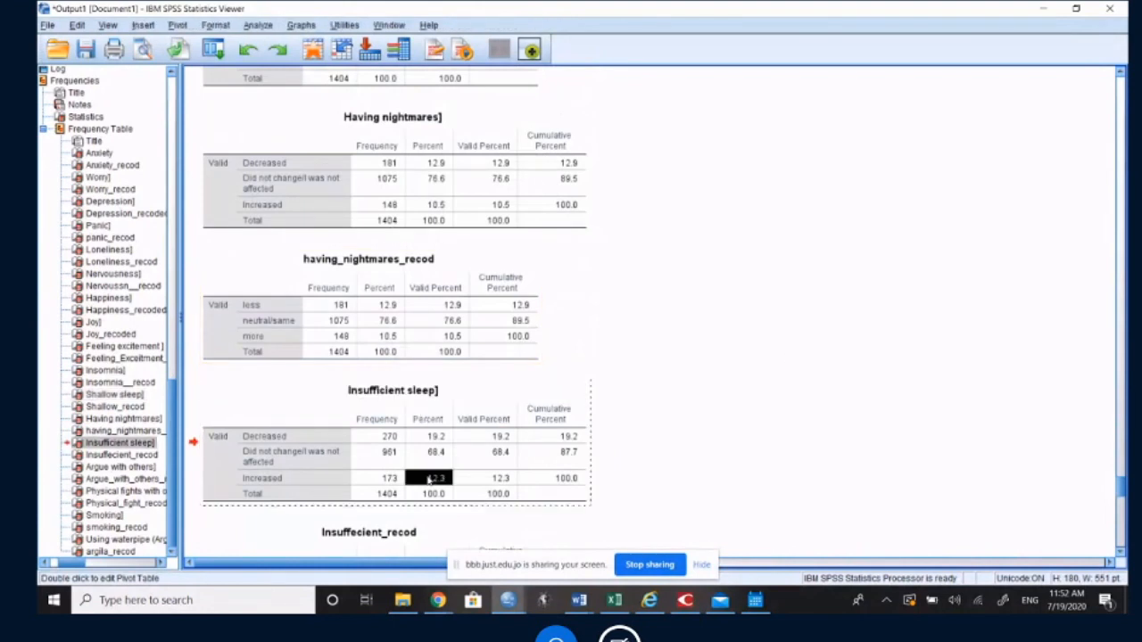
{"action": "left_click", "coordinate": [788, 358]}
Step: Look through the remaining frequency tables on arguing, physical fights and smoking
{"action": "scroll", "coordinate": [789, 358], "scroll_direction": "down", "scroll_amount": 4}
{"action": "scroll", "coordinate": [786, 358], "scroll_direction": "down", "scroll_amount": 6}
{"action": "scroll", "coordinate": [787, 357], "scroll_direction": "down", "scroll_amount": 1}
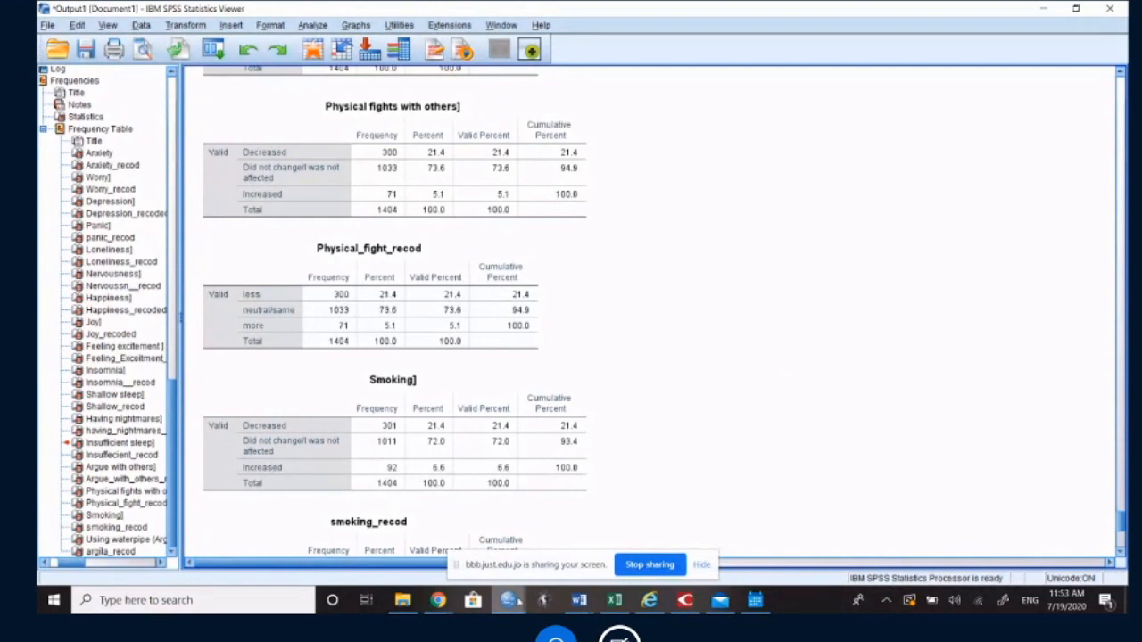
Step: Check the BigBlueButton session chat in Chrome and return to the data_Med_KAP_APRIL_2019 variable list in SPSS
{"action": "left_click", "coordinate": [434, 603]}
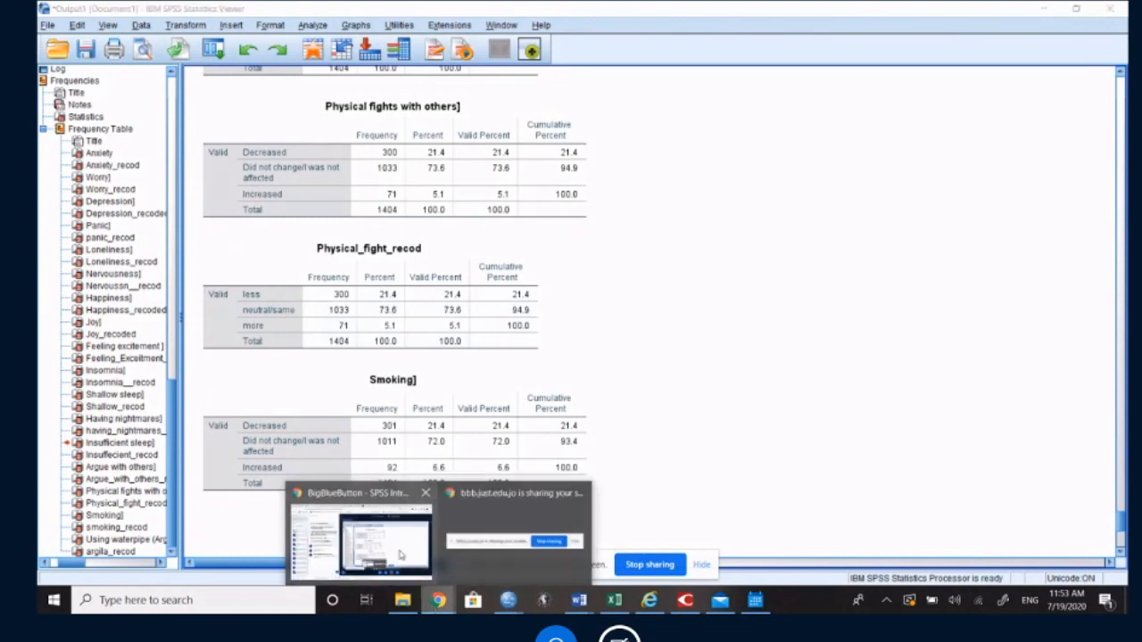
{"action": "left_click", "coordinate": [395, 554]}
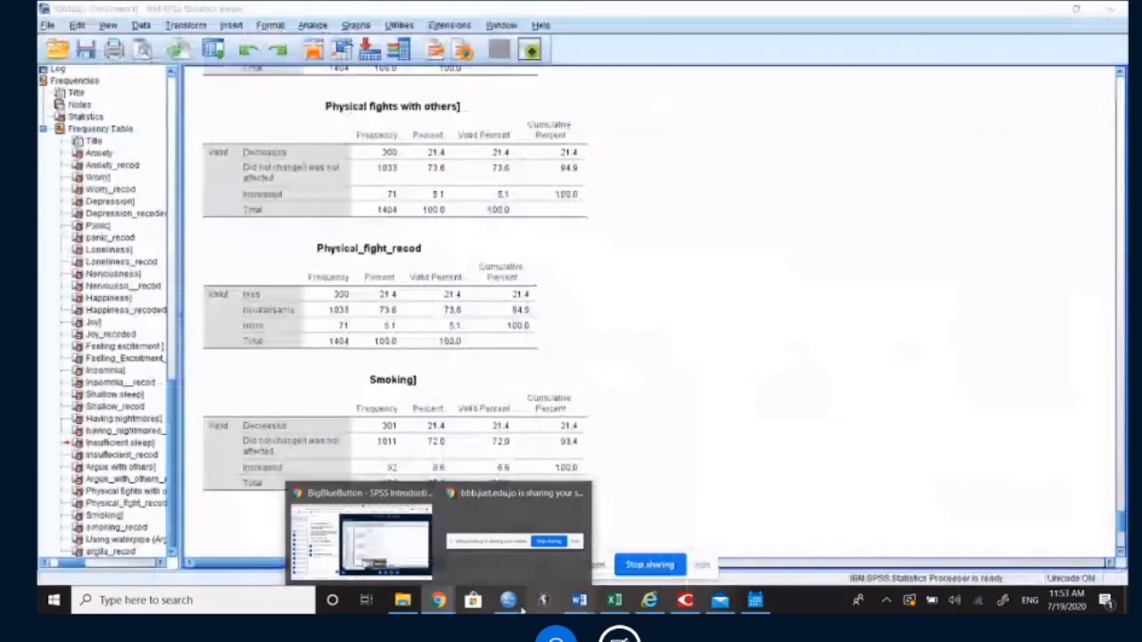
{"action": "mouse_move", "coordinate": [513, 602]}
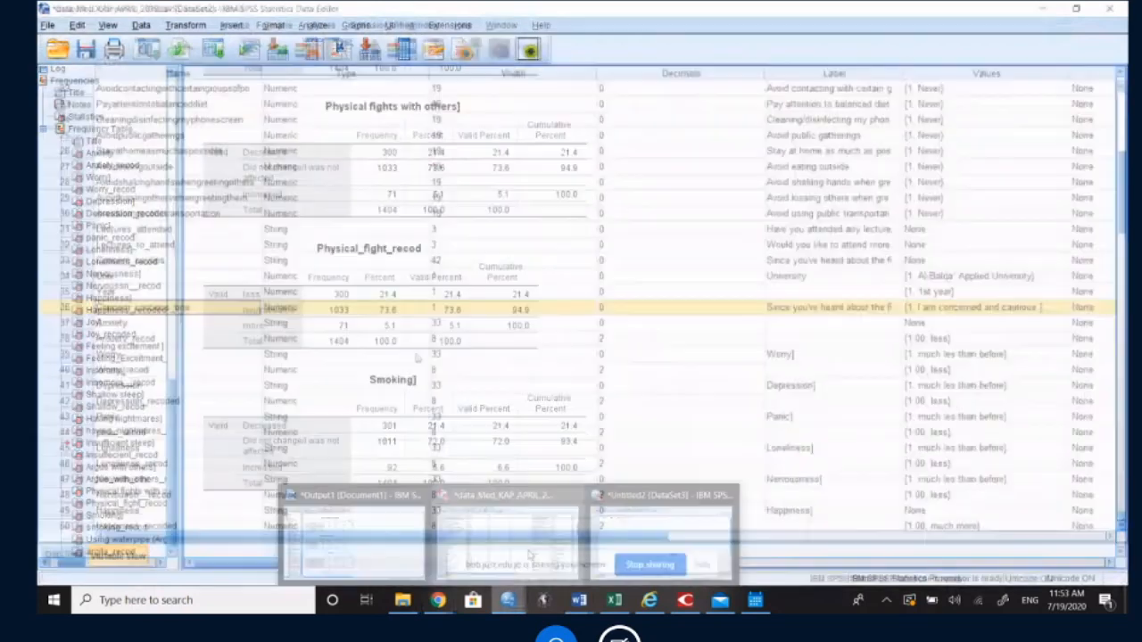
{"action": "left_click", "coordinate": [529, 555]}
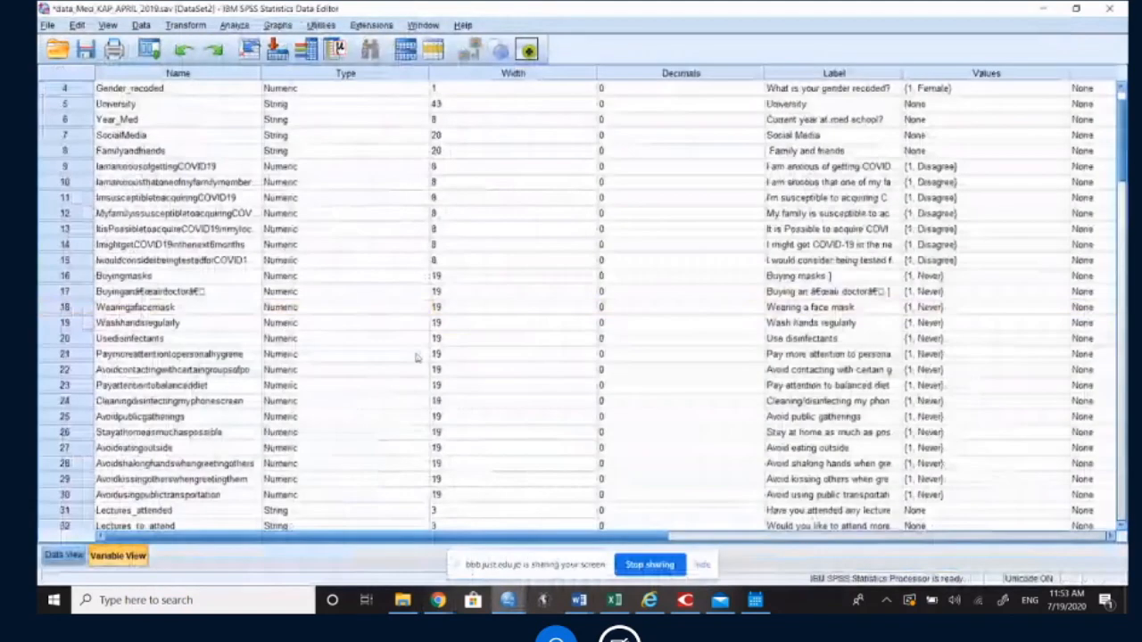
{"action": "scroll", "coordinate": [416, 357], "scroll_direction": "up", "scroll_amount": 1}
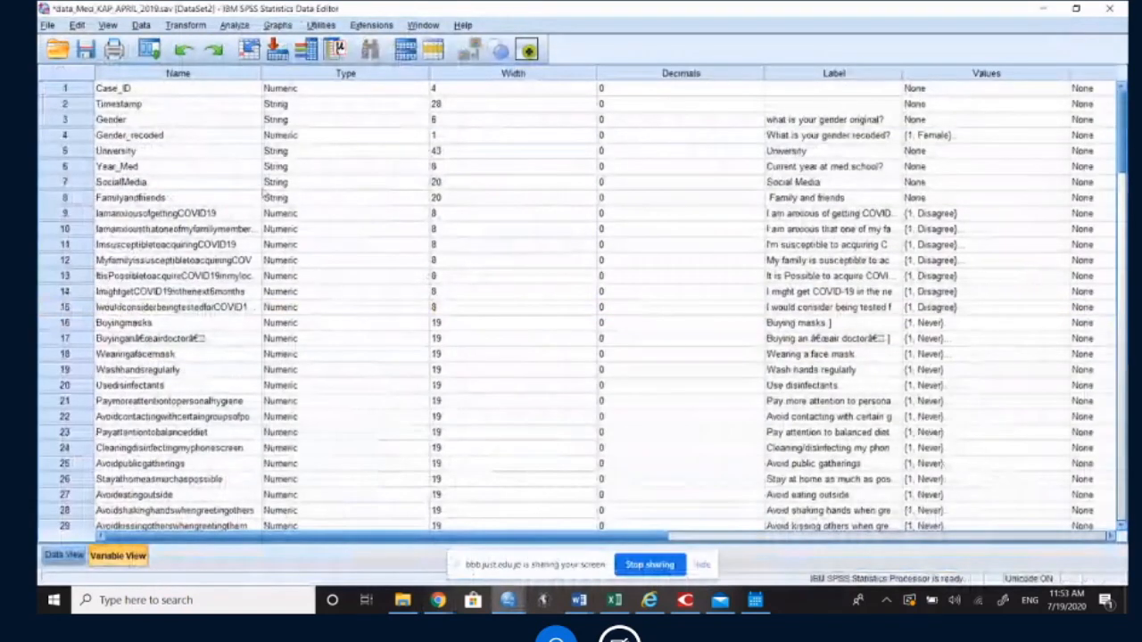
Step: View the text entries of the University variable in the case data and jump to its variable definition
{"action": "left_click", "coordinate": [64, 555]}
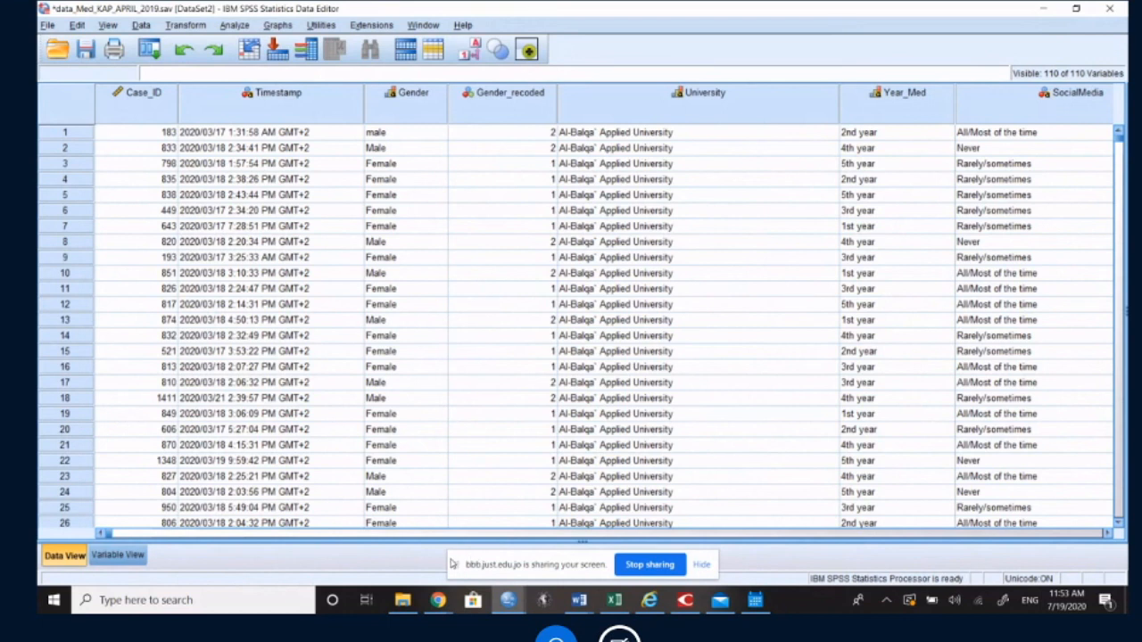
{"action": "left_click", "coordinate": [636, 136]}
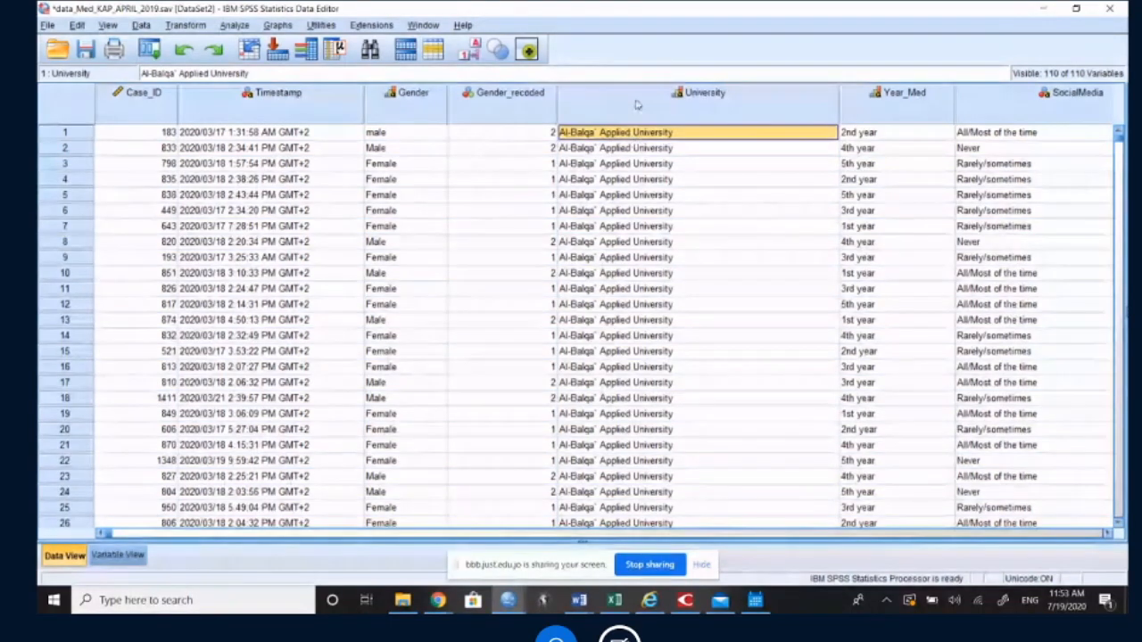
{"action": "double_click", "coordinate": [637, 101]}
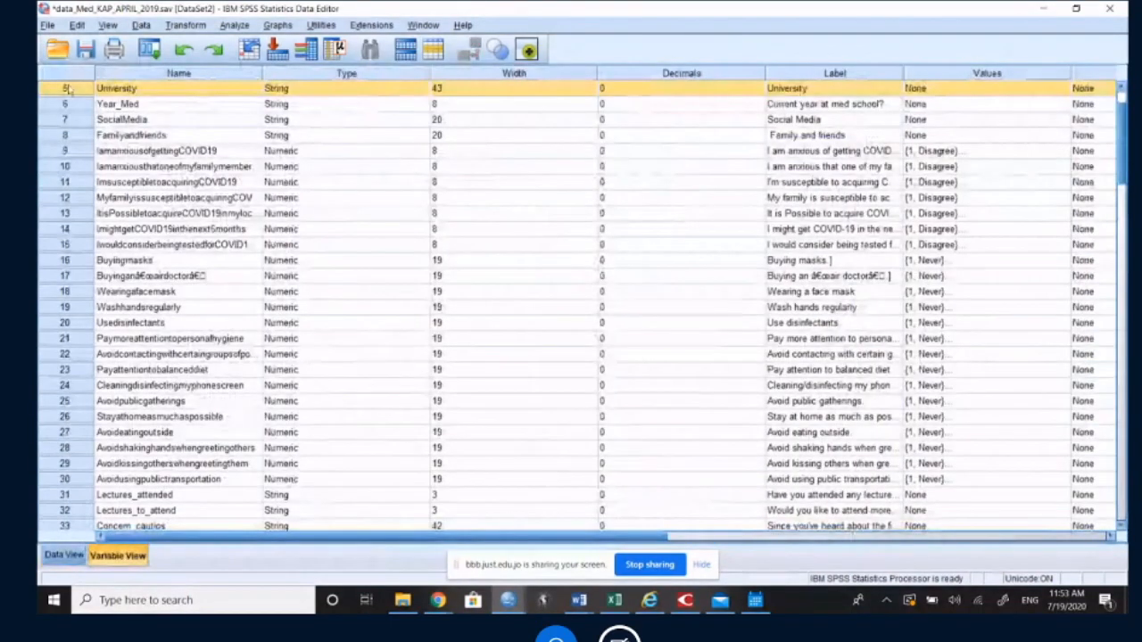
Step: Compare the original string University variable with the numeric Univ and Year variables further down the variable list
{"action": "scroll", "coordinate": [91, 323], "scroll_direction": "down", "scroll_amount": 5}
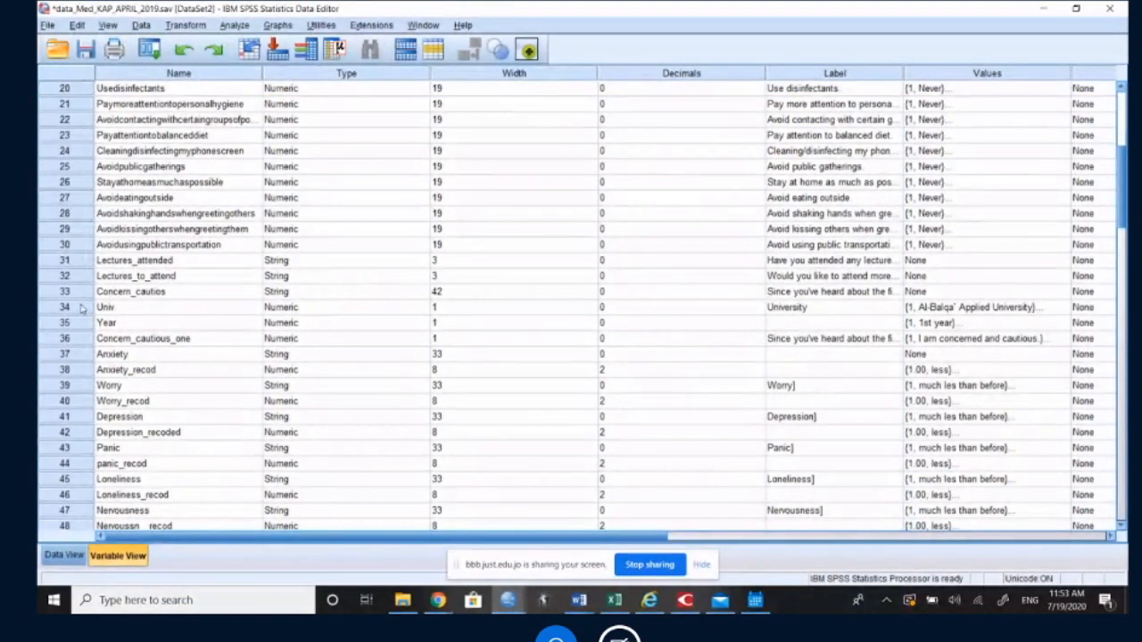
{"action": "scroll", "coordinate": [145, 209], "scroll_direction": "up", "scroll_amount": 7}
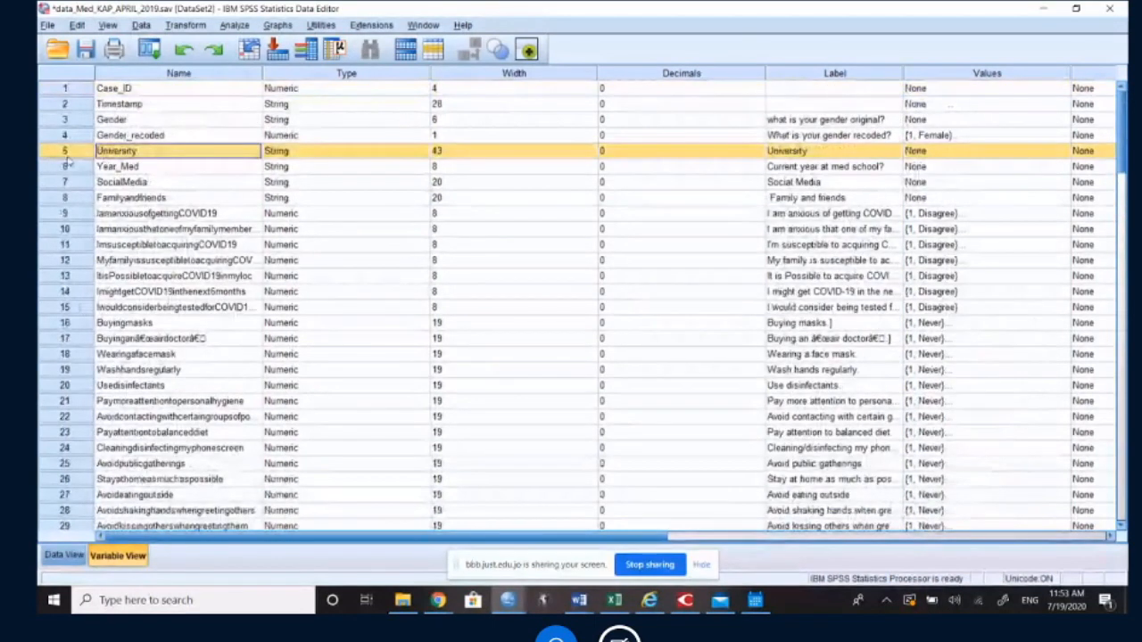
{"action": "scroll", "coordinate": [75, 175], "scroll_direction": "down", "scroll_amount": 2}
{"action": "scroll", "coordinate": [75, 177], "scroll_direction": "down", "scroll_amount": 3}
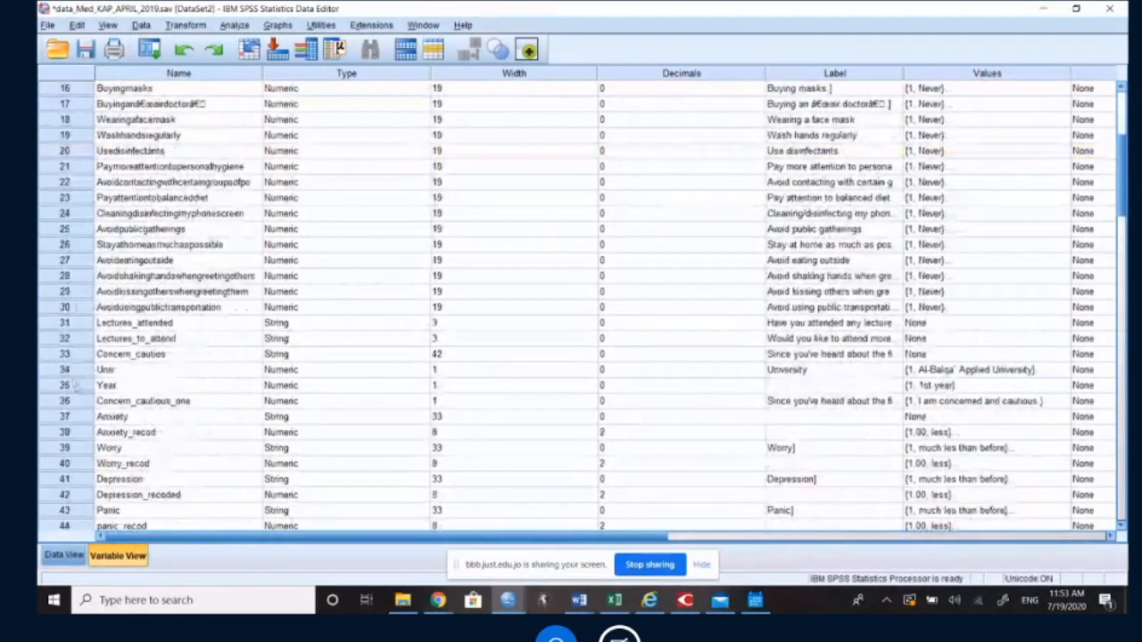
{"action": "left_click", "coordinate": [75, 386]}
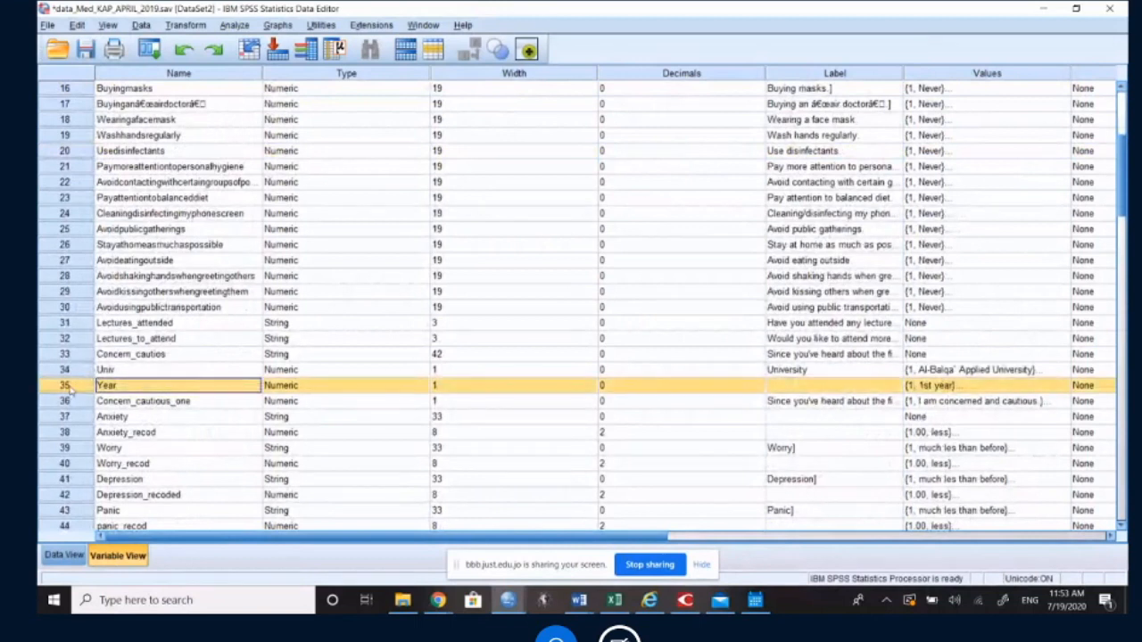
{"action": "left_click", "coordinate": [71, 373]}
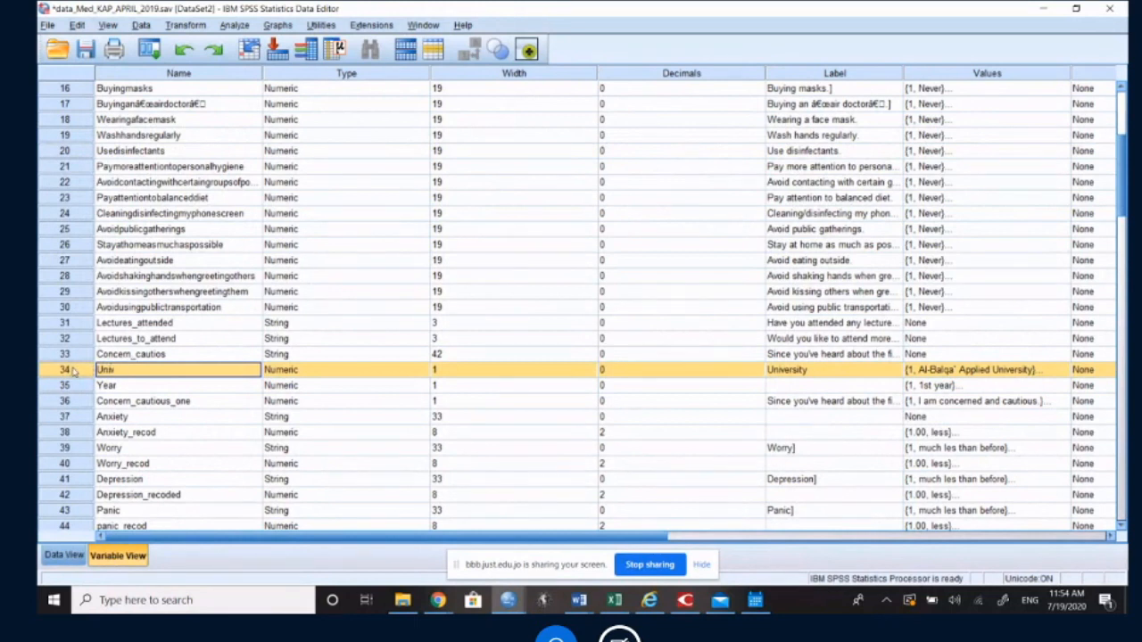
Step: Open the Frequencies analysis and clear all previously chosen variables
{"action": "left_click", "coordinate": [234, 25]}
{"action": "mouse_move", "coordinate": [276, 60]}
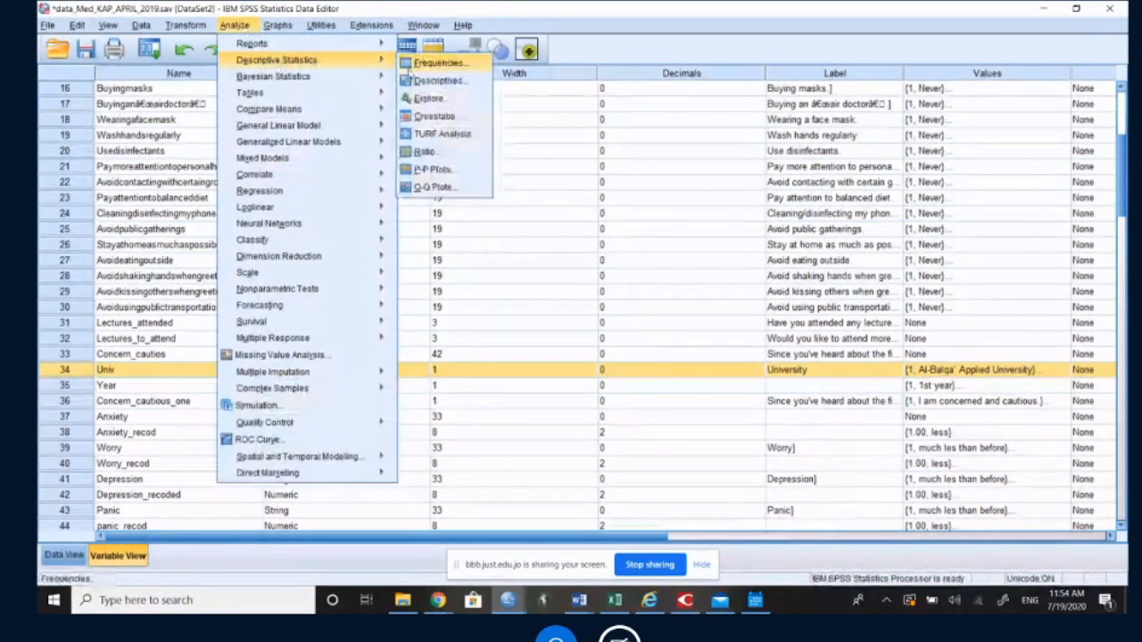
{"action": "left_click", "coordinate": [436, 63]}
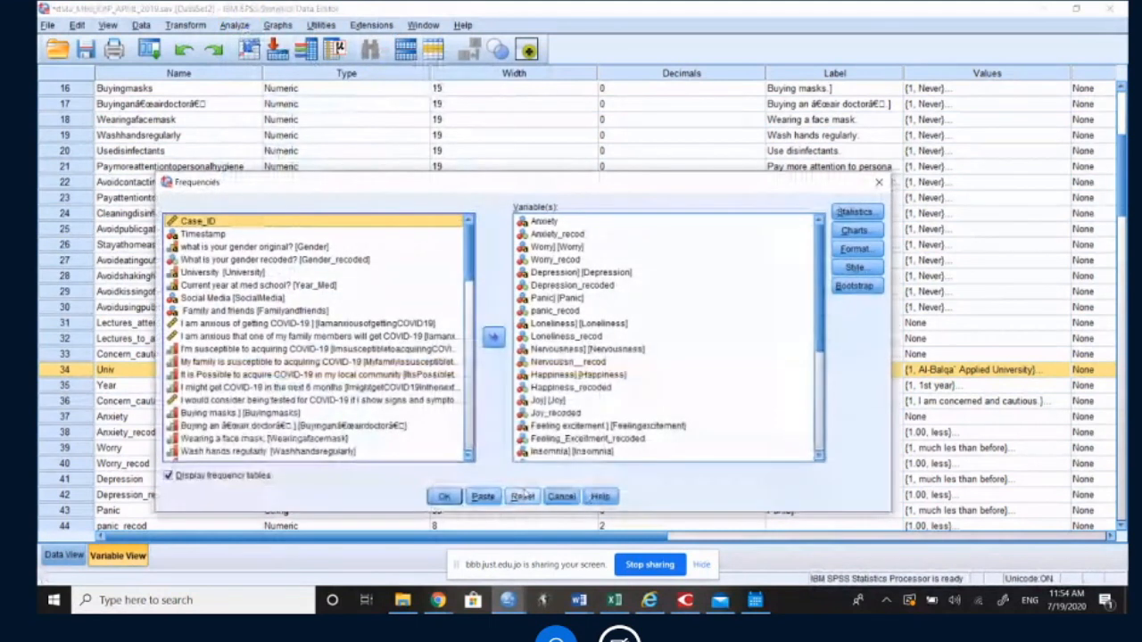
{"action": "left_click", "coordinate": [523, 496]}
Step: Add the numeric University [Univ] and original University [University] variables to the Frequencies analysis
{"action": "left_click", "coordinate": [279, 350]}
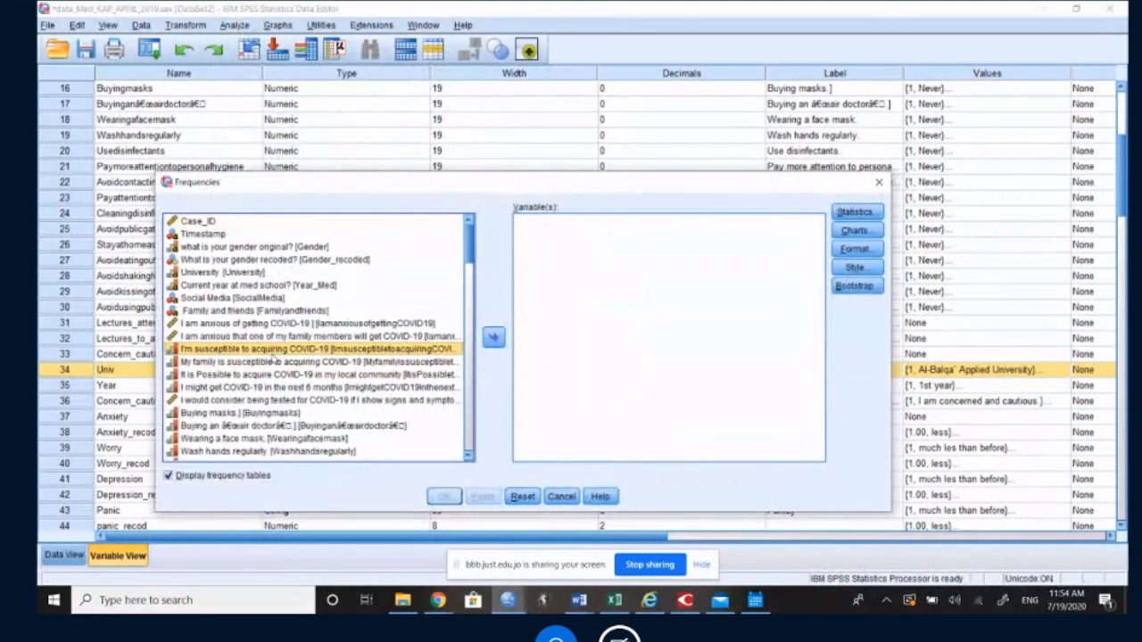
{"action": "key", "text": "u"}
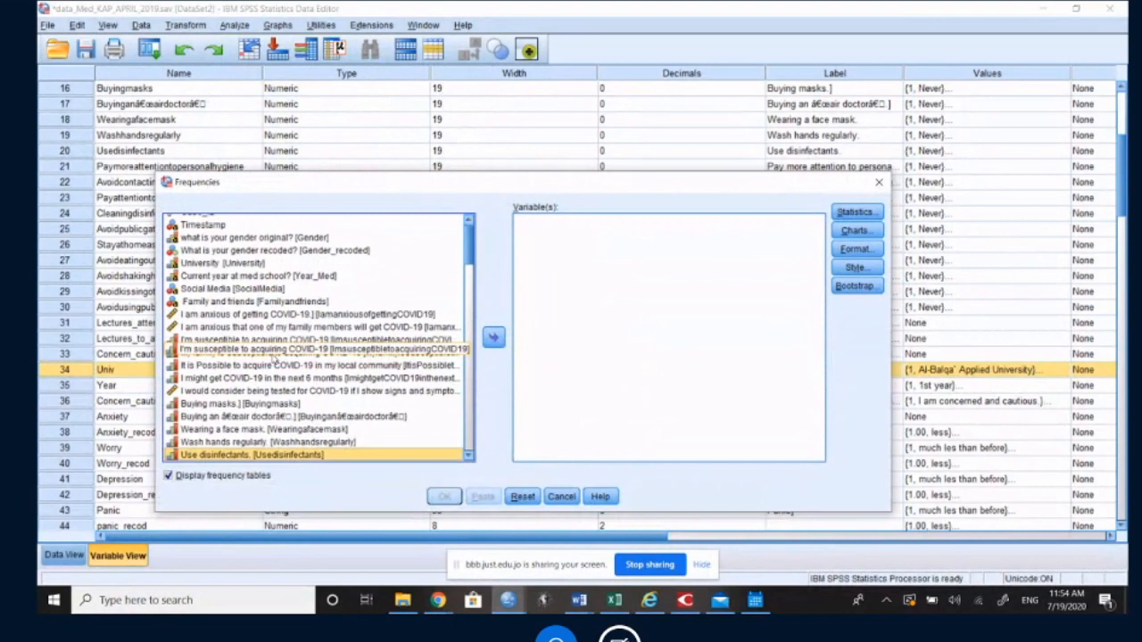
{"action": "key", "text": "u"}
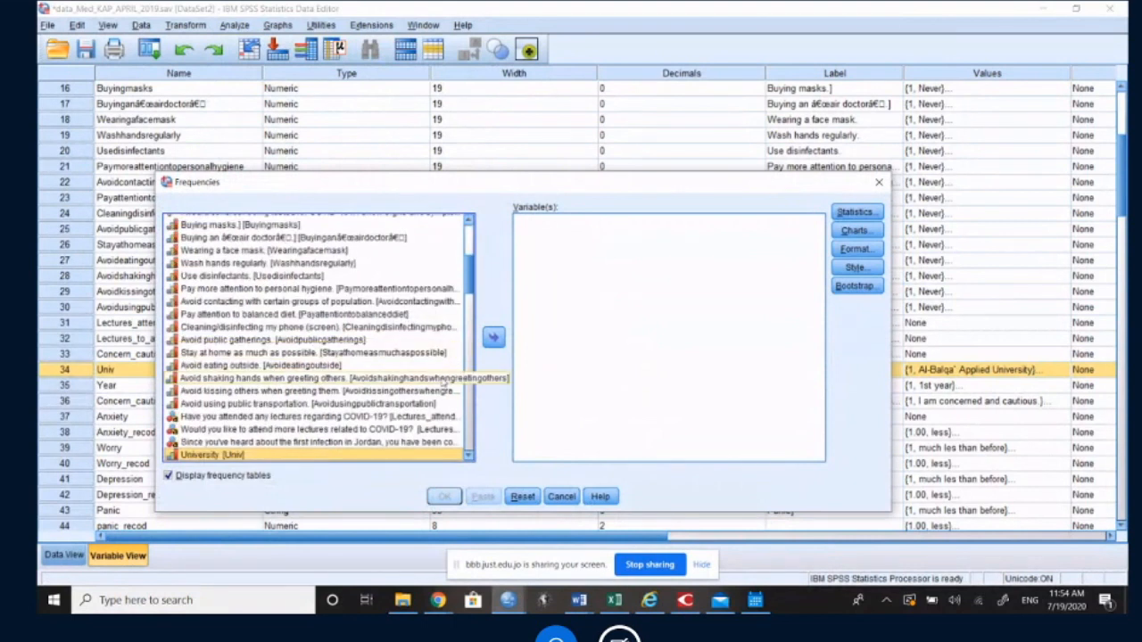
{"action": "left_click", "coordinate": [493, 336]}
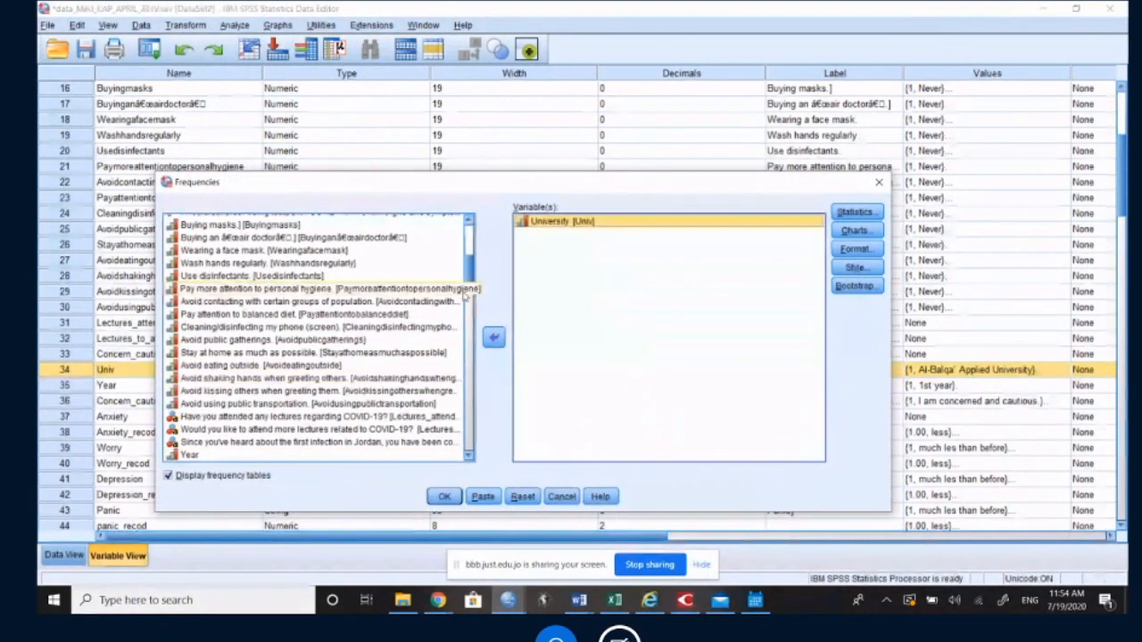
{"action": "scroll", "coordinate": [356, 295], "scroll_direction": "up", "scroll_amount": 5}
{"action": "left_click", "coordinate": [201, 273]}
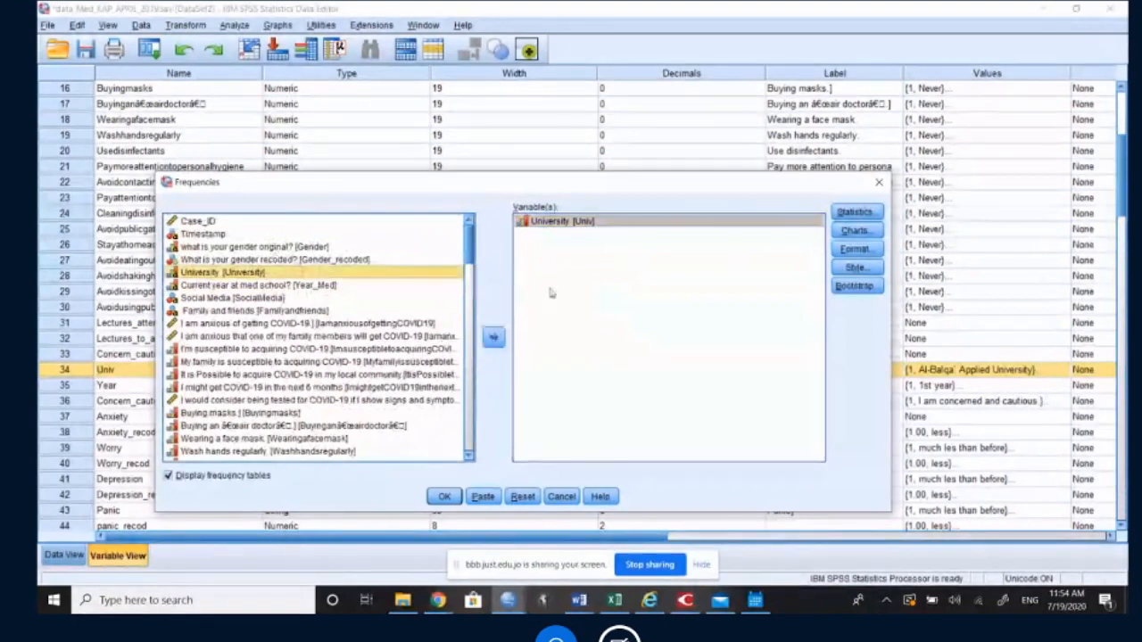
{"action": "left_click", "coordinate": [493, 336]}
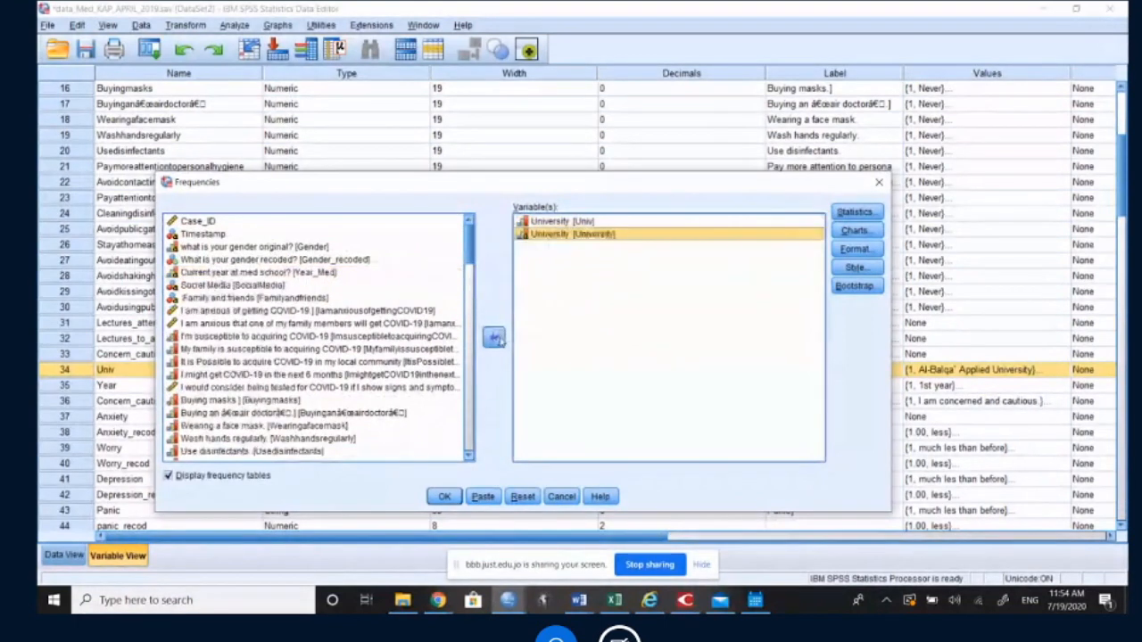
Step: Reorder the analysis variables so that University [Univ] is listed after University [University]
{"action": "left_click", "coordinate": [562, 221]}
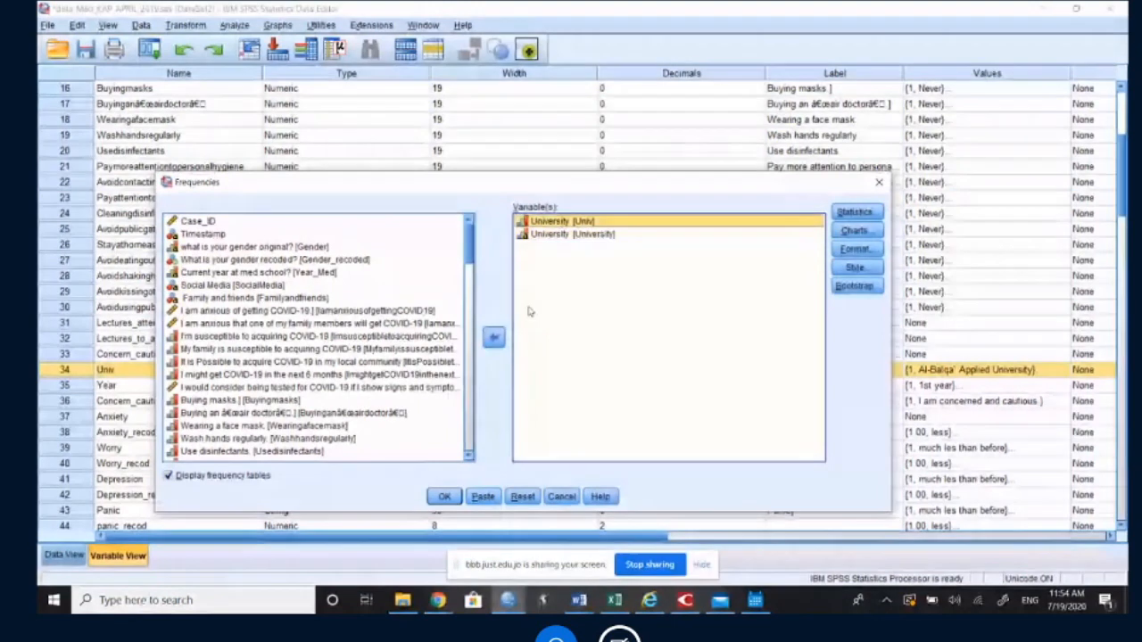
{"action": "left_click", "coordinate": [493, 336]}
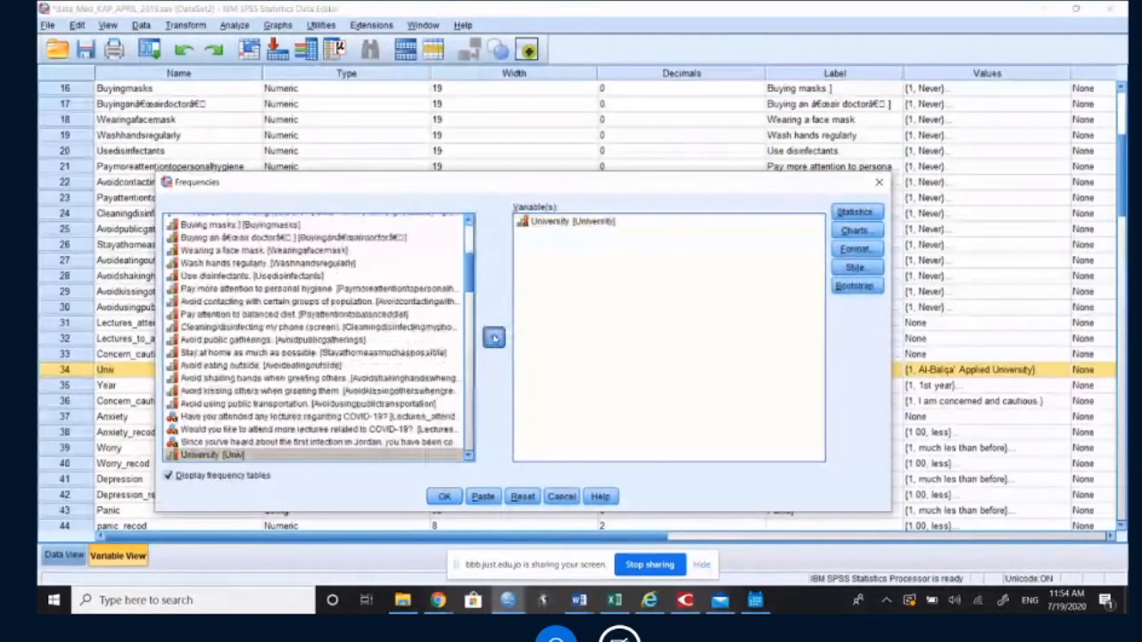
{"action": "left_click", "coordinate": [494, 337]}
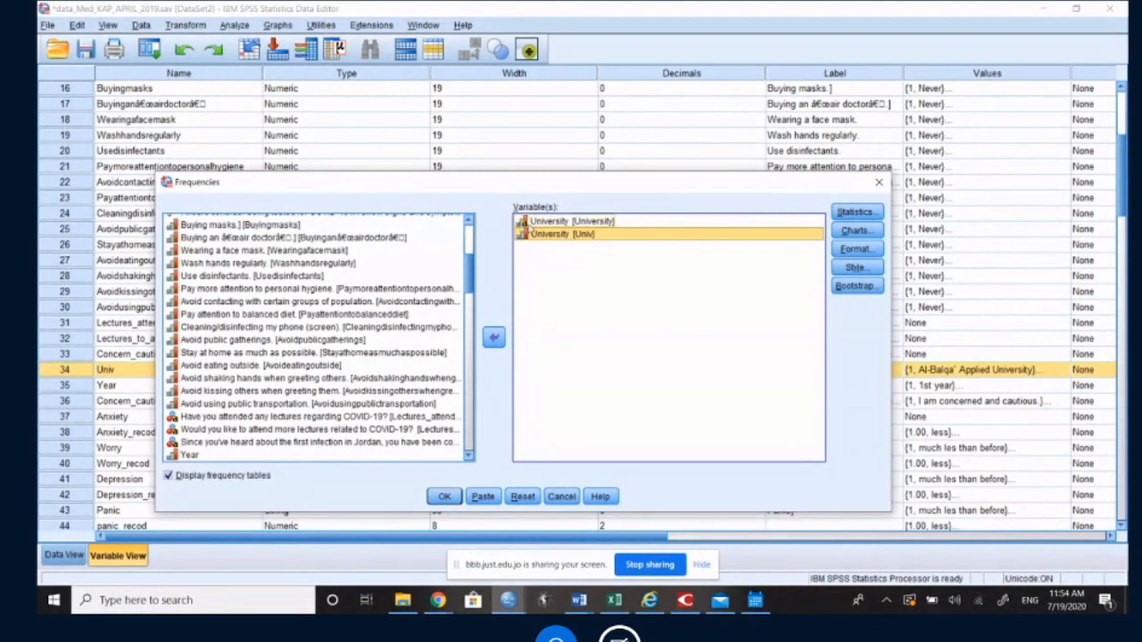
Step: Compare the two University entries in the analysis list and run the frequencies for both
{"action": "left_click", "coordinate": [527, 222]}
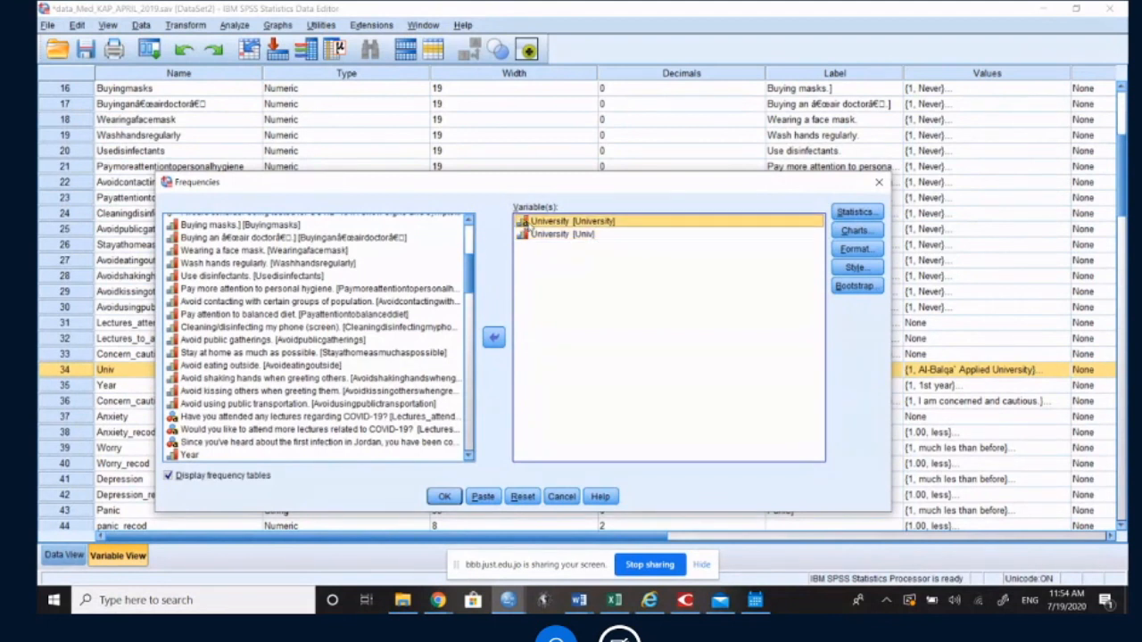
{"action": "left_click", "coordinate": [532, 234]}
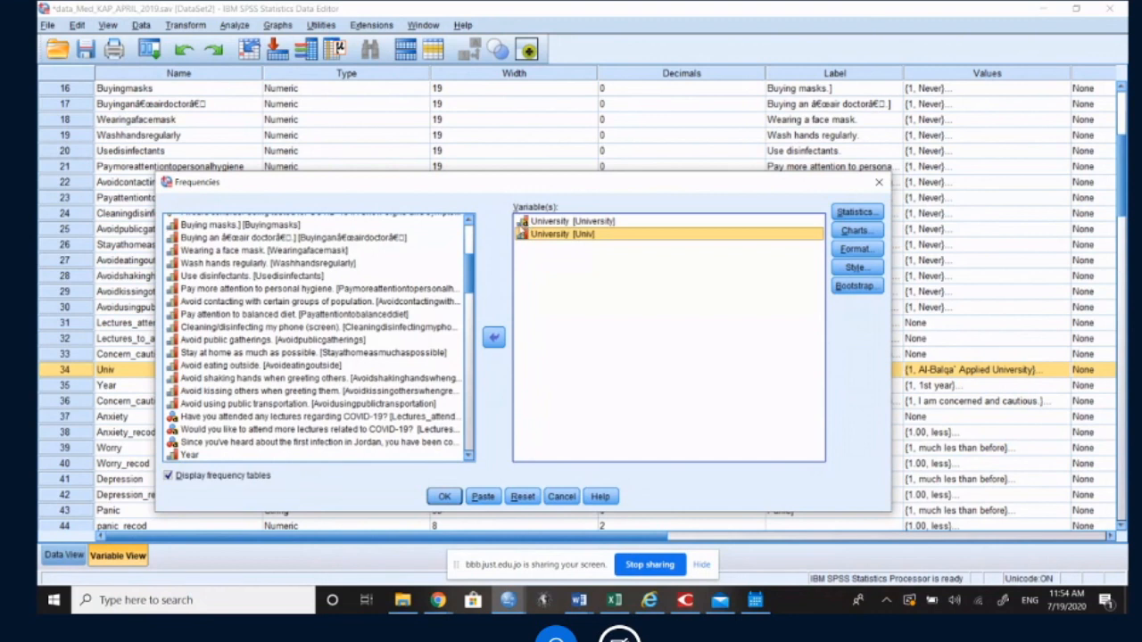
{"action": "left_click", "coordinate": [533, 222]}
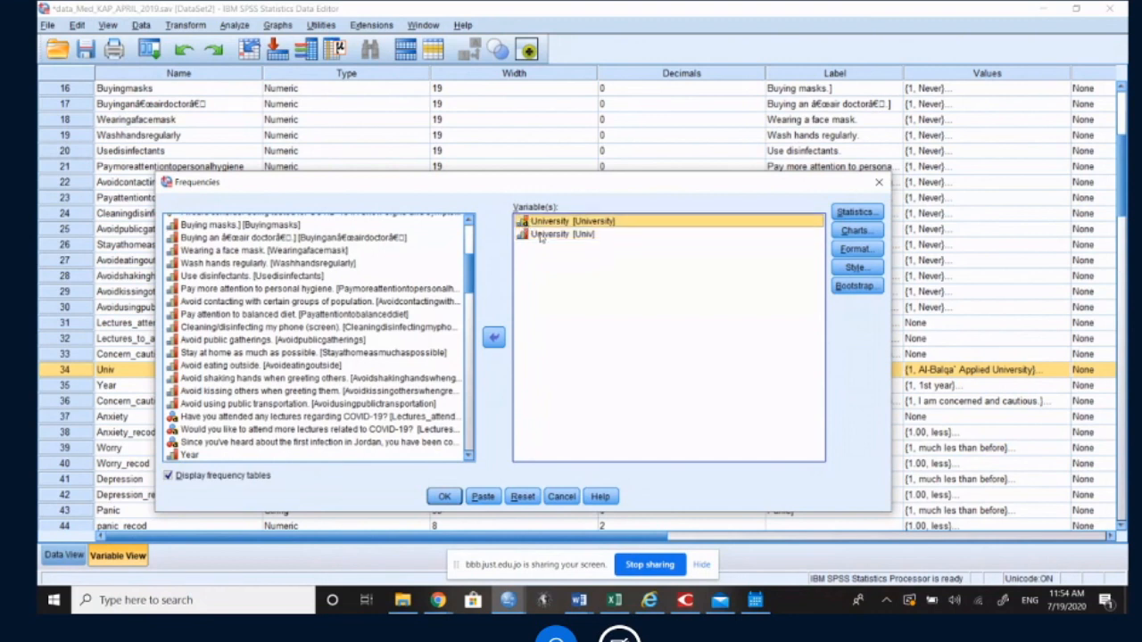
{"action": "left_click", "coordinate": [542, 235]}
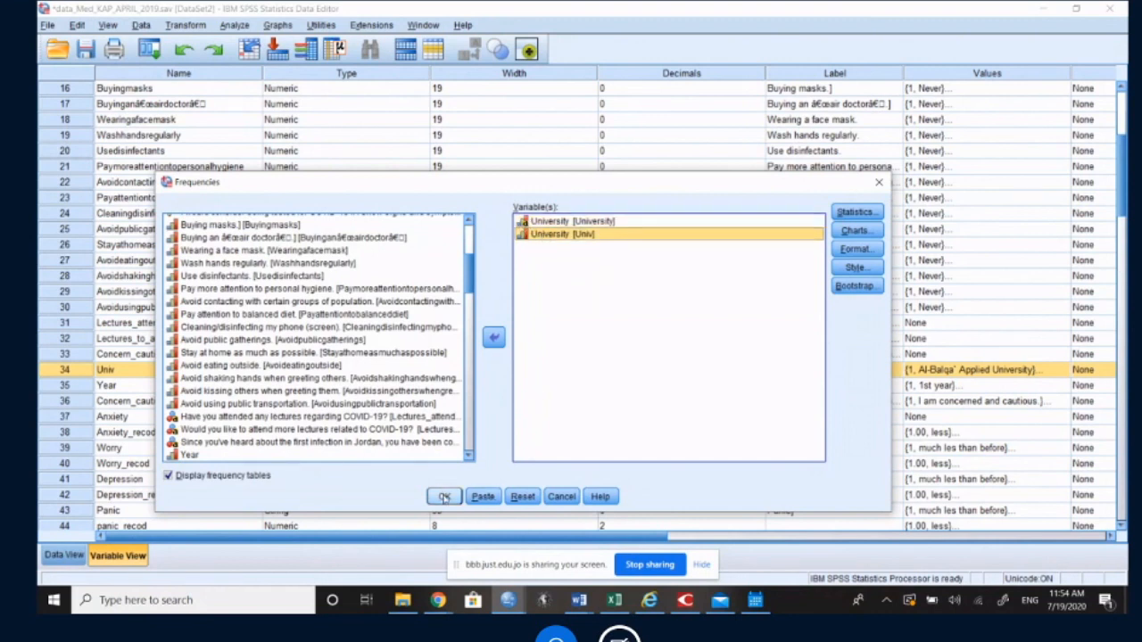
{"action": "left_click", "coordinate": [444, 497]}
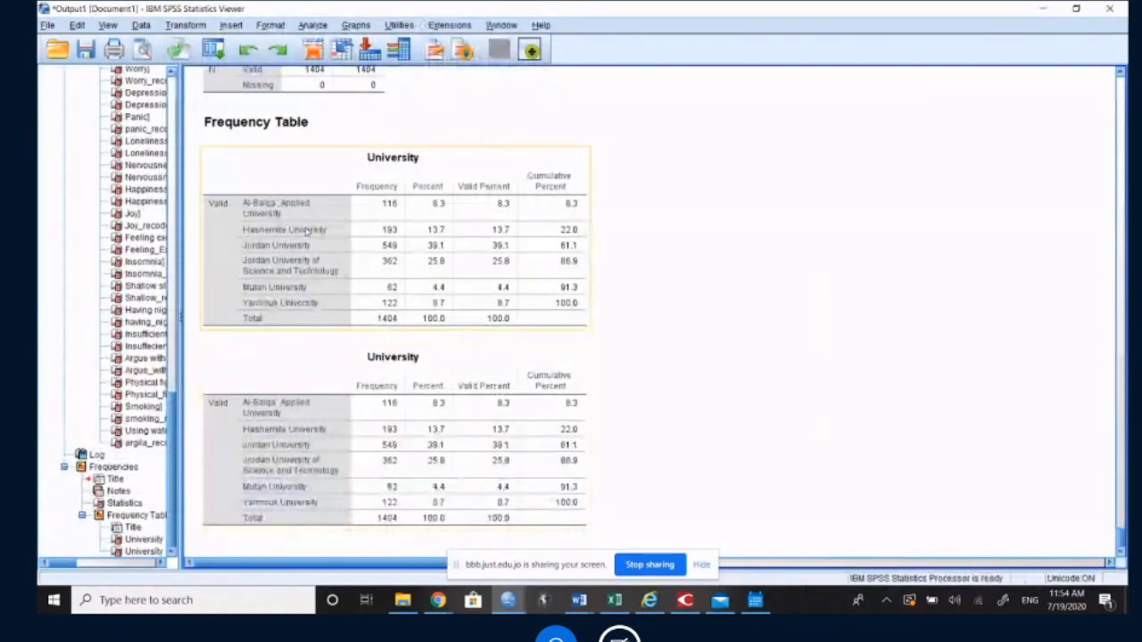
Step: Compare the two University frequency tables, checking the Al-Balqa' Applied University row in each
{"action": "left_click", "coordinate": [423, 363]}
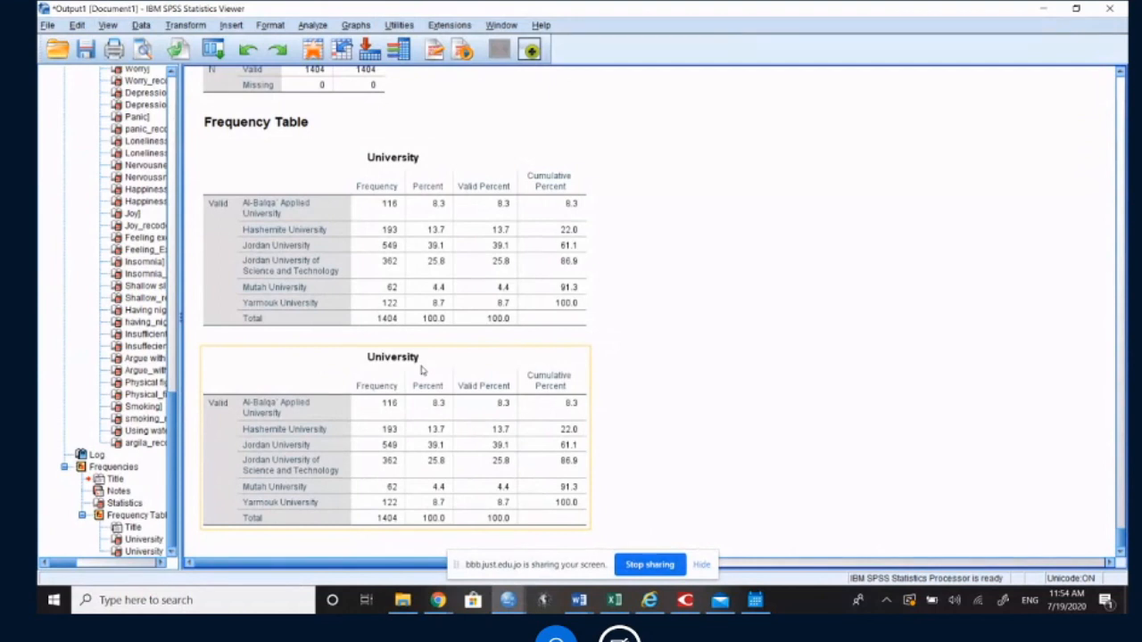
{"action": "left_click", "coordinate": [270, 207]}
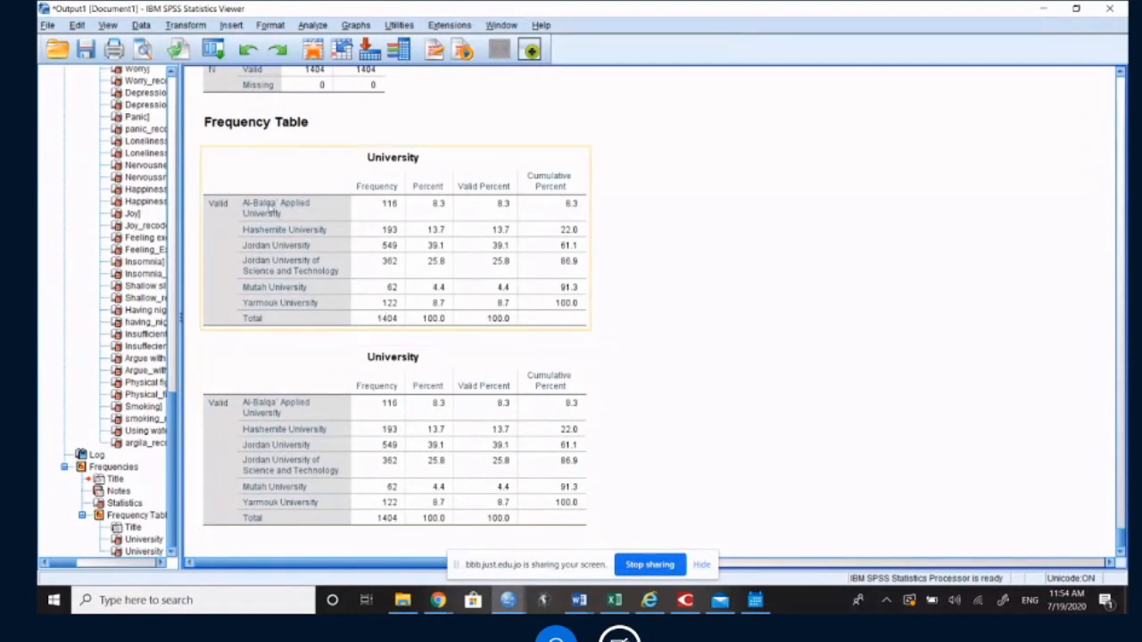
{"action": "left_click", "coordinate": [279, 414]}
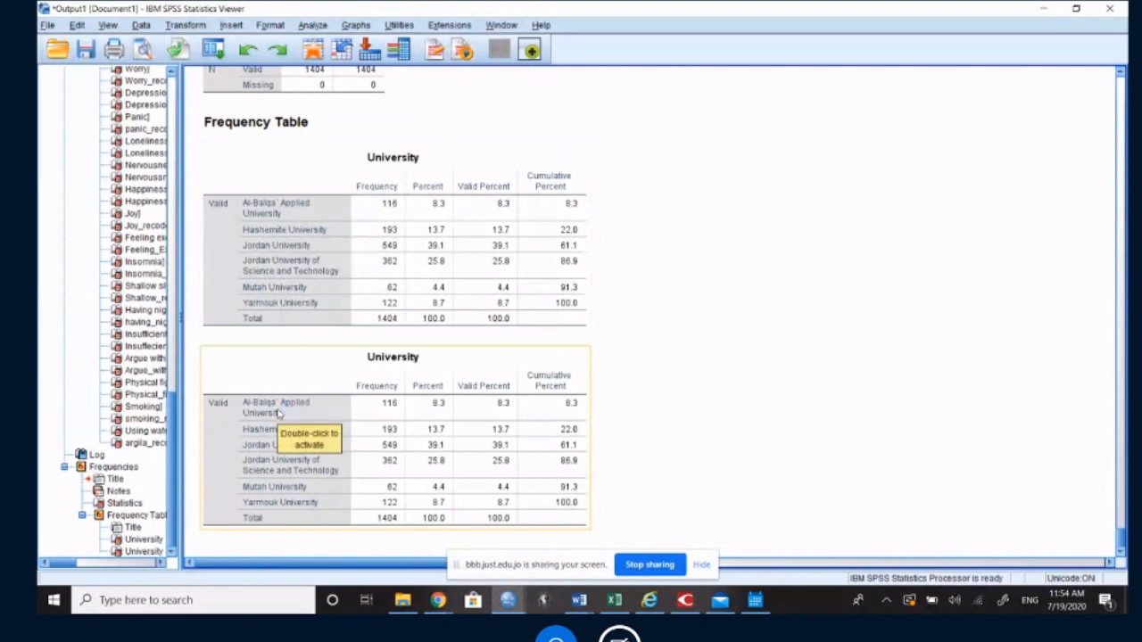
{"action": "left_click", "coordinate": [287, 205]}
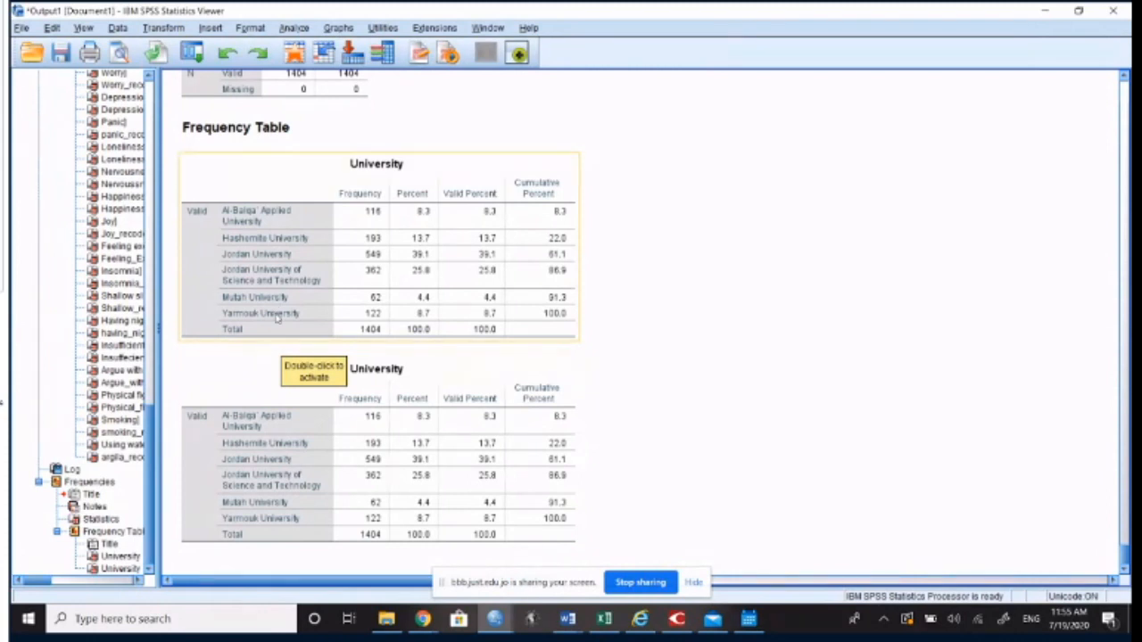
Step: Switch to the data_Med_KAP_APRIL_2019 data set and review each university's value label for the Univ variable
{"action": "left_click", "coordinate": [496, 621]}
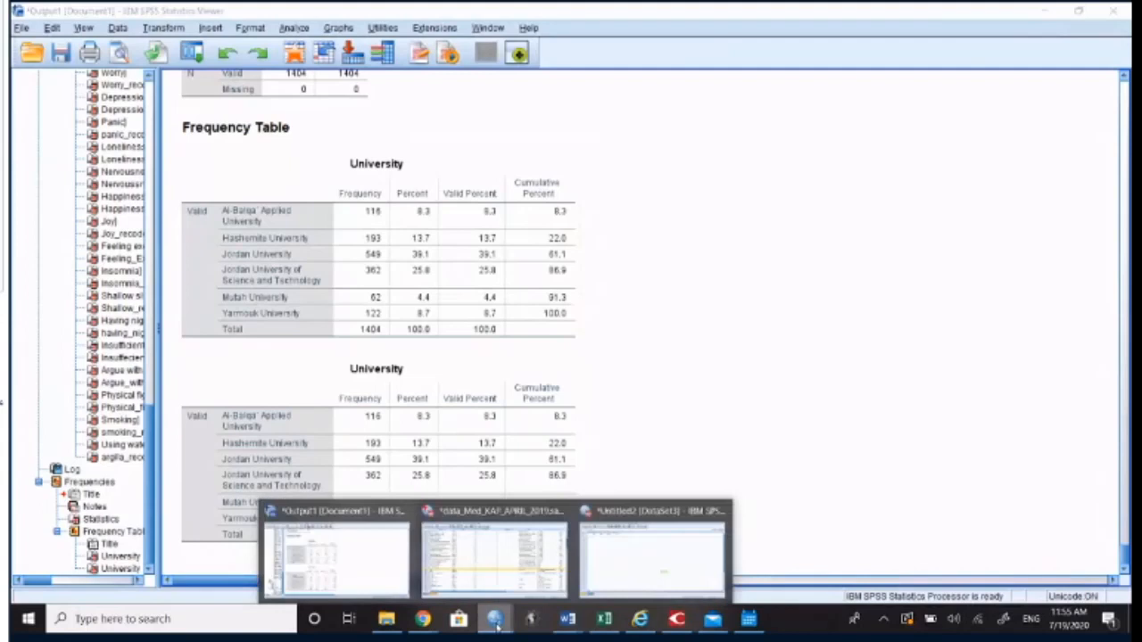
{"action": "left_click", "coordinate": [478, 562]}
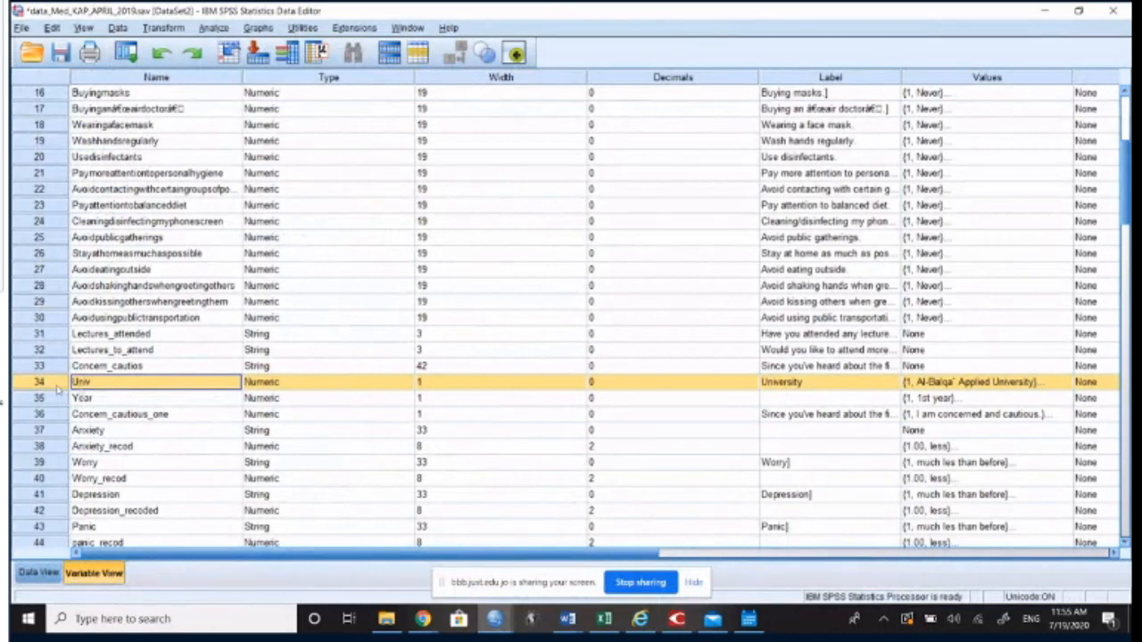
{"action": "left_click", "coordinate": [1017, 384]}
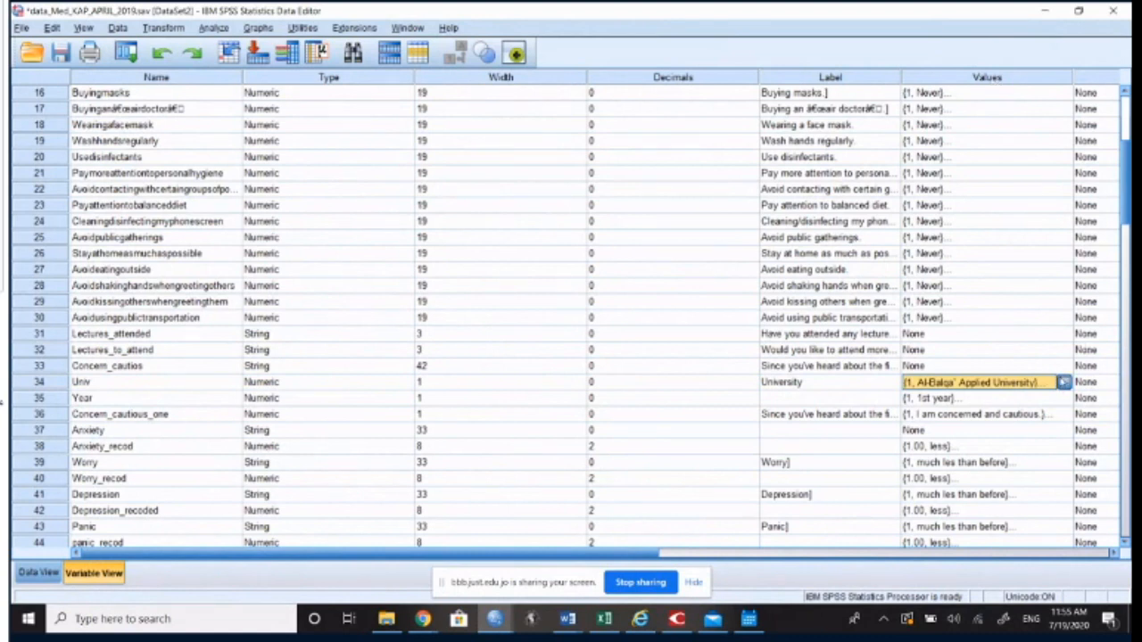
{"action": "left_click", "coordinate": [1062, 382]}
{"action": "left_click", "coordinate": [526, 291]}
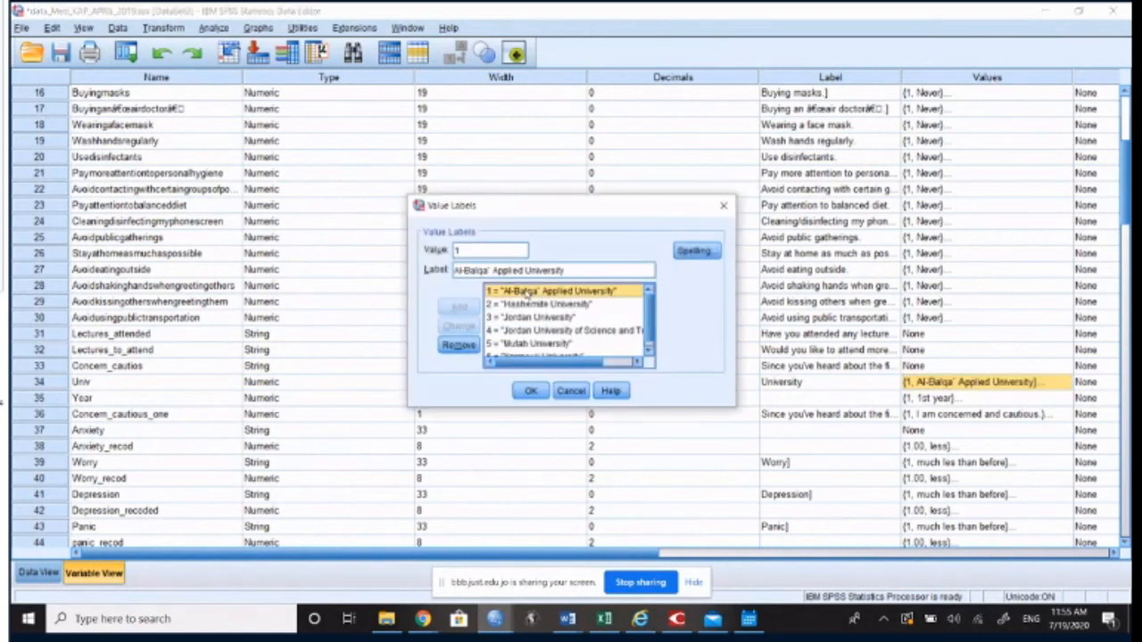
{"action": "left_click", "coordinate": [536, 304]}
{"action": "left_click", "coordinate": [533, 318]}
{"action": "left_click", "coordinate": [546, 331]}
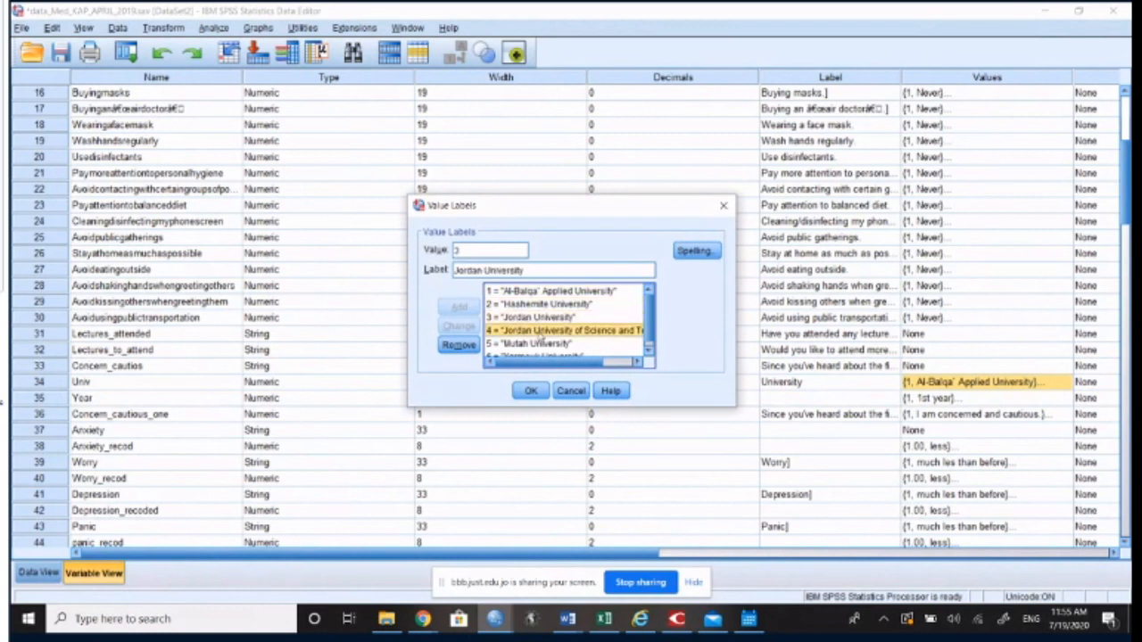
{"action": "left_click", "coordinate": [558, 344]}
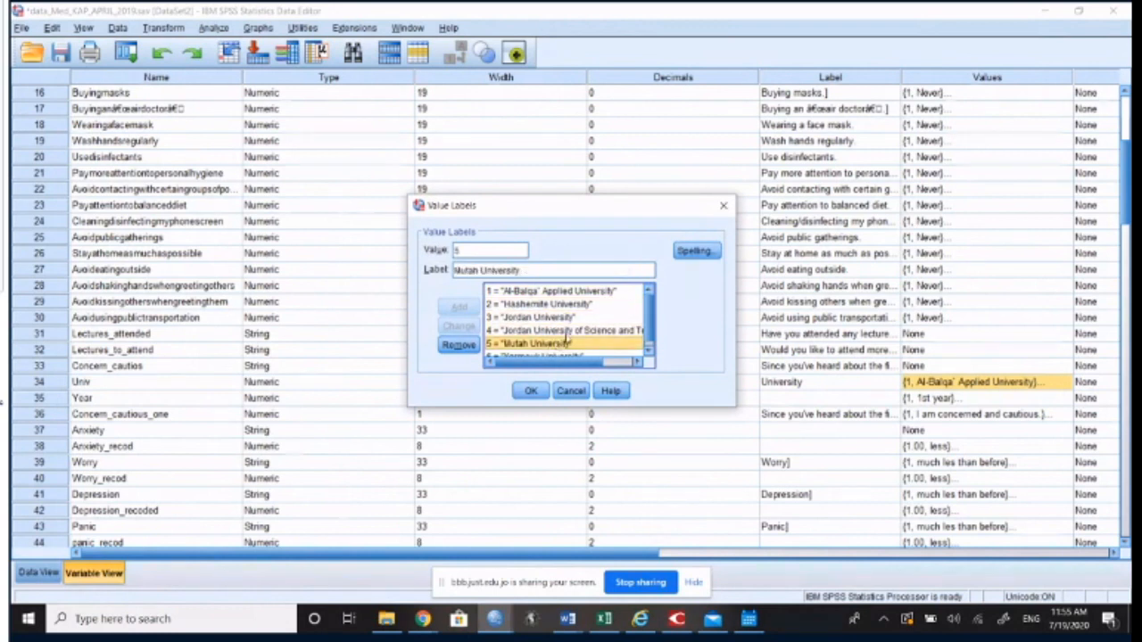
{"action": "left_click", "coordinate": [571, 352]}
{"action": "left_click", "coordinate": [571, 391]}
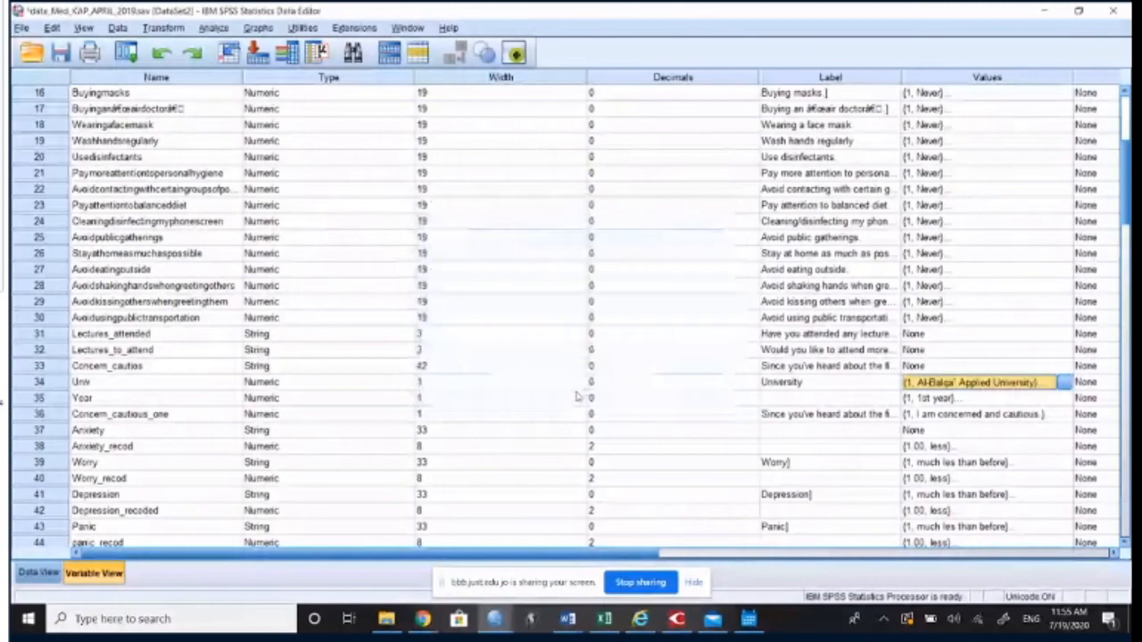
Step: Reopen the Univ value labels and check the entry for value 4, Jordan University of Science and Technology
{"action": "left_click", "coordinate": [1063, 382]}
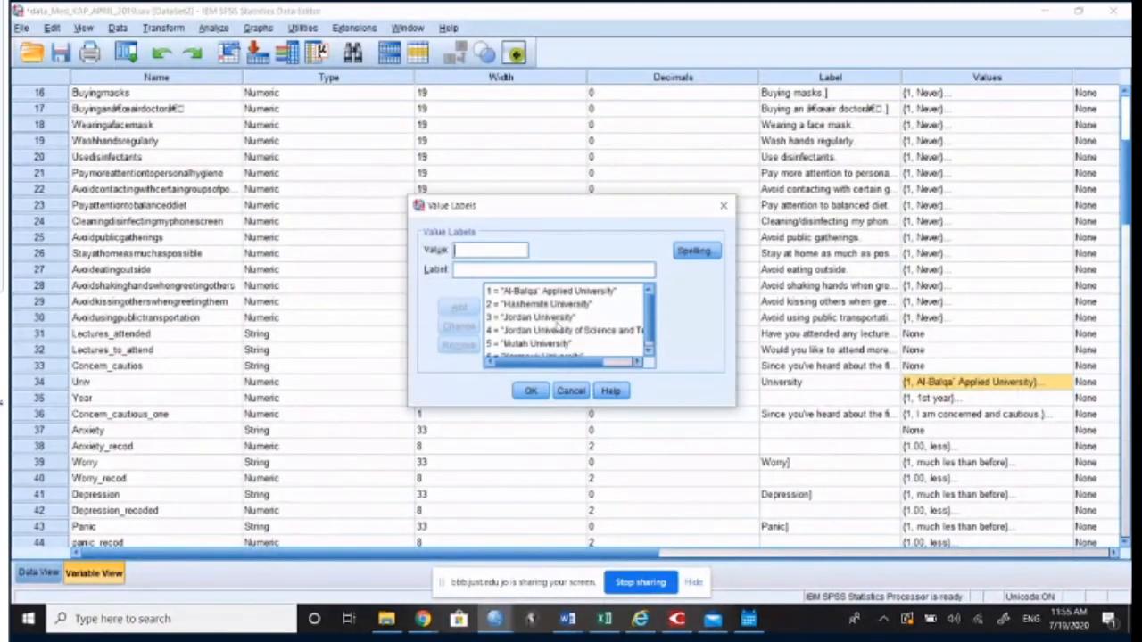
{"action": "left_click", "coordinate": [558, 330]}
{"action": "left_click", "coordinate": [571, 391]}
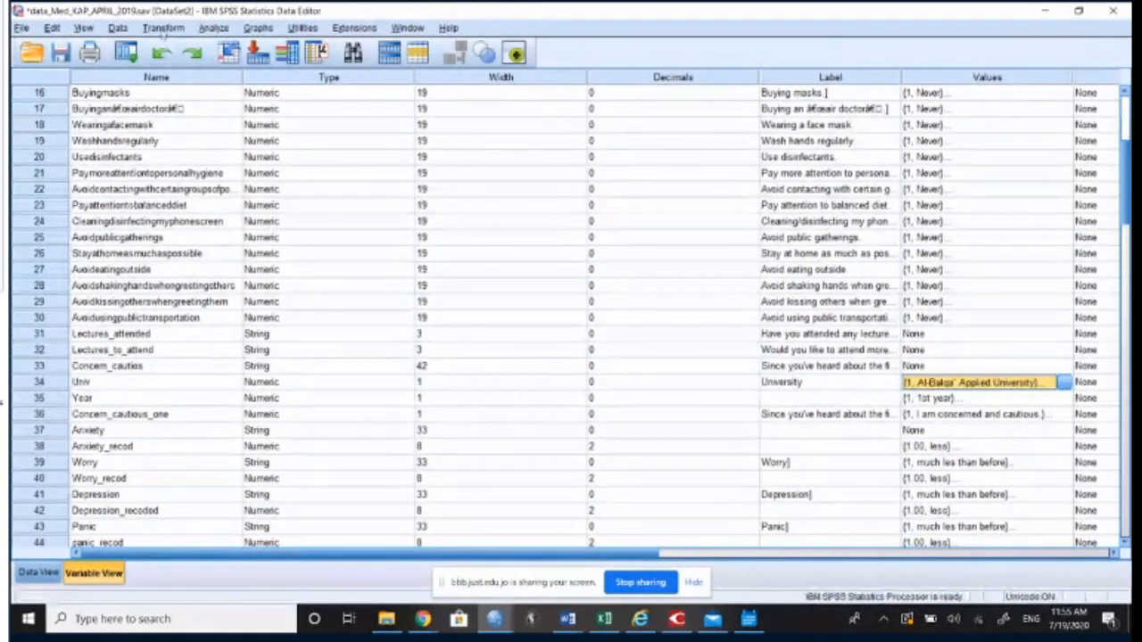
{"action": "left_click", "coordinate": [219, 29]}
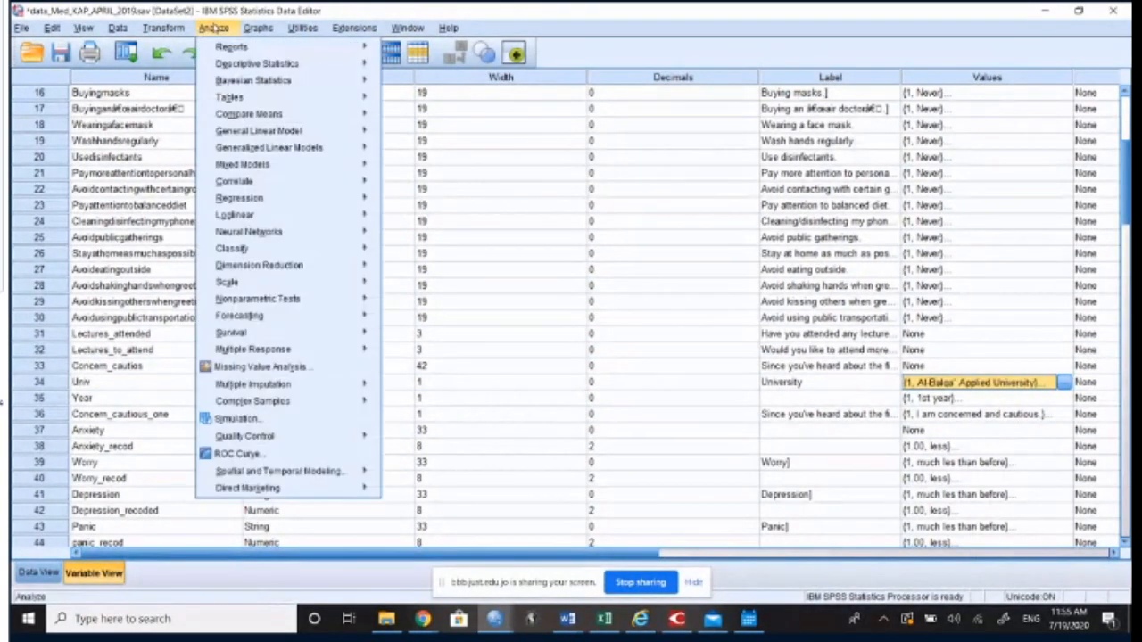
{"action": "mouse_move", "coordinate": [165, 31]}
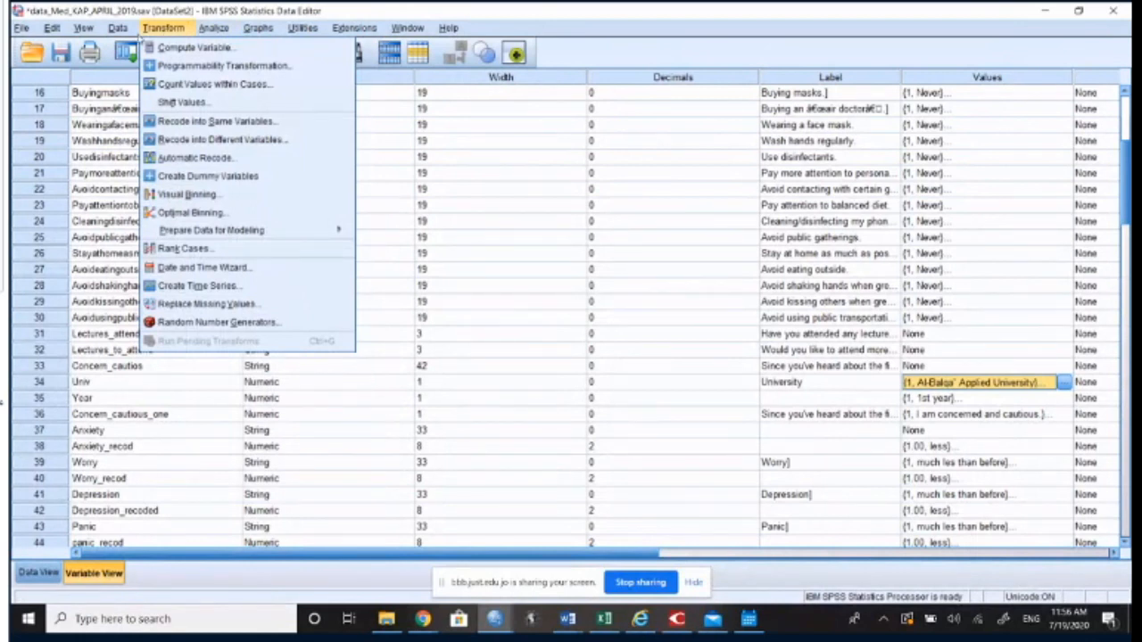
{"action": "mouse_move", "coordinate": [118, 29]}
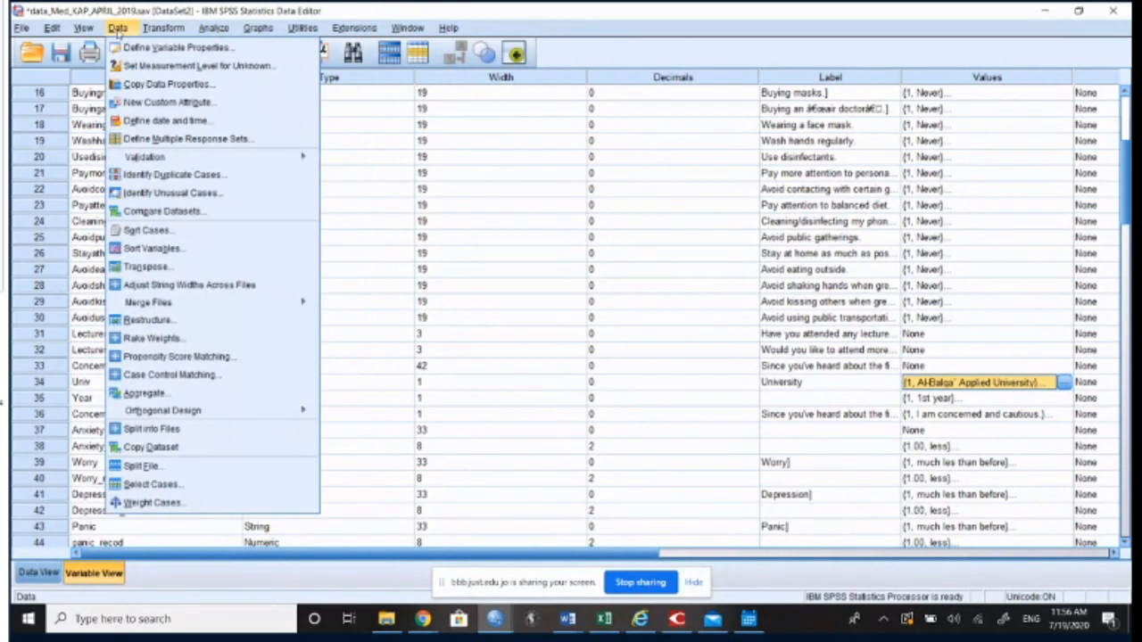
{"action": "mouse_move", "coordinate": [214, 30]}
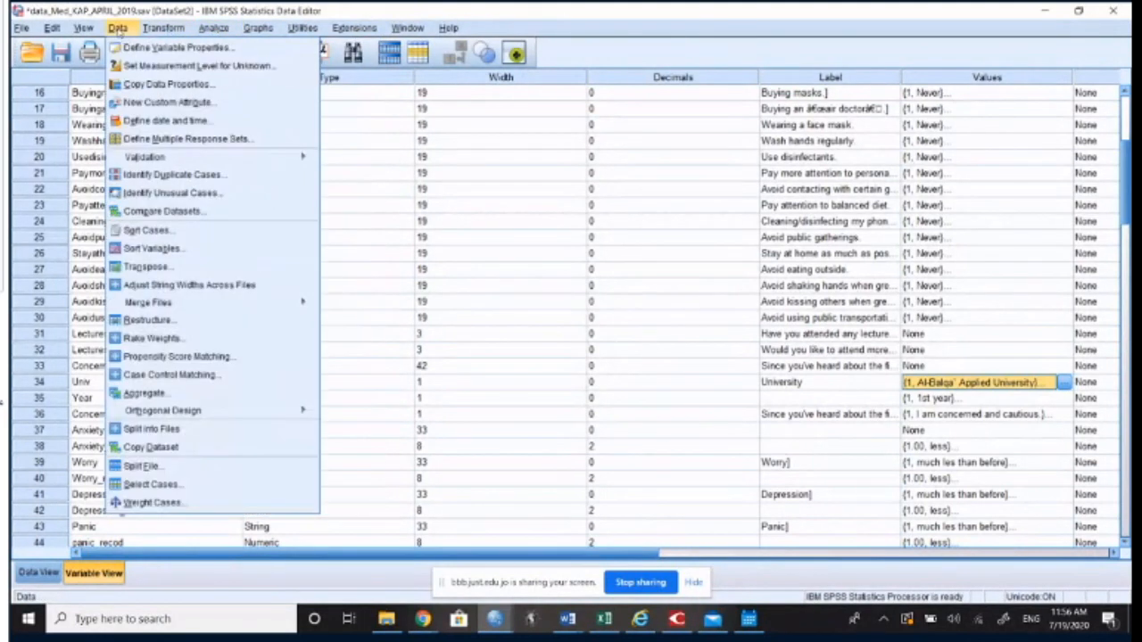
{"action": "left_click", "coordinate": [193, 471]}
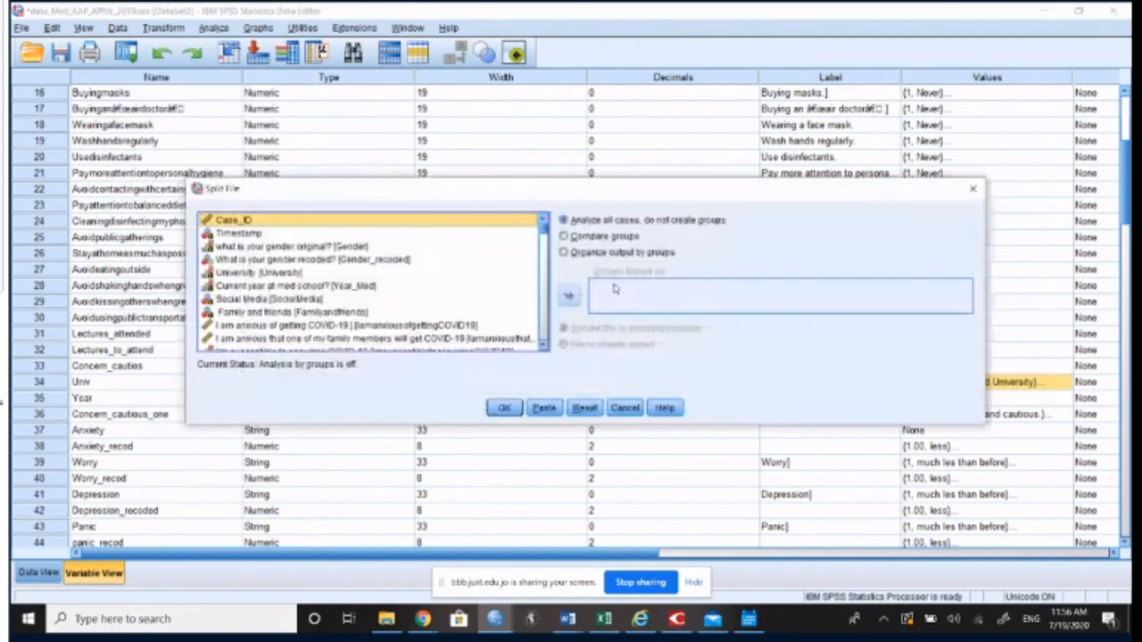
{"action": "left_click", "coordinate": [624, 408]}
{"action": "left_click", "coordinate": [117, 28]}
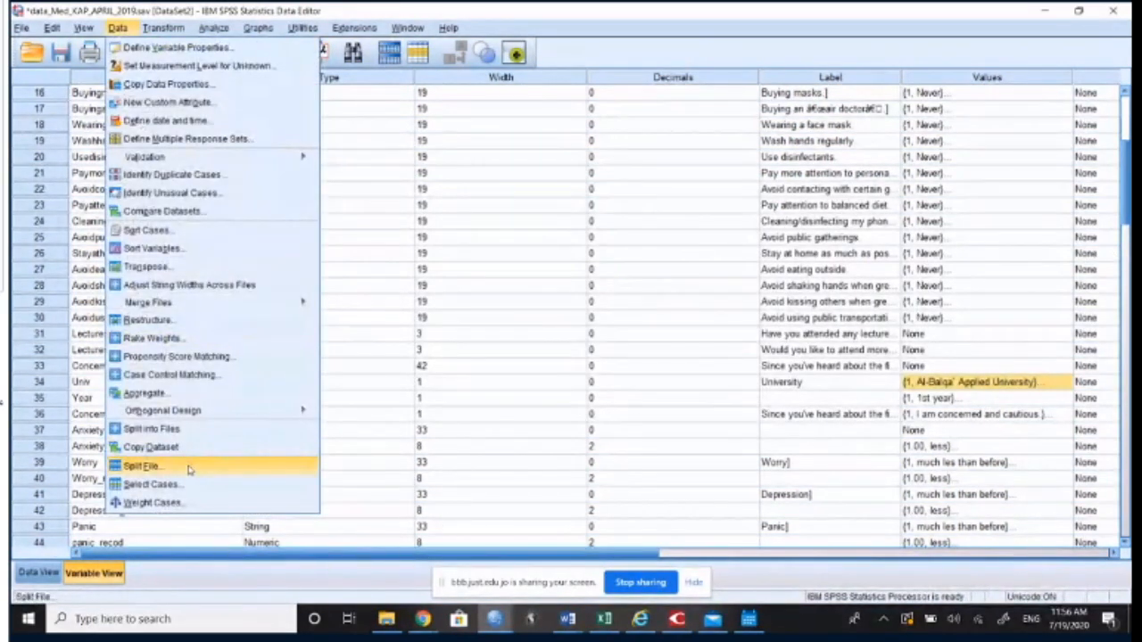
{"action": "left_click", "coordinate": [188, 469]}
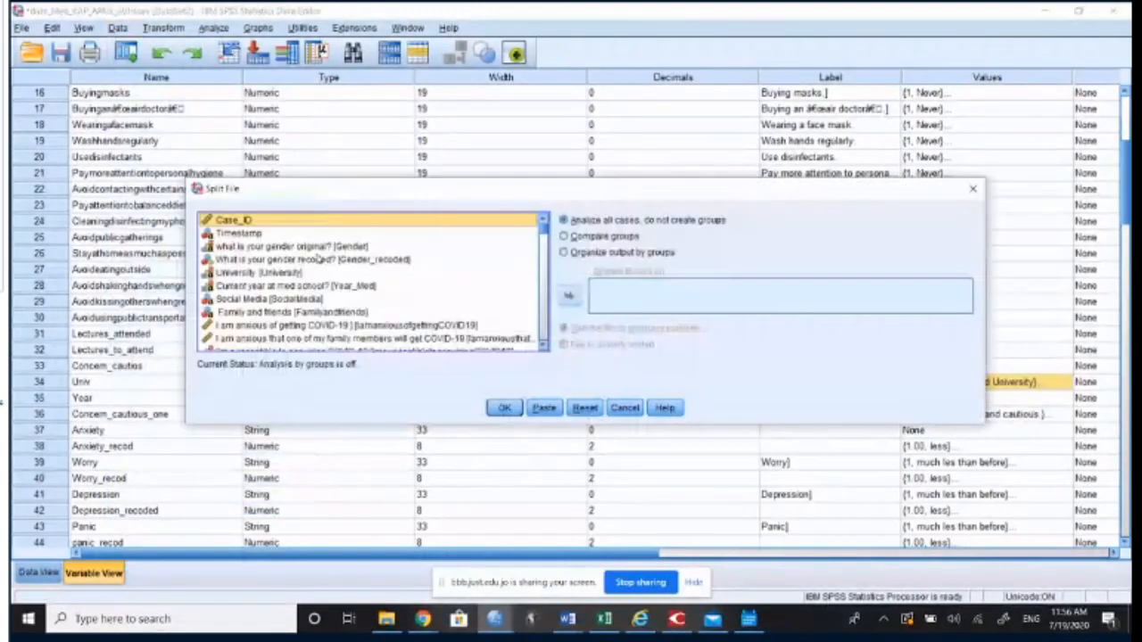
{"action": "left_click", "coordinate": [383, 259]}
{"action": "scroll", "coordinate": [383, 284], "scroll_direction": "down", "scroll_amount": 4}
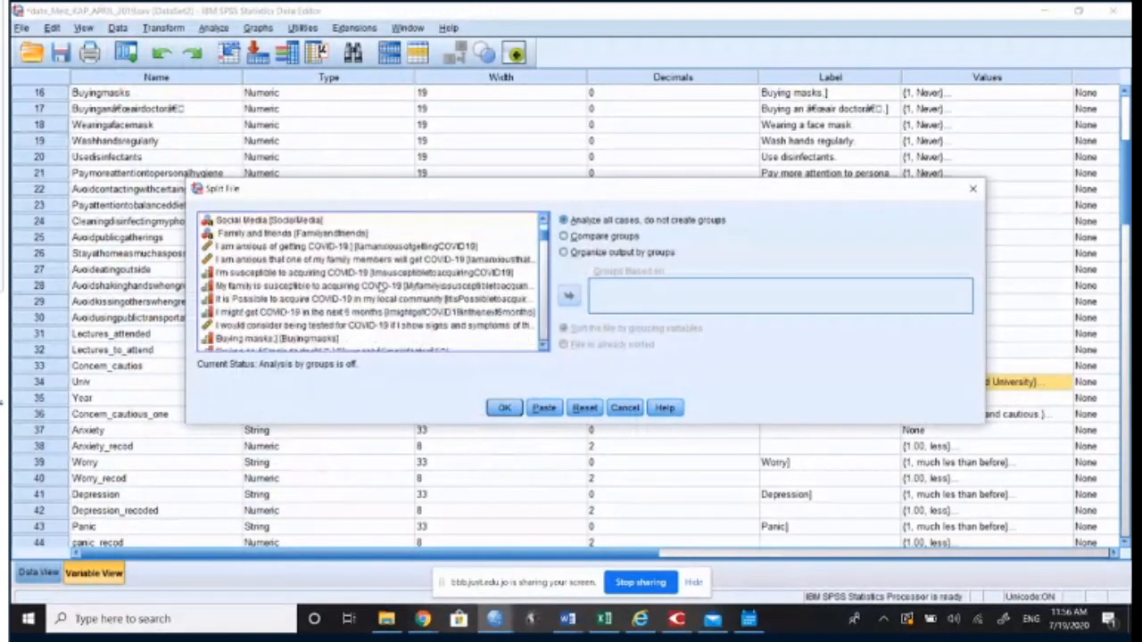
{"action": "scroll", "coordinate": [381, 285], "scroll_direction": "down", "scroll_amount": 4}
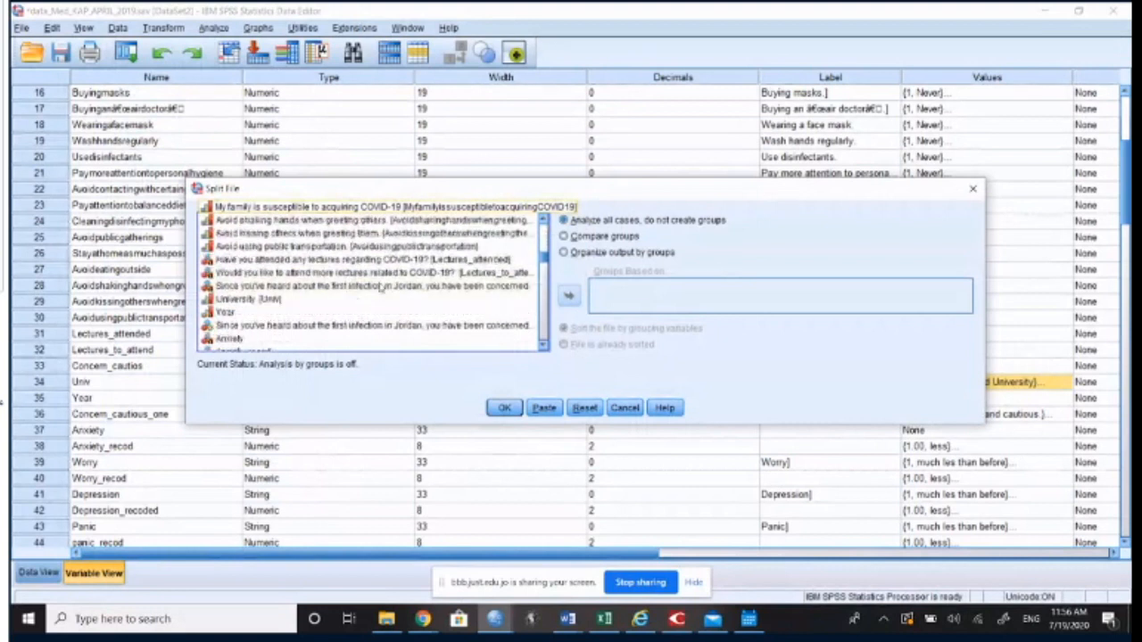
{"action": "left_click", "coordinate": [233, 302]}
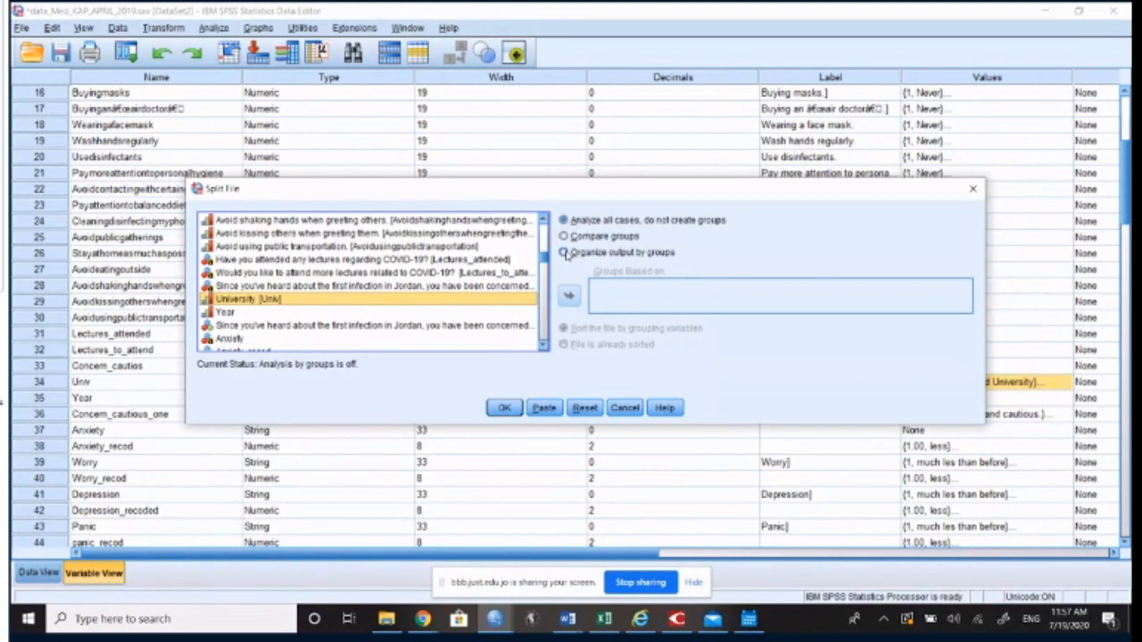
{"action": "left_click", "coordinate": [626, 409]}
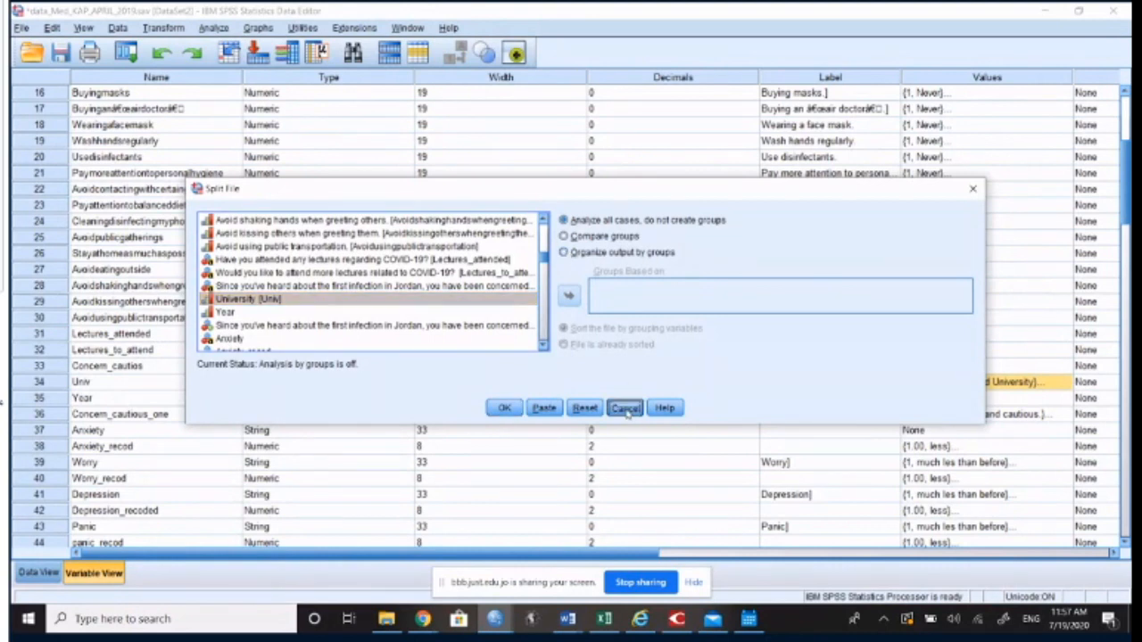
{"action": "left_click", "coordinate": [119, 28]}
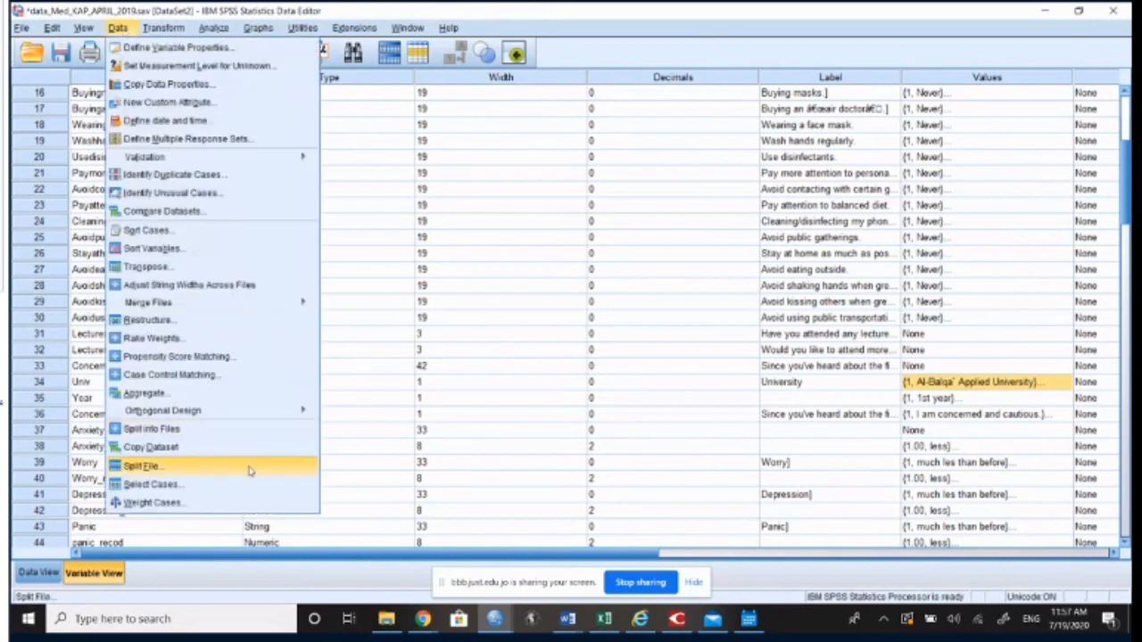
{"action": "left_click", "coordinate": [250, 465]}
{"action": "left_click", "coordinate": [616, 253]}
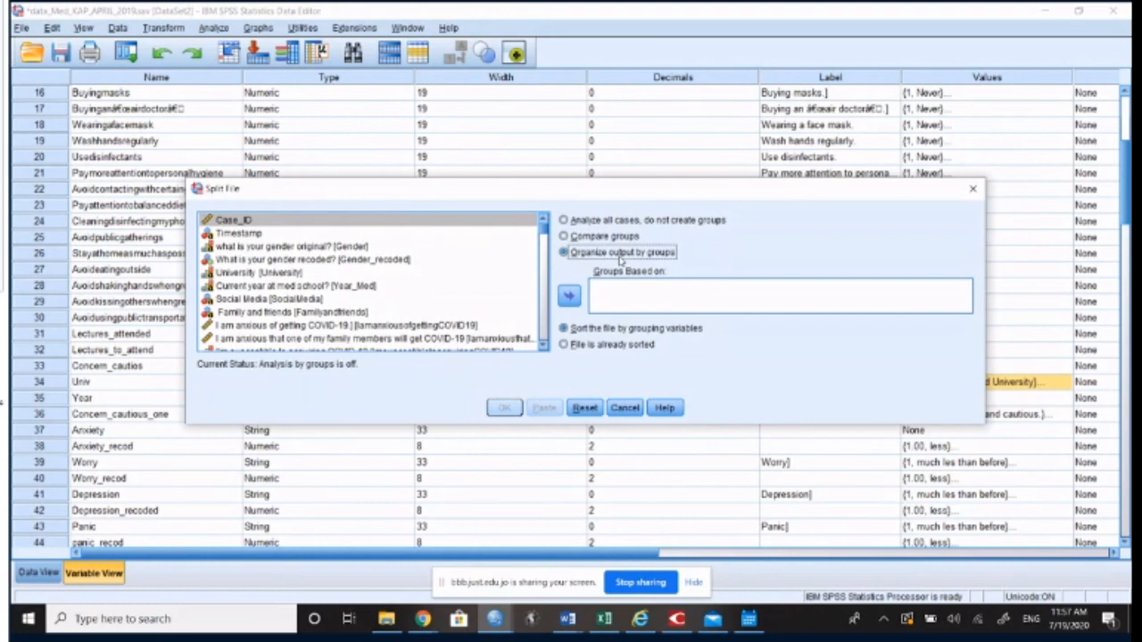
{"action": "left_click", "coordinate": [302, 282]}
{"action": "scroll", "coordinate": [300, 284], "scroll_direction": "down", "scroll_amount": 2}
{"action": "scroll", "coordinate": [299, 283], "scroll_direction": "down", "scroll_amount": 7}
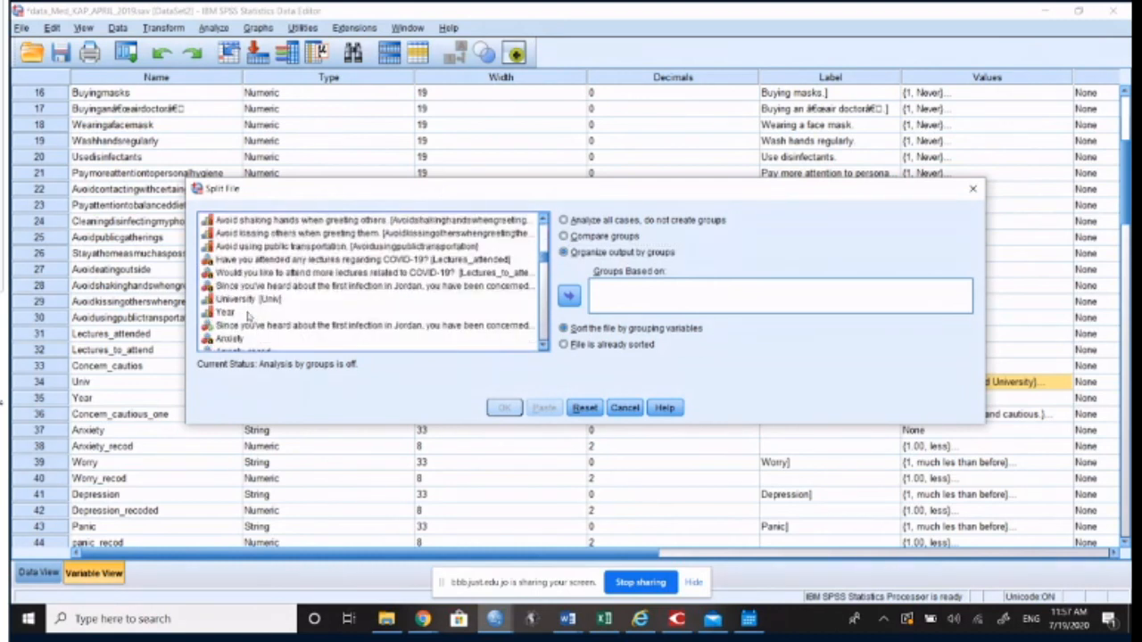
{"action": "left_click", "coordinate": [249, 300]}
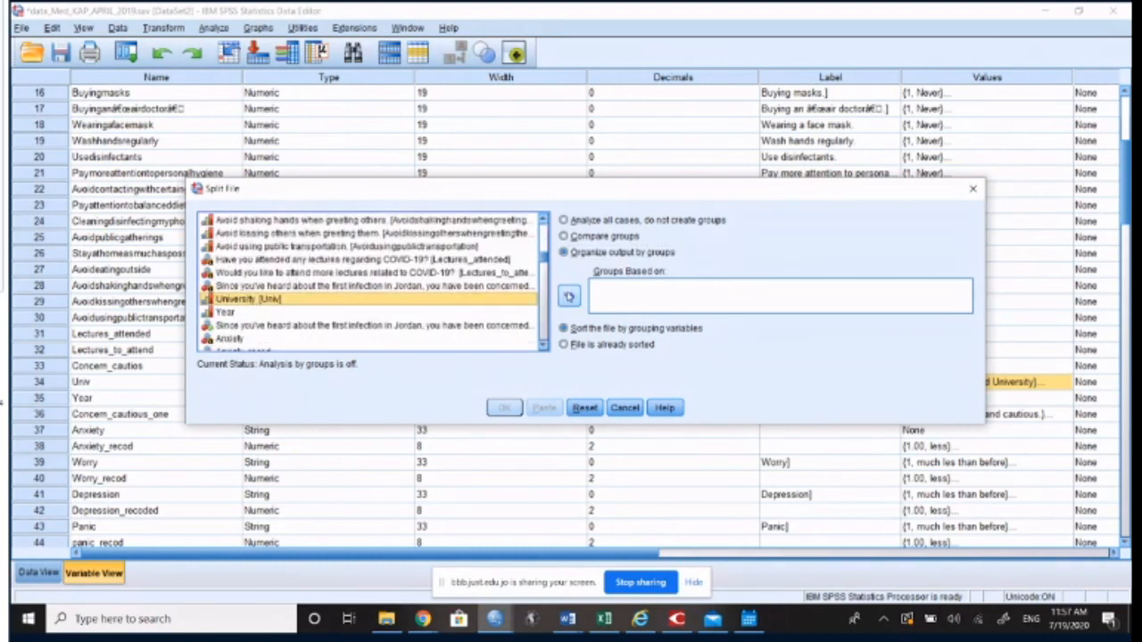
{"action": "left_click", "coordinate": [569, 296]}
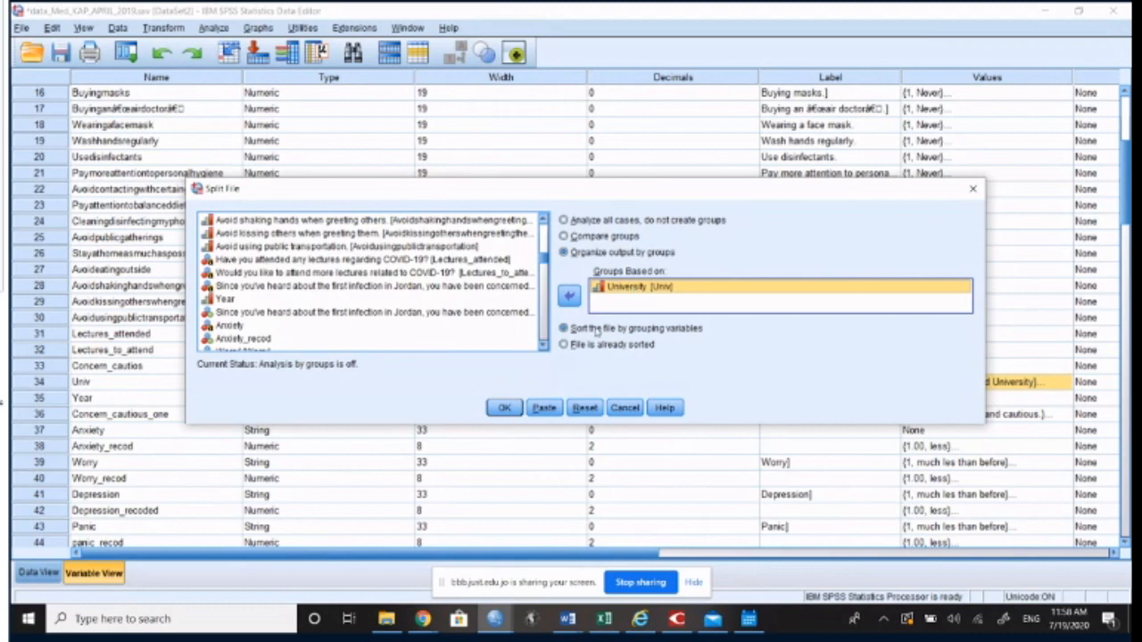
{"action": "left_click", "coordinate": [626, 408]}
Step: Split the file by University [Univ], organizing output by groups and sorting by the grouping variable, and check the logged syntax
{"action": "left_click", "coordinate": [119, 27]}
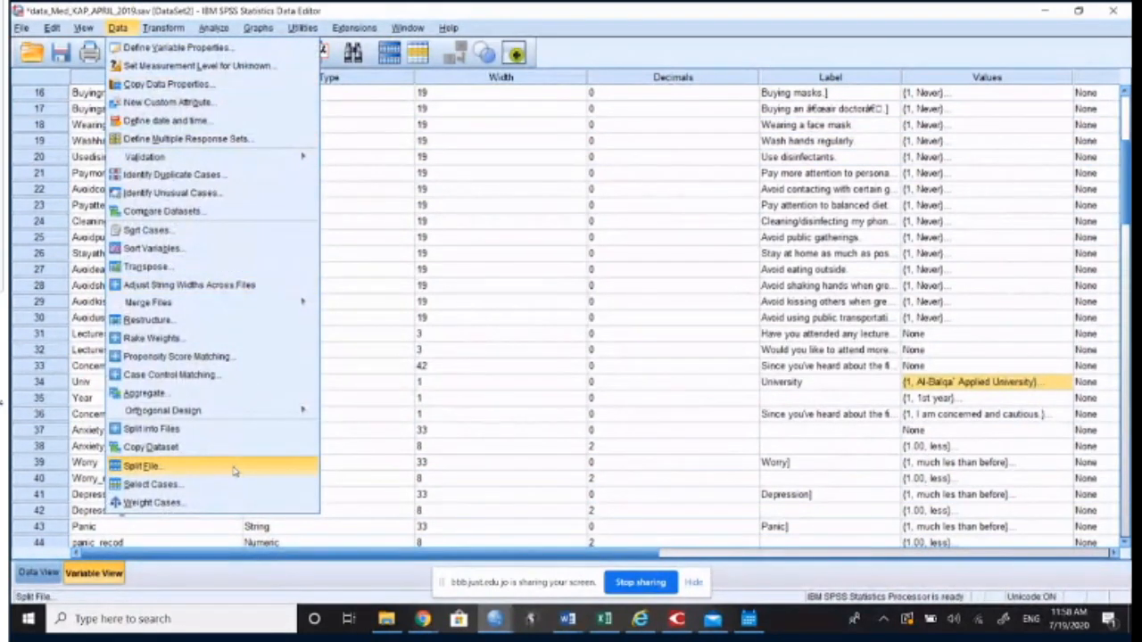
{"action": "left_click", "coordinate": [142, 466]}
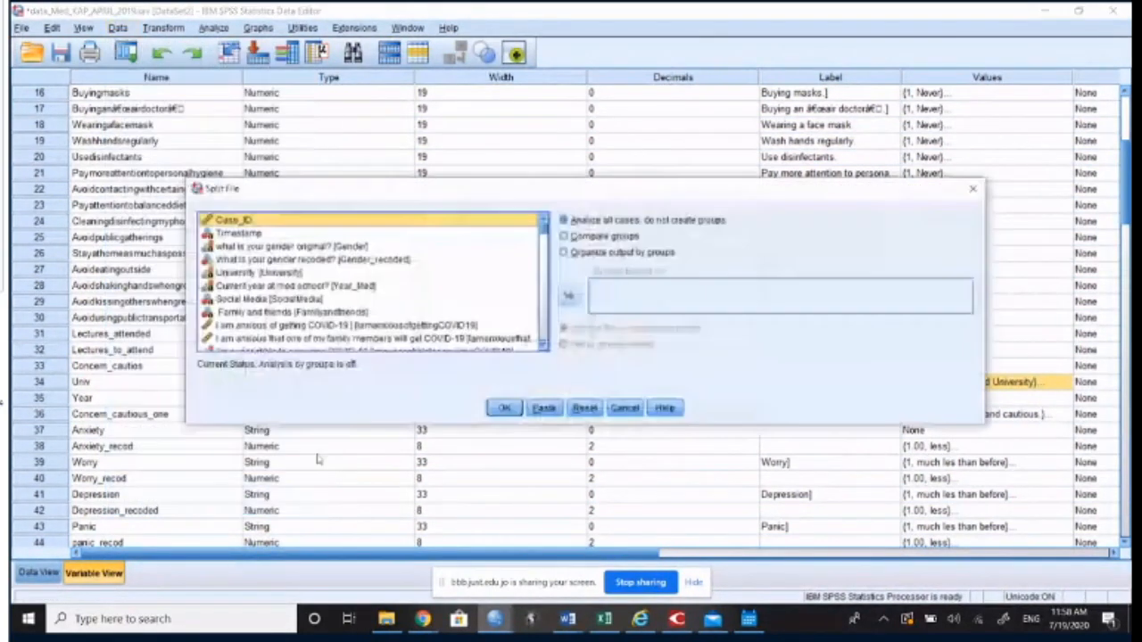
{"action": "left_click", "coordinate": [600, 255]}
{"action": "left_click", "coordinate": [385, 299]}
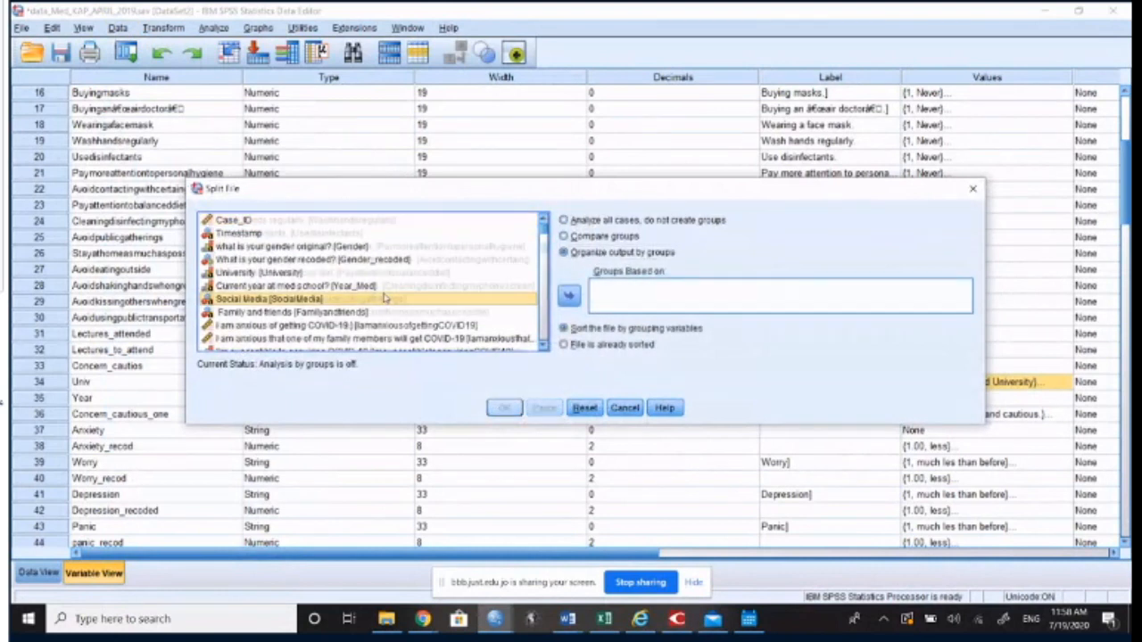
{"action": "scroll", "coordinate": [382, 299], "scroll_direction": "down", "scroll_amount": 9}
{"action": "left_click", "coordinate": [246, 300]}
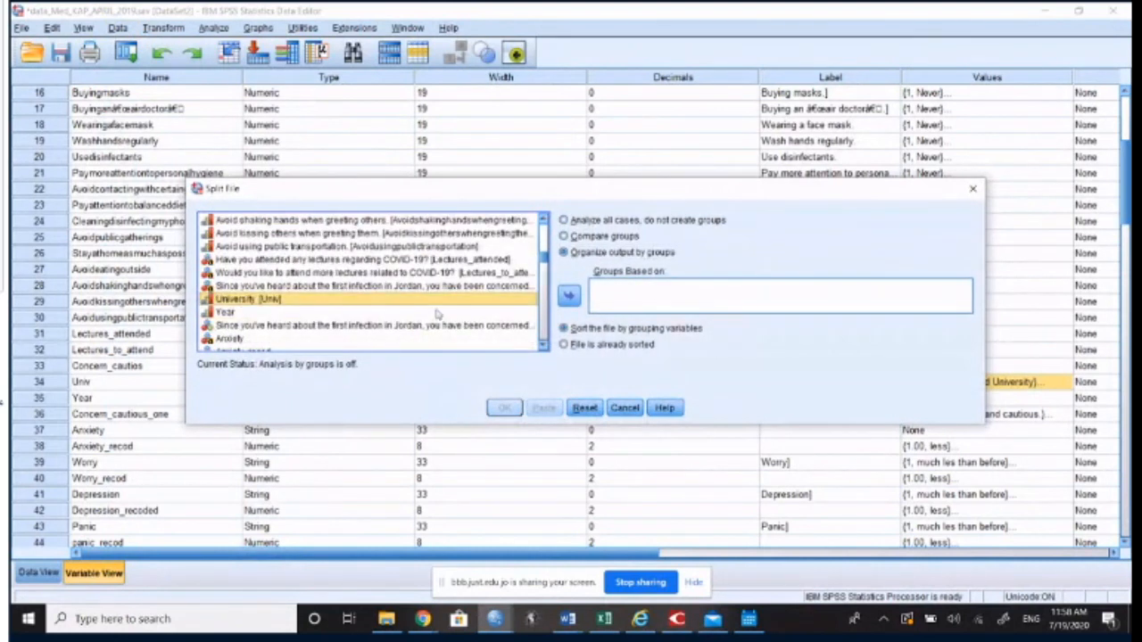
{"action": "left_click", "coordinate": [569, 295]}
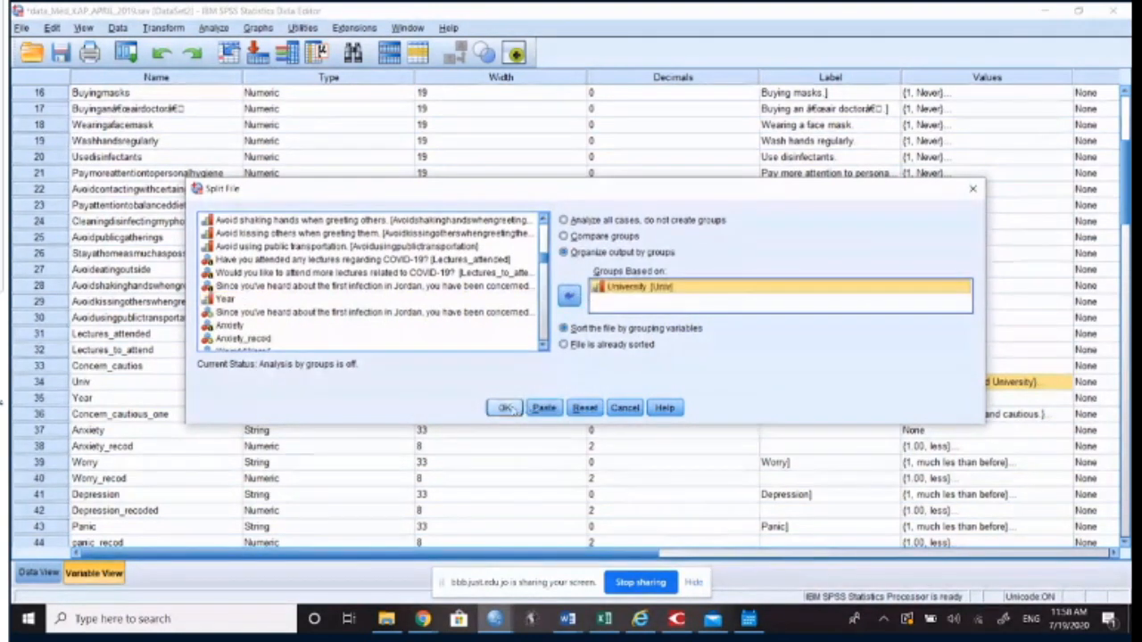
{"action": "left_click", "coordinate": [504, 408]}
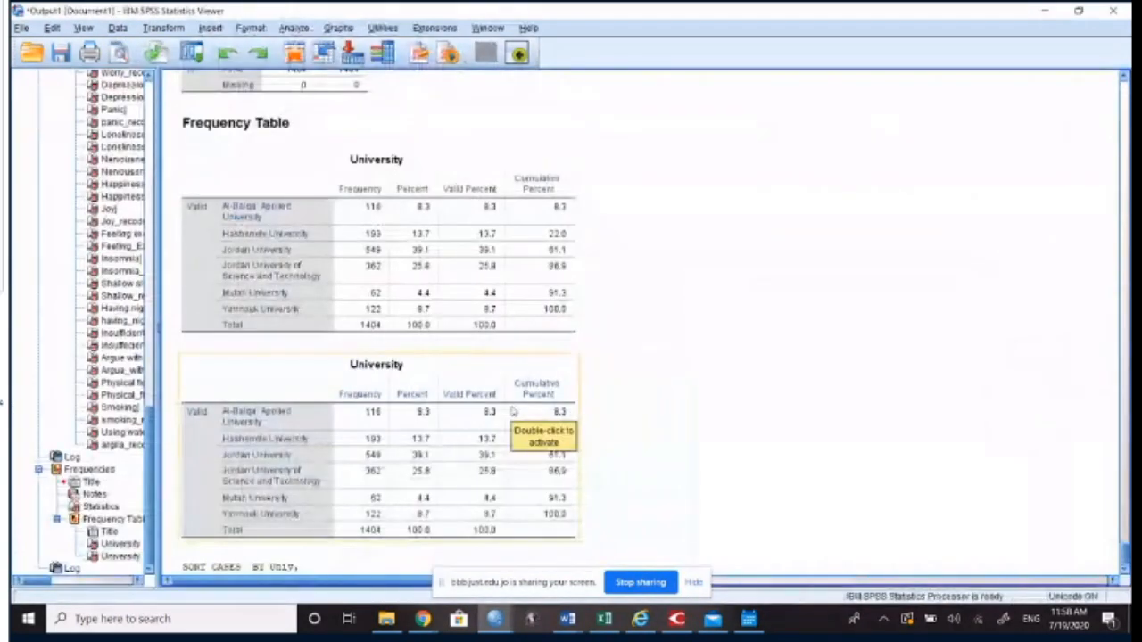
{"action": "left_click", "coordinate": [212, 531]}
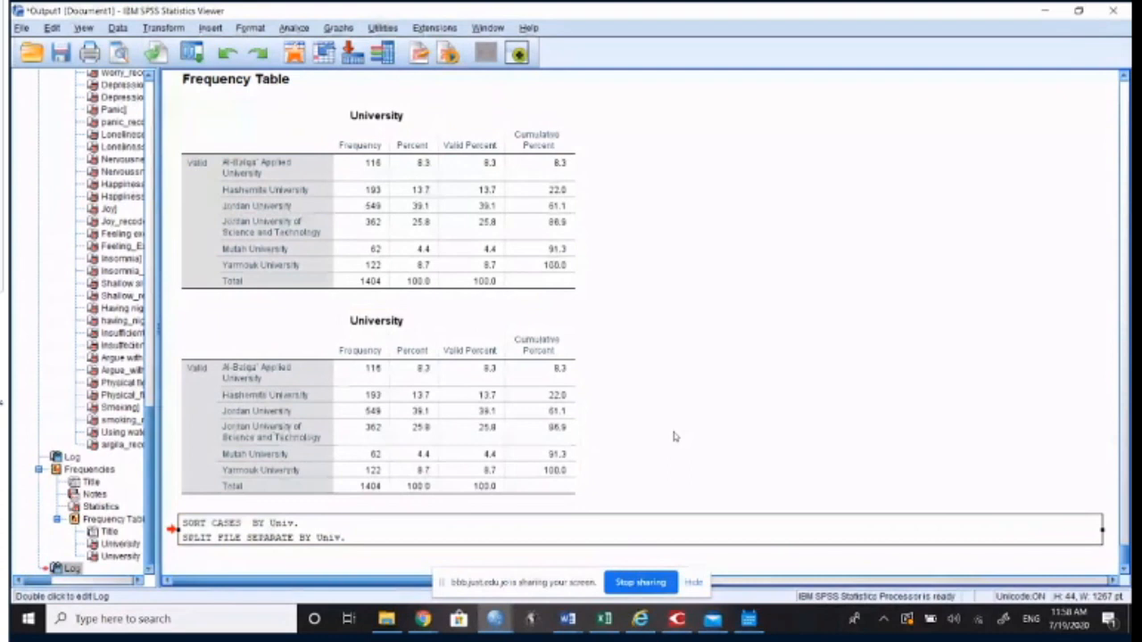
Step: Open the Frequencies analysis again and remove both University variables from the list of variables to analyze
{"action": "left_click", "coordinate": [301, 33]}
{"action": "mouse_move", "coordinate": [323, 70]}
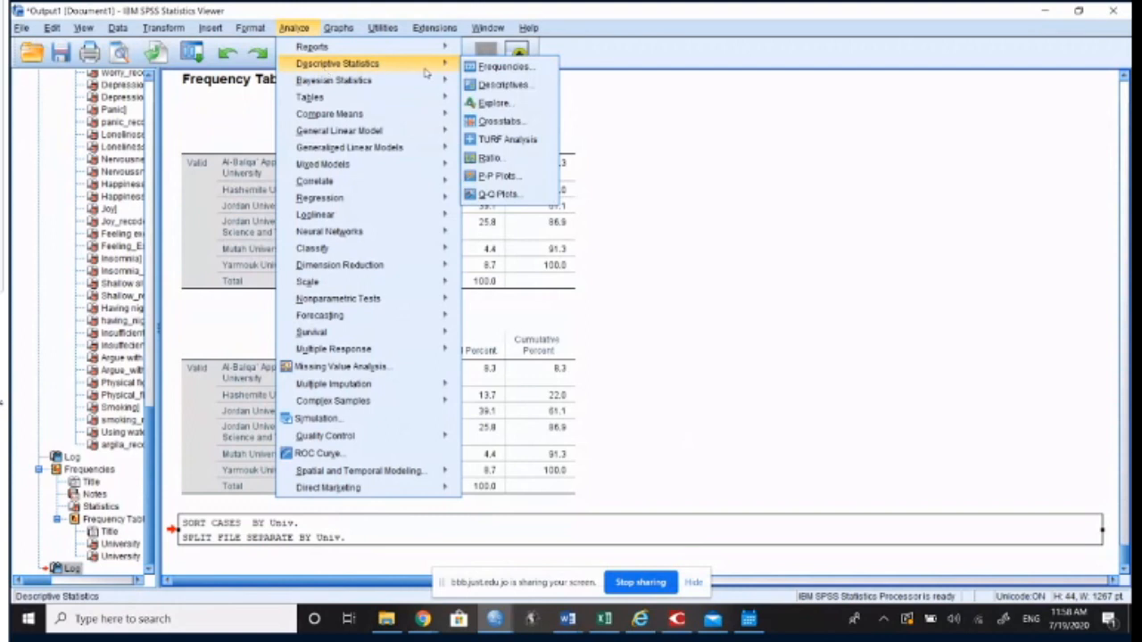
{"action": "left_click", "coordinate": [479, 69]}
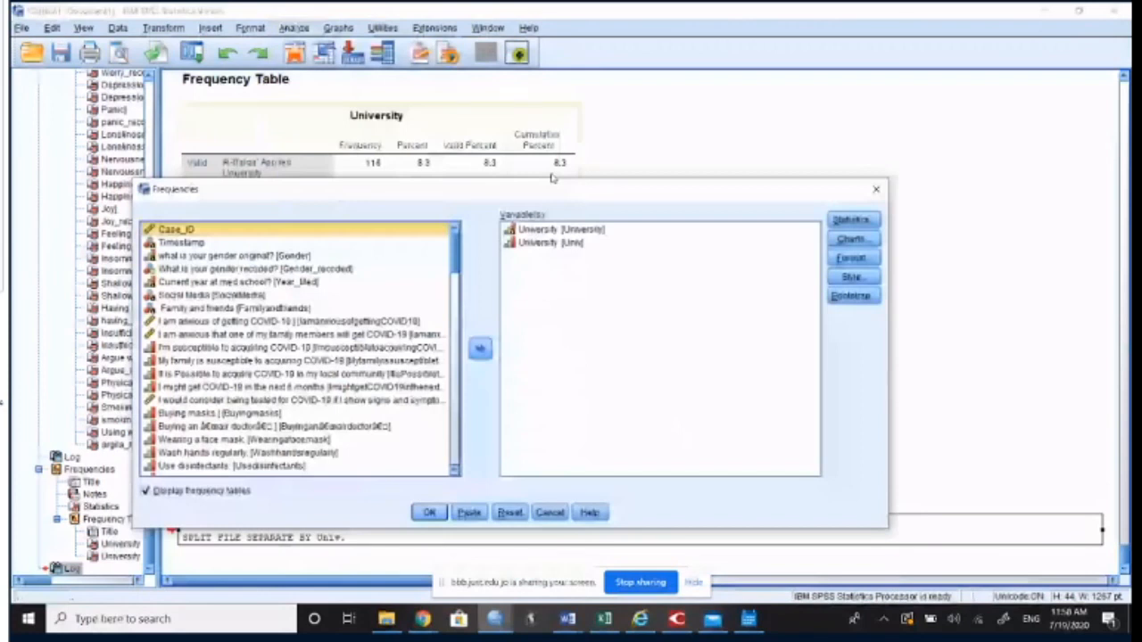
{"action": "double_click", "coordinate": [526, 233]}
{"action": "double_click", "coordinate": [526, 234]}
{"action": "scroll", "coordinate": [317, 397], "scroll_direction": "down", "scroll_amount": 10}
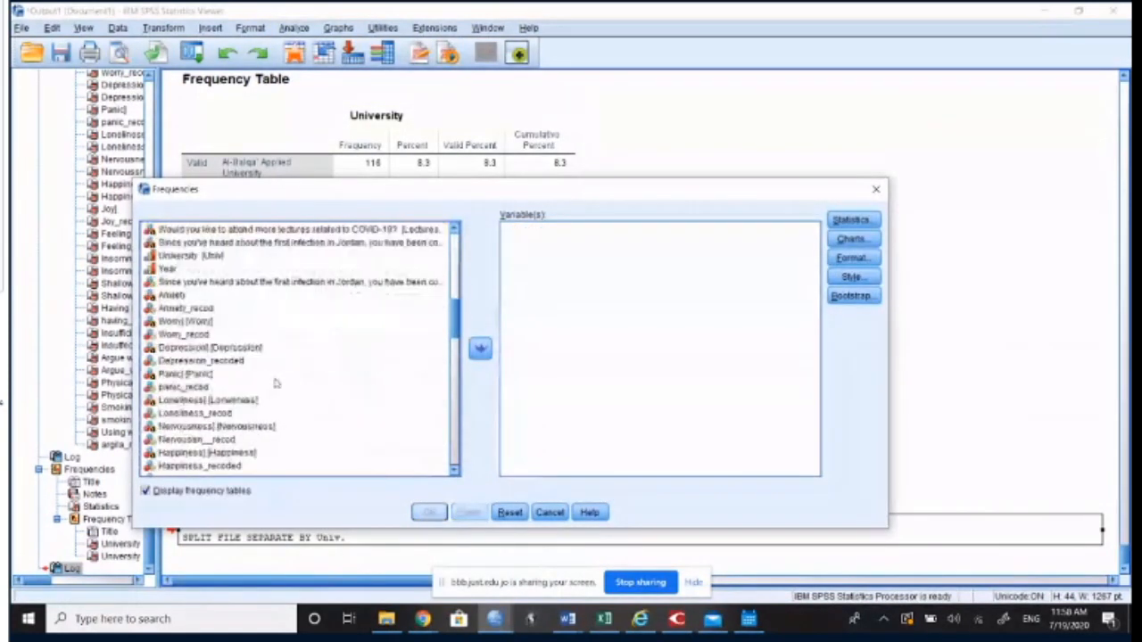
Step: Try to add the recoded anxiety, worry, depression, panic, loneliness and nervousness variables to the Frequencies analysis as one selection
{"action": "left_click", "coordinate": [196, 308]}
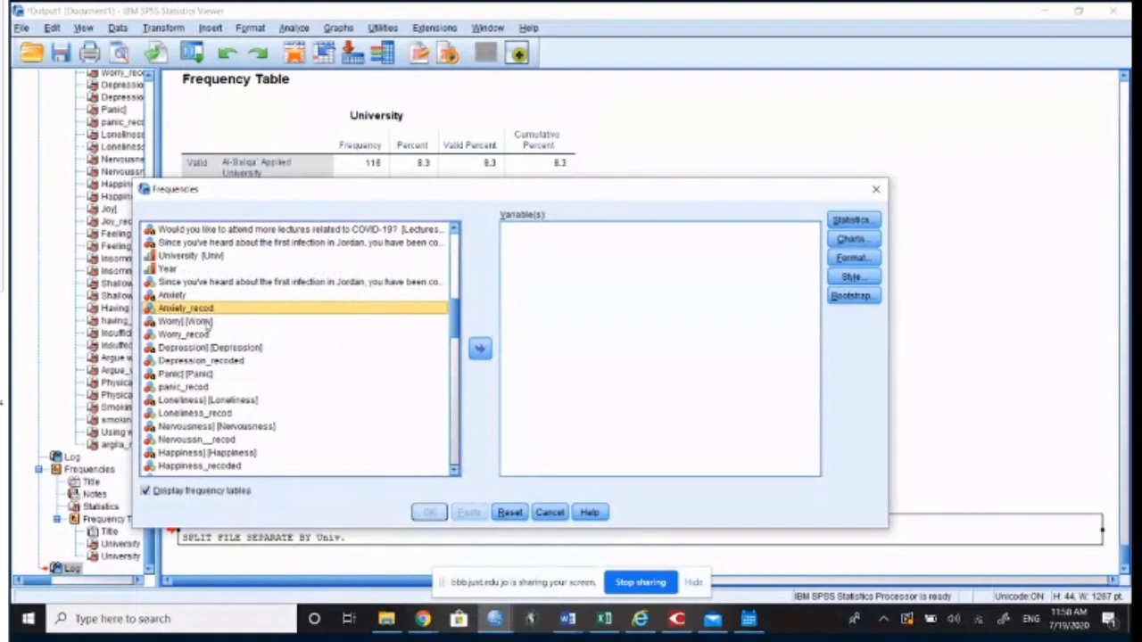
{"action": "left_click", "coordinate": [208, 336], "text": "ctrl"}
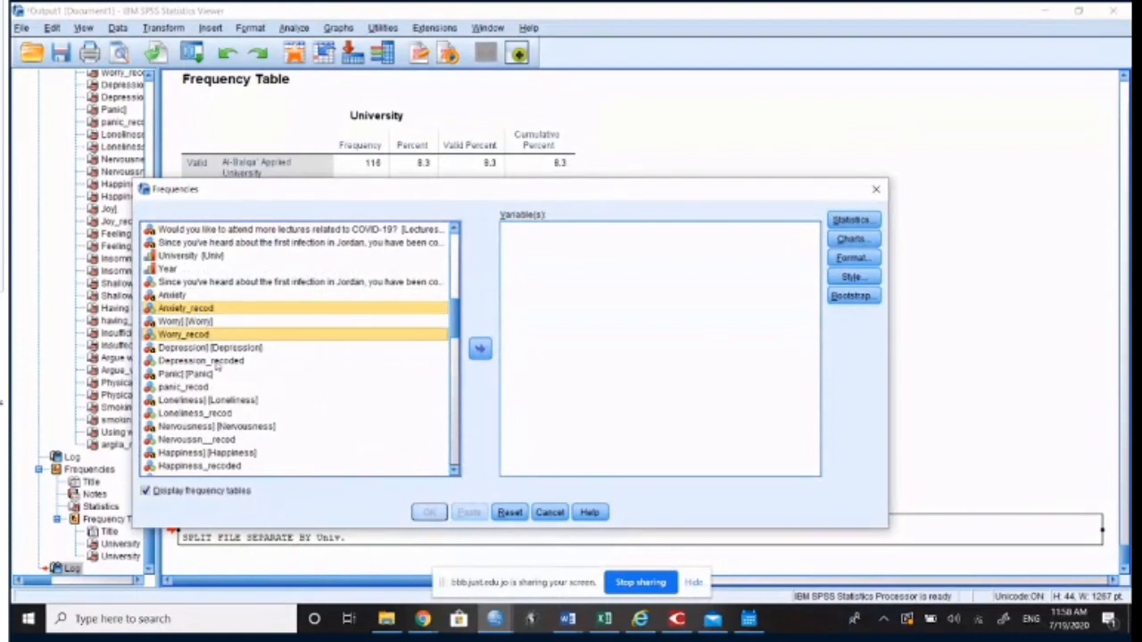
{"action": "left_click", "coordinate": [215, 362], "text": "ctrl"}
{"action": "left_click", "coordinate": [202, 390], "text": "ctrl"}
{"action": "left_click", "coordinate": [207, 414], "text": "ctrl"}
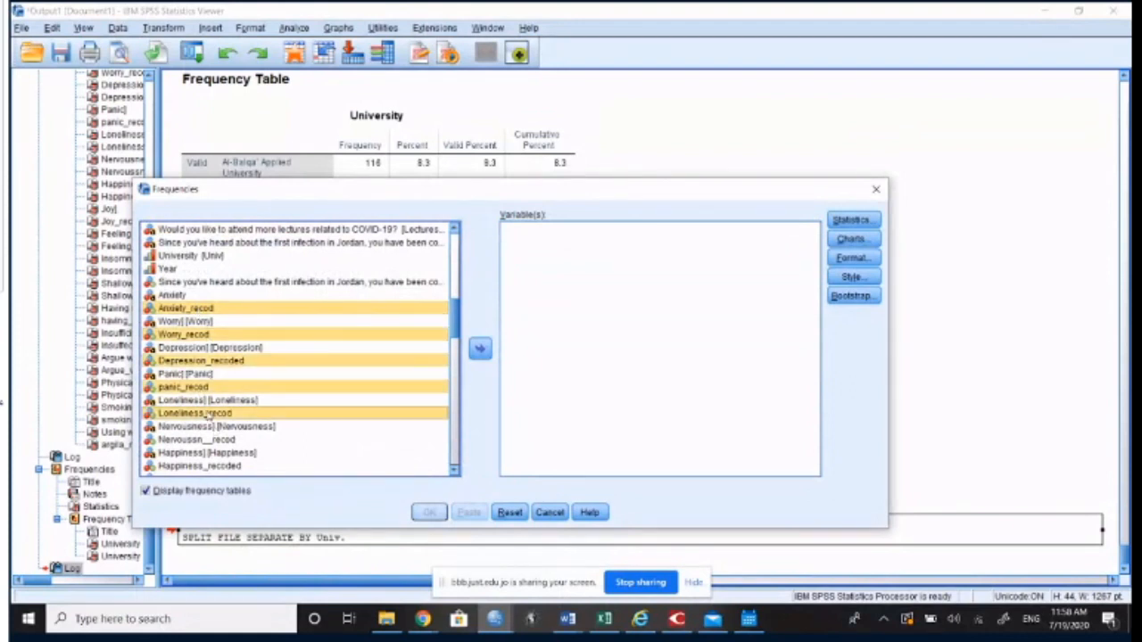
{"action": "left_click", "coordinate": [223, 441], "text": "ctrl"}
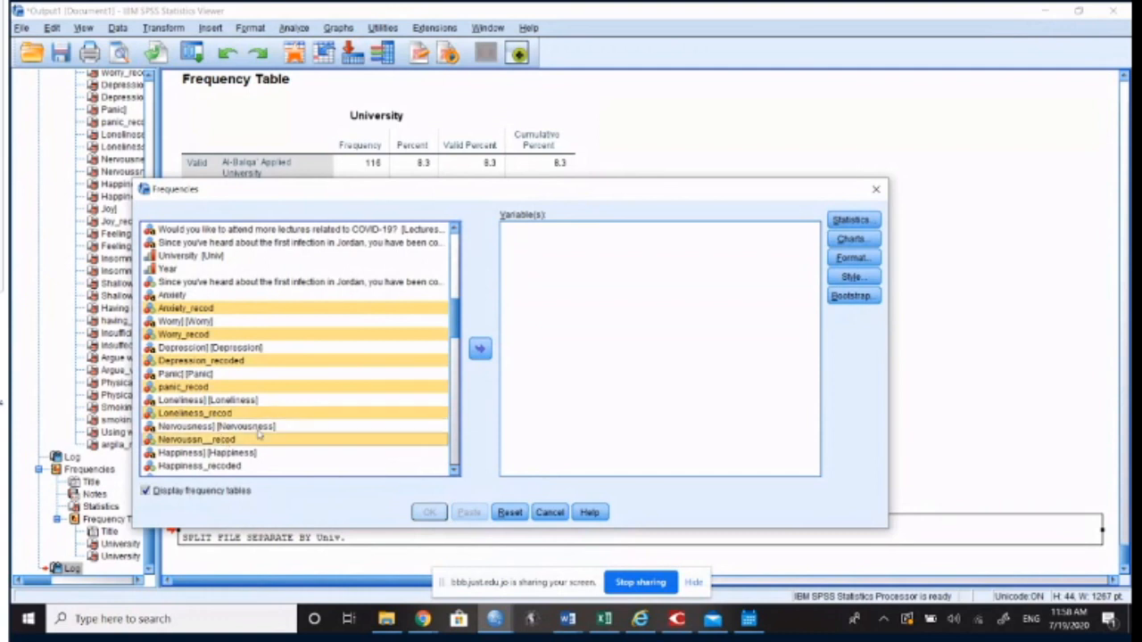
{"action": "left_click", "coordinate": [480, 350]}
{"action": "left_click", "coordinate": [480, 351]}
Step: Add Anxiety_recod, Worry_recod, Depression_recoded, panic_recod and Loneliness_recod one at a time and run the Frequencies analysis
{"action": "left_click", "coordinate": [234, 309]}
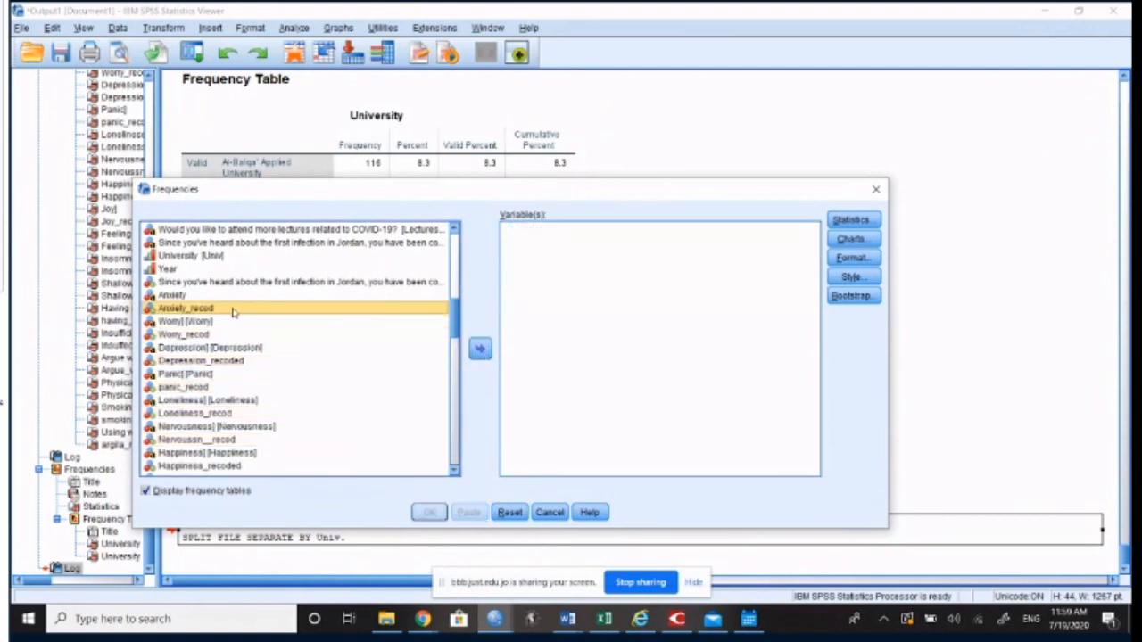
{"action": "double_click", "coordinate": [233, 310]}
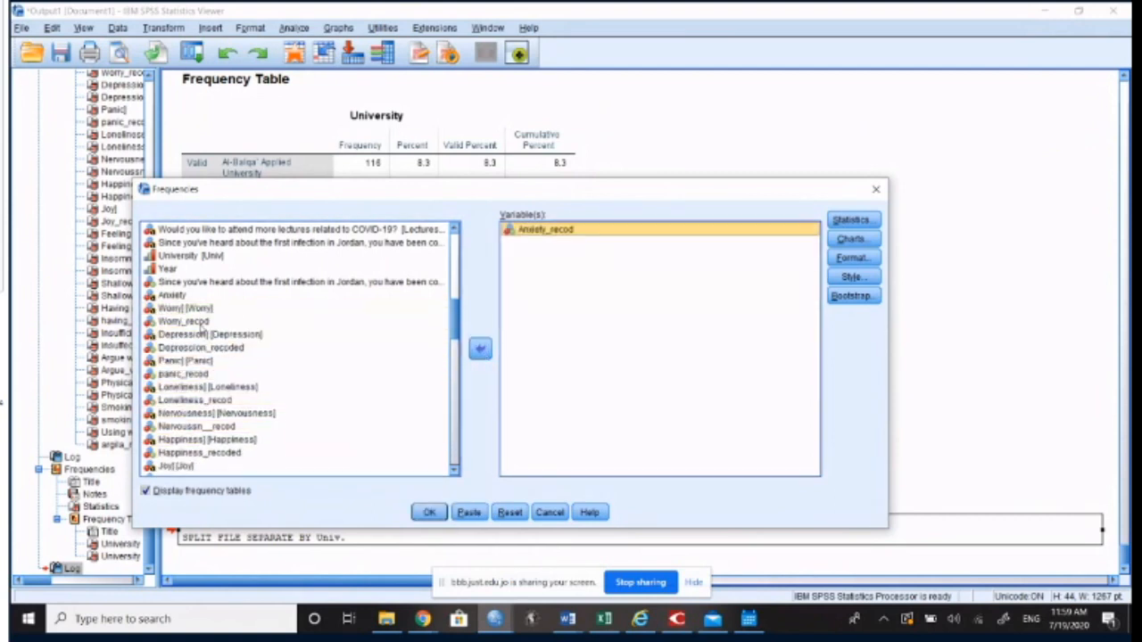
{"action": "double_click", "coordinate": [202, 323]}
{"action": "left_click", "coordinate": [209, 335]}
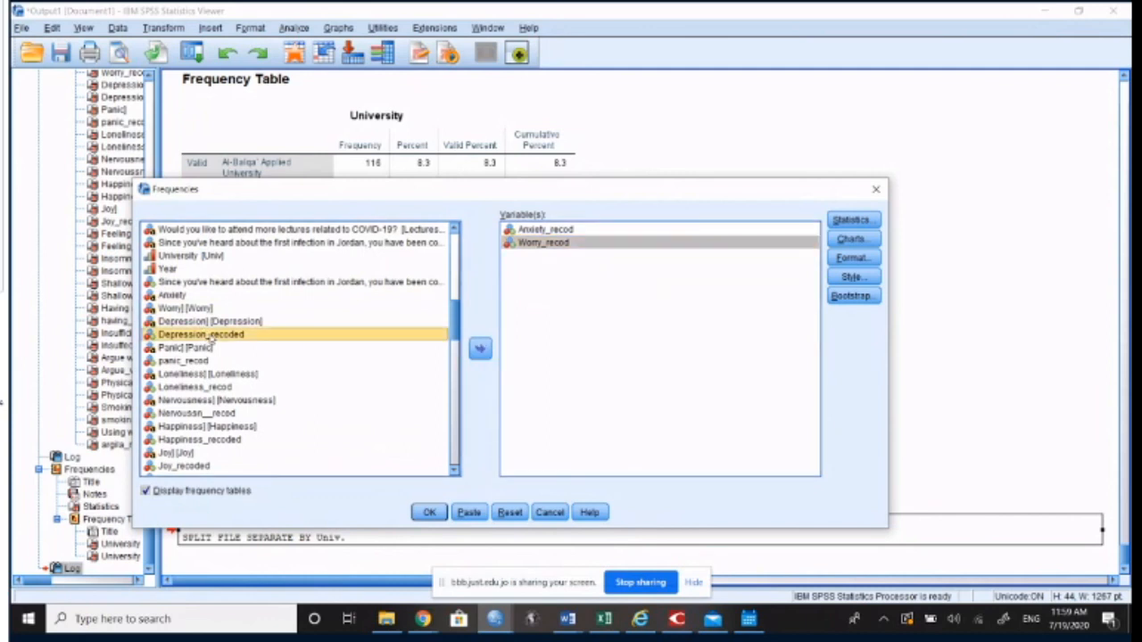
{"action": "double_click", "coordinate": [210, 337]}
{"action": "left_click", "coordinate": [203, 348]}
{"action": "double_click", "coordinate": [204, 348]}
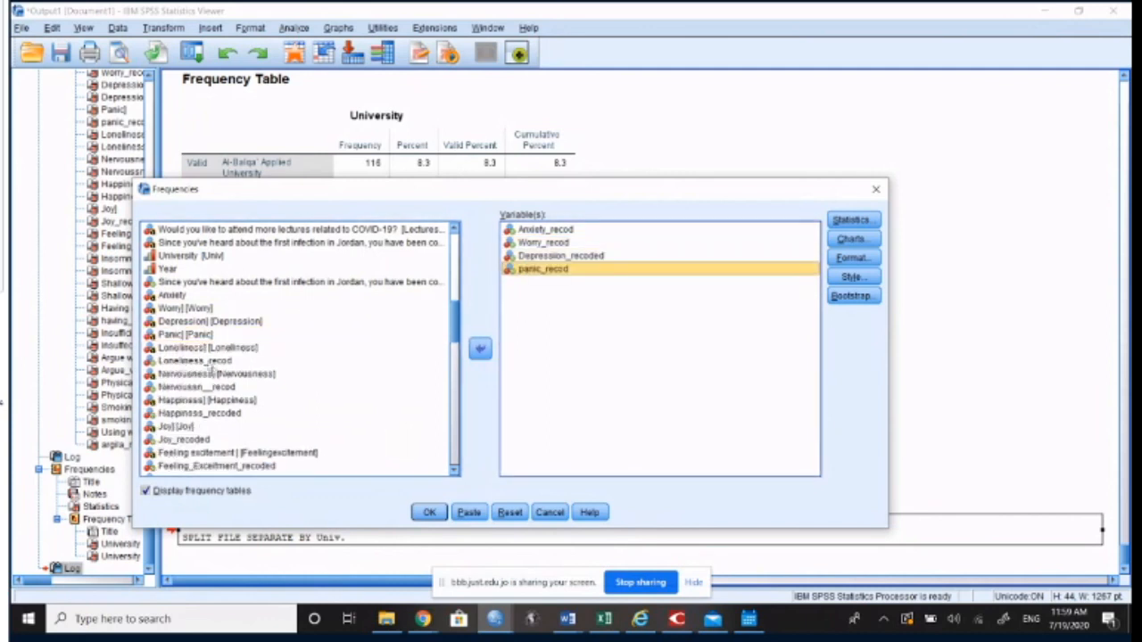
{"action": "double_click", "coordinate": [211, 361]}
{"action": "left_click", "coordinate": [433, 513]}
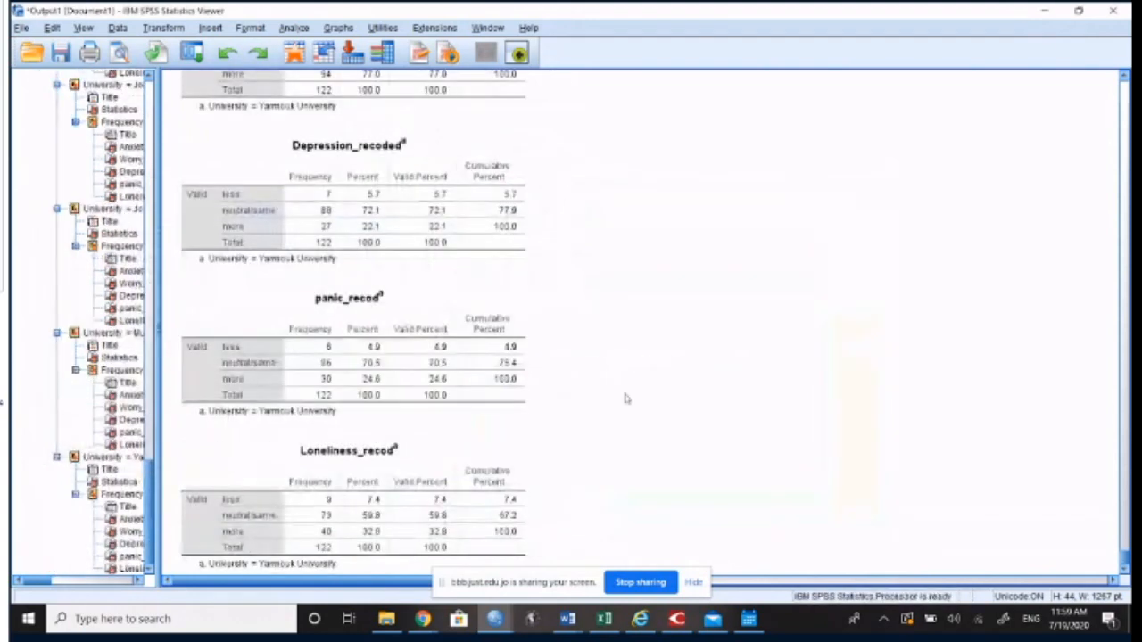
Step: Widen the output outline so the university group names are readable, and show the Mutah University results
{"action": "scroll", "coordinate": [629, 397], "scroll_direction": "up", "scroll_amount": 3}
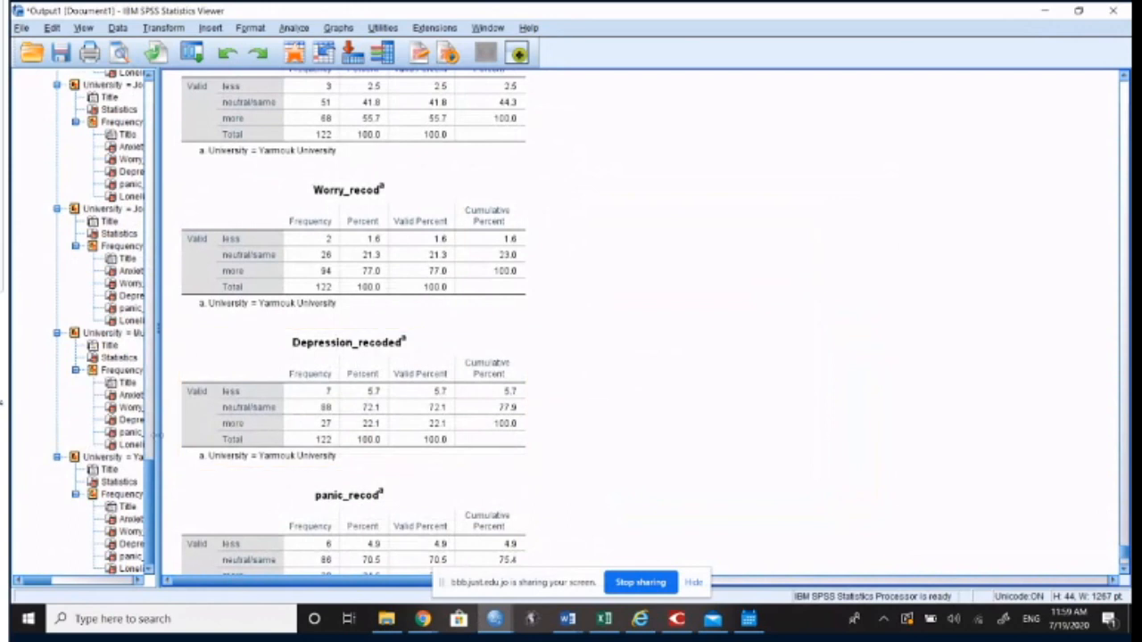
{"action": "left_click_drag", "start_coordinate": [295, 433], "coordinate": [315, 427]}
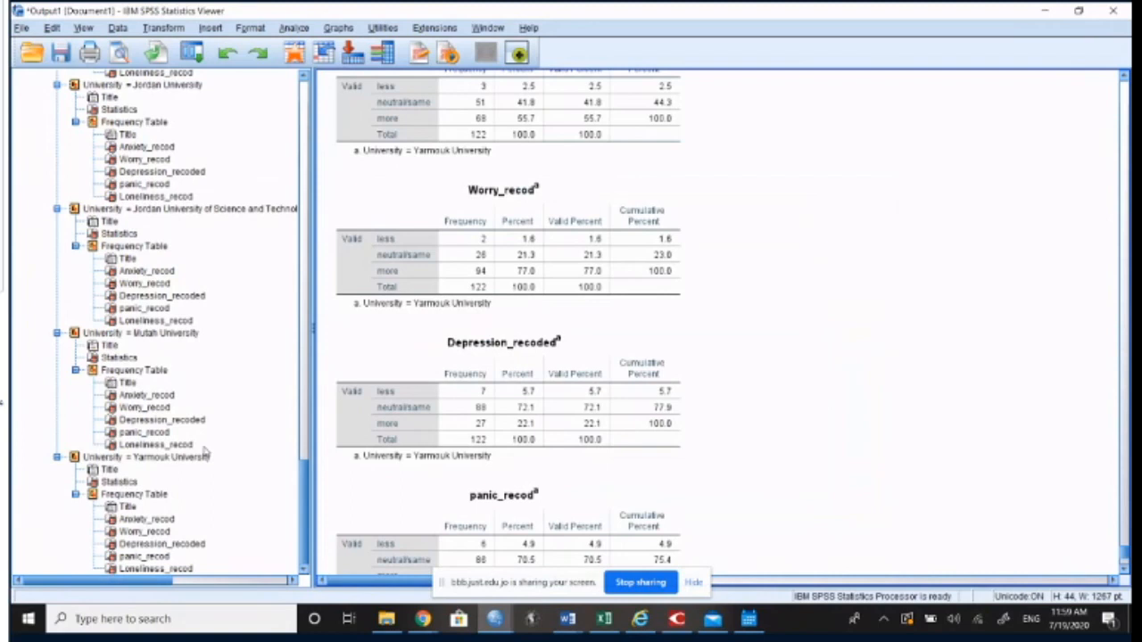
{"action": "left_click", "coordinate": [166, 334]}
{"action": "scroll", "coordinate": [166, 333], "scroll_direction": "up", "scroll_amount": 3}
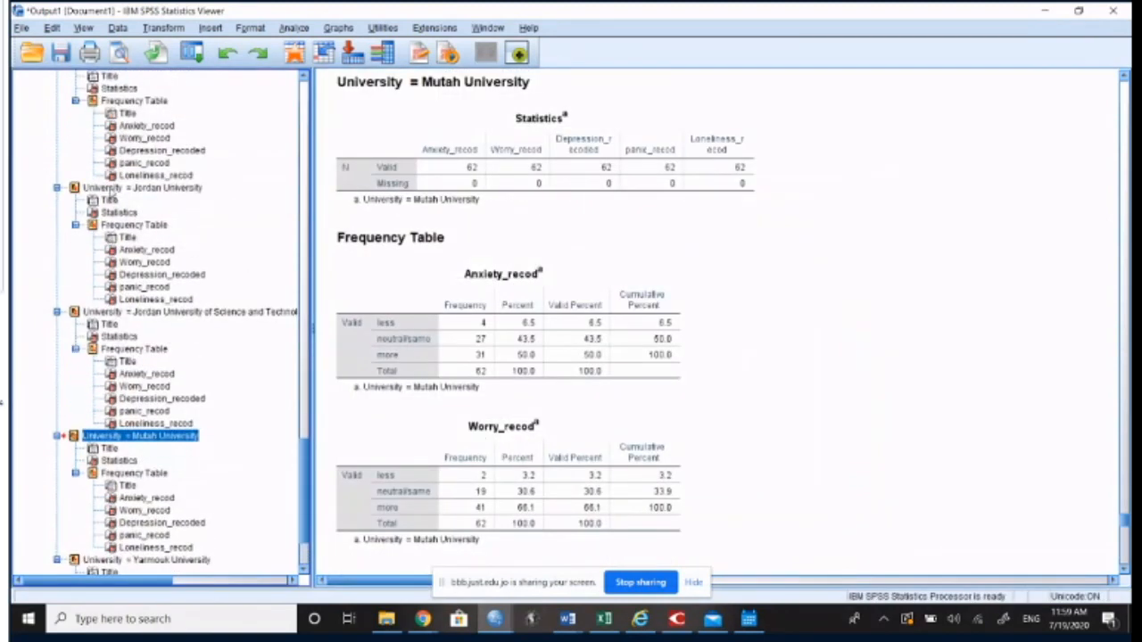
Step: Go to the Jordan University results and examine the "more" percentages from Anxiety_recod through Loneliness_recod
{"action": "left_click", "coordinate": [112, 188]}
{"action": "left_click", "coordinate": [75, 189]}
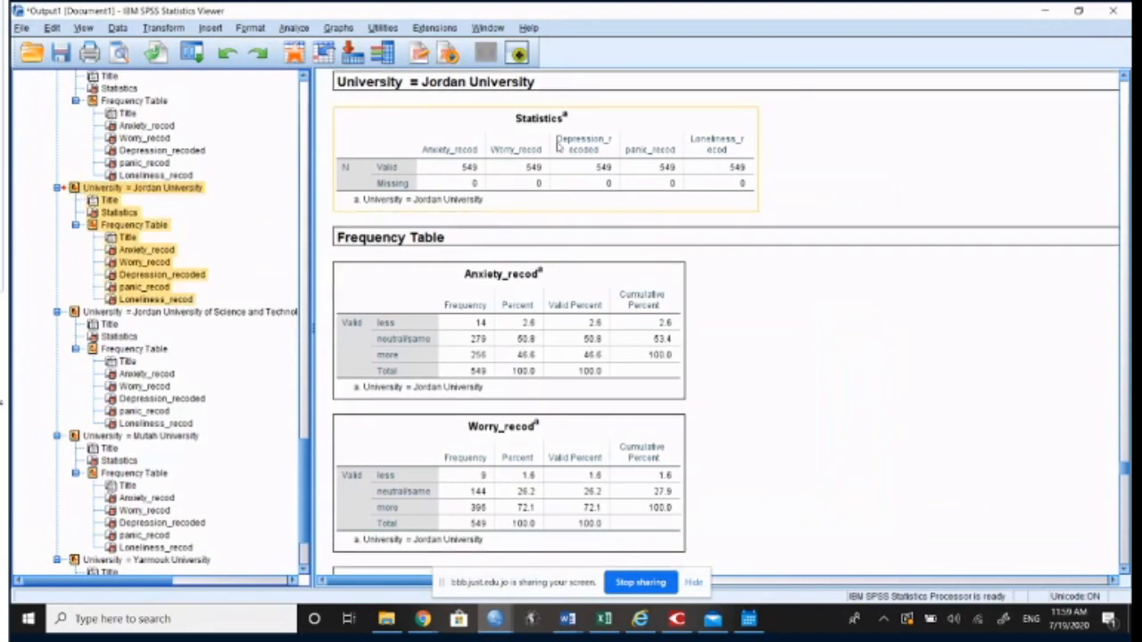
{"action": "left_click", "coordinate": [487, 91]}
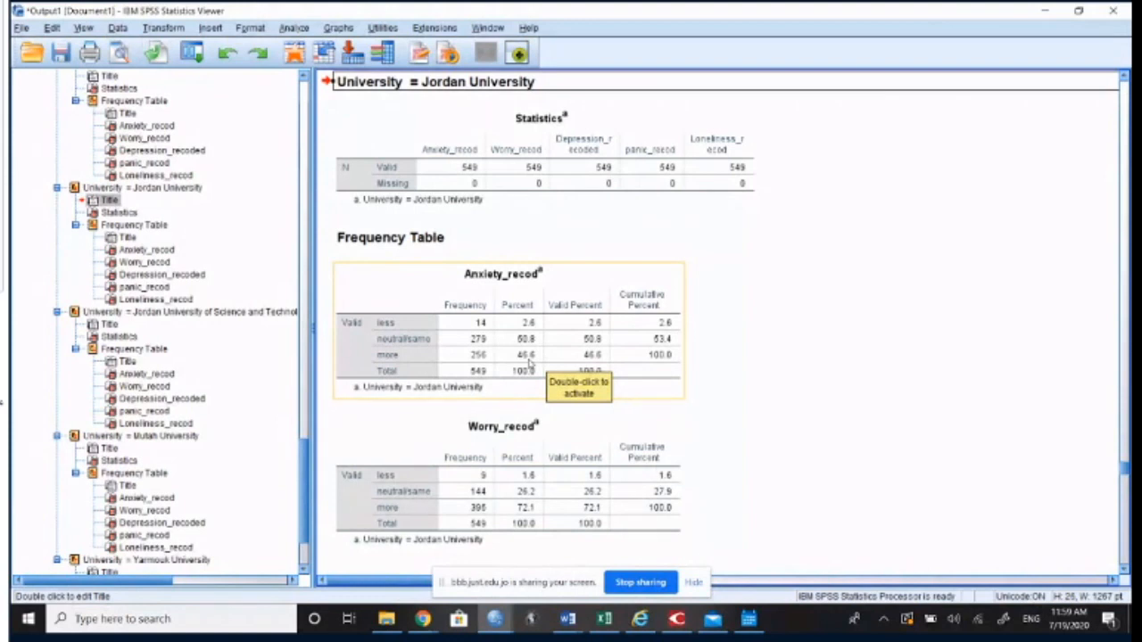
{"action": "scroll", "coordinate": [529, 361], "scroll_direction": "down", "scroll_amount": 2}
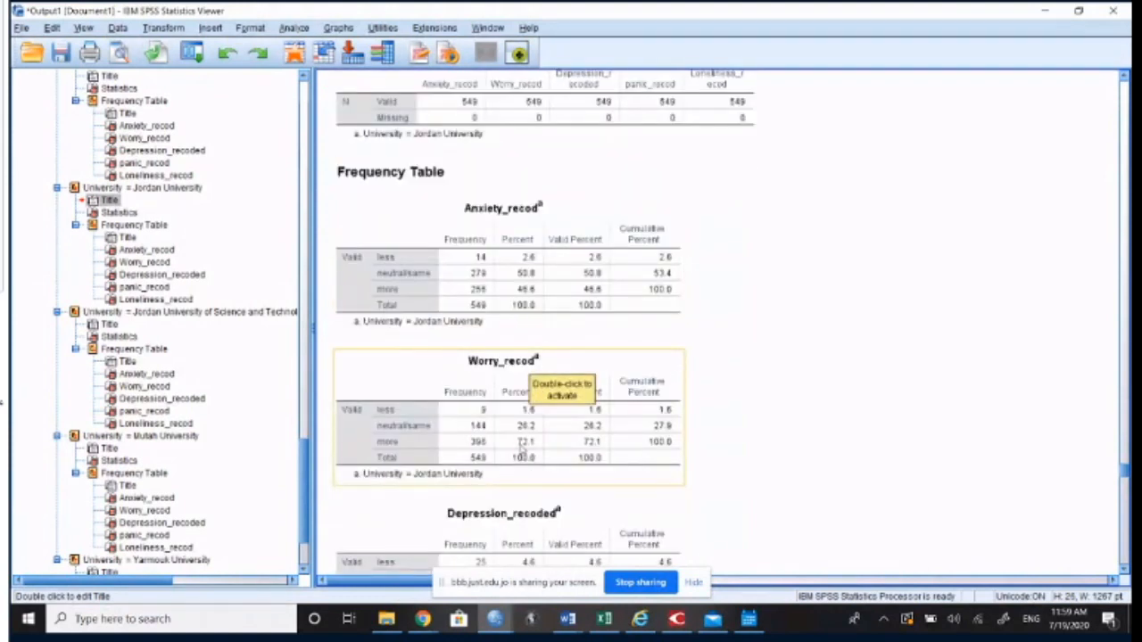
{"action": "scroll", "coordinate": [523, 451], "scroll_direction": "down", "scroll_amount": 4}
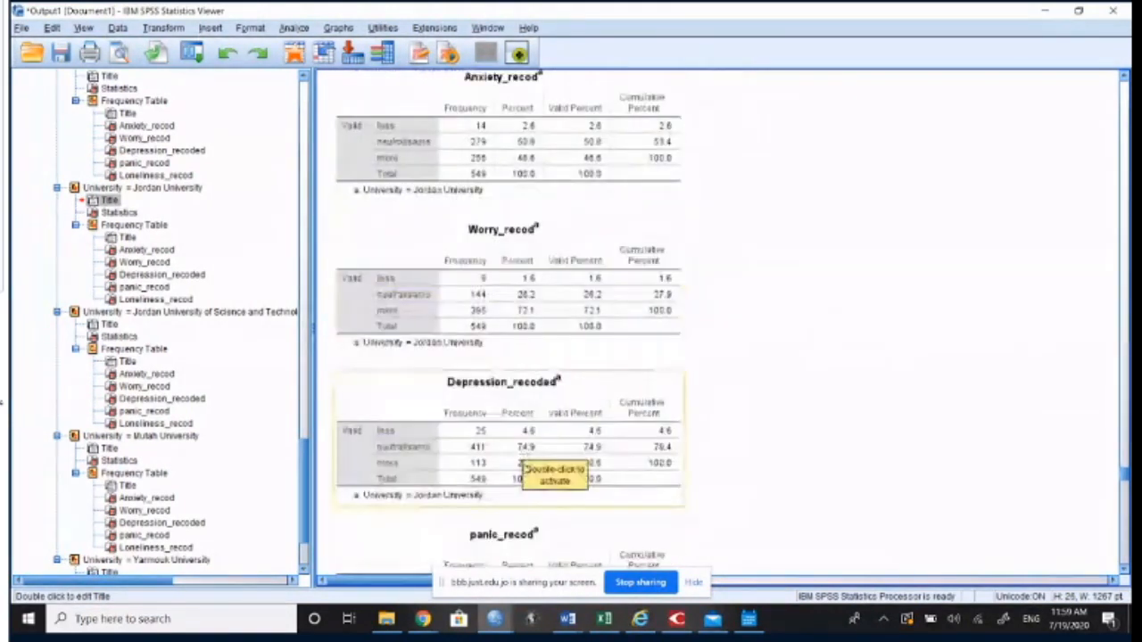
{"action": "scroll", "coordinate": [526, 469], "scroll_direction": "down", "scroll_amount": 4}
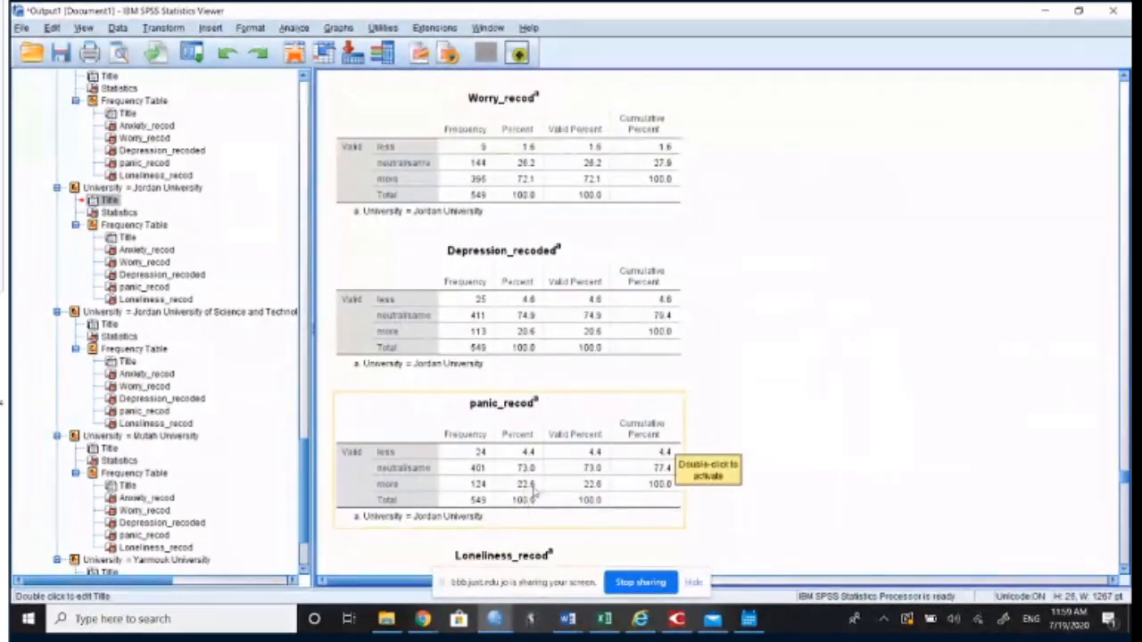
{"action": "scroll", "coordinate": [532, 493], "scroll_direction": "down", "scroll_amount": 6}
{"action": "left_click", "coordinate": [548, 446]}
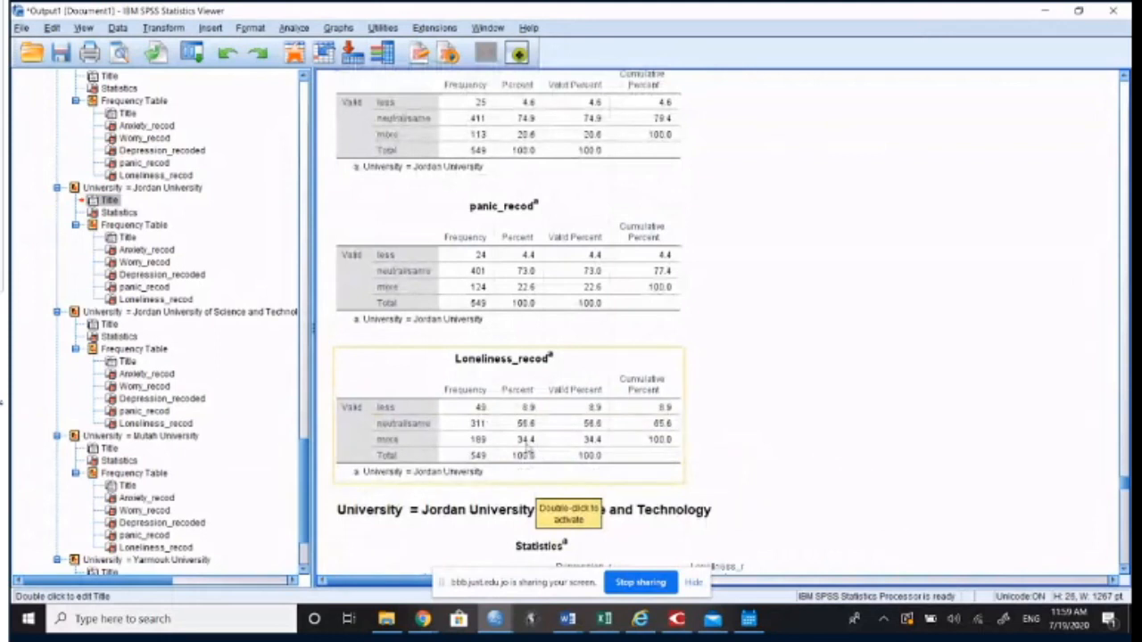
Step: Move on to the Jordan University of Science and Technology results and examine the Anxiety_recod and Worry_recod percentages
{"action": "scroll", "coordinate": [526, 443], "scroll_direction": "down", "scroll_amount": 2}
{"action": "left_click", "coordinate": [512, 451]}
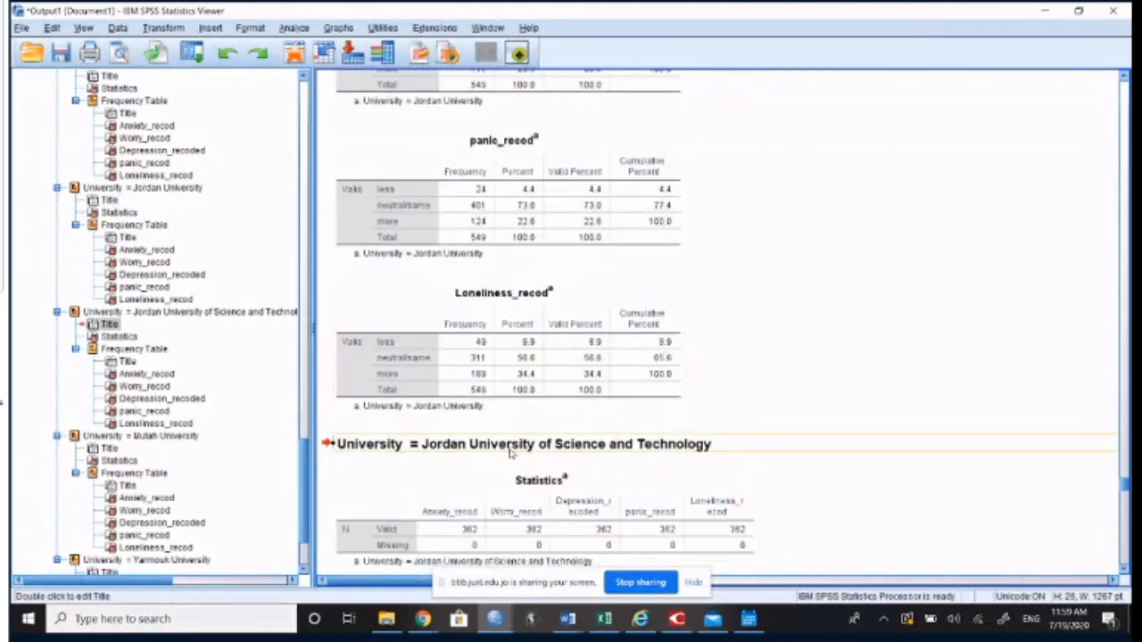
{"action": "scroll", "coordinate": [511, 455], "scroll_direction": "down", "scroll_amount": 4}
{"action": "scroll", "coordinate": [510, 454], "scroll_direction": "down", "scroll_amount": 2}
{"action": "left_click", "coordinate": [511, 453]}
{"action": "scroll", "coordinate": [511, 453], "scroll_direction": "down", "scroll_amount": 2}
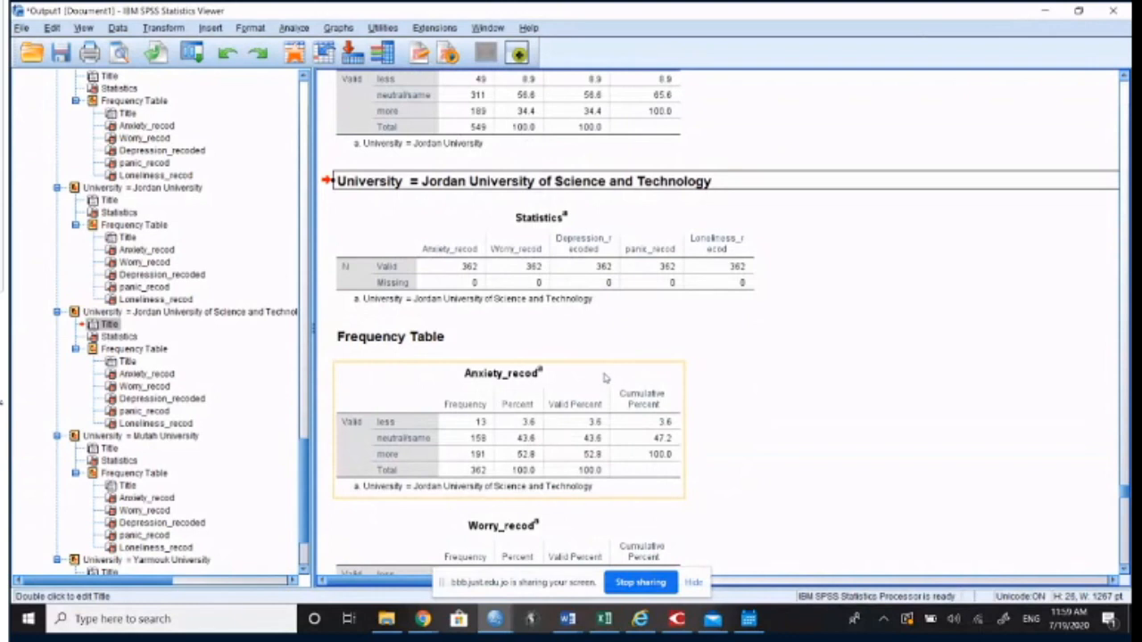
{"action": "scroll", "coordinate": [605, 378], "scroll_direction": "down", "scroll_amount": 2}
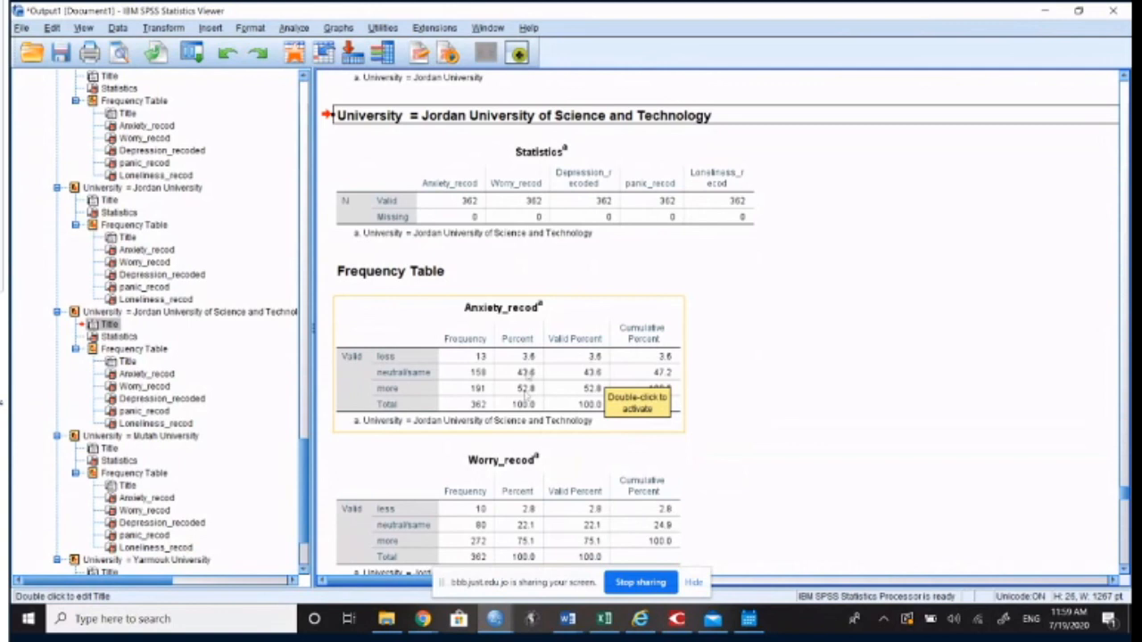
{"action": "scroll", "coordinate": [532, 393], "scroll_direction": "down", "scroll_amount": 4}
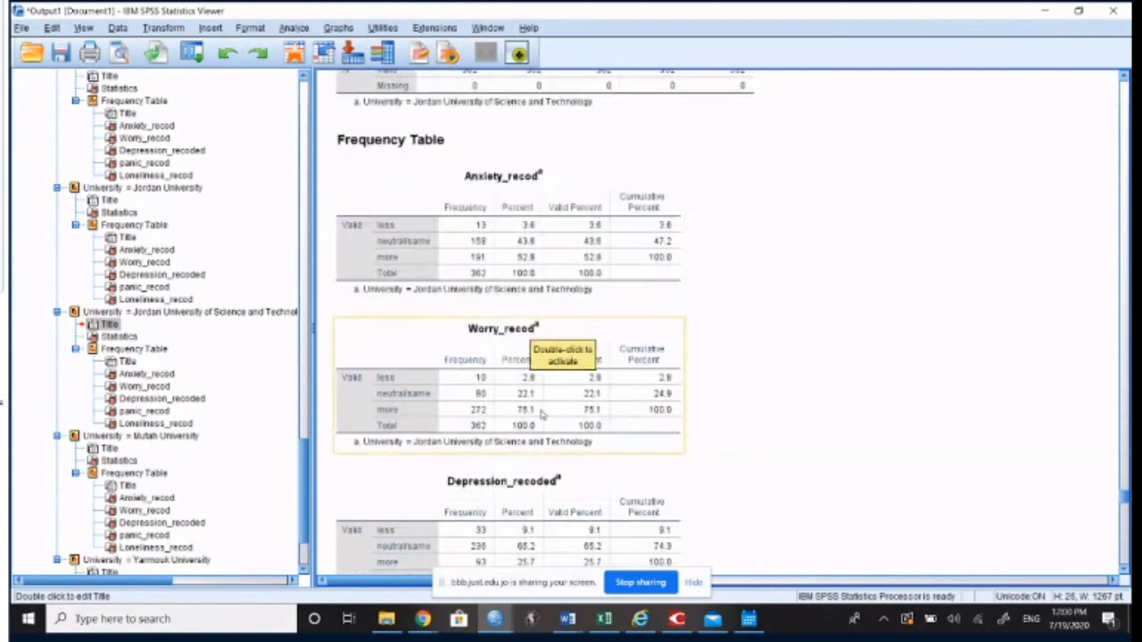
{"action": "left_click", "coordinate": [787, 403]}
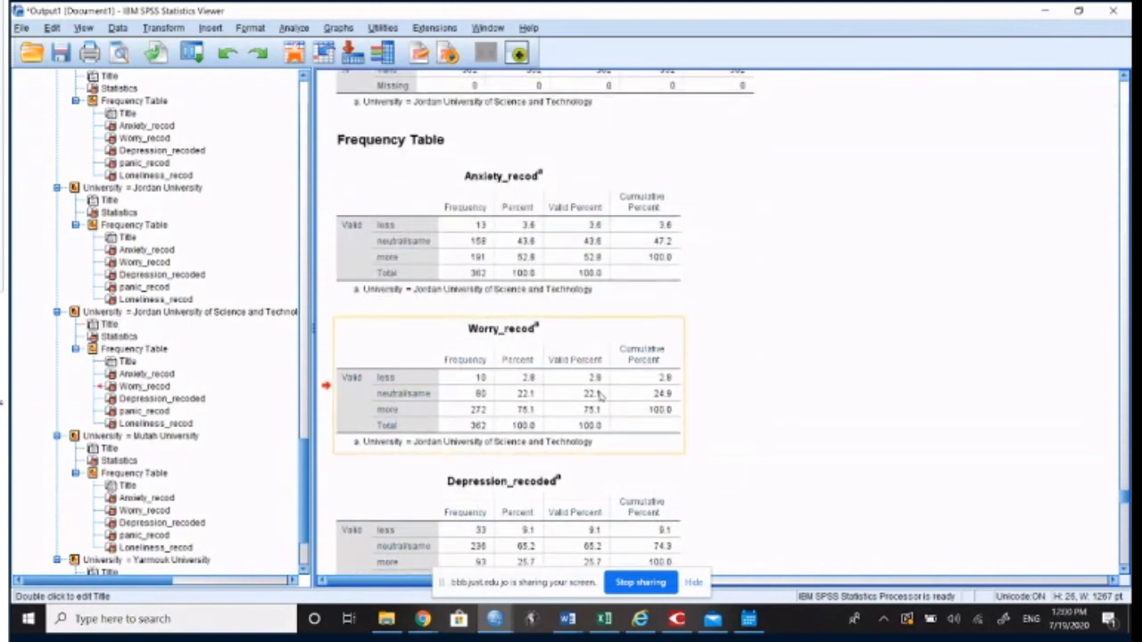
Step: Examine the "more" percentages for Depression_recoded, panic_recod and Loneliness_recod at Jordan University of Science and Technology
{"action": "scroll", "coordinate": [599, 397], "scroll_direction": "down", "scroll_amount": 2}
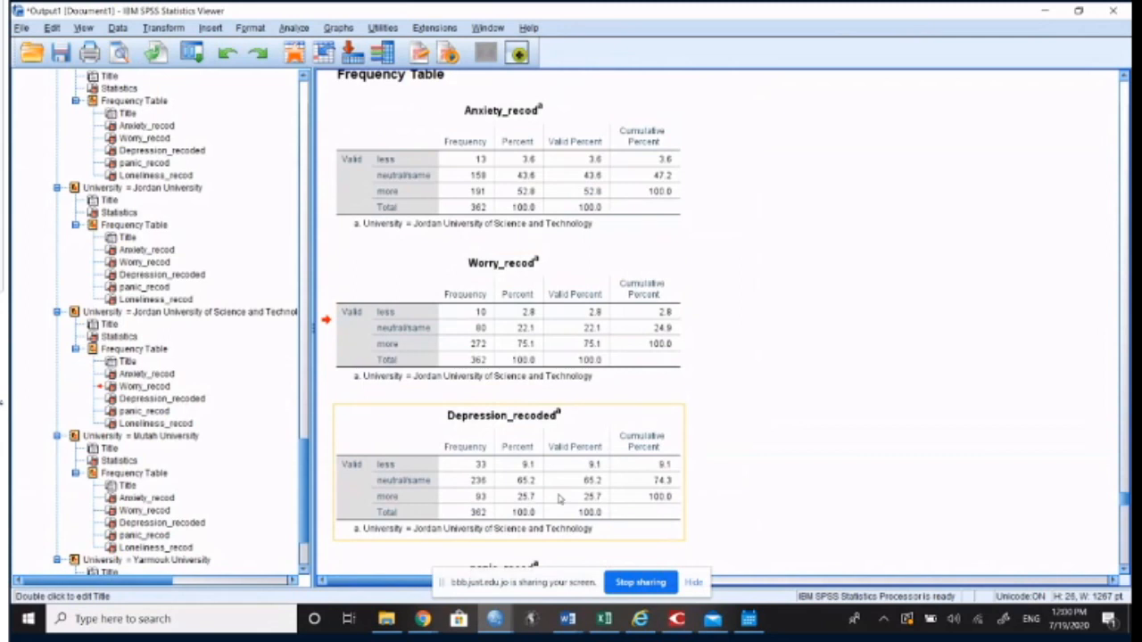
{"action": "scroll", "coordinate": [526, 499], "scroll_direction": "down", "scroll_amount": 4}
{"action": "scroll", "coordinate": [526, 450], "scroll_direction": "down", "scroll_amount": 6}
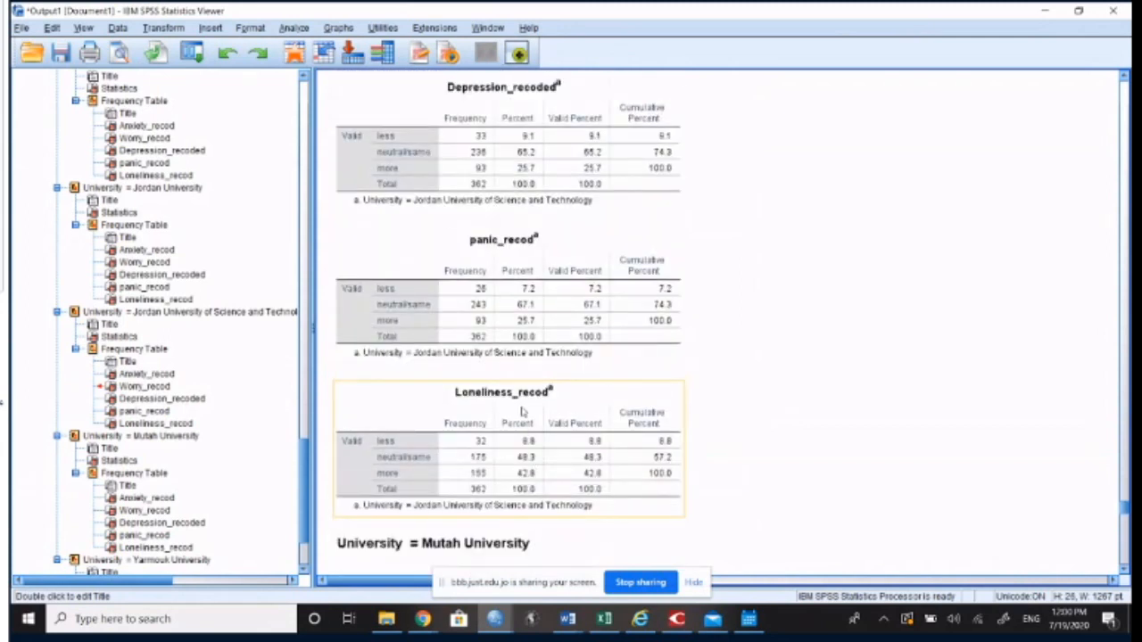
{"action": "left_click", "coordinate": [529, 477]}
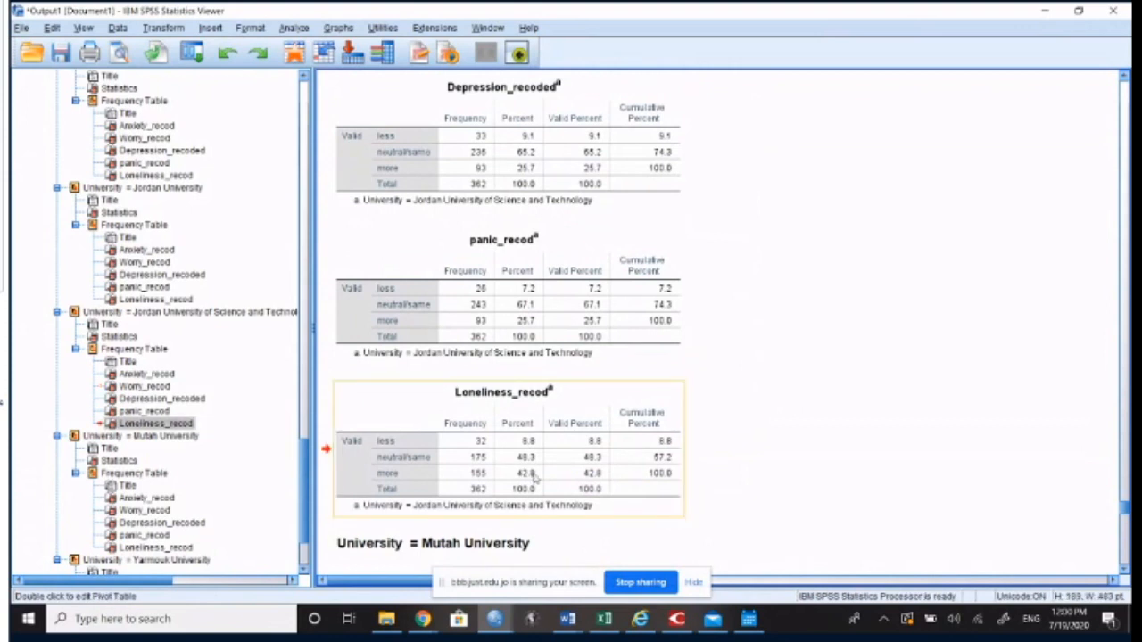
Step: Move on to the Mutah University results and examine the "more" percentages from Anxiety_recod through Loneliness_recod
{"action": "scroll", "coordinate": [536, 477], "scroll_direction": "down", "scroll_amount": 8}
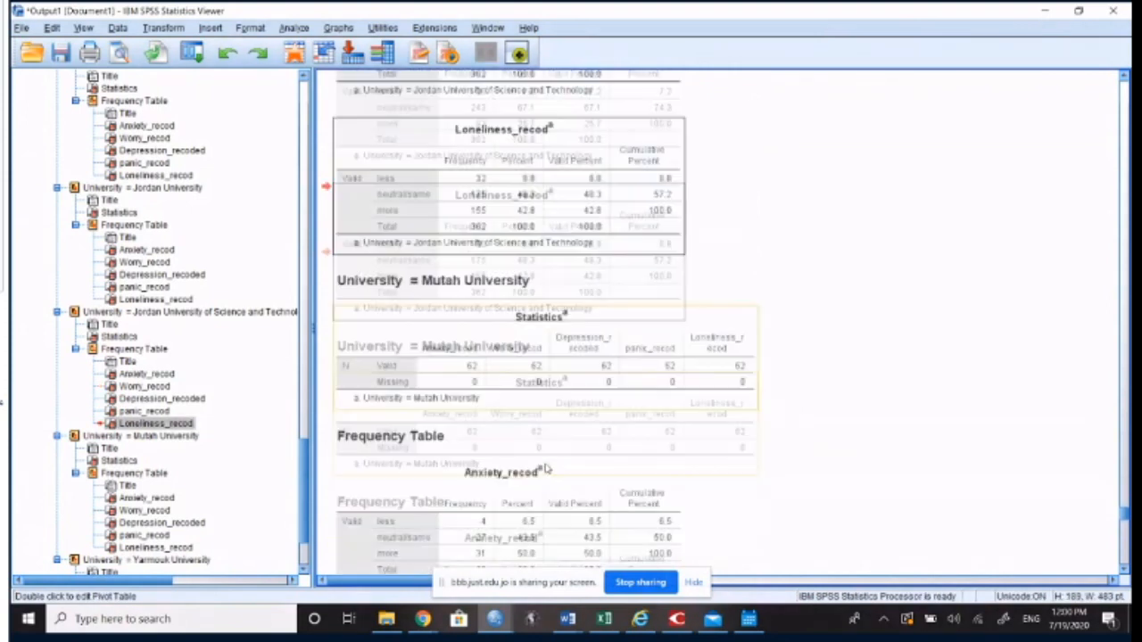
{"action": "scroll", "coordinate": [530, 395], "scroll_direction": "down", "scroll_amount": 4}
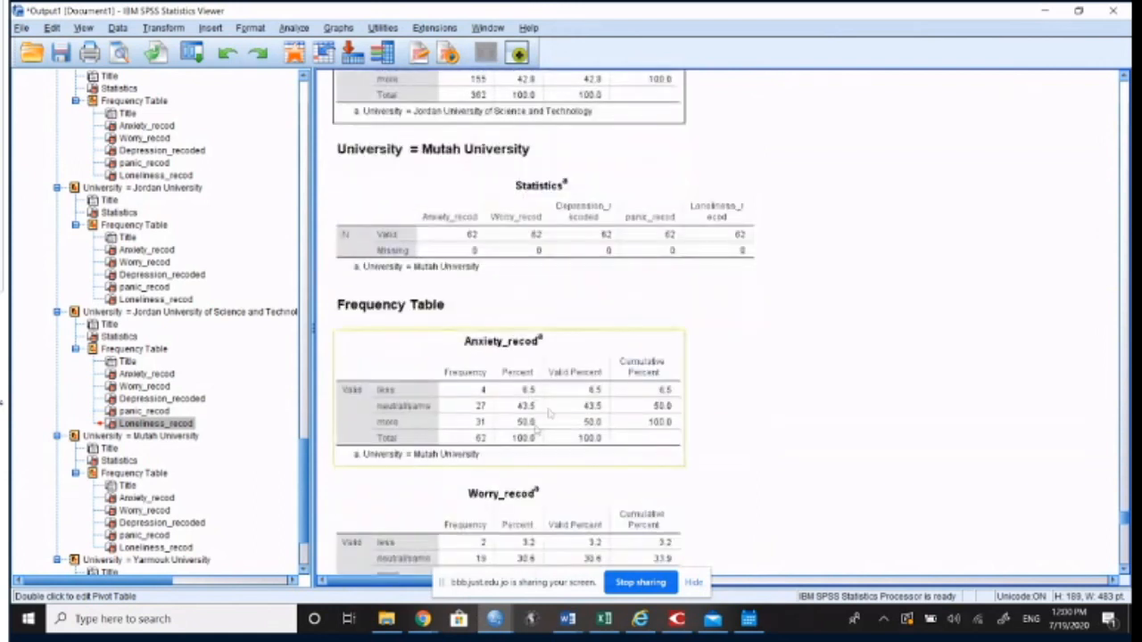
{"action": "left_click", "coordinate": [535, 431]}
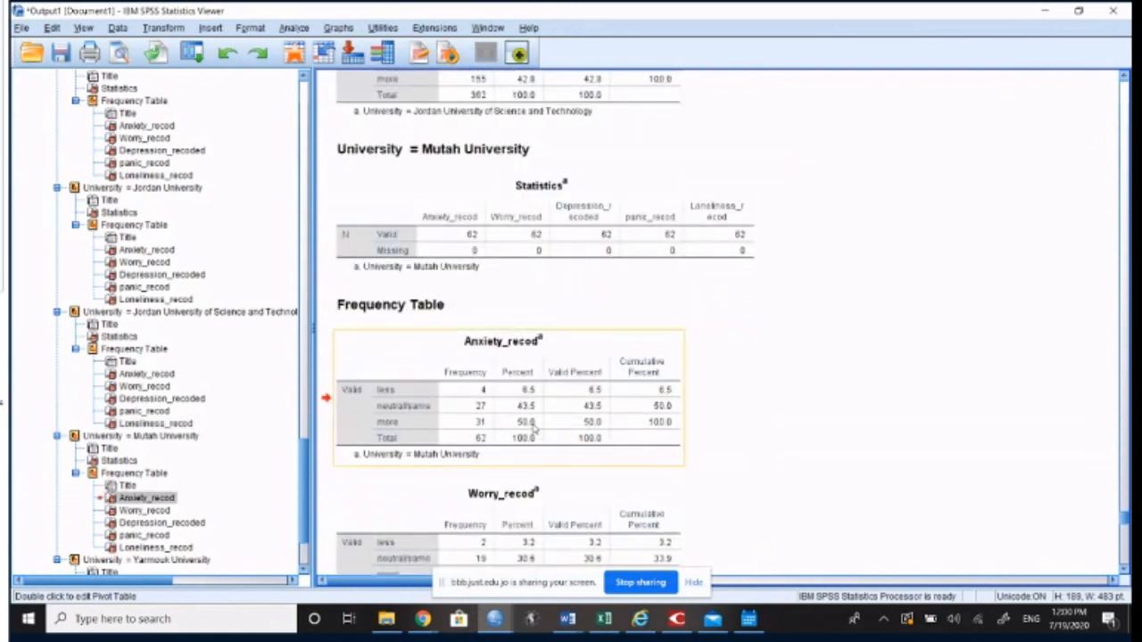
{"action": "scroll", "coordinate": [532, 430], "scroll_direction": "down", "scroll_amount": 4}
{"action": "scroll", "coordinate": [533, 429], "scroll_direction": "down", "scroll_amount": 2}
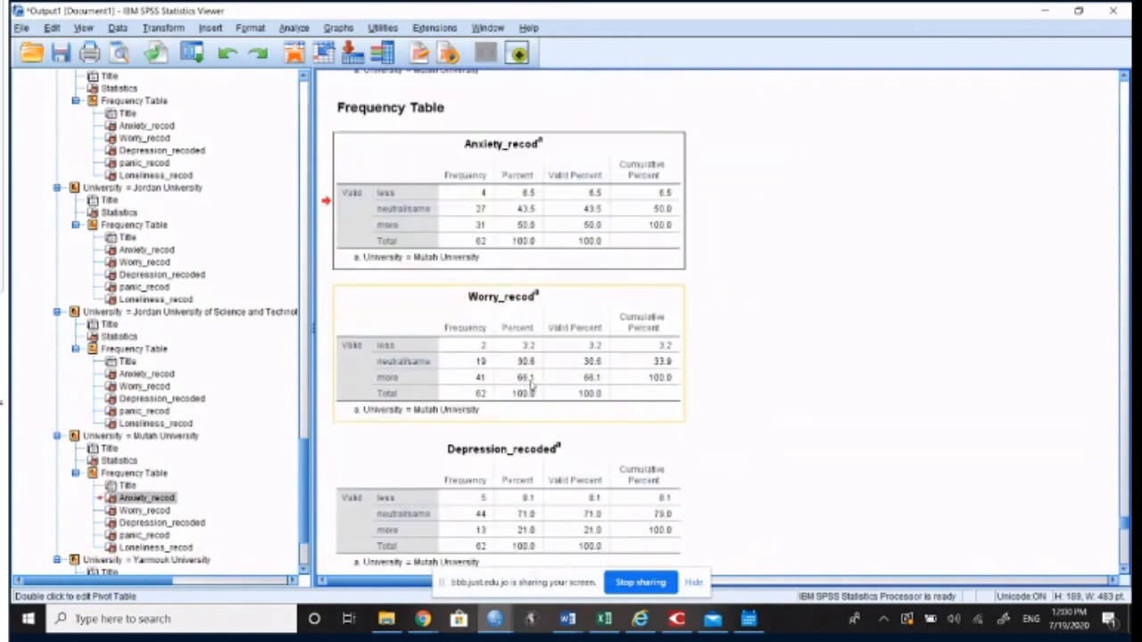
{"action": "scroll", "coordinate": [532, 389], "scroll_direction": "down", "scroll_amount": 4}
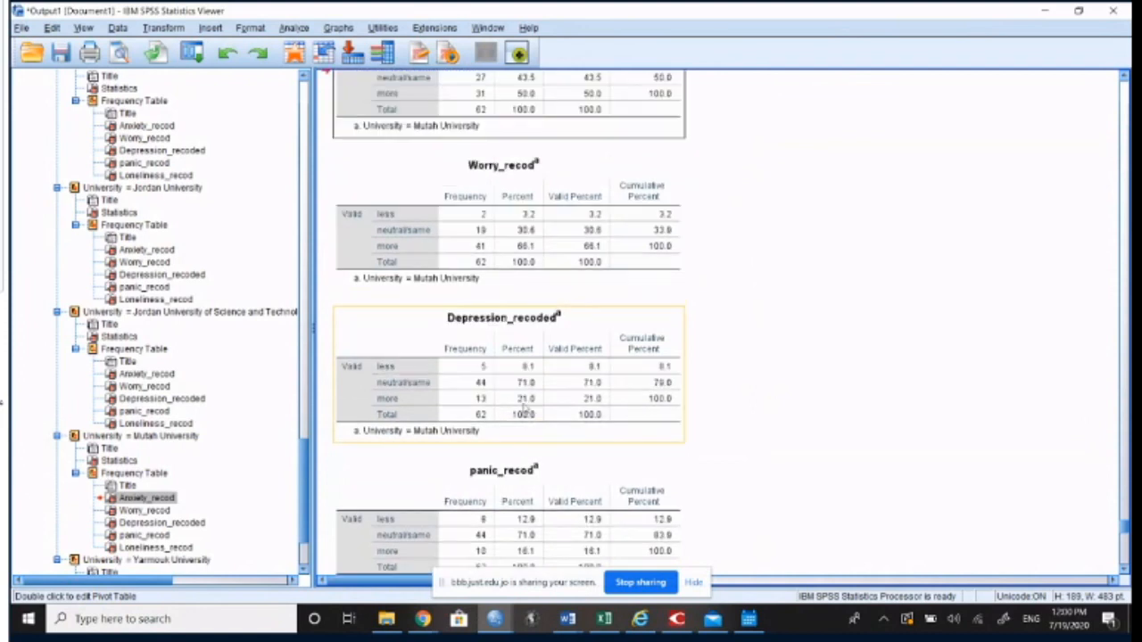
{"action": "scroll", "coordinate": [527, 400], "scroll_direction": "down", "scroll_amount": 6}
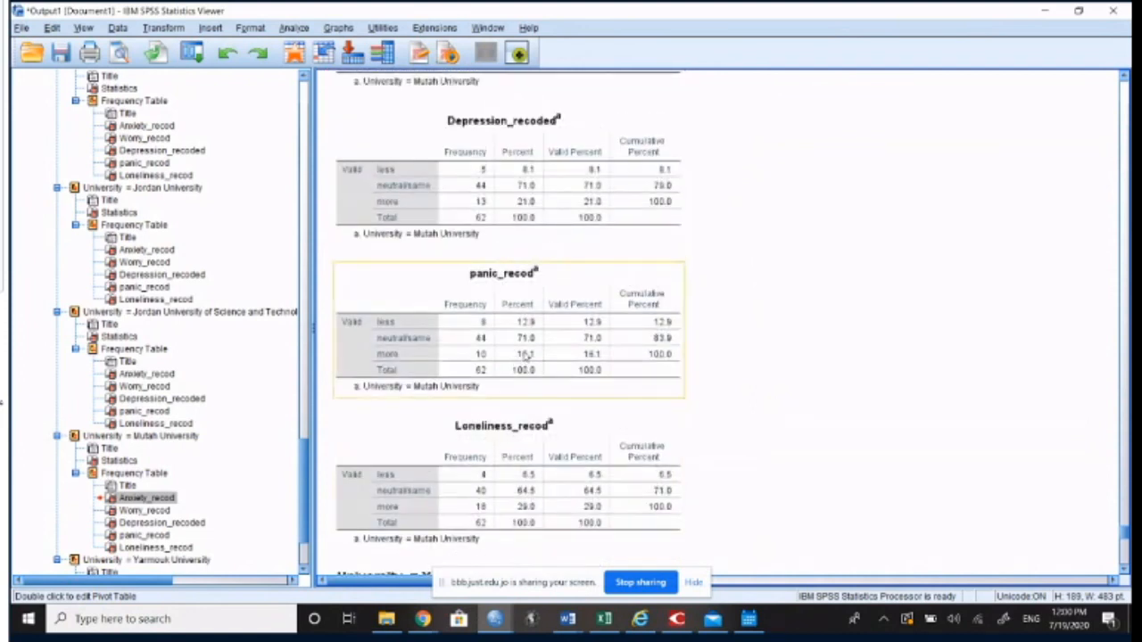
Step: Continue to the Yarmouk University results and examine the "more" percentages from Anxiety_recod through Loneliness_recod
{"action": "scroll", "coordinate": [527, 355], "scroll_direction": "down", "scroll_amount": 14}
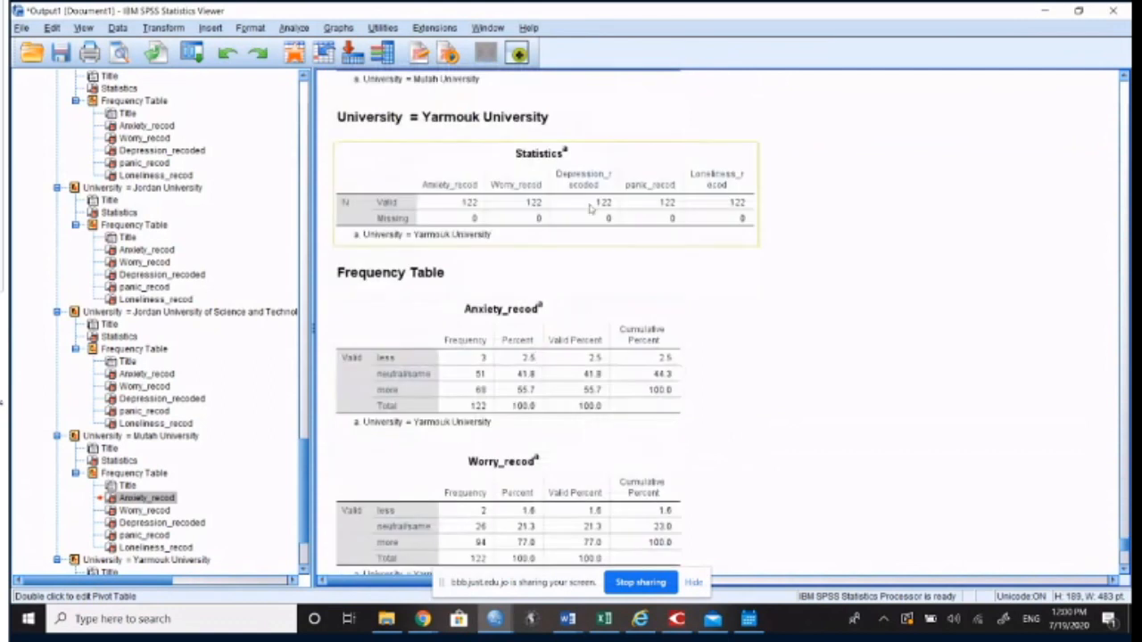
{"action": "scroll", "coordinate": [535, 355], "scroll_direction": "down", "scroll_amount": 3}
{"action": "scroll", "coordinate": [598, 357], "scroll_direction": "down", "scroll_amount": 3}
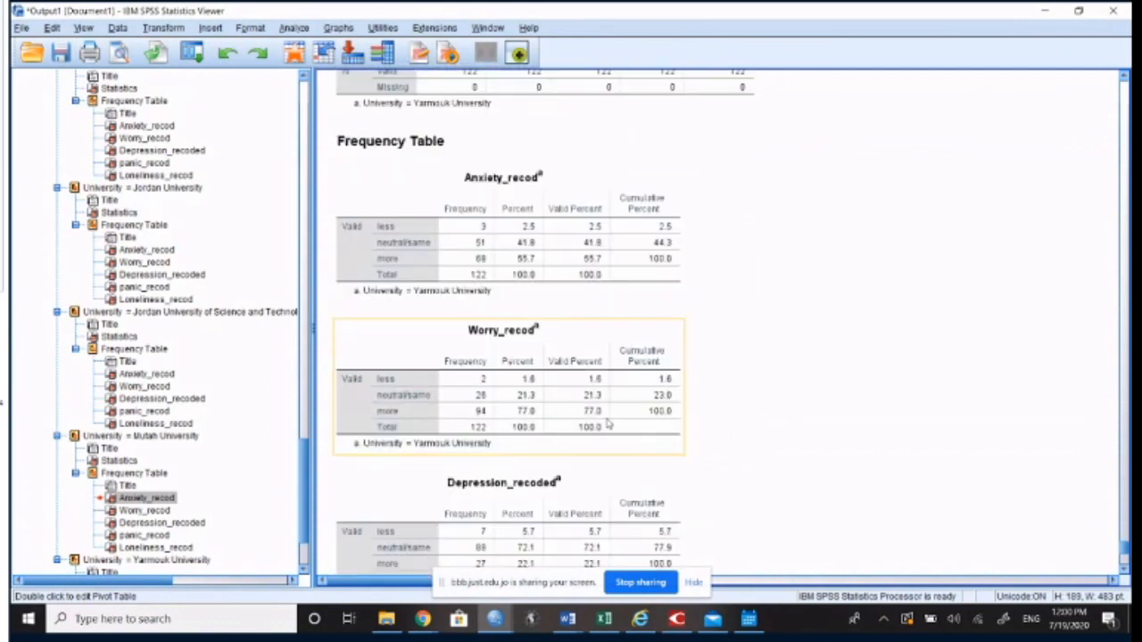
{"action": "scroll", "coordinate": [604, 450], "scroll_direction": "down", "scroll_amount": 3}
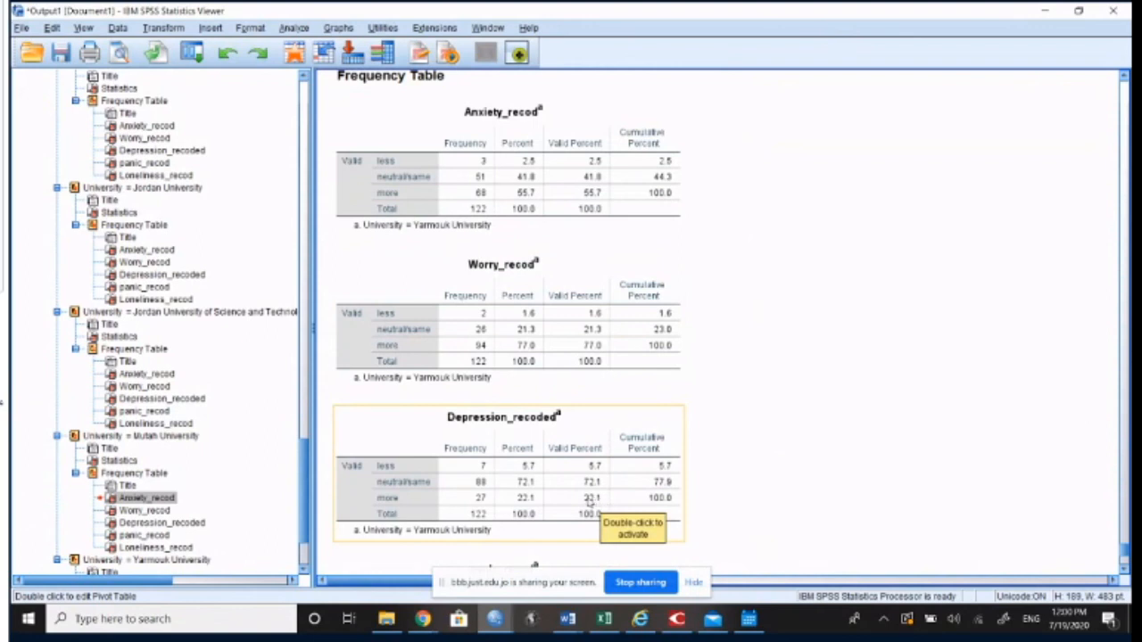
{"action": "left_click", "coordinate": [588, 504]}
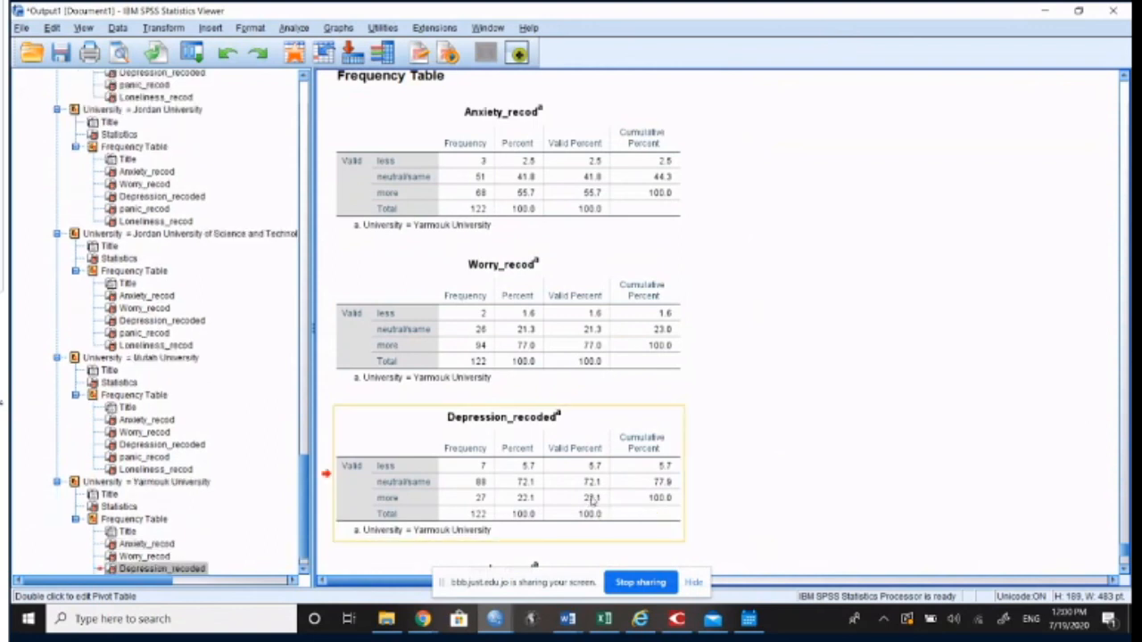
{"action": "scroll", "coordinate": [592, 500], "scroll_direction": "down", "scroll_amount": 2}
{"action": "scroll", "coordinate": [526, 460], "scroll_direction": "down", "scroll_amount": 3}
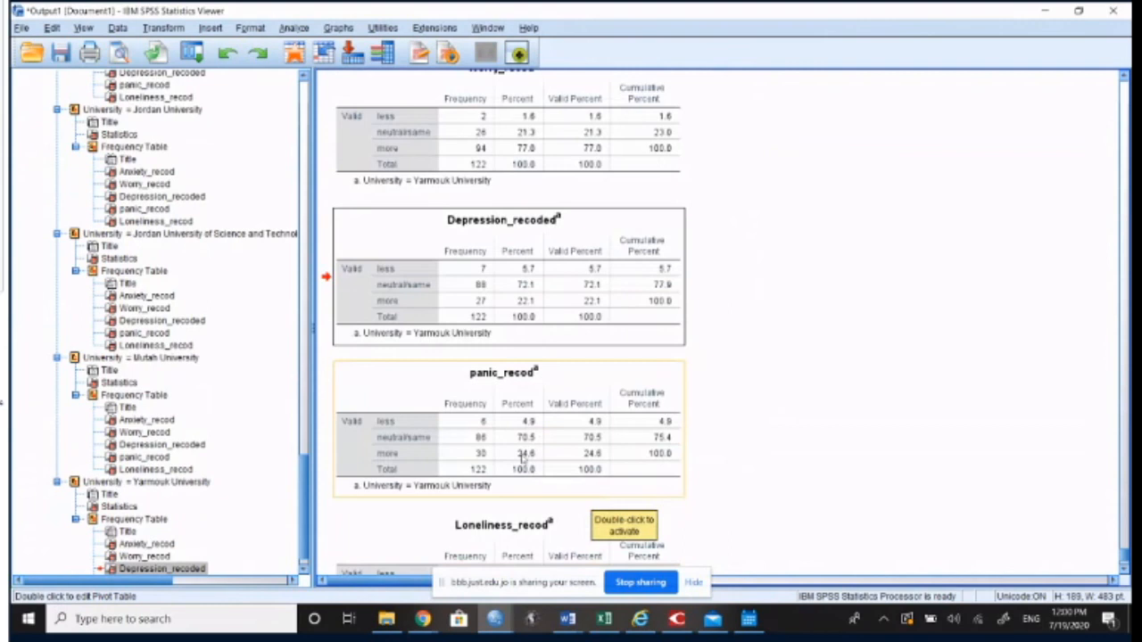
{"action": "scroll", "coordinate": [504, 457], "scroll_direction": "down", "scroll_amount": 3}
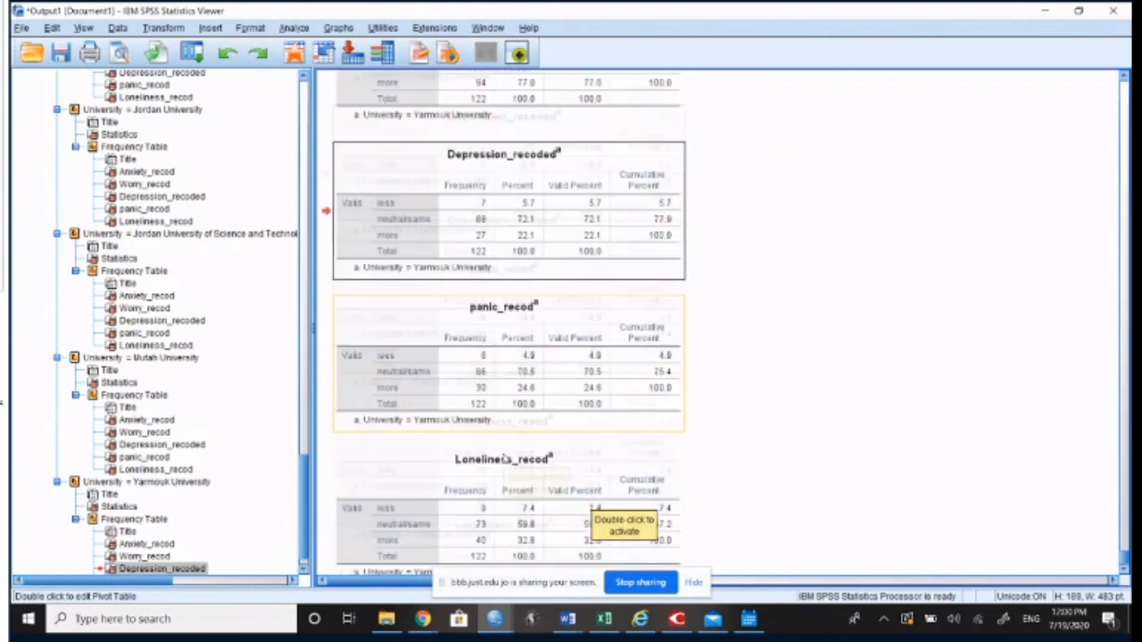
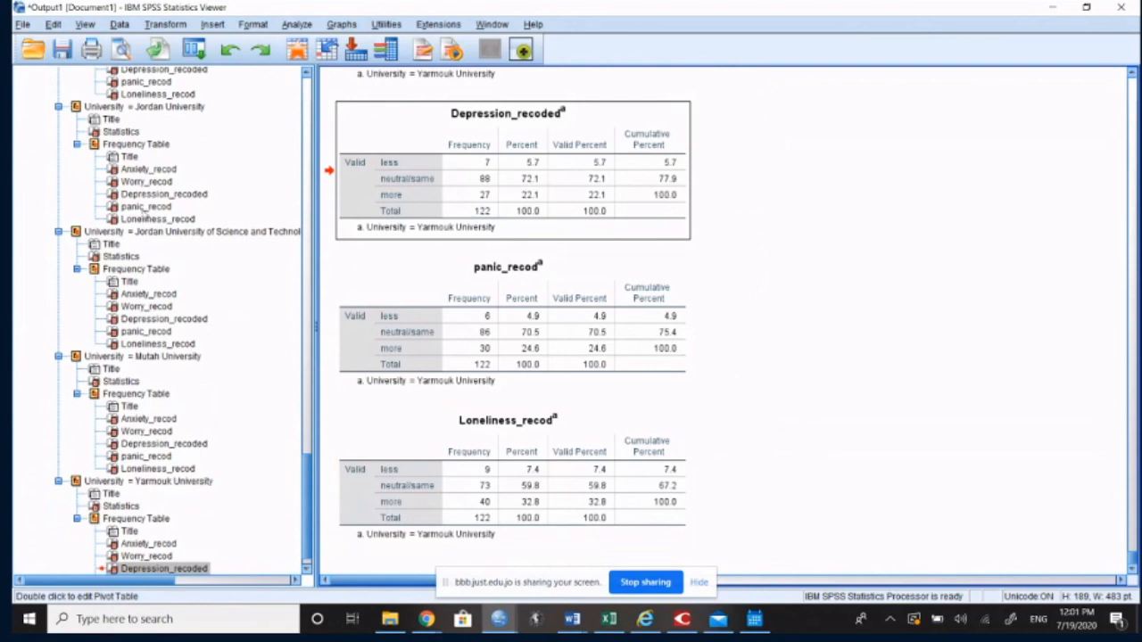
Step: Review the current Split File settings and leave them unchanged
{"action": "left_click", "coordinate": [116, 26]}
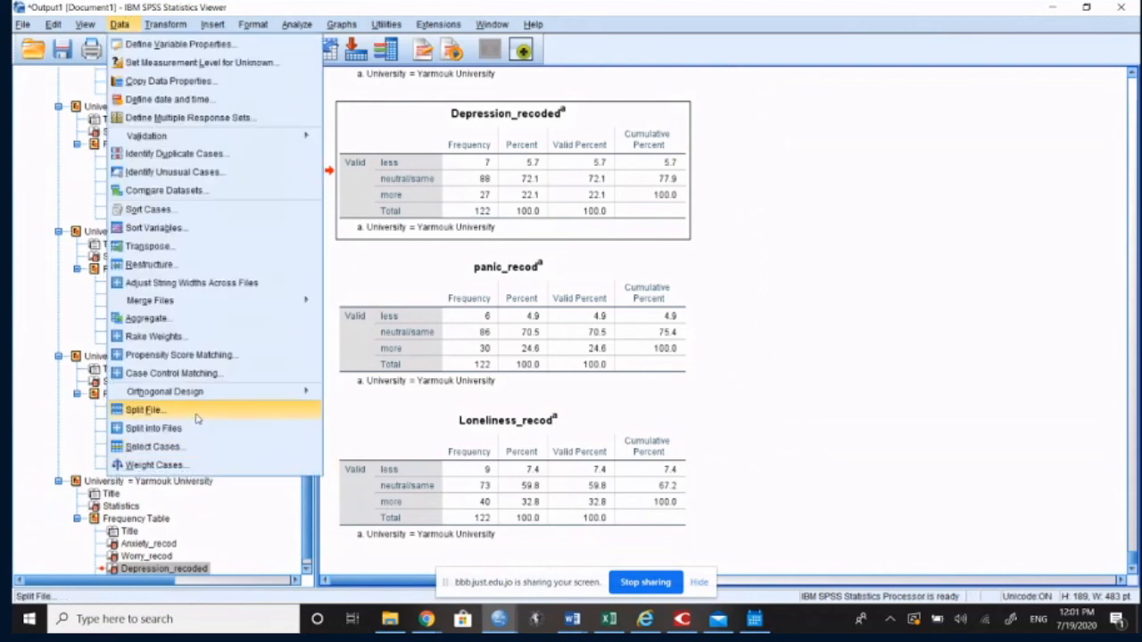
{"action": "left_click", "coordinate": [147, 410]}
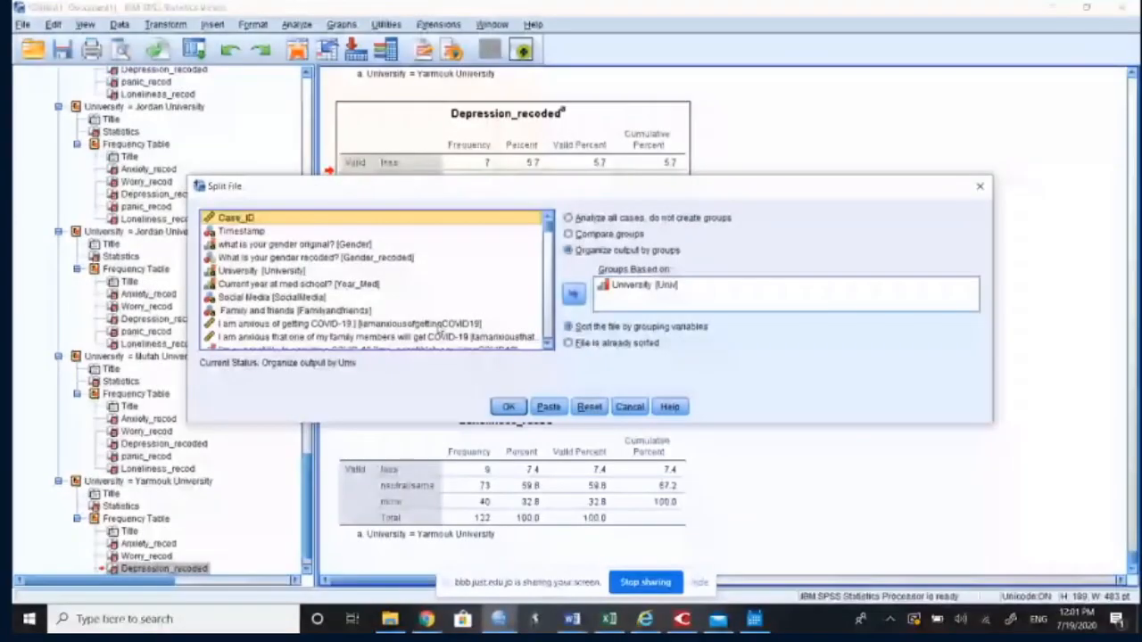
{"action": "left_click", "coordinate": [628, 408]}
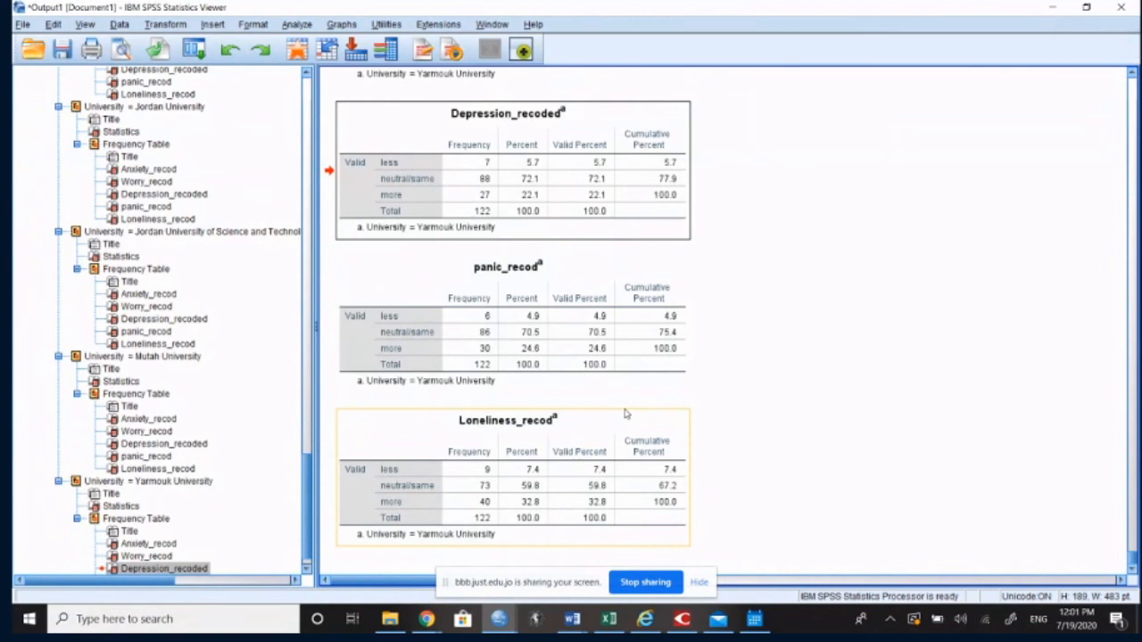
Step: Switch to the data file and look through its variable list down to Year_Med1, then check the meeting chat
{"action": "left_click", "coordinate": [500, 618]}
{"action": "left_click", "coordinate": [497, 548]}
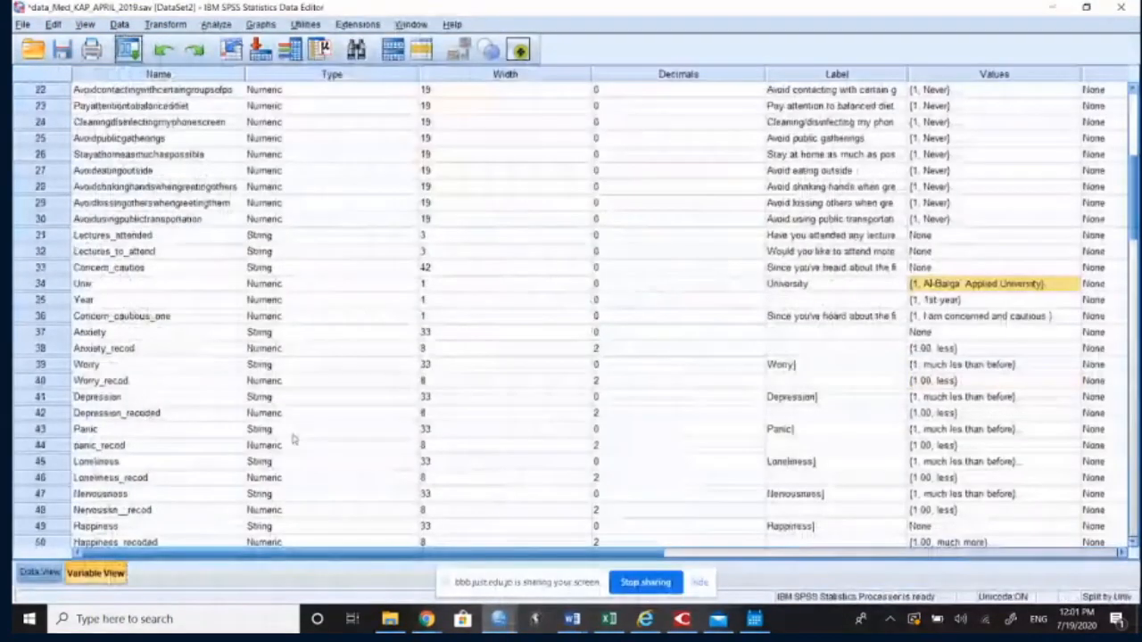
{"action": "scroll", "coordinate": [278, 428], "scroll_direction": "down", "scroll_amount": 12}
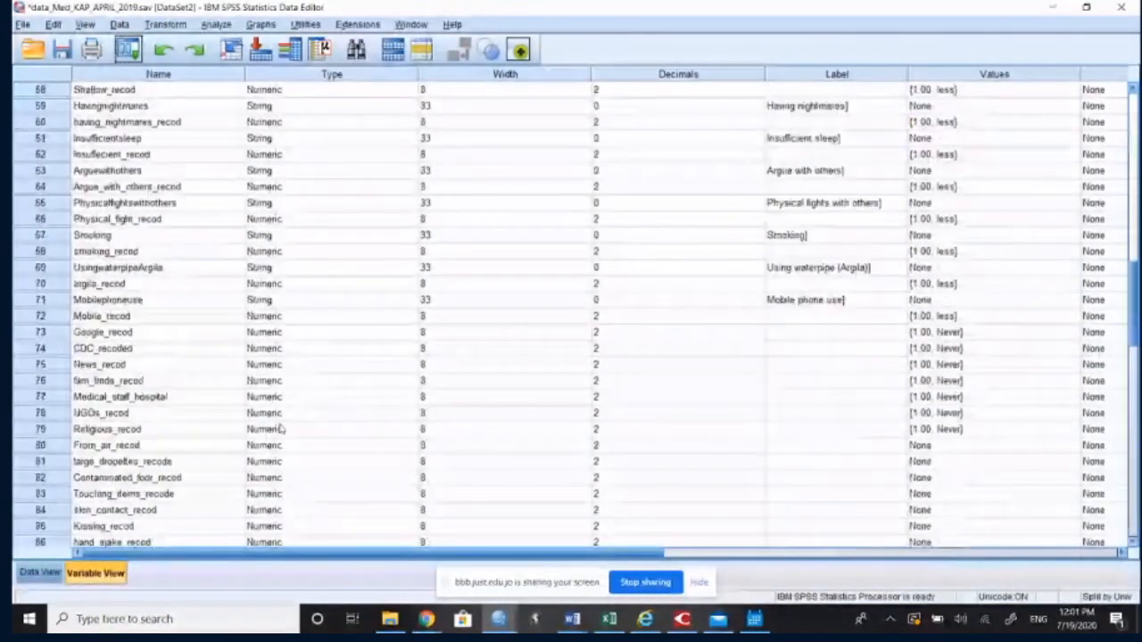
{"action": "scroll", "coordinate": [282, 429], "scroll_direction": "down", "scroll_amount": 2}
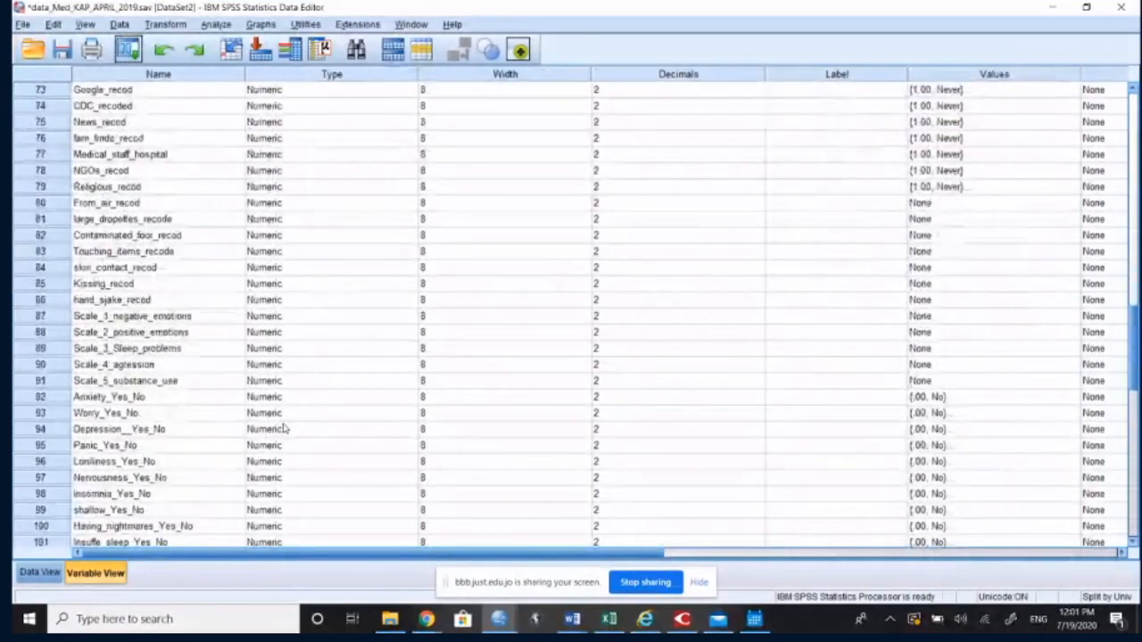
{"action": "scroll", "coordinate": [283, 429], "scroll_direction": "down", "scroll_amount": 5}
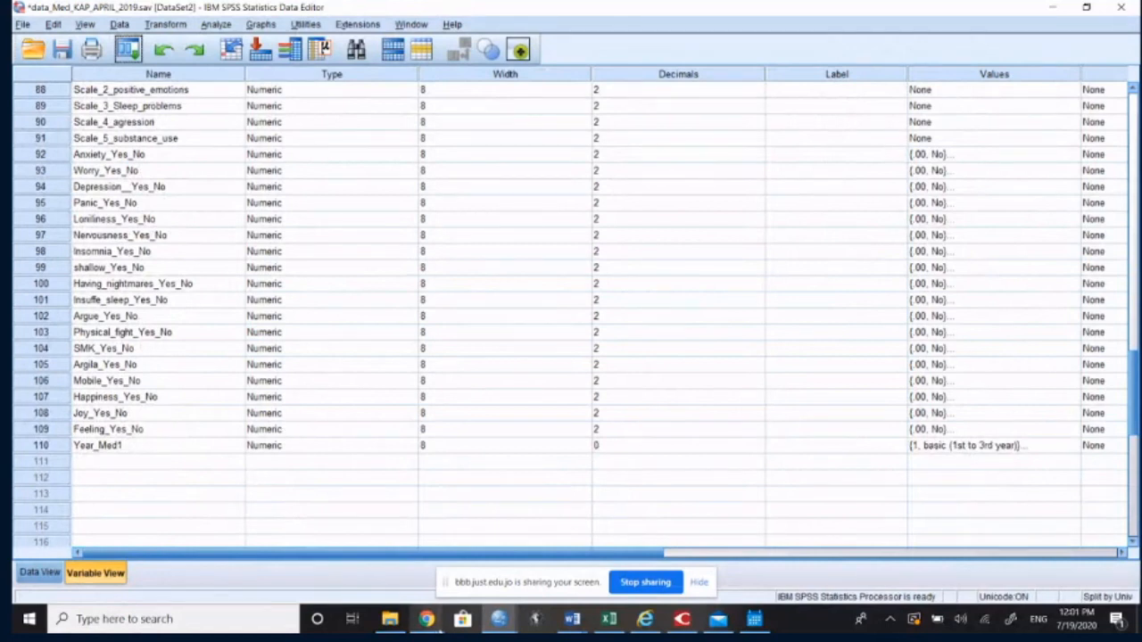
{"action": "mouse_move", "coordinate": [430, 616]}
{"action": "mouse_move", "coordinate": [374, 571]}
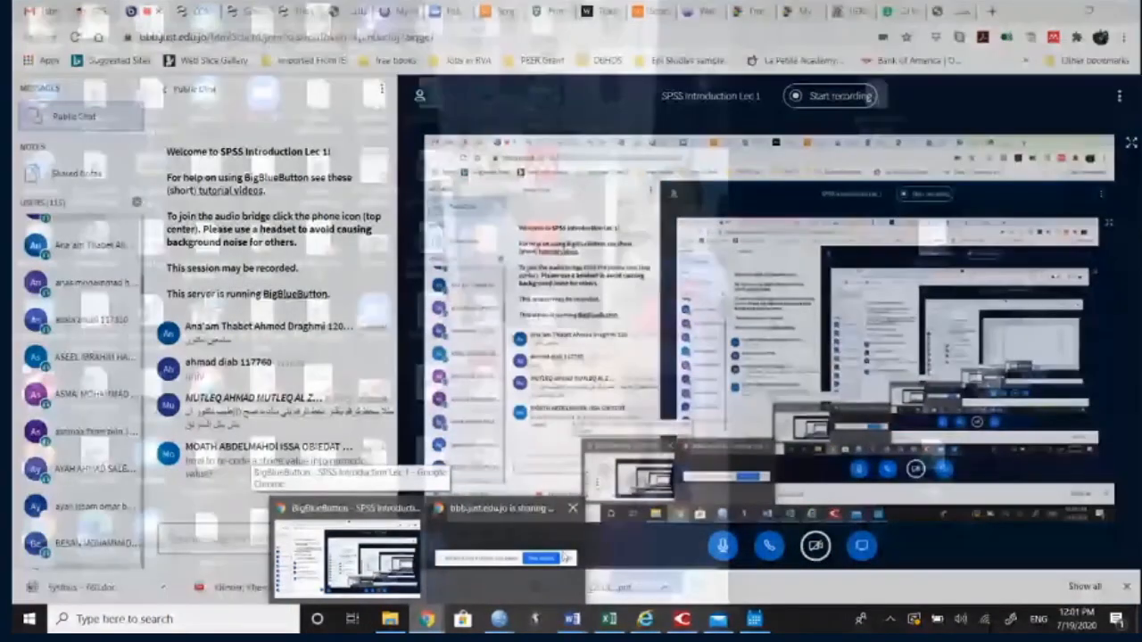
Step: Move the numeric Univ variable directly below the University string variable in the variable list
{"action": "scroll", "coordinate": [567, 388], "scroll_direction": "up", "scroll_amount": 18}
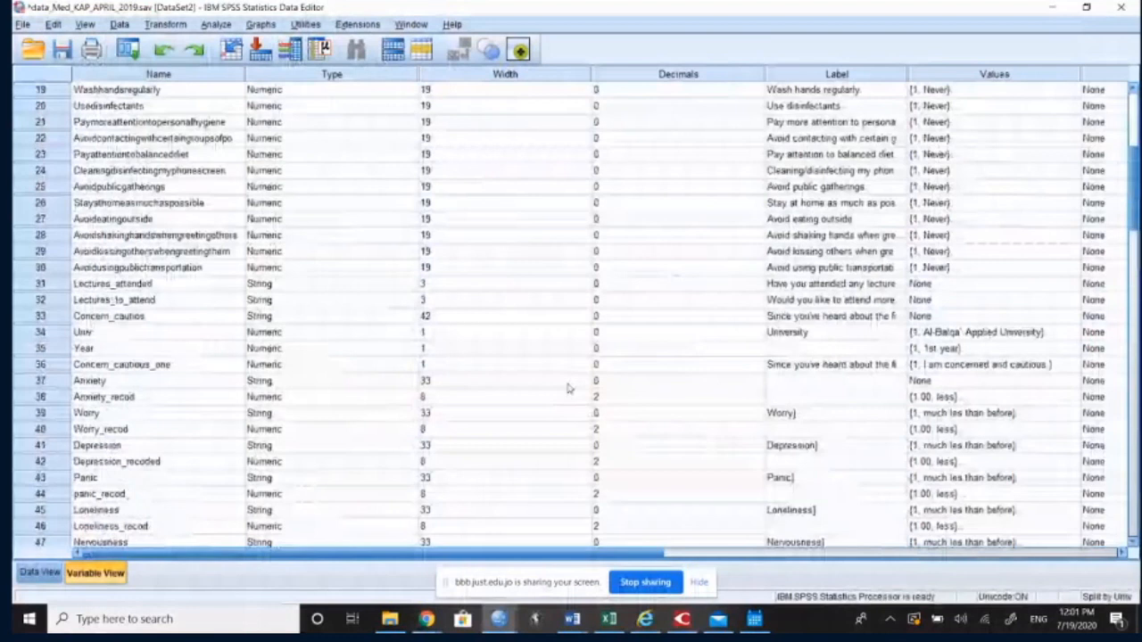
{"action": "scroll", "coordinate": [568, 388], "scroll_direction": "up", "scroll_amount": 6}
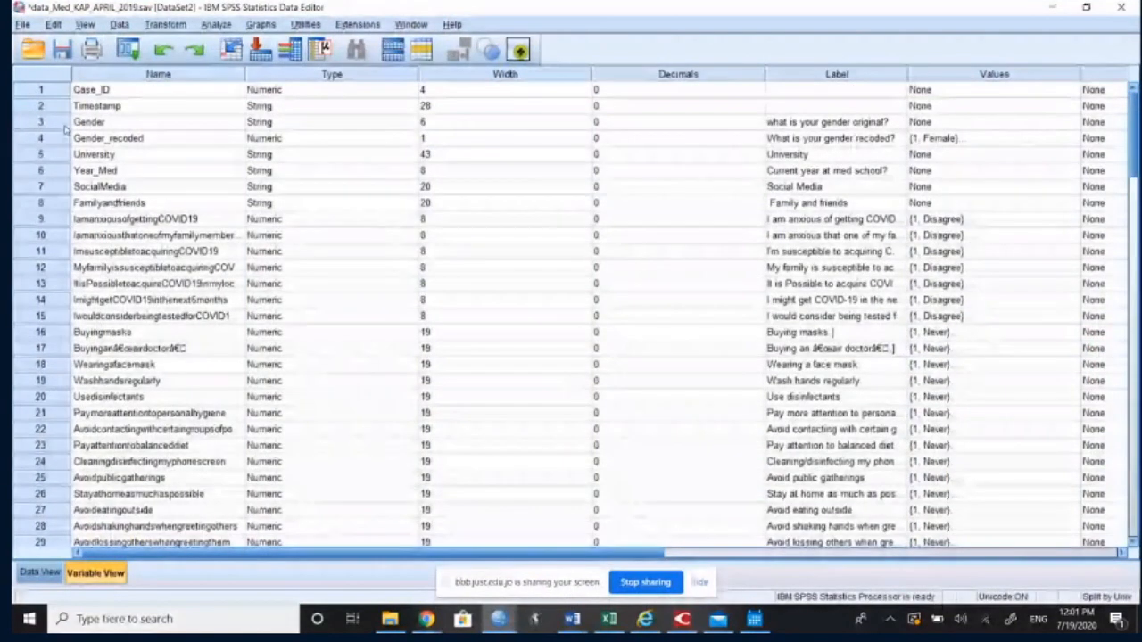
{"action": "left_click", "coordinate": [41, 175]}
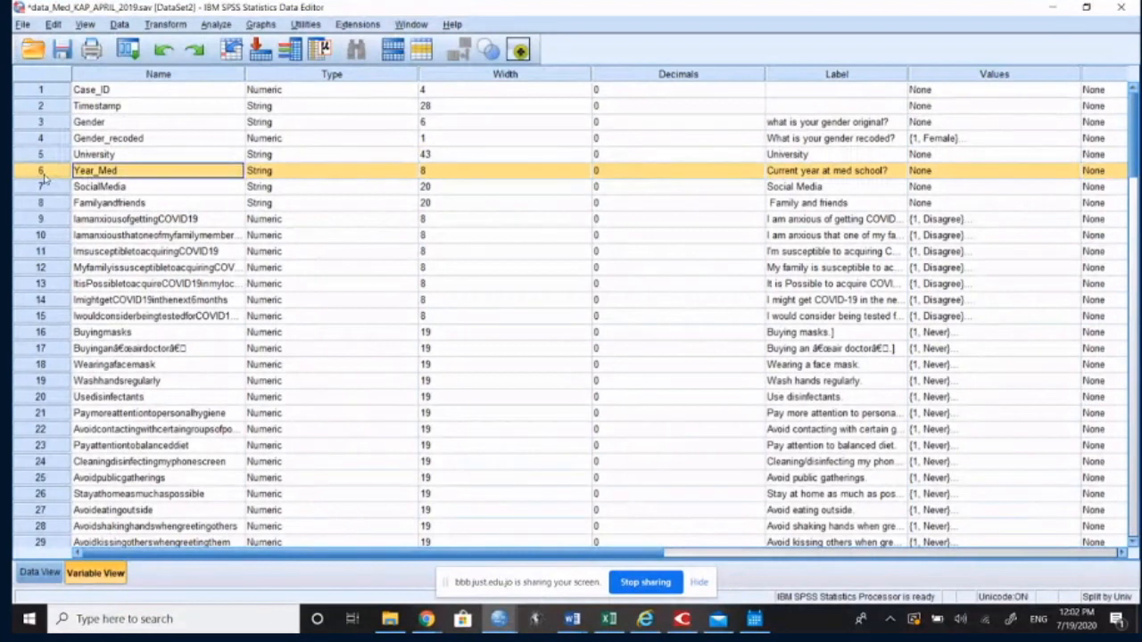
{"action": "left_click", "coordinate": [58, 157]}
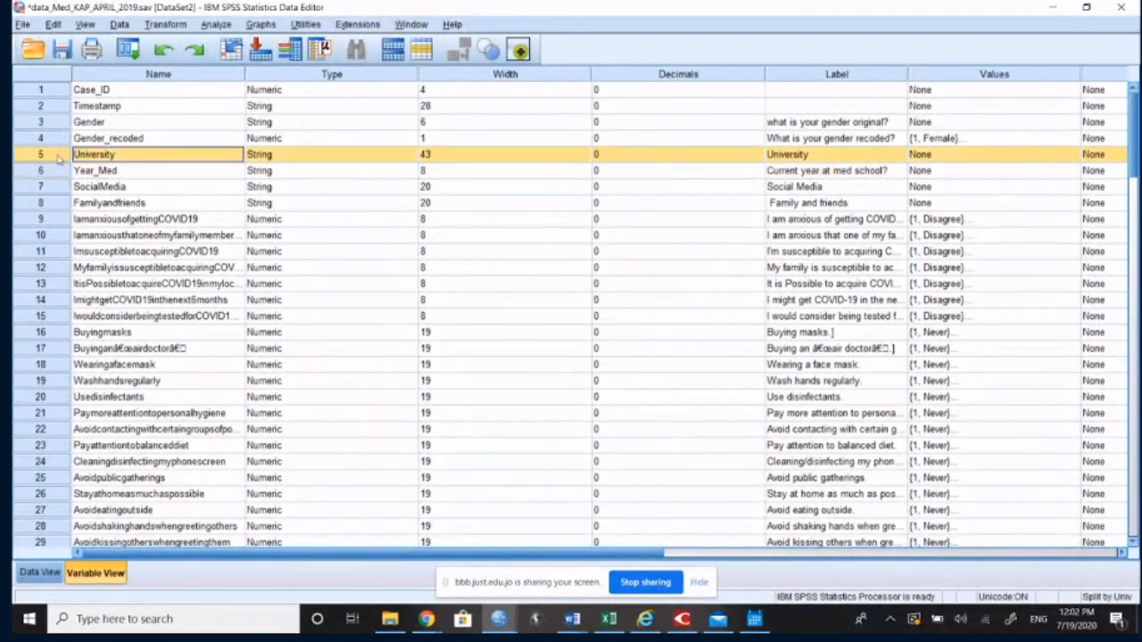
{"action": "scroll", "coordinate": [107, 232], "scroll_direction": "down", "scroll_amount": 4}
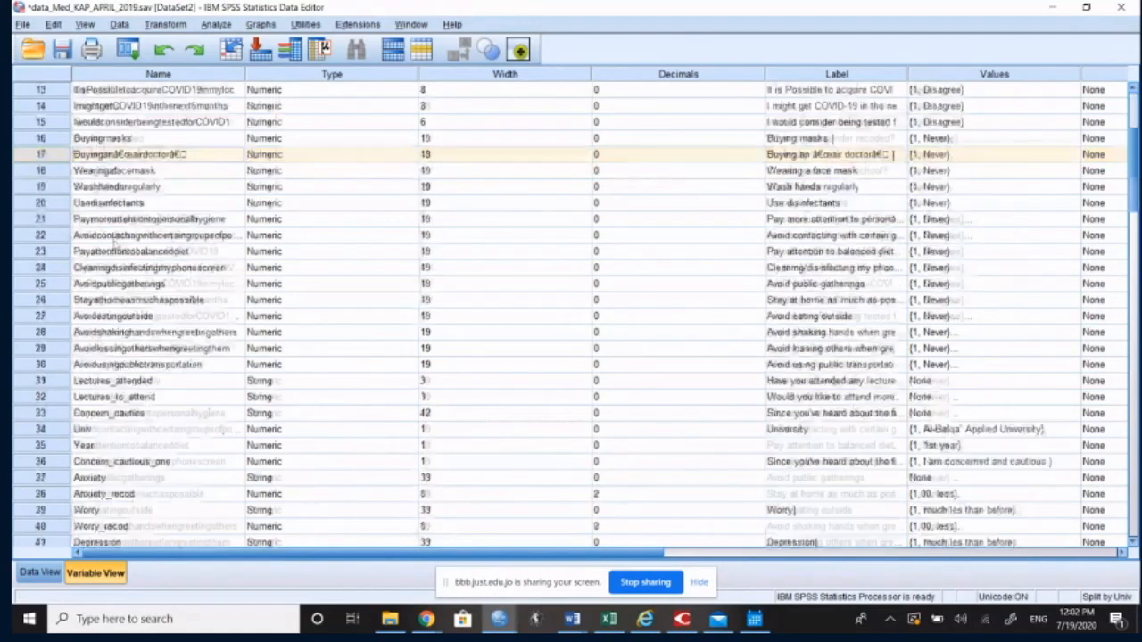
{"action": "scroll", "coordinate": [114, 250], "scroll_direction": "down", "scroll_amount": 14}
{"action": "scroll", "coordinate": [113, 258], "scroll_direction": "up", "scroll_amount": 6}
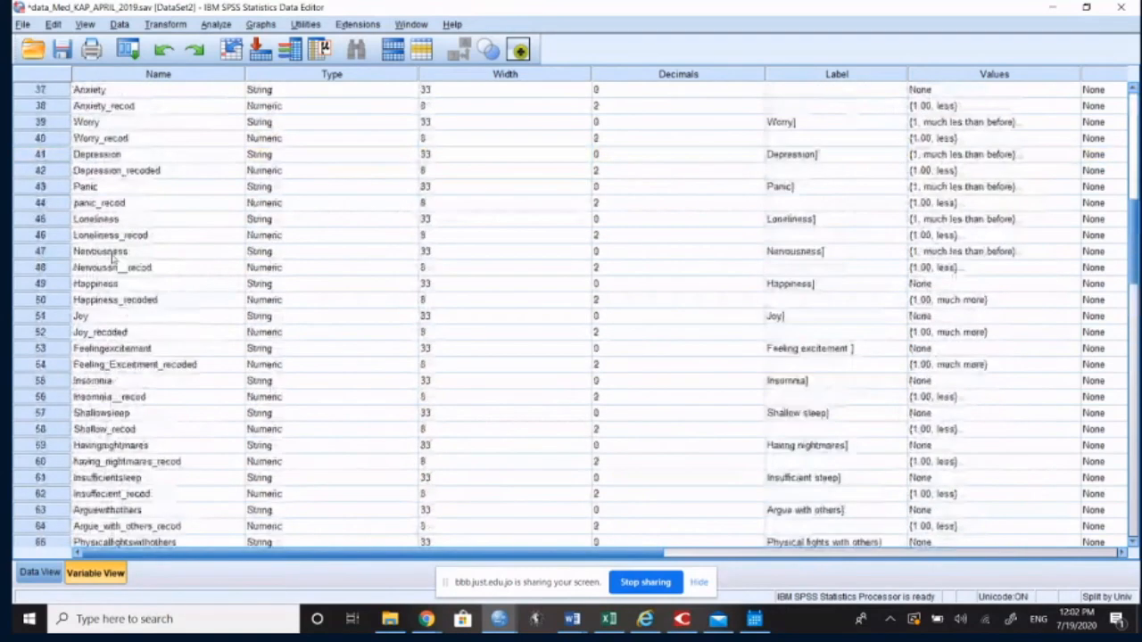
{"action": "scroll", "coordinate": [112, 258], "scroll_direction": "up", "scroll_amount": 8}
{"action": "left_click", "coordinate": [55, 432]}
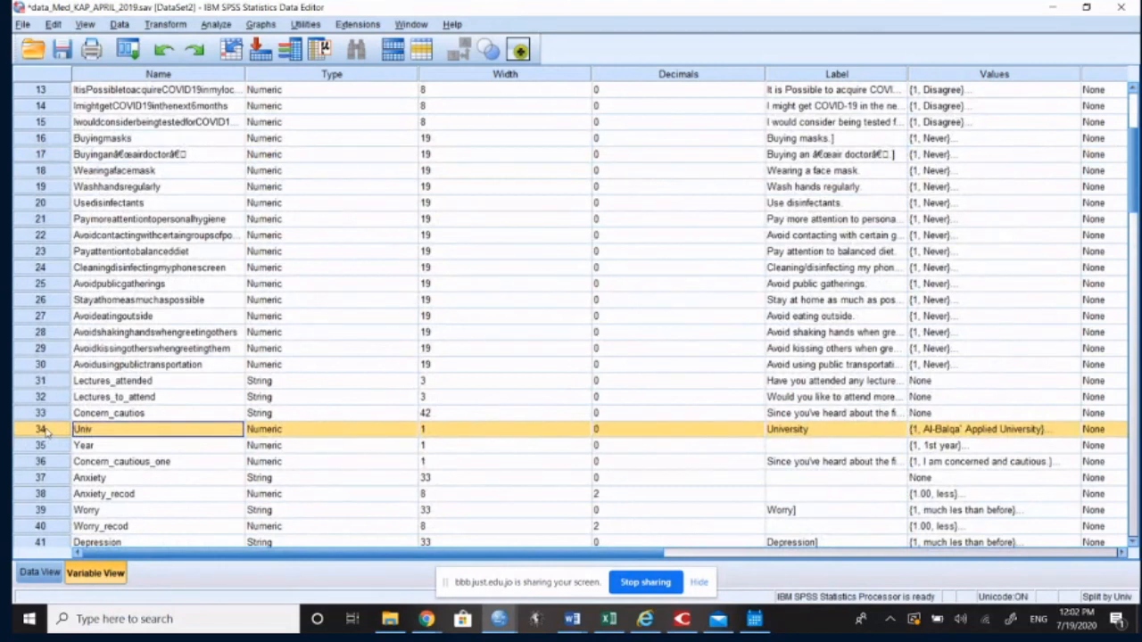
{"action": "left_click_drag", "start_coordinate": [42, 432], "coordinate": [65, 178]}
Step: Show the University variable in the data grid, widen the Univ column and narrow the University column
{"action": "left_click", "coordinate": [59, 157]}
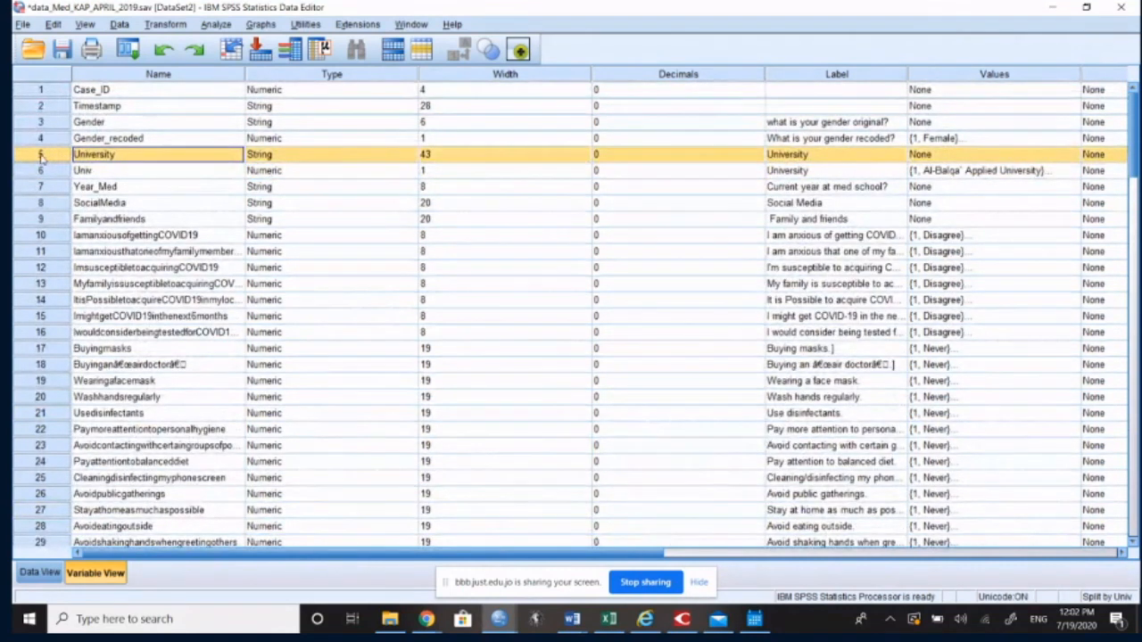
{"action": "double_click", "coordinate": [40, 156]}
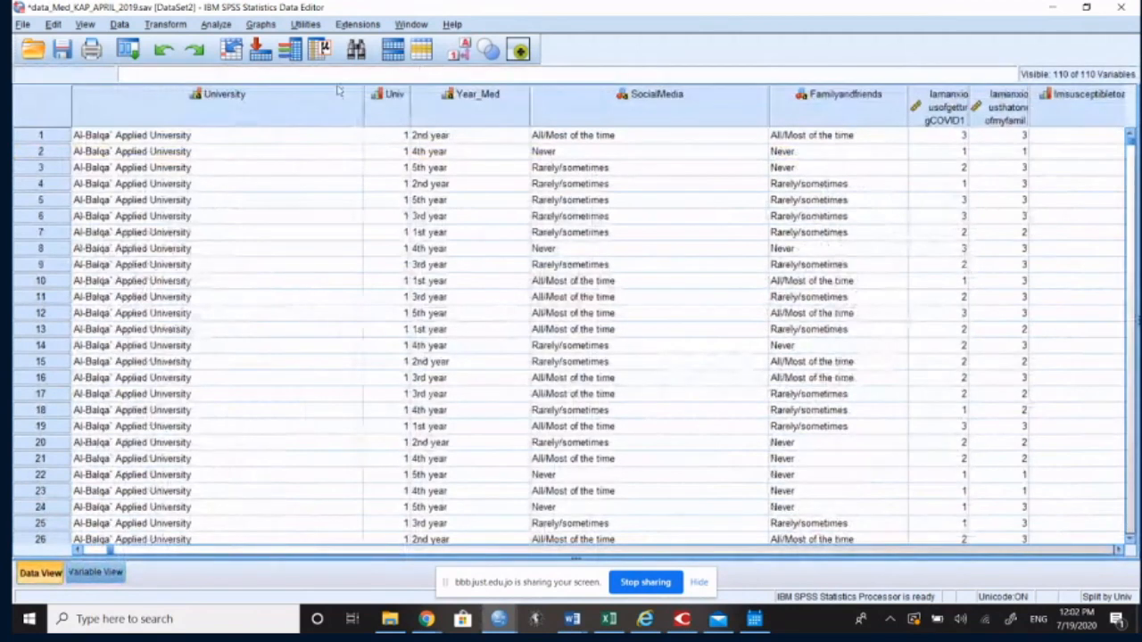
{"action": "left_click", "coordinate": [459, 51]}
{"action": "left_click", "coordinate": [459, 51]}
{"action": "left_click_drag", "start_coordinate": [415, 118], "coordinate": [587, 118]}
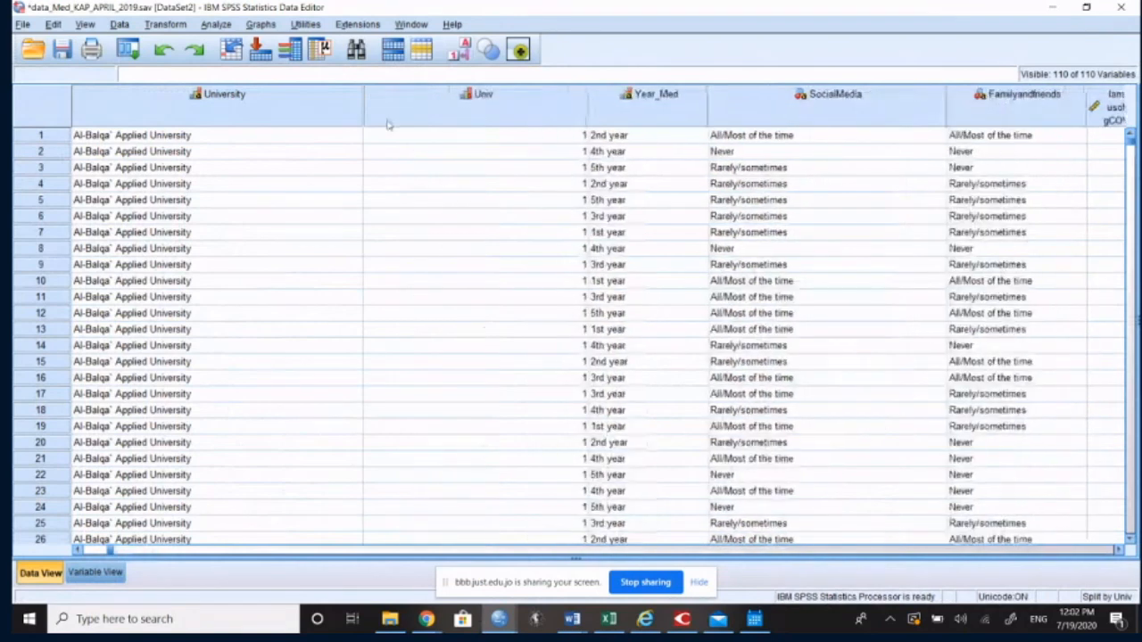
{"action": "left_click_drag", "start_coordinate": [361, 114], "coordinate": [303, 111]}
Step: Compare the text entries in the University column with the numeric codes in the Univ column
{"action": "left_click", "coordinate": [191, 112]}
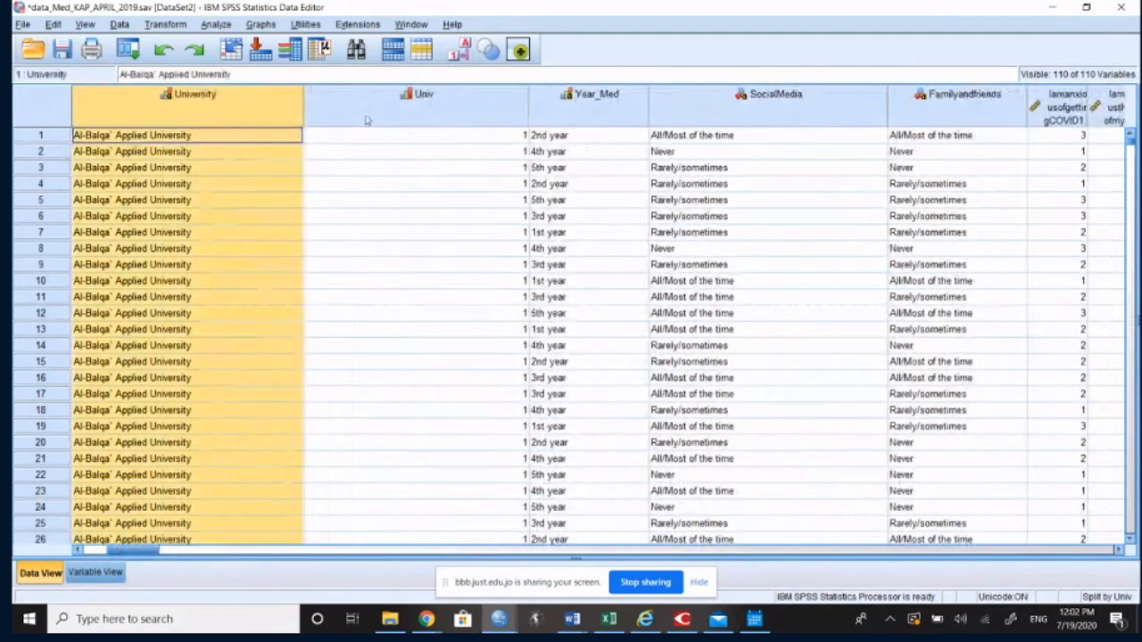
{"action": "left_click", "coordinate": [365, 119], "text": "shift"}
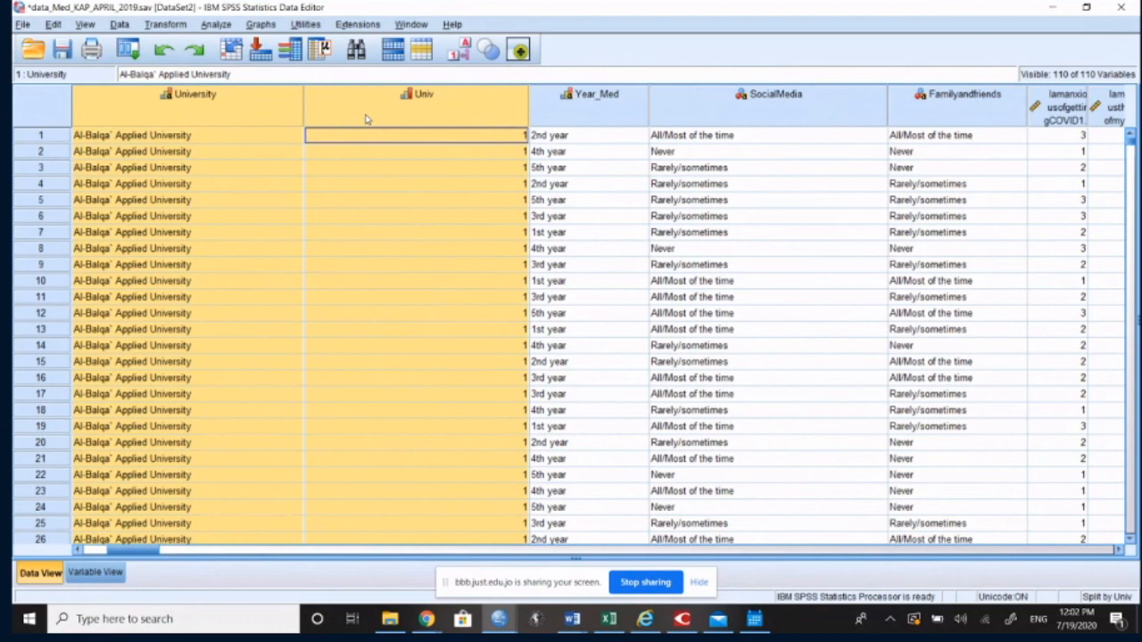
{"action": "left_click", "coordinate": [203, 110]}
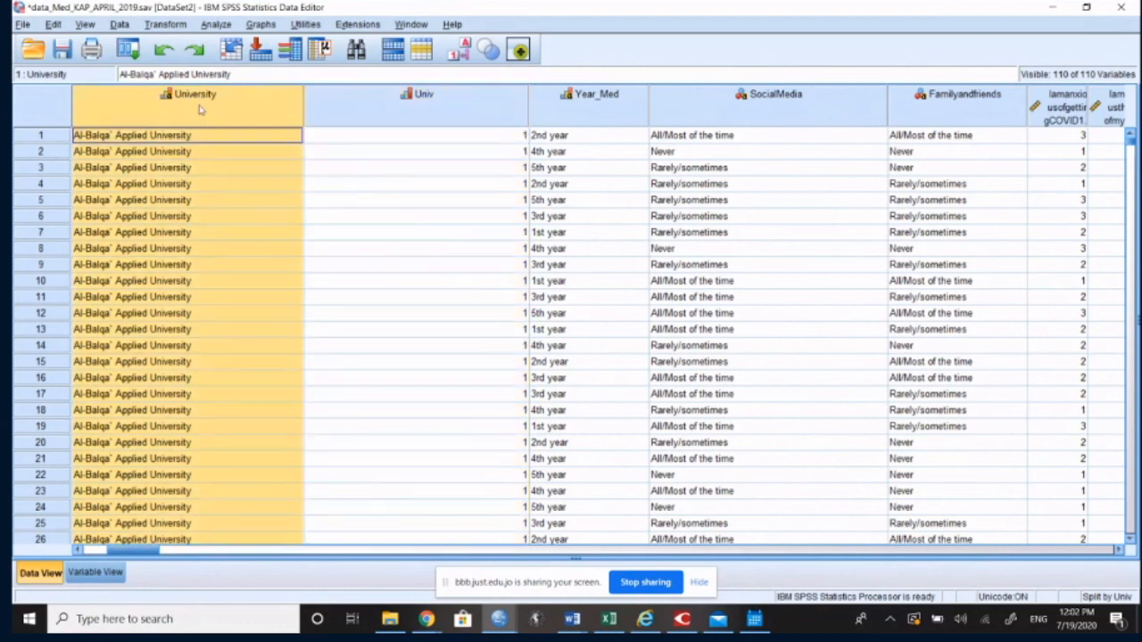
{"action": "left_click", "coordinate": [437, 105]}
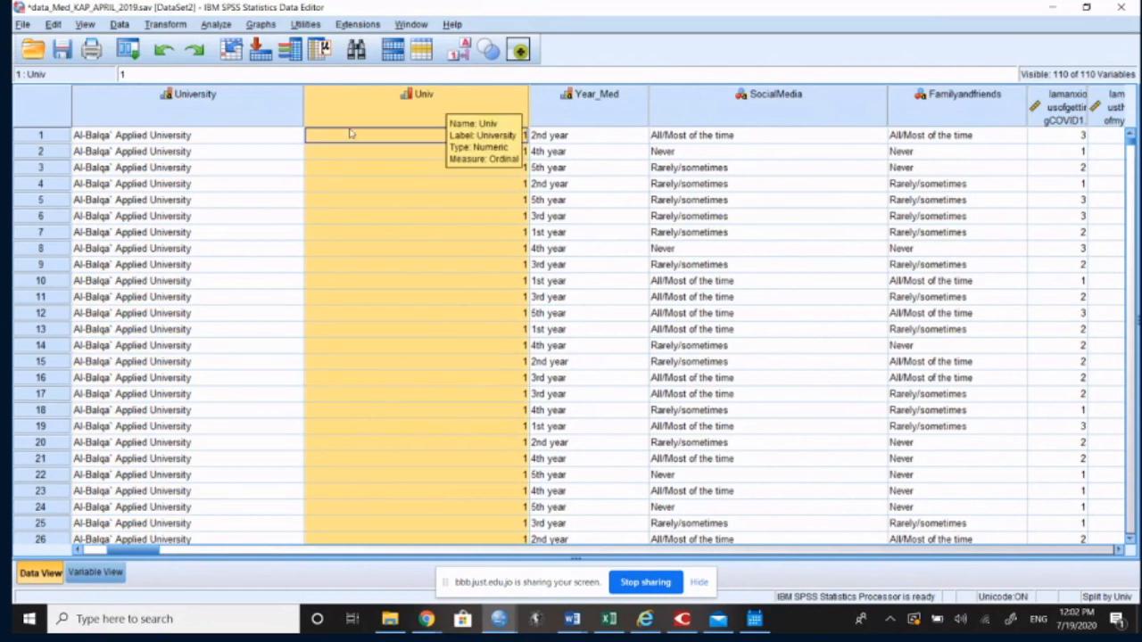
{"action": "left_click", "coordinate": [227, 103]}
{"action": "left_click", "coordinate": [164, 24]}
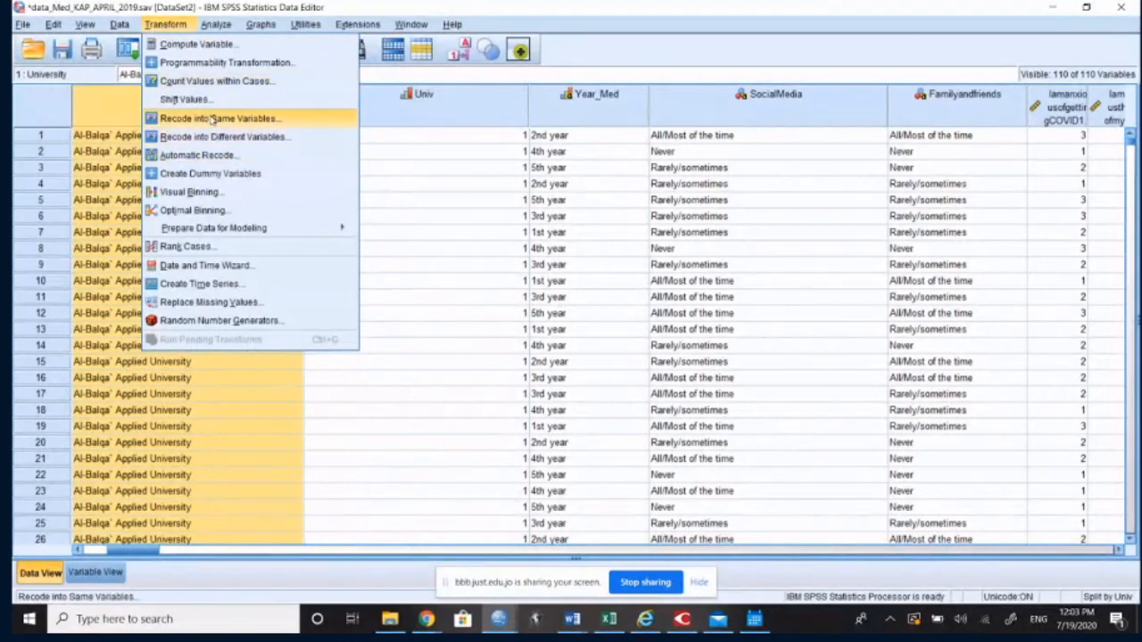
{"action": "left_click", "coordinate": [223, 155]}
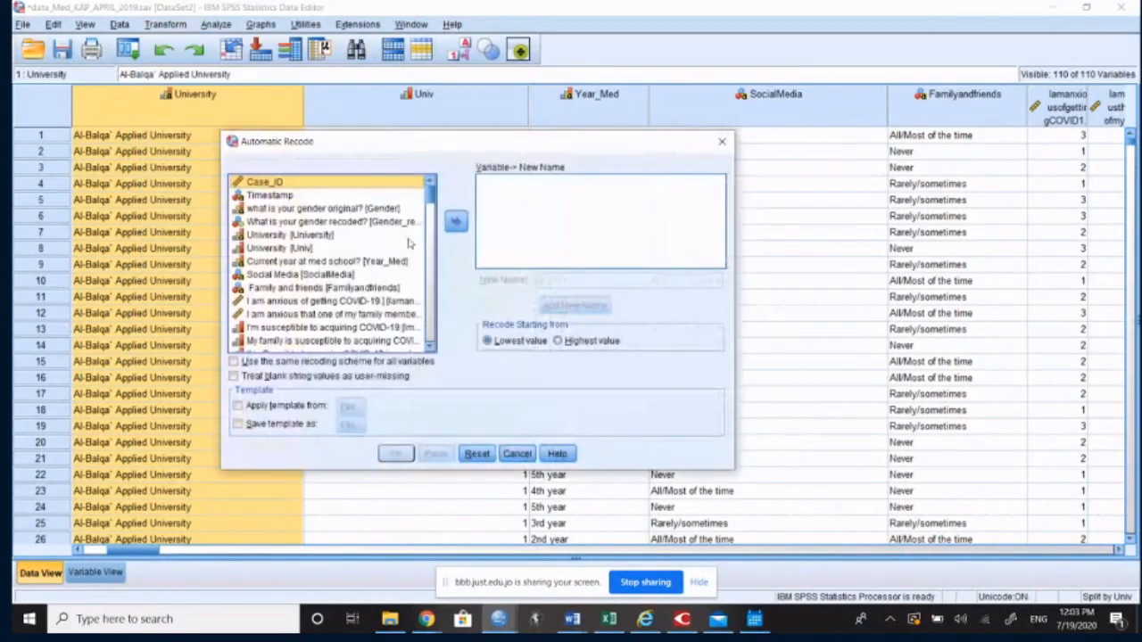
{"action": "left_click", "coordinate": [288, 235]}
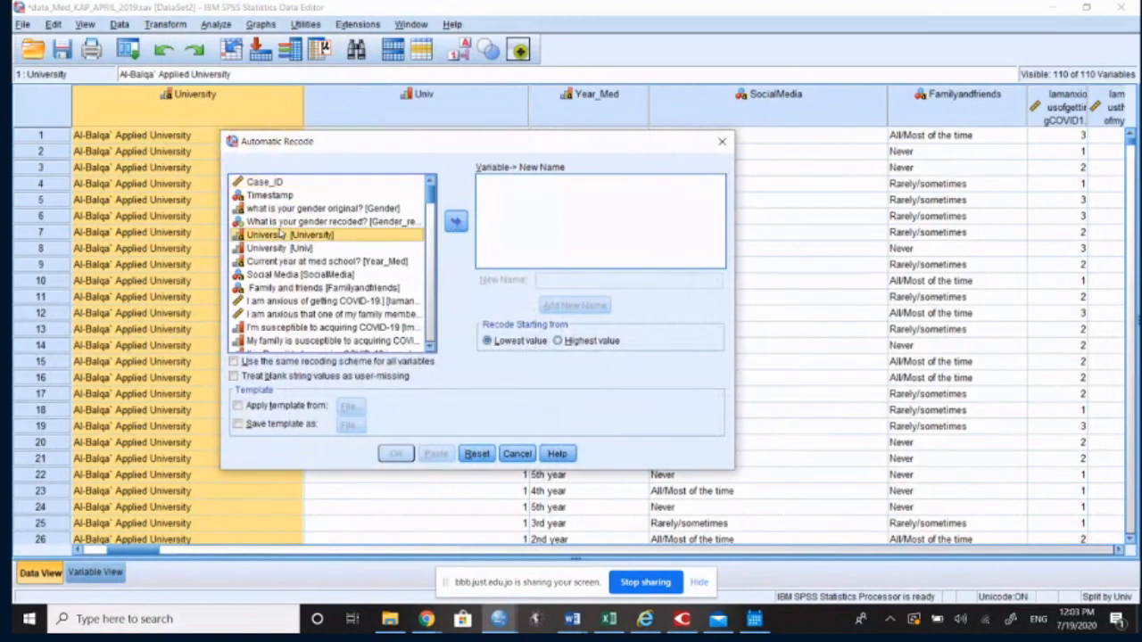
{"action": "left_click", "coordinate": [456, 222]}
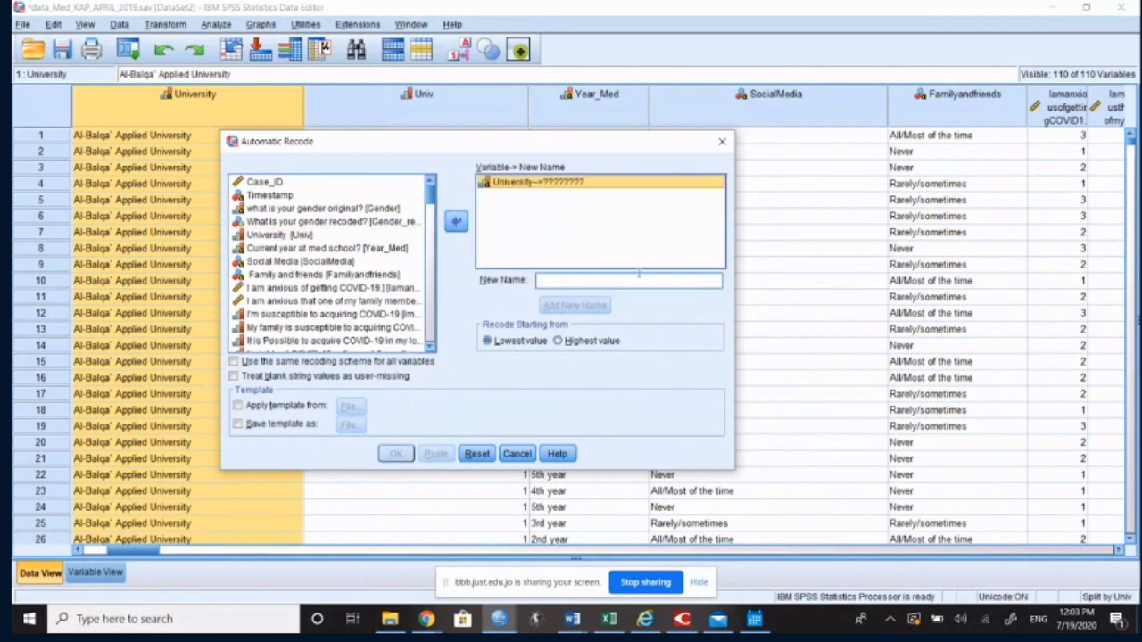
{"action": "left_click", "coordinate": [665, 281]}
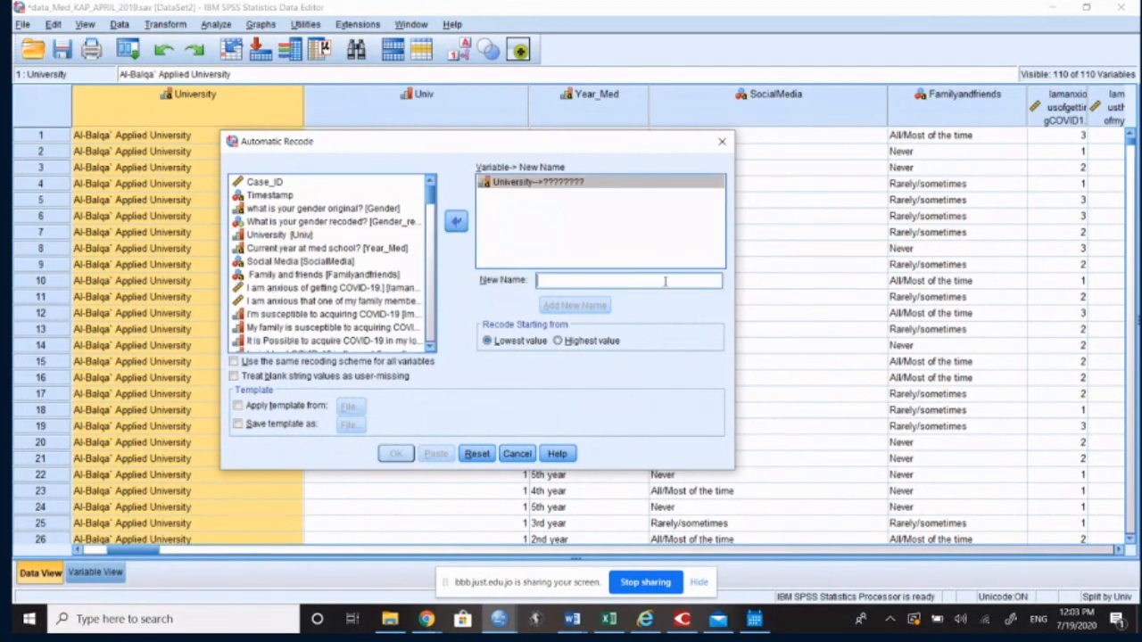
{"action": "type", "text": "University_"}
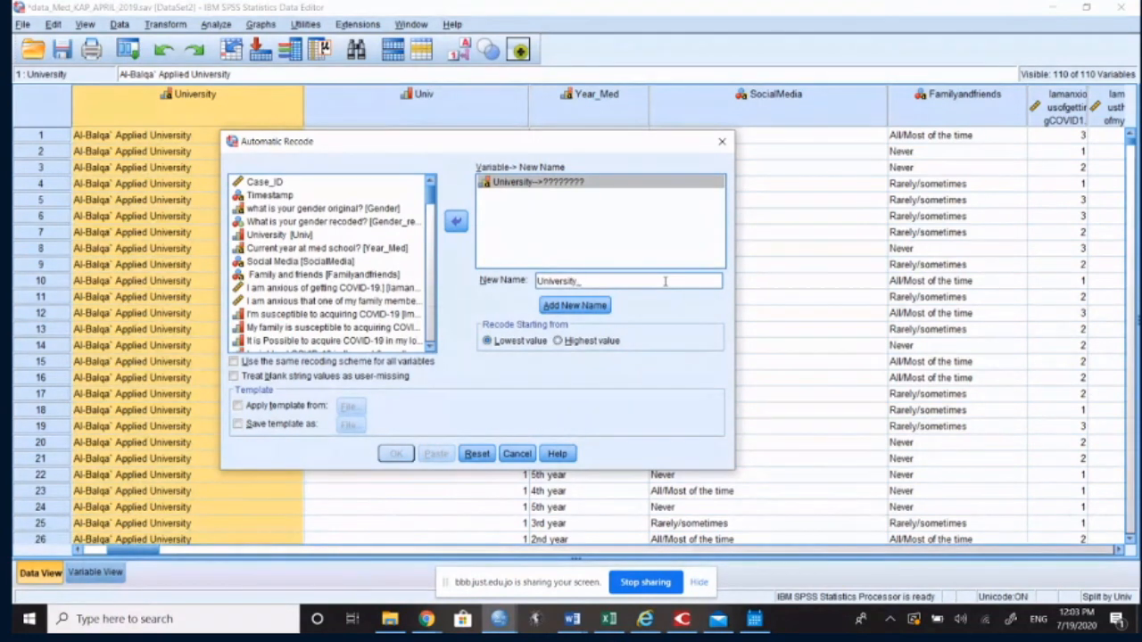
{"action": "type", "text": "numeric"}
{"action": "left_click", "coordinate": [519, 454]}
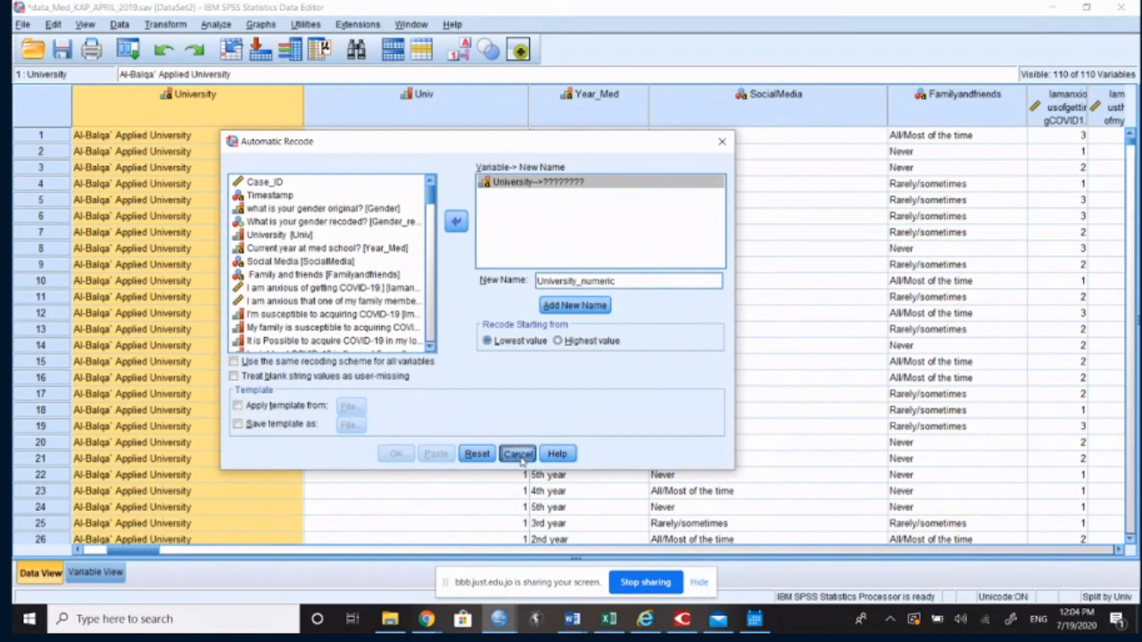
Step: Start an Automatic Recode with the University string variable as its source
{"action": "left_click", "coordinate": [165, 24]}
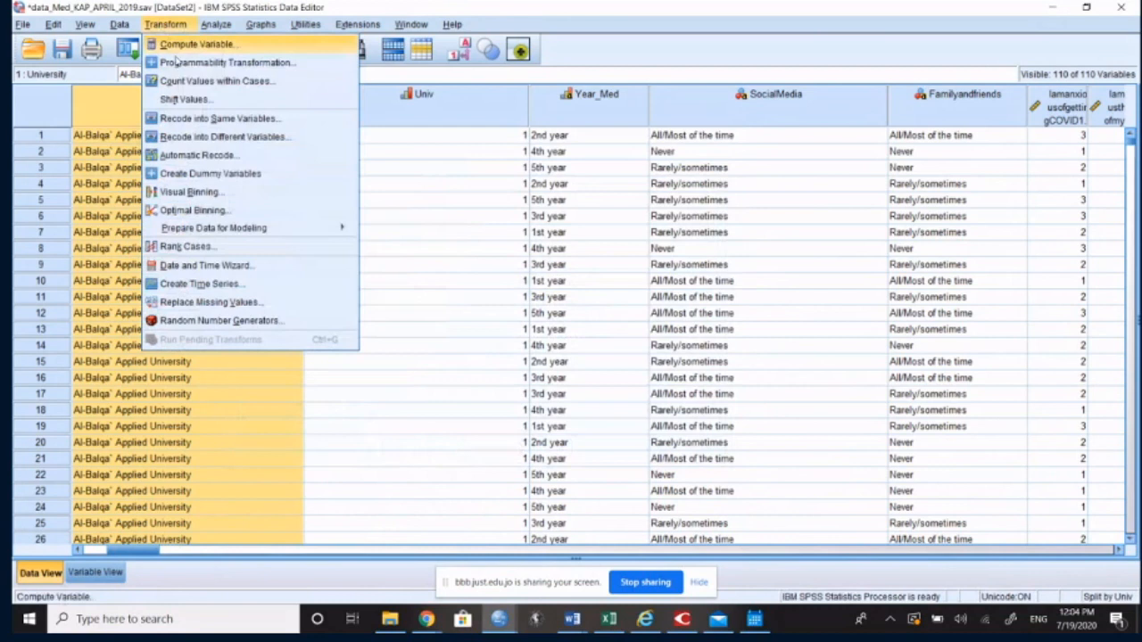
{"action": "left_click", "coordinate": [214, 154]}
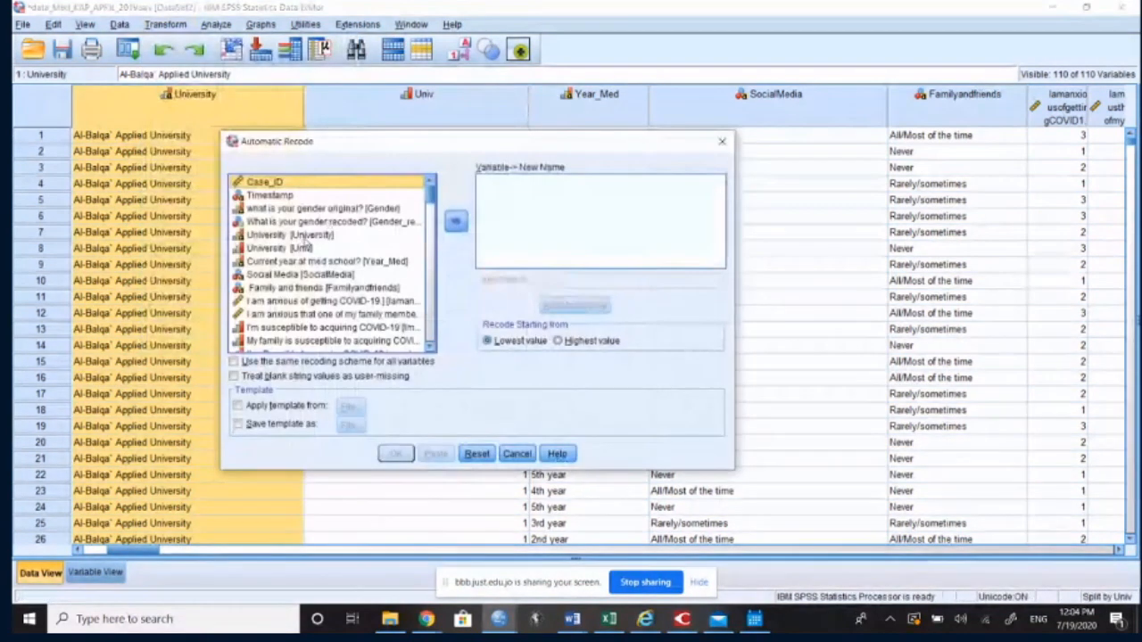
{"action": "left_click", "coordinate": [399, 233]}
{"action": "left_click", "coordinate": [456, 222]}
Step: Assign Univ_numeric as the new variable name for the recoded University variable
{"action": "left_click", "coordinate": [554, 282]}
{"action": "left_click", "coordinate": [572, 281]}
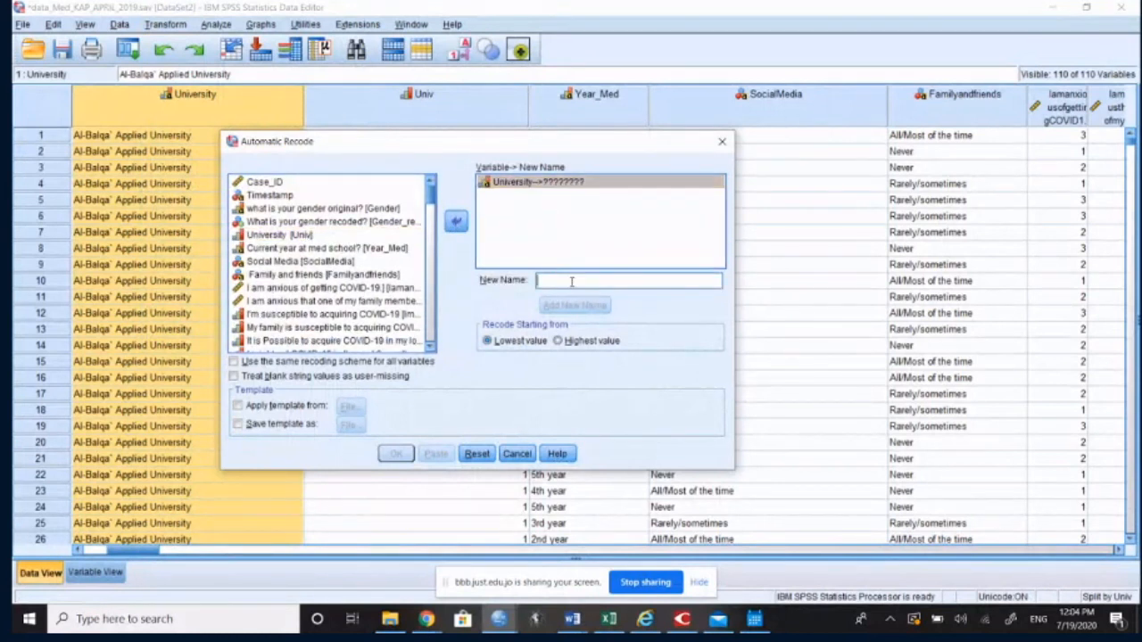
{"action": "type", "text": "Univ_"}
{"action": "type", "text": "numeric"}
{"action": "double_click", "coordinate": [540, 280]}
{"action": "left_click", "coordinate": [542, 280]}
{"action": "left_click", "coordinate": [571, 305]}
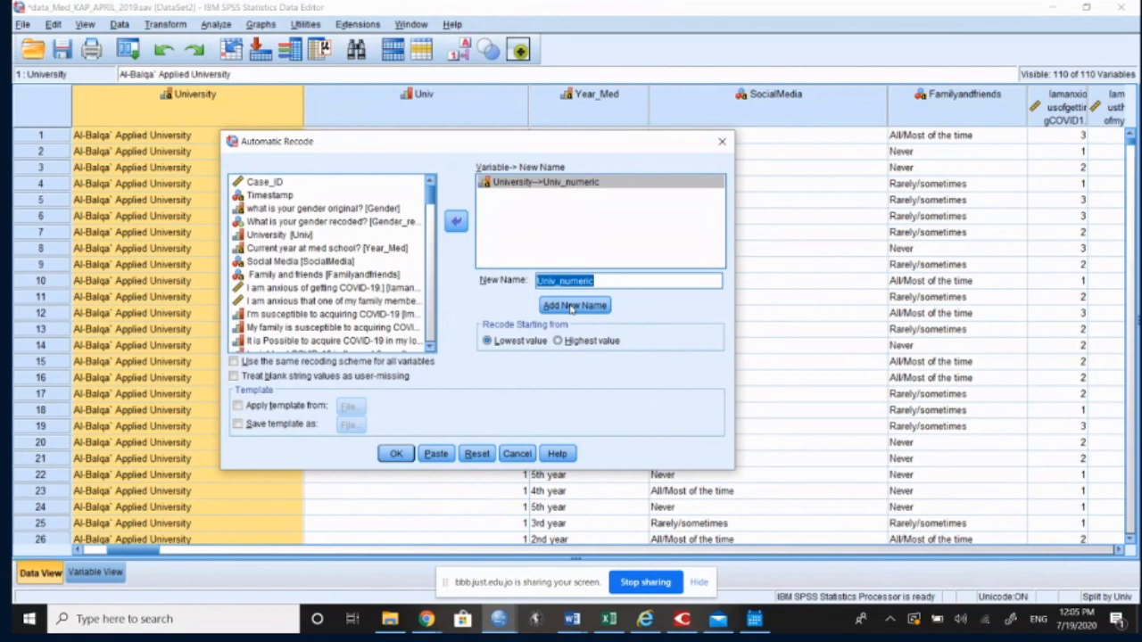
Step: Run the automatic recode of University and return from the output to the data grid
{"action": "left_click", "coordinate": [397, 455]}
{"action": "left_click", "coordinate": [397, 455]}
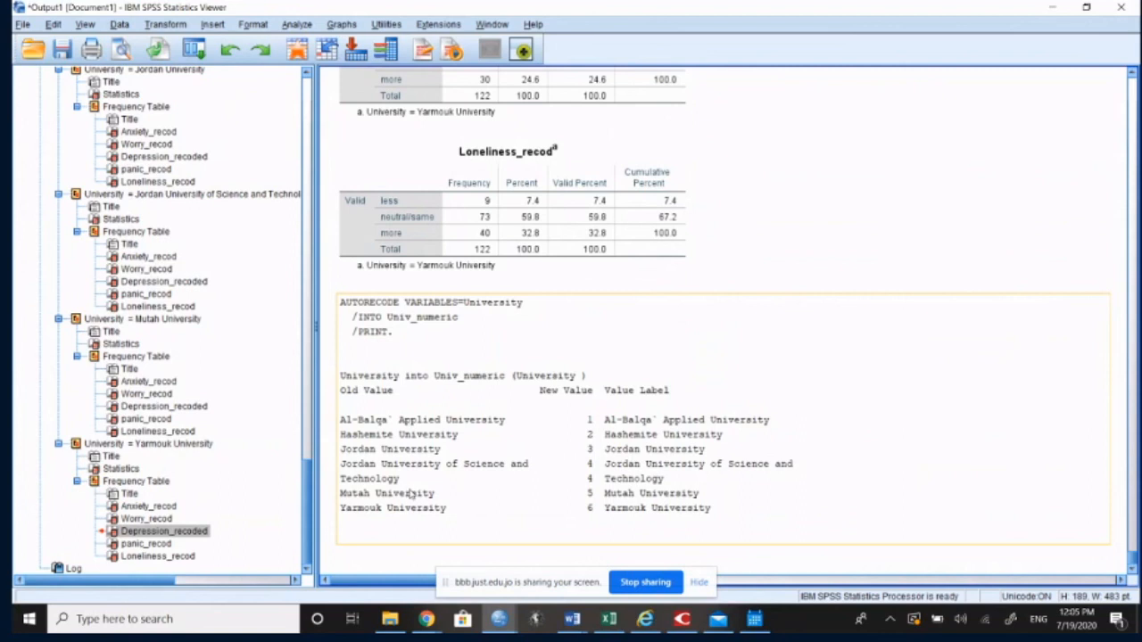
{"action": "left_click", "coordinate": [1051, 9]}
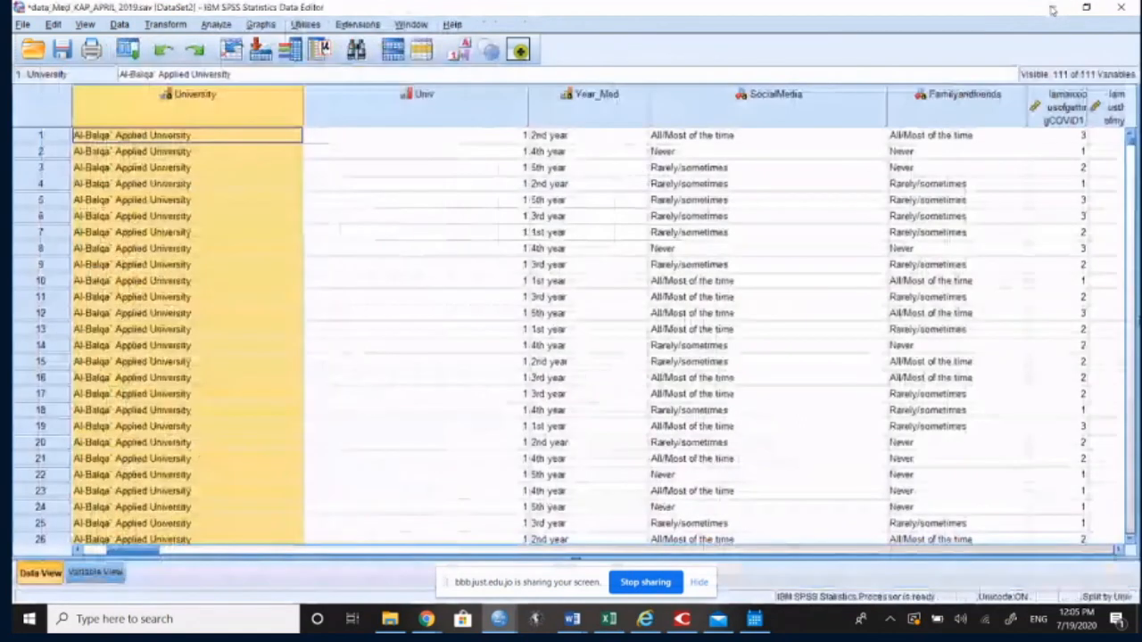
Step: Find the Univ_numeric variable at the end of the variable definitions and review its type, width, decimals, label and values
{"action": "left_click", "coordinate": [102, 576]}
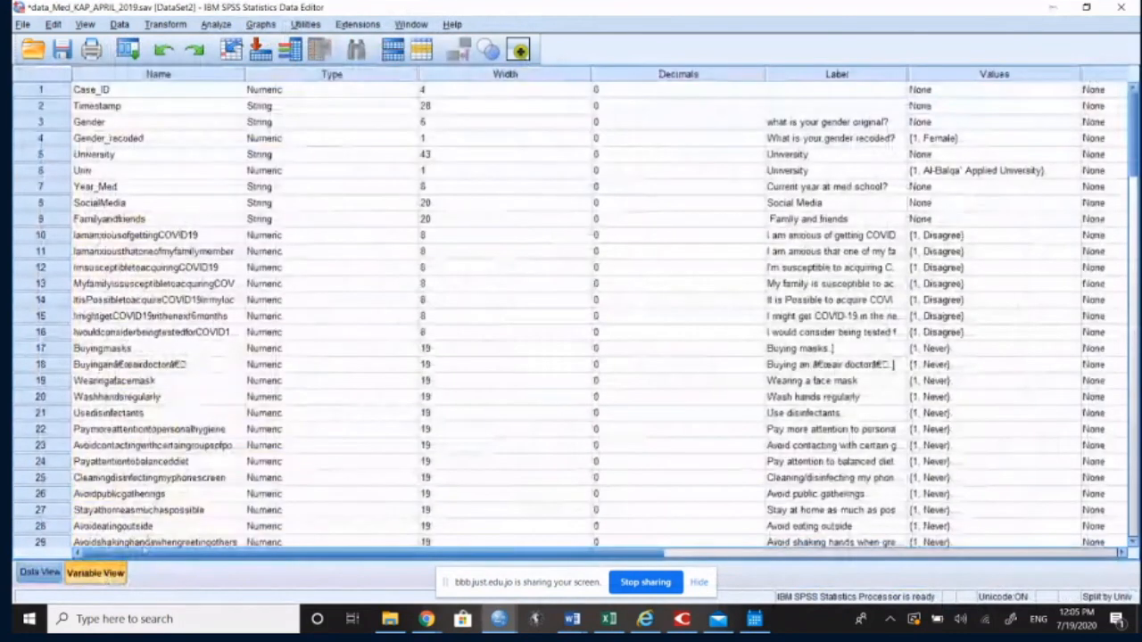
{"action": "scroll", "coordinate": [224, 496], "scroll_direction": "down", "scroll_amount": 20}
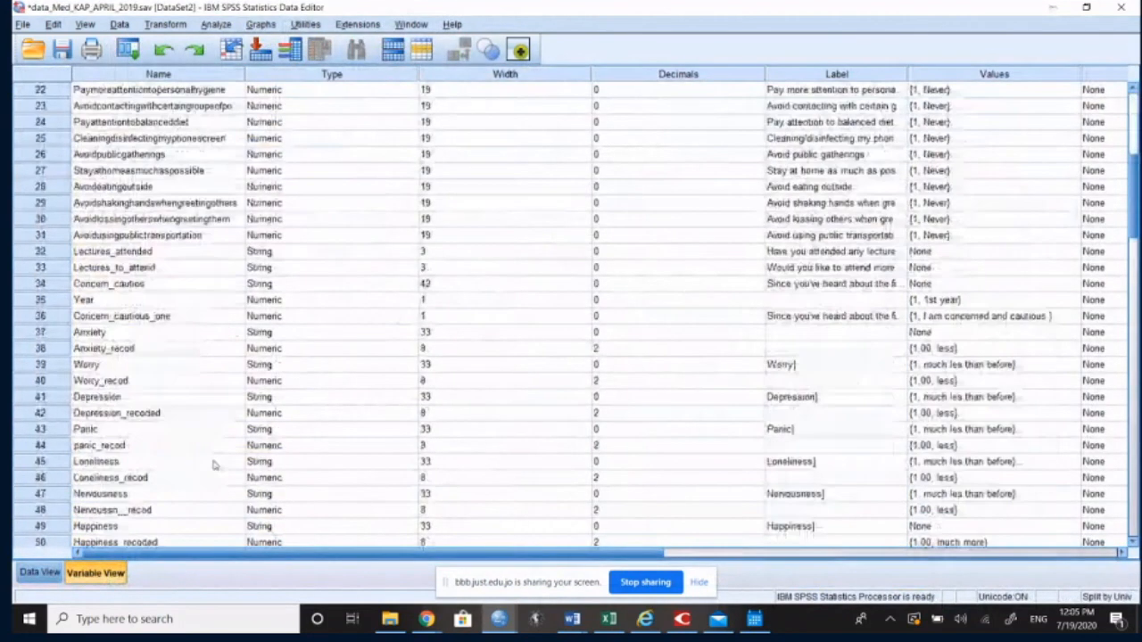
{"action": "scroll", "coordinate": [229, 466], "scroll_direction": "down", "scroll_amount": 2}
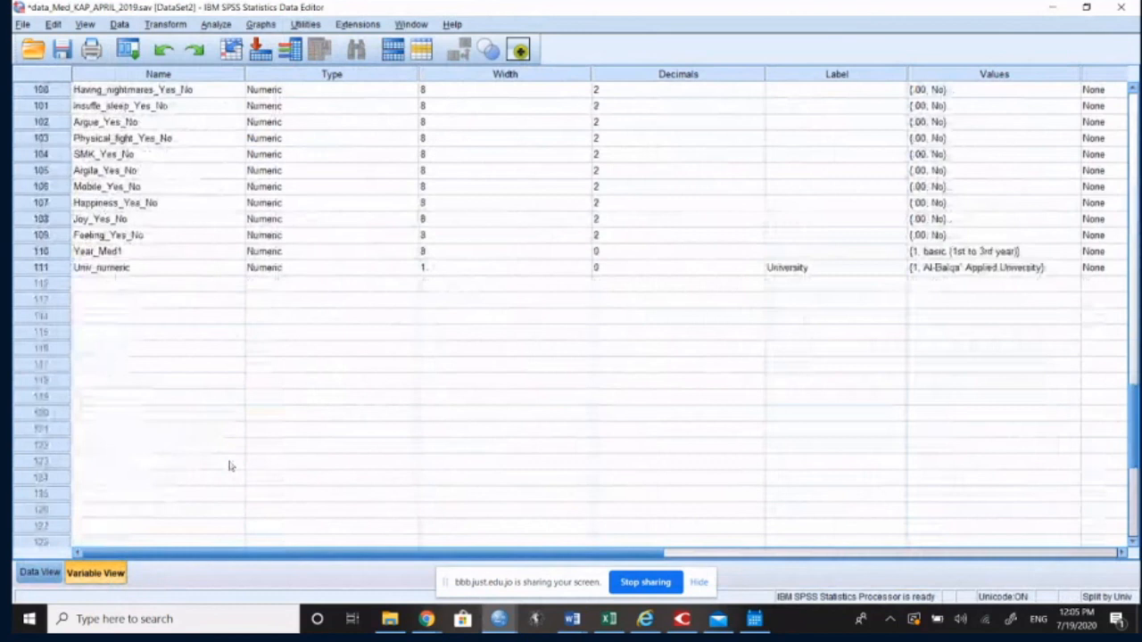
{"action": "scroll", "coordinate": [229, 465], "scroll_direction": "up", "scroll_amount": 3}
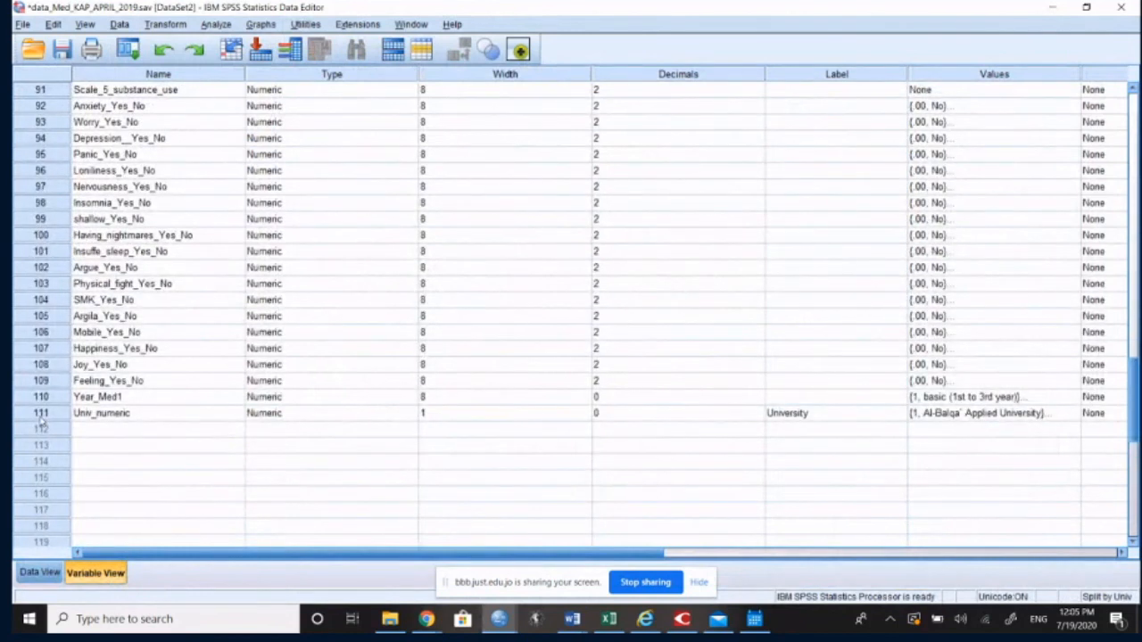
{"action": "left_click", "coordinate": [100, 416]}
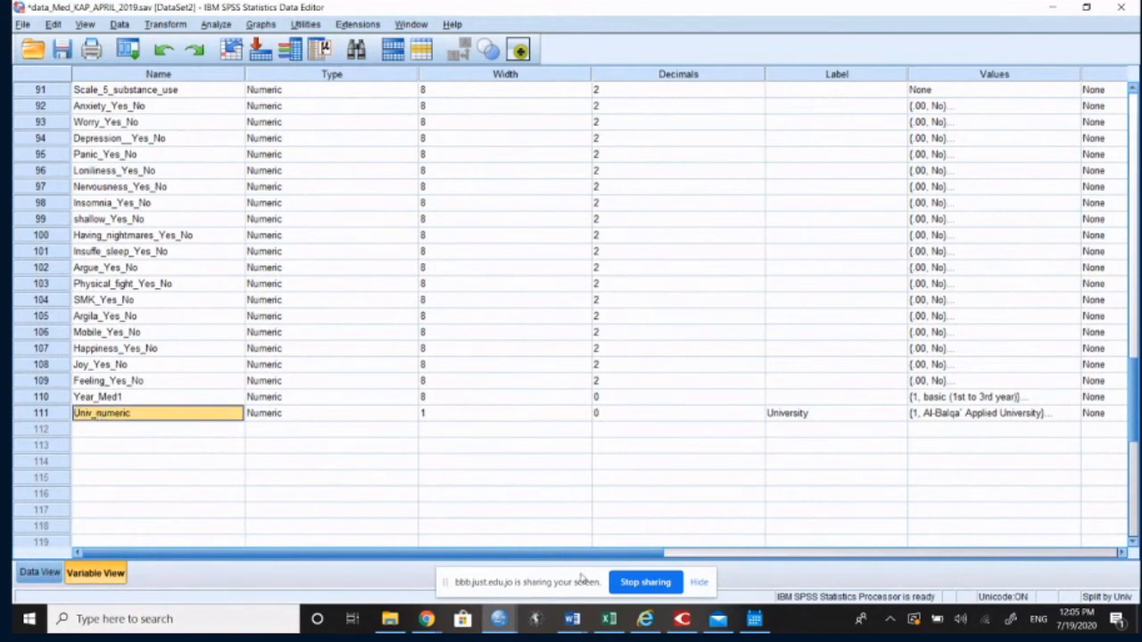
{"action": "key", "text": "Tab"}
{"action": "key", "text": "Tab"}
{"action": "key", "text": "Tab"}
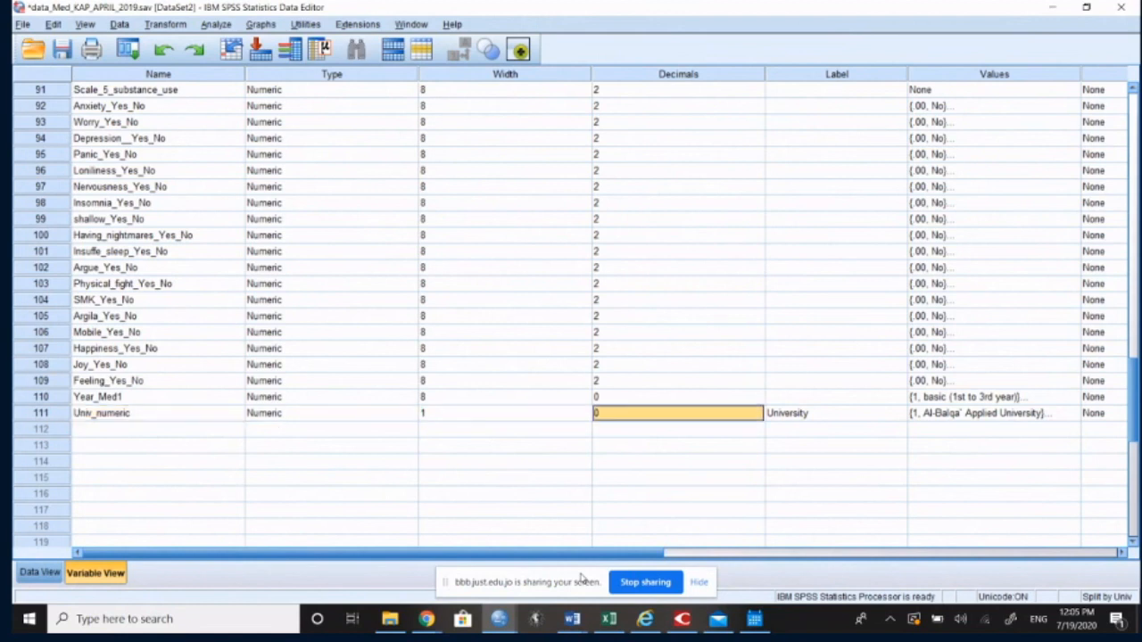
{"action": "key", "text": "Tab"}
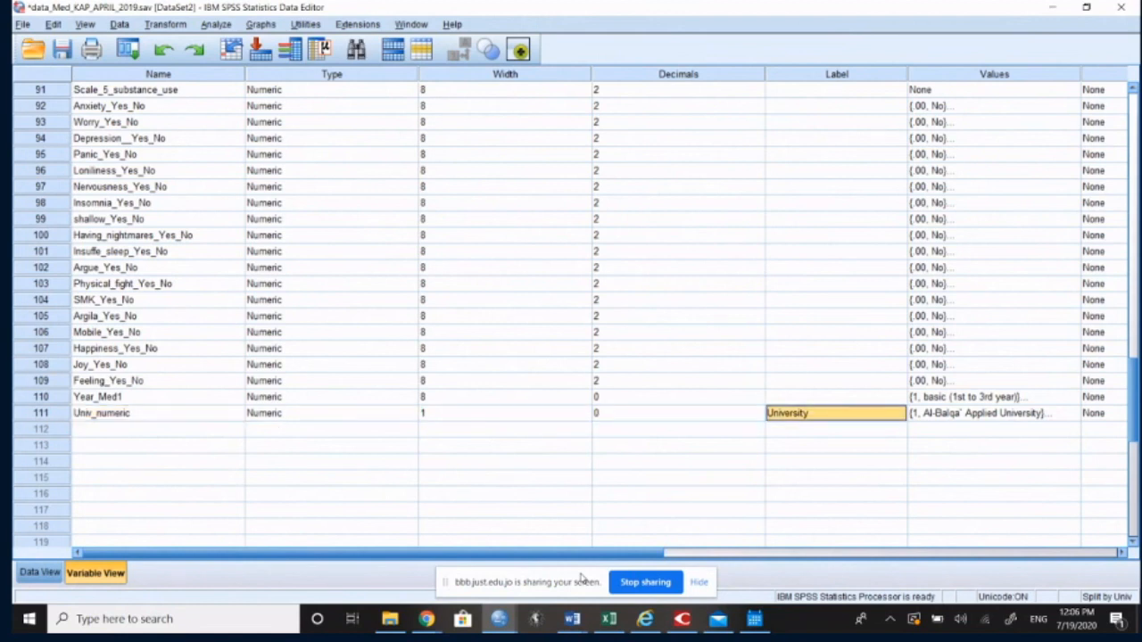
{"action": "key", "text": "Tab"}
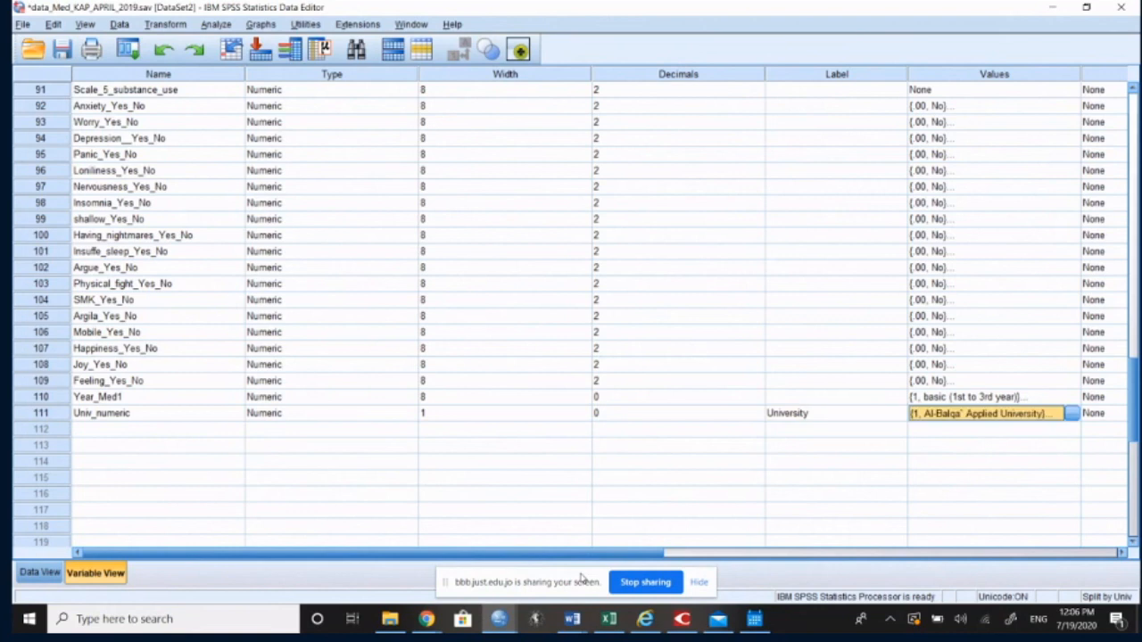
Step: Inspect the value labels of Univ_numeric for codes 1, 2 and 3, and close them without changes
{"action": "left_click", "coordinate": [1071, 415]}
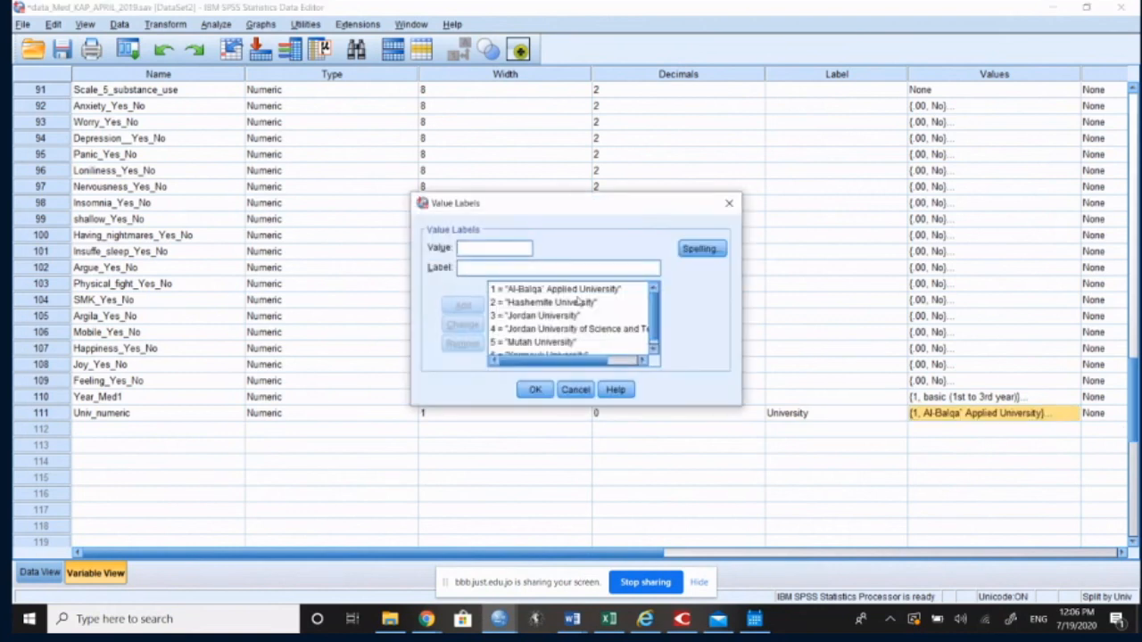
{"action": "left_click", "coordinate": [571, 290]}
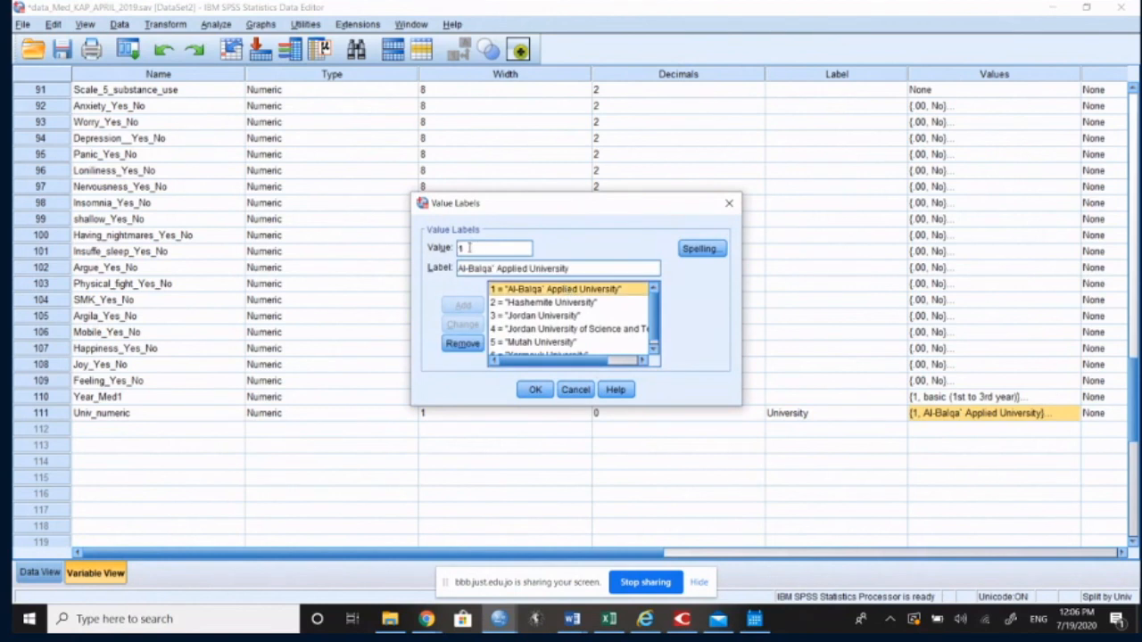
{"action": "left_click", "coordinate": [526, 303]}
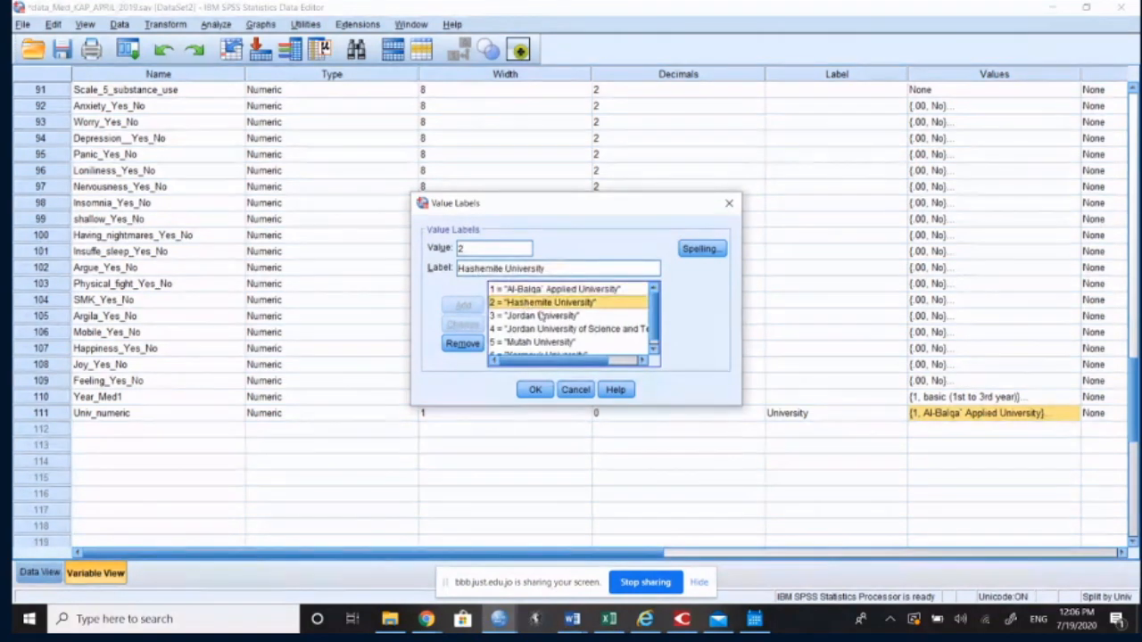
{"action": "left_click", "coordinate": [539, 316]}
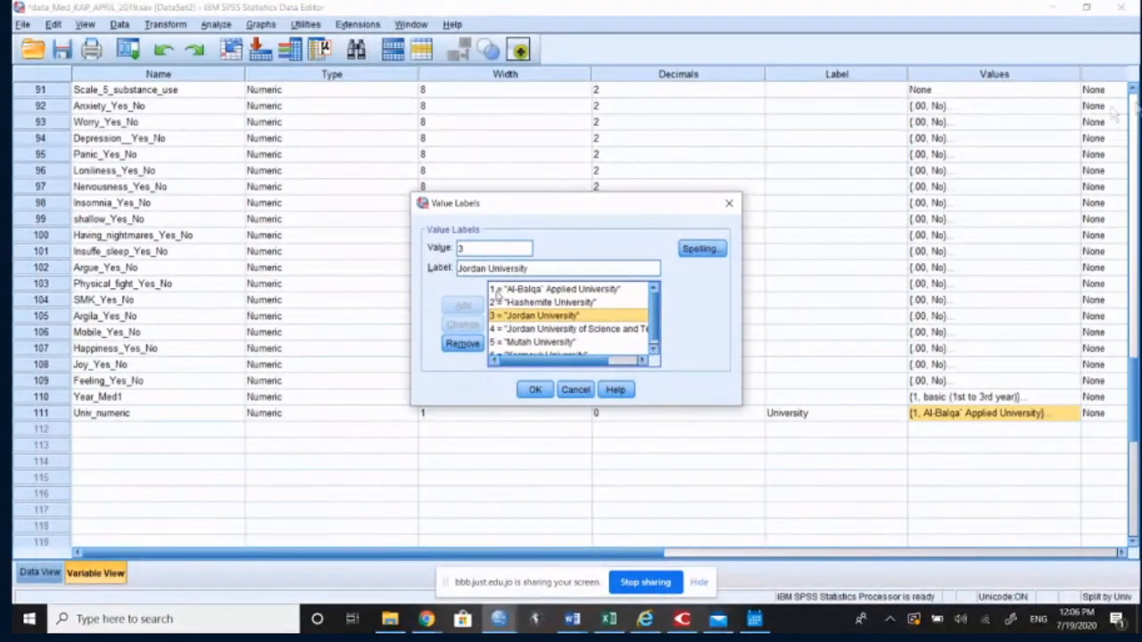
{"action": "left_click_drag", "start_coordinate": [530, 268], "coordinate": [456, 270]}
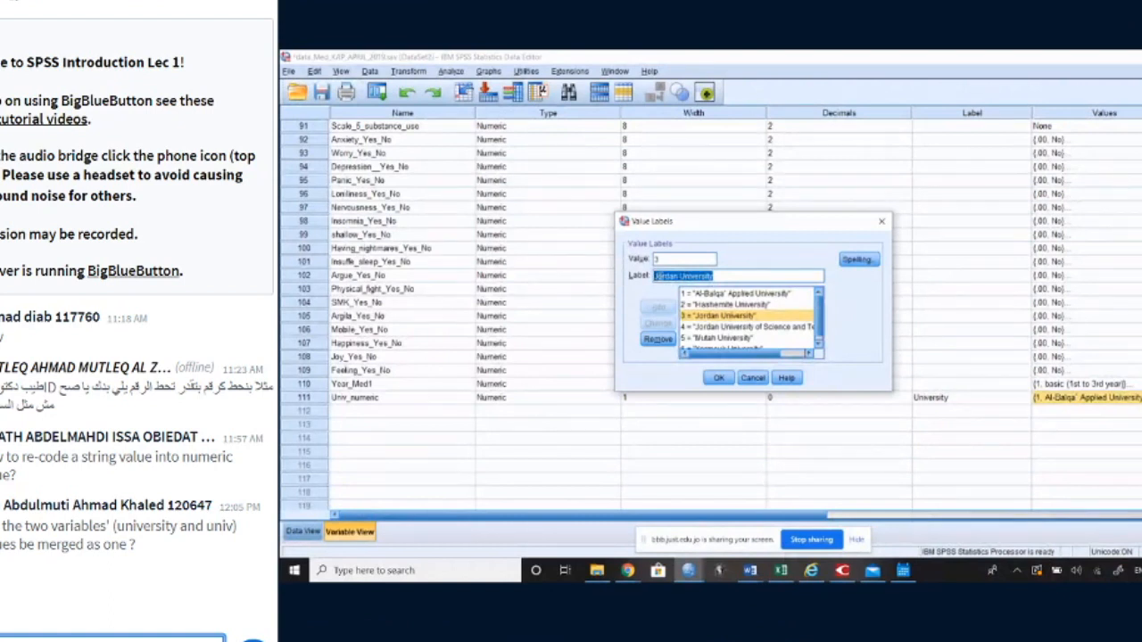
{"action": "left_click", "coordinate": [671, 259]}
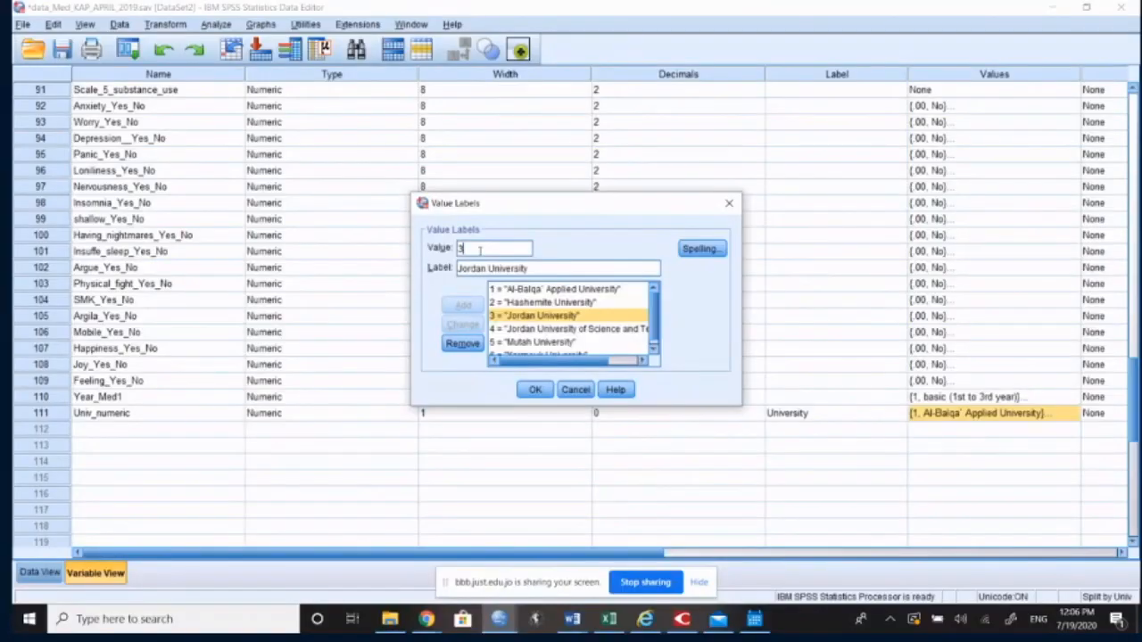
{"action": "double_click", "coordinate": [480, 251]}
{"action": "key", "text": "Tab"}
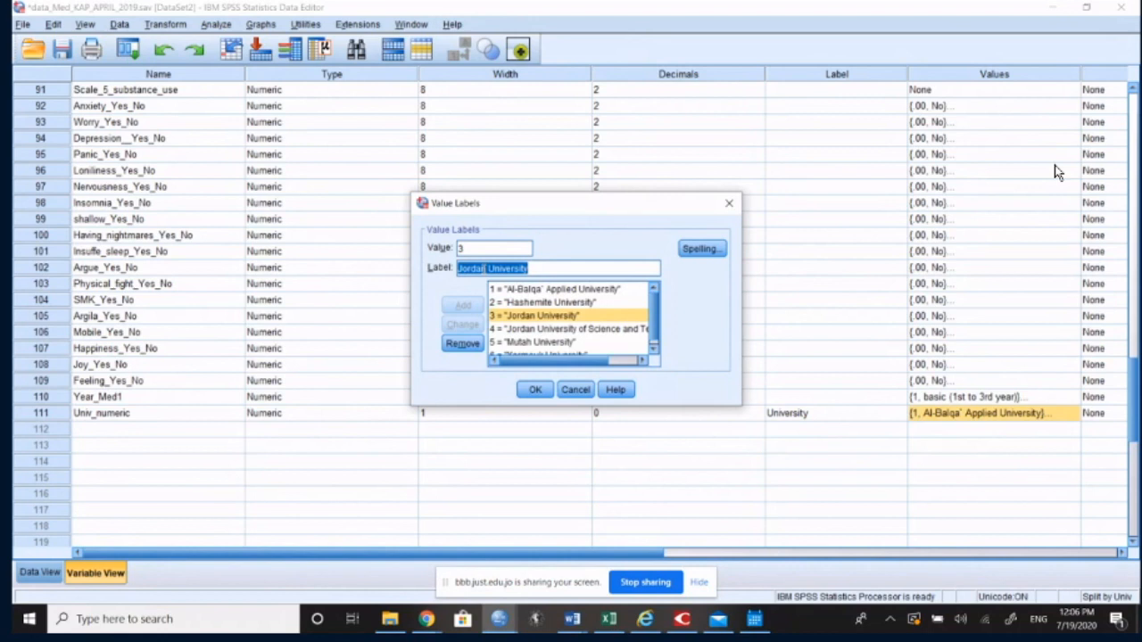
{"action": "left_click", "coordinate": [575, 389]}
Step: Start a Frequencies analysis and clear the previously chosen variables from it
{"action": "scroll", "coordinate": [448, 339], "scroll_direction": "up", "scroll_amount": 6}
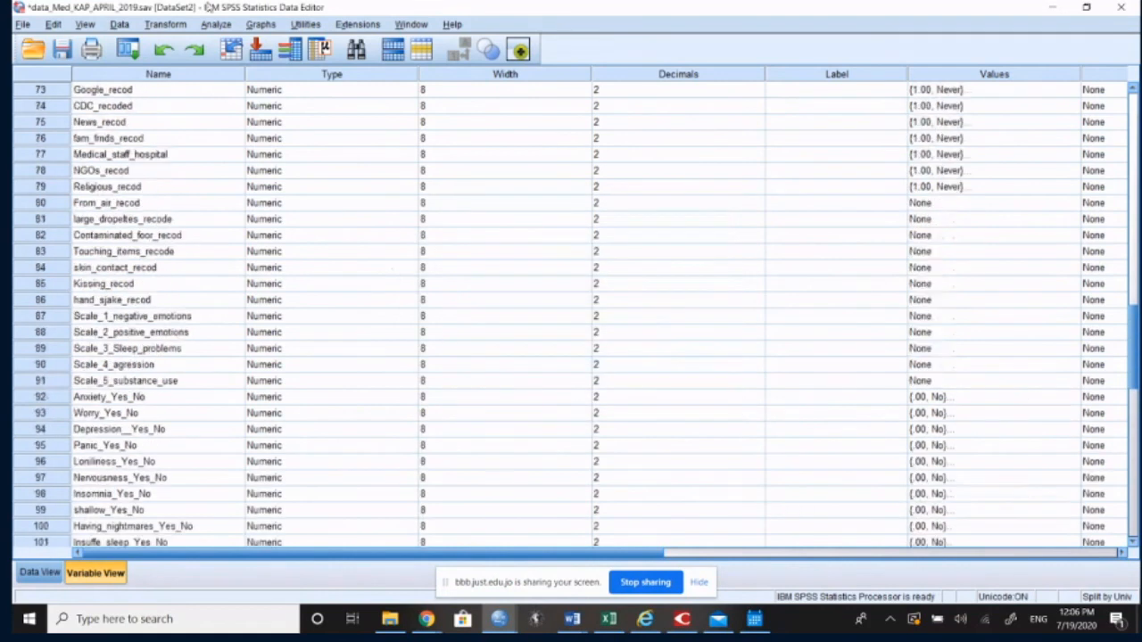
{"action": "left_click", "coordinate": [216, 25]}
{"action": "mouse_move", "coordinate": [244, 64]}
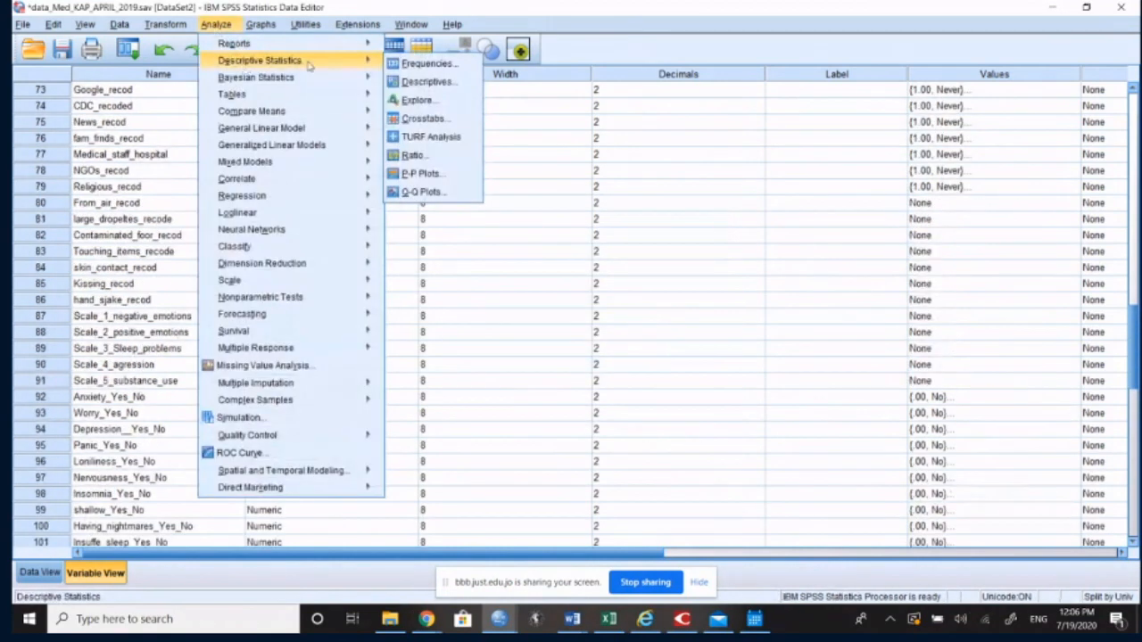
{"action": "left_click", "coordinate": [416, 64]}
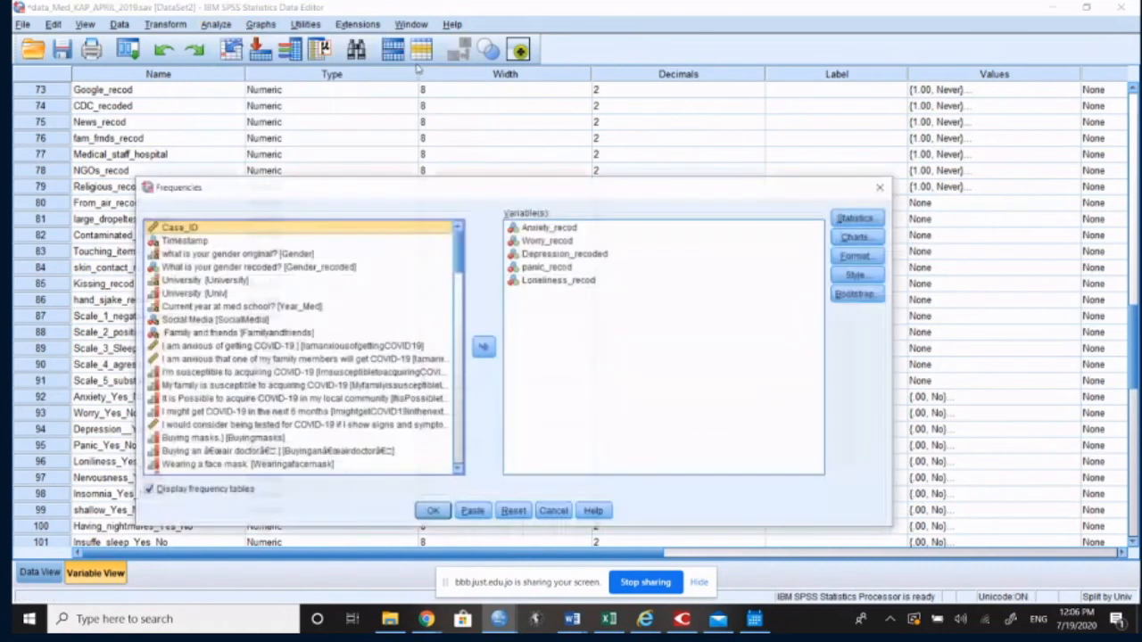
{"action": "left_click_drag", "start_coordinate": [459, 256], "coordinate": [460, 446]}
{"action": "left_click", "coordinate": [515, 512]}
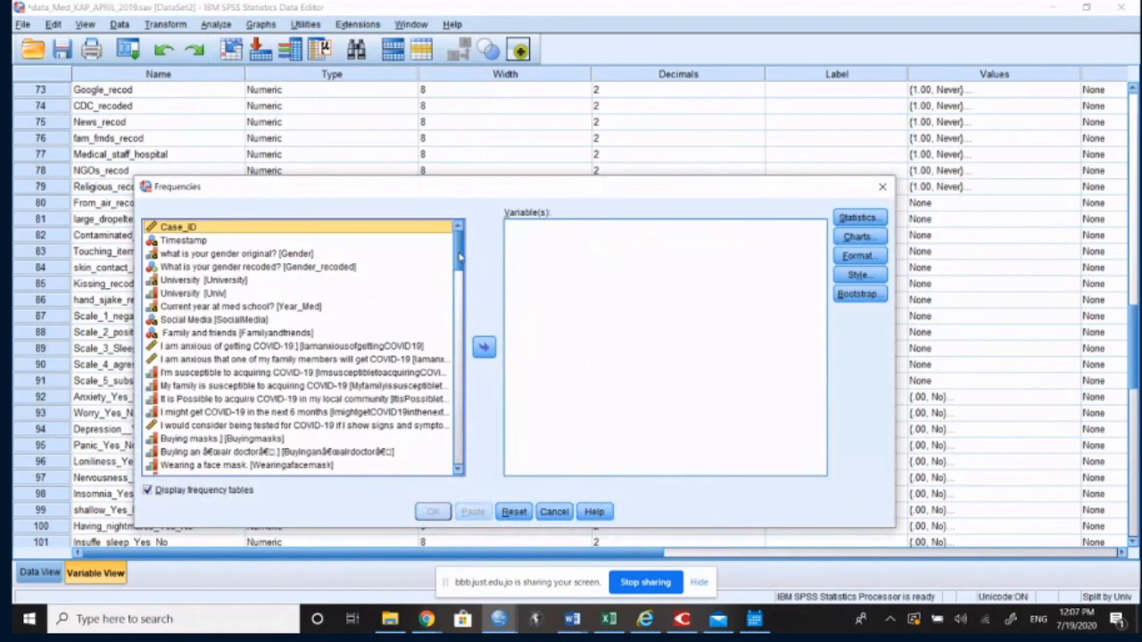
Step: Run a frequency table for Univ_numeric and maximize the output window showing it
{"action": "left_click_drag", "start_coordinate": [461, 257], "coordinate": [460, 451]}
{"action": "left_click", "coordinate": [258, 469]}
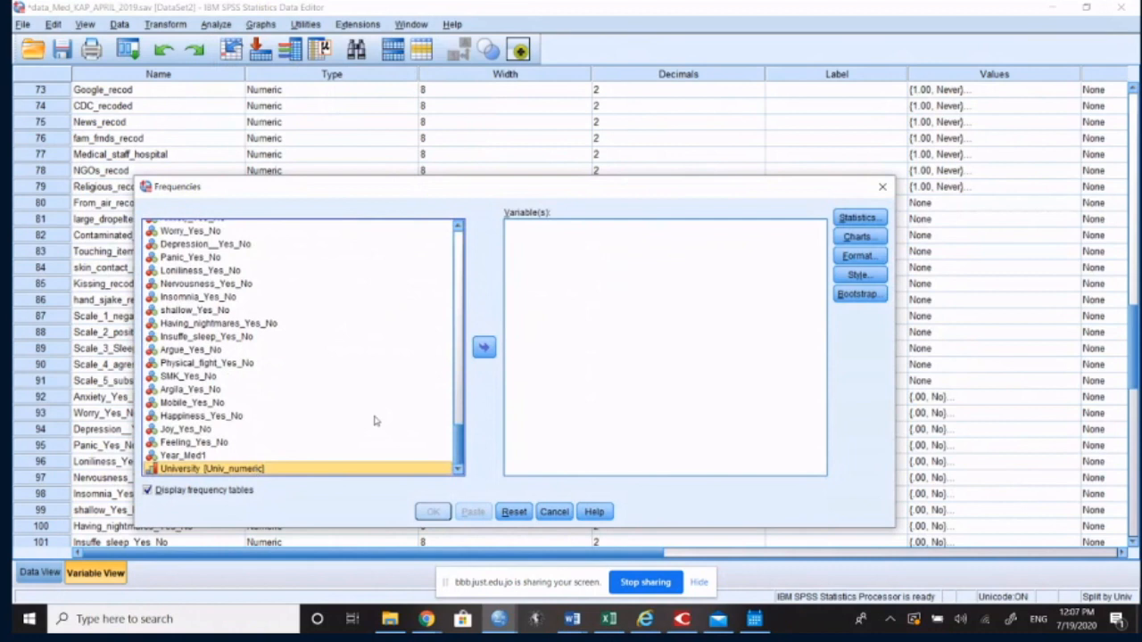
{"action": "left_click", "coordinate": [485, 346]}
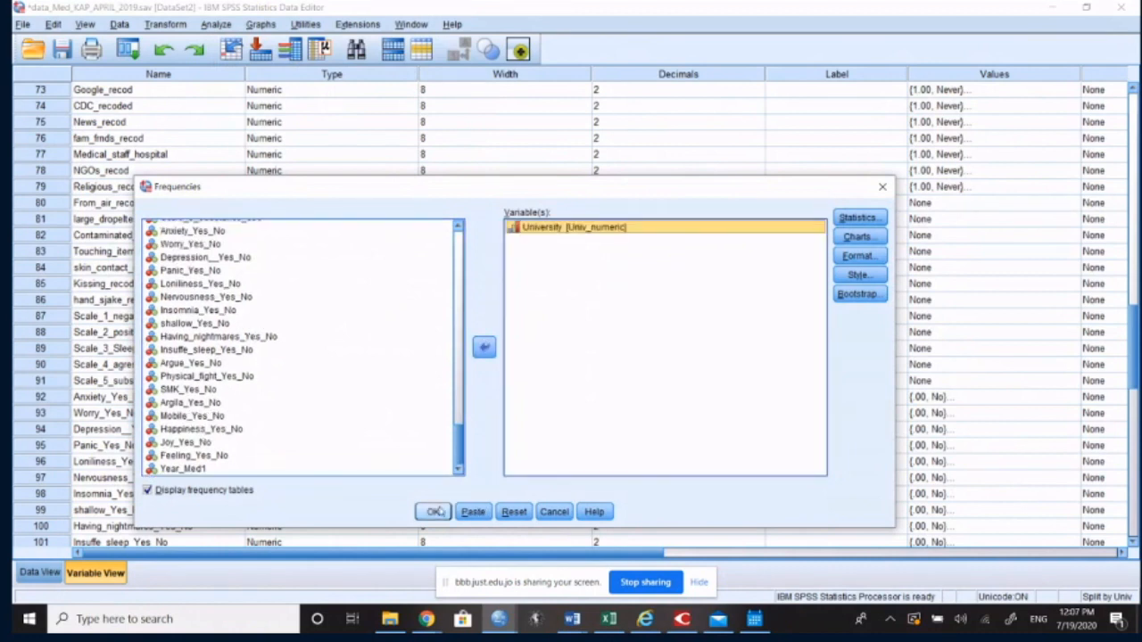
{"action": "left_click", "coordinate": [434, 512]}
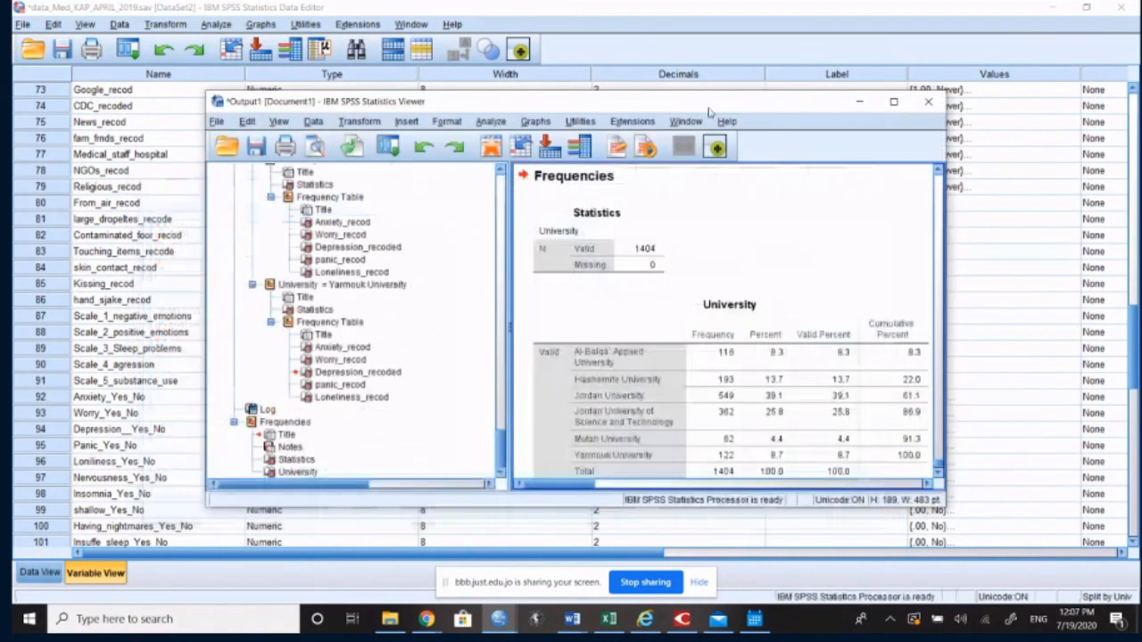
{"action": "double_click", "coordinate": [710, 105]}
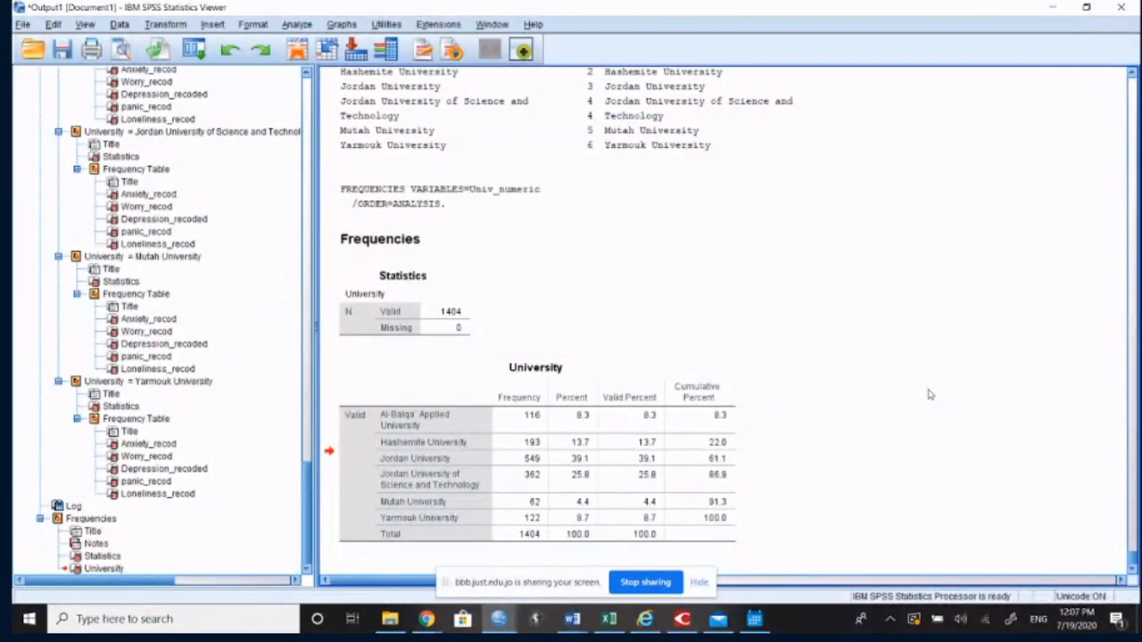
Step: Check the public chat of the BigBlueButton session in Chrome and return to the start of the dataset's variable definitions in SPSS
{"action": "mouse_move", "coordinate": [430, 625]}
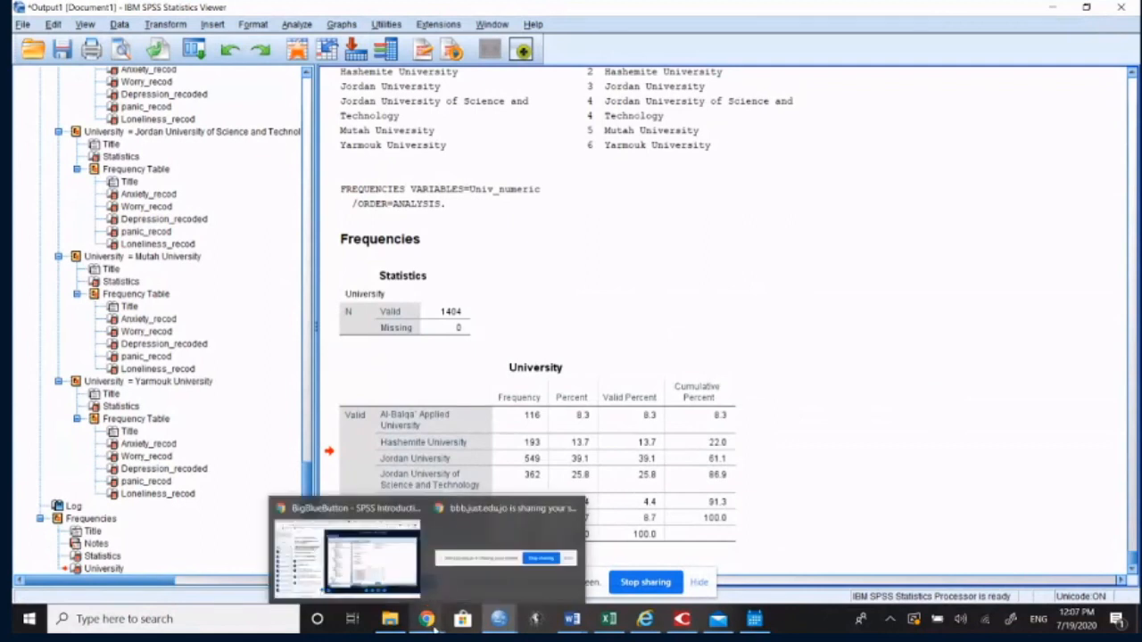
{"action": "left_click", "coordinate": [366, 580]}
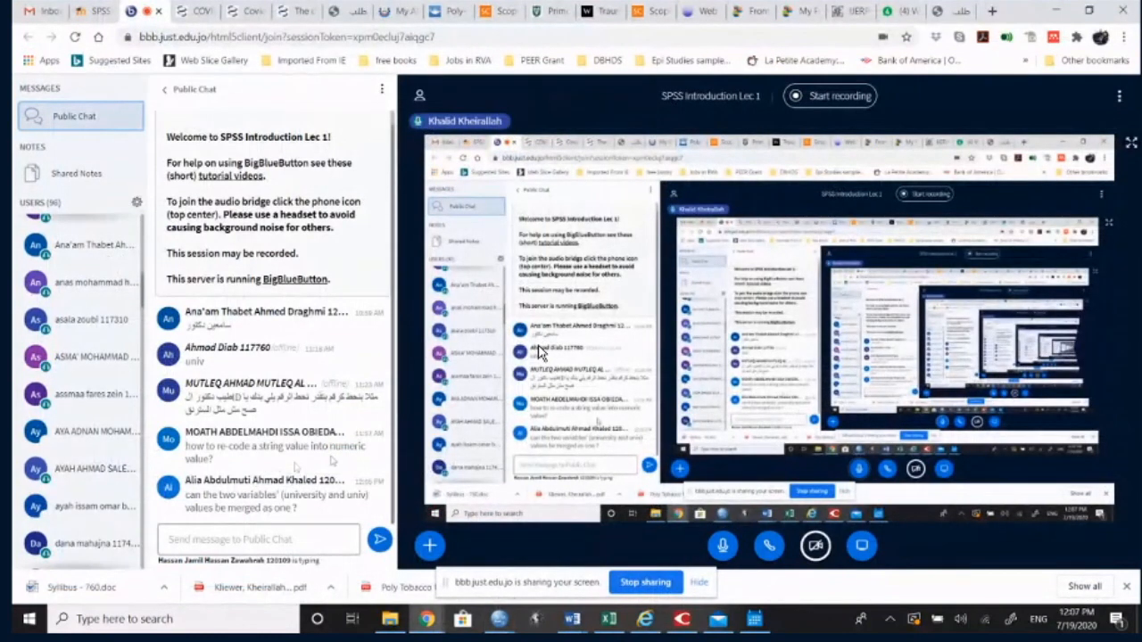
{"action": "left_click", "coordinate": [427, 618]}
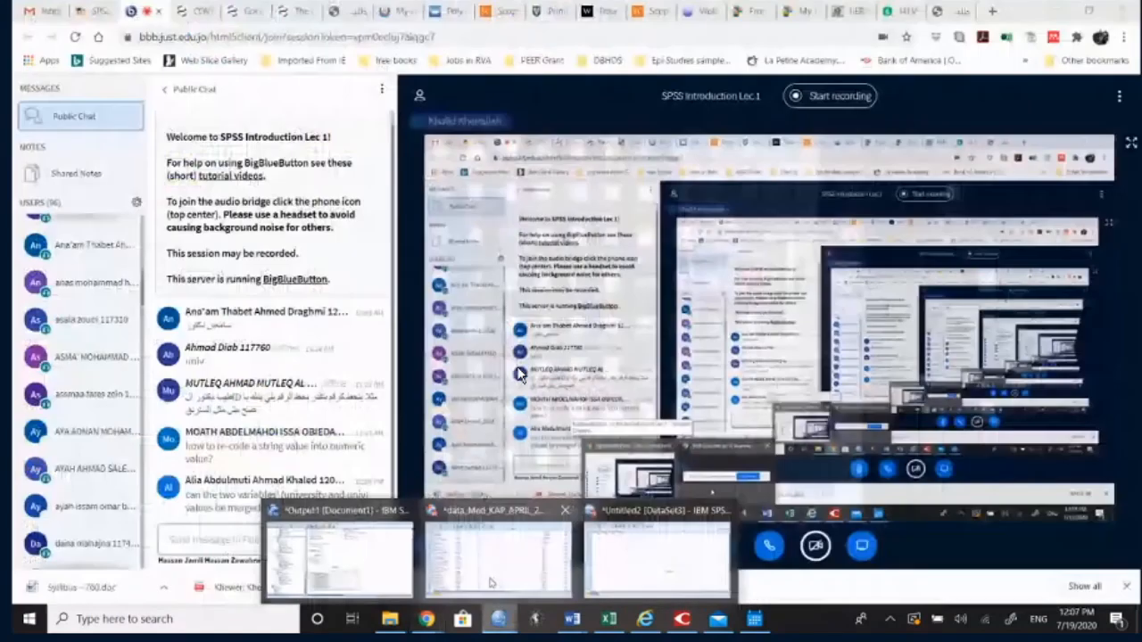
{"action": "left_click", "coordinate": [499, 535]}
{"action": "scroll", "coordinate": [519, 374], "scroll_direction": "up", "scroll_amount": 2}
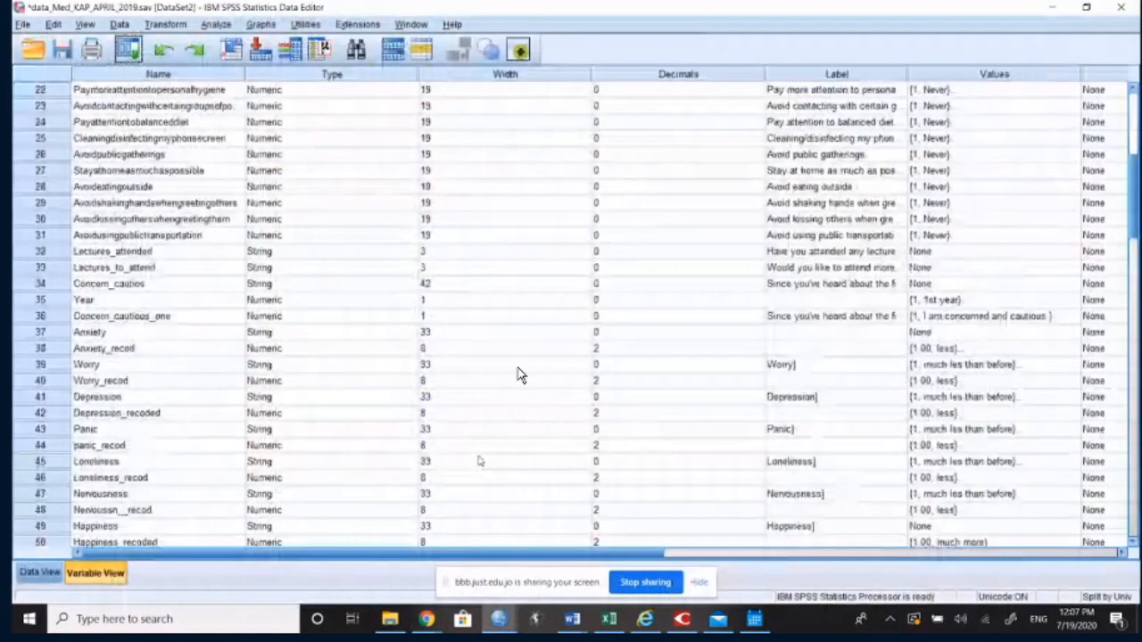
{"action": "scroll", "coordinate": [518, 375], "scroll_direction": "up", "scroll_amount": 7}
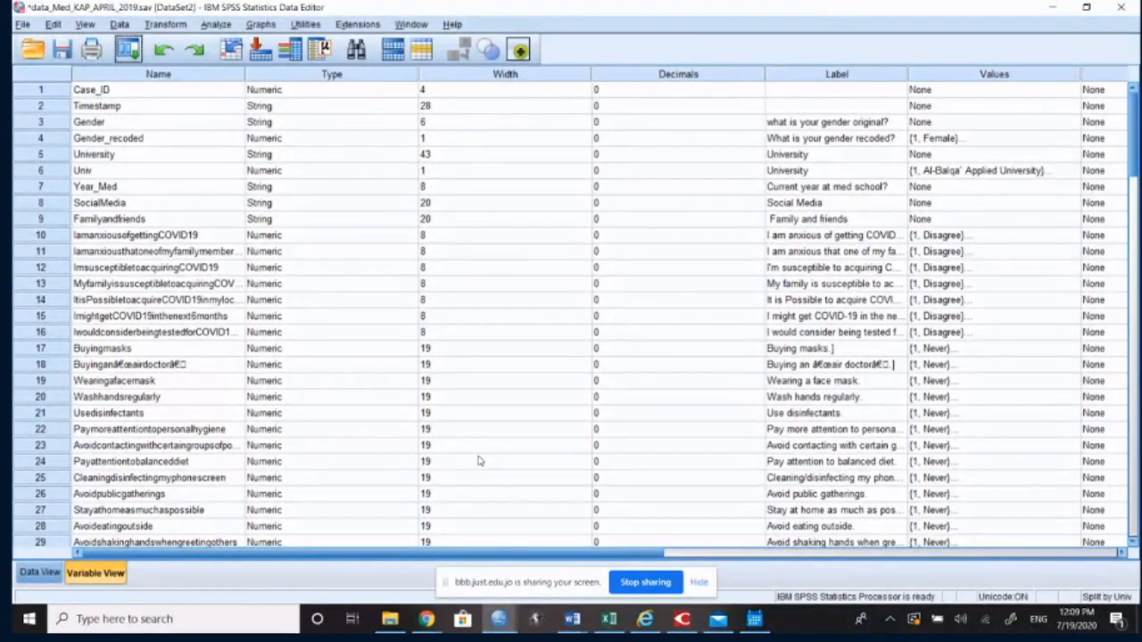
{"action": "left_click", "coordinate": [166, 25]}
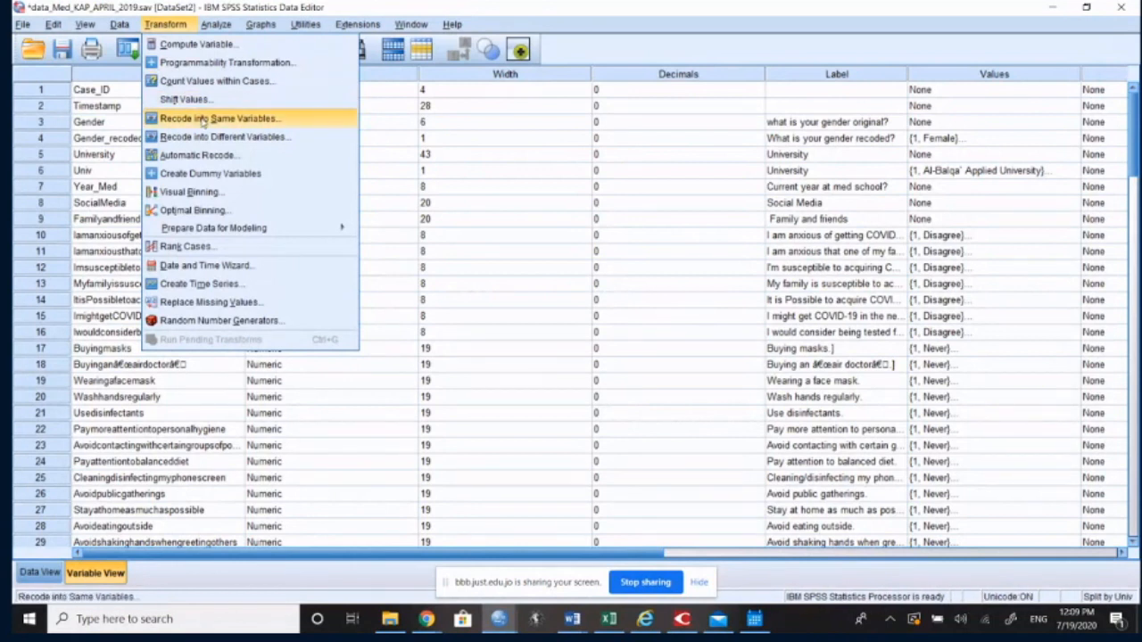
{"action": "left_click", "coordinate": [203, 119]}
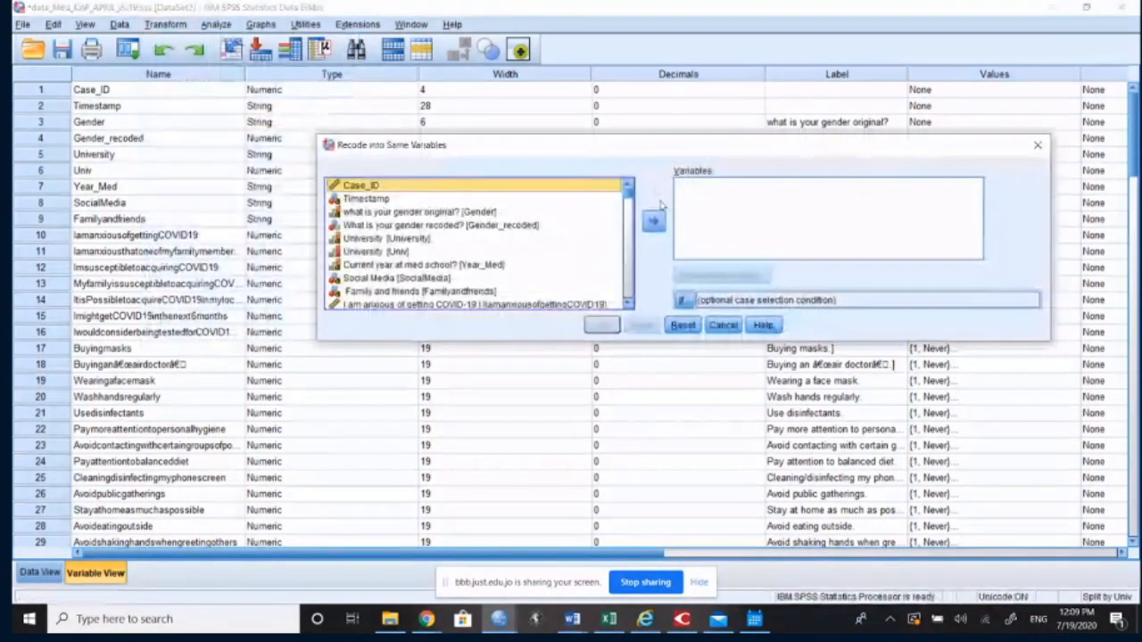
{"action": "left_click_drag", "start_coordinate": [628, 195], "coordinate": [628, 300]}
{"action": "left_click", "coordinate": [440, 303]}
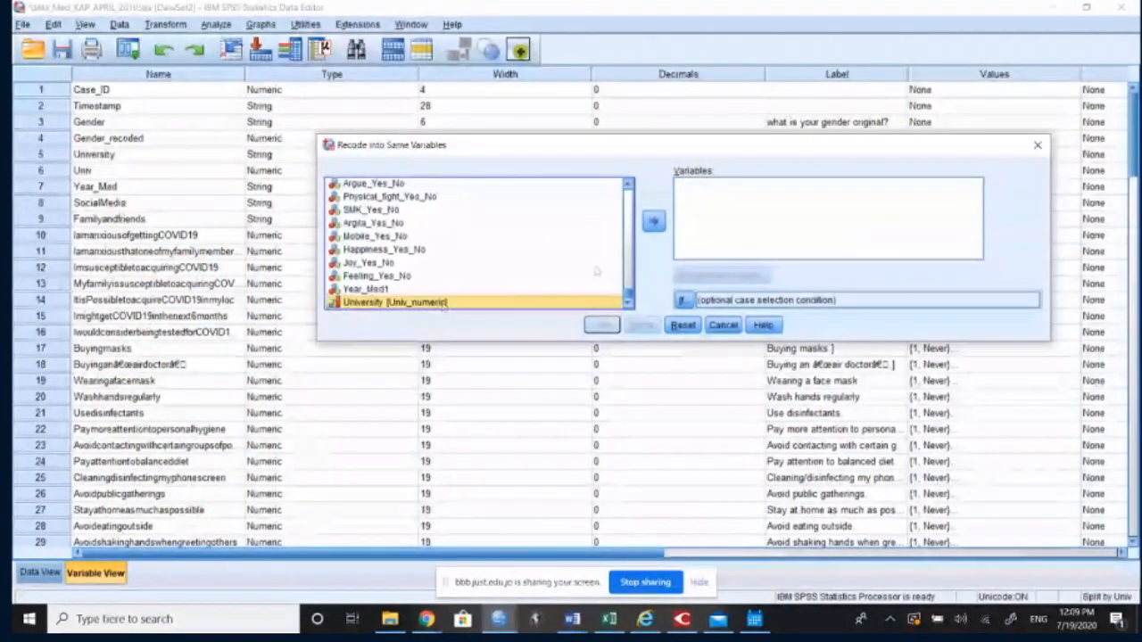
{"action": "left_click", "coordinate": [654, 223]}
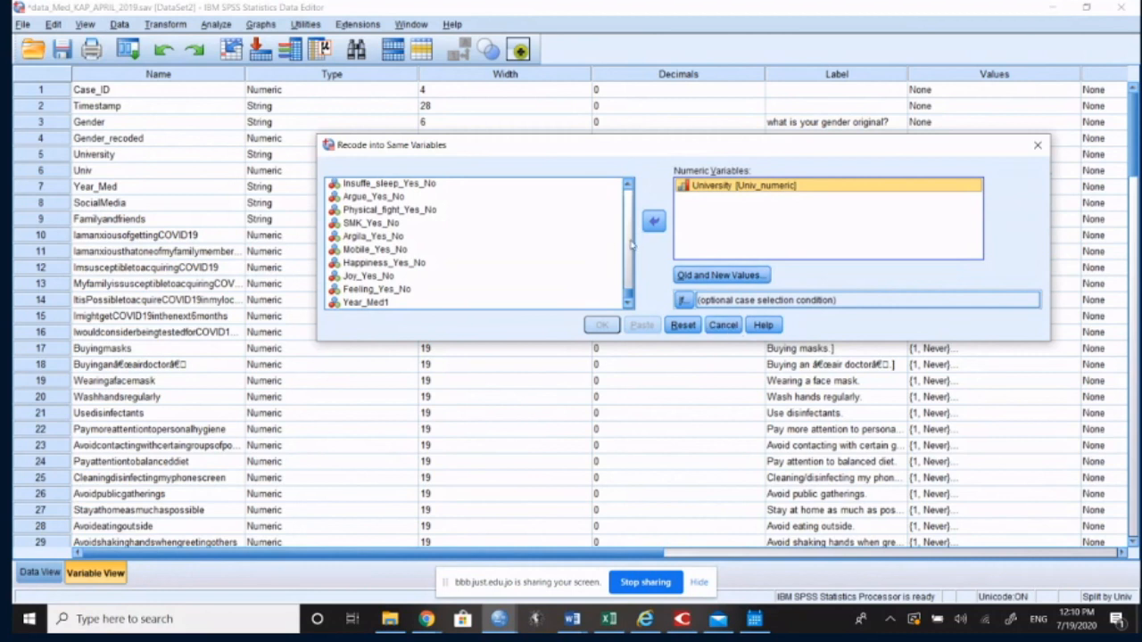
{"action": "key", "text": "Escape"}
{"action": "left_click", "coordinate": [165, 24]}
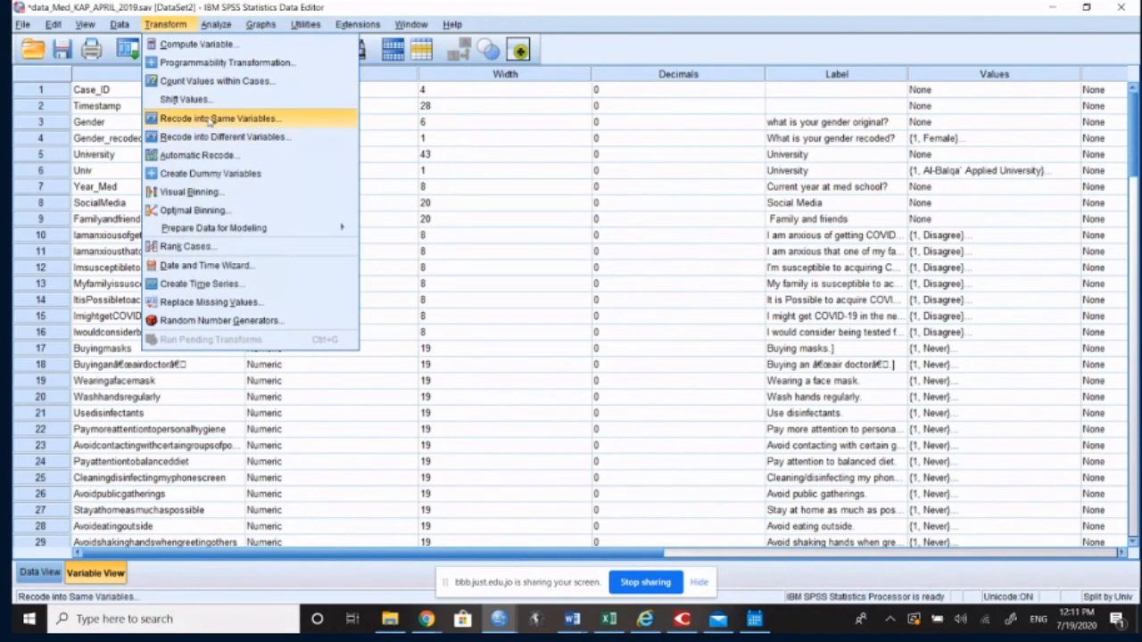
{"action": "left_click", "coordinate": [210, 118]}
{"action": "scroll", "coordinate": [421, 241], "scroll_direction": "down", "scroll_amount": 20}
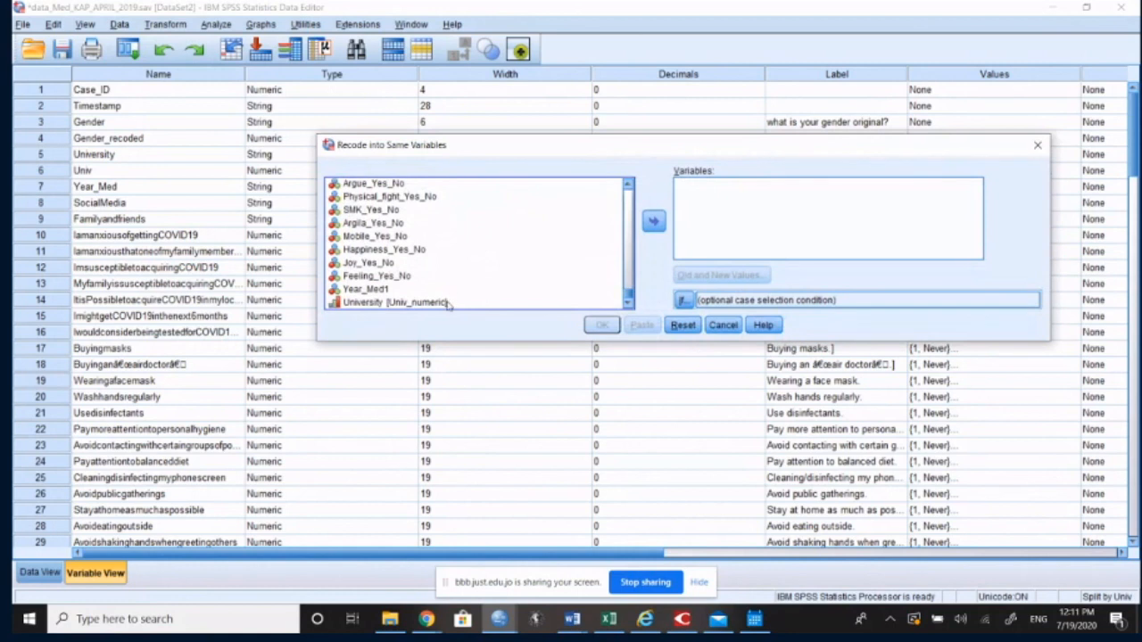
{"action": "left_click", "coordinate": [448, 301]}
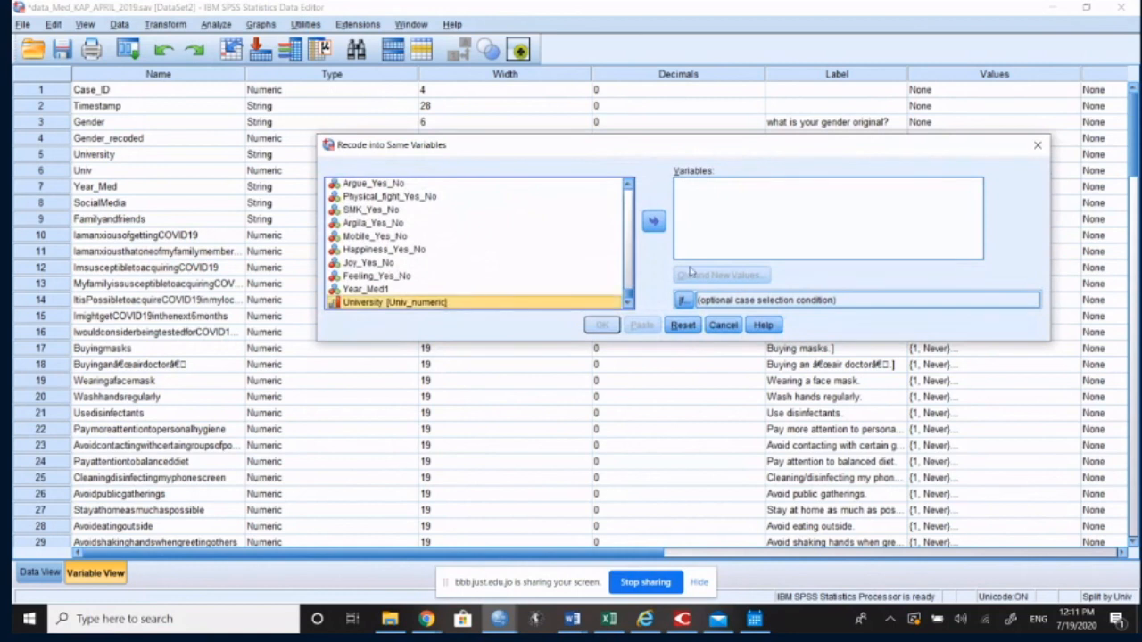
{"action": "left_click", "coordinate": [655, 223]}
{"action": "left_click", "coordinate": [719, 274]}
{"action": "left_click", "coordinate": [649, 190]}
{"action": "type", "text": "1"}
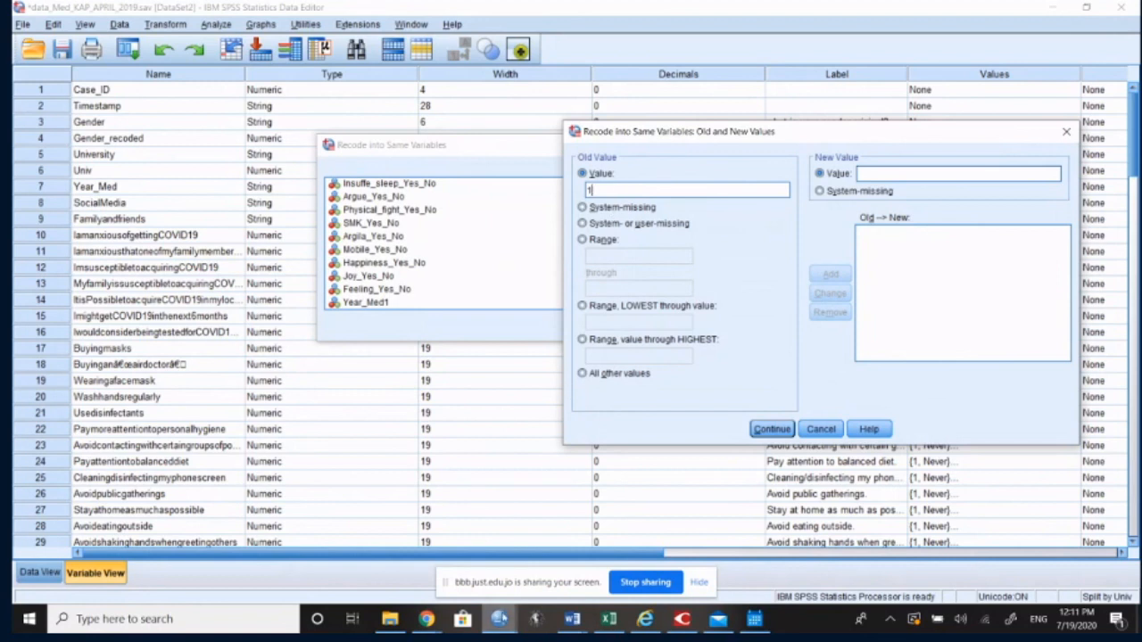
{"action": "left_click", "coordinate": [498, 618]}
{"action": "left_click", "coordinate": [386, 569]}
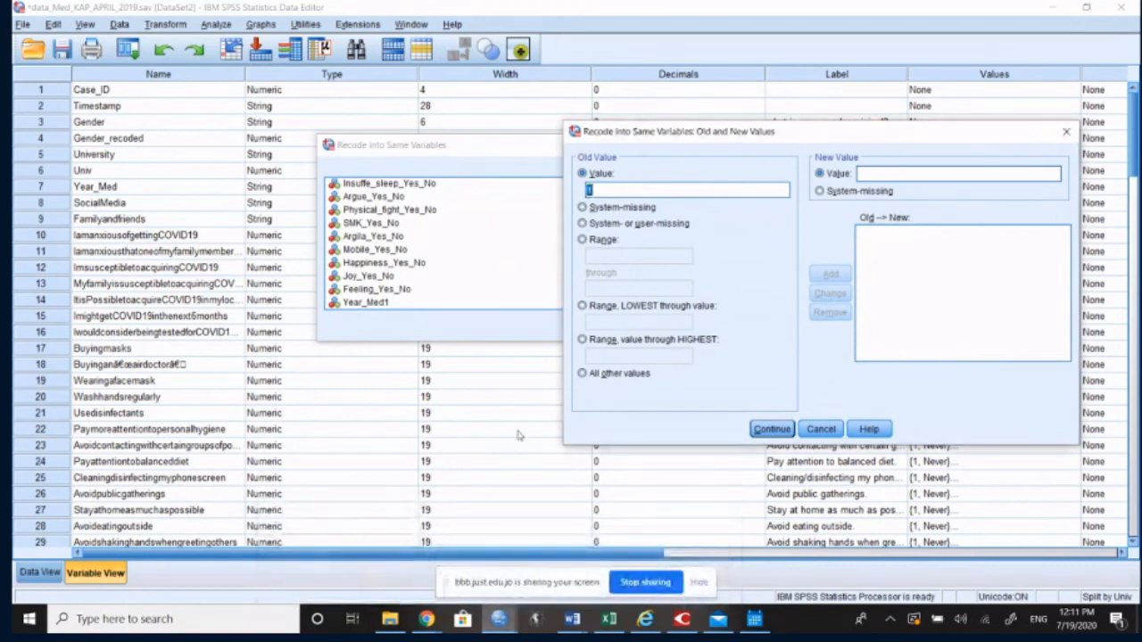
{"action": "left_click", "coordinate": [821, 429]}
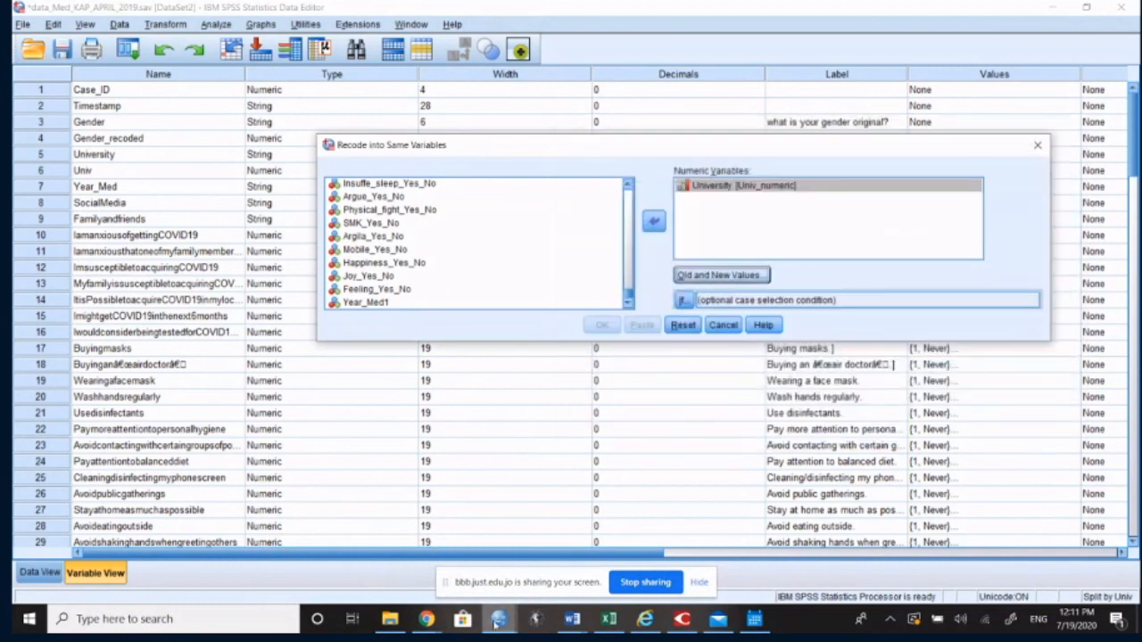
Step: Review the old-to-new code list of the University autorecode in the output, return to the dataset and cancel the open recode dialog
{"action": "mouse_move", "coordinate": [498, 622]}
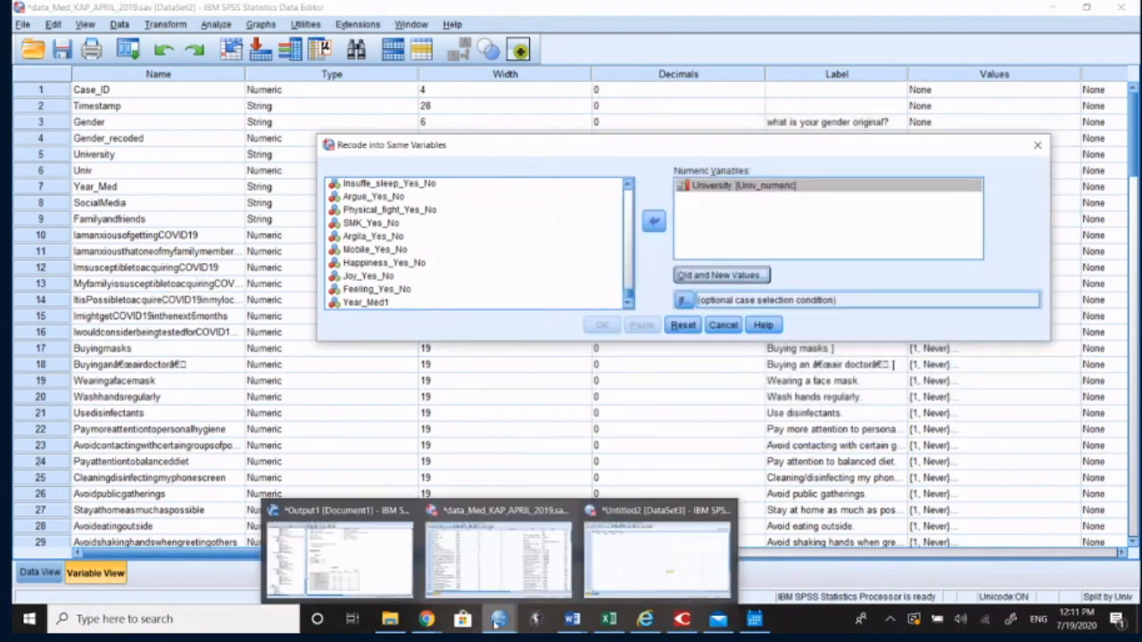
{"action": "left_click", "coordinate": [375, 578]}
{"action": "scroll", "coordinate": [375, 200], "scroll_direction": "up", "scroll_amount": 5}
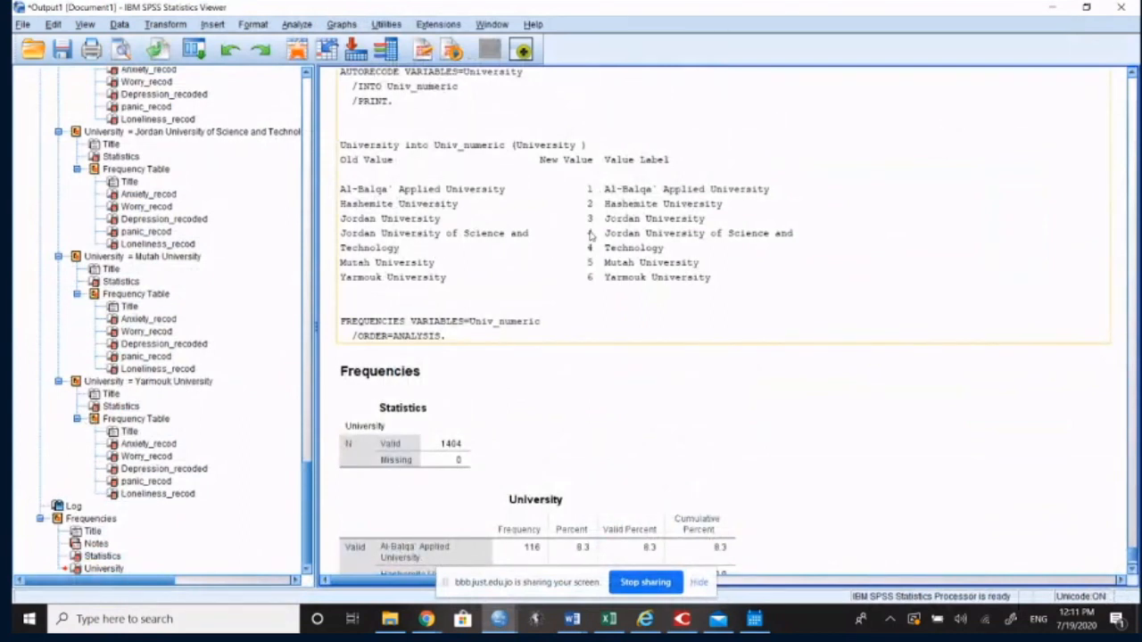
{"action": "left_click", "coordinate": [1054, 7]}
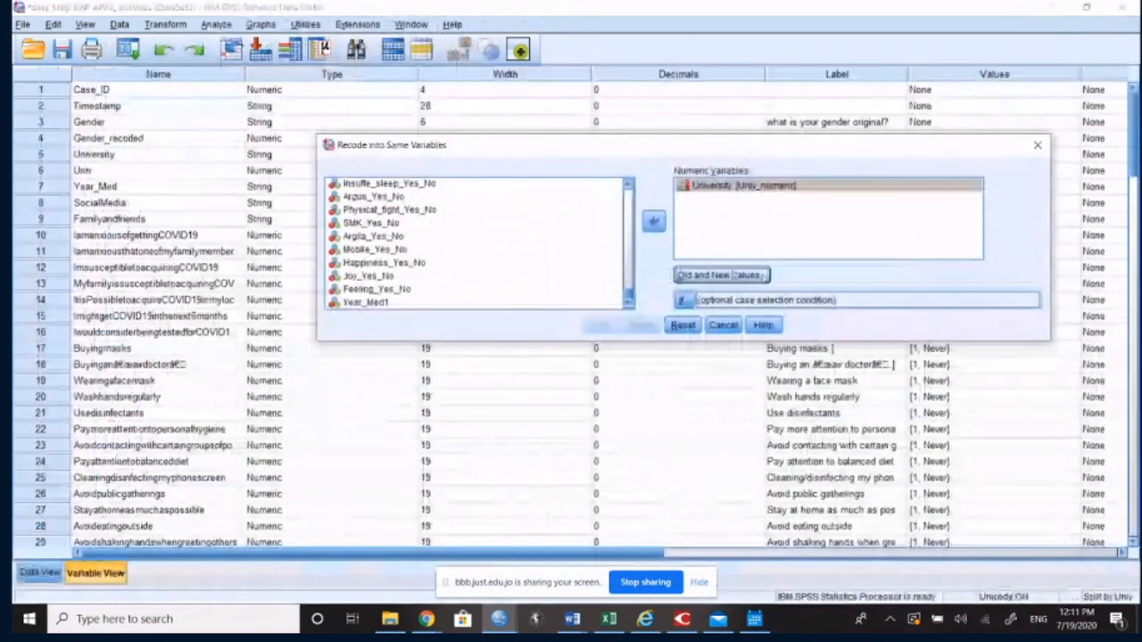
{"action": "left_click", "coordinate": [722, 325]}
Step: Start Recode into Same Variables with Univ_numeric as the variable to recode
{"action": "left_click", "coordinate": [165, 24]}
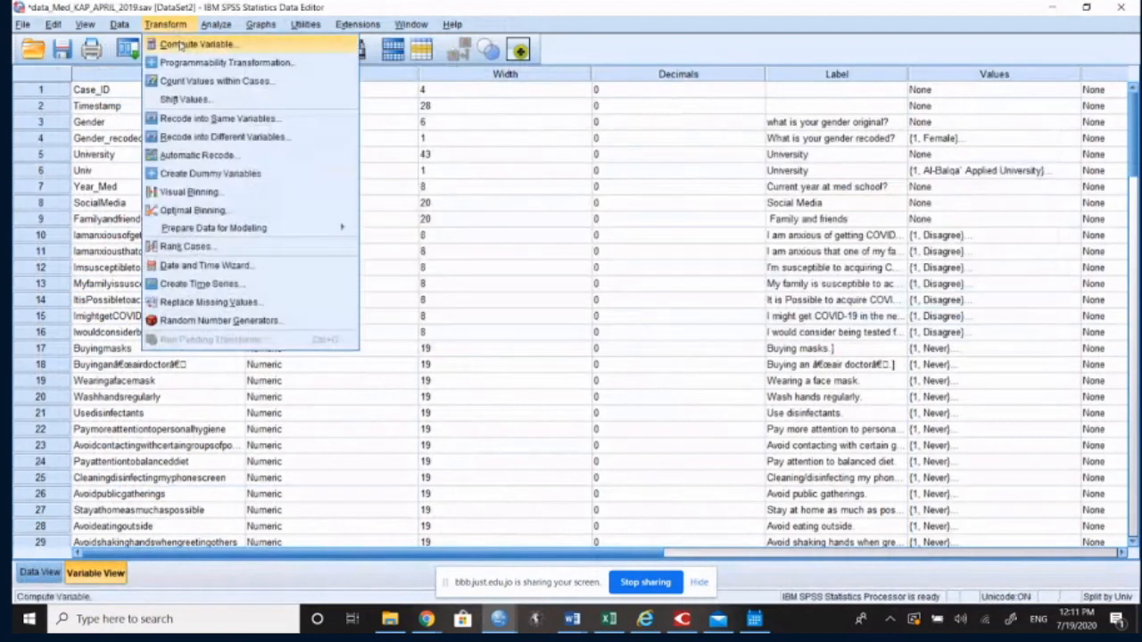
{"action": "left_click", "coordinate": [230, 121]}
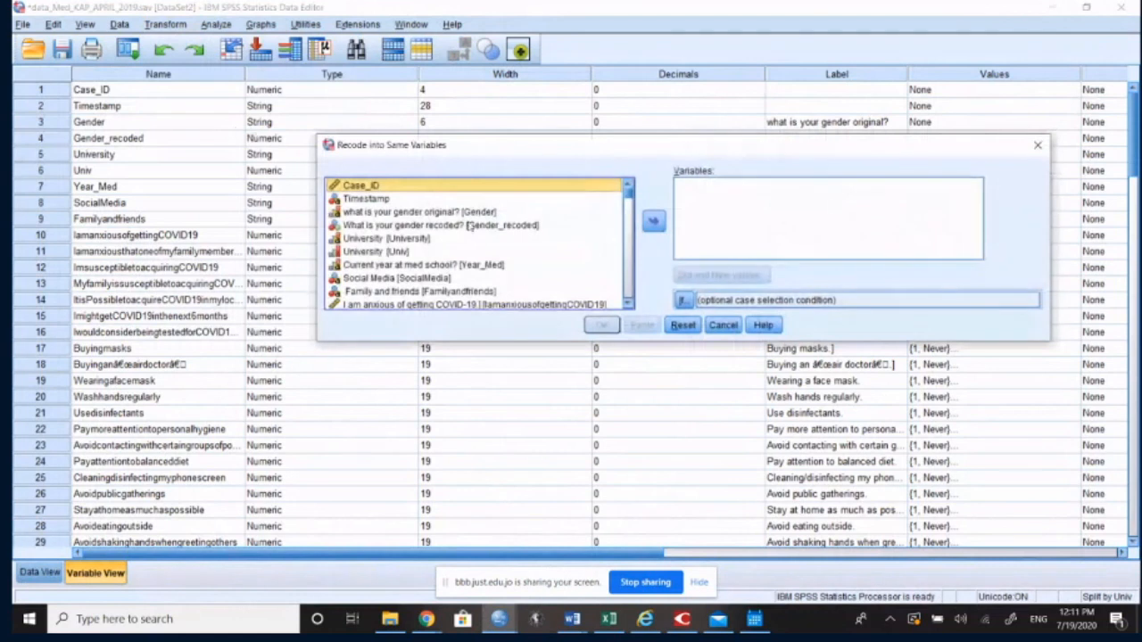
{"action": "scroll", "coordinate": [435, 252], "scroll_direction": "down", "scroll_amount": 9}
{"action": "scroll", "coordinate": [435, 251], "scroll_direction": "down", "scroll_amount": 10}
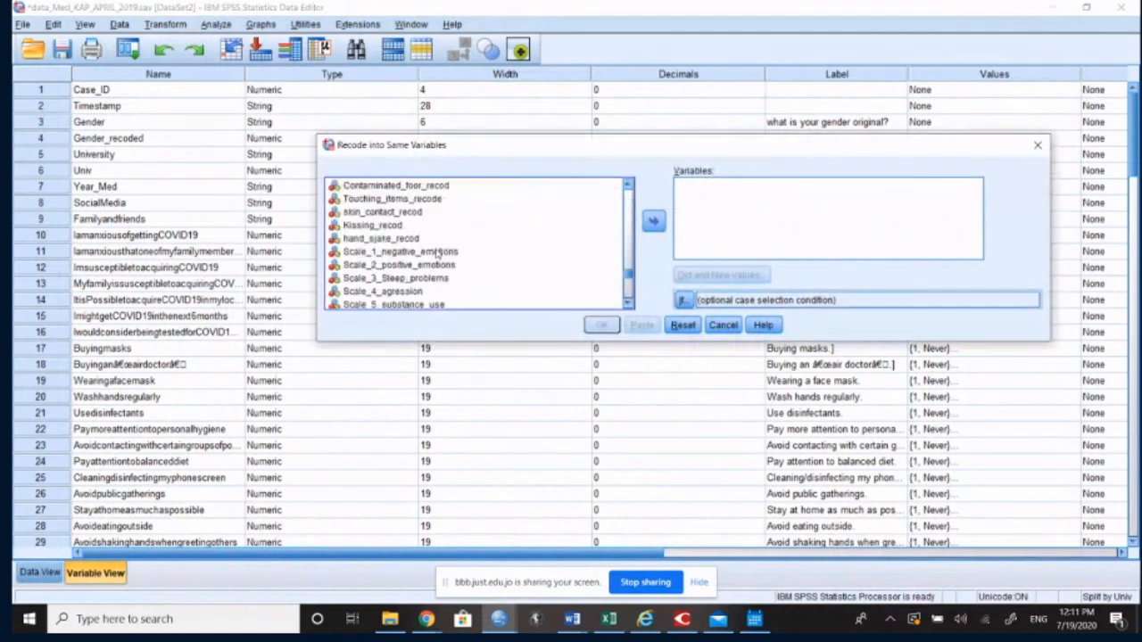
{"action": "left_click", "coordinate": [450, 302]}
{"action": "left_click", "coordinate": [653, 222]}
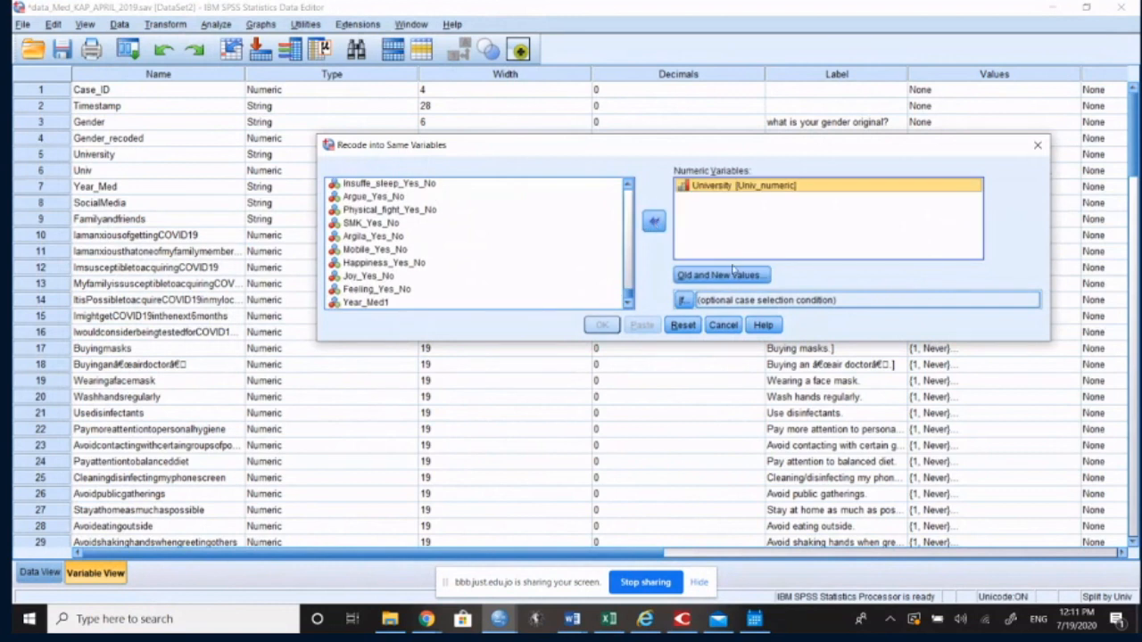
{"action": "left_click", "coordinate": [720, 275]}
{"action": "left_click", "coordinate": [821, 429]}
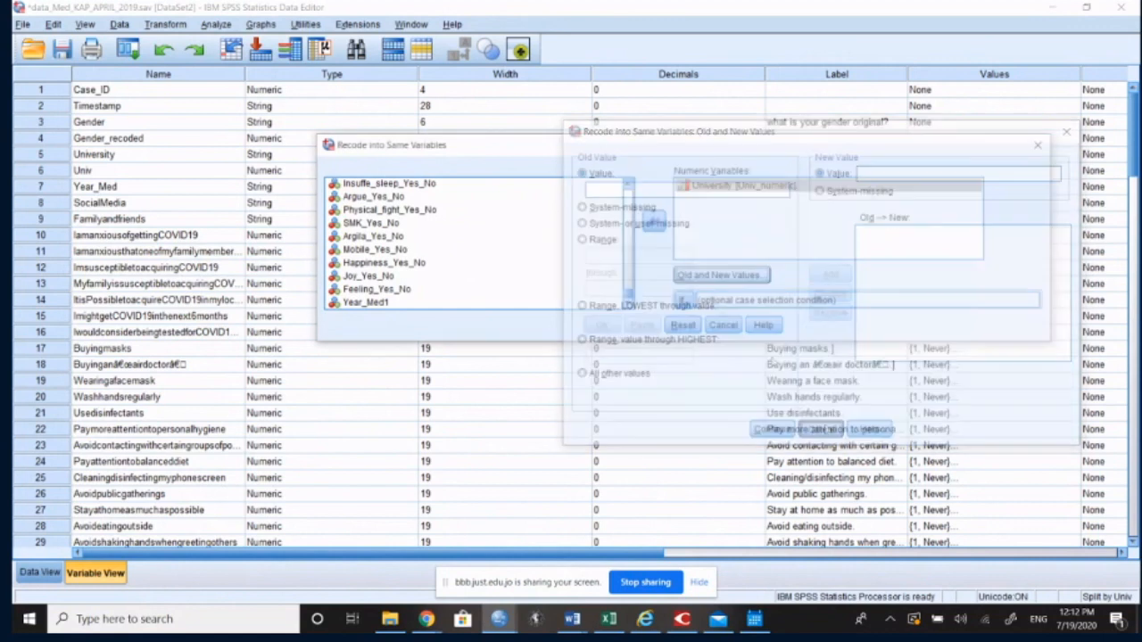
Step: Define a recode rule for Univ_numeric that changes old value 1 to new value 4
{"action": "left_click", "coordinate": [703, 277]}
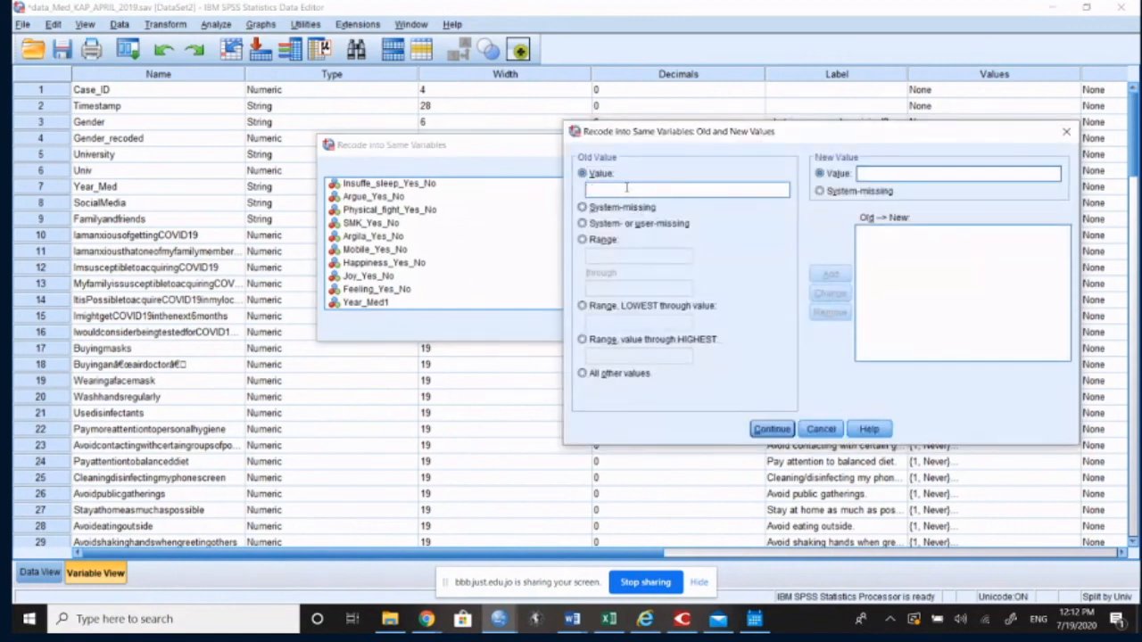
{"action": "type", "text": "1"}
{"action": "left_click", "coordinate": [931, 175]}
{"action": "type", "text": "4"}
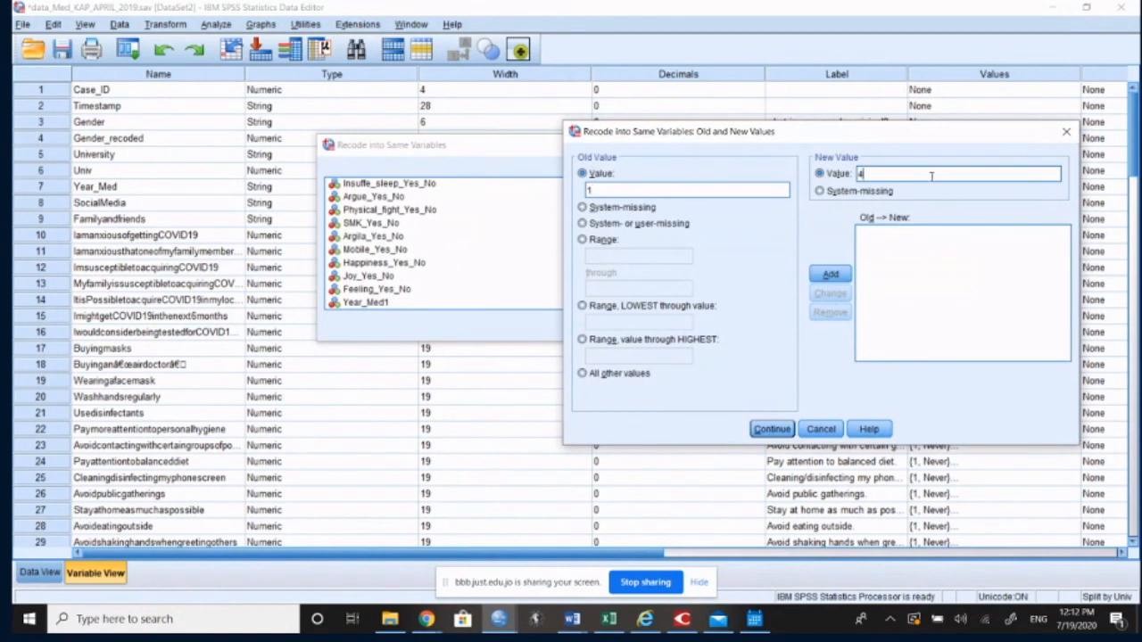
{"action": "left_click", "coordinate": [829, 275]}
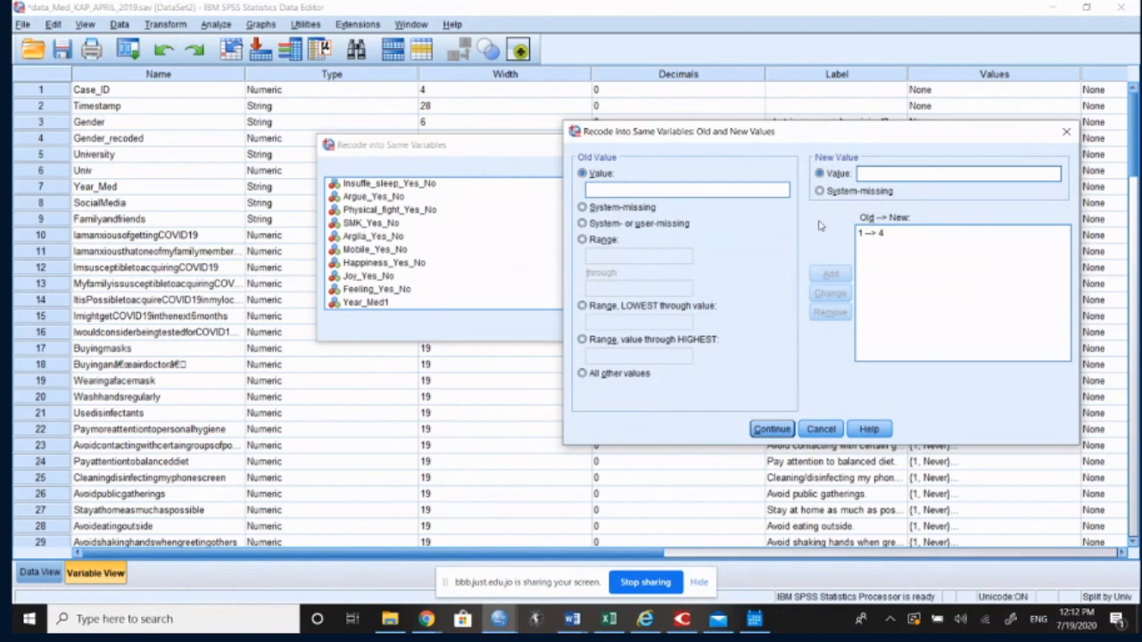
Step: Check the defined old-to-new rule, accept it and run the recode on Univ_numeric
{"action": "left_click", "coordinate": [863, 236]}
{"action": "double_click", "coordinate": [659, 190]}
{"action": "left_click", "coordinate": [658, 190]}
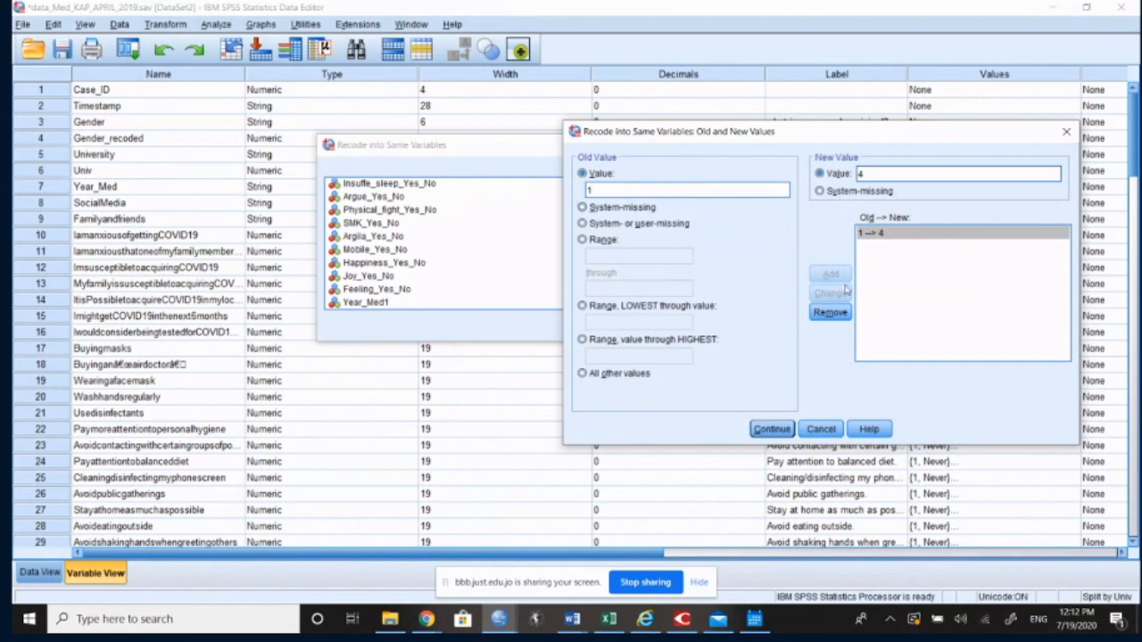
{"action": "left_click", "coordinate": [777, 431]}
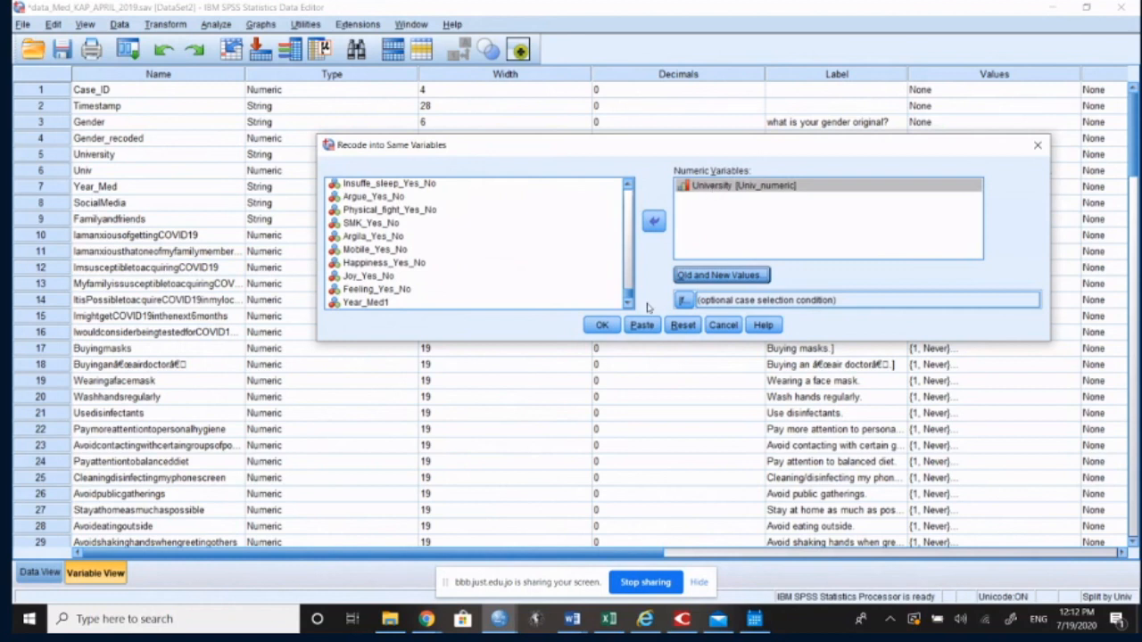
{"action": "left_click", "coordinate": [603, 326]}
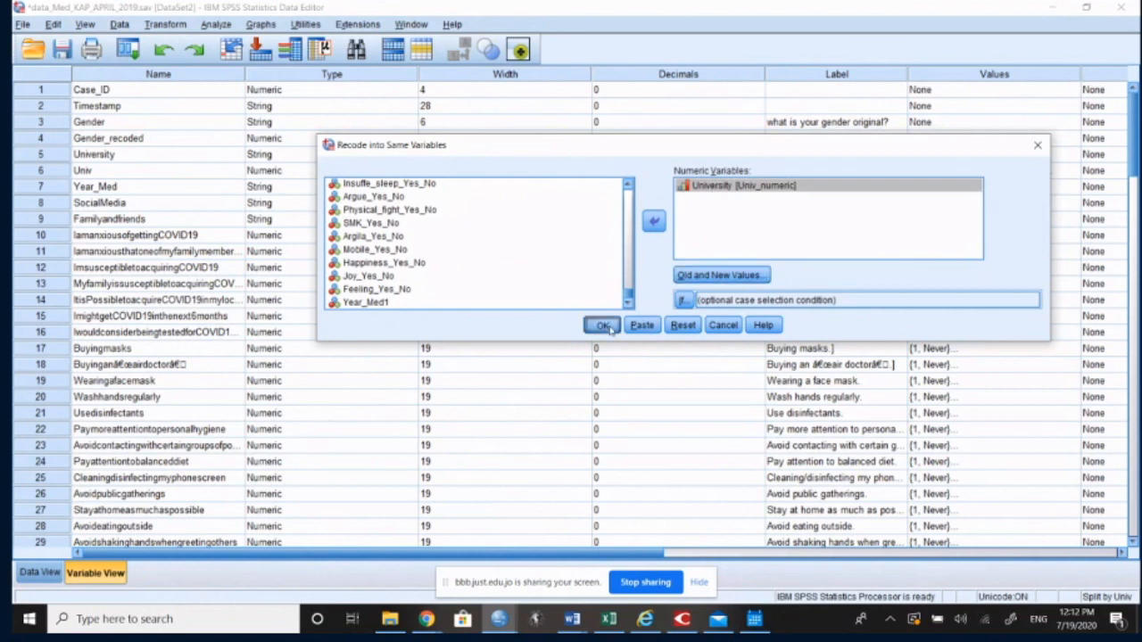
{"action": "left_click", "coordinate": [893, 102]}
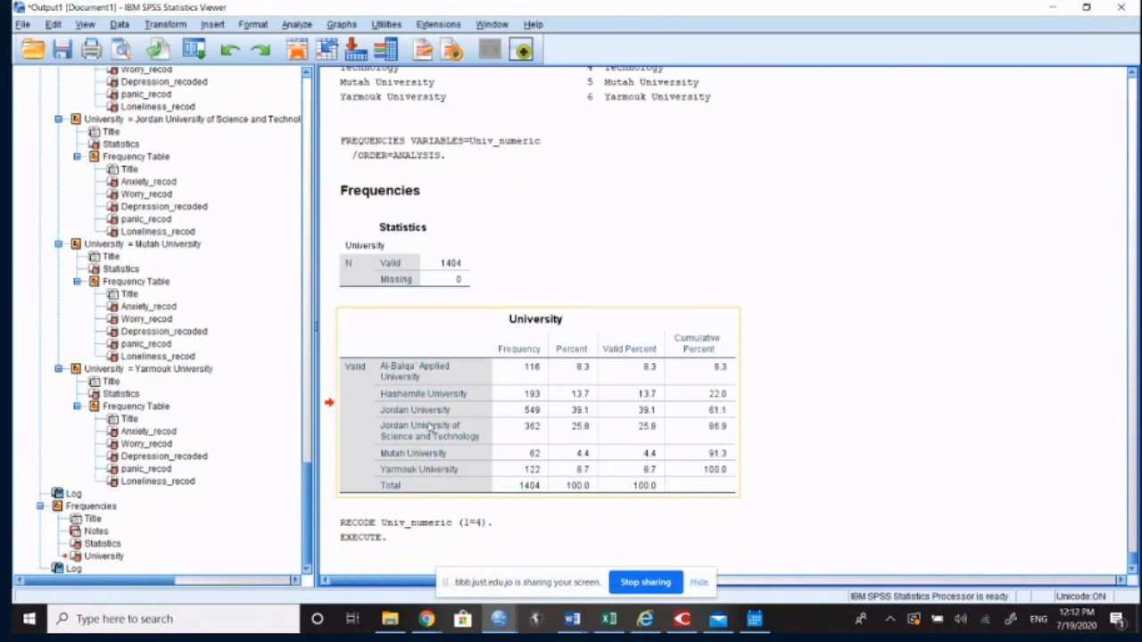
Step: Run a new frequency table for the recoded Univ_numeric variable
{"action": "left_click", "coordinate": [300, 26]}
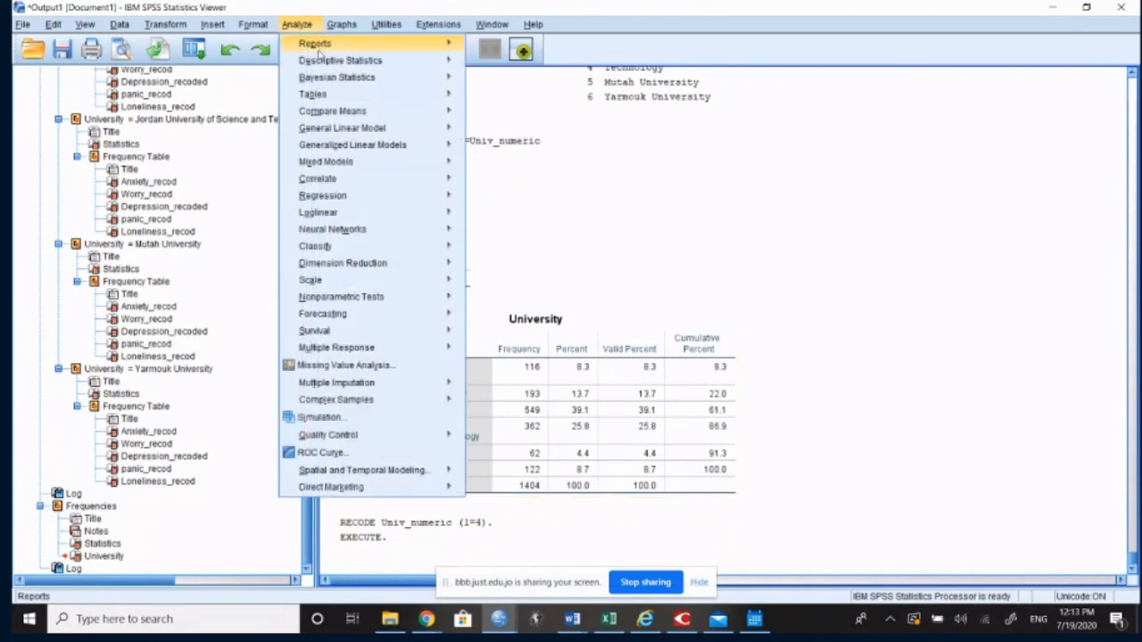
{"action": "mouse_move", "coordinate": [324, 62]}
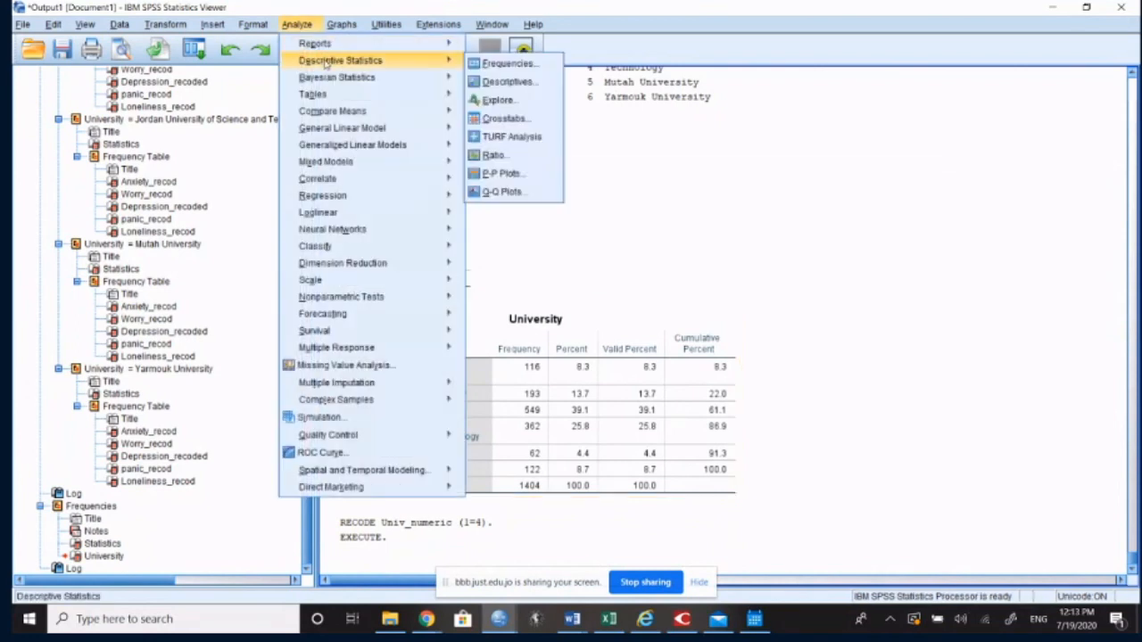
{"action": "left_click", "coordinate": [486, 67]}
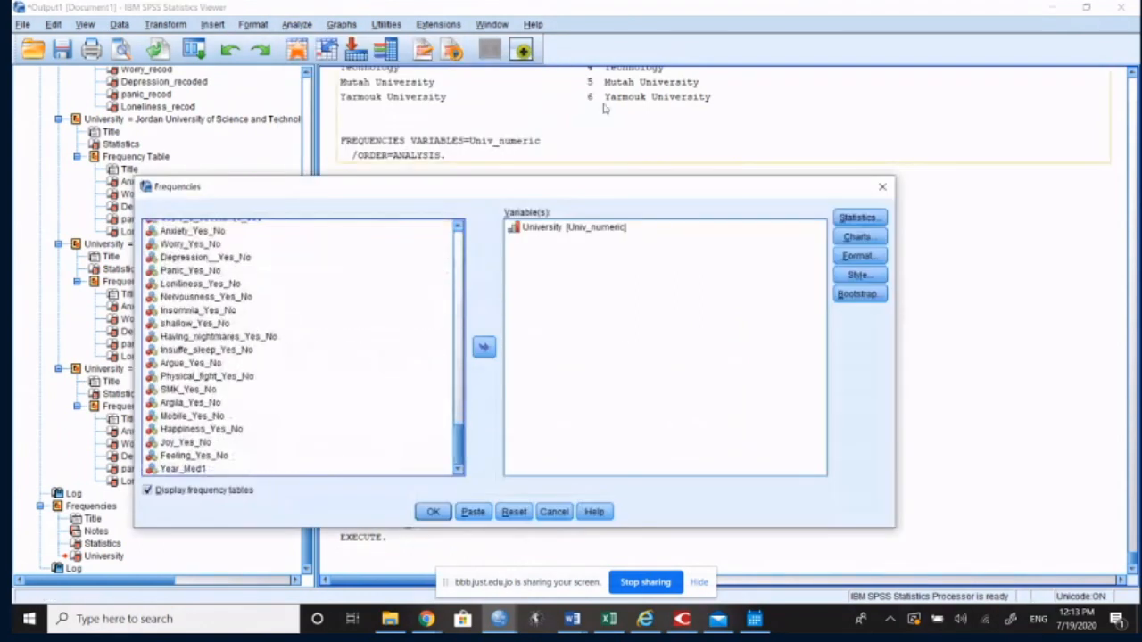
{"action": "left_click", "coordinate": [597, 228]}
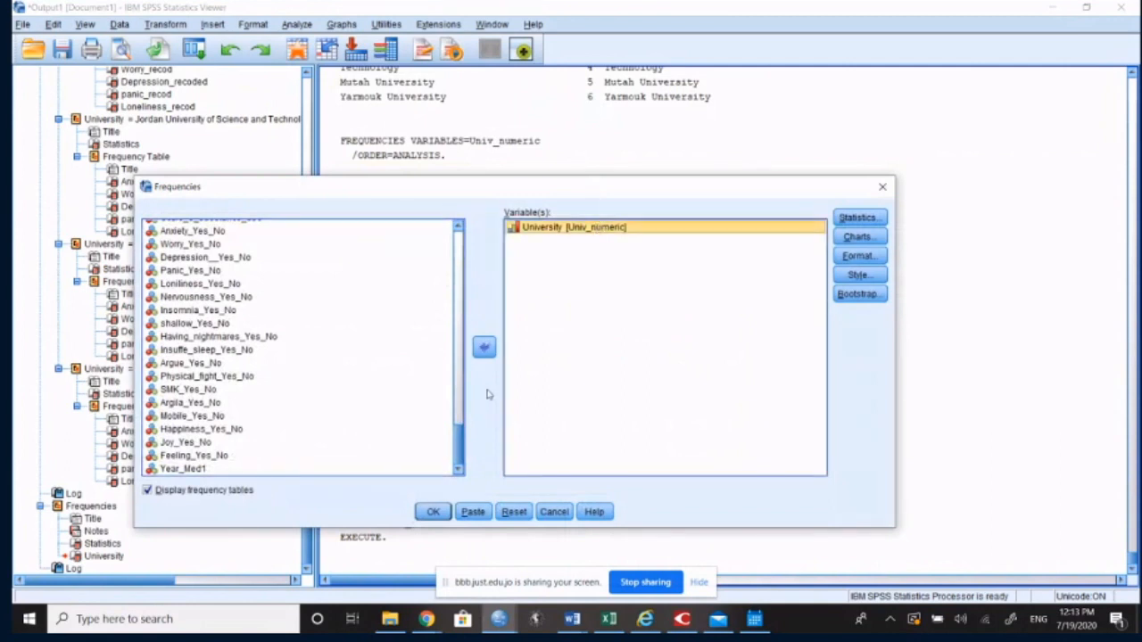
{"action": "left_click", "coordinate": [432, 512]}
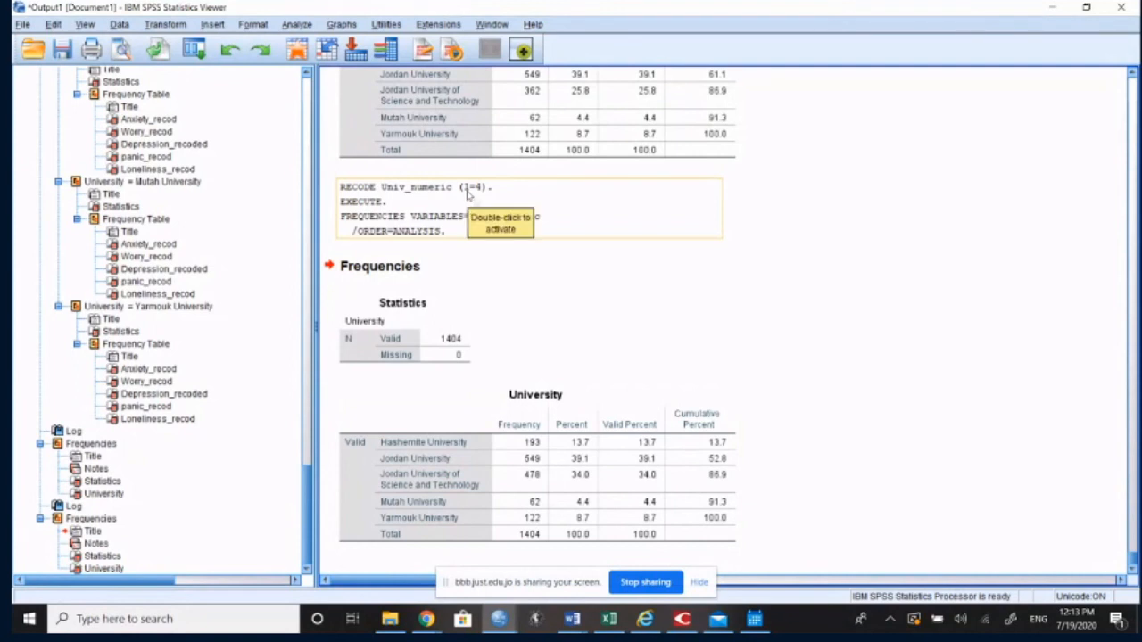
Step: Compare the University frequency tables from before and after the recode, and return to the dataset's variable definitions
{"action": "scroll", "coordinate": [479, 190], "scroll_direction": "up", "scroll_amount": 3}
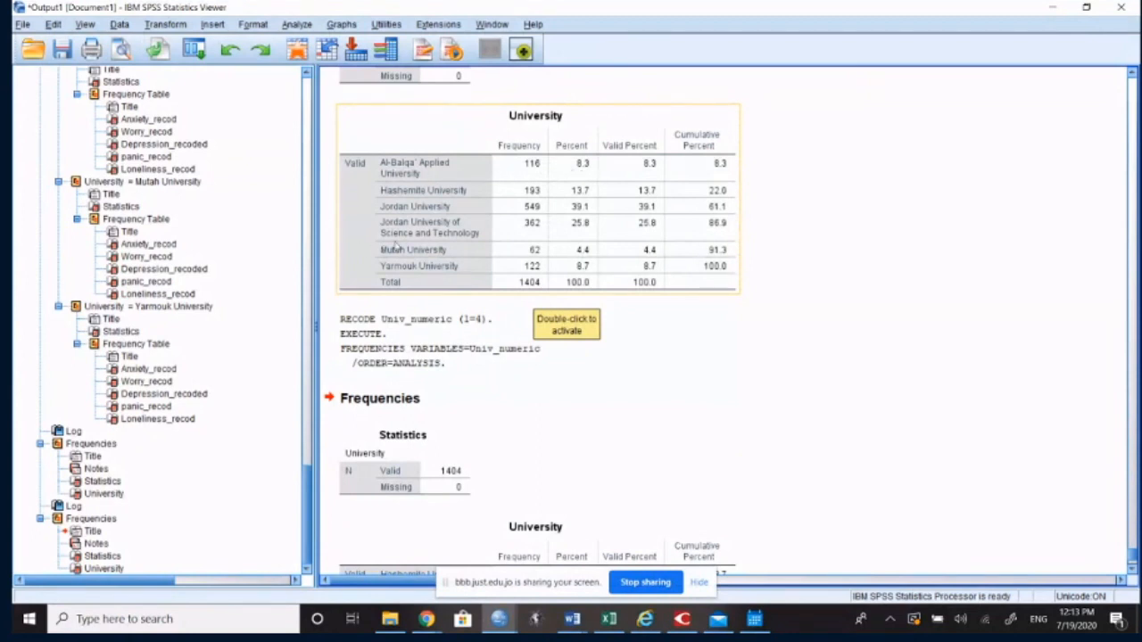
{"action": "scroll", "coordinate": [395, 252], "scroll_direction": "down", "scroll_amount": 3}
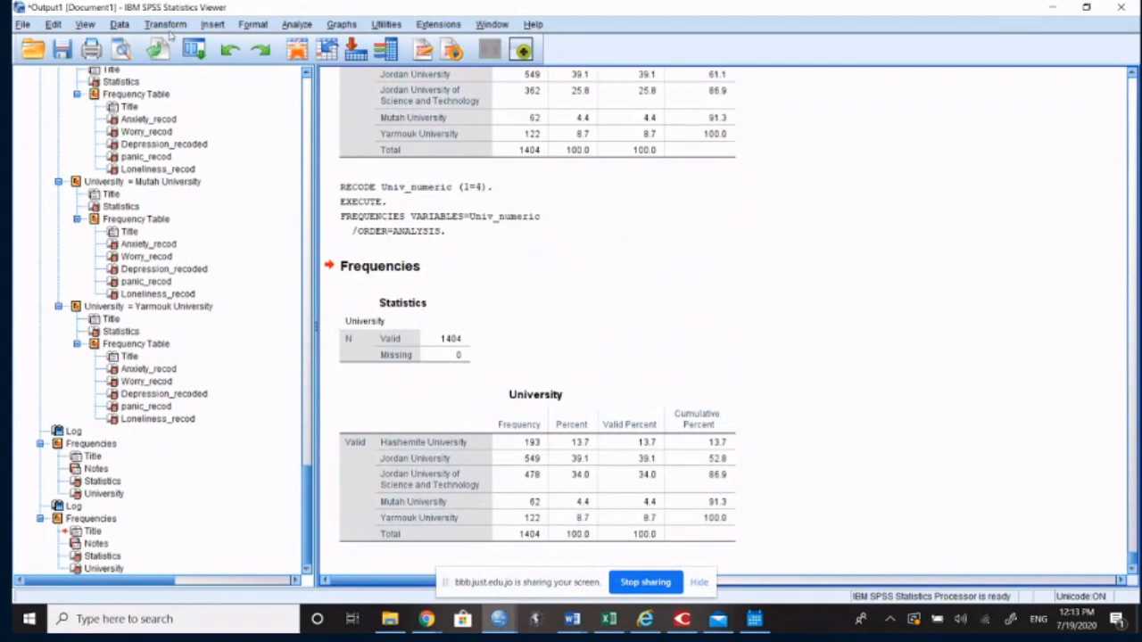
{"action": "left_click", "coordinate": [1055, 6]}
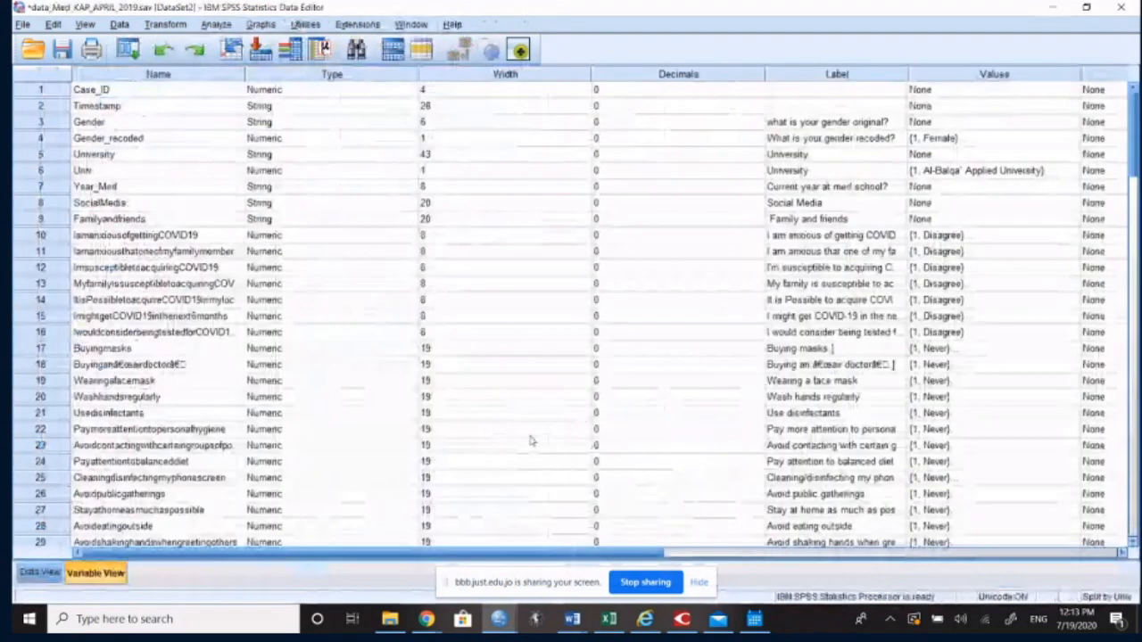
{"action": "left_click", "coordinate": [27, 575]}
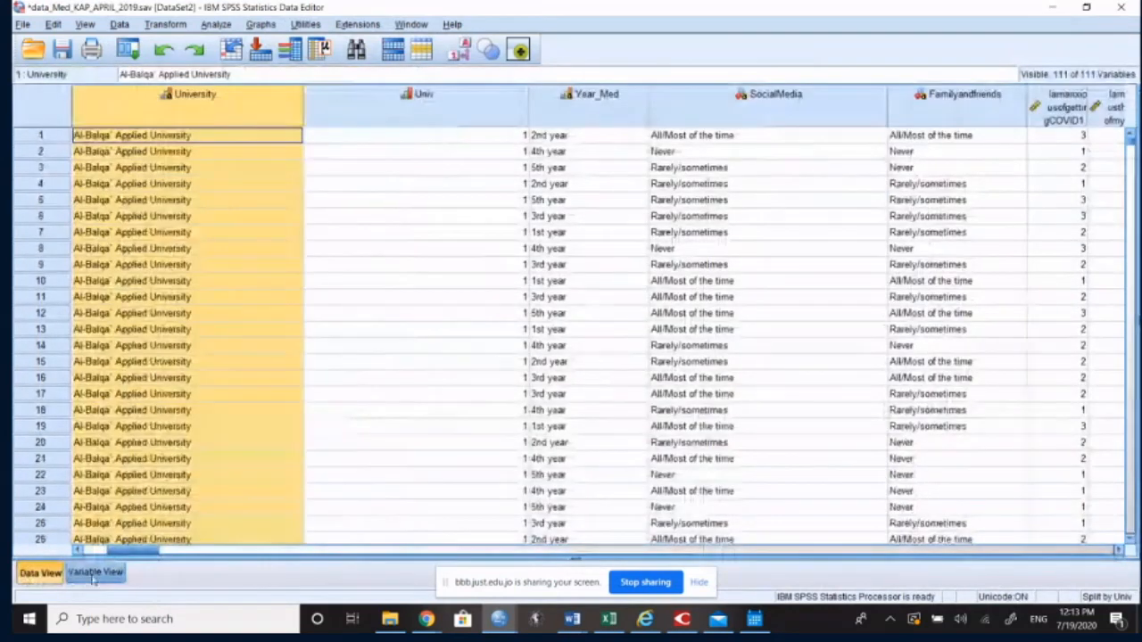
{"action": "left_click", "coordinate": [94, 576]}
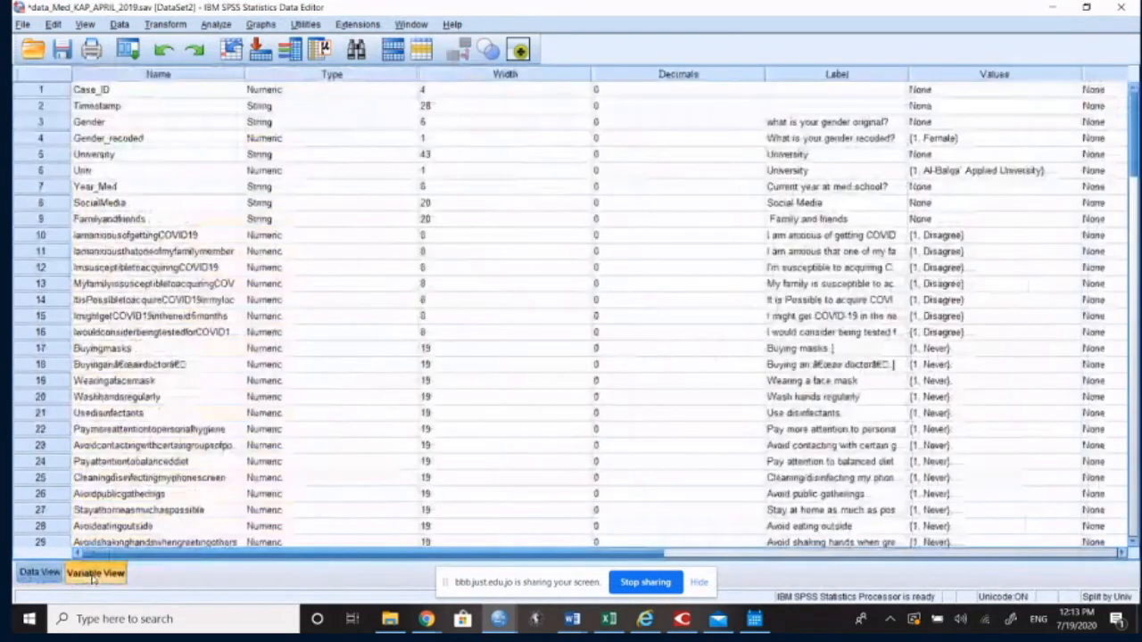
{"action": "left_click", "coordinate": [216, 24]}
{"action": "mouse_move", "coordinate": [247, 64]}
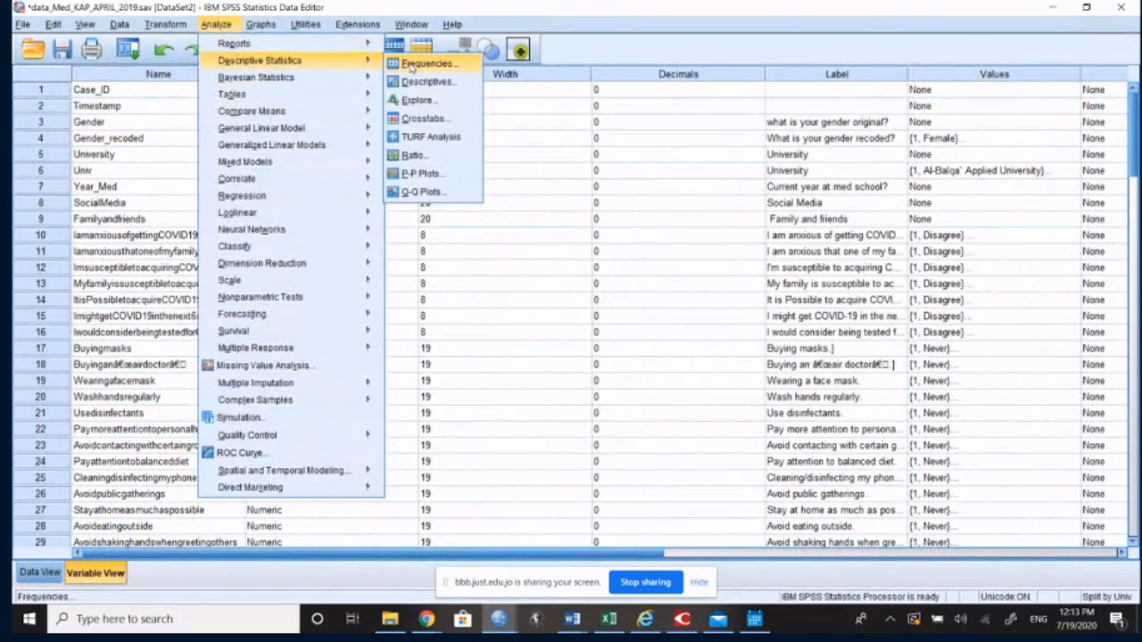
{"action": "left_click", "coordinate": [436, 66]}
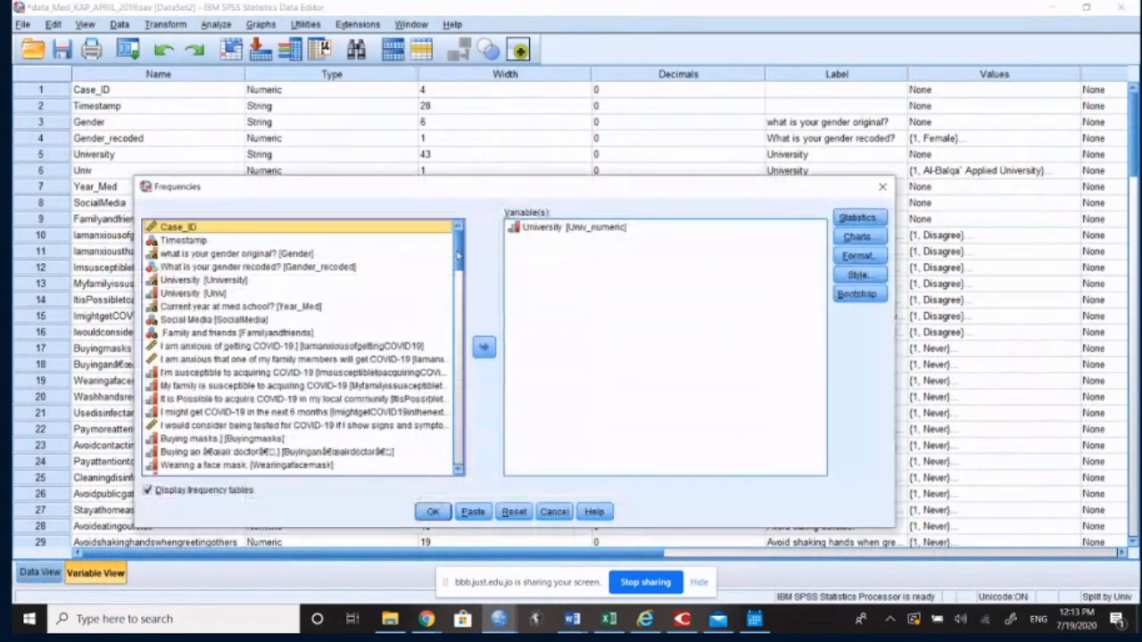
{"action": "left_click_drag", "start_coordinate": [458, 257], "coordinate": [461, 460]}
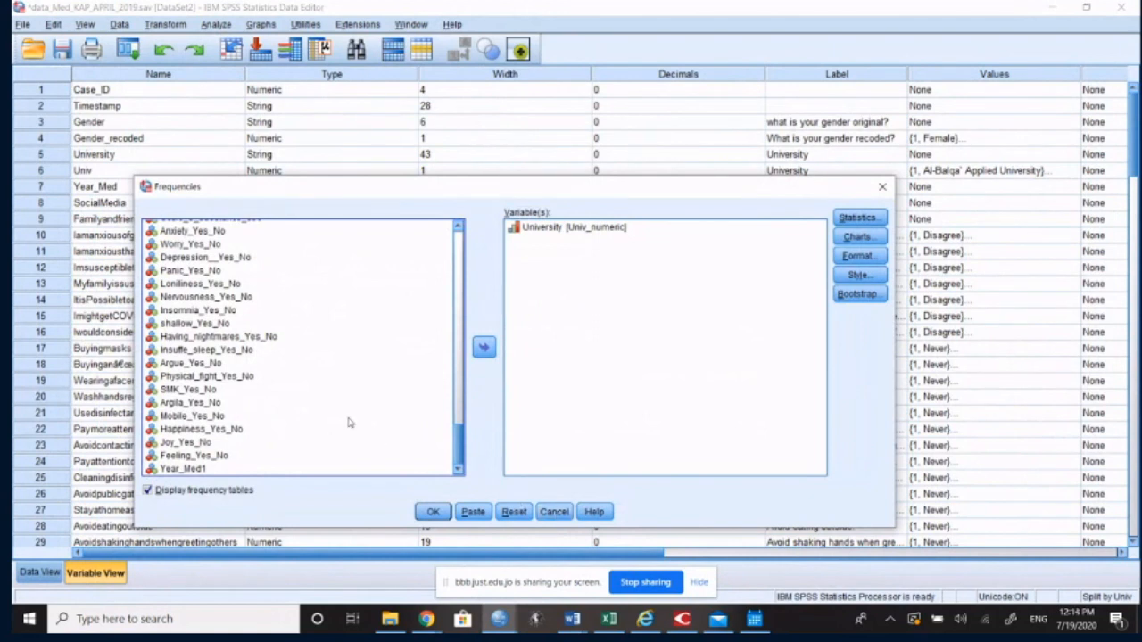
{"action": "scroll", "coordinate": [351, 424], "scroll_direction": "up", "scroll_amount": 3}
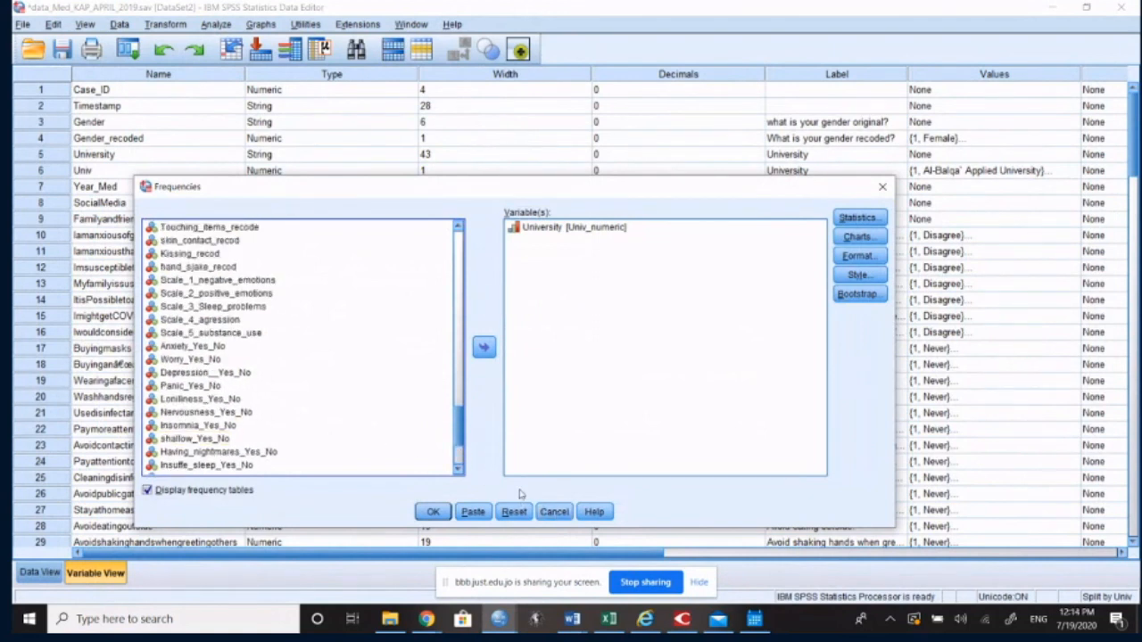
{"action": "left_click", "coordinate": [555, 514]}
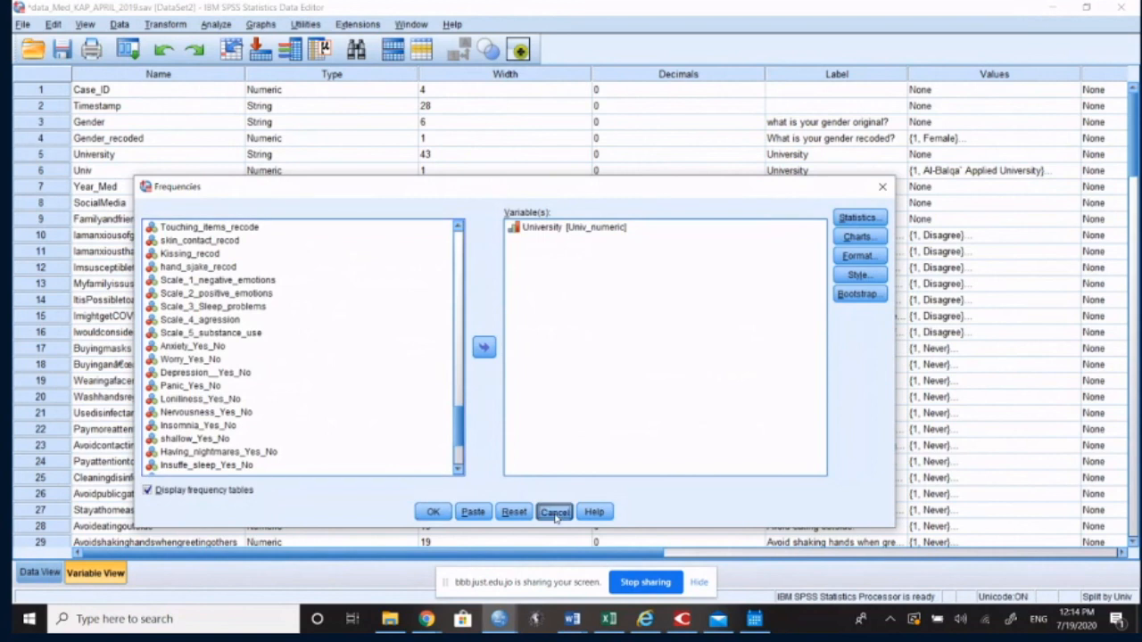
{"action": "left_click", "coordinate": [23, 24]}
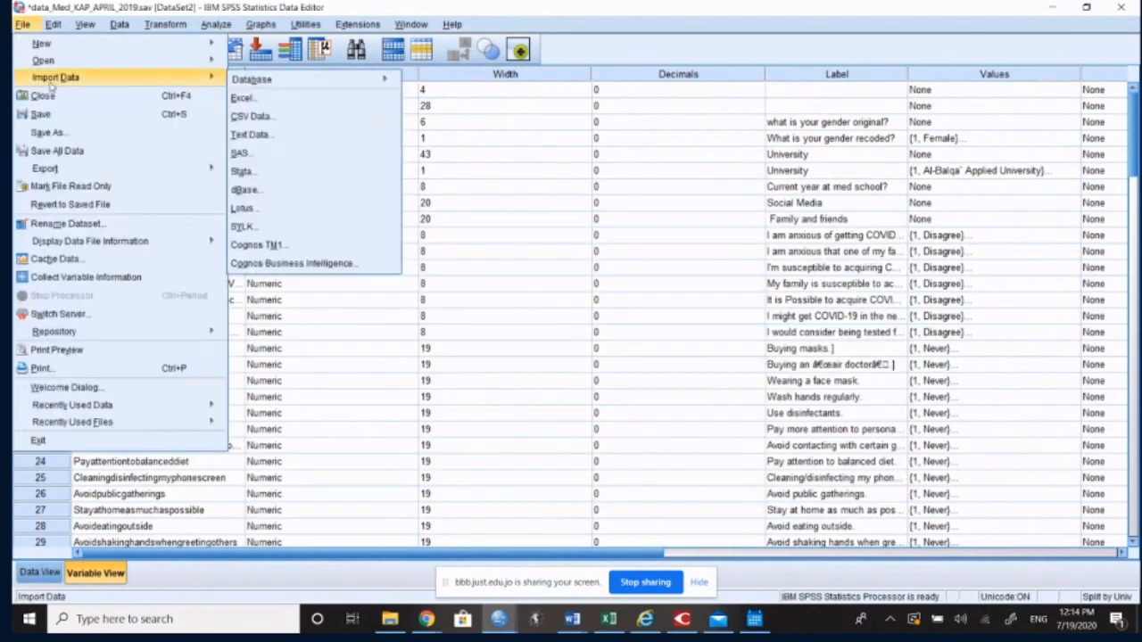
{"action": "left_click", "coordinate": [46, 132]}
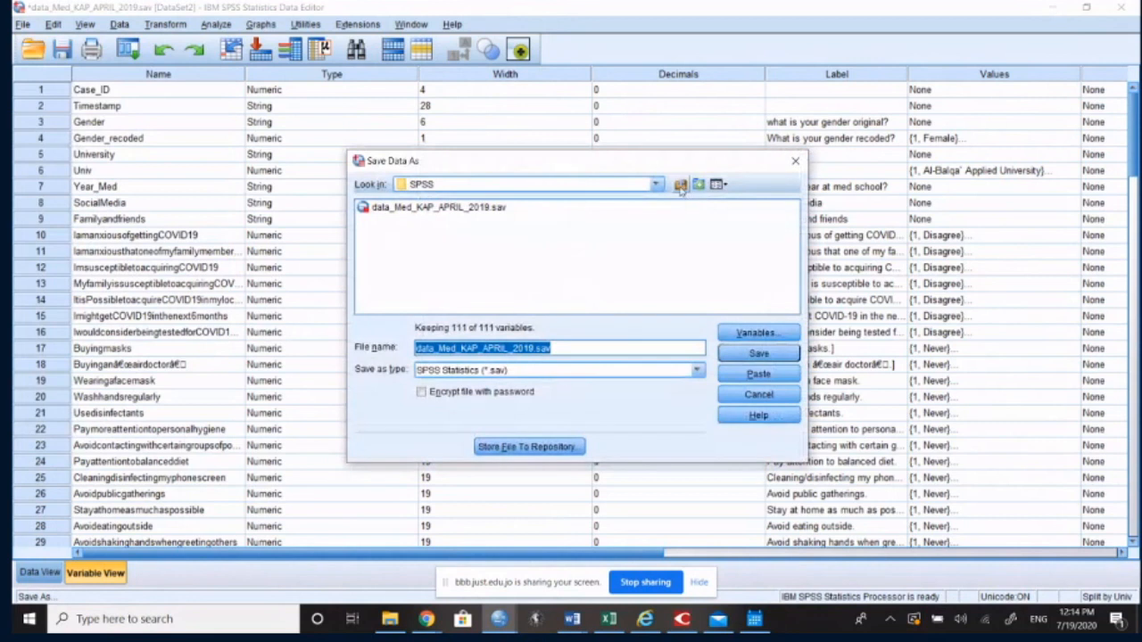
{"action": "left_click", "coordinate": [679, 183]}
{"action": "left_click", "coordinate": [759, 394]}
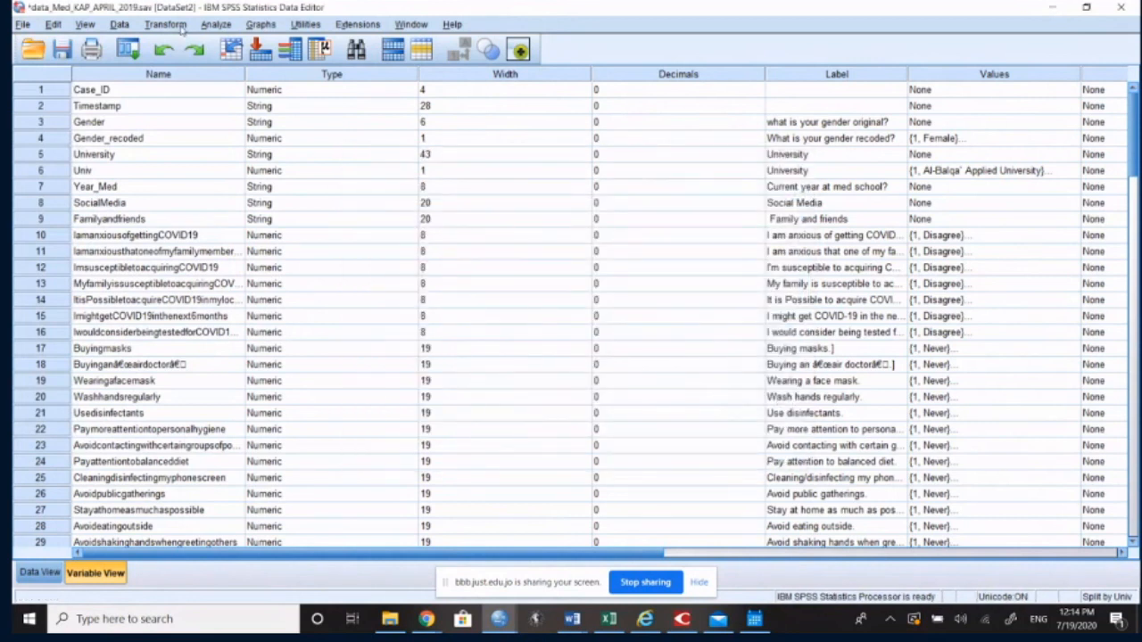
Step: Look through the variable definitions from University down to Univ_numeric and locate Scale_1_negative_emotions
{"action": "left_click", "coordinate": [194, 154]}
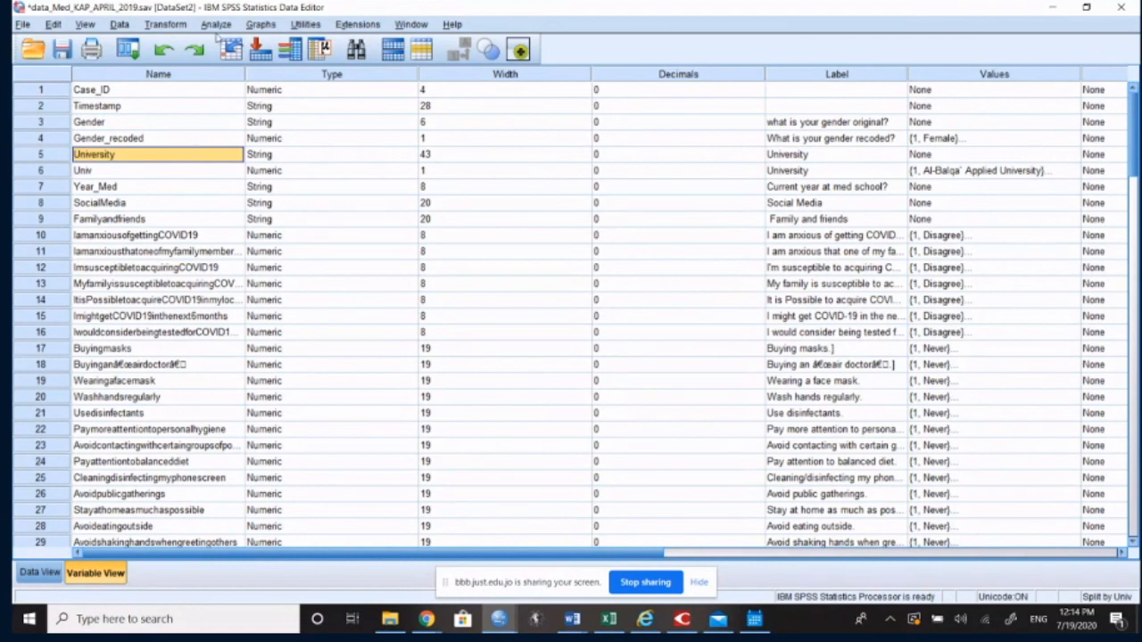
{"action": "scroll", "coordinate": [239, 309], "scroll_direction": "down", "scroll_amount": 12}
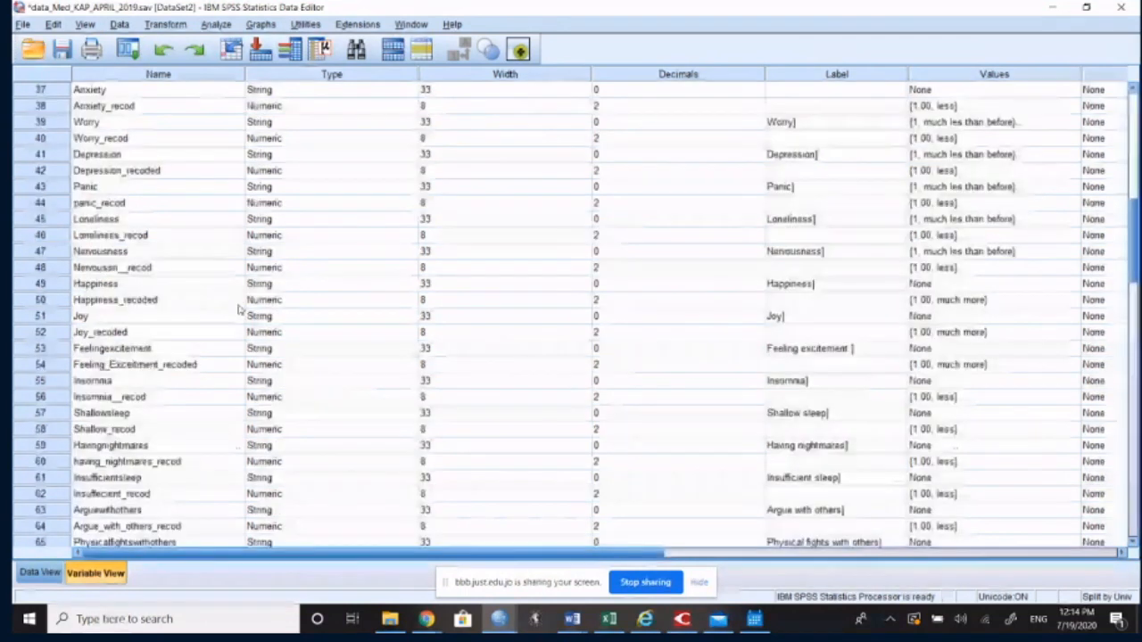
{"action": "scroll", "coordinate": [239, 310], "scroll_direction": "down", "scroll_amount": 12}
{"action": "scroll", "coordinate": [238, 334], "scroll_direction": "down", "scroll_amount": 4}
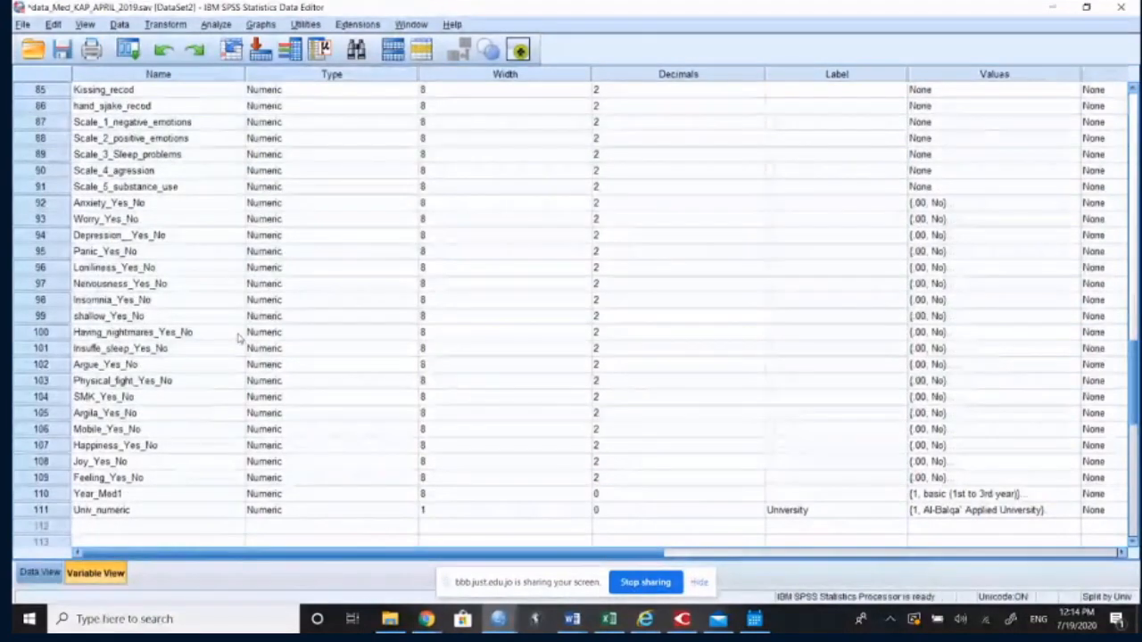
{"action": "scroll", "coordinate": [240, 337], "scroll_direction": "up", "scroll_amount": 1}
{"action": "scroll", "coordinate": [239, 337], "scroll_direction": "up", "scroll_amount": 2}
{"action": "left_click", "coordinate": [54, 272]}
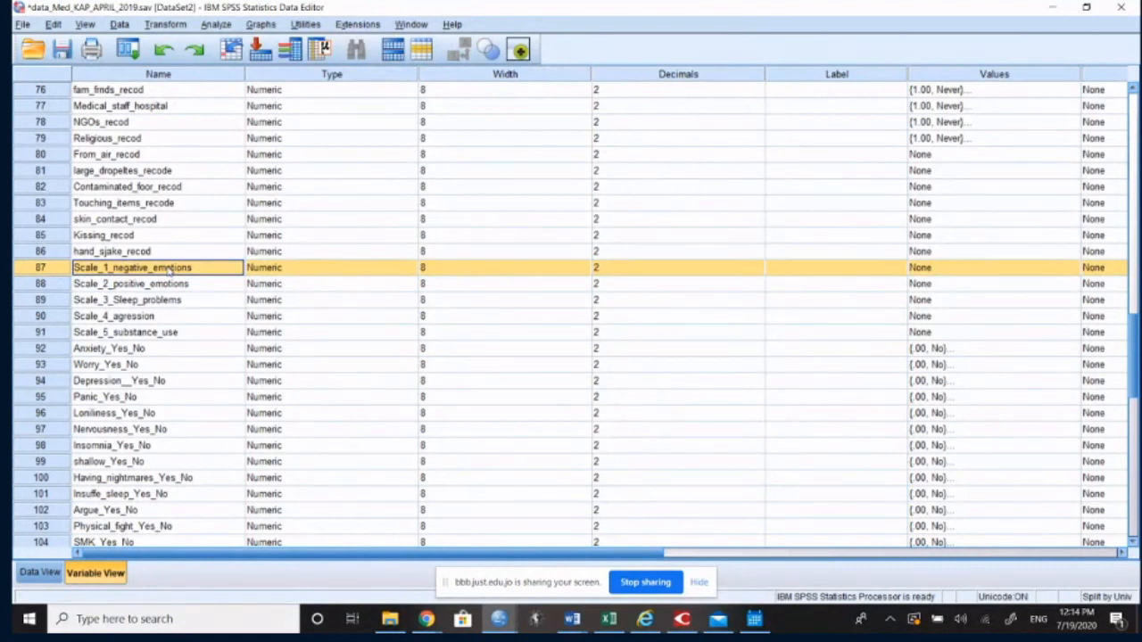
Step: Examine the original and recoded emotion items, such as Anxiety, Worry, Panic, Loneliness and Nervousness
{"action": "scroll", "coordinate": [168, 270], "scroll_direction": "up", "scroll_amount": 3}
{"action": "left_click_drag", "start_coordinate": [133, 154], "coordinate": [196, 346]}
{"action": "scroll", "coordinate": [186, 326], "scroll_direction": "up", "scroll_amount": 9}
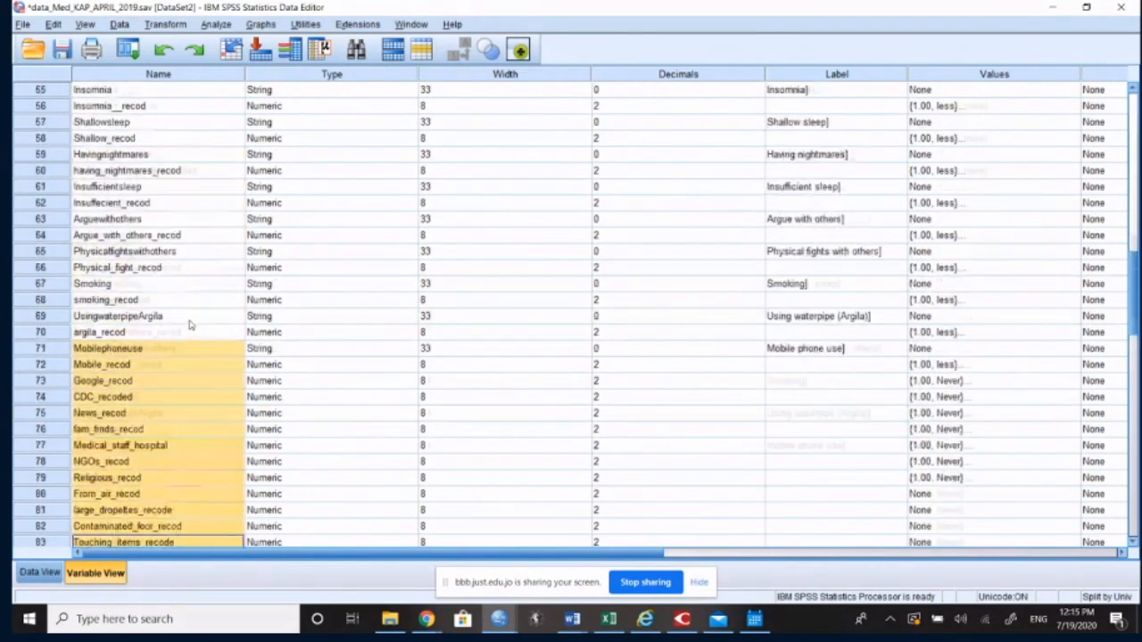
{"action": "scroll", "coordinate": [142, 187], "scroll_direction": "up", "scroll_amount": 3}
{"action": "left_click", "coordinate": [138, 186]}
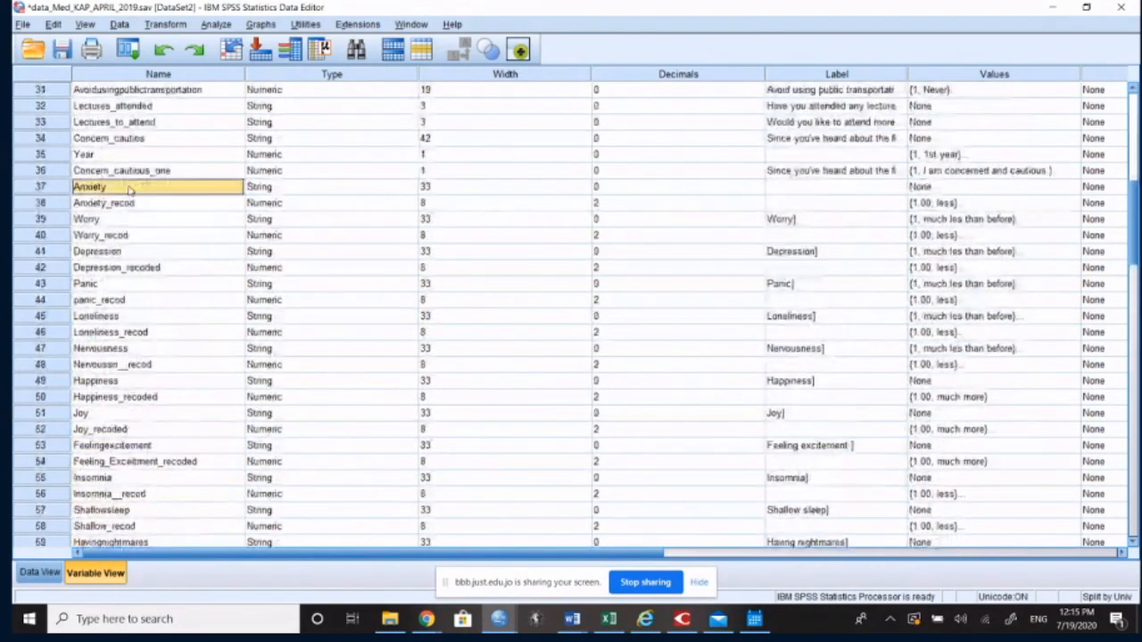
{"action": "left_click", "coordinate": [130, 219]}
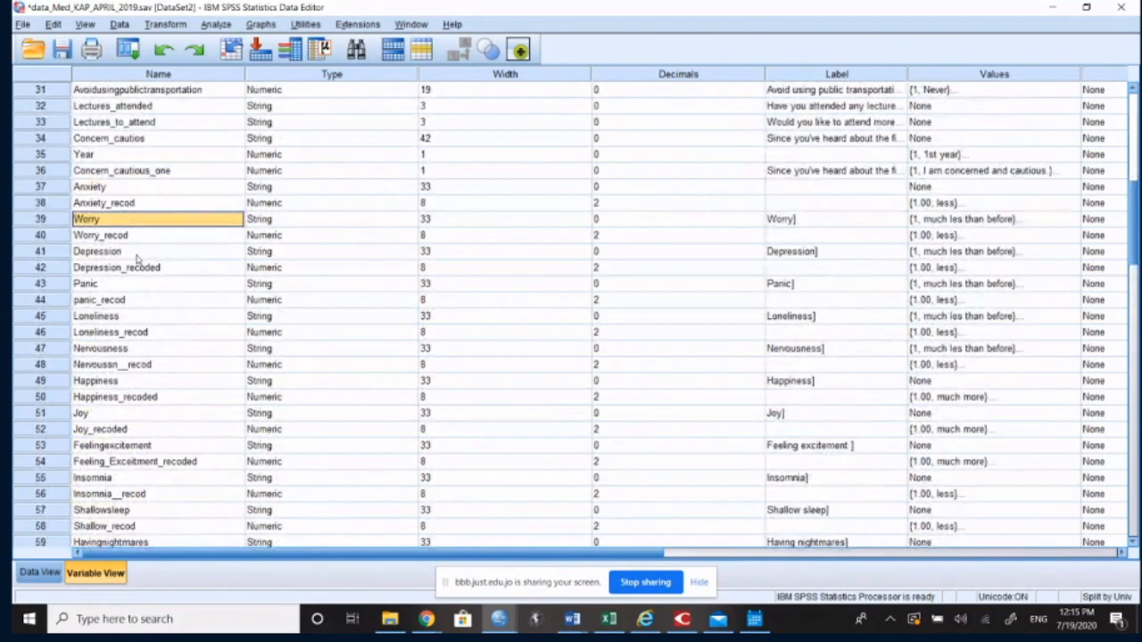
{"action": "left_click", "coordinate": [138, 284]}
{"action": "left_click", "coordinate": [150, 334]}
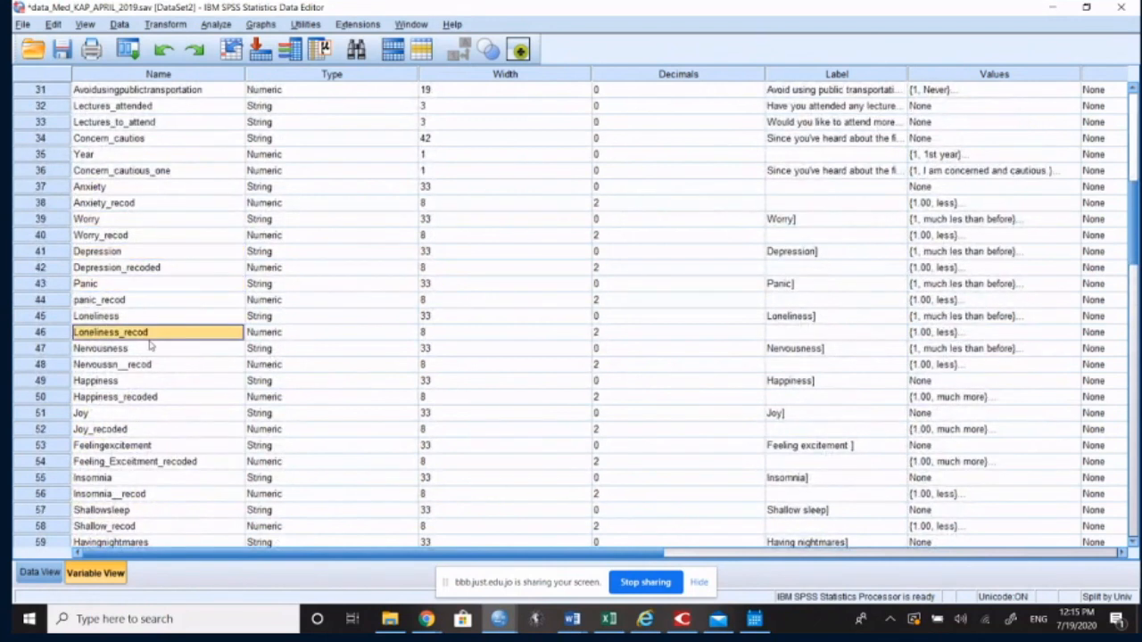
{"action": "left_click", "coordinate": [159, 366]}
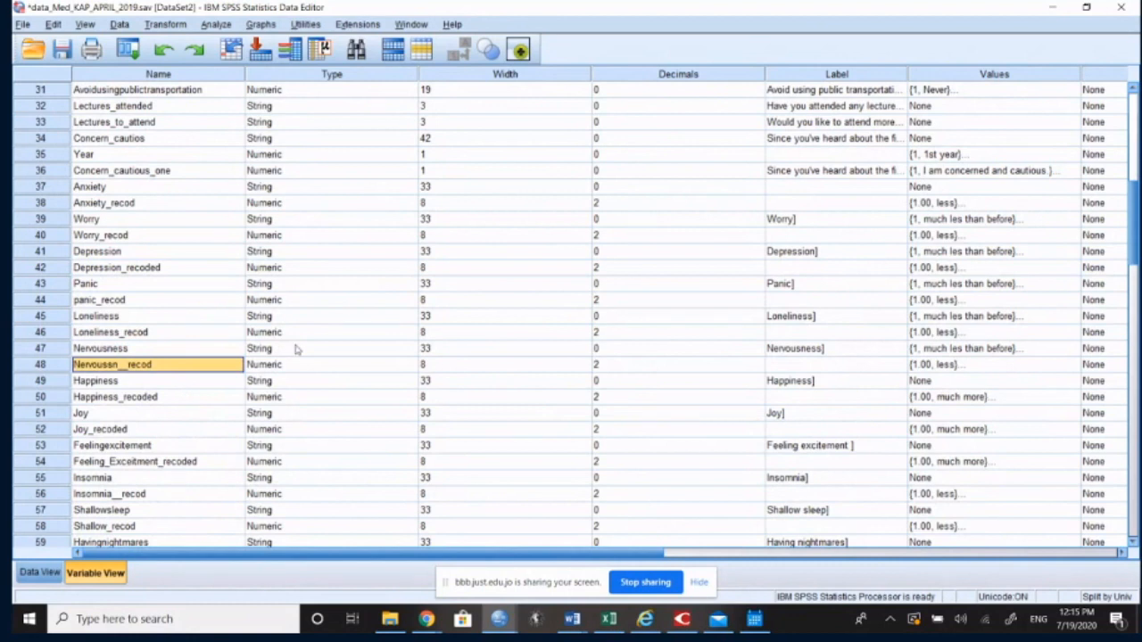
Step: Find Scale_1_negative_emotions in the variable definitions again and show its column of data values
{"action": "scroll", "coordinate": [297, 349], "scroll_direction": "down", "scroll_amount": 20}
{"action": "scroll", "coordinate": [174, 285], "scroll_direction": "up", "scroll_amount": 3}
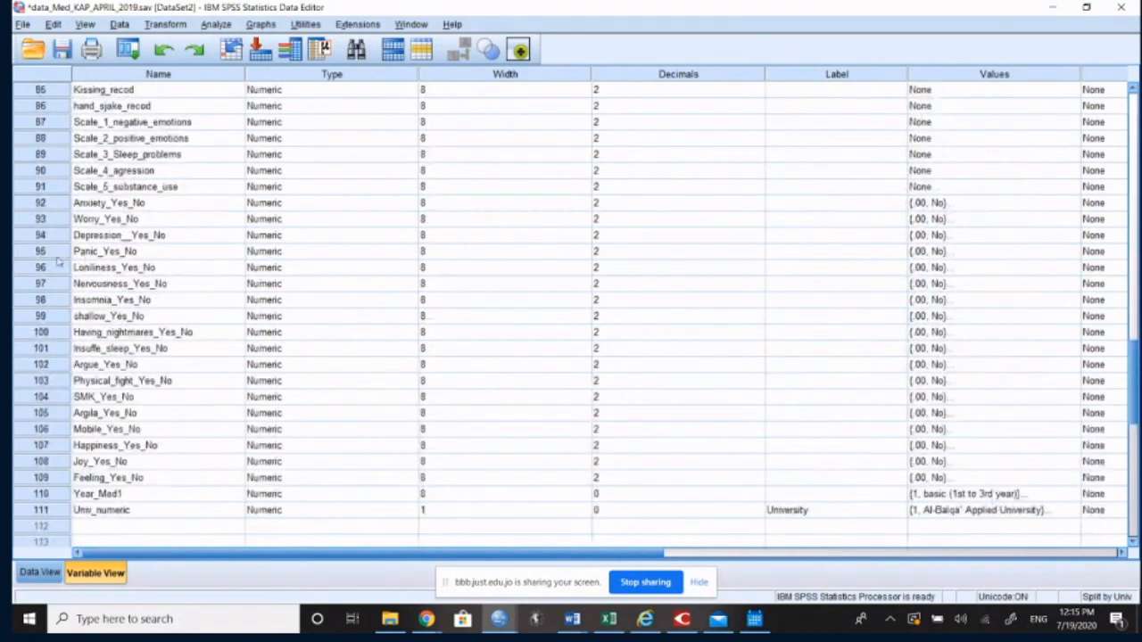
{"action": "scroll", "coordinate": [60, 189], "scroll_direction": "up", "scroll_amount": 1}
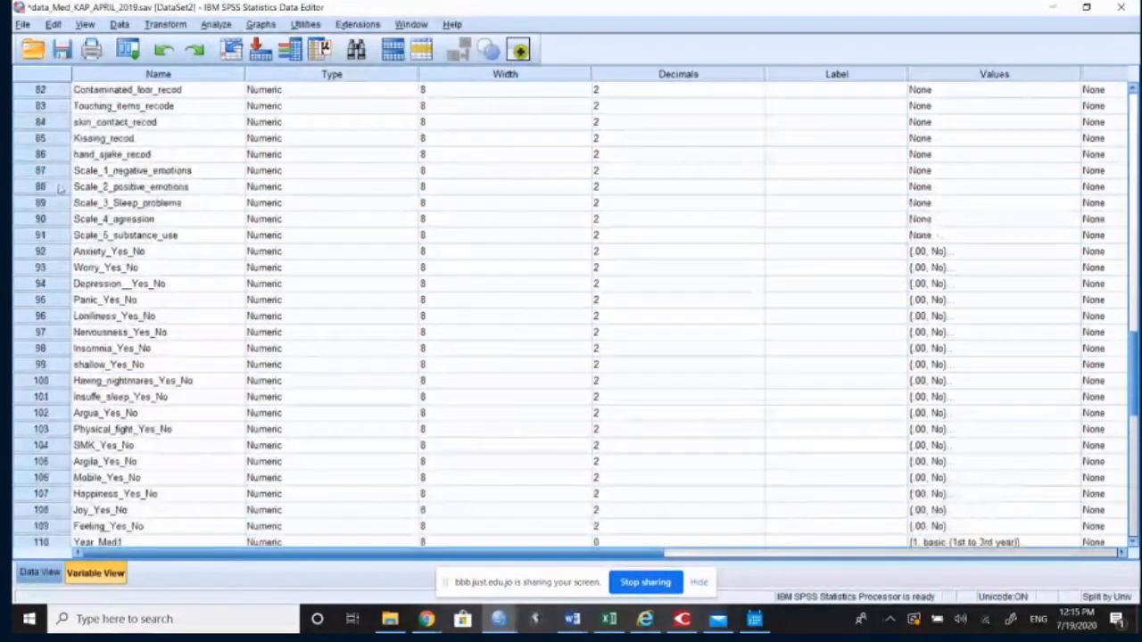
{"action": "double_click", "coordinate": [40, 171]}
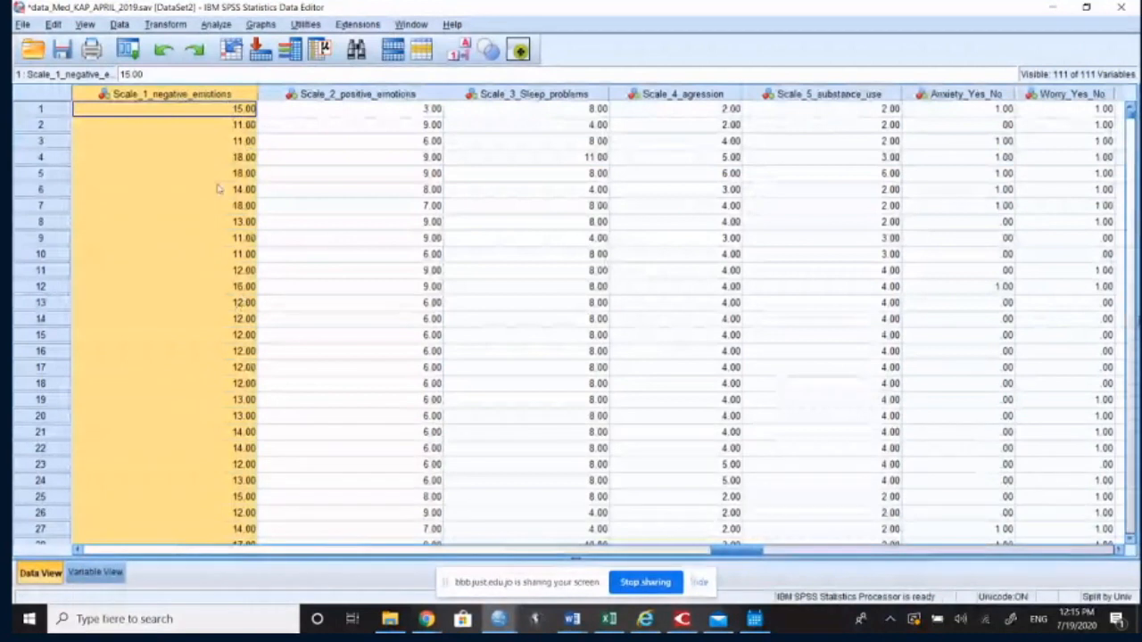
Step: Start a Frequencies analysis and clear the previously selected University variable
{"action": "left_click", "coordinate": [219, 24]}
{"action": "mouse_move", "coordinate": [260, 60]}
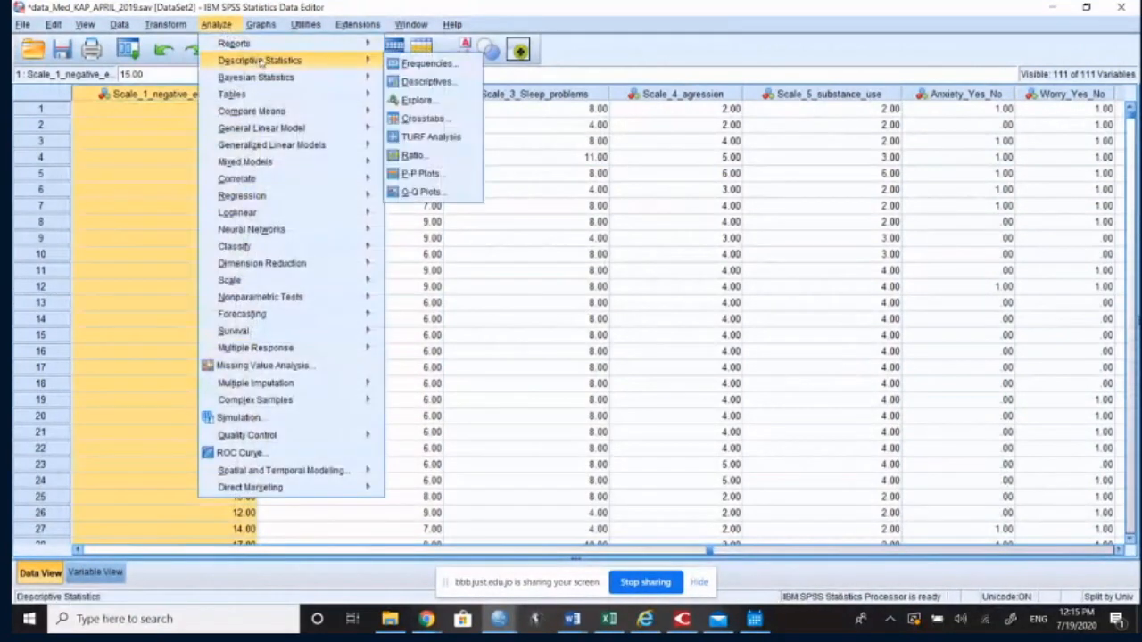
{"action": "left_click", "coordinate": [419, 63]}
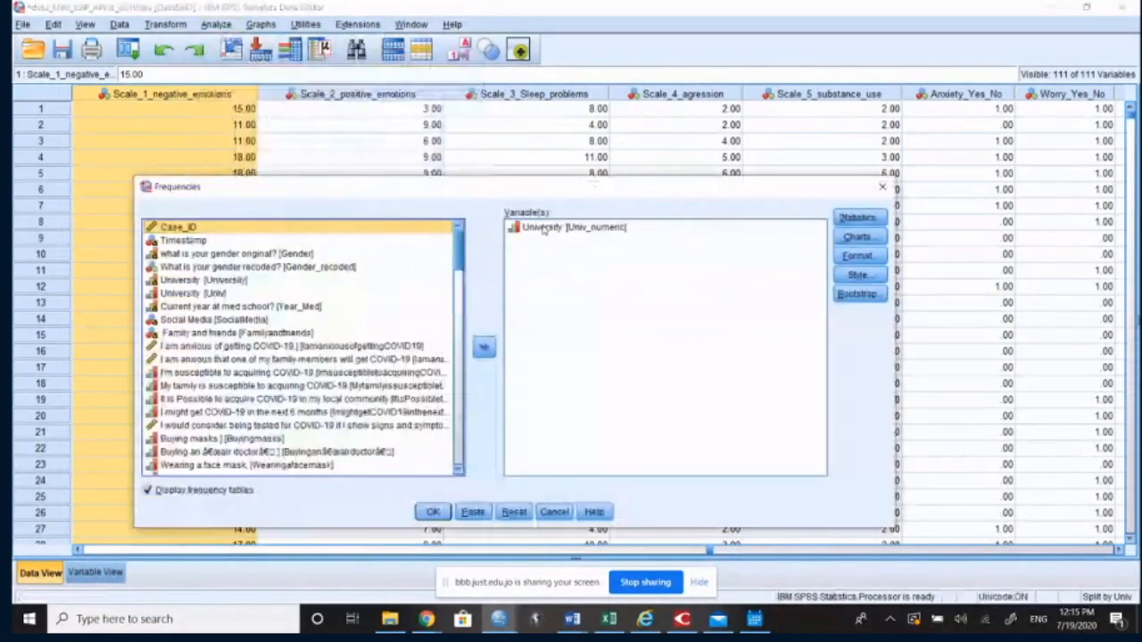
{"action": "left_click", "coordinate": [514, 512]}
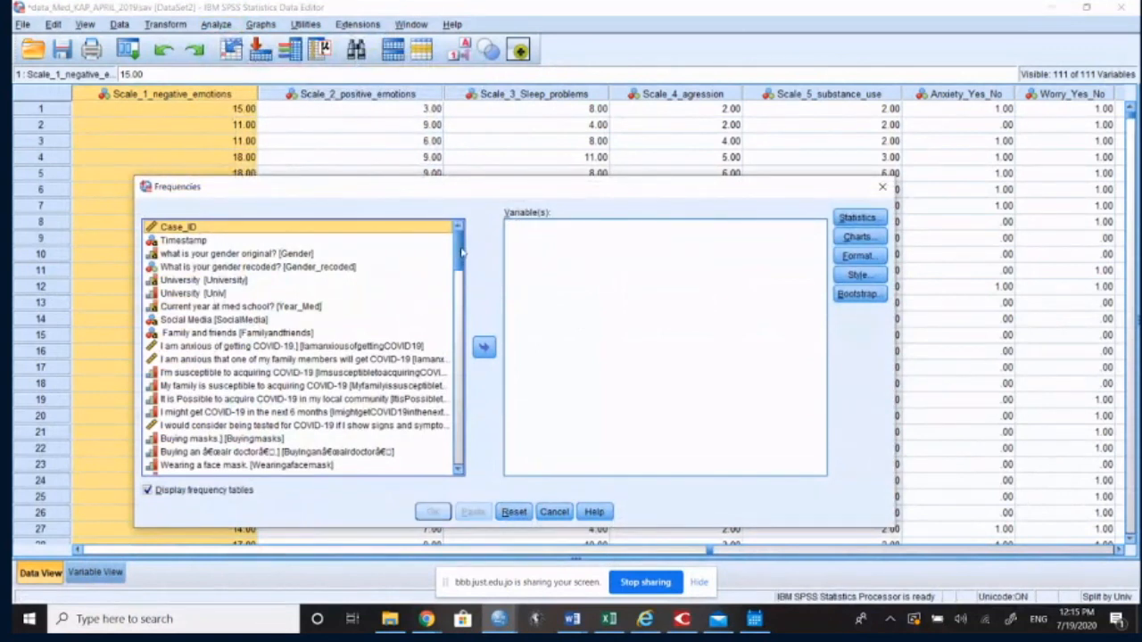
{"action": "left_click_drag", "start_coordinate": [459, 253], "coordinate": [482, 375]}
{"action": "left_click", "coordinate": [255, 344]}
{"action": "key", "text": "s"}
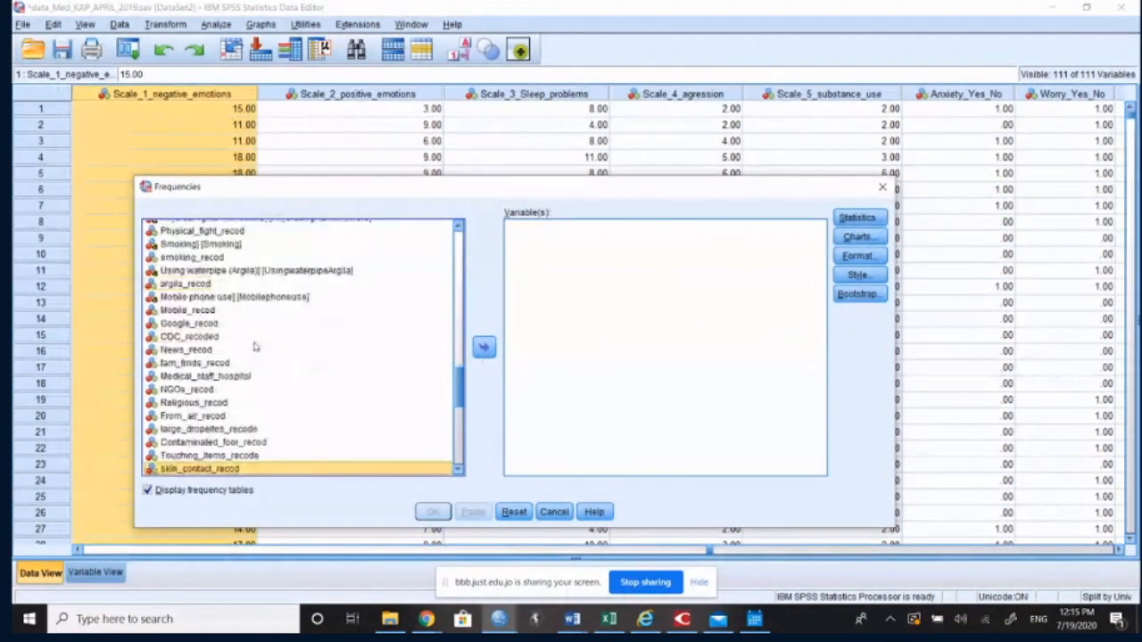
{"action": "key", "text": "s"}
{"action": "left_click", "coordinate": [485, 348]}
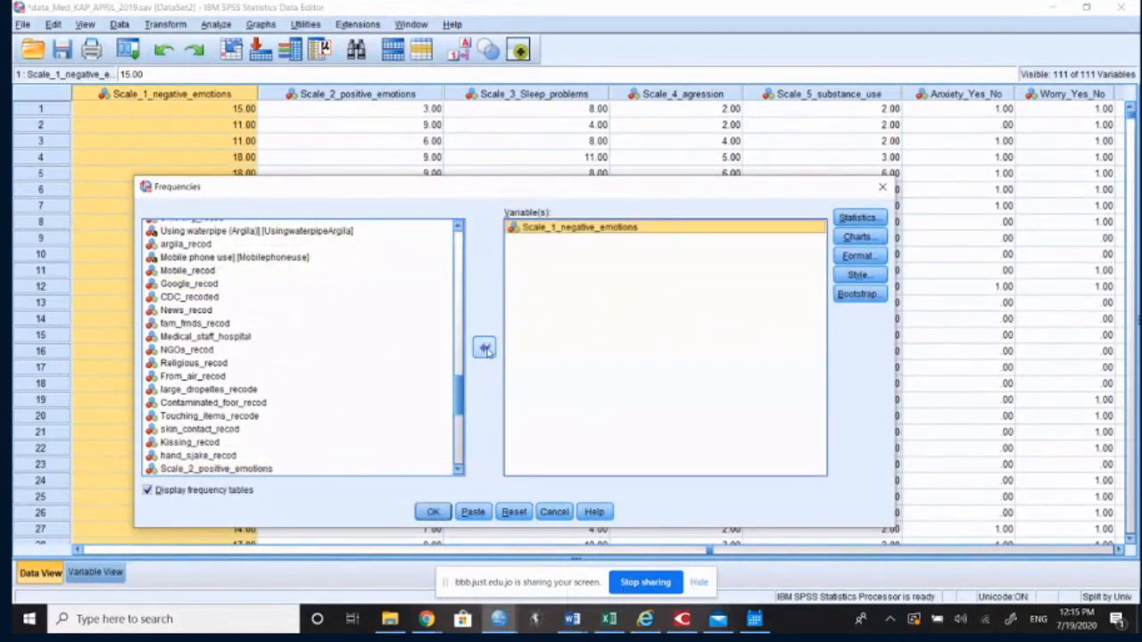
{"action": "left_click", "coordinate": [485, 348]}
Step: Return to the start of the Frequencies source list and jump through the variables whose labels begin with A
{"action": "left_click", "coordinate": [212, 310]}
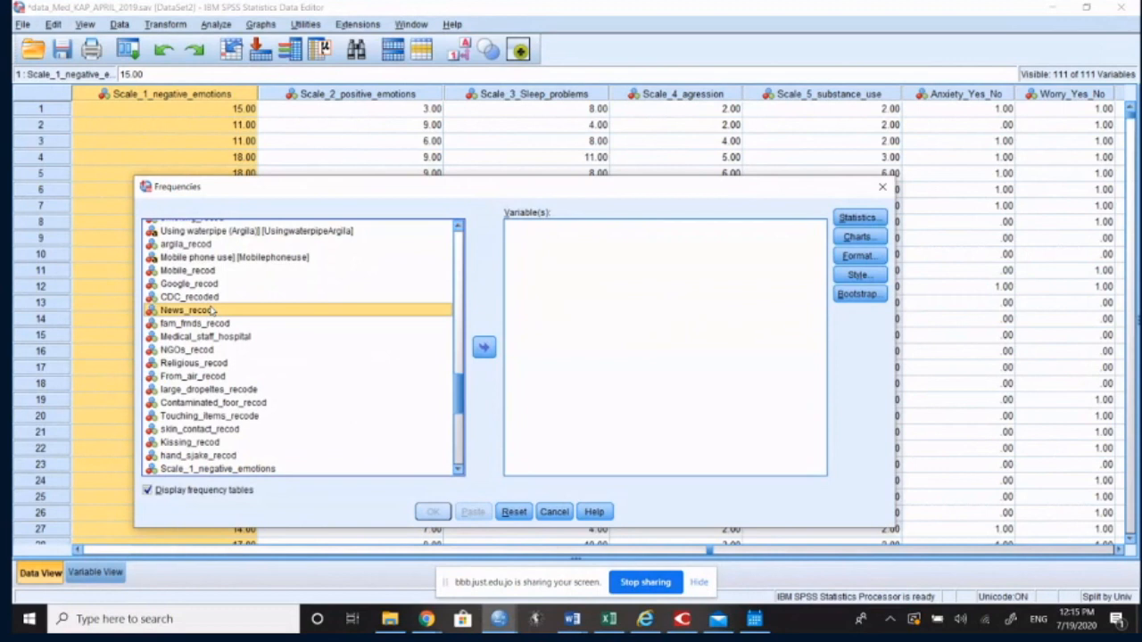
{"action": "scroll", "coordinate": [212, 310], "scroll_direction": "up", "scroll_amount": 20}
{"action": "left_click", "coordinate": [242, 229]}
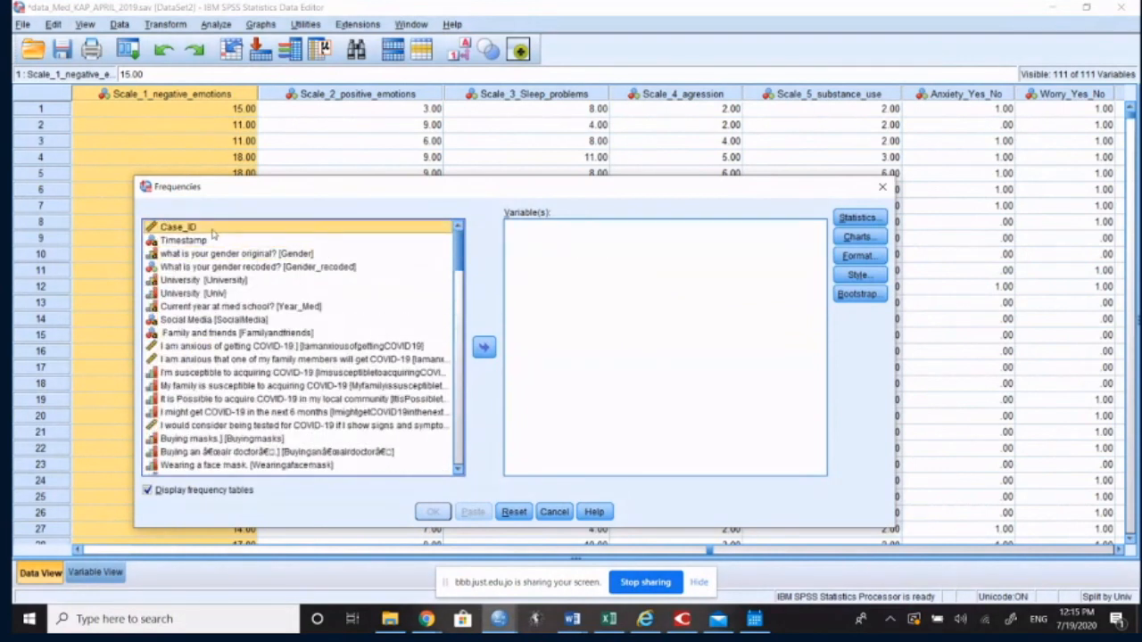
{"action": "key", "text": "a"}
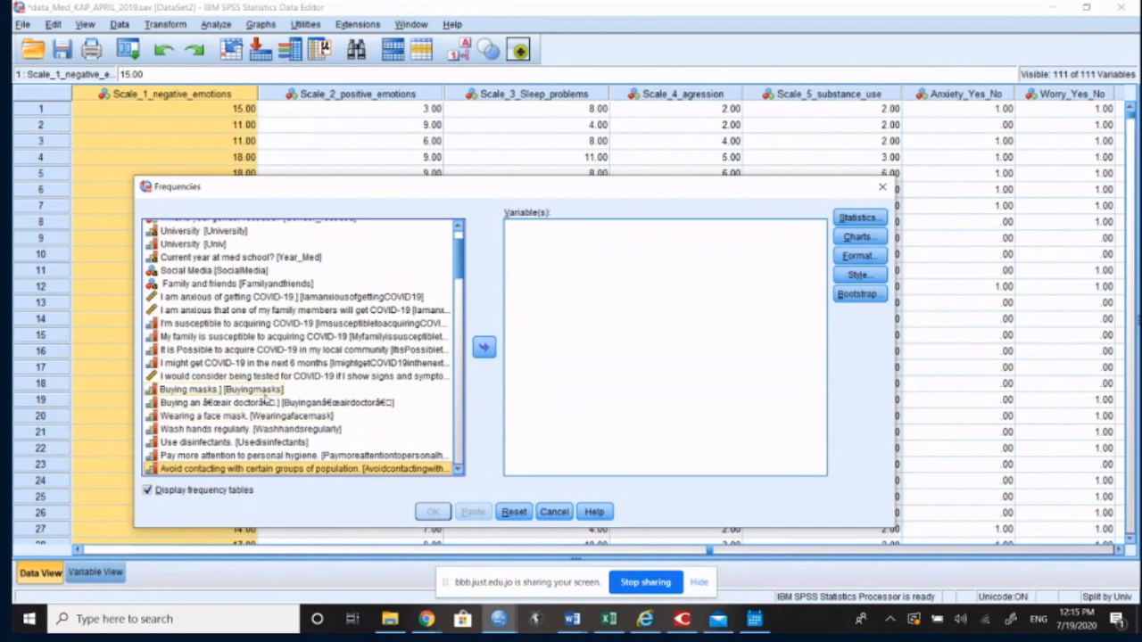
{"action": "key", "text": "a"}
{"action": "key", "text": "a"}
{"action": "key", "text": "a"}
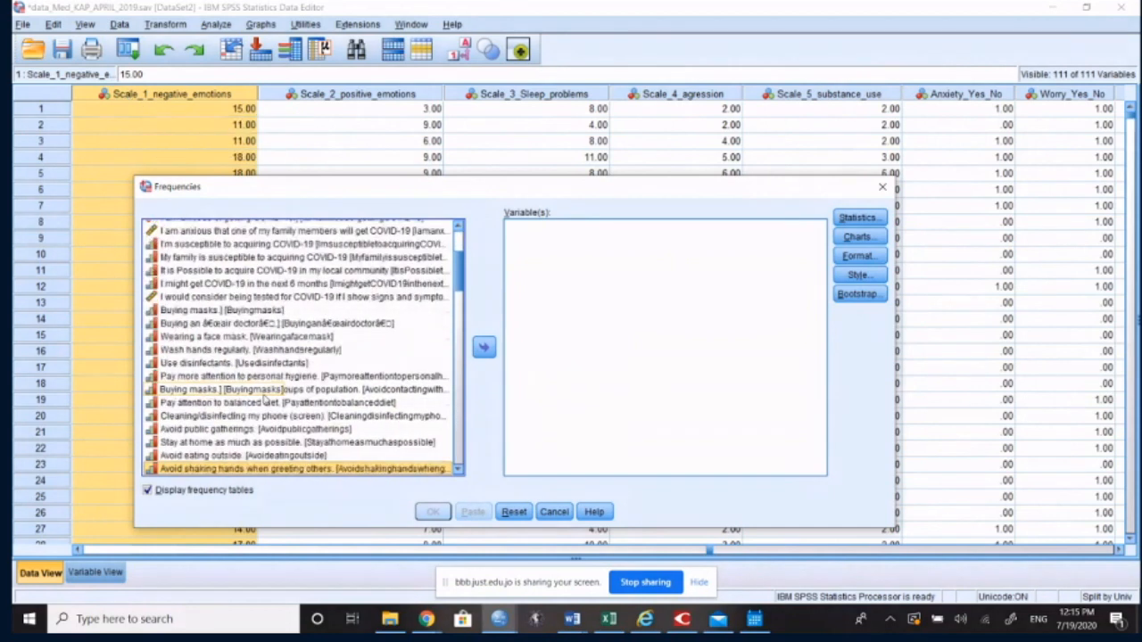
Step: Find Scale_1_negative_emotions among the source variables beginning with S, add it to the analysis and run its frequency table
{"action": "key", "text": "s"}
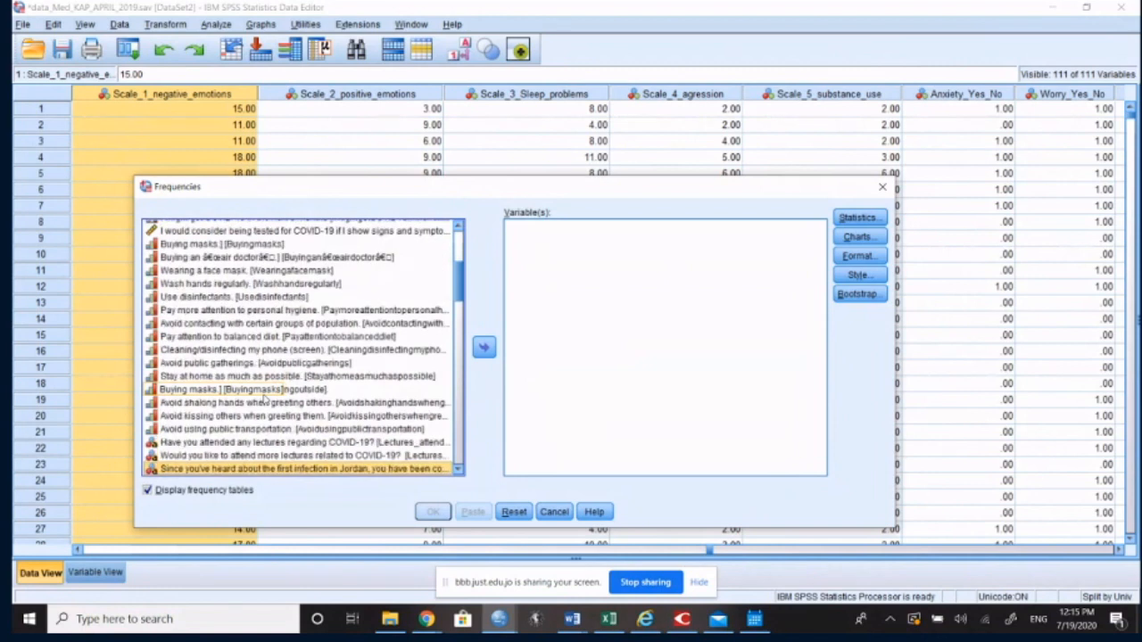
{"action": "key", "text": "s"}
{"action": "key", "text": "s"}
{"action": "key", "text": "s"}
{"action": "key", "text": "s"}
{"action": "key", "text": "s"}
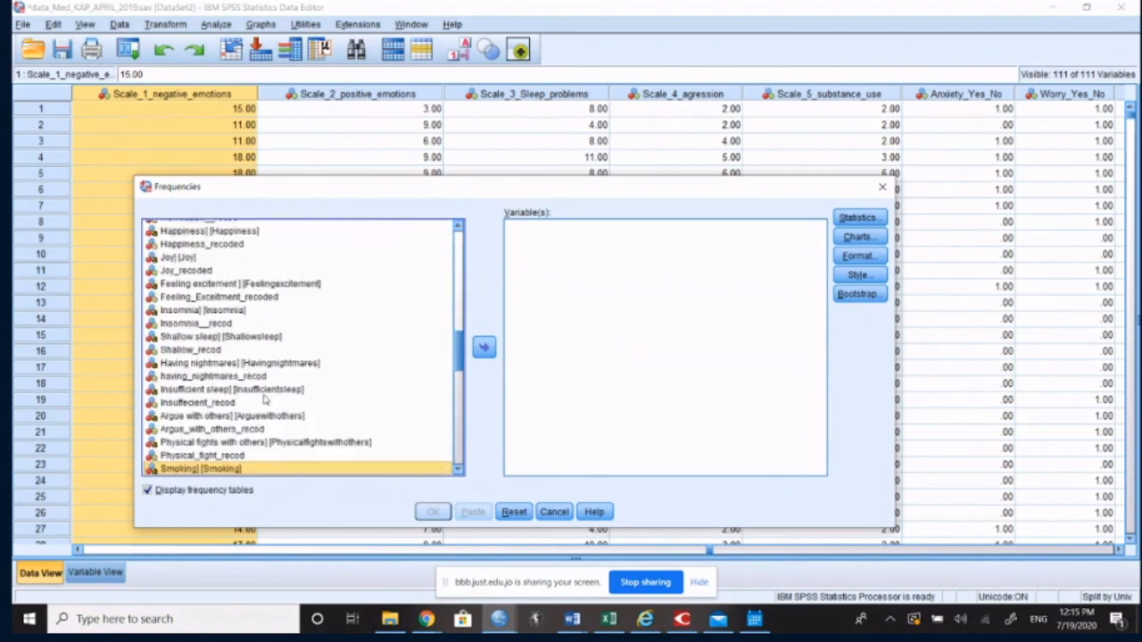
{"action": "key", "text": "s"}
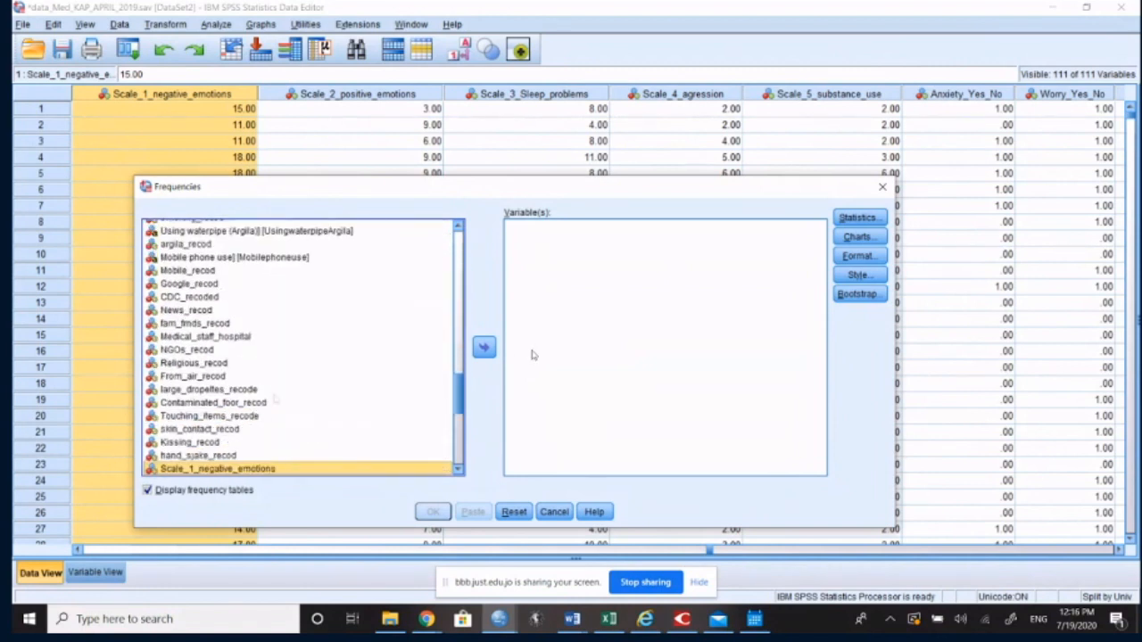
{"action": "left_click", "coordinate": [483, 348]}
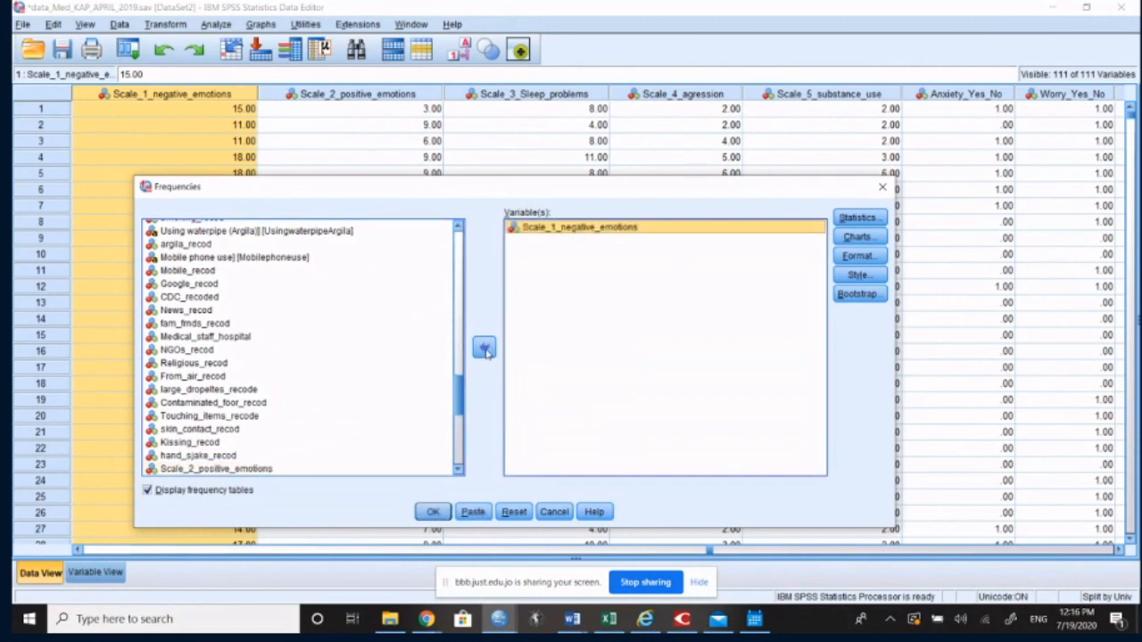
{"action": "left_click", "coordinate": [434, 512]}
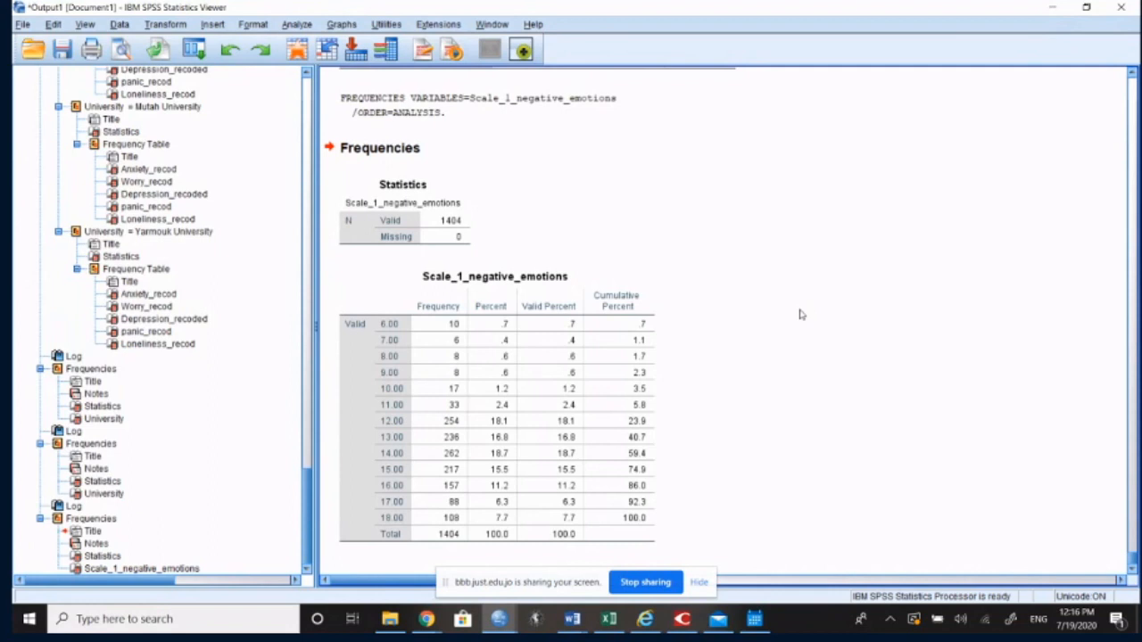
{"action": "left_click", "coordinate": [609, 324]}
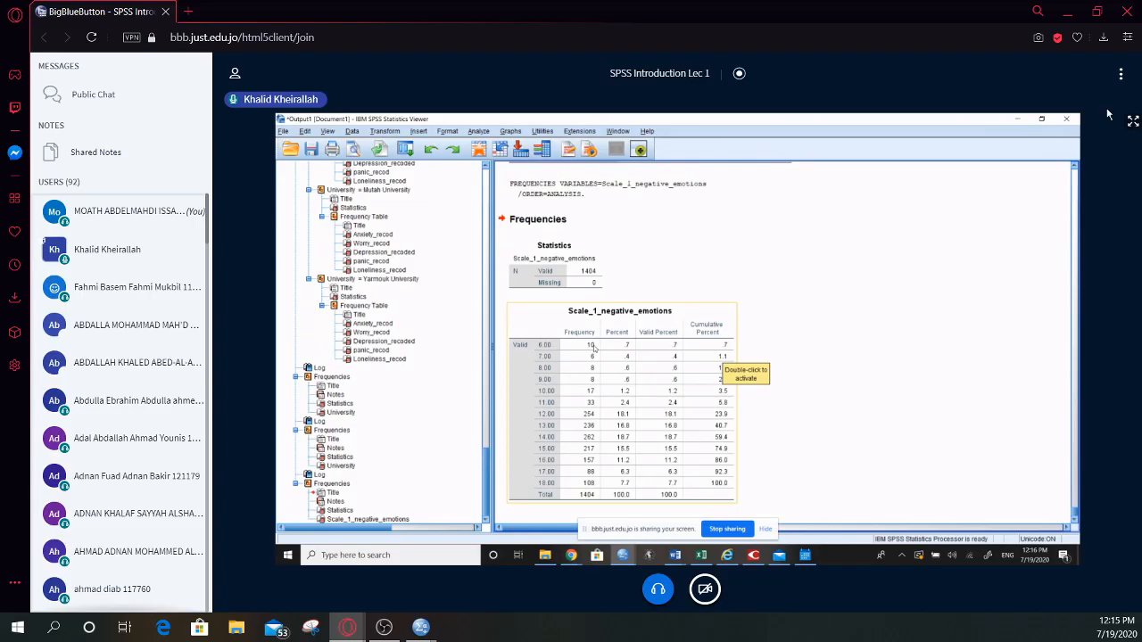
{"action": "left_click", "coordinate": [1106, 115]}
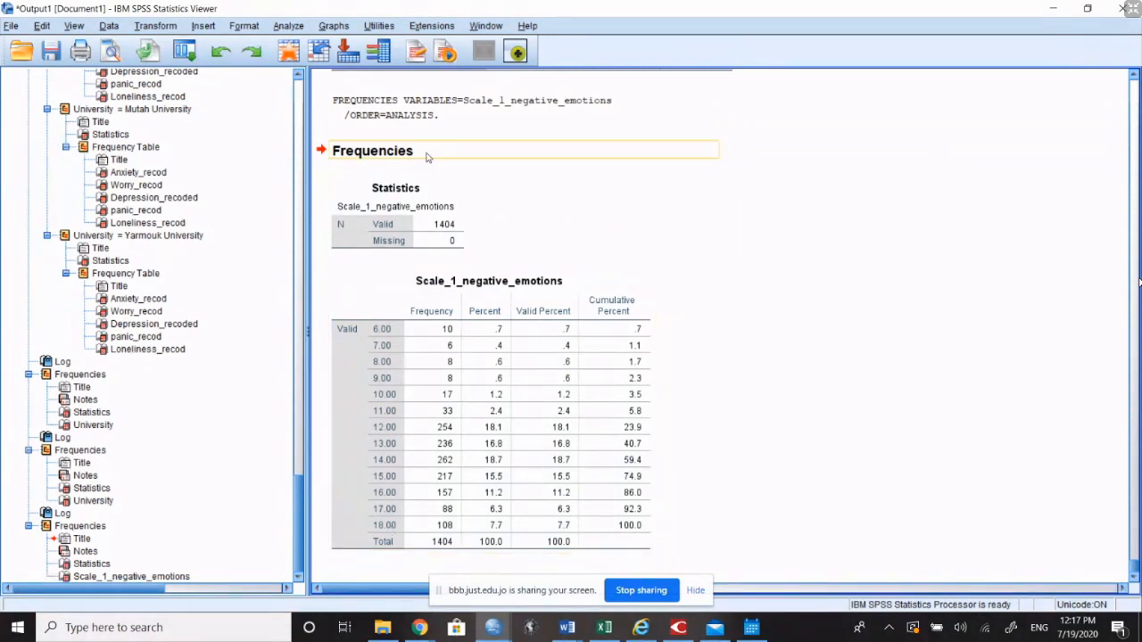
Step: Run a Descriptives analysis on Scale_1_negative_emotions with the default statistics, finding it among the source variables beginning with S
{"action": "left_click", "coordinate": [288, 26]}
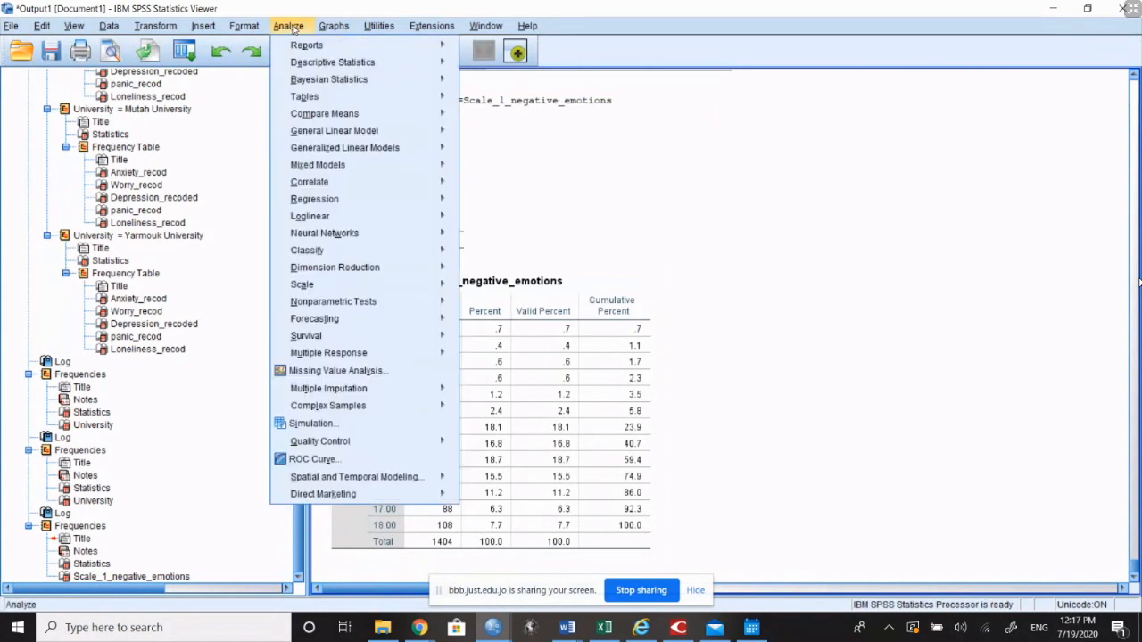
{"action": "mouse_move", "coordinate": [334, 68]}
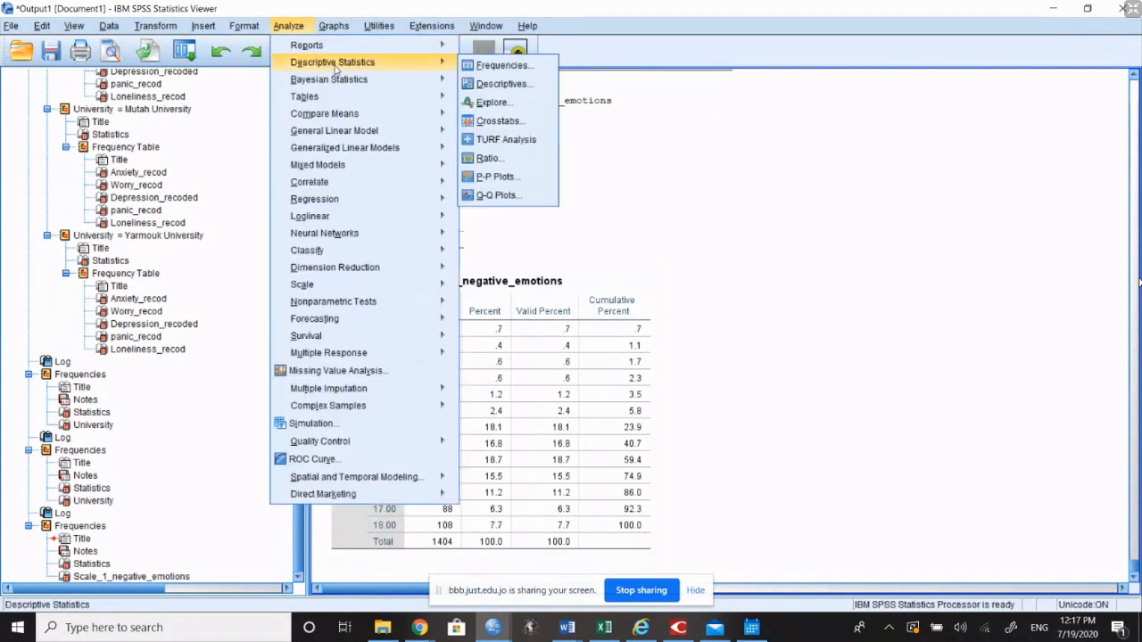
{"action": "left_click", "coordinate": [489, 86]}
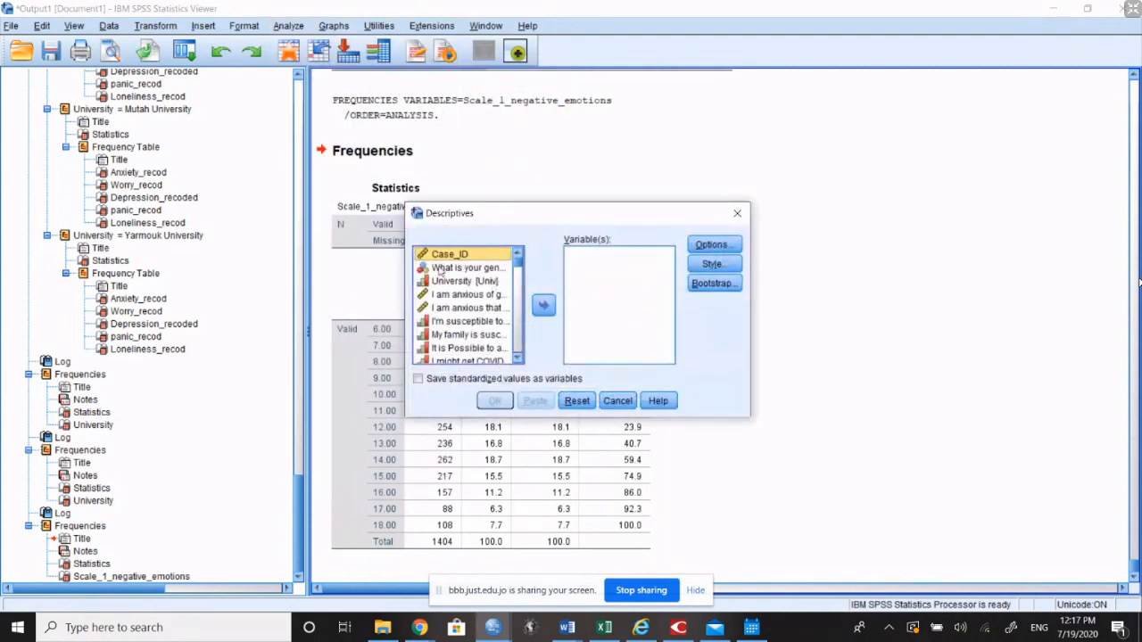
{"action": "left_click", "coordinate": [453, 297]}
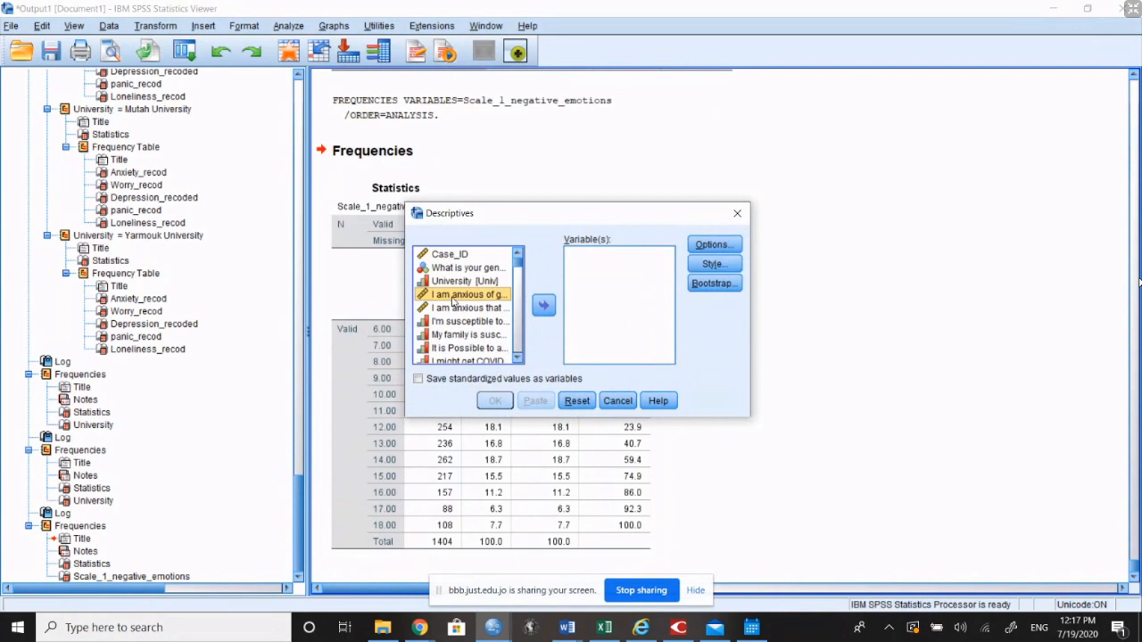
{"action": "key", "text": "s"}
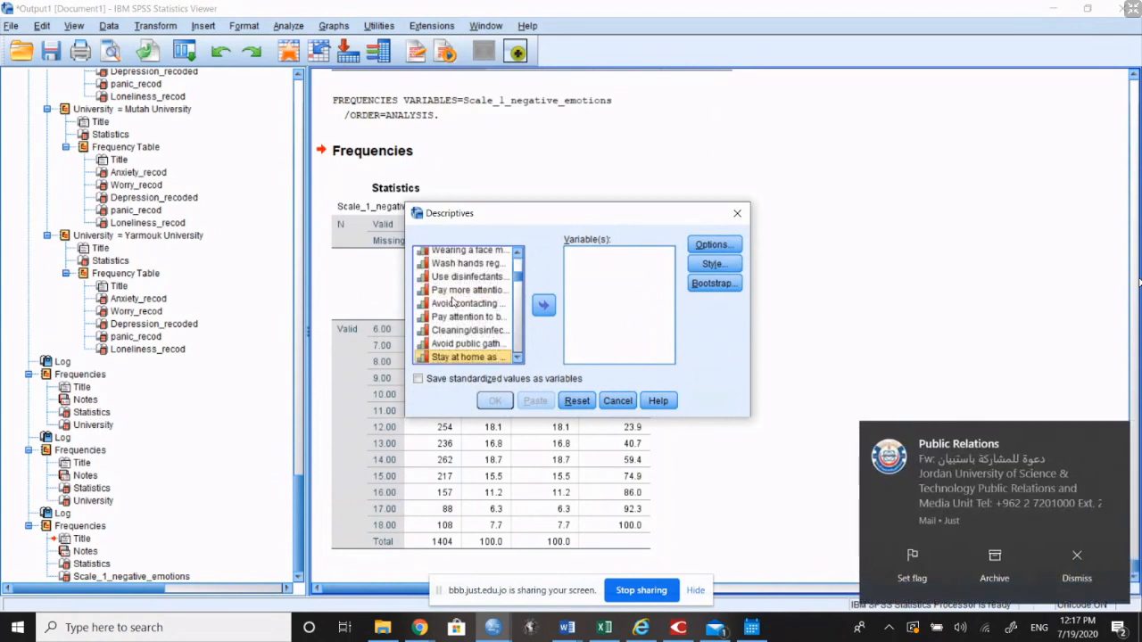
{"action": "key", "text": "s"}
{"action": "key", "text": "s"}
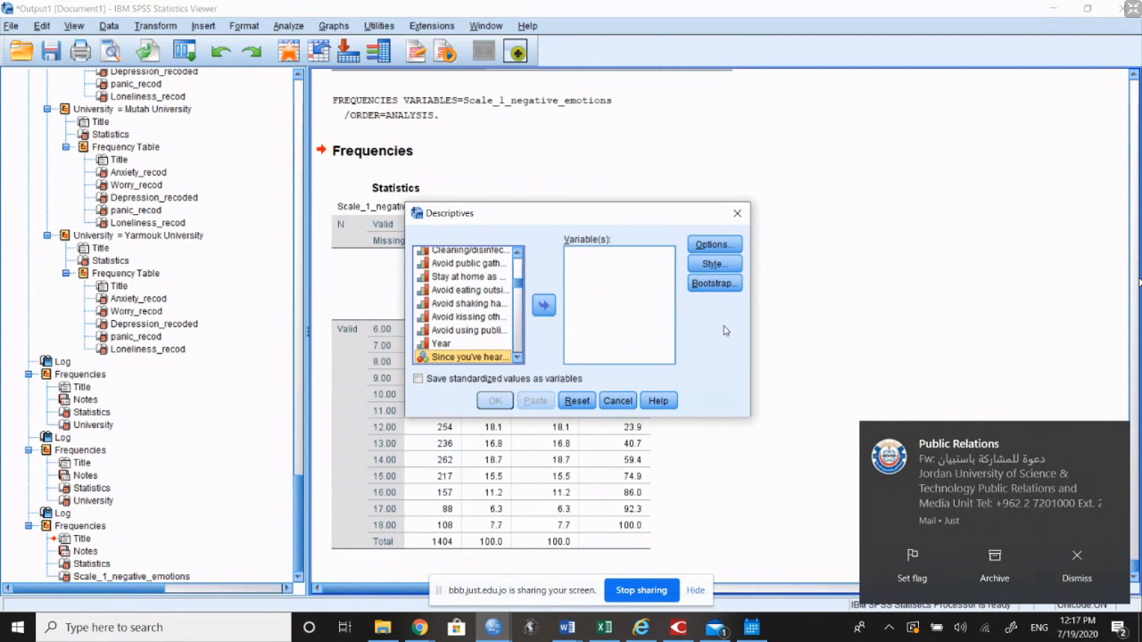
{"action": "key", "text": "s"}
{"action": "left_click", "coordinate": [1073, 586]}
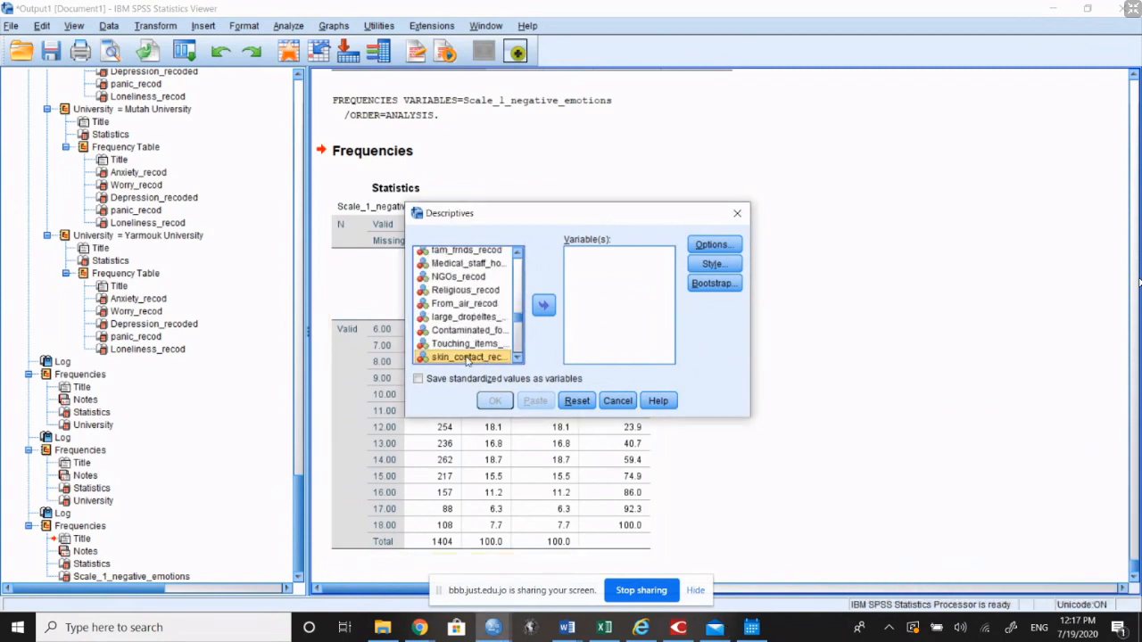
{"action": "key", "text": "s"}
{"action": "left_click", "coordinate": [545, 313]}
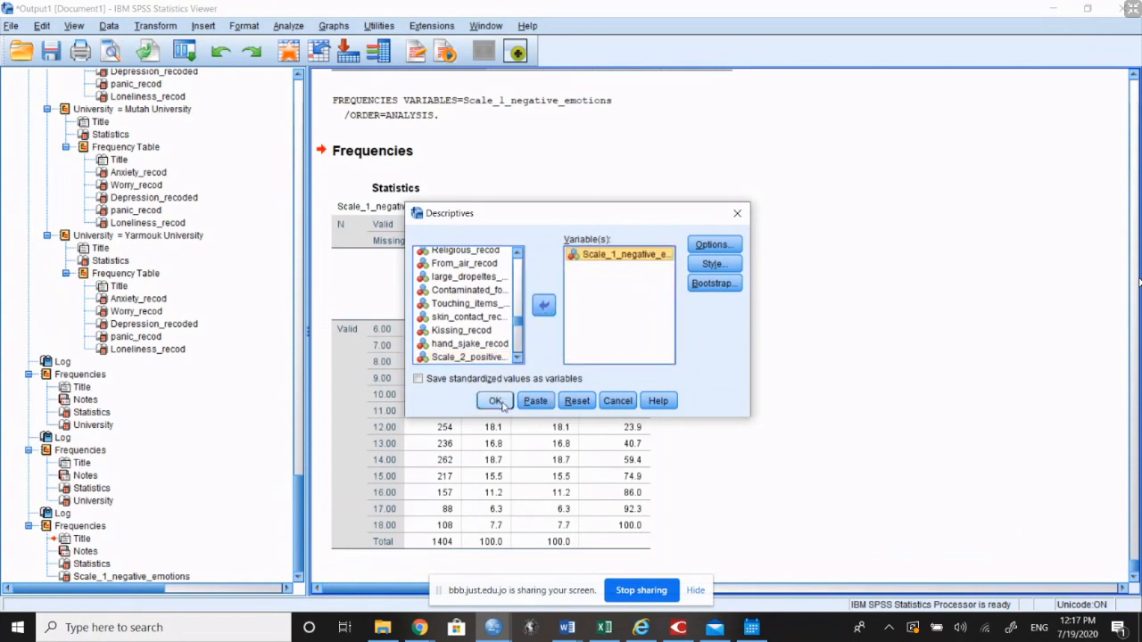
{"action": "left_click", "coordinate": [495, 401]}
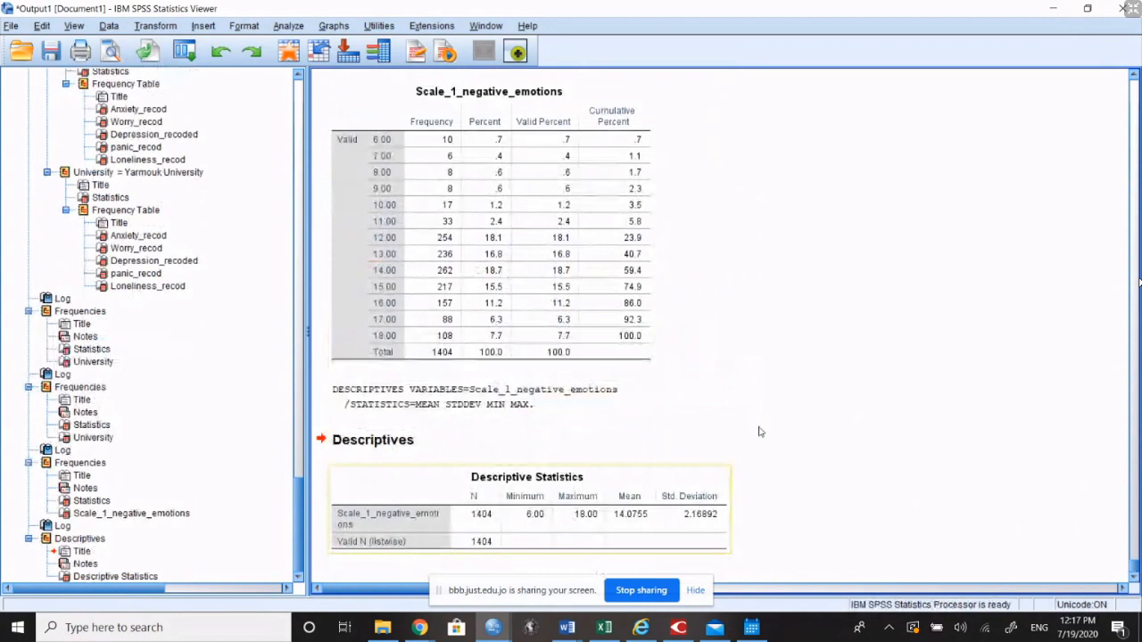
{"action": "left_click", "coordinate": [533, 495]}
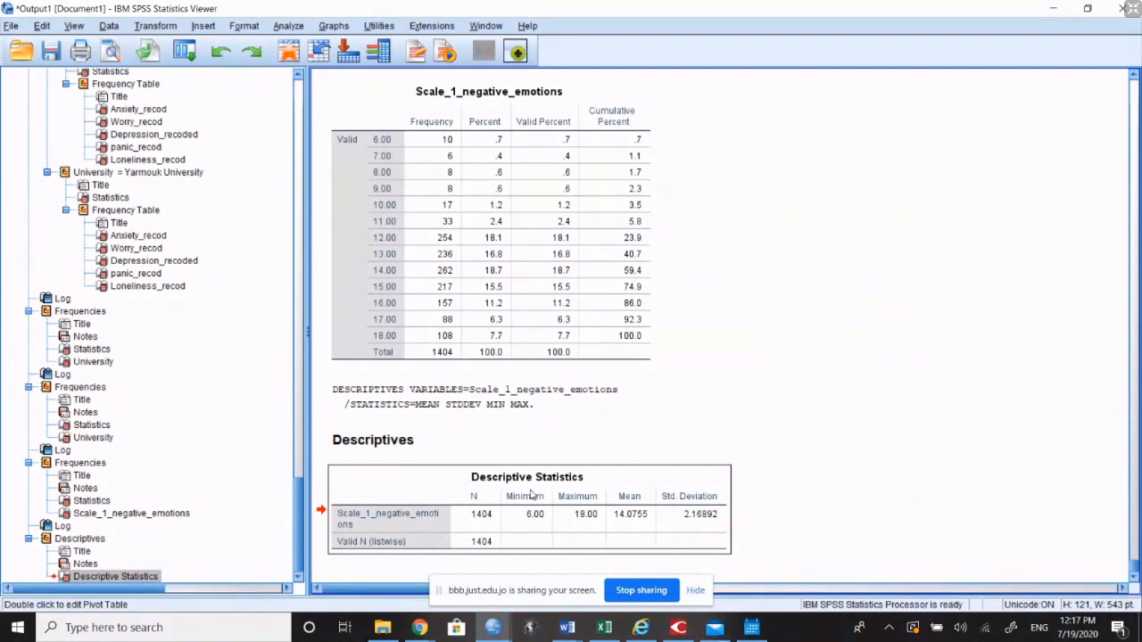
{"action": "left_click", "coordinate": [294, 30]}
{"action": "mouse_move", "coordinate": [336, 67]}
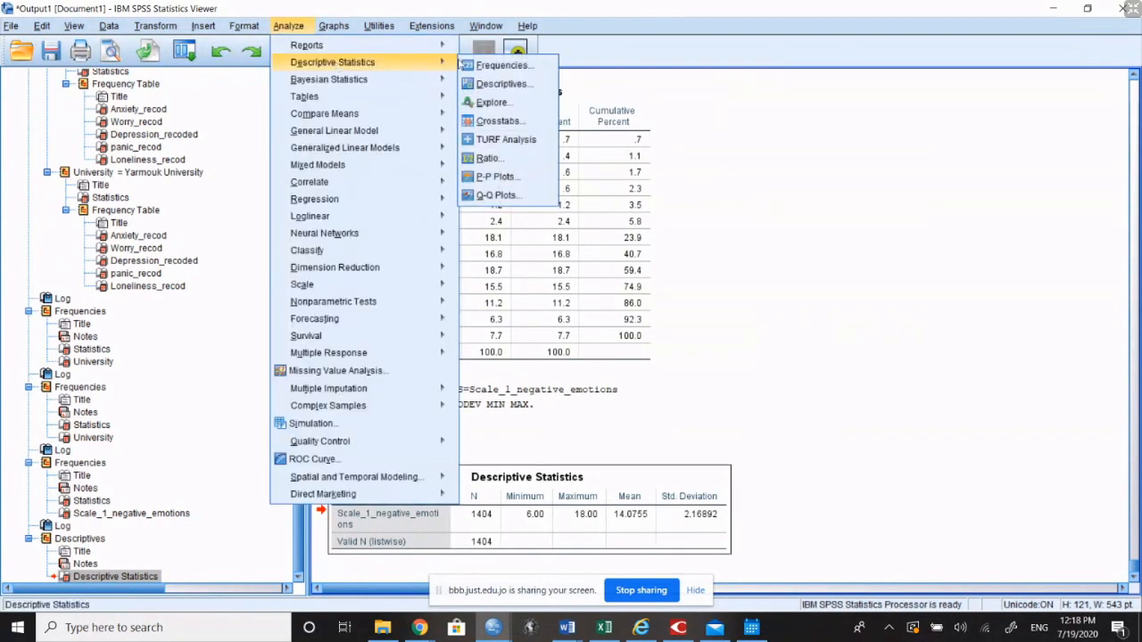
{"action": "left_click", "coordinate": [961, 386]}
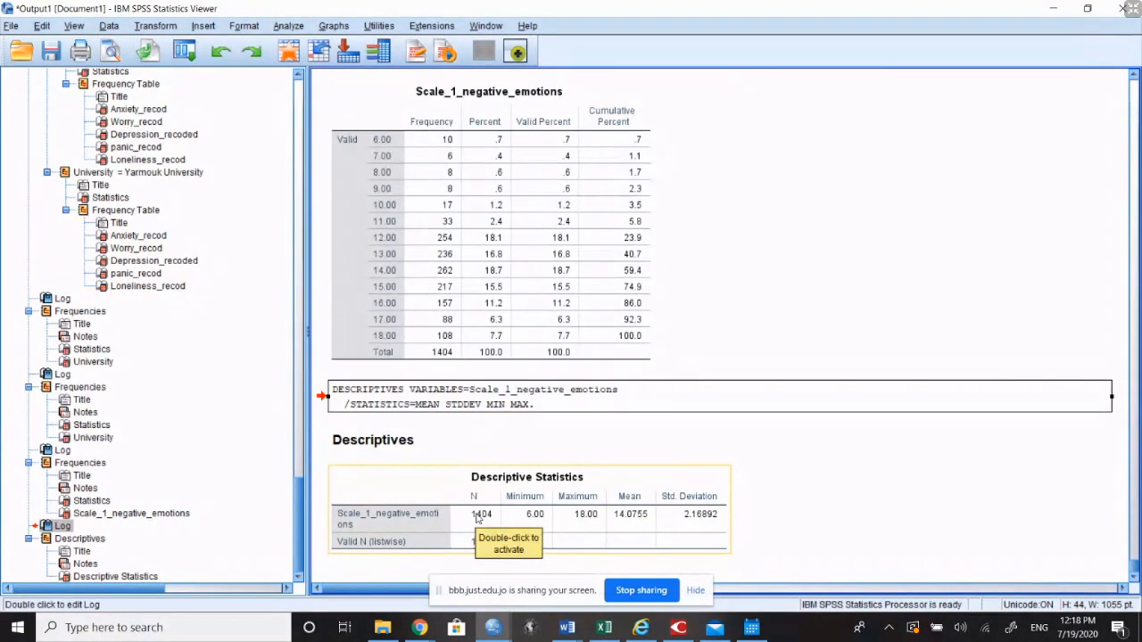
{"action": "left_click", "coordinate": [526, 522]}
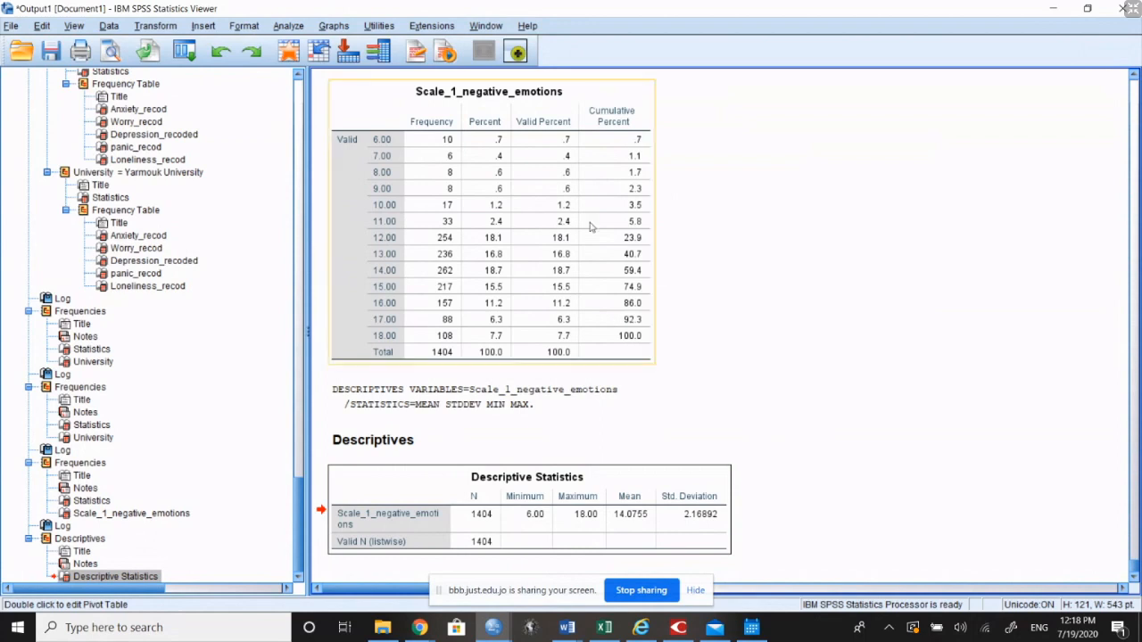
{"action": "left_click", "coordinate": [288, 26]}
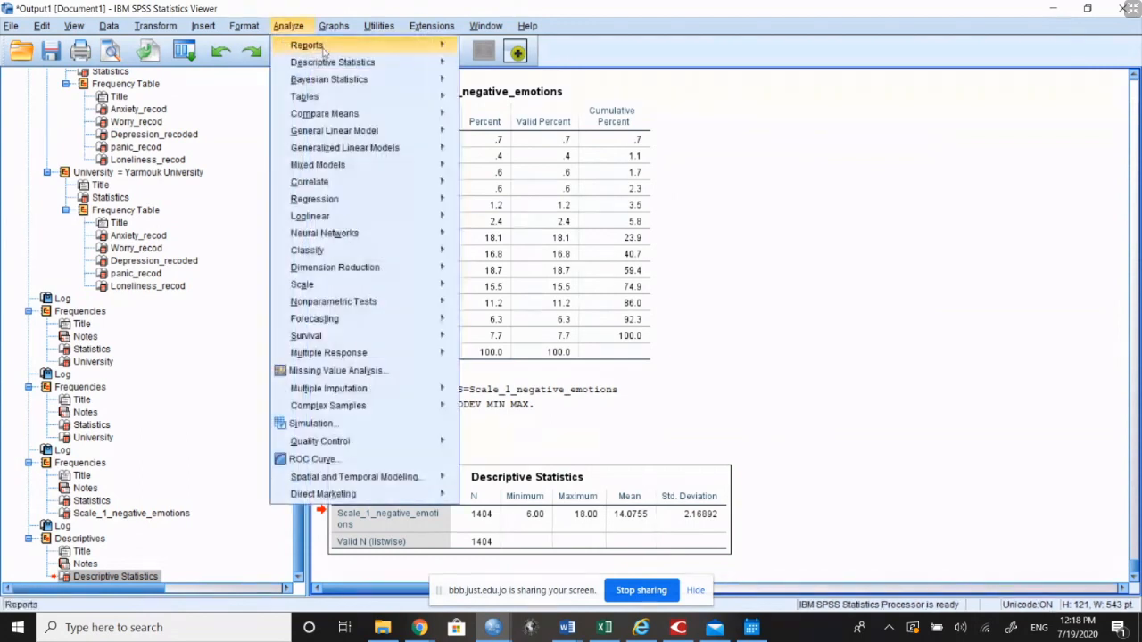
{"action": "mouse_move", "coordinate": [339, 64]}
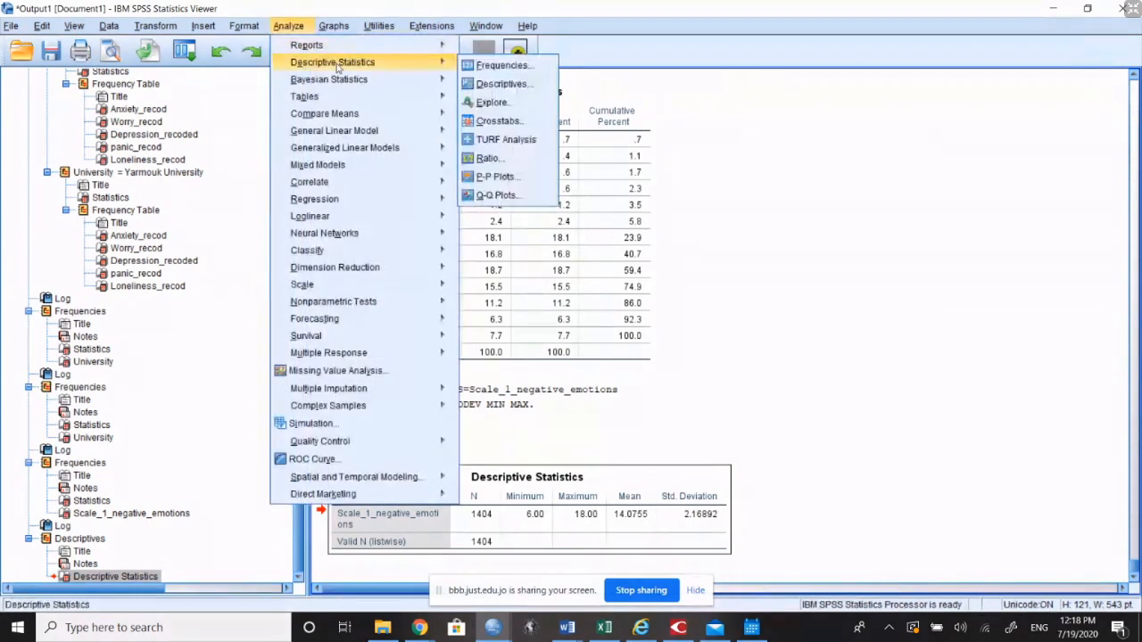
{"action": "left_click", "coordinate": [488, 90]}
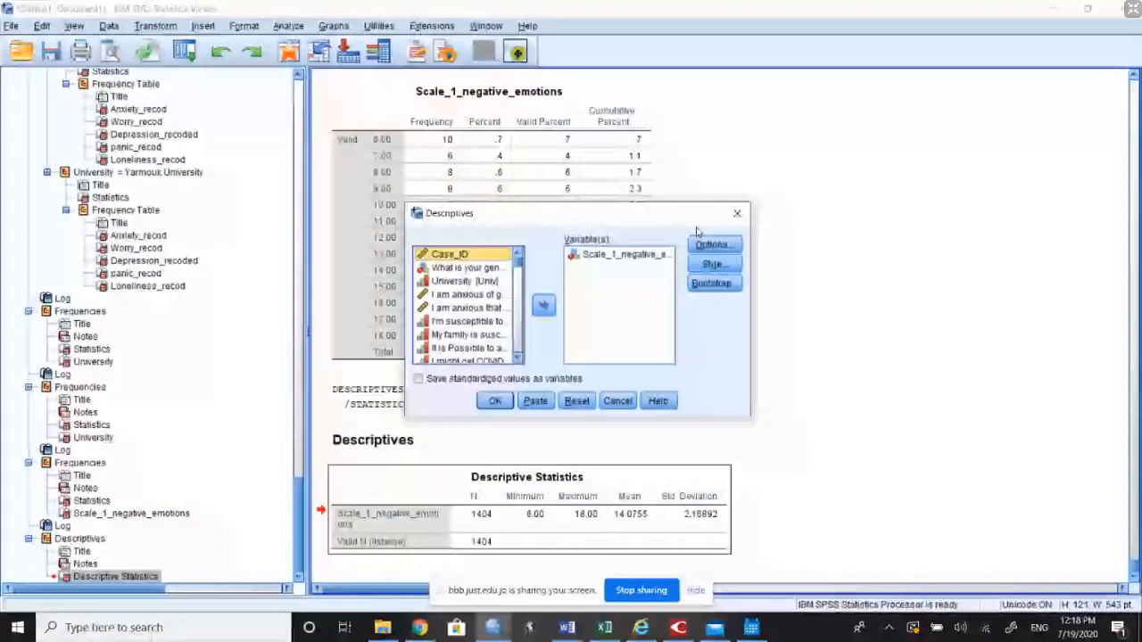
{"action": "left_click", "coordinate": [731, 248]}
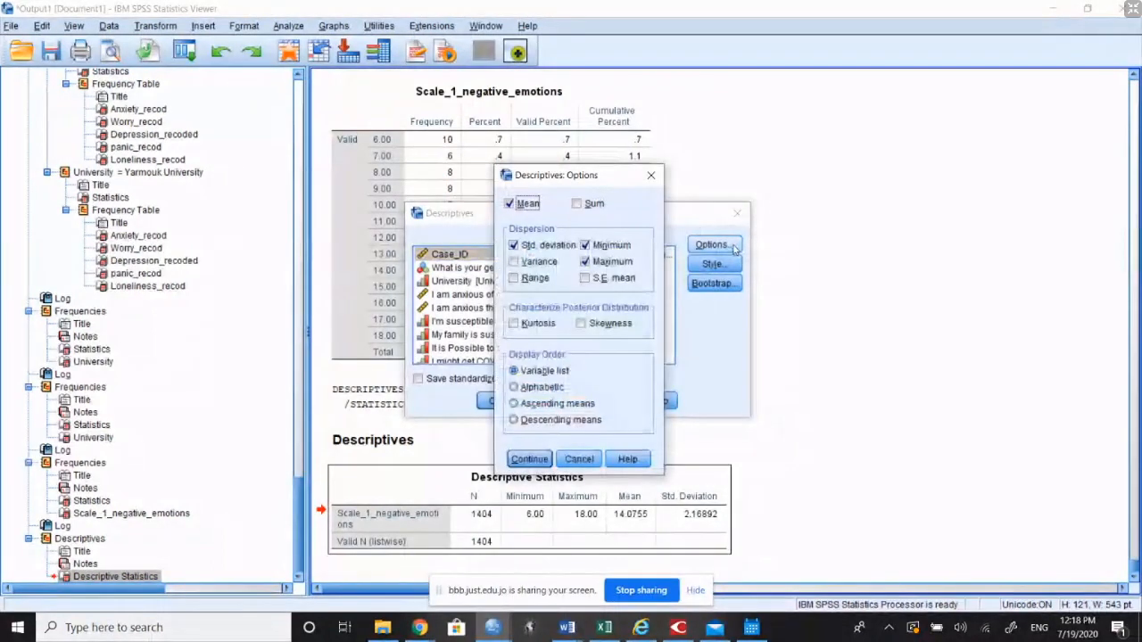
{"action": "left_click", "coordinate": [579, 458]}
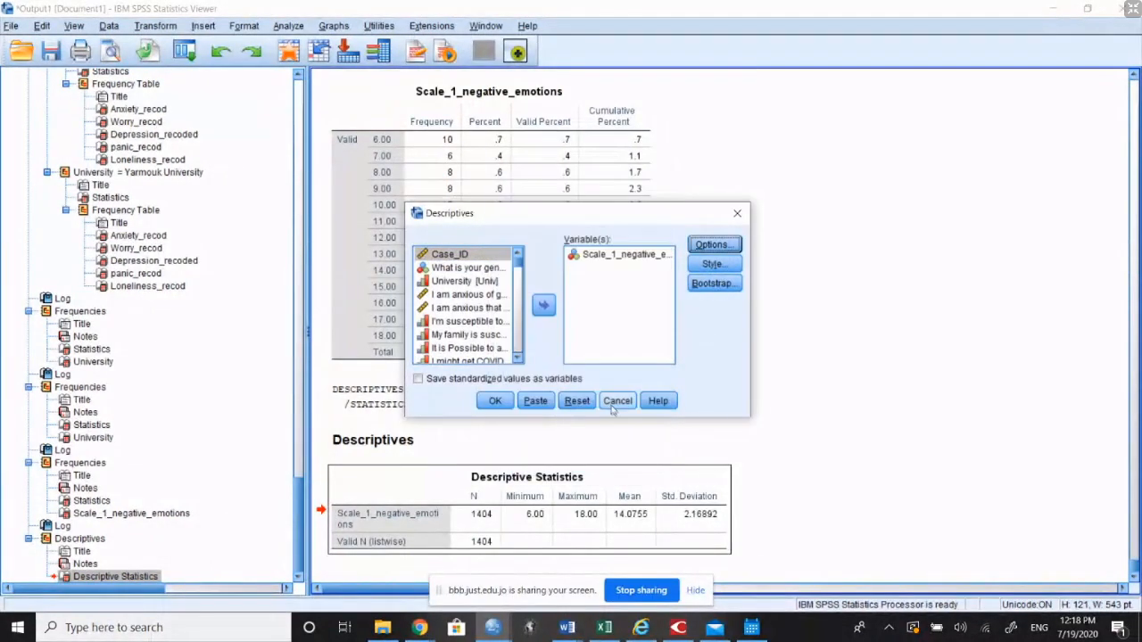
{"action": "left_click", "coordinate": [616, 401]}
Step: Rerun Descriptives on Scale_1_negative_emotions with variance, range and S.E. mean added to the default statistics
{"action": "left_click", "coordinate": [294, 27]}
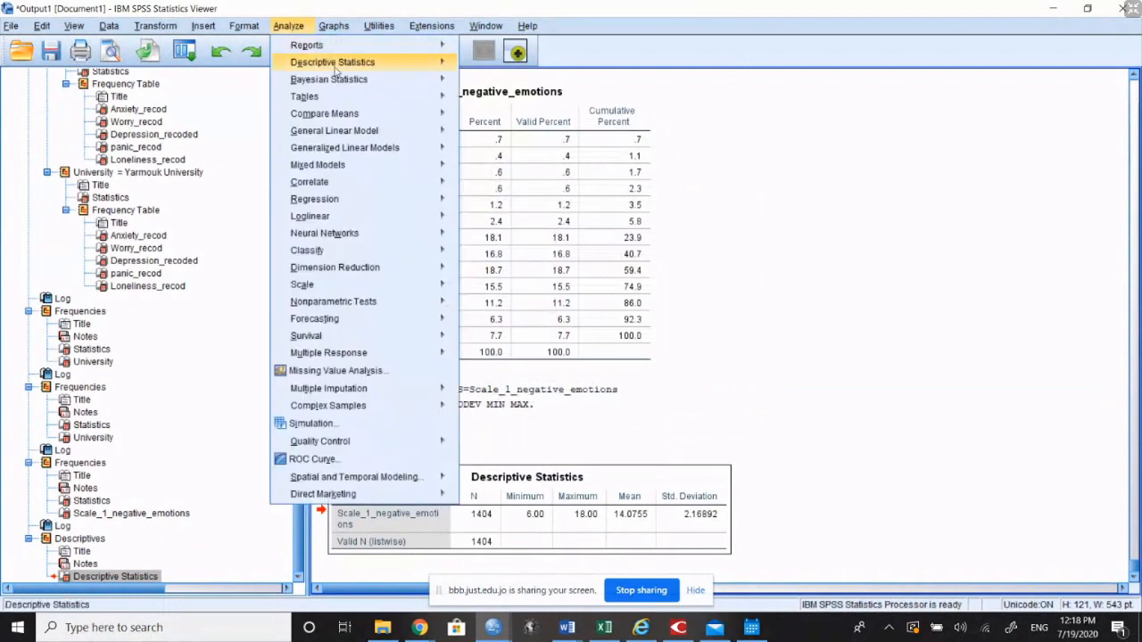
{"action": "mouse_move", "coordinate": [413, 68]}
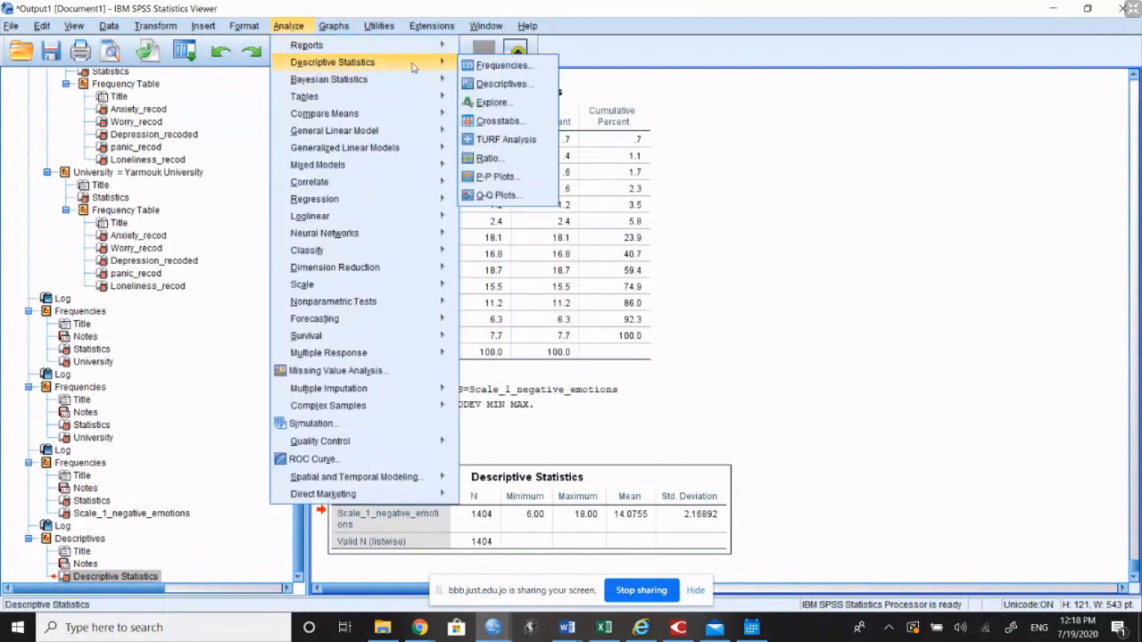
{"action": "left_click", "coordinate": [502, 83]}
{"action": "left_click", "coordinate": [635, 254]}
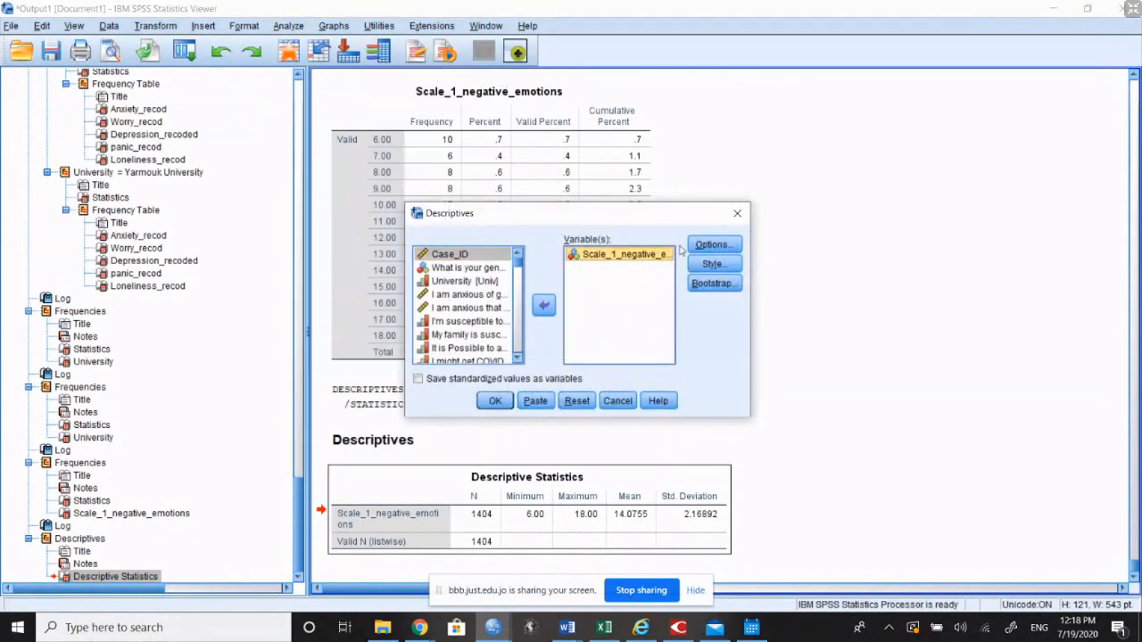
{"action": "left_click", "coordinate": [711, 245]}
{"action": "left_click", "coordinate": [541, 262]}
{"action": "left_click", "coordinate": [536, 279]}
{"action": "left_click", "coordinate": [584, 279]}
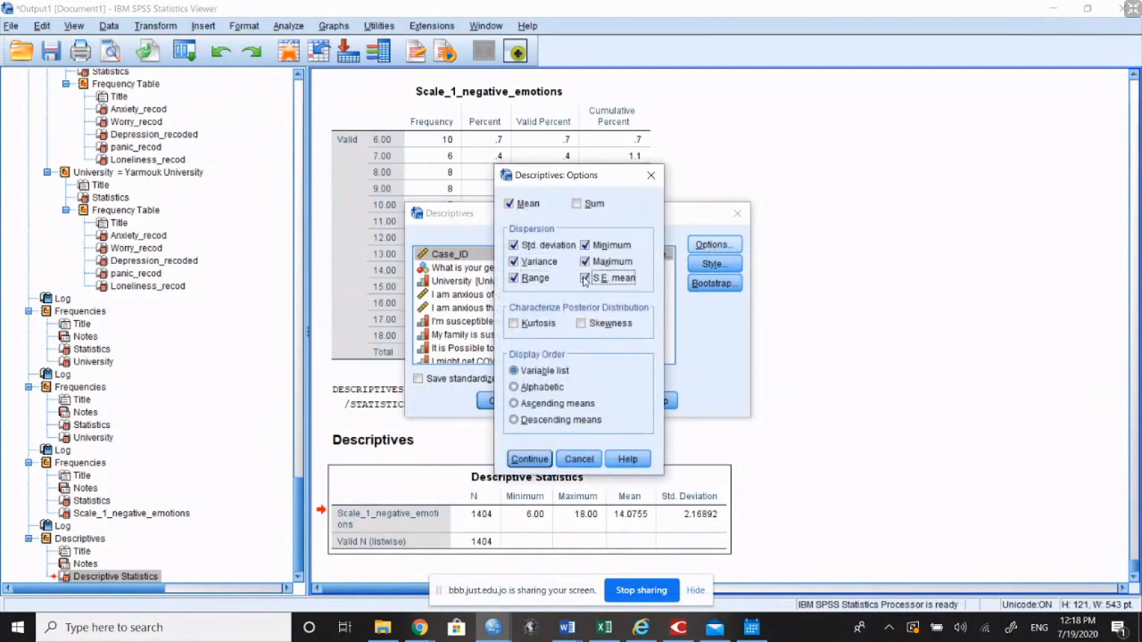
{"action": "left_click", "coordinate": [529, 460]}
{"action": "left_click", "coordinate": [496, 402]}
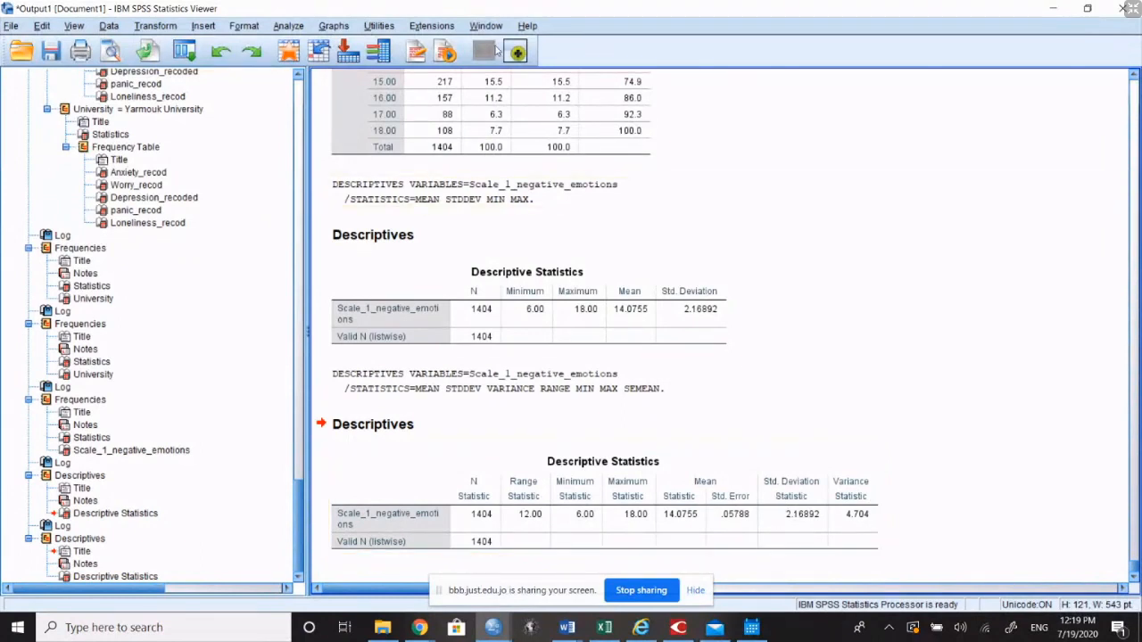
Step: Start an Explore analysis and locate Scale_1_negative_emotions among the source variables beginning with S
{"action": "left_click", "coordinate": [294, 28]}
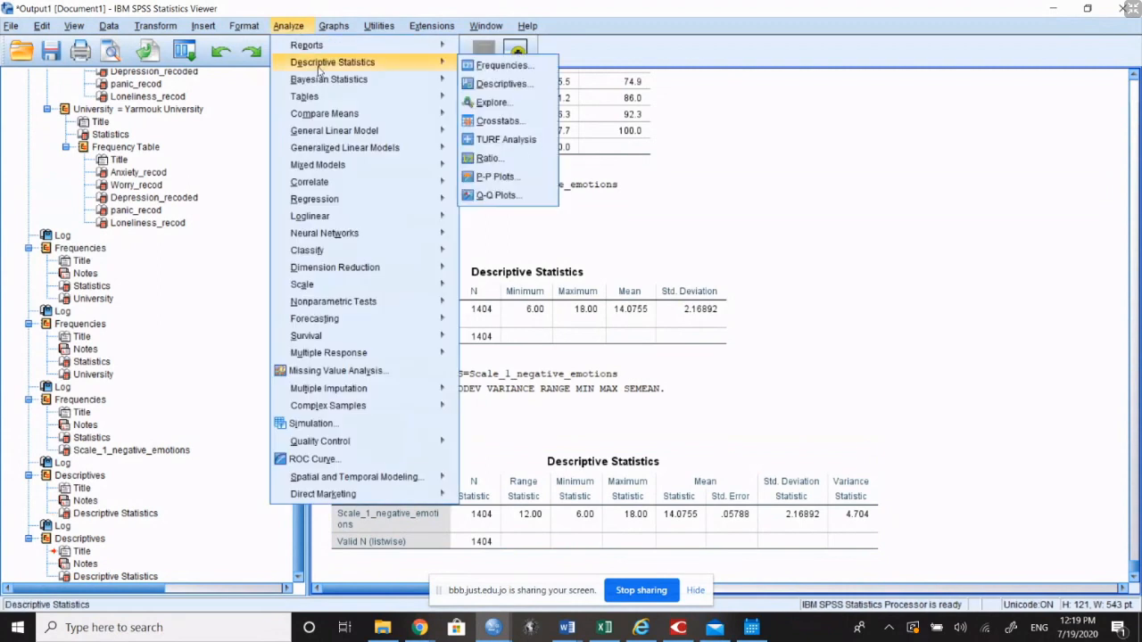
{"action": "mouse_move", "coordinate": [385, 72]}
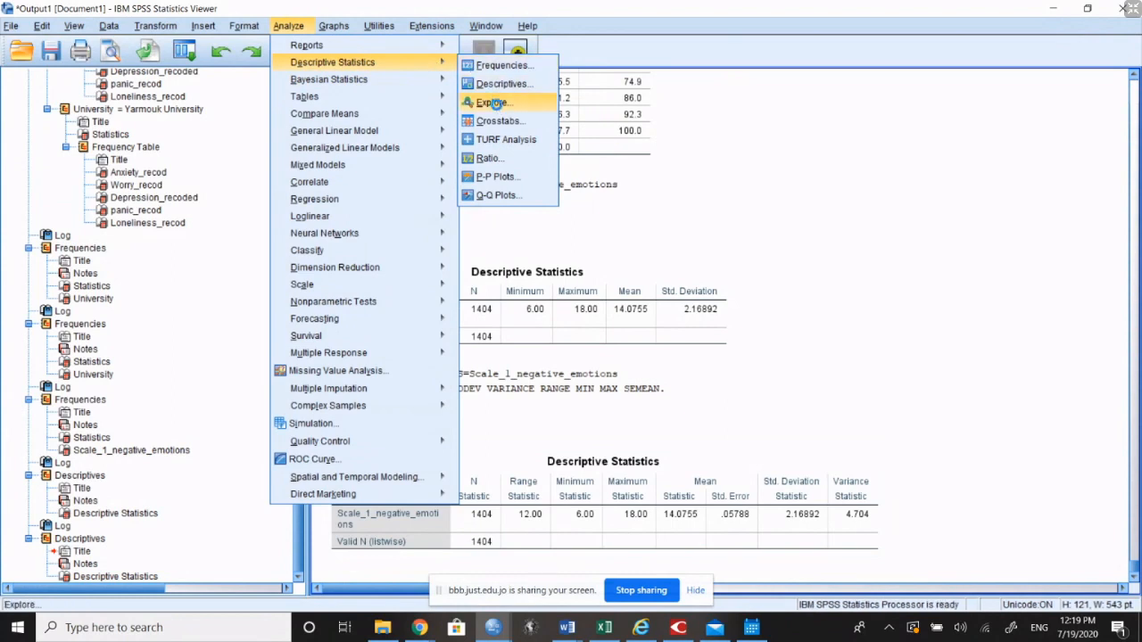
{"action": "left_click", "coordinate": [492, 103]}
{"action": "left_click", "coordinate": [487, 260]}
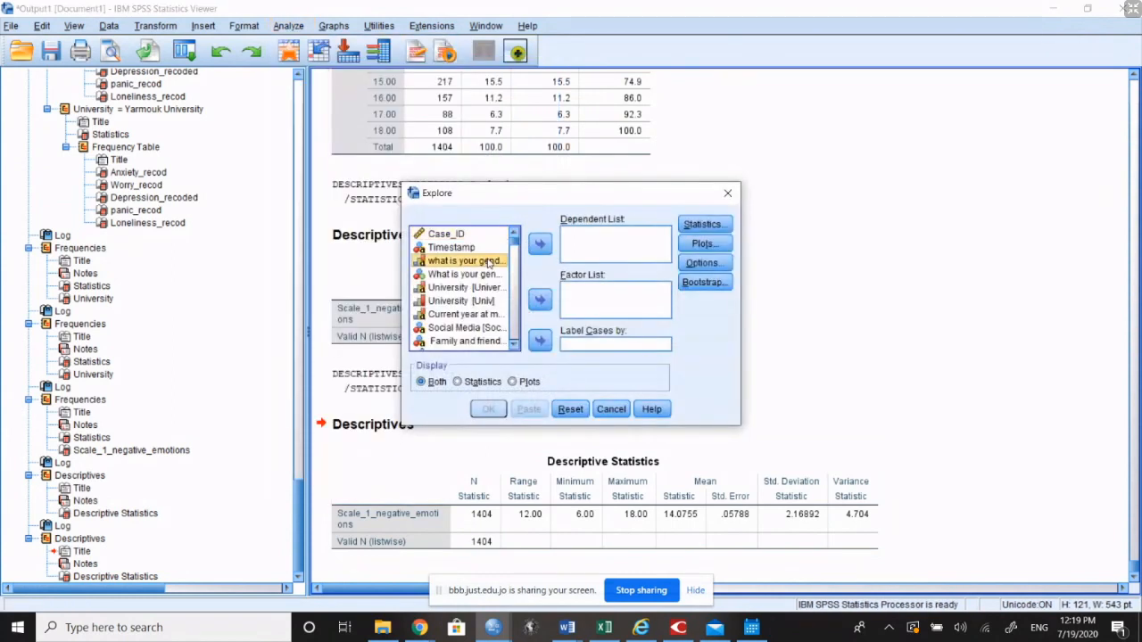
{"action": "key", "text": "s"}
{"action": "key", "text": "s"}
{"action": "key", "text": "s"}
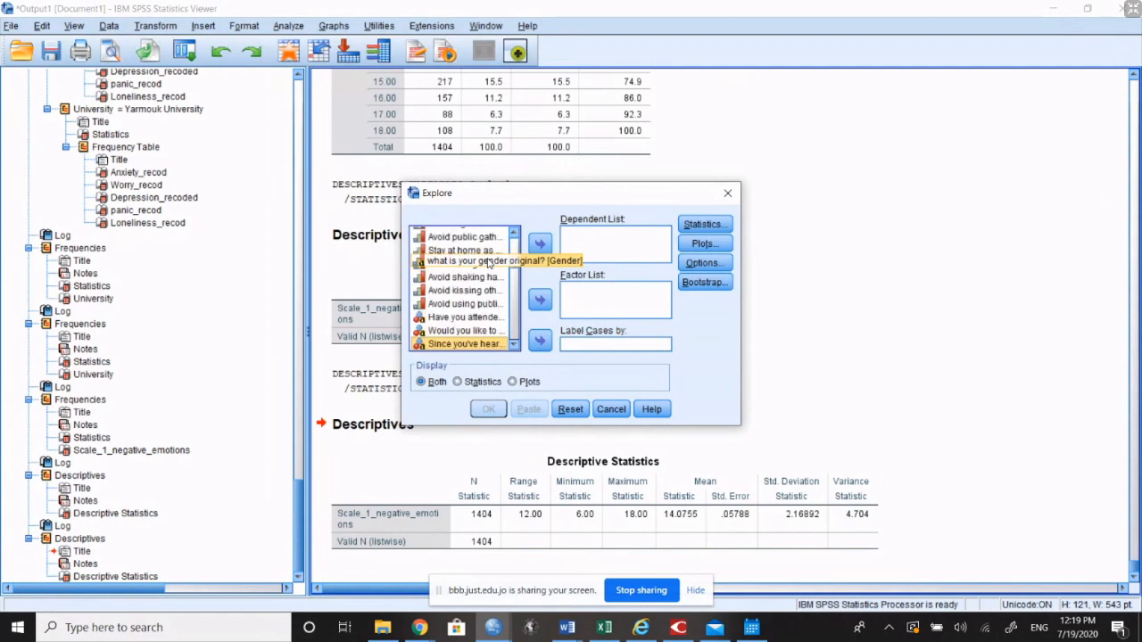
{"action": "key", "text": "s"}
{"action": "key", "text": "s"}
{"action": "key", "text": "s"}
{"action": "key", "text": "s"}
{"action": "key", "text": "s"}
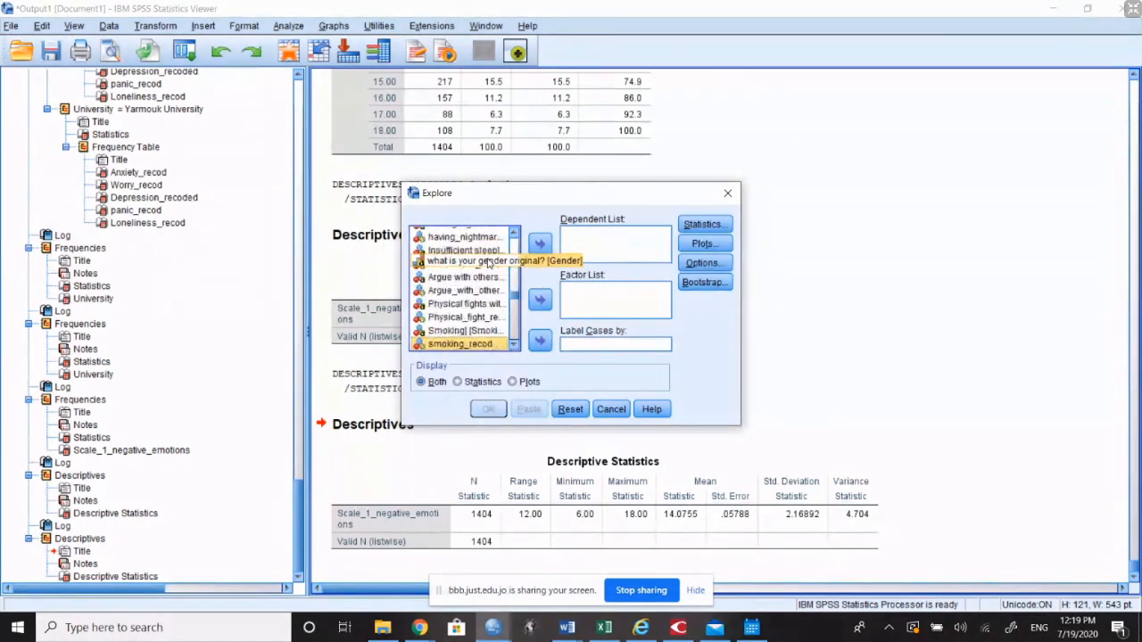
{"action": "key", "text": "s"}
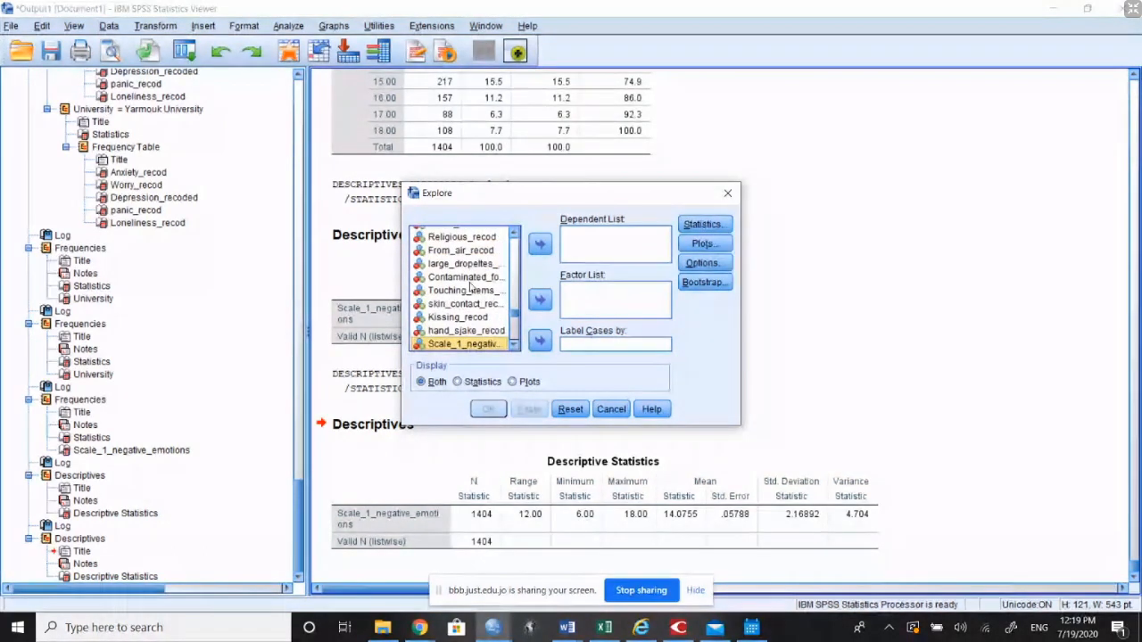
Step: Widen the Explore dialog, add Scale_1_negative_emotions to the dependent list and run it with both statistics and plots
{"action": "left_click_drag", "start_coordinate": [402, 297], "coordinate": [18, 299]}
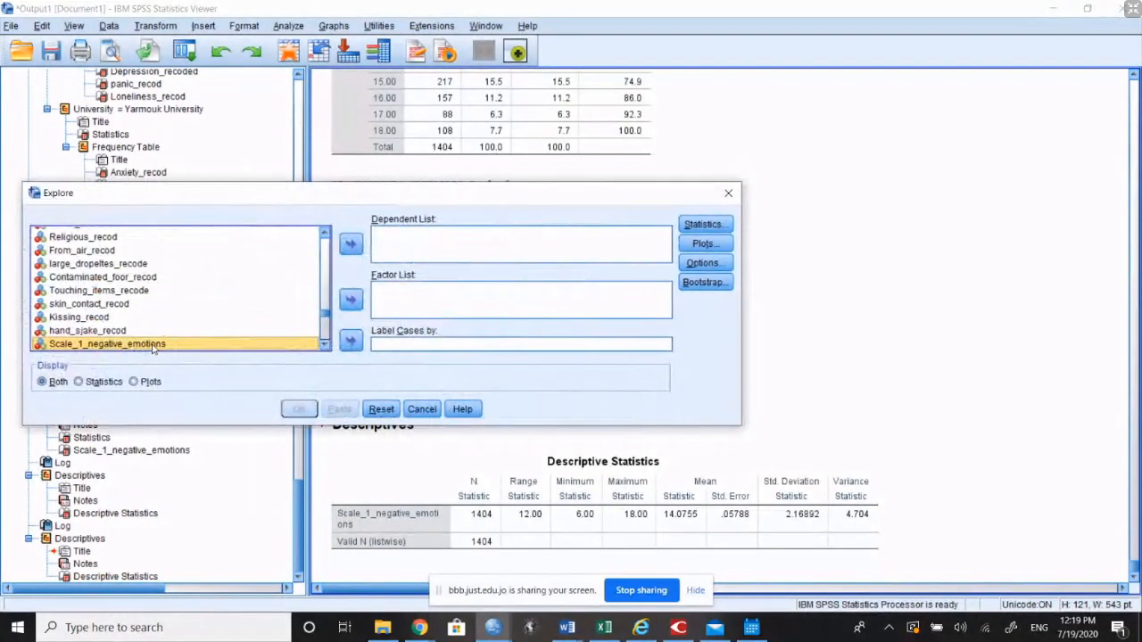
{"action": "left_click", "coordinate": [350, 244]}
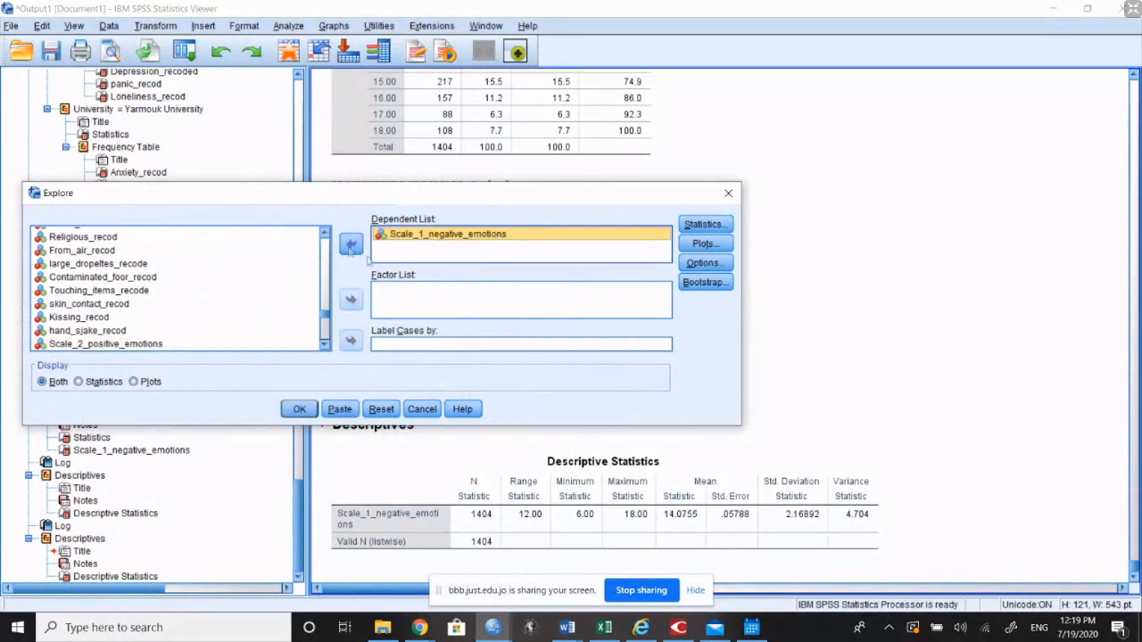
{"action": "left_click", "coordinate": [303, 409]}
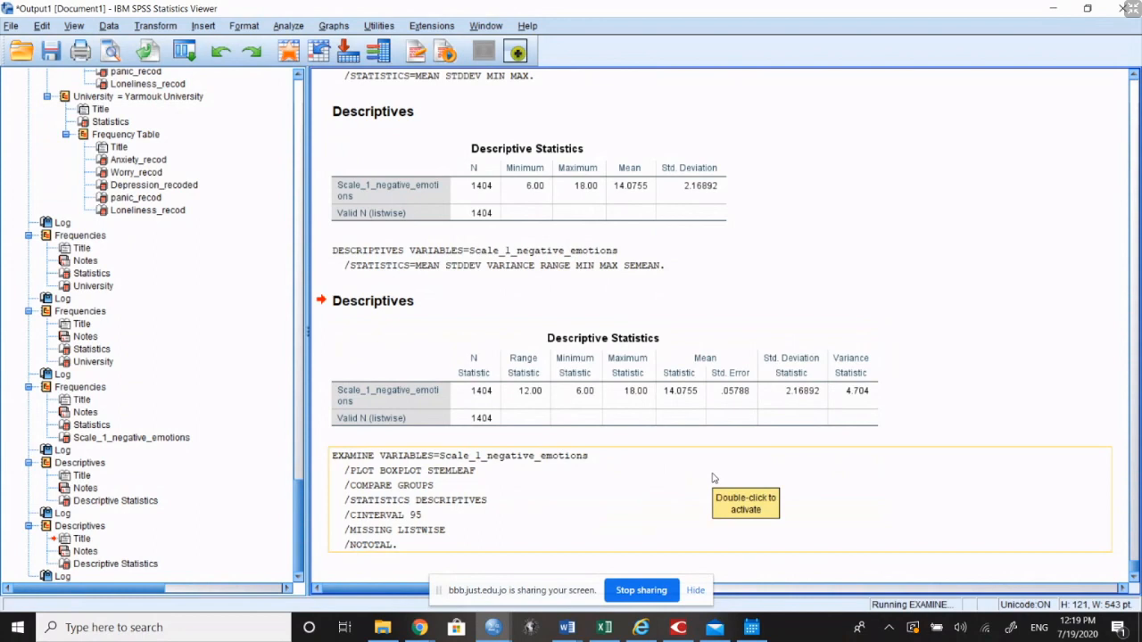
Step: Switch to the BigBlueButton meeting in Chrome and check the public chat for questions
{"action": "left_click", "coordinate": [805, 346]}
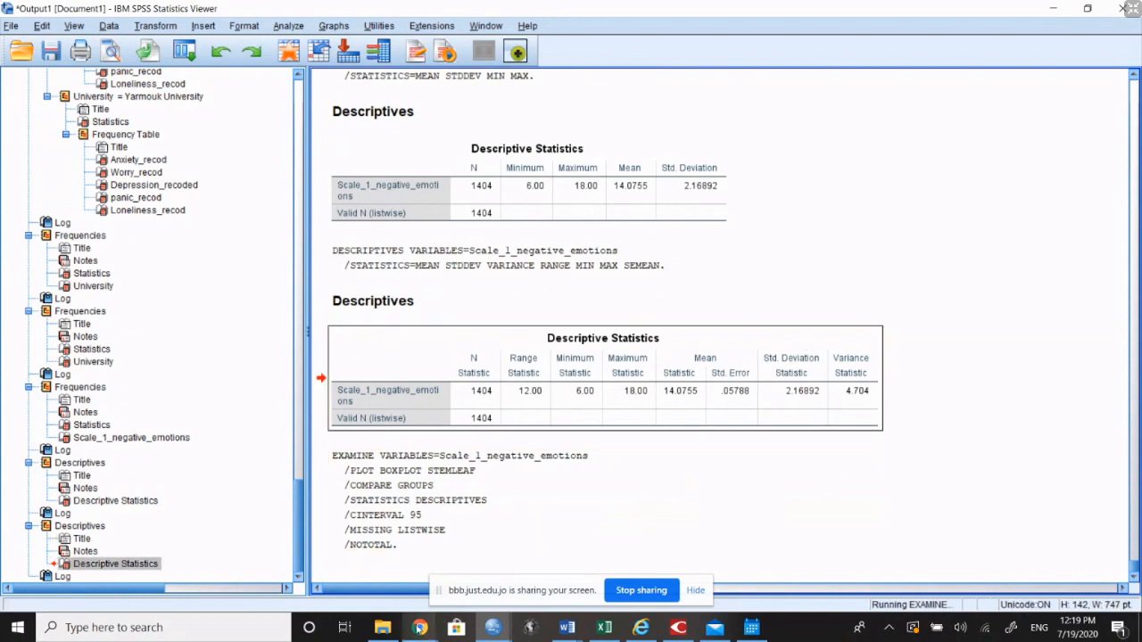
{"action": "mouse_move", "coordinate": [419, 627]}
{"action": "left_click", "coordinate": [348, 558]}
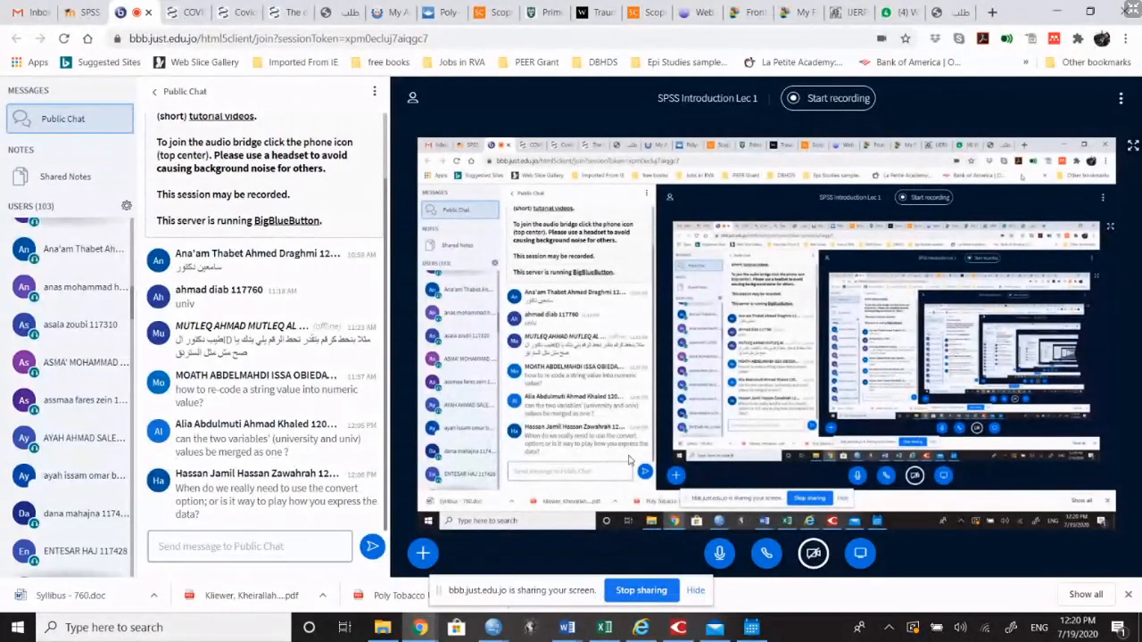
Step: Switch back to the SPSS output viewer and examine the Explore stem-and-leaf plot and boxplot for Scale_1_negative_emotions
{"action": "mouse_move", "coordinate": [492, 627]}
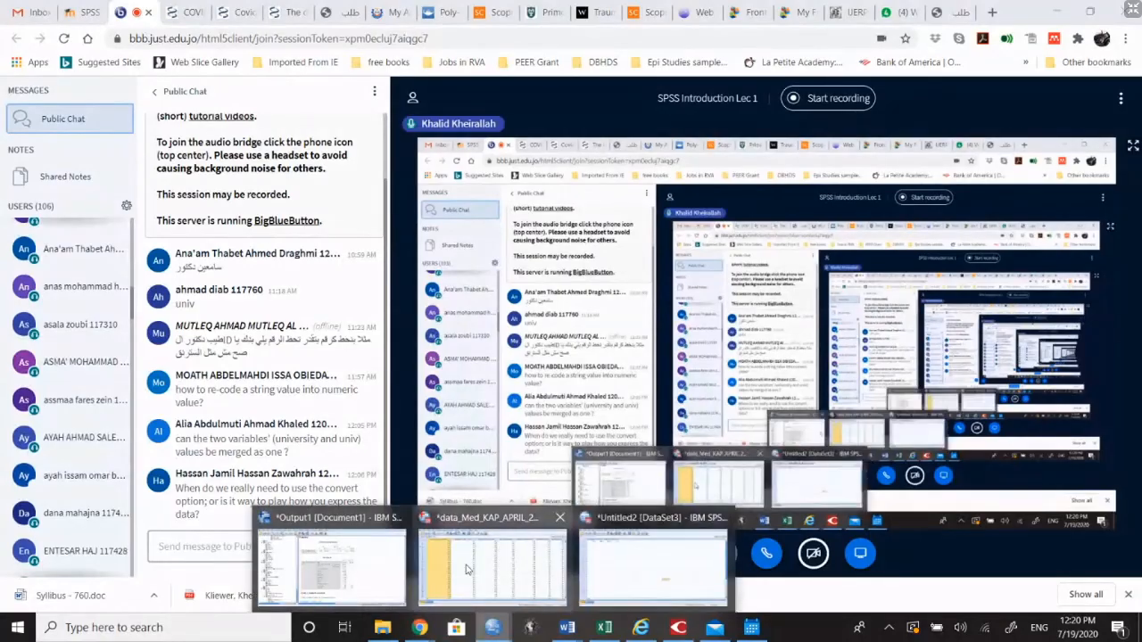
{"action": "left_click", "coordinate": [466, 569]}
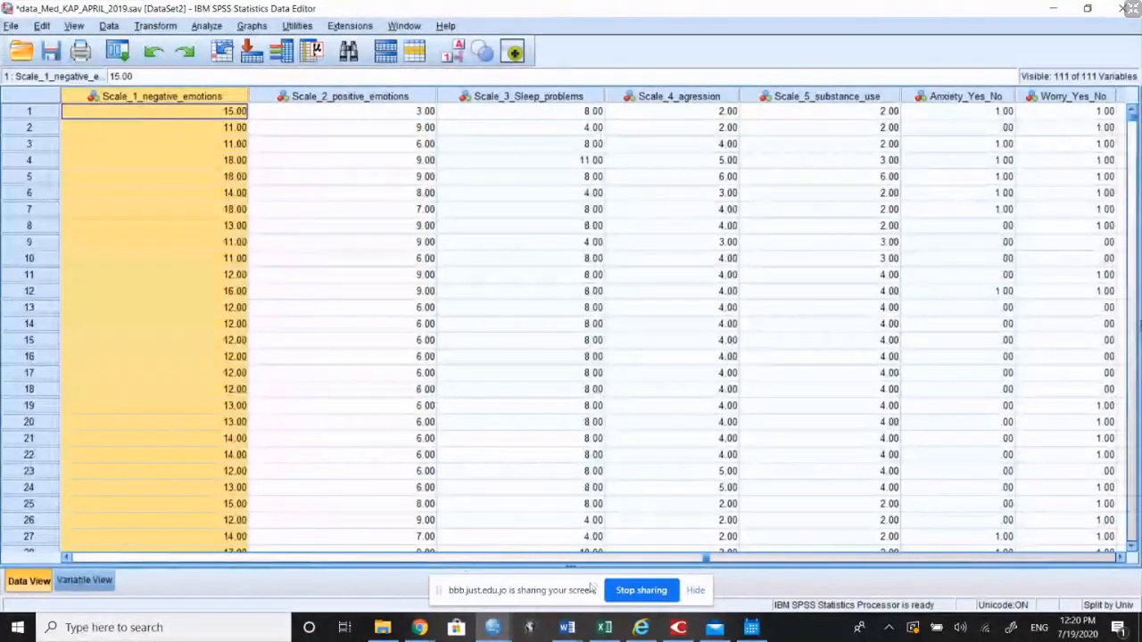
{"action": "mouse_move", "coordinate": [493, 627]}
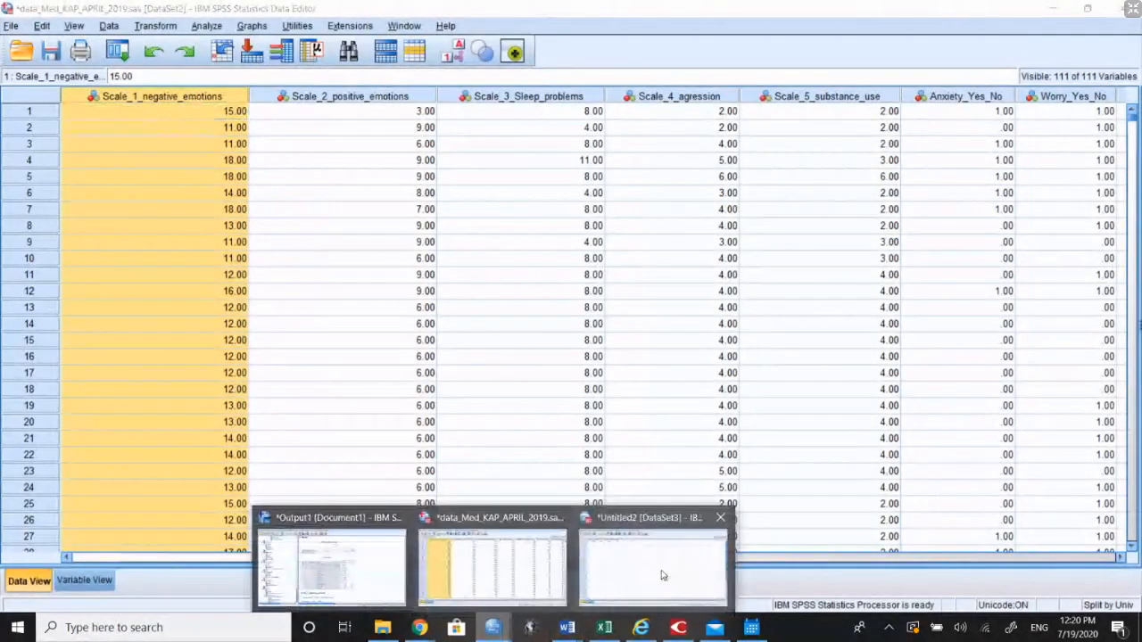
{"action": "left_click", "coordinate": [370, 569]}
{"action": "scroll", "coordinate": [637, 438], "scroll_direction": "down", "scroll_amount": 10}
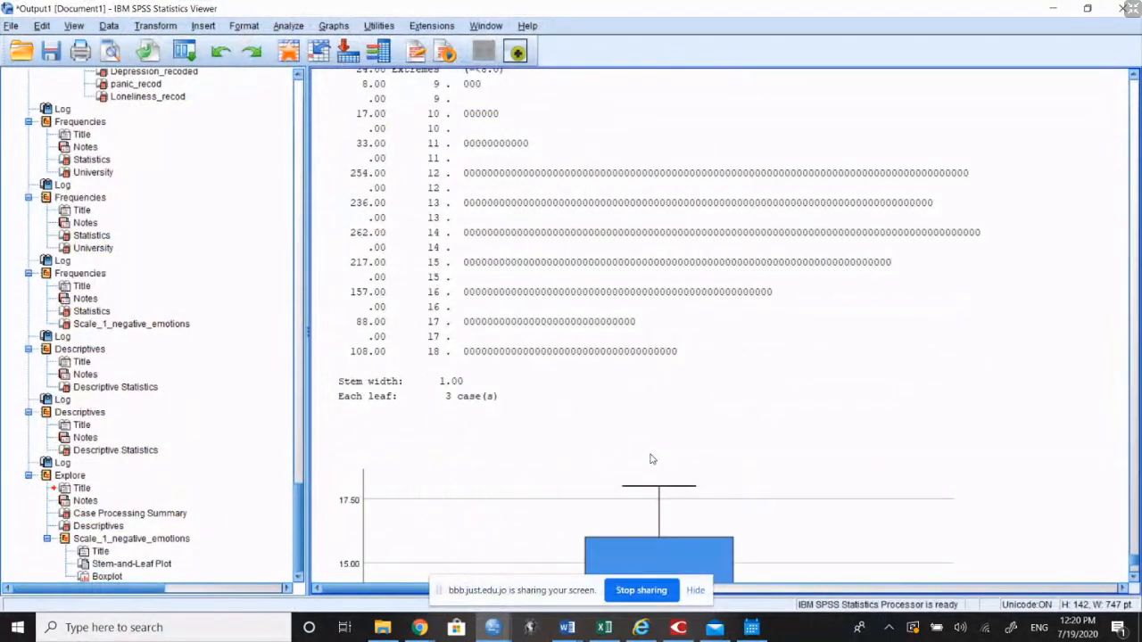
{"action": "scroll", "coordinate": [650, 459], "scroll_direction": "up", "scroll_amount": 6}
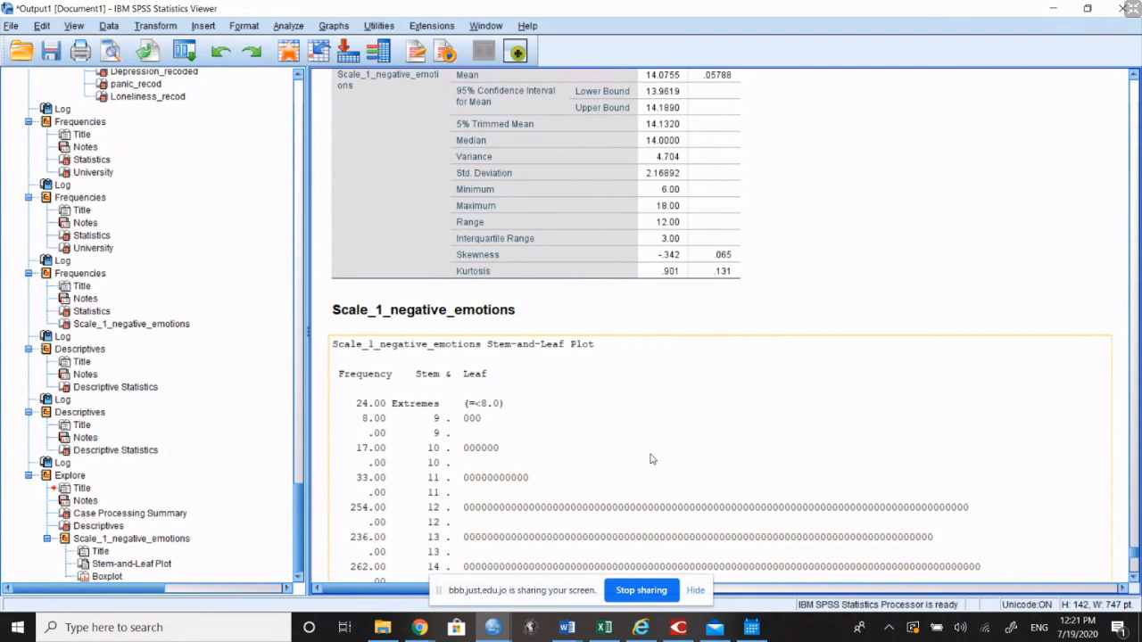
{"action": "scroll", "coordinate": [661, 459], "scroll_direction": "up", "scroll_amount": 5}
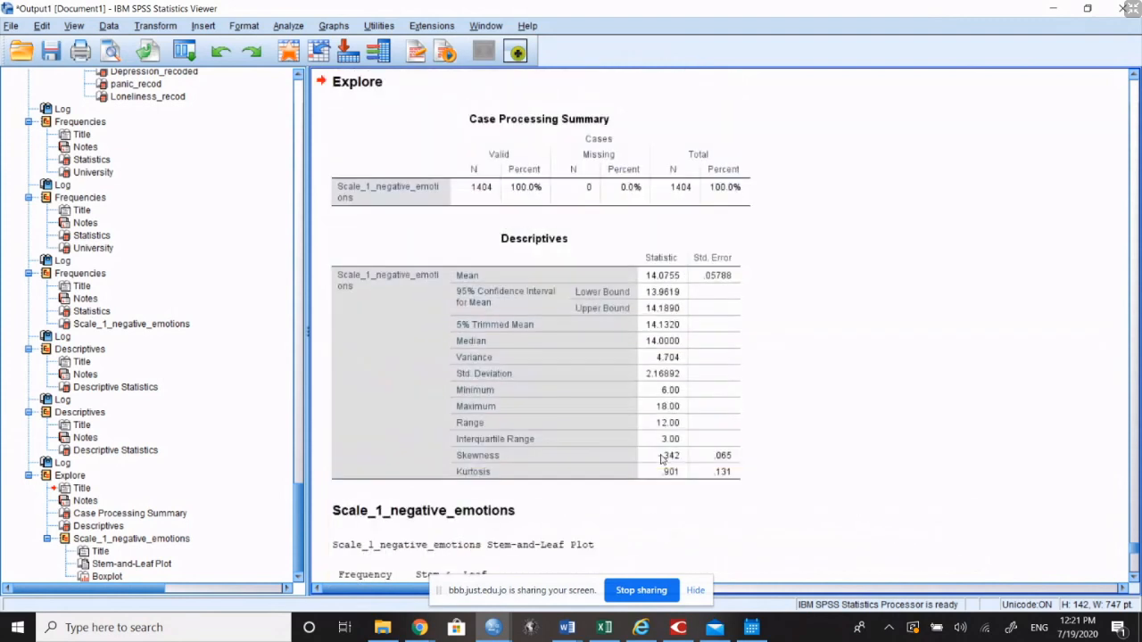
Step: Examine the mean, confidence interval bounds, median, minimum and interquartile range in the Explore Descriptives table
{"action": "left_click", "coordinate": [630, 297]}
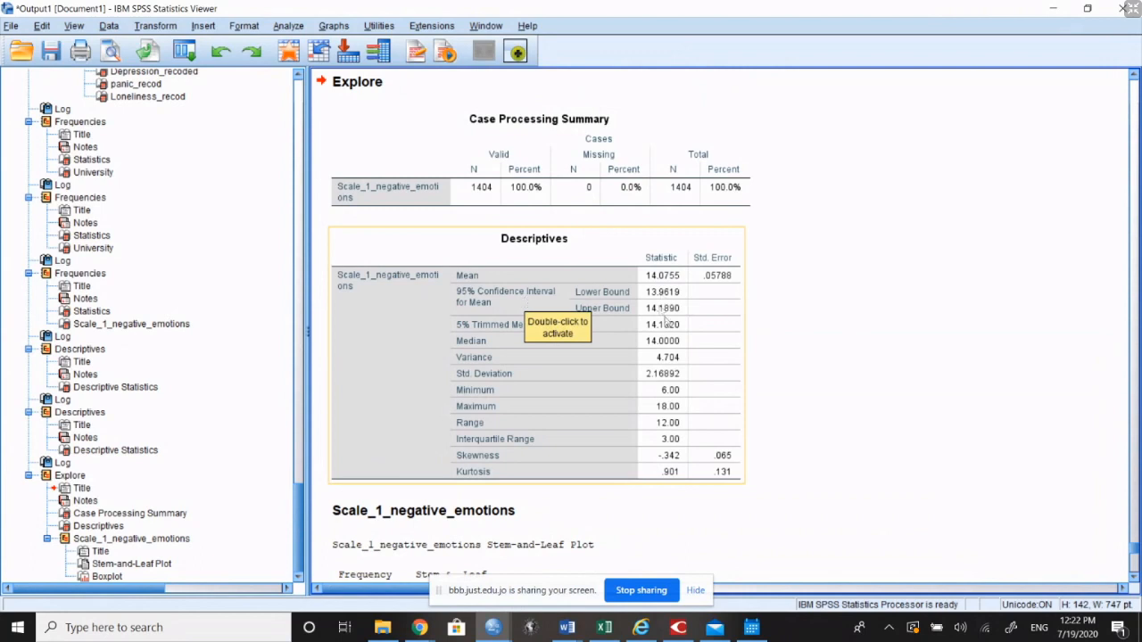
{"action": "left_click", "coordinate": [876, 362]}
{"action": "left_click", "coordinate": [639, 353]}
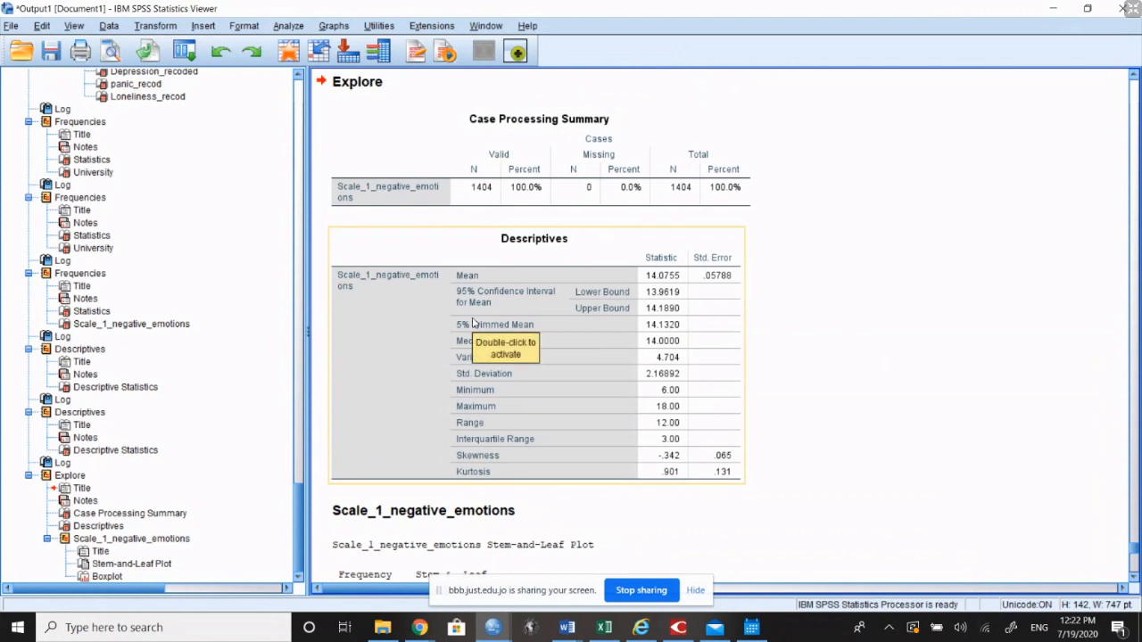
{"action": "left_click", "coordinate": [896, 375]}
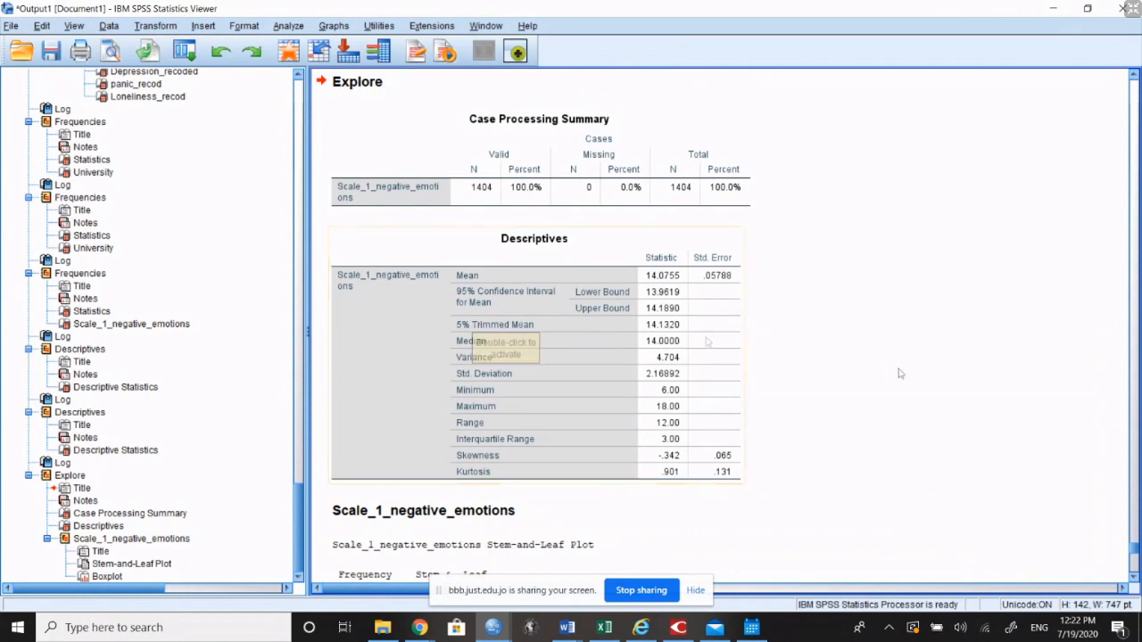
{"action": "left_click", "coordinate": [718, 388]}
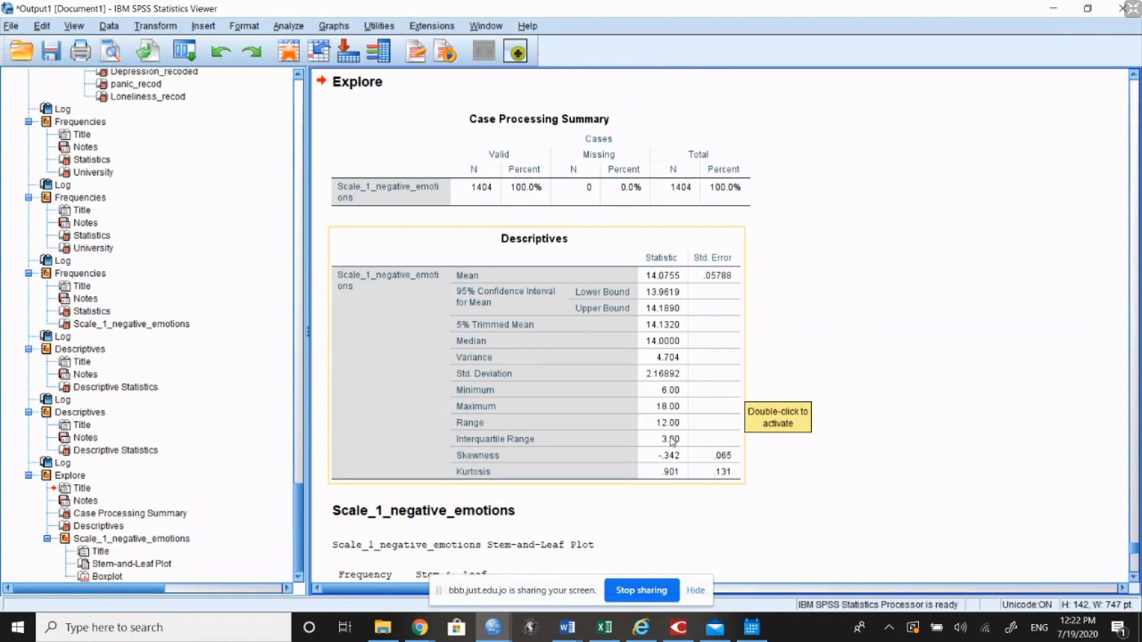
{"action": "left_click", "coordinate": [832, 493]}
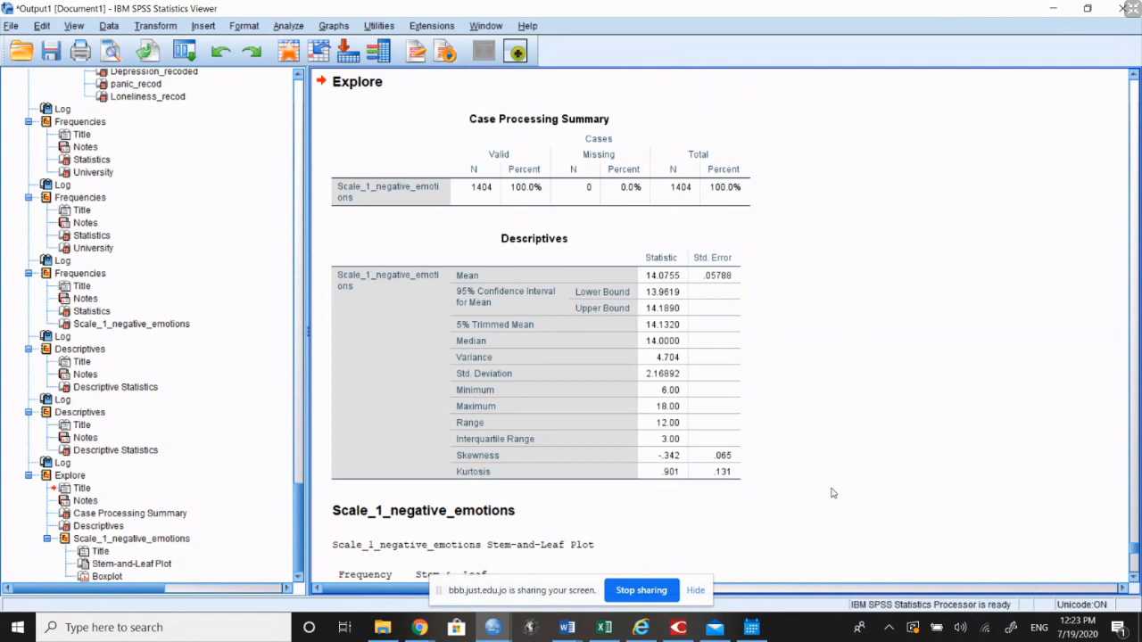
{"action": "left_click", "coordinate": [680, 282]}
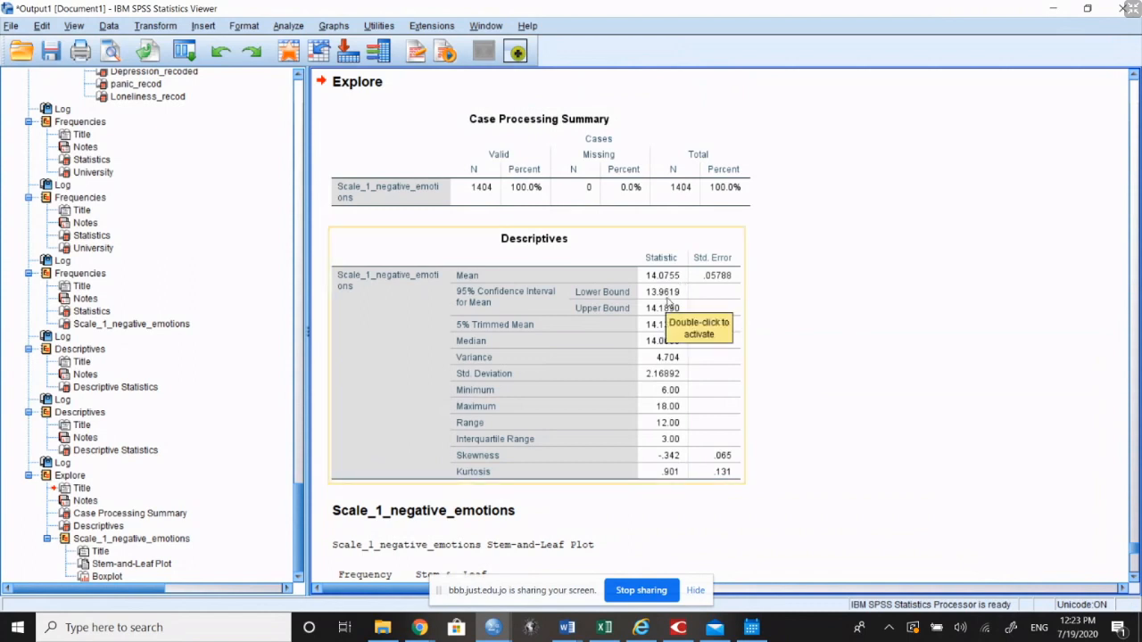
{"action": "left_click", "coordinate": [849, 355]}
Step: Review the stem-and-leaf plot and the recoded anxiety, worry, depression, panic and loneliness frequency tables by university
{"action": "scroll", "coordinate": [854, 369], "scroll_direction": "down", "scroll_amount": 10}
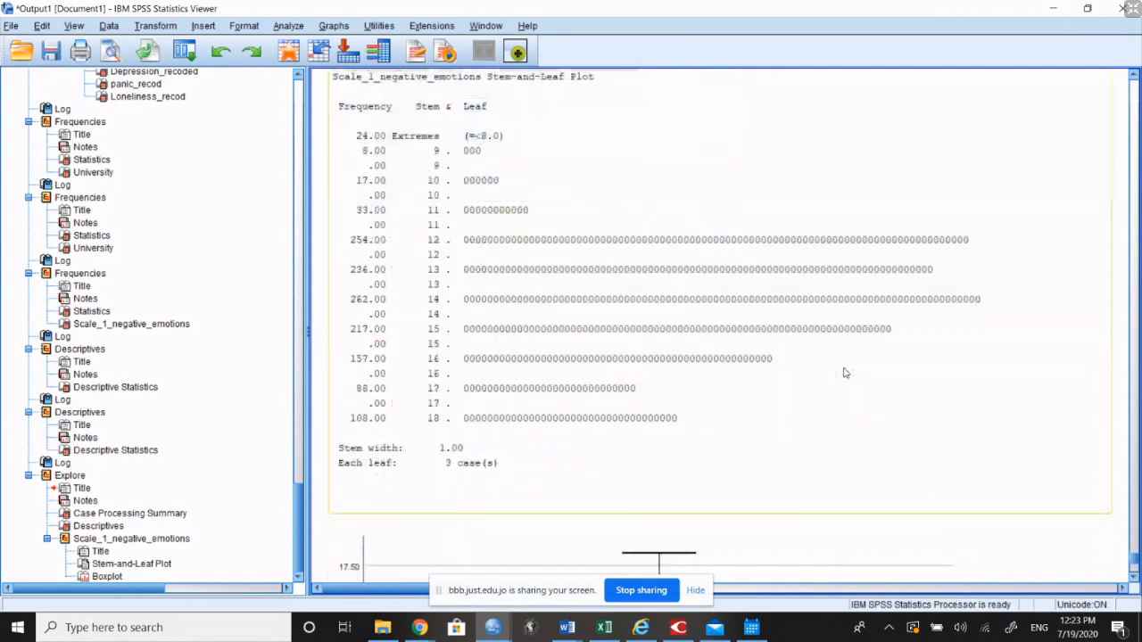
{"action": "scroll", "coordinate": [839, 374], "scroll_direction": "up", "scroll_amount": 10}
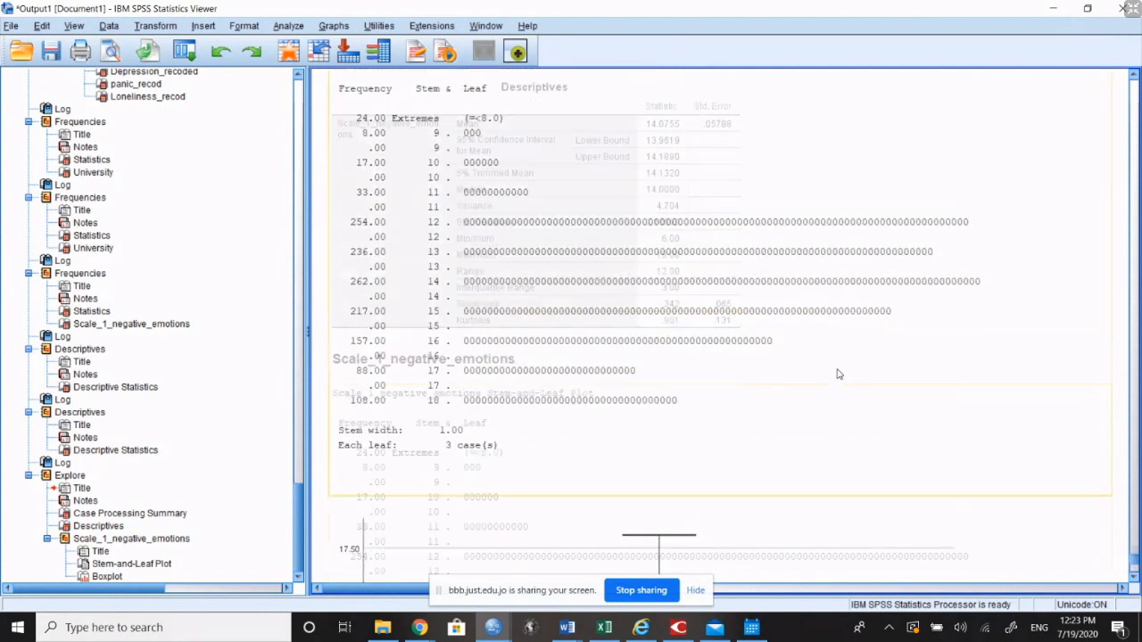
{"action": "double_click", "coordinate": [538, 362]}
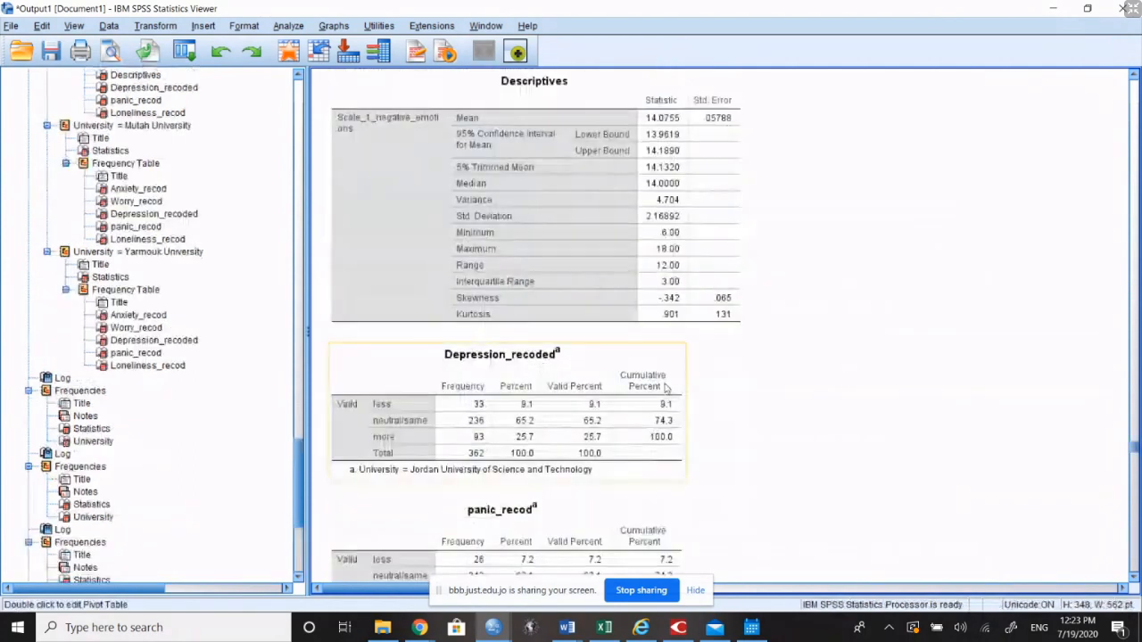
{"action": "scroll", "coordinate": [669, 387], "scroll_direction": "down", "scroll_amount": 3}
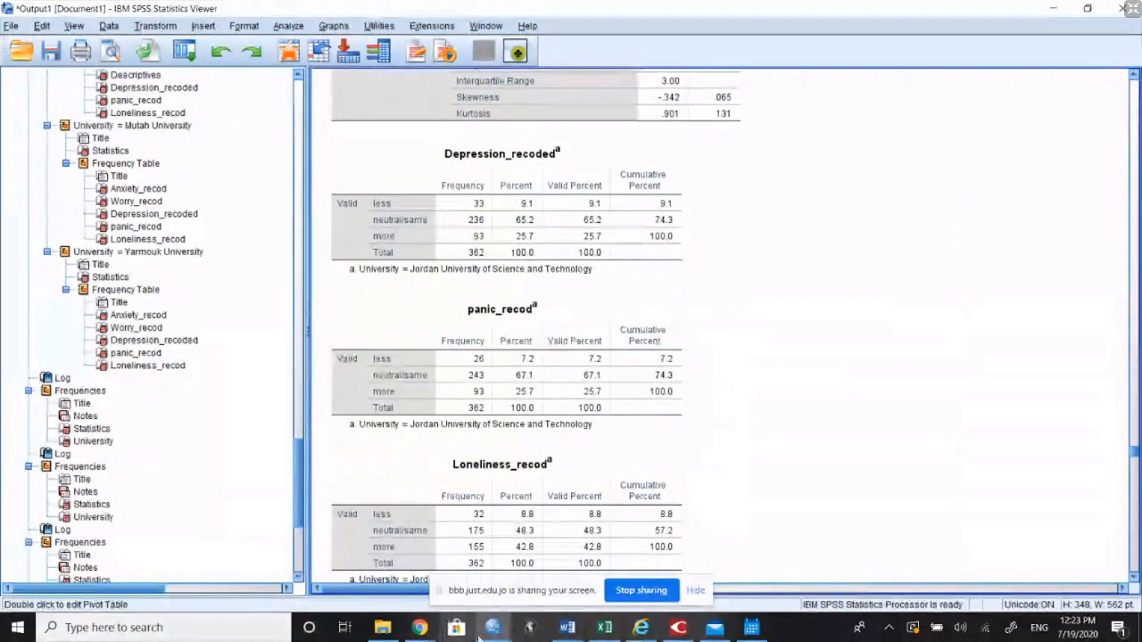
{"action": "left_click", "coordinate": [419, 627]}
{"action": "mouse_move", "coordinate": [355, 575]}
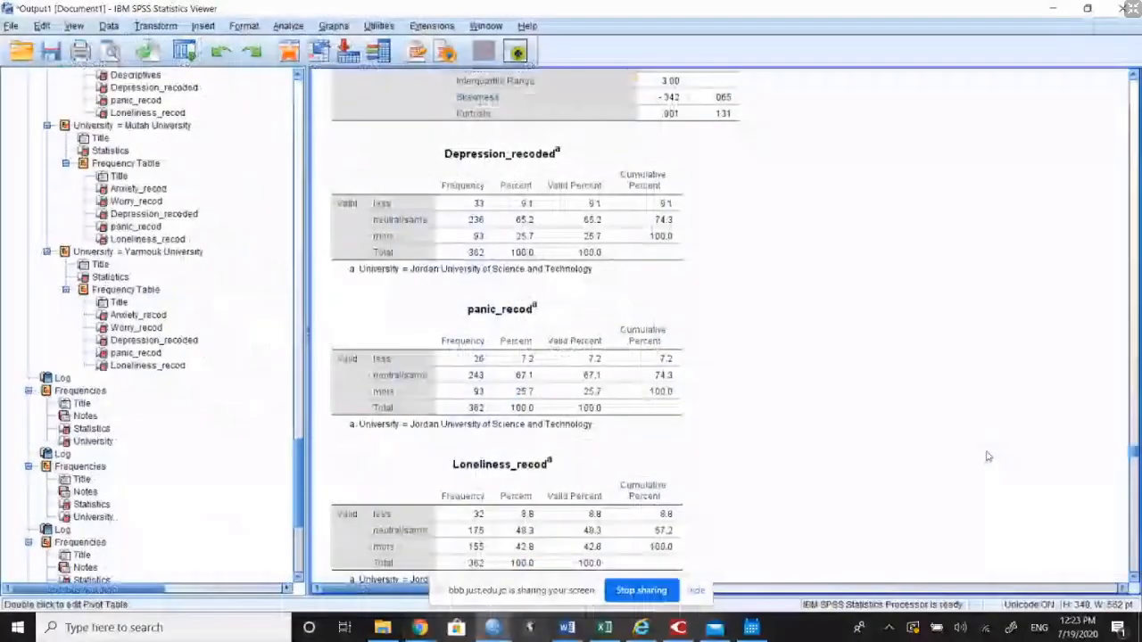
{"action": "scroll", "coordinate": [887, 428], "scroll_direction": "down", "scroll_amount": 15}
{"action": "scroll", "coordinate": [887, 428], "scroll_direction": "down", "scroll_amount": 5}
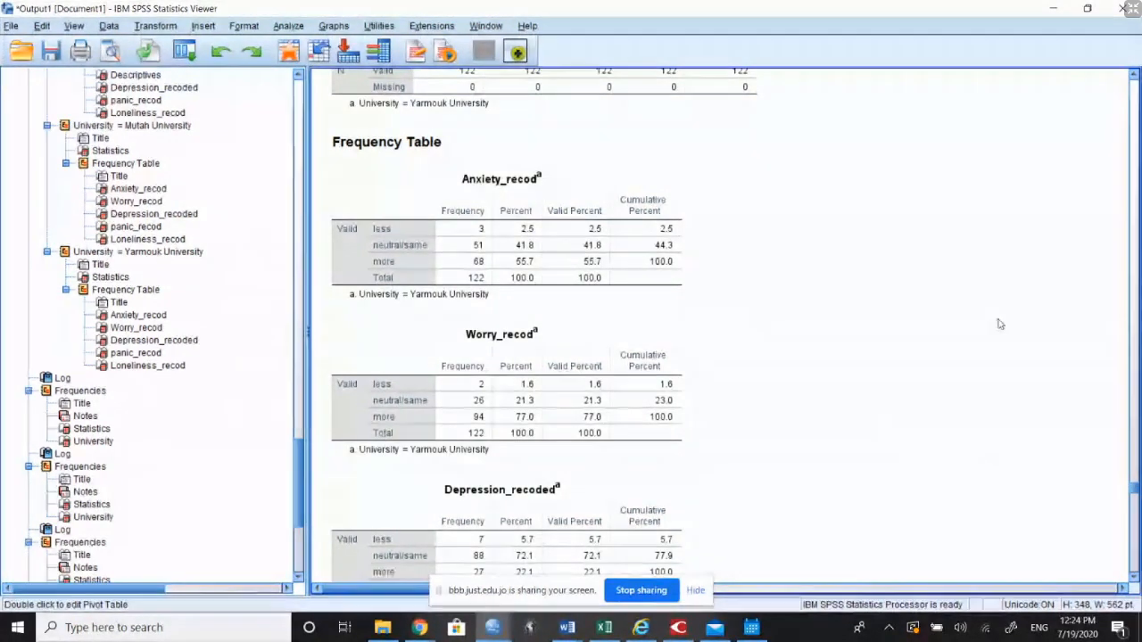
Step: Stop sharing the screen in the BigBlueButton meeting
{"action": "left_click", "coordinate": [419, 627]}
{"action": "mouse_move", "coordinate": [391, 578]}
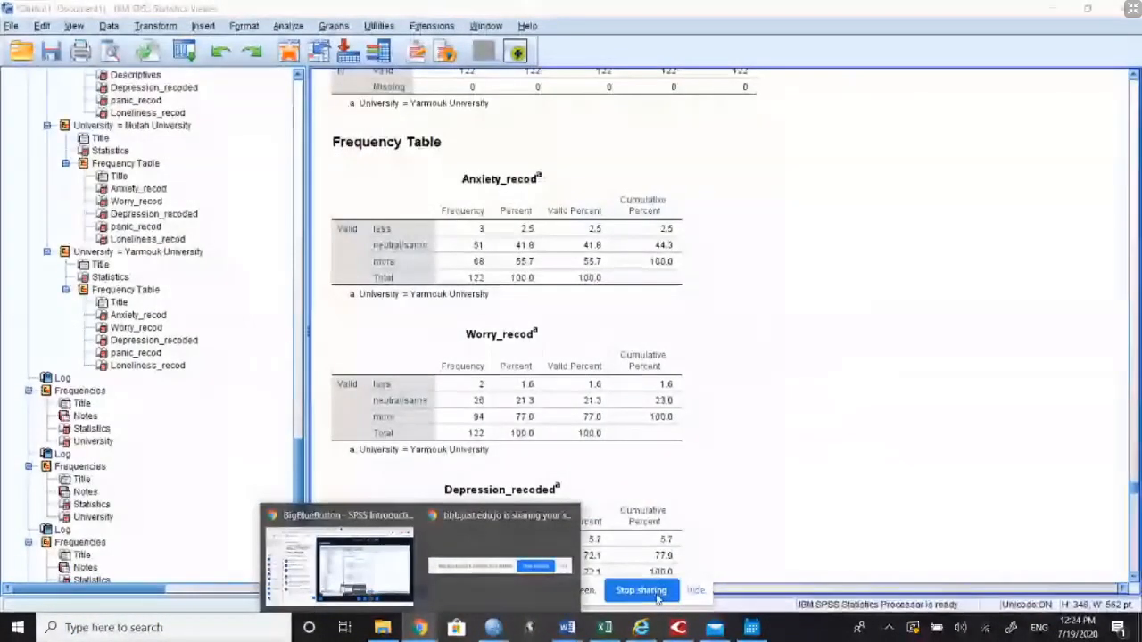
{"action": "left_click", "coordinate": [654, 593]}
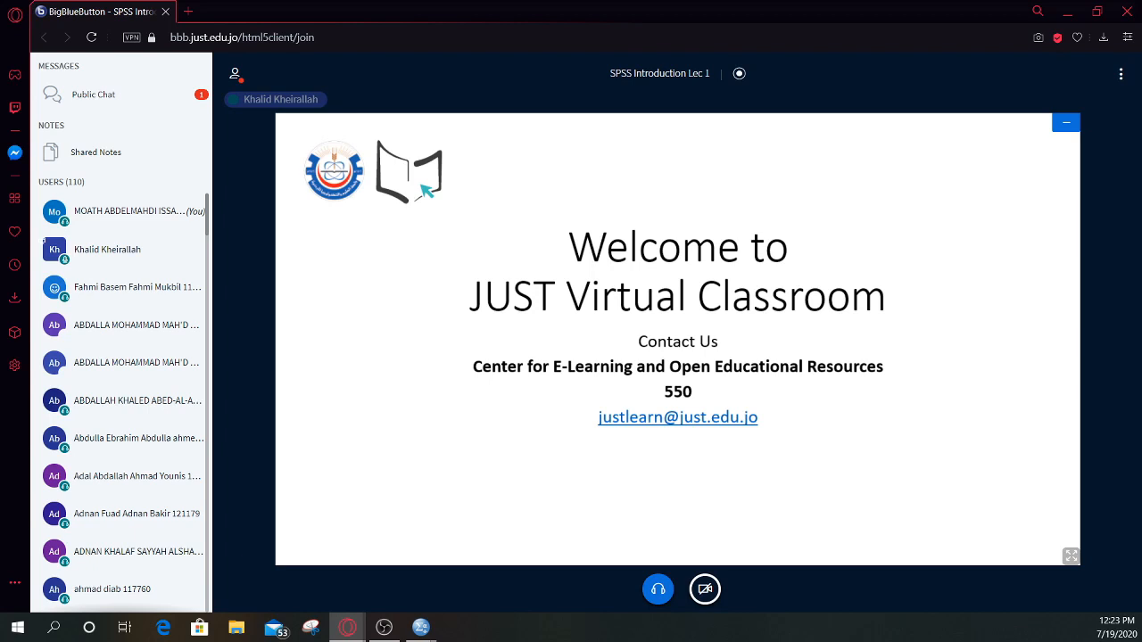
Step: Read the latest public chat messages in the BigBlueButton session and close the chat
{"action": "left_click", "coordinate": [88, 95]}
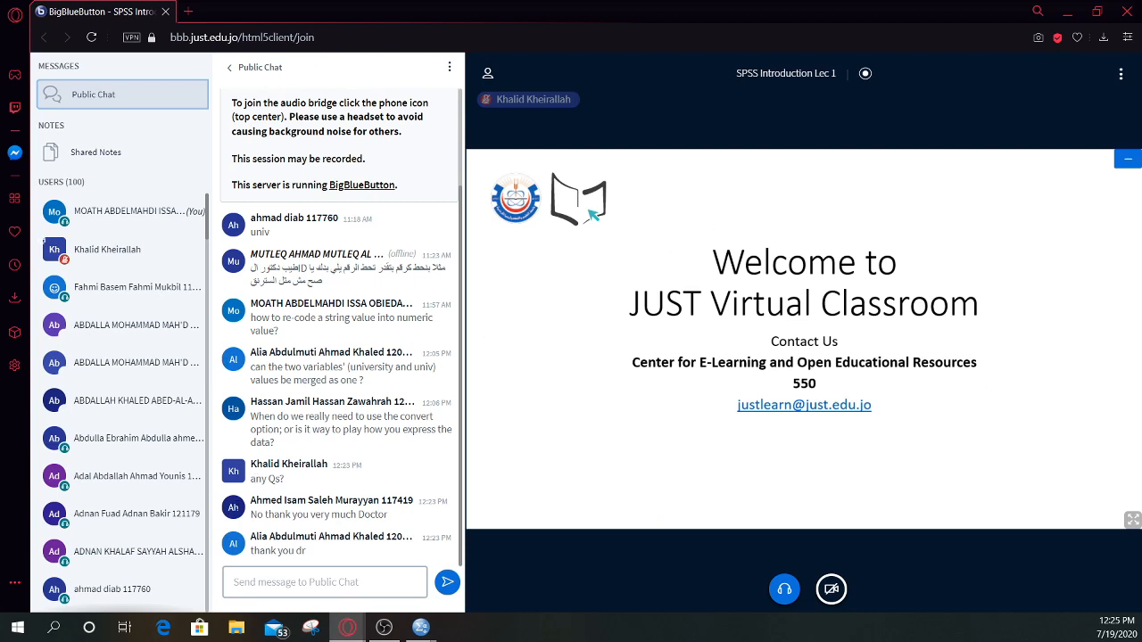
{"action": "left_click", "coordinate": [261, 67]}
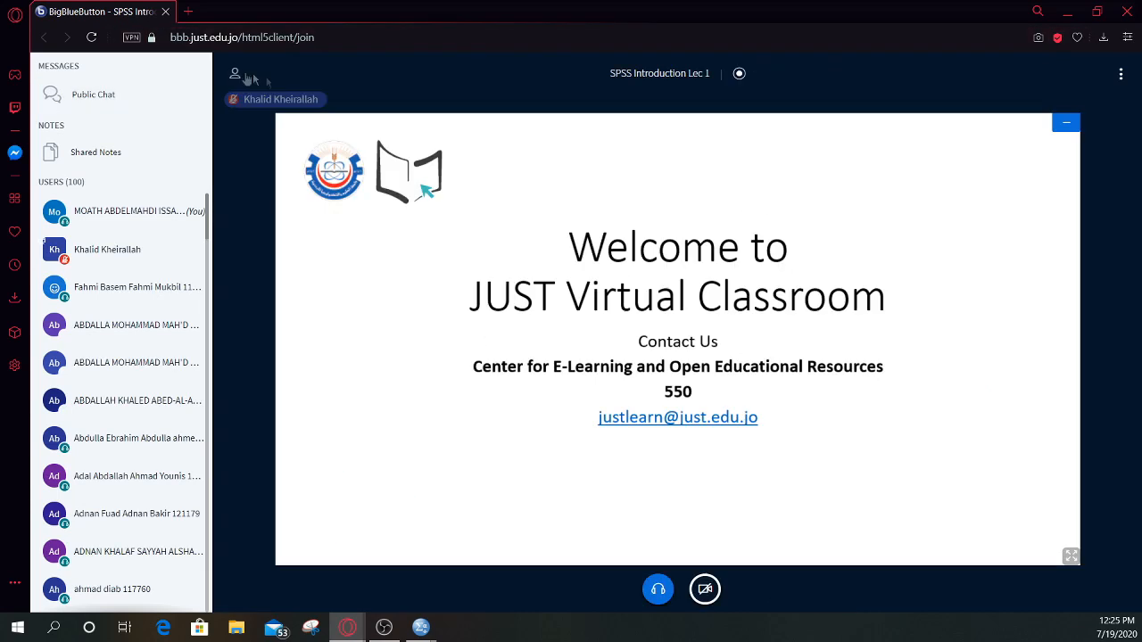